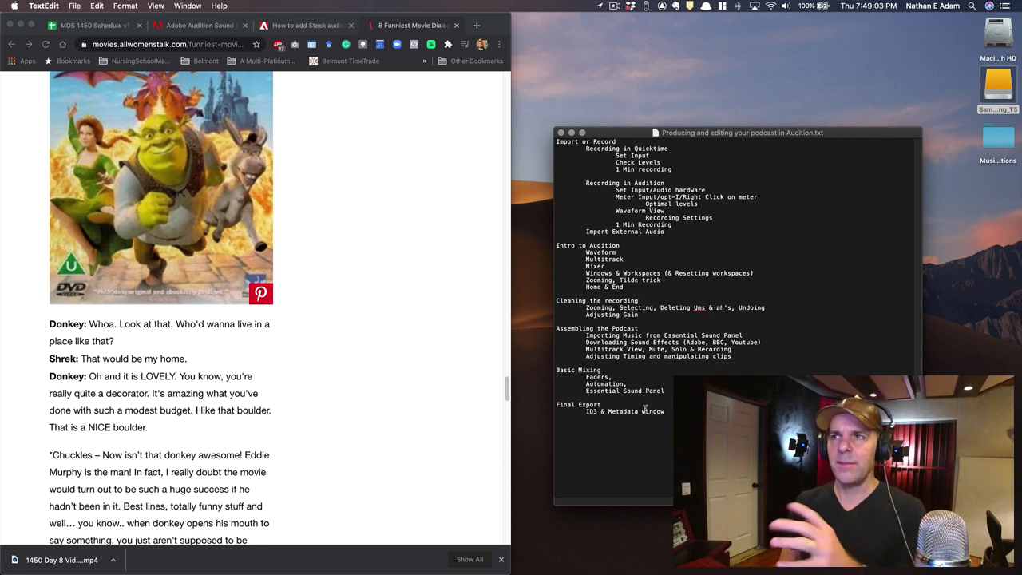
- Switch to QuickTime Player, start a new audio recording and place its window beside the script web page
key(super+shift+5)
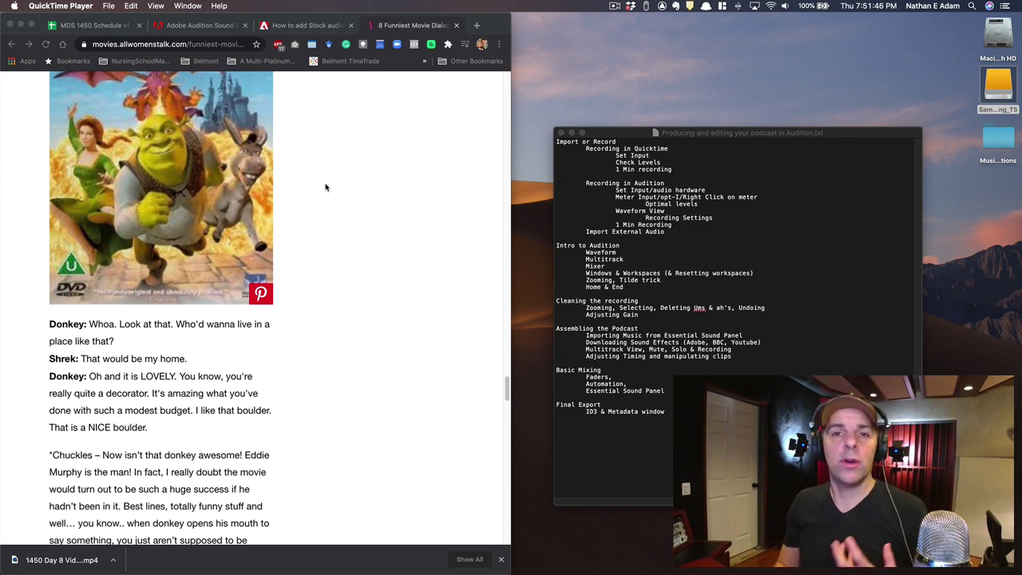
click(110, 6)
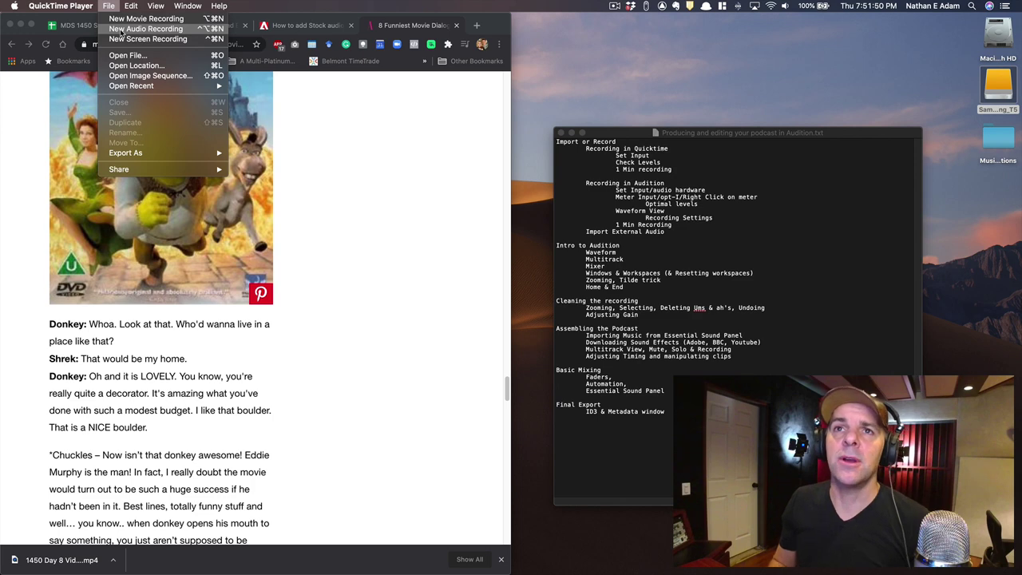
click(134, 32)
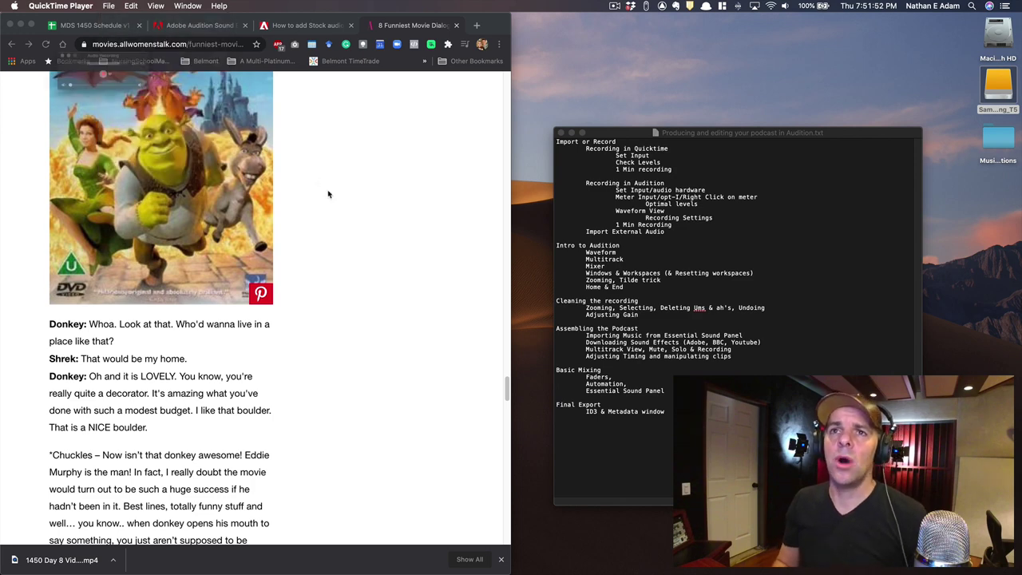
drag(144, 76, 499, 219)
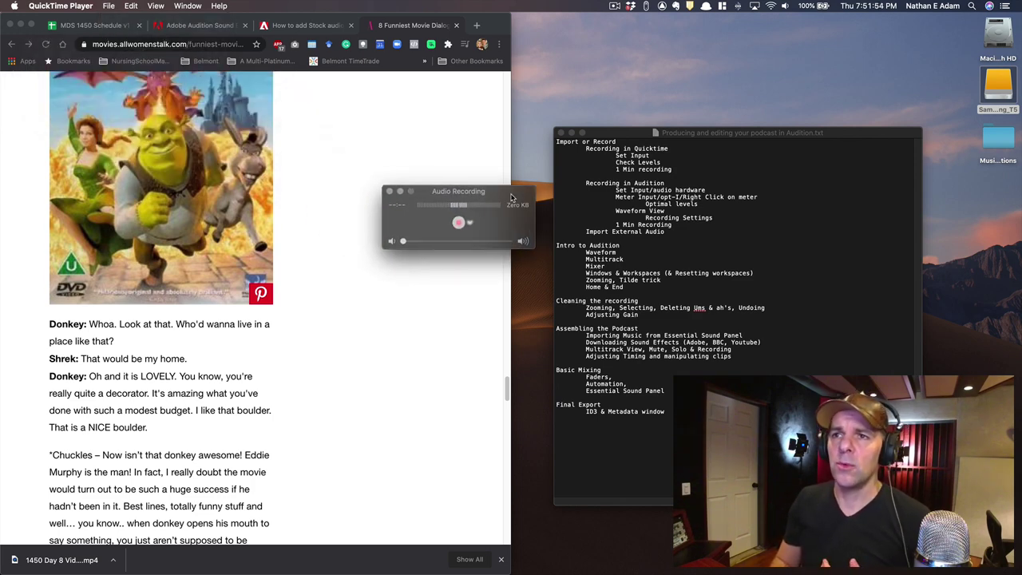
- Review the microphone and quality choices for the audio recording and shift its window partly clear of the web page
click(469, 224)
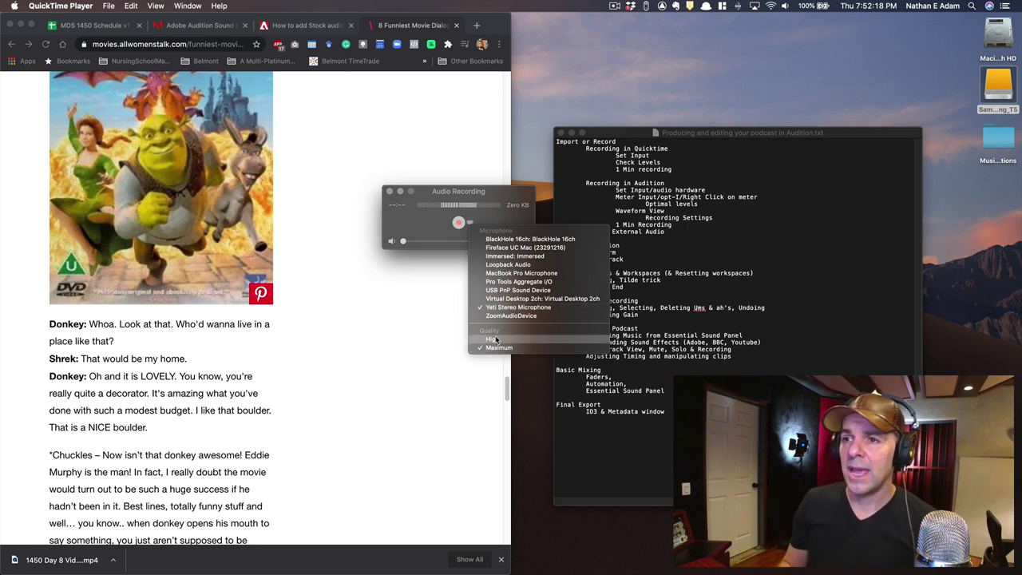
click(416, 225)
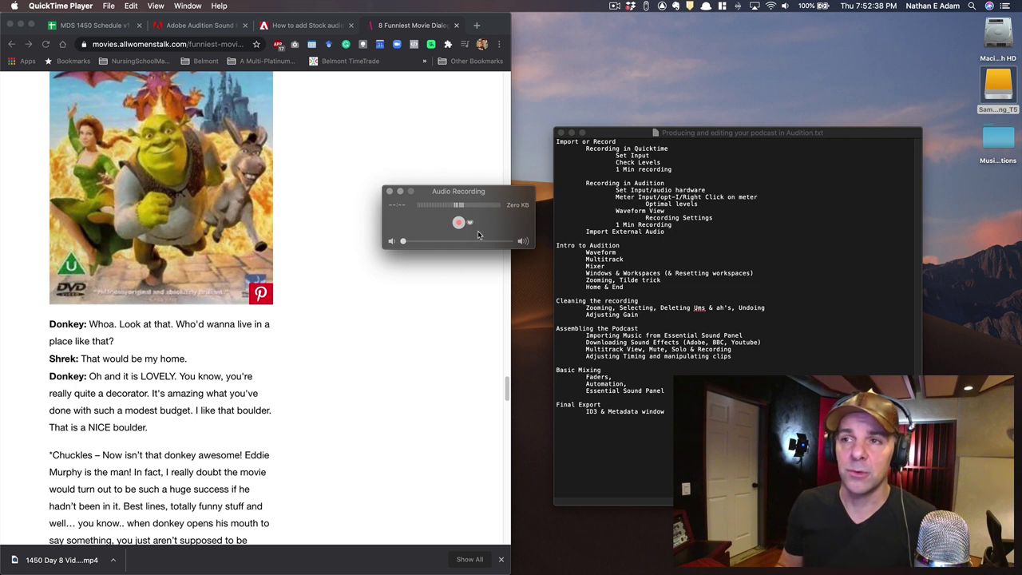
drag(501, 196, 559, 195)
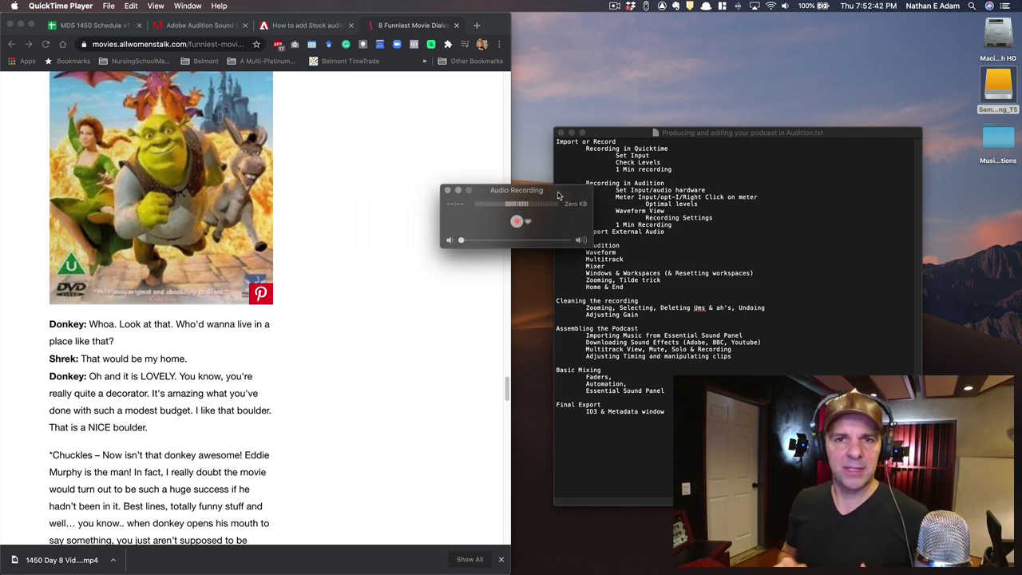
- Bring the full Shrek and Donkey dialogue into view in Chrome and record about 24 seconds of audio in QuickTime Player
click(334, 313)
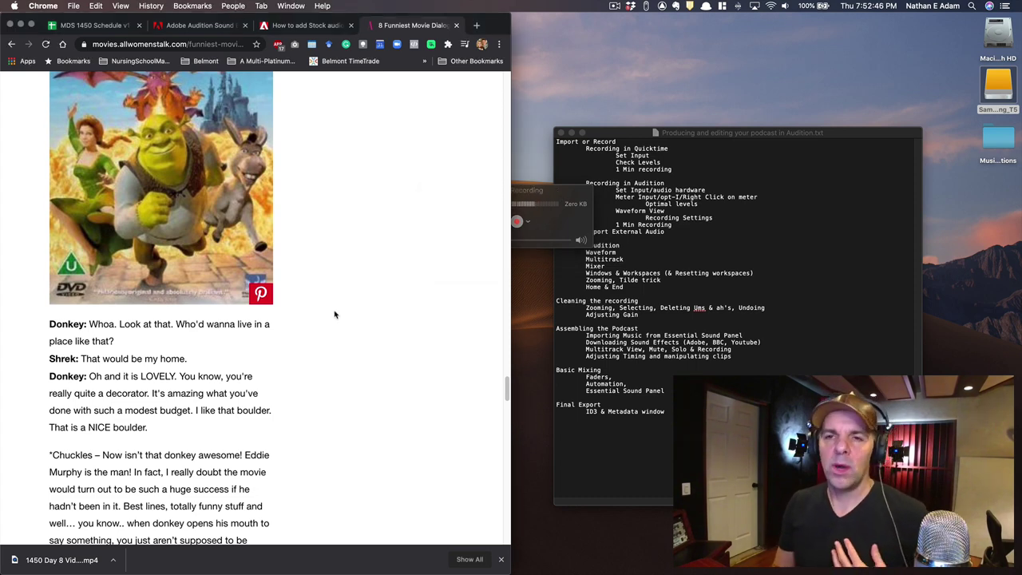
scroll(299, 335, up, 3)
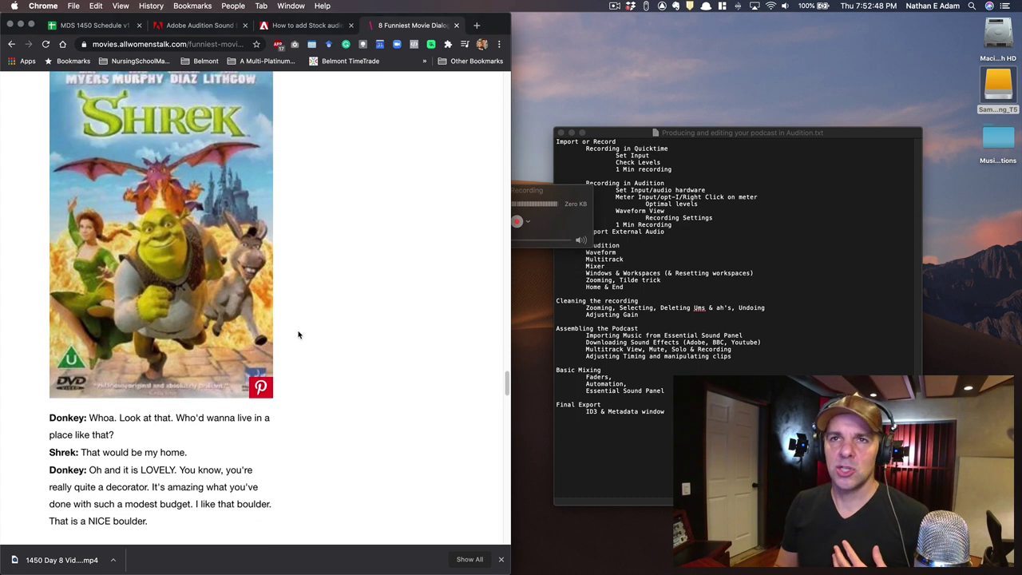
scroll(299, 334, down, 4)
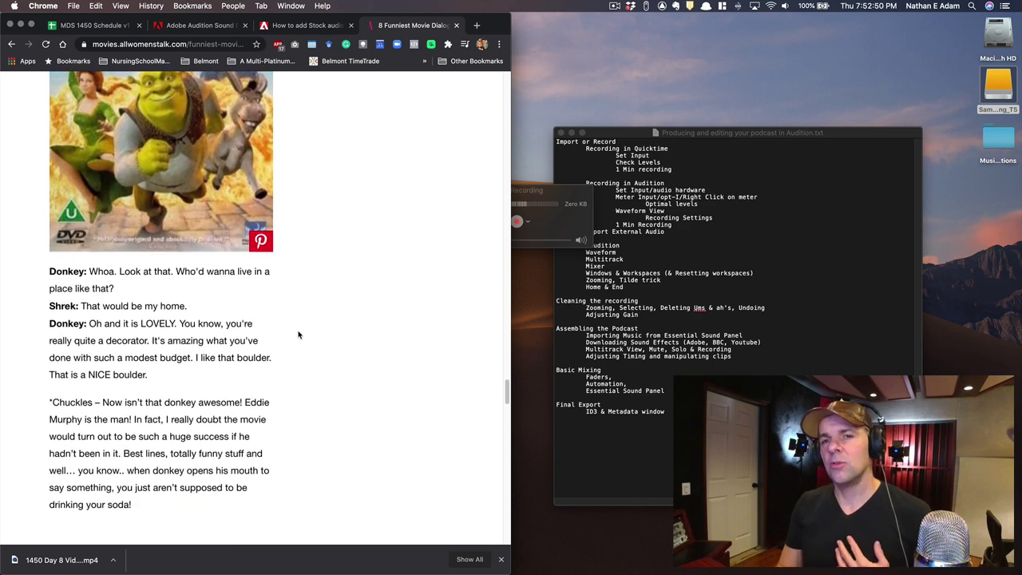
scroll(299, 334, down, 1)
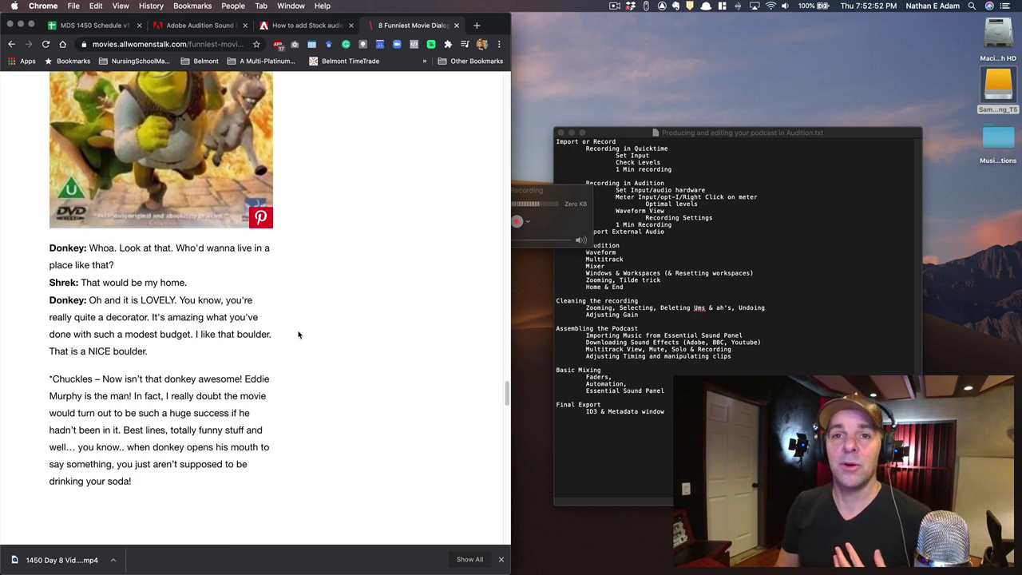
scroll(298, 335, down, 1)
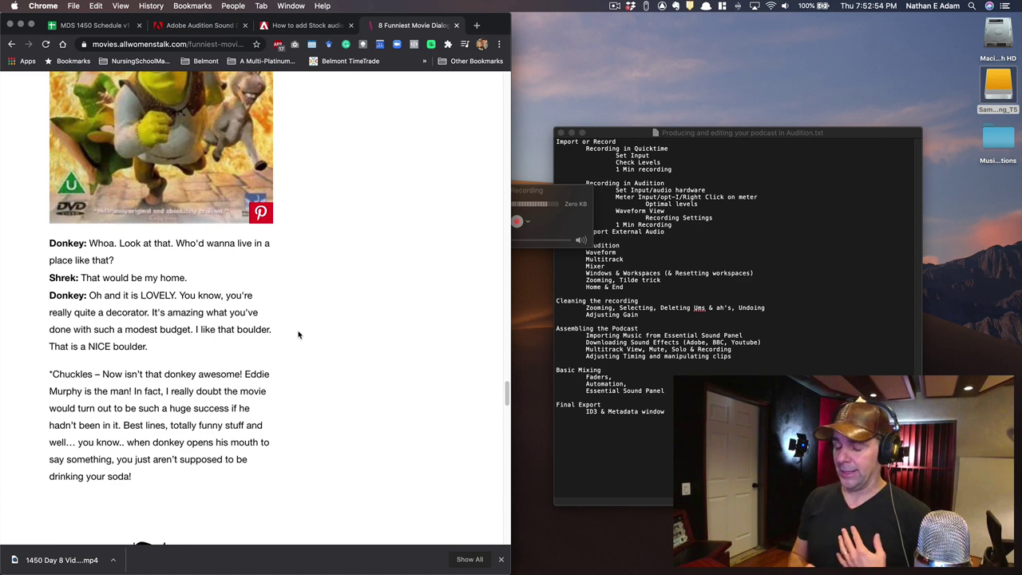
drag(556, 199, 530, 240)
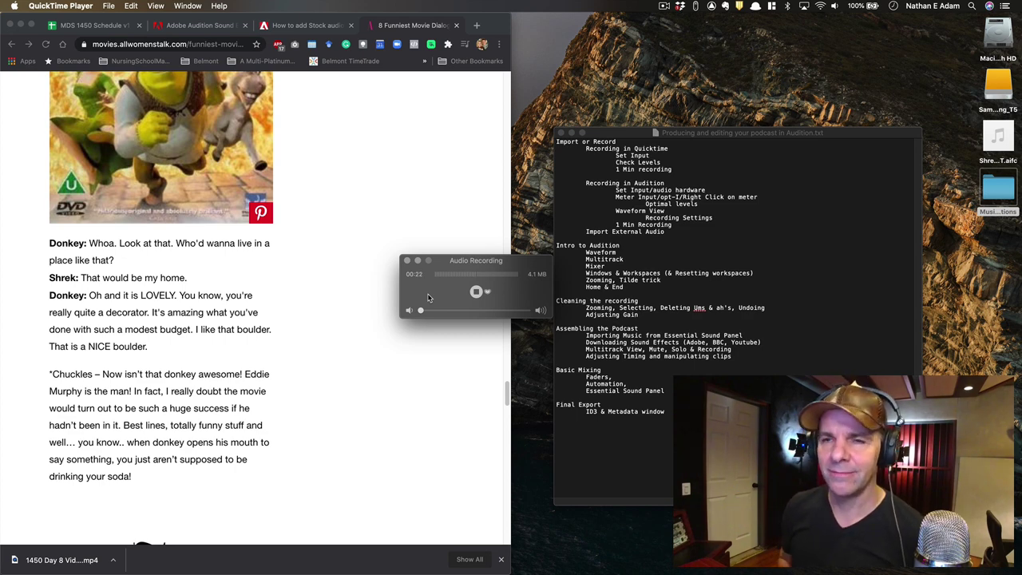
click(476, 291)
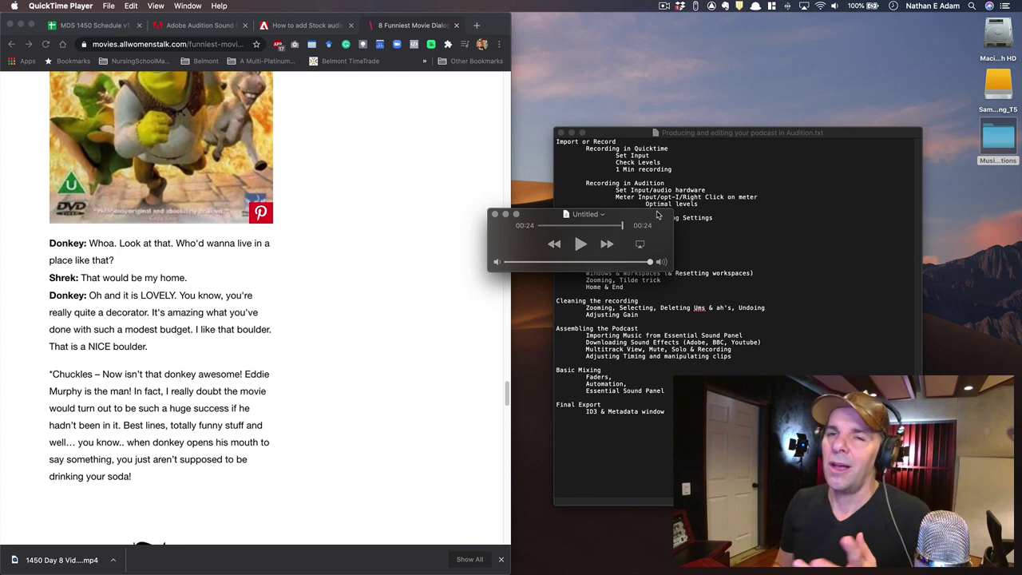
- Save the audio recording to the Desktop as "Shrek & donkey podcast QT.aifc"
click(606, 214)
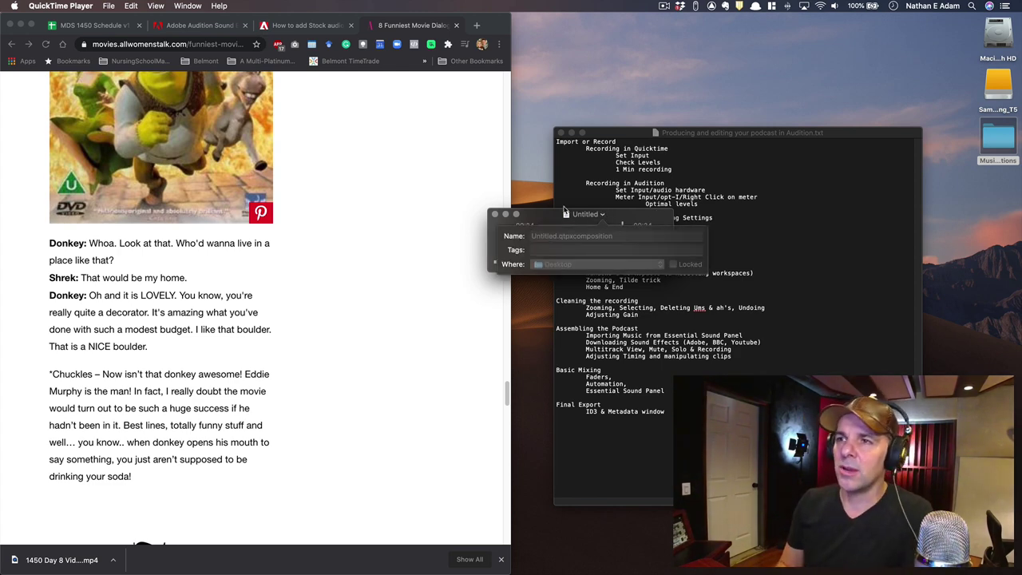
key(super+s)
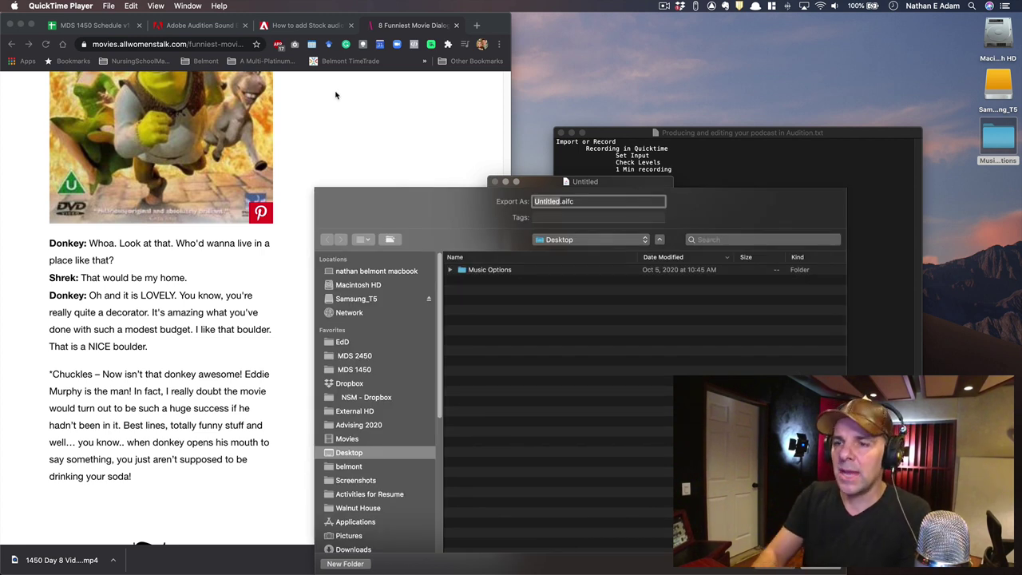
text(Se)
key(BackSpace)
text(h)
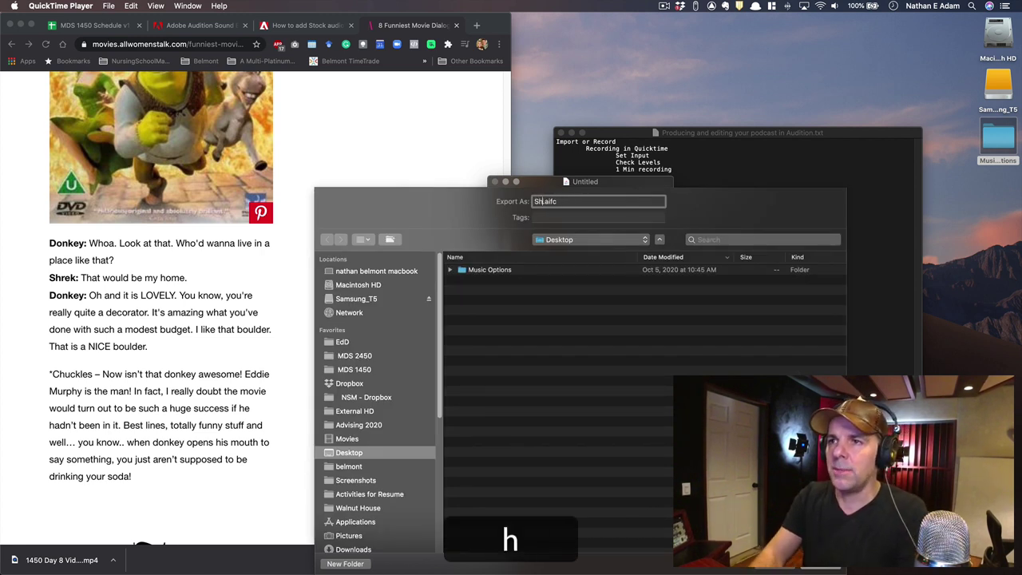
text(rek & donke)
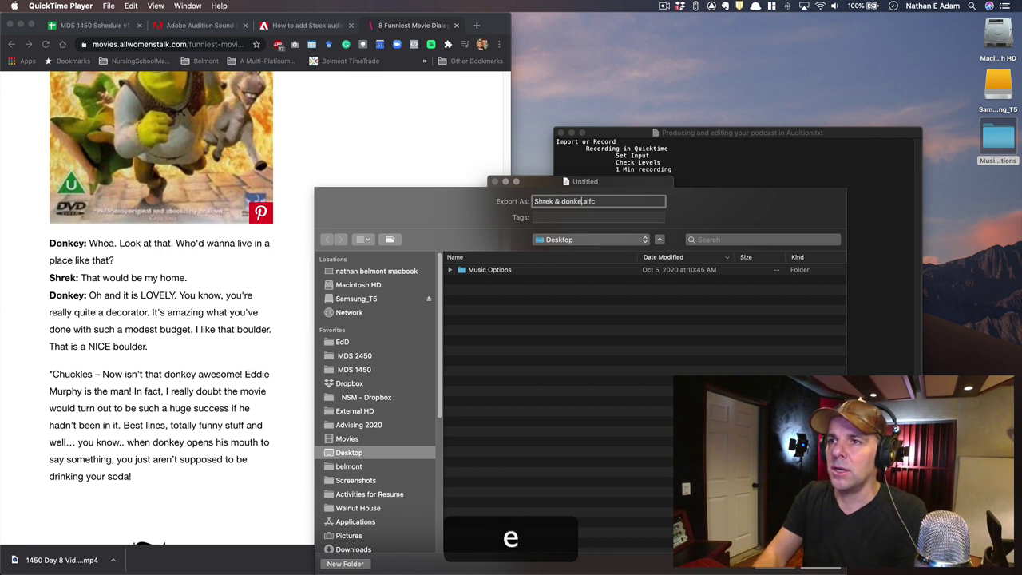
text(y podc)
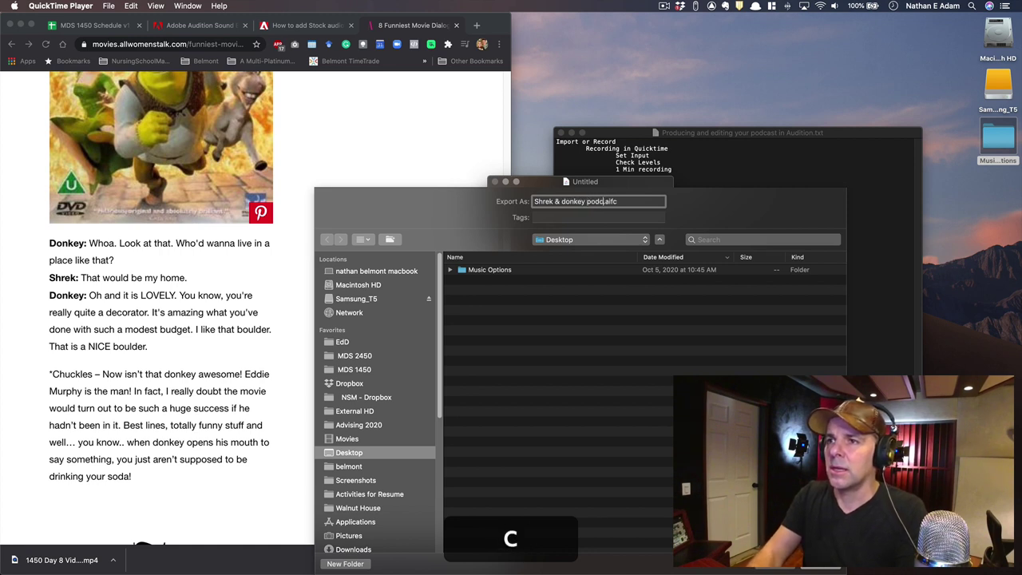
text(ast QT)
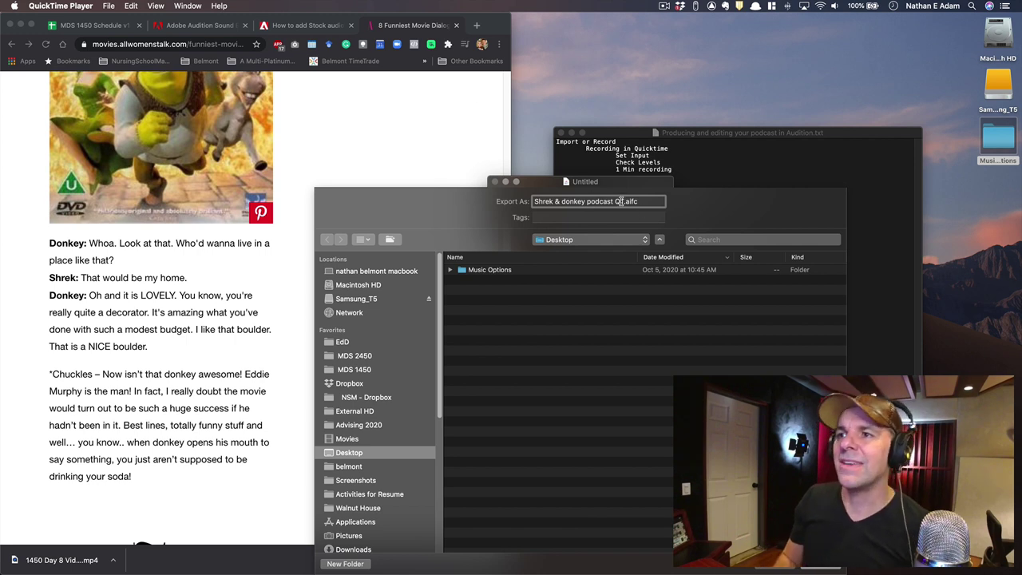
key(Return)
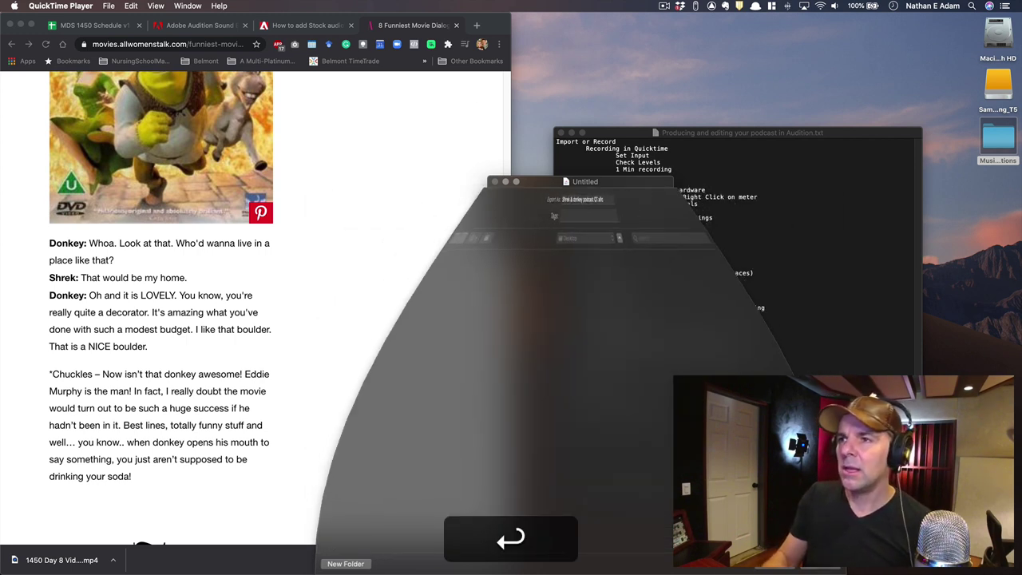
- Move the saved recording's window aside and close it
drag(647, 219, 855, 221)
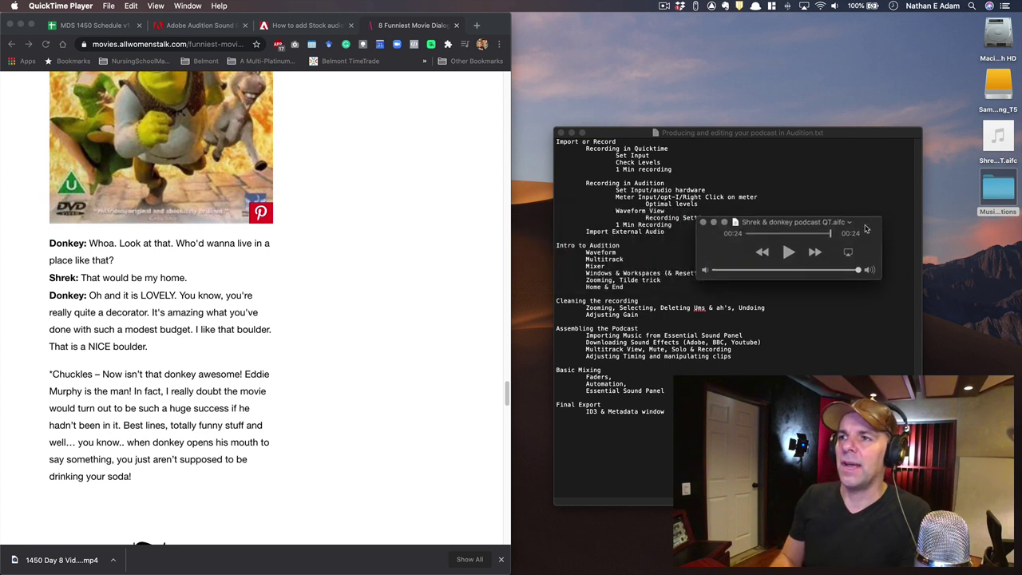
key(cmd+w)
key(super+s)
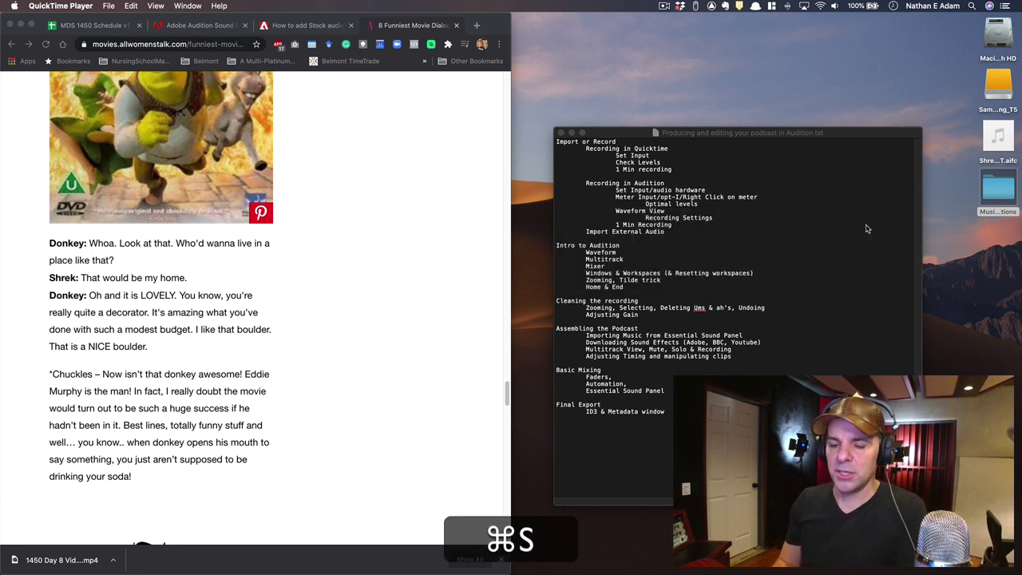
- Find Adobe Audition 2020 with a system-wide search and launch it
mouse_move(12, 126)
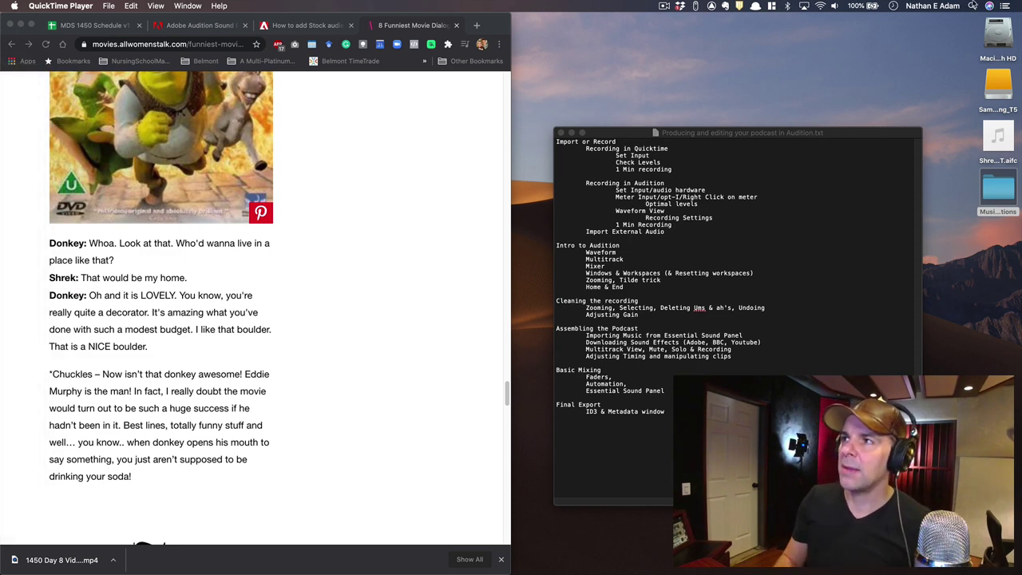
click(973, 6)
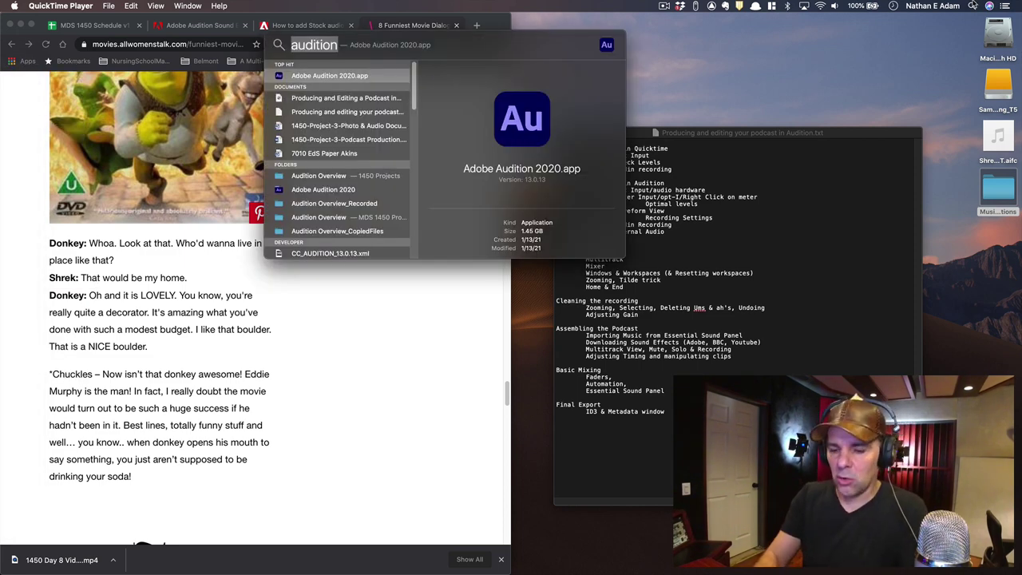
key(Return)
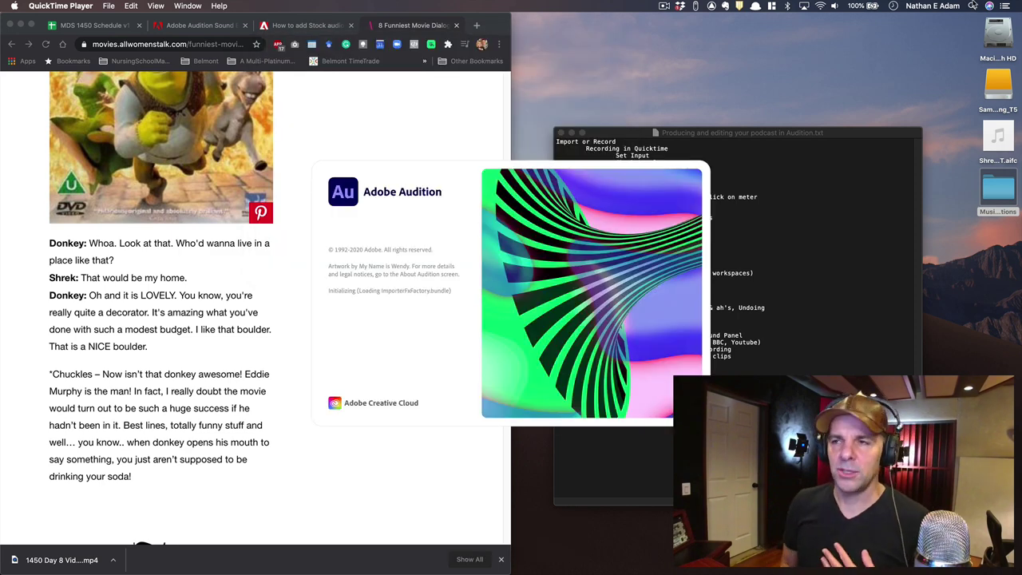
- Consult the podcast outline in TextEdit and return to Adobe Audition
key(super+Tab)
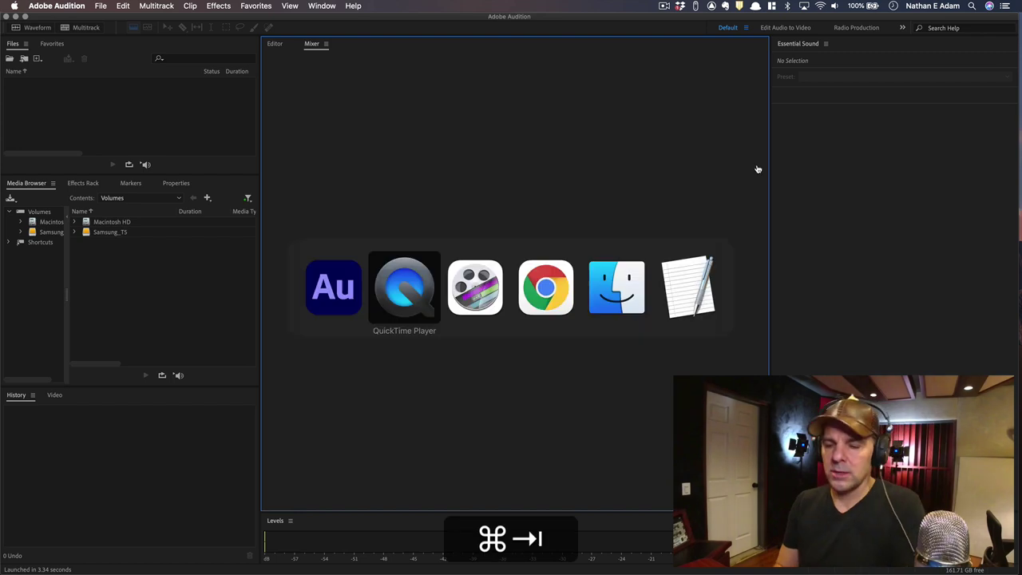
click(691, 287)
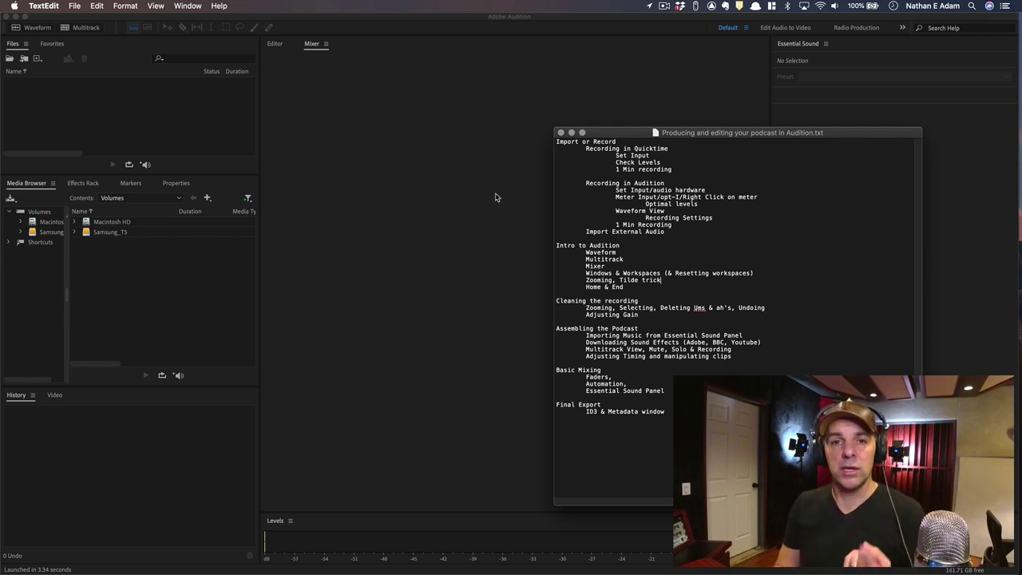
click(449, 198)
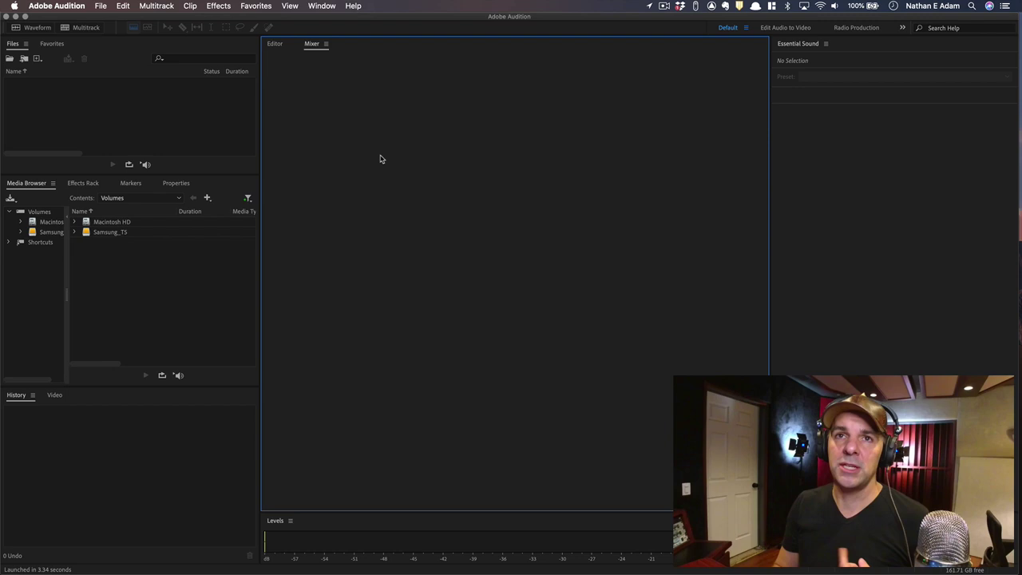
- Open the Audio Hardware preferences, looking through the General, Appearance and Audio Channel Mapping pages as well
click(77, 5)
mouse_move(87, 36)
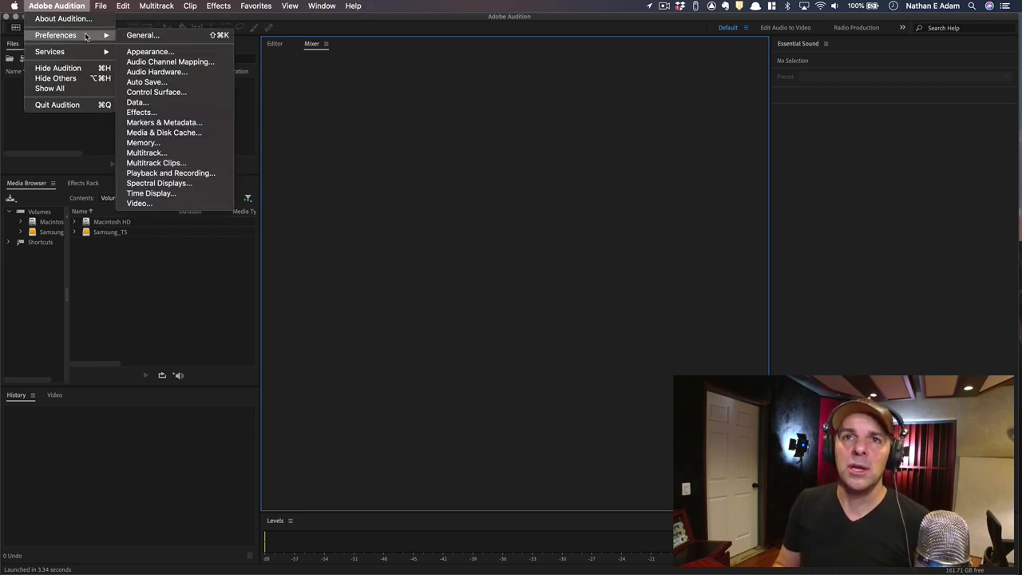
click(177, 75)
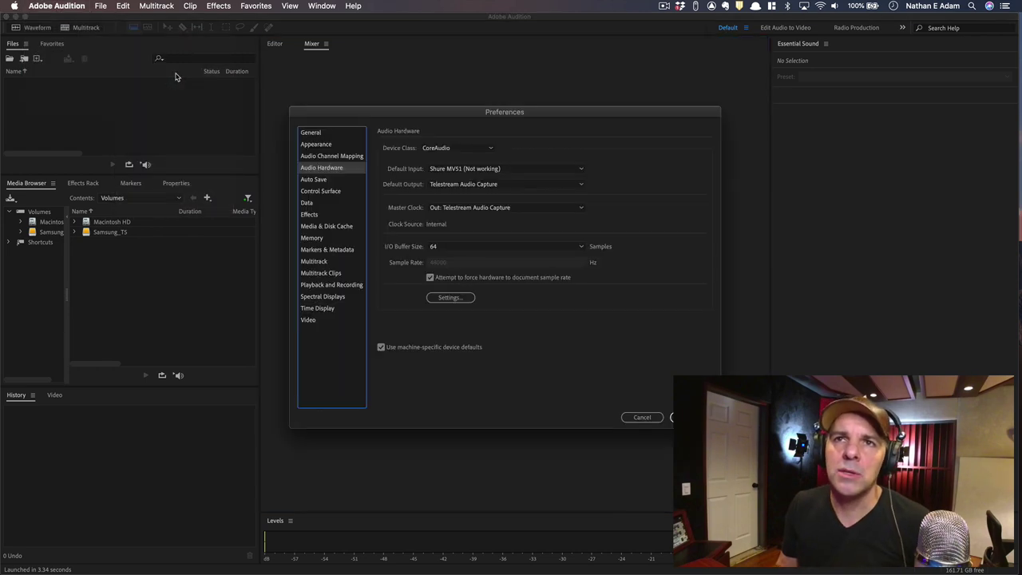
click(337, 134)
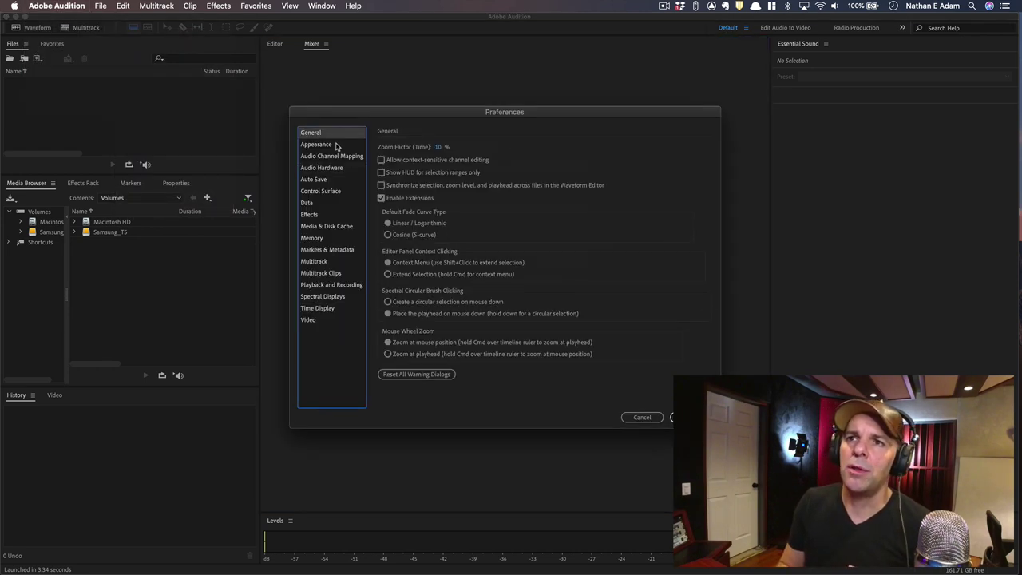
click(338, 144)
click(338, 156)
click(336, 169)
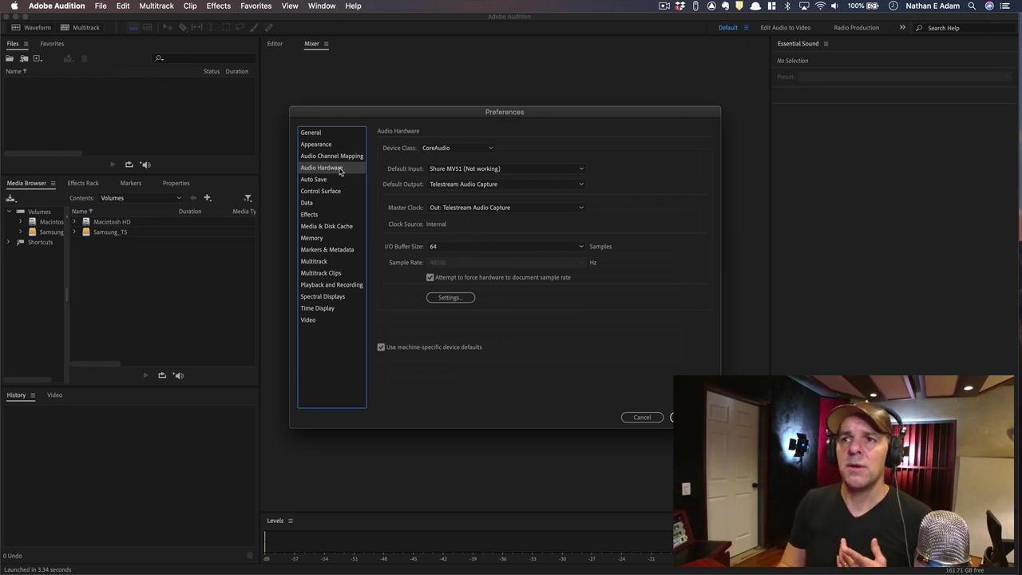
- Set the default input to Yeti Stereo Microphone and accept the device change
click(440, 169)
key(Escape)
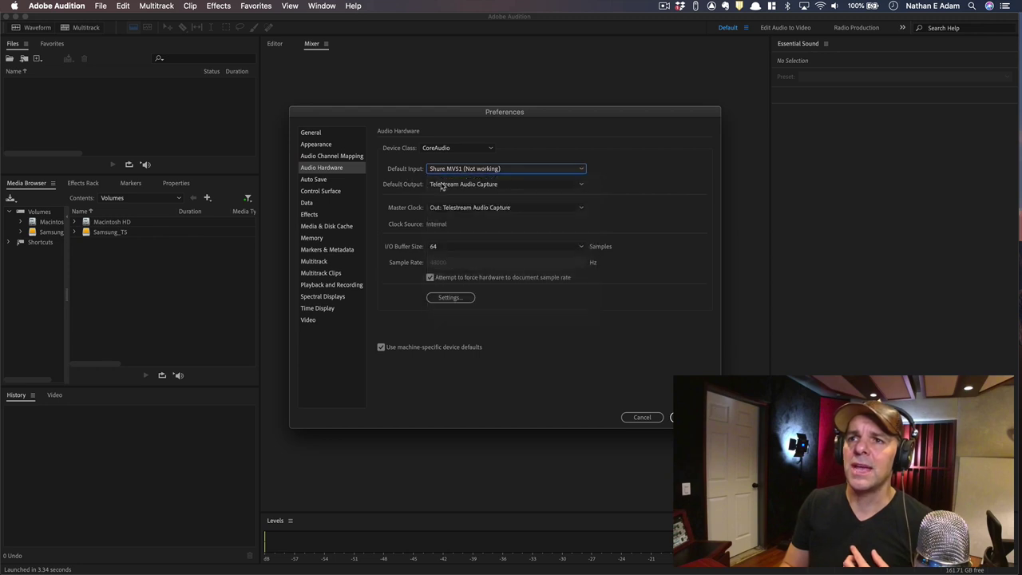
click(467, 171)
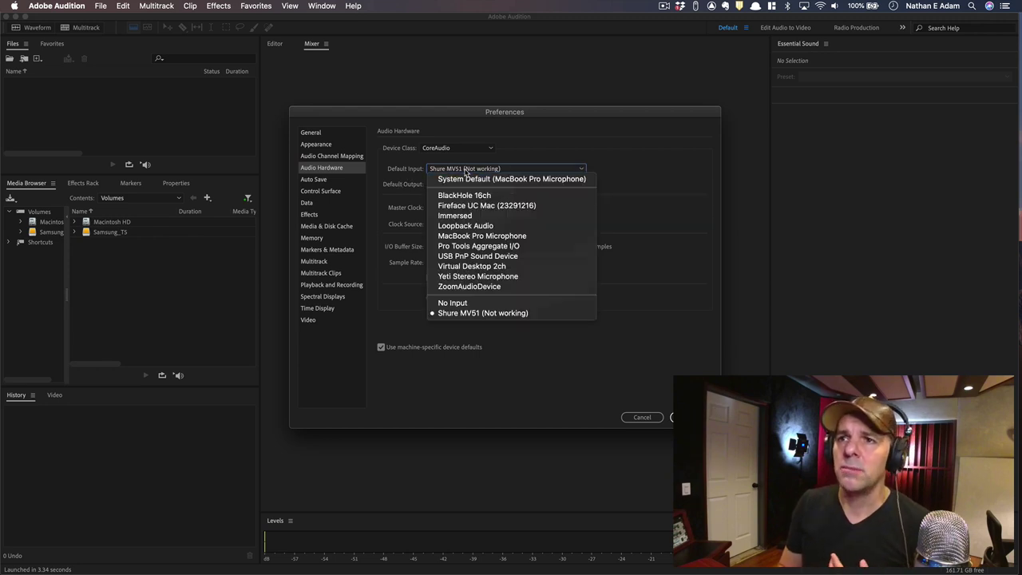
click(457, 276)
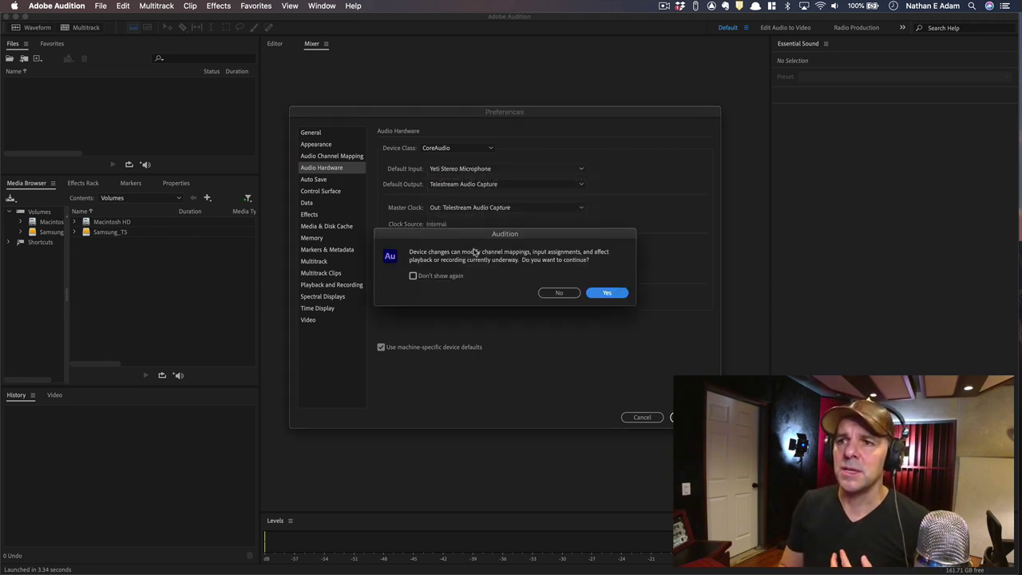
click(601, 294)
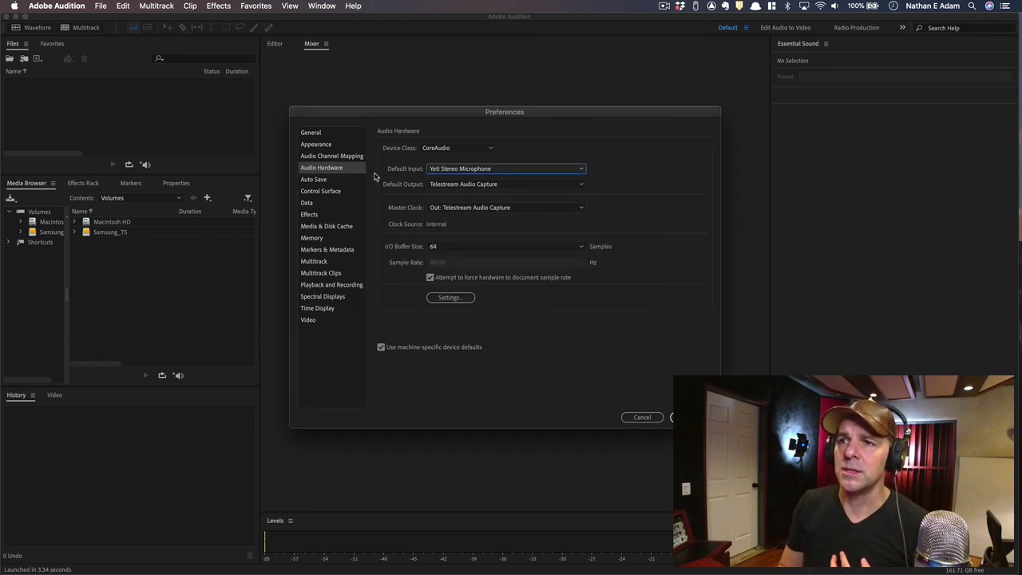
- Look over the default output choices, keep the I/O buffer size at 64 samples and apply the audio hardware preferences
click(458, 186)
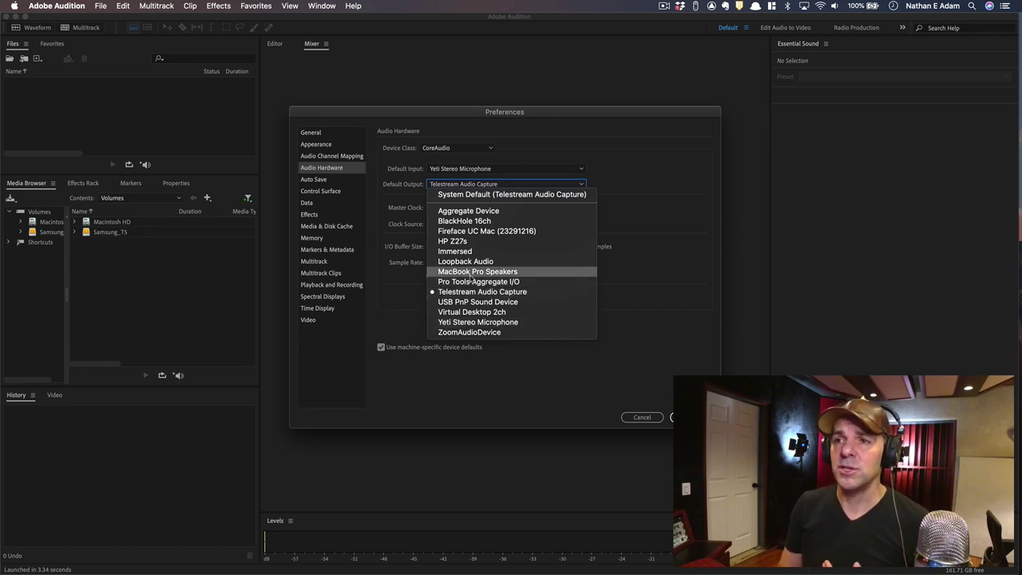
click(662, 303)
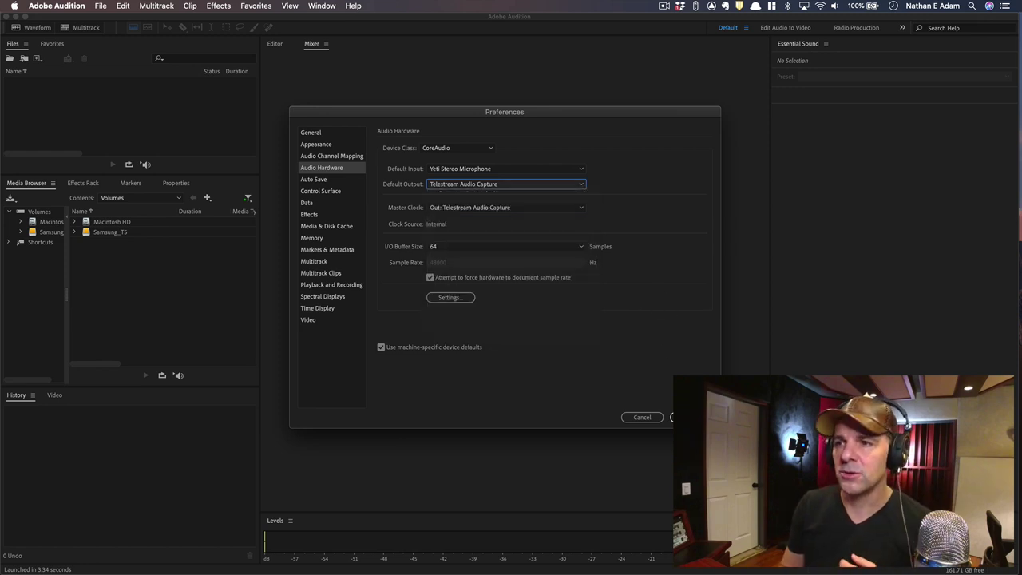
click(458, 250)
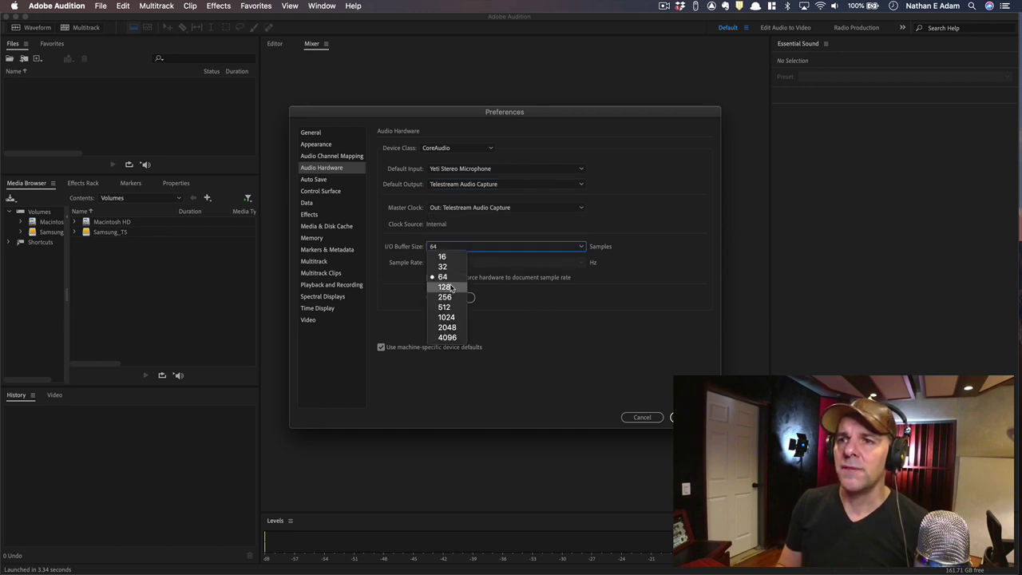
click(444, 276)
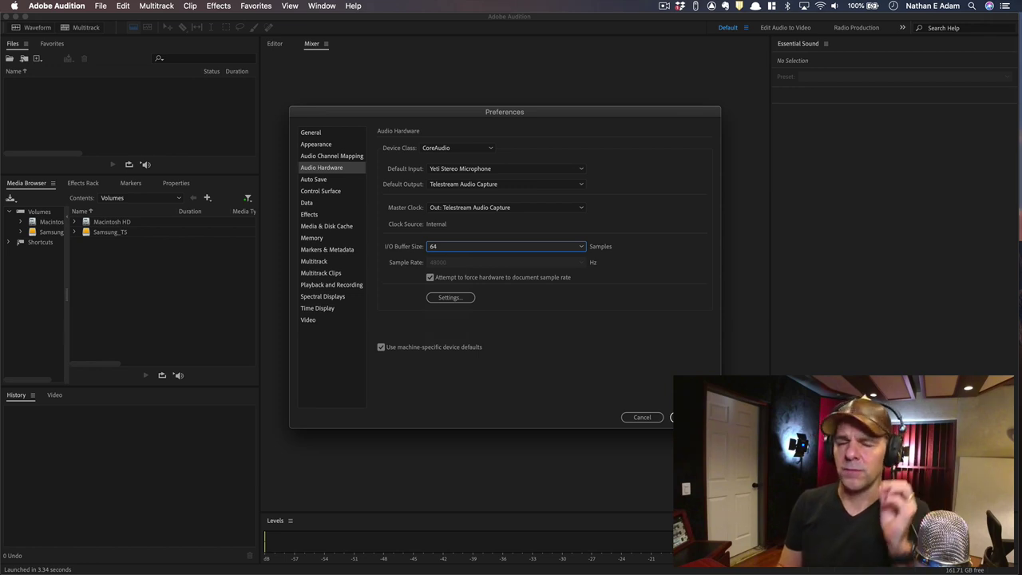
key(Return)
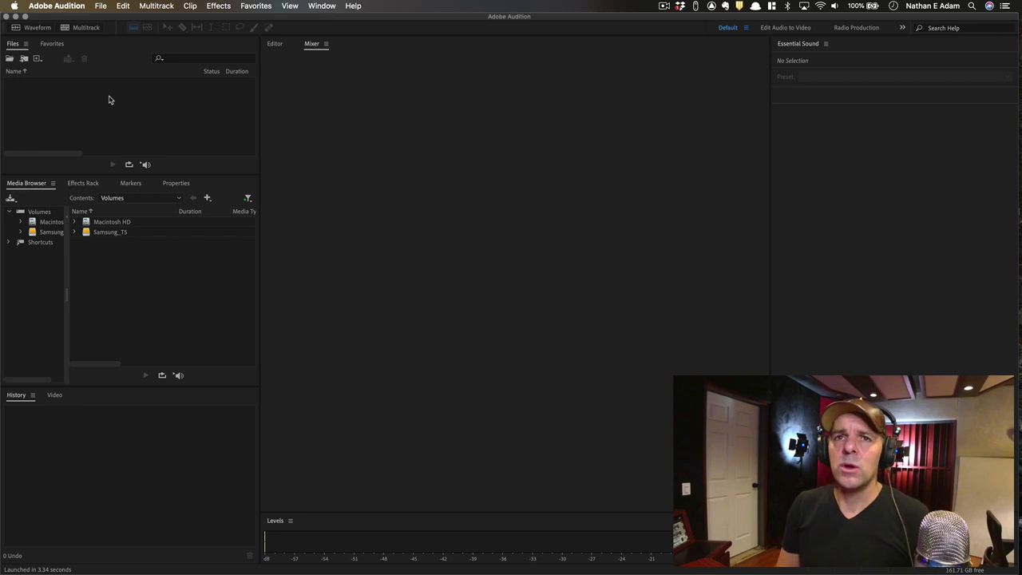
- Decline the offer to reopen the Audio Hardware preferences and return to the Files panel
key(super+shift+n)
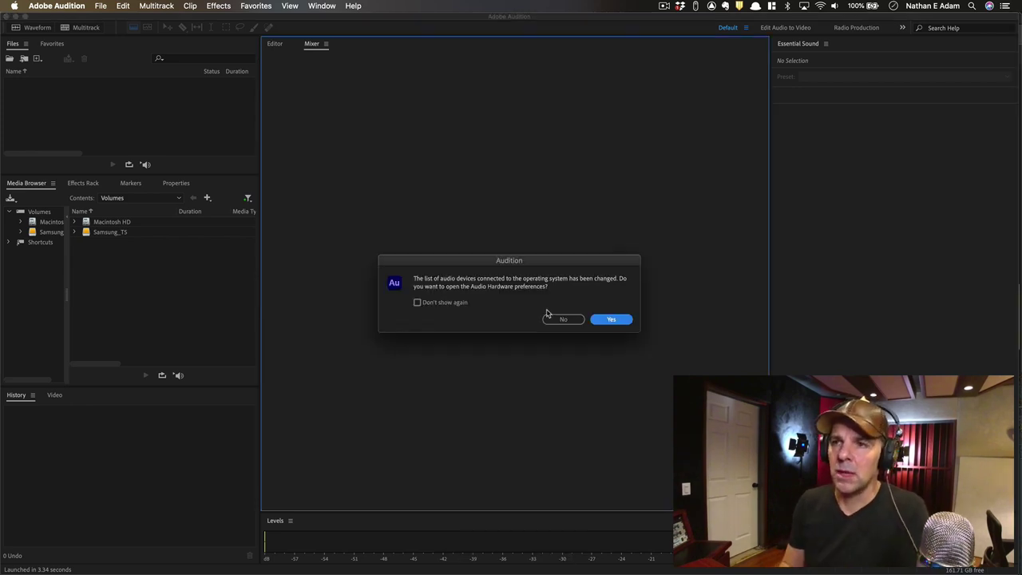
click(562, 319)
click(127, 104)
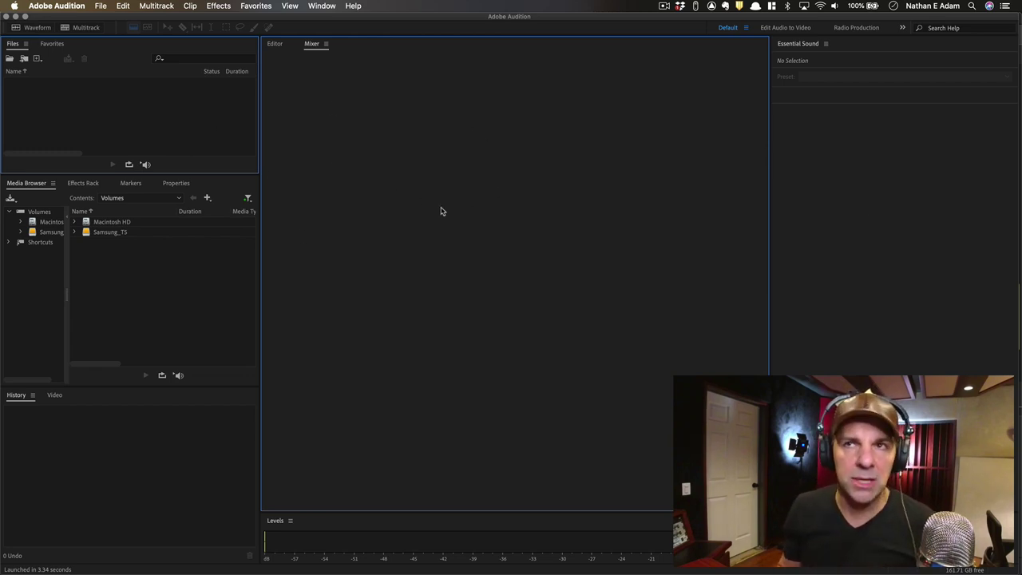
- Select the Default workspace
click(327, 6)
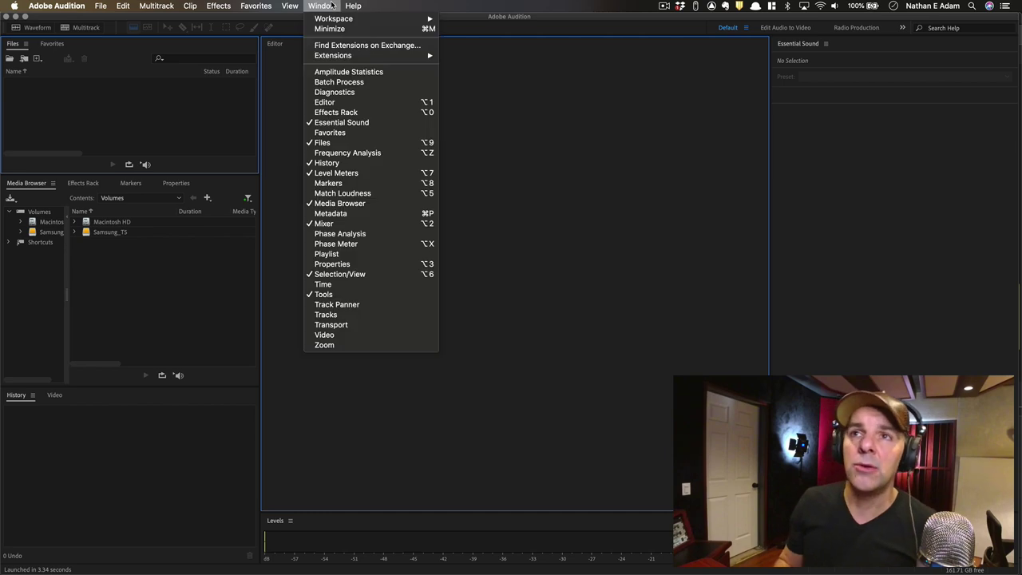
mouse_move(333, 21)
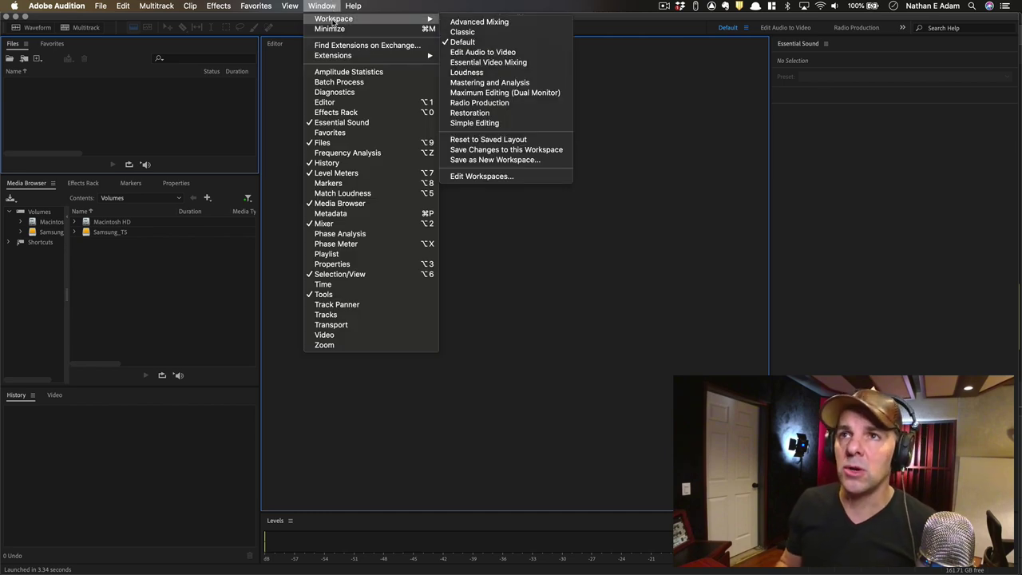
click(498, 42)
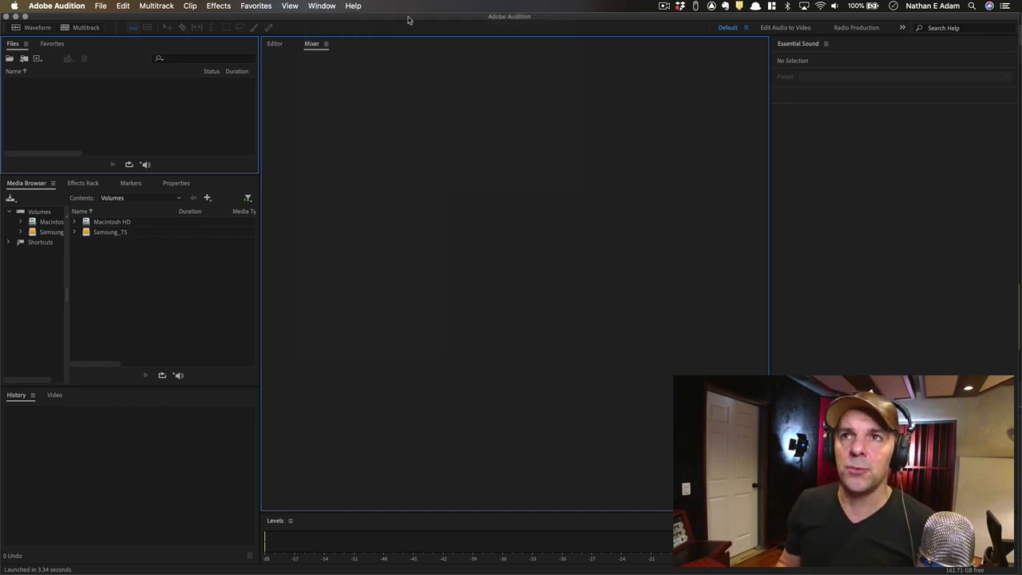
- Review the available workspaces and the option that resets a workspace to its saved layout
click(322, 6)
mouse_move(329, 21)
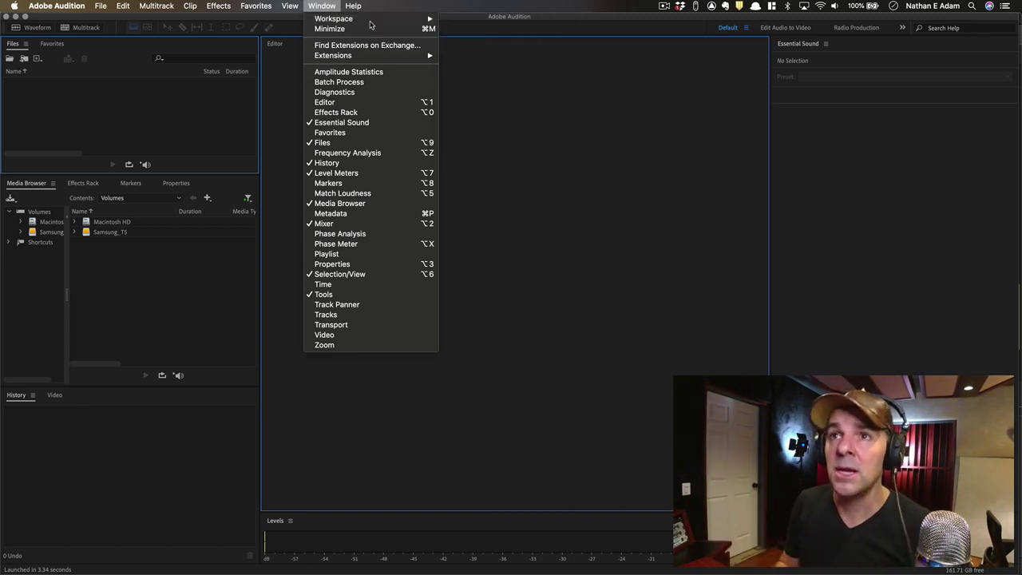
click(474, 49)
click(323, 6)
mouse_move(334, 19)
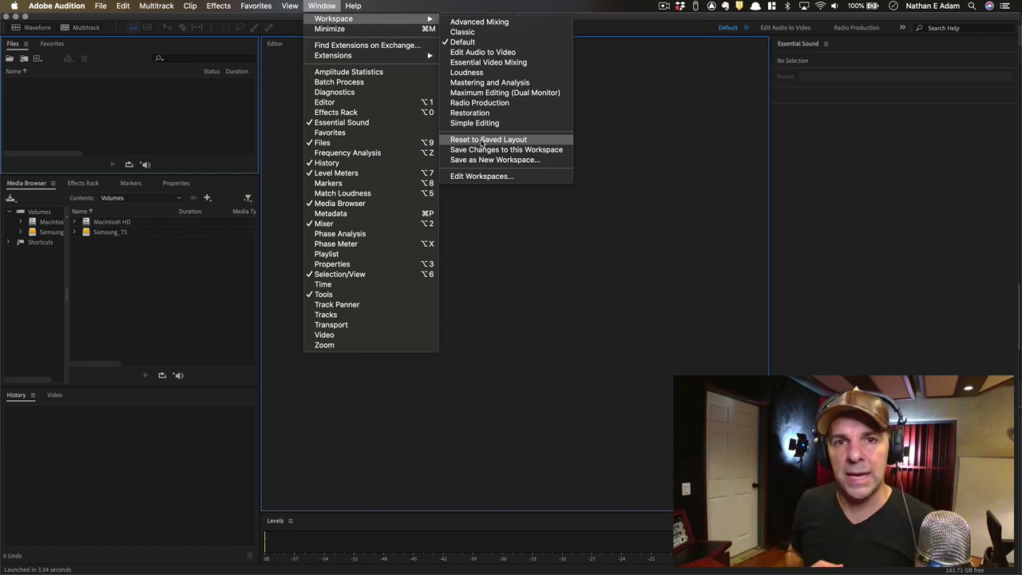
click(225, 162)
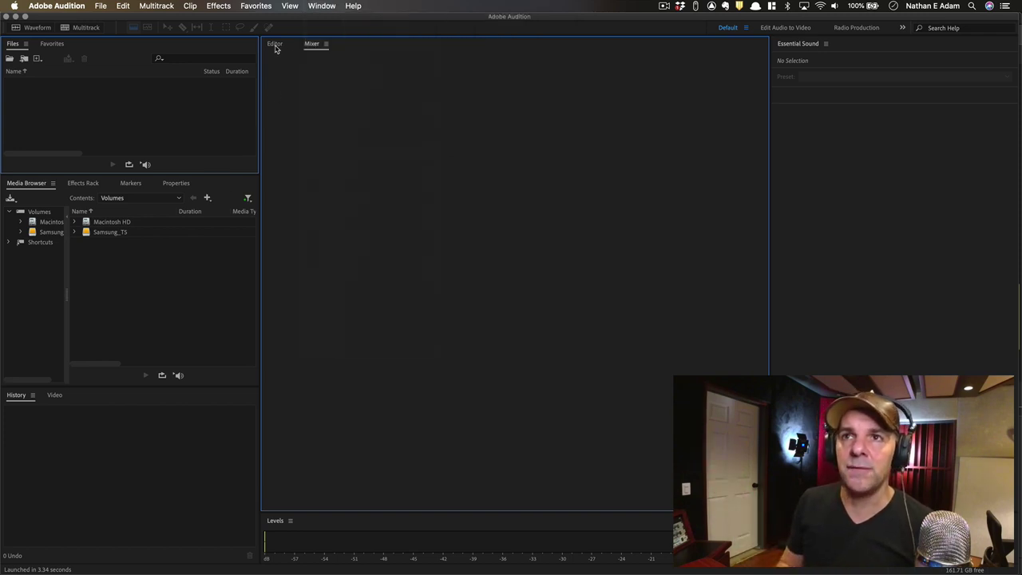
- Regroup the panels: Editor with Files, Favorites with Media Browser, and Properties and Essential Sound with Mixer
drag(275, 45, 222, 85)
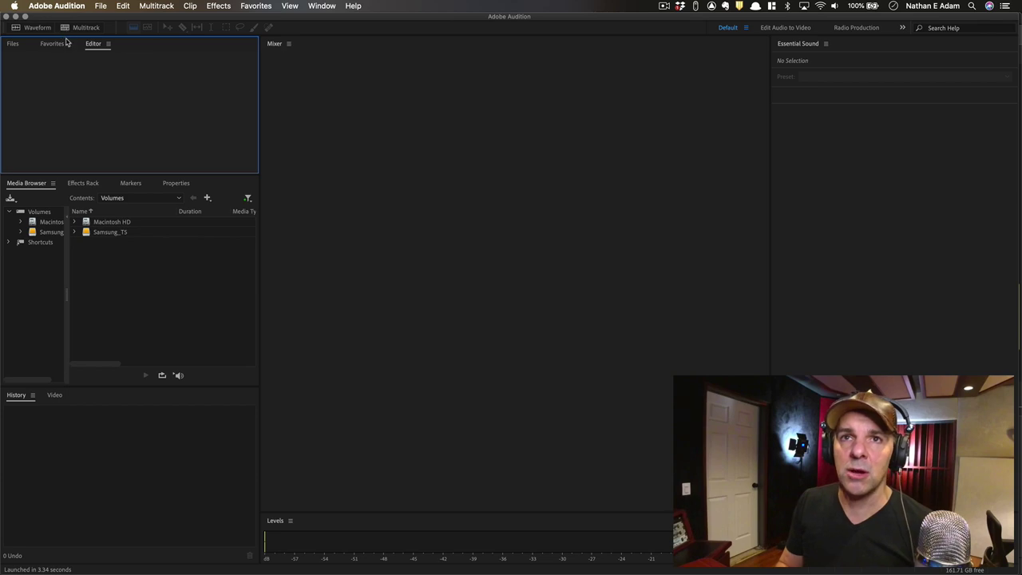
drag(53, 44, 158, 293)
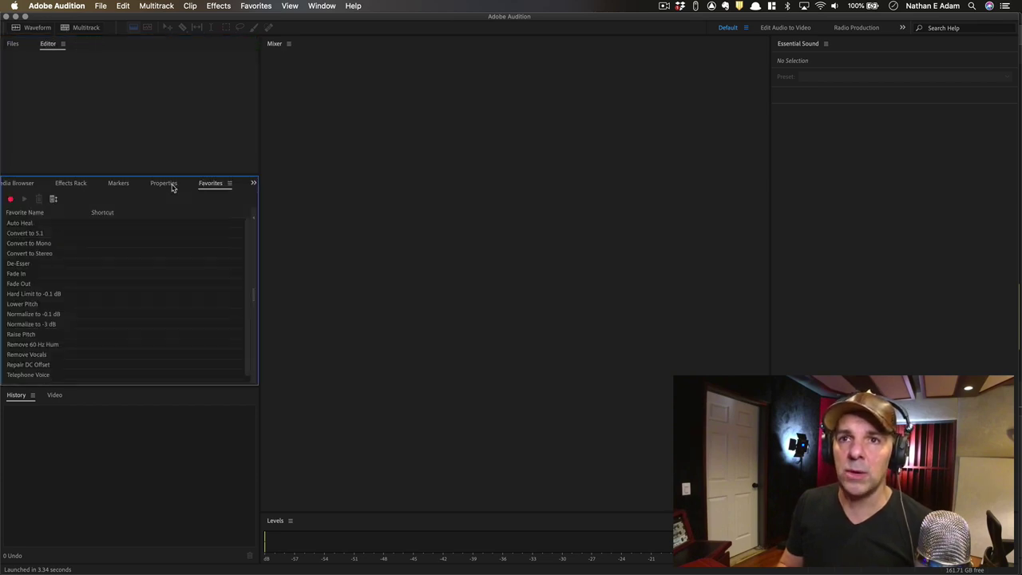
drag(172, 187, 497, 209)
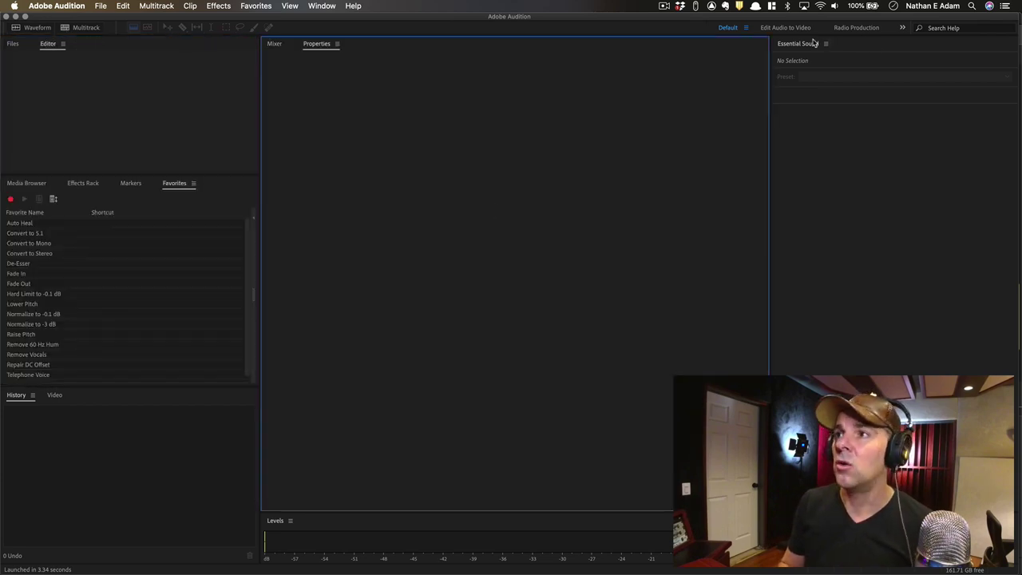
drag(813, 43, 674, 144)
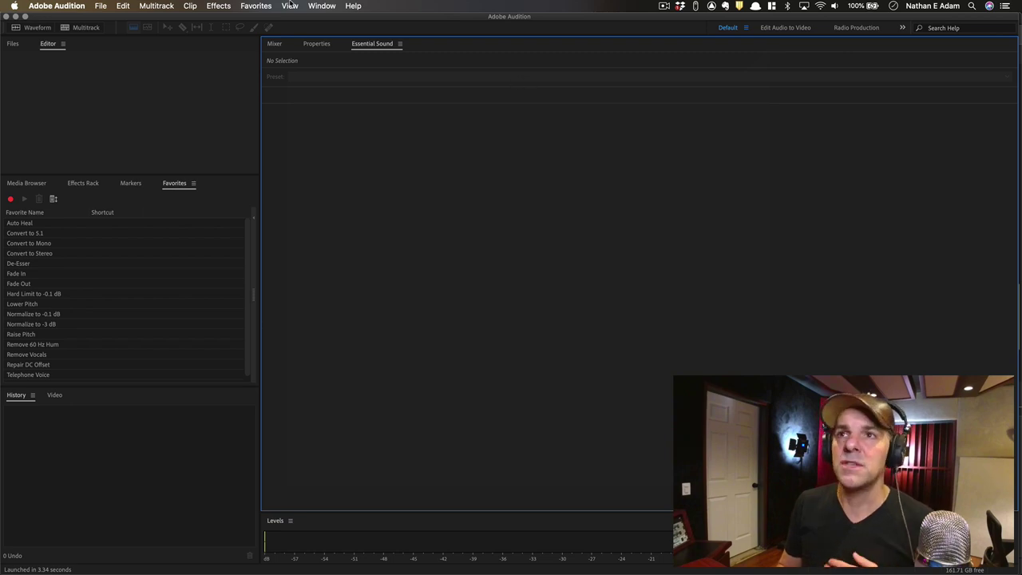
- Reset the Default workspace to its saved layout and make the Editor panel active
click(323, 6)
mouse_move(335, 19)
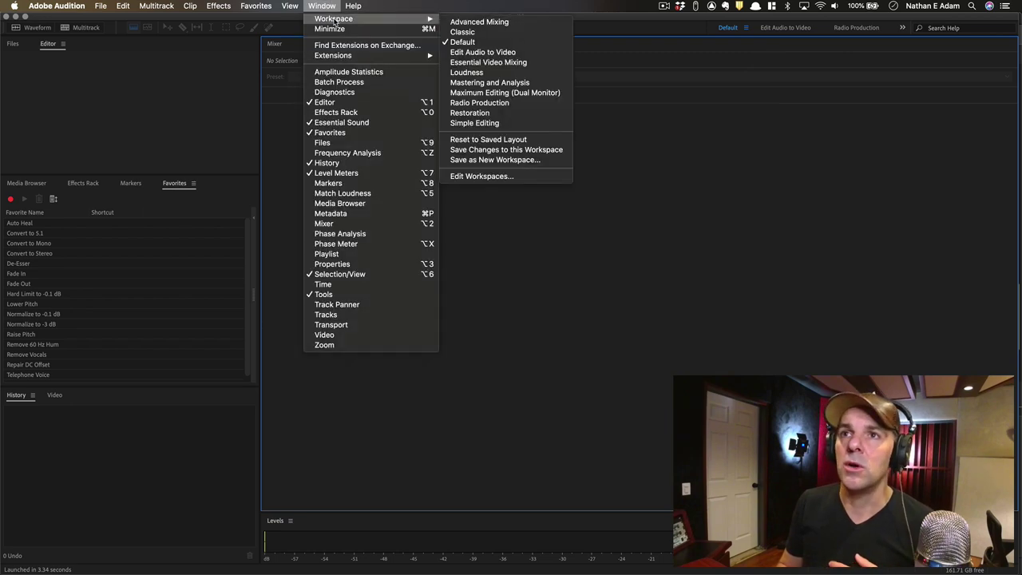
click(499, 139)
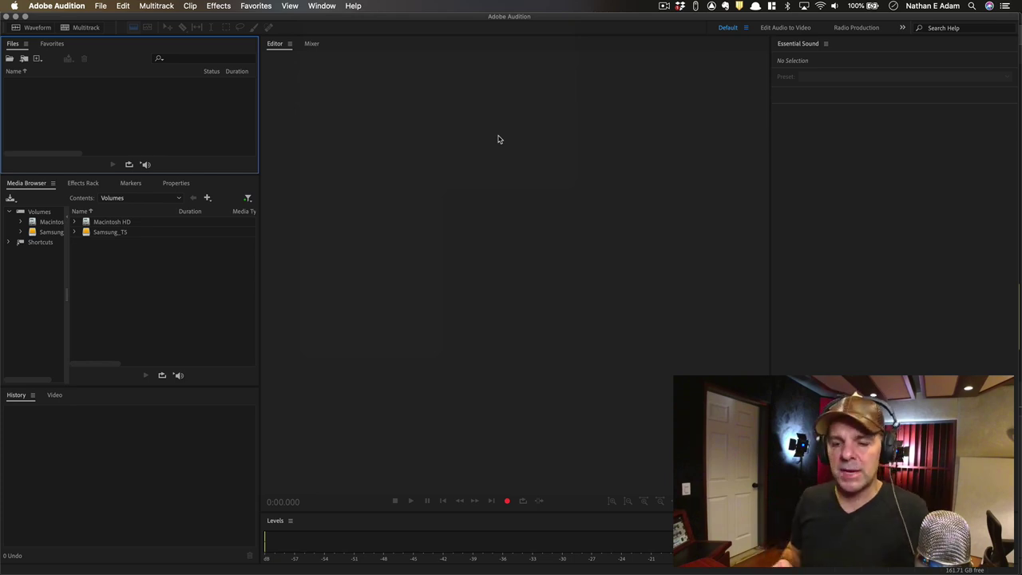
click(498, 139)
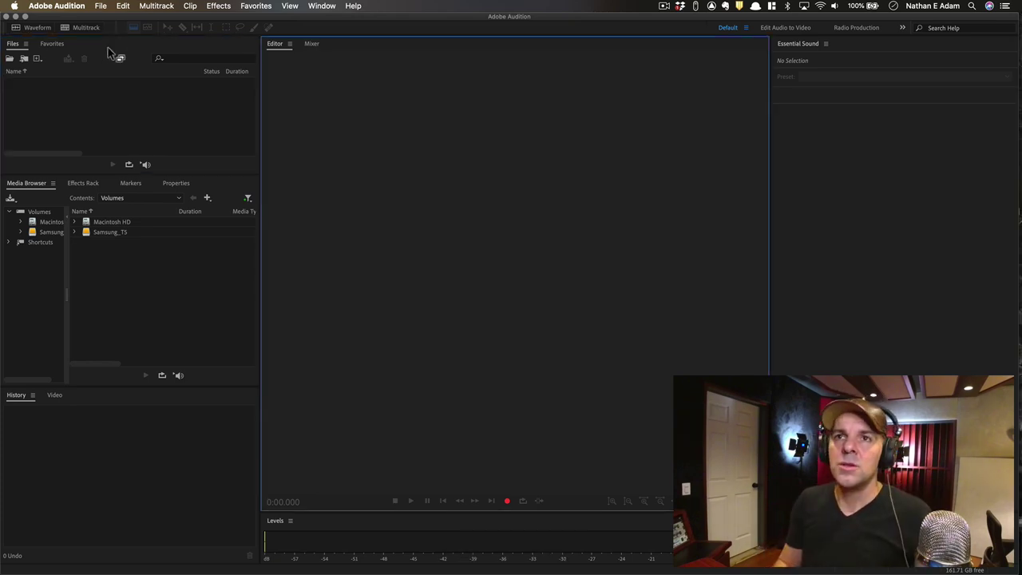
- Start a new waveform audio file and name it Shrek & Donkey Audition
click(37, 27)
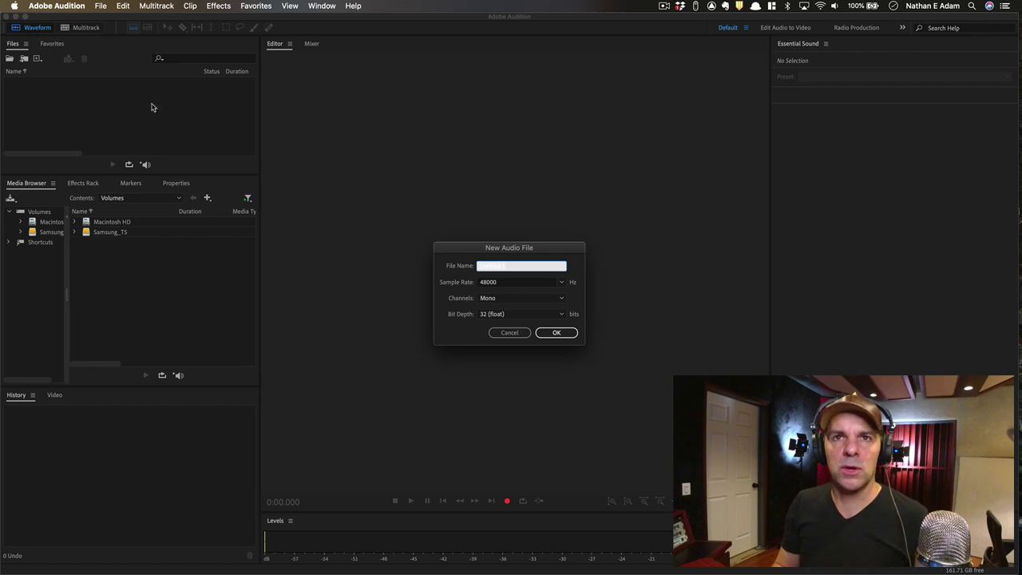
click(508, 266)
key(super+a)
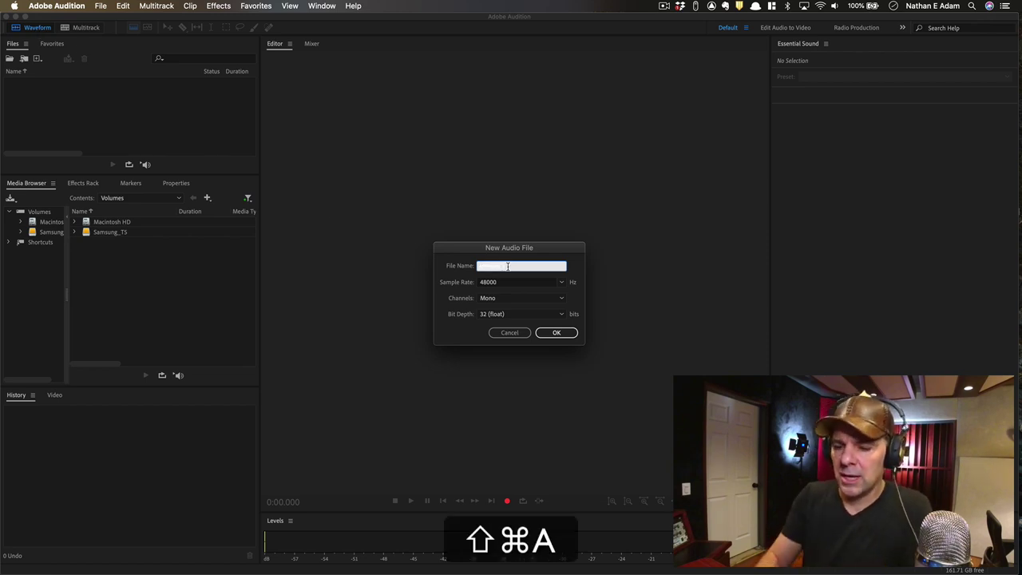
text(Shrek & Do)
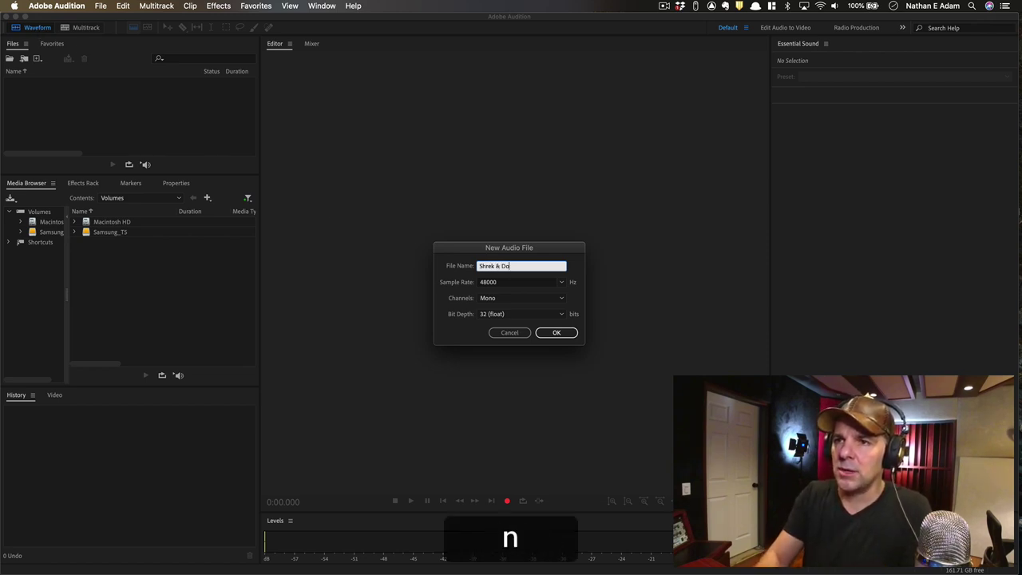
text(nkey Uudition)
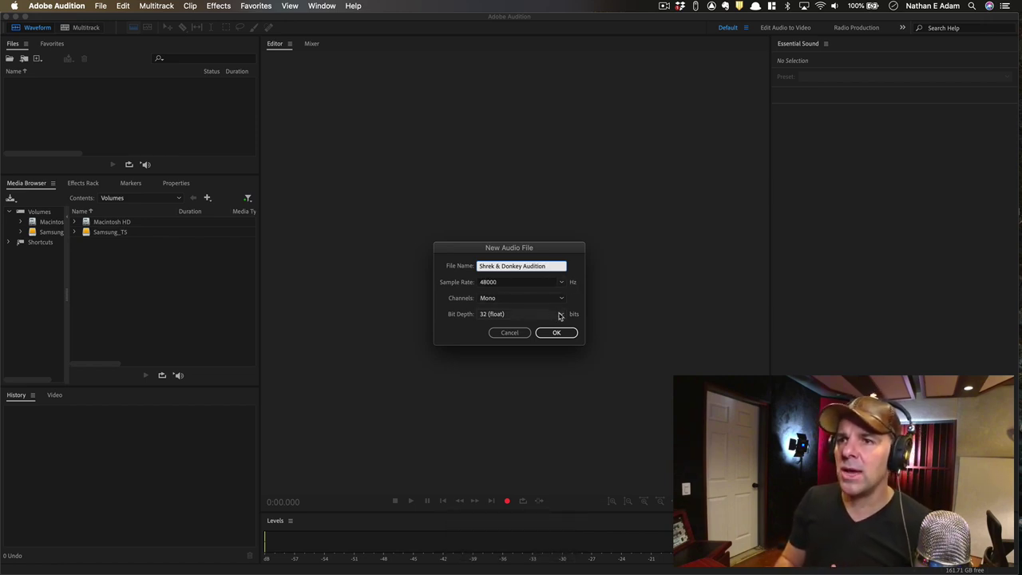
- Check the bit depth and sample rate choices, then create the audio file as 48000 Hz, Mono, 32 (float)
click(562, 315)
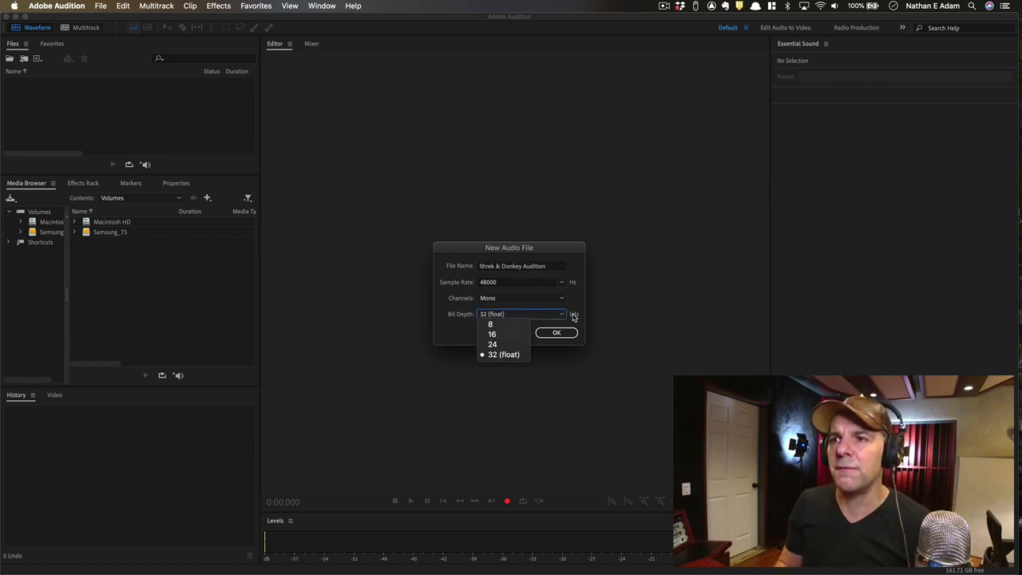
click(574, 316)
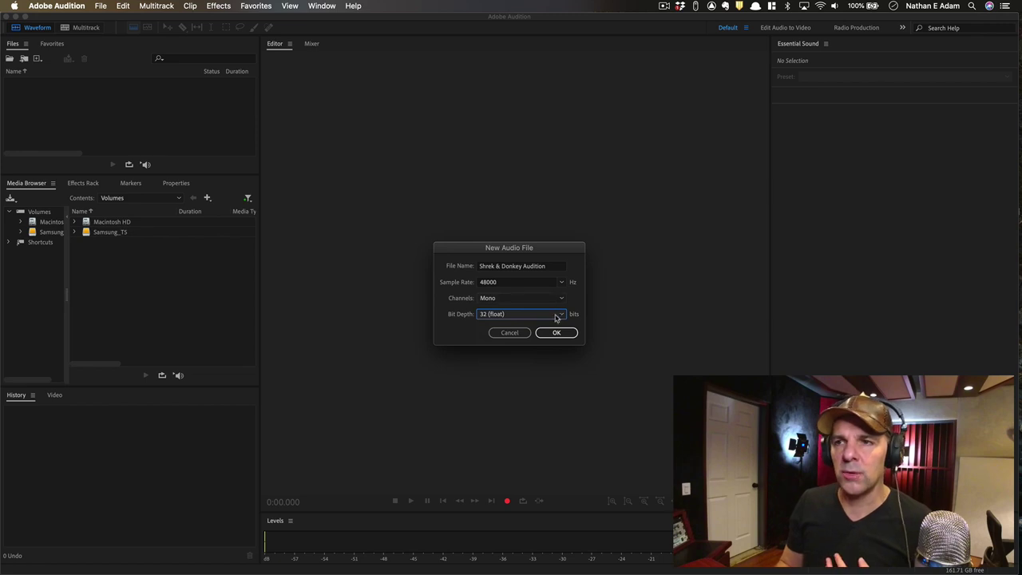
click(562, 284)
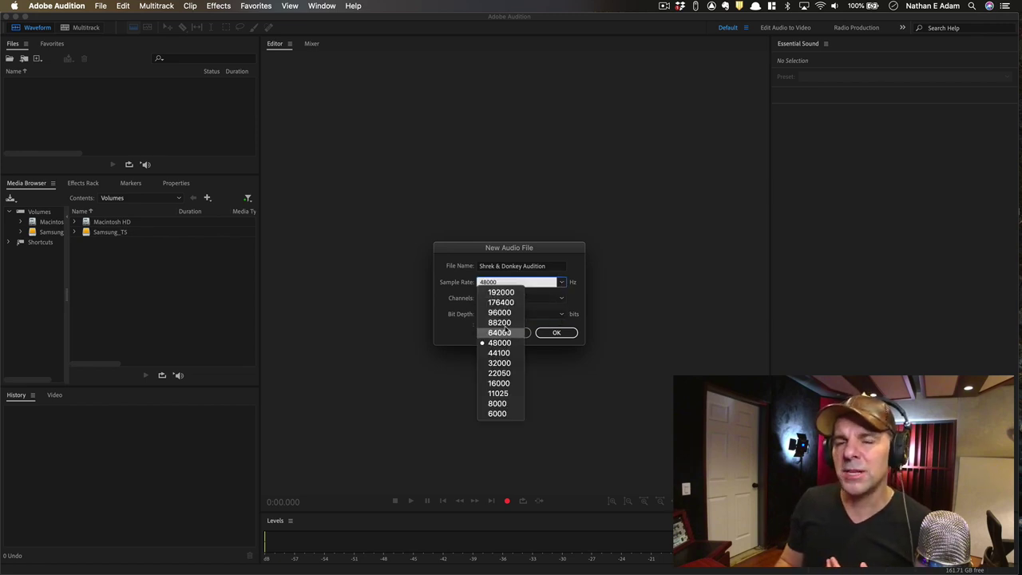
click(573, 314)
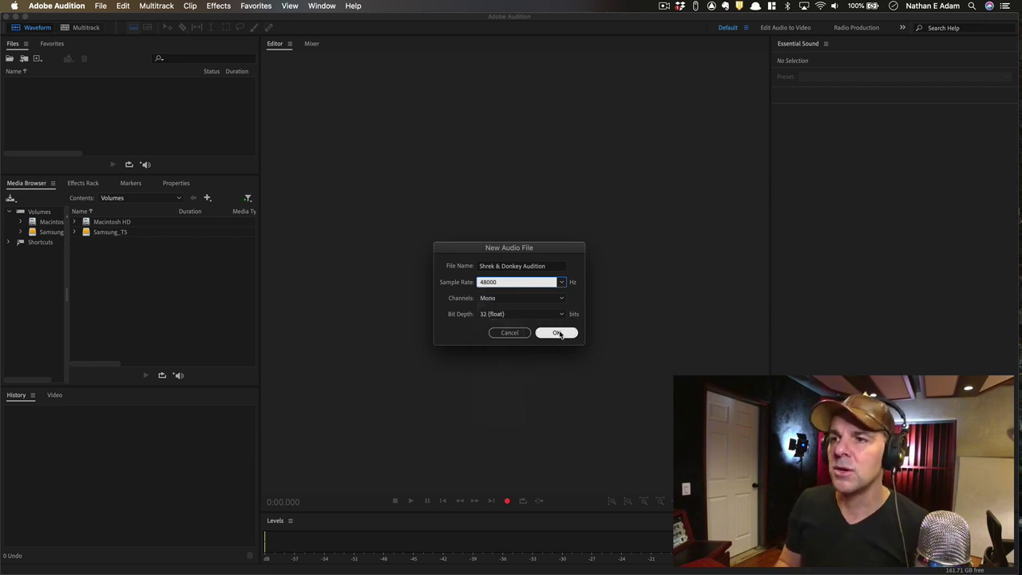
click(557, 333)
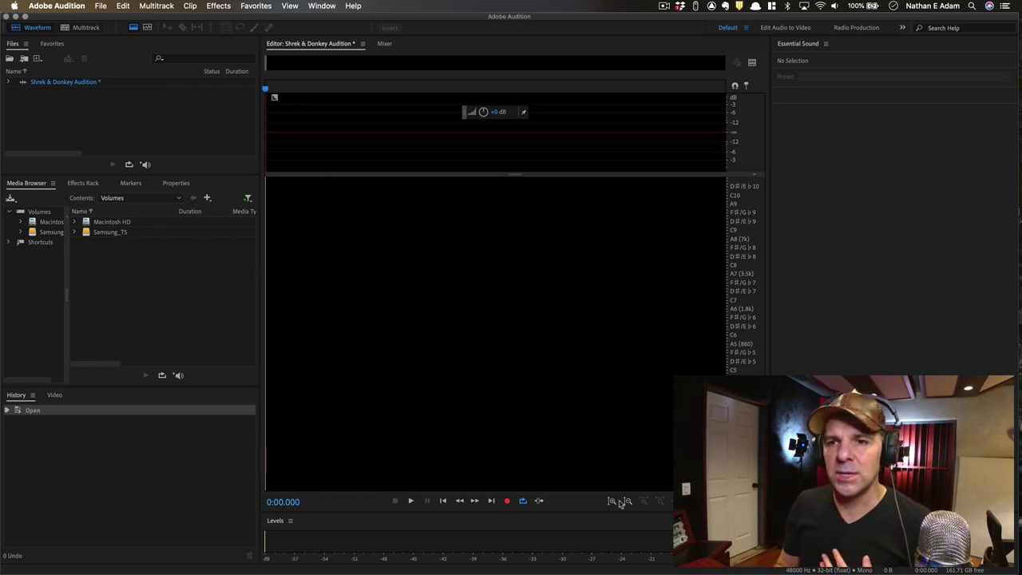
- Turn on Meter Input Signal for the Levels panel
right_click(402, 543)
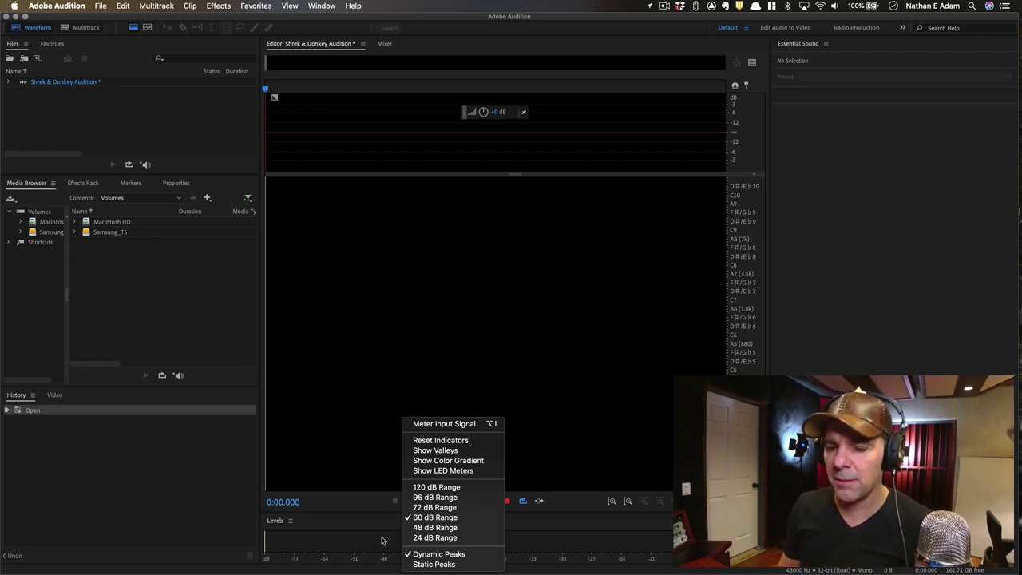
ctrl+click(381, 541)
ctrl+click(379, 542)
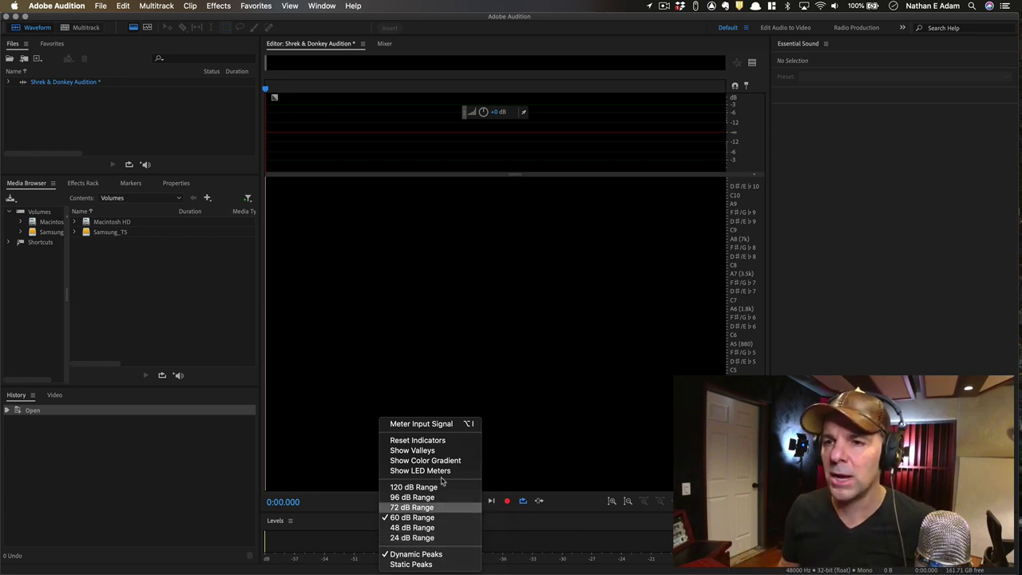
click(468, 427)
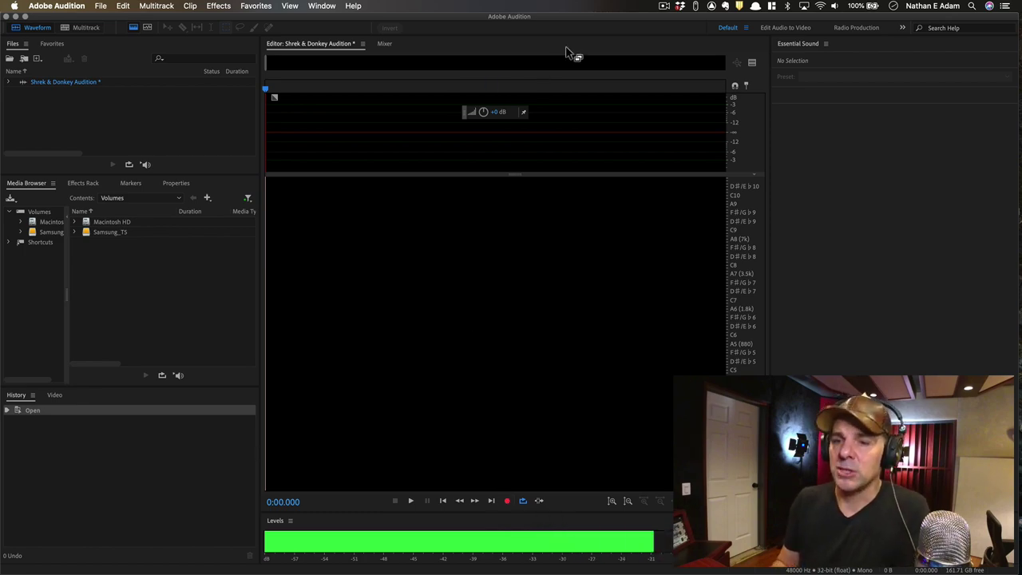
- Tile the Audition window beside the web page with the Shrek and Donkey dialogue, and widen the Editor panel
key(ctrl+alt+Right)
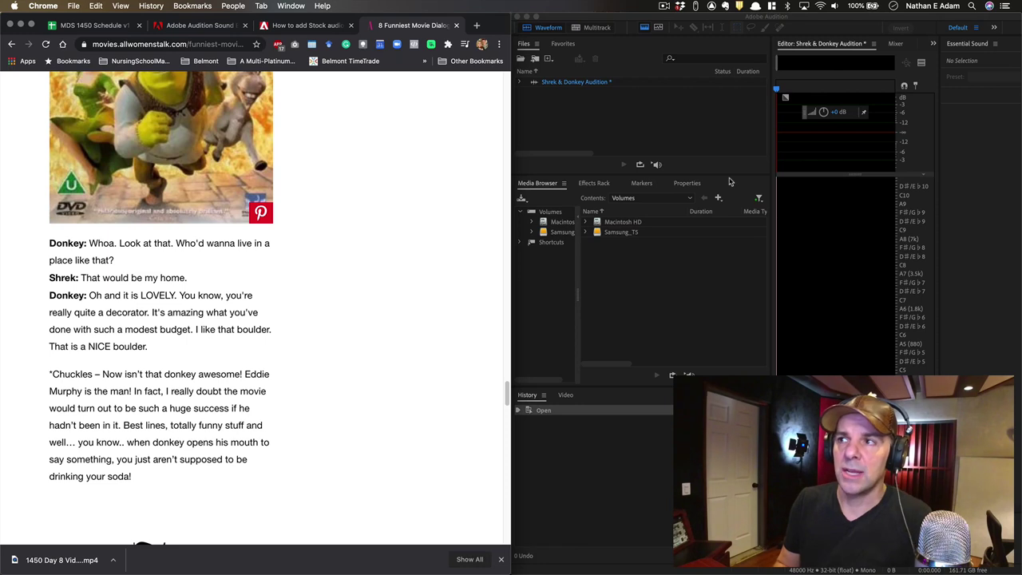
click(771, 190)
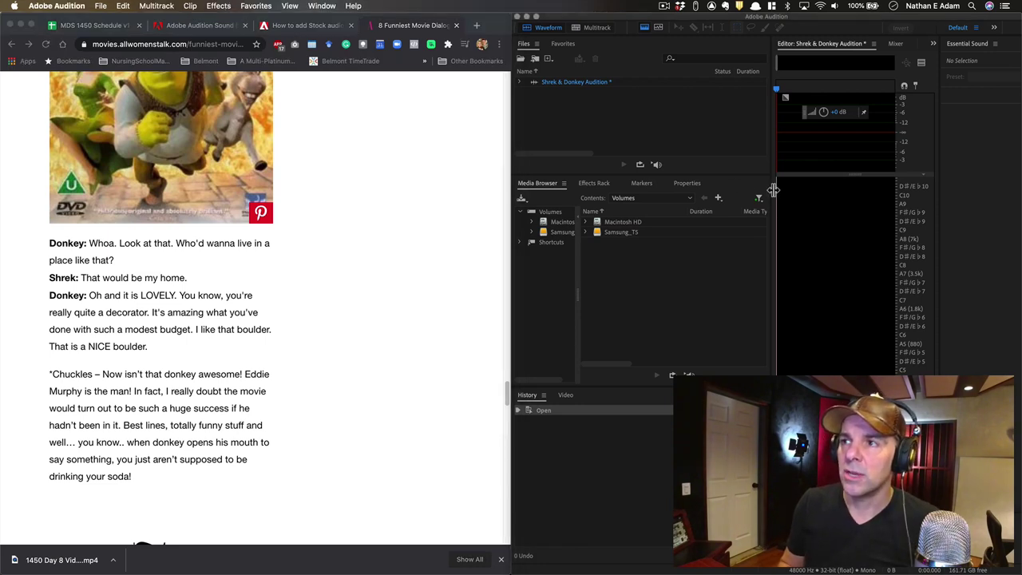
drag(773, 190, 746, 190)
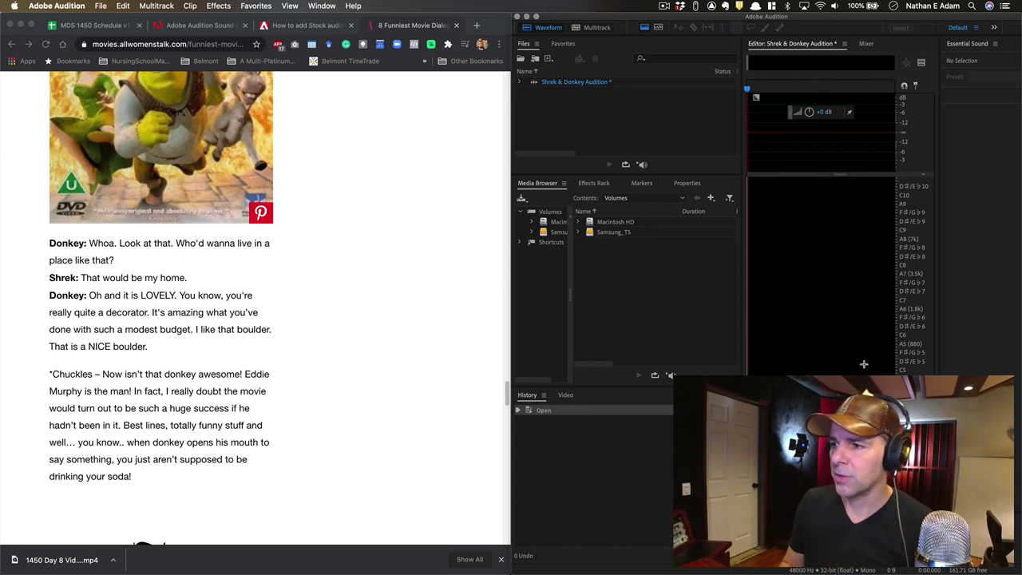
- Record about 24 seconds of the Shrek and Donkey dialogue, then restore the window to full size and clear the waveform selection
key(shift)
key(shift+space)
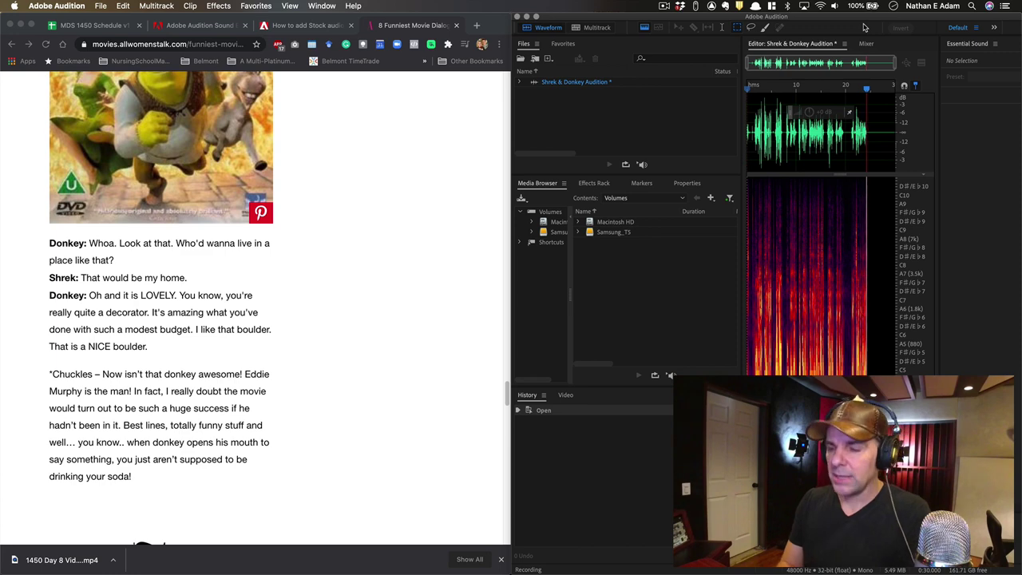
key(space)
key(ctrl+alt+Return)
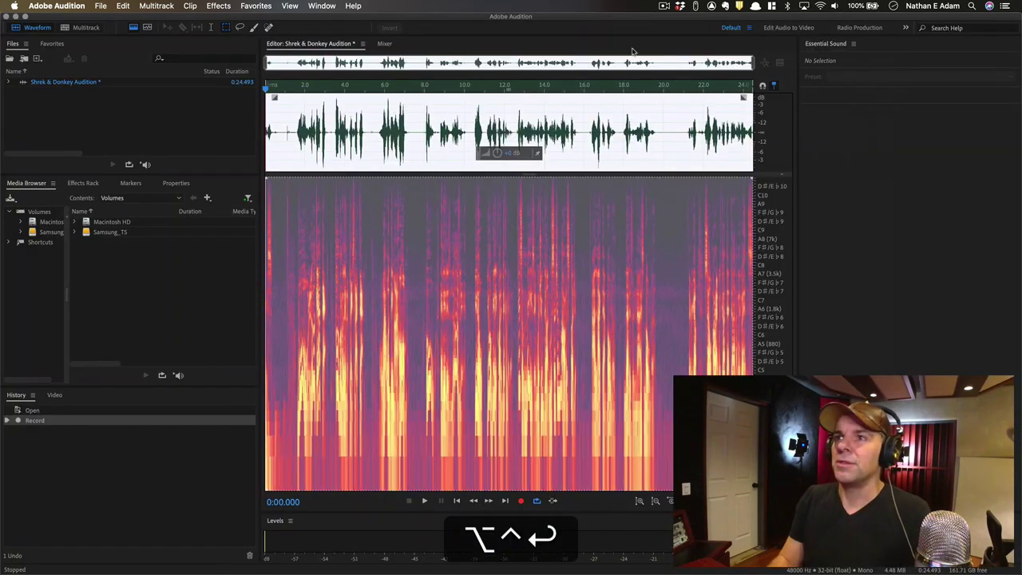
click(292, 118)
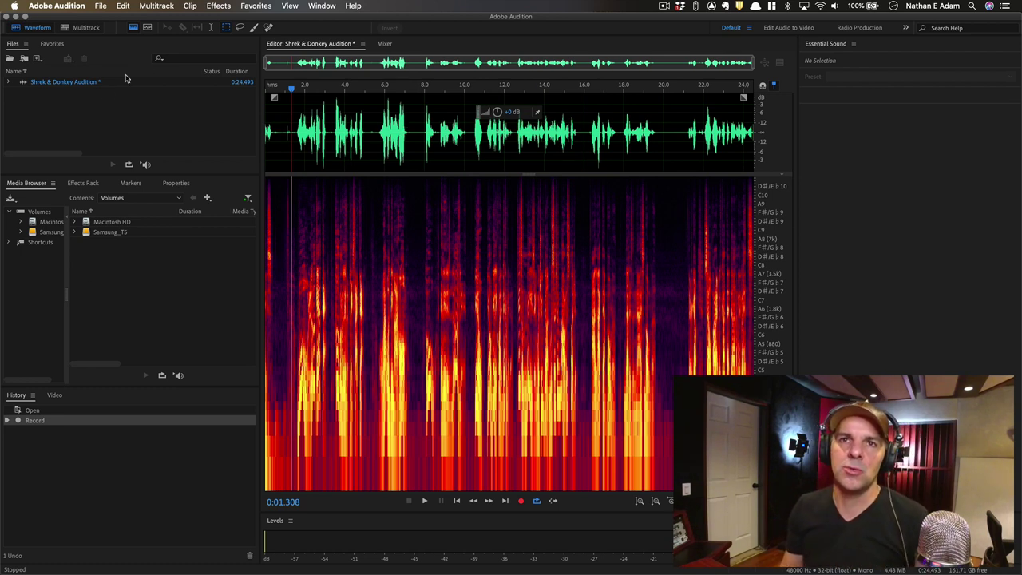
- Look through the Favorites list, the recorded file's channel entry and the new file options in the Files panel
click(75, 103)
click(53, 44)
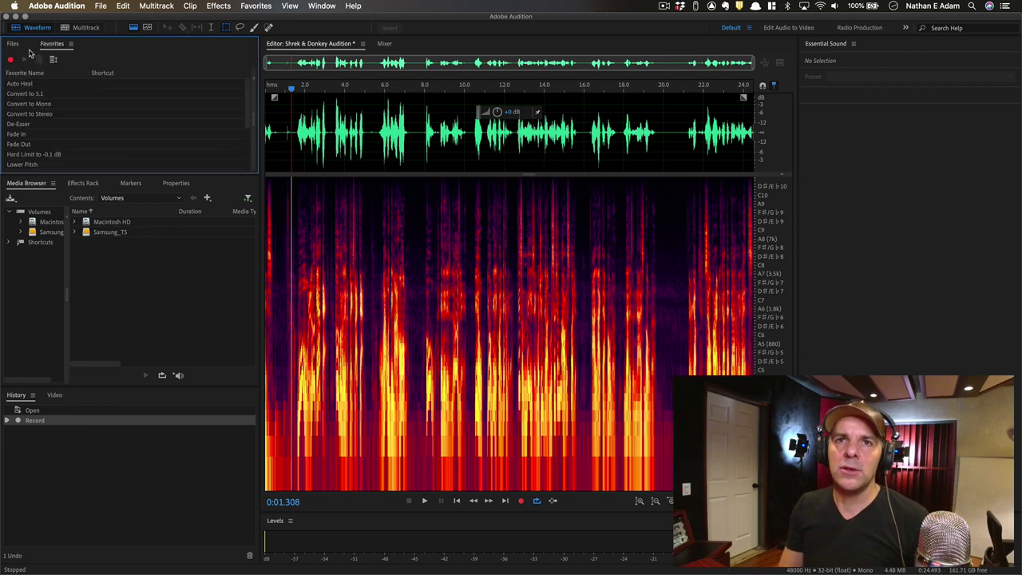
click(14, 44)
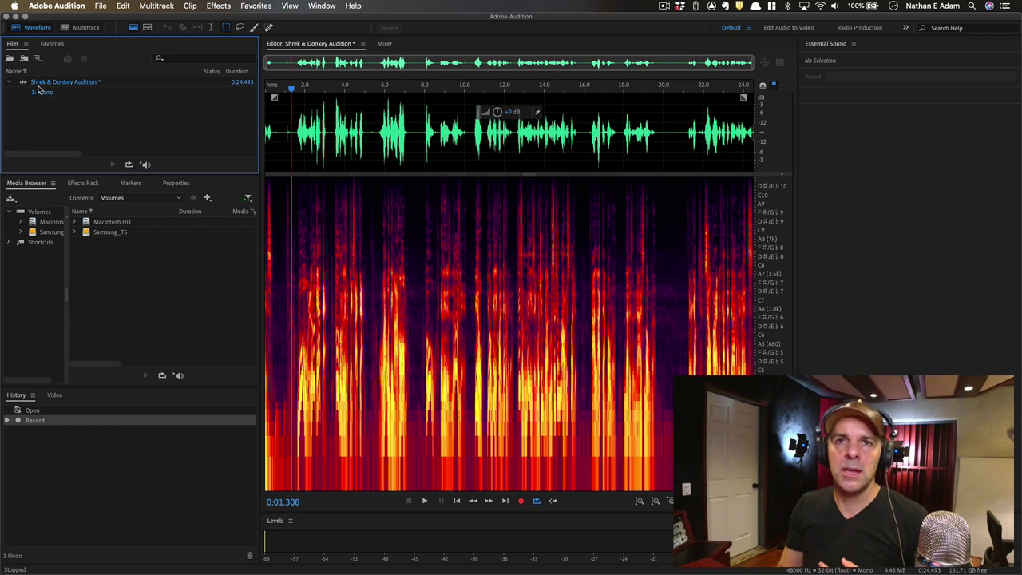
click(9, 82)
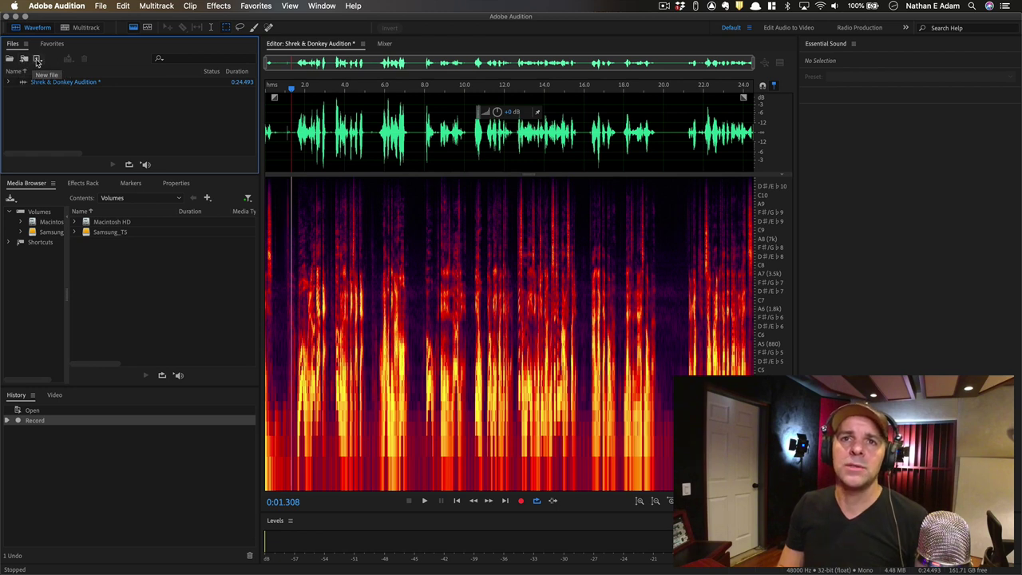
click(38, 60)
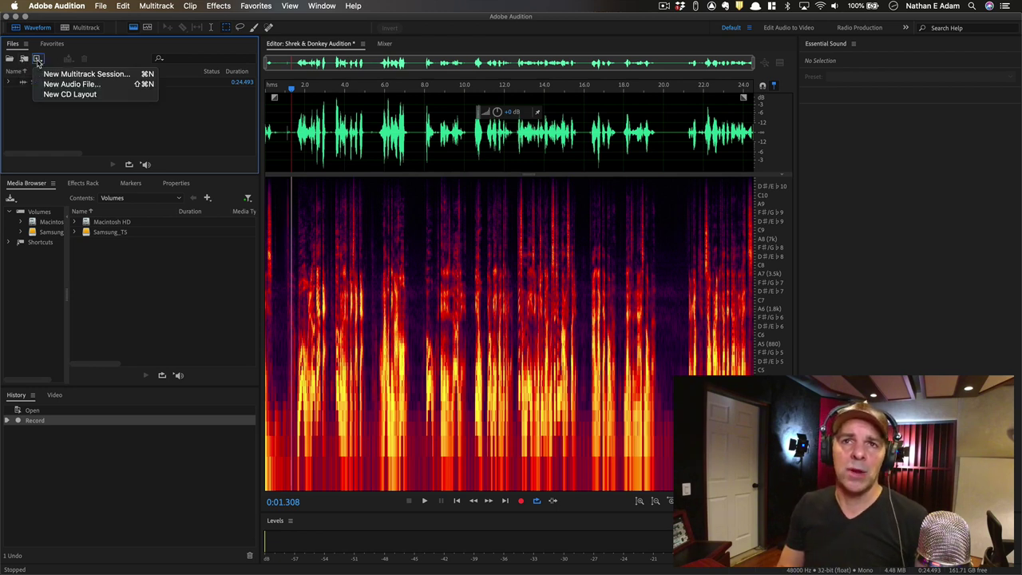
click(46, 58)
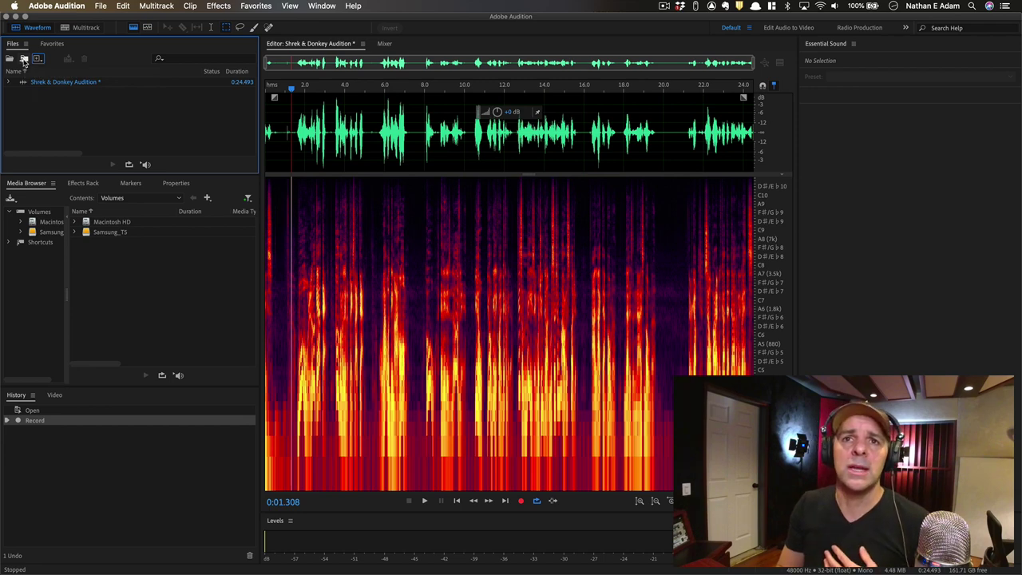
- Import Shrek & donkey podcast QT.aifc from the Desktop
click(24, 59)
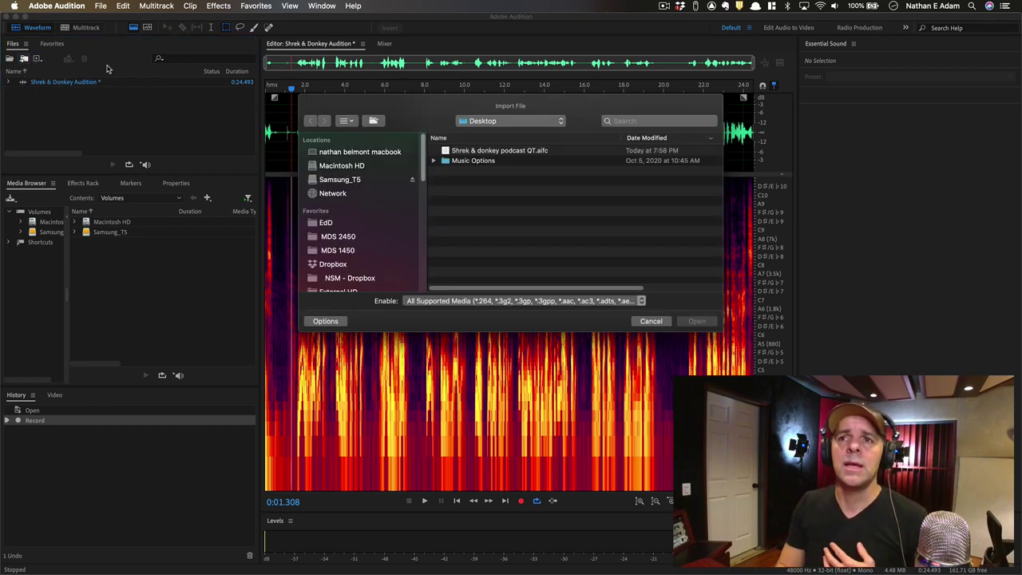
click(500, 151)
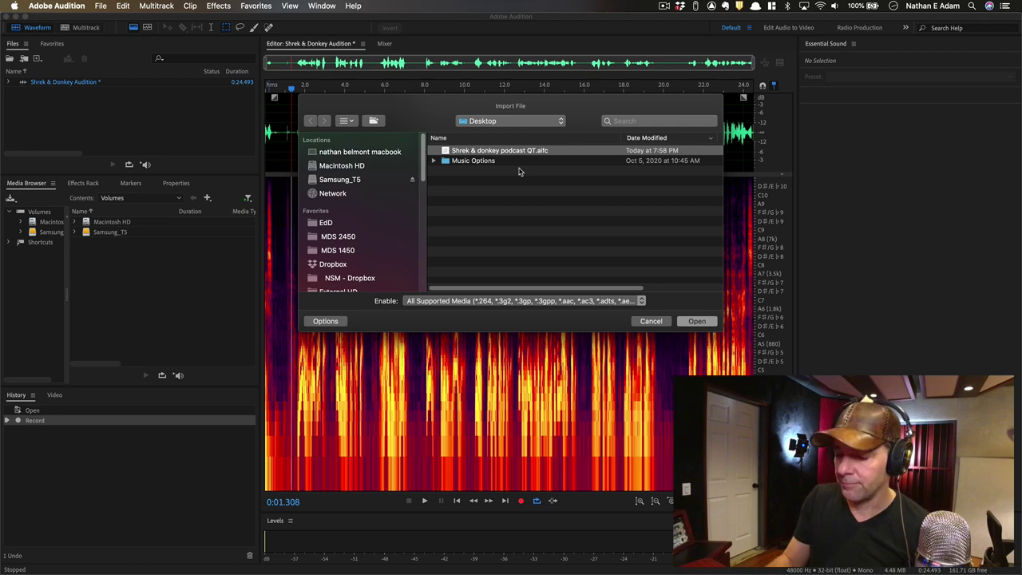
key(Return)
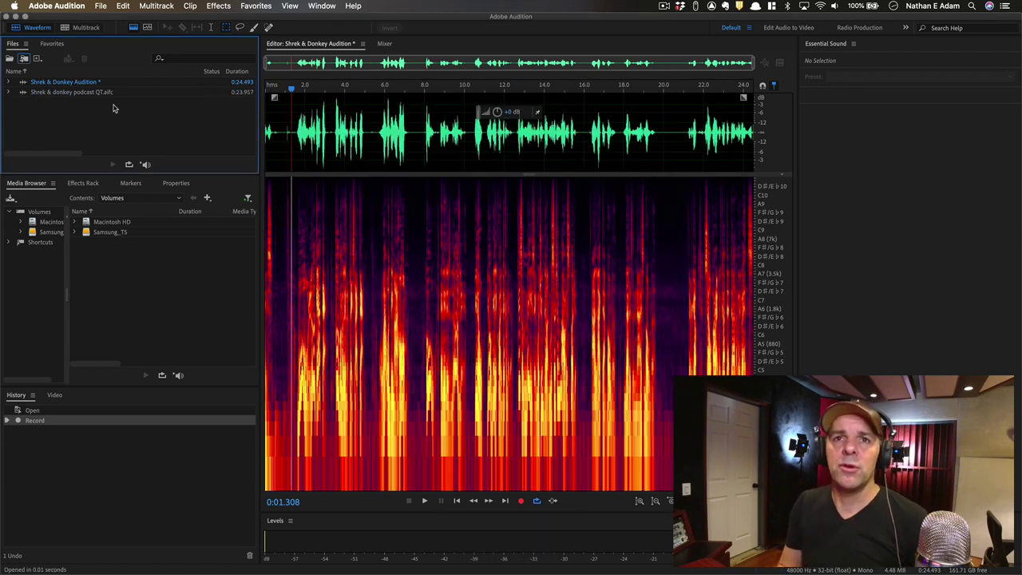
- Widen the Media Browser's volume tree and browse Macintosh HD and Samsung_T5, allowing access to the removable volume
click(45, 281)
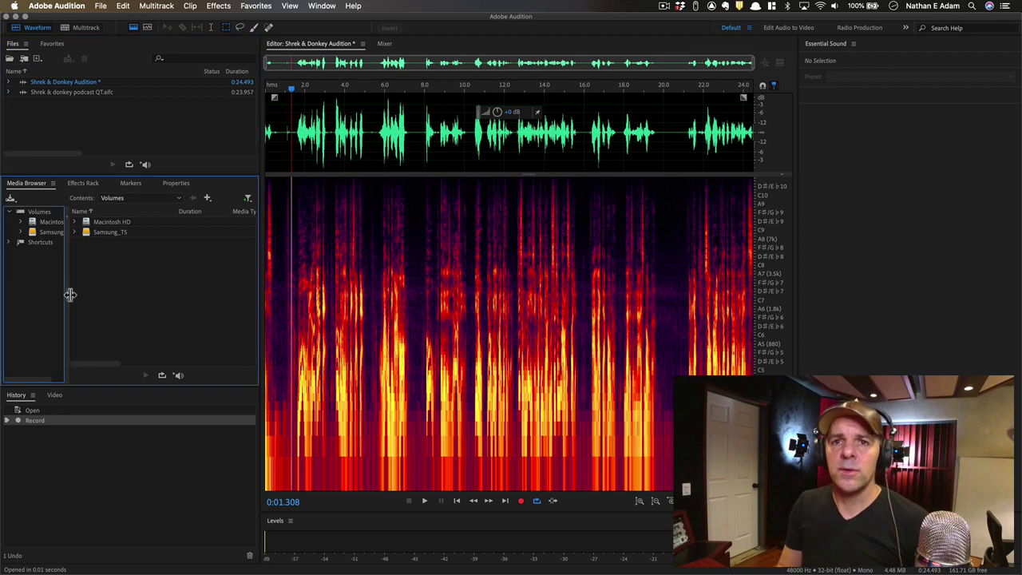
drag(68, 294, 114, 294)
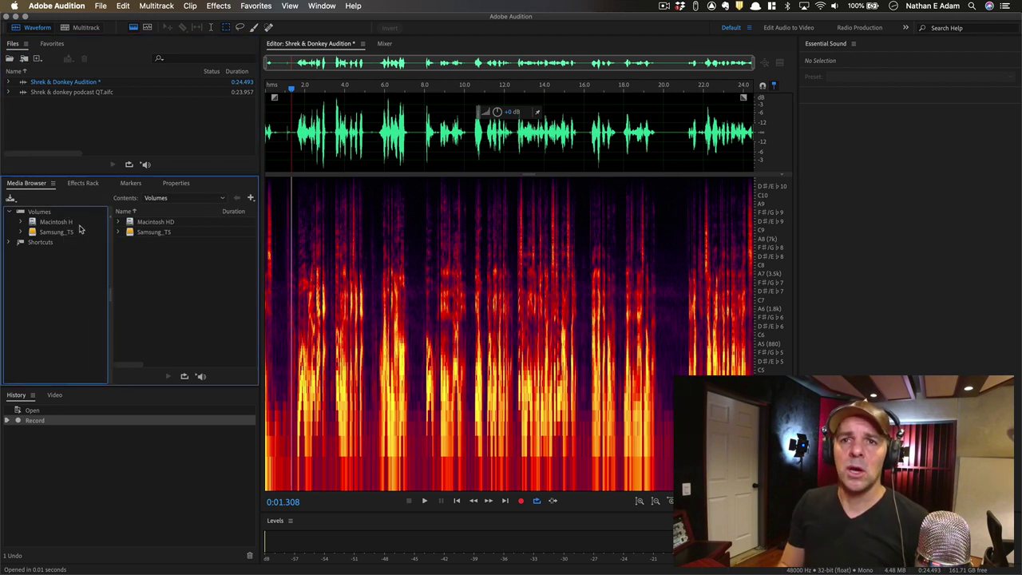
click(47, 222)
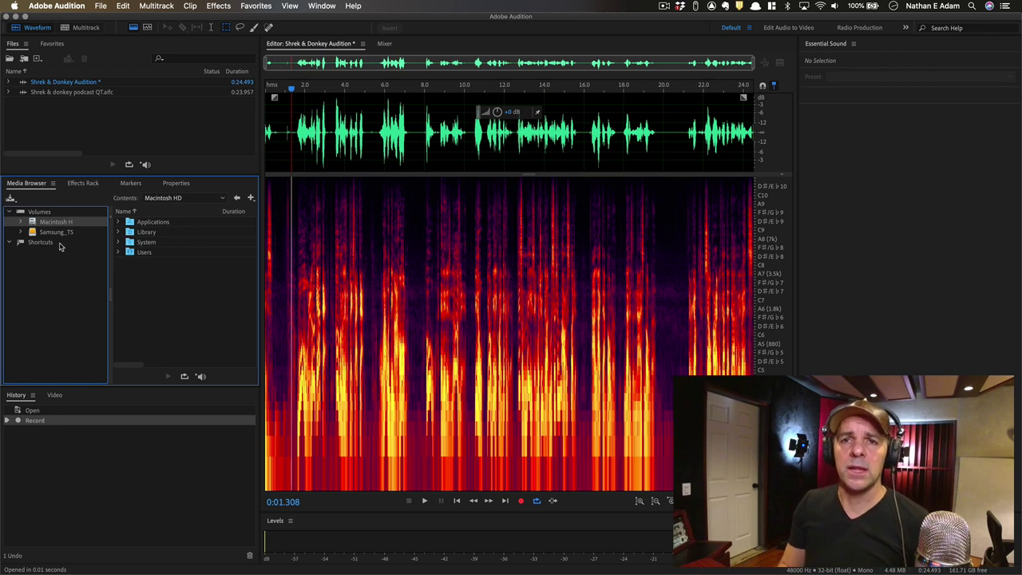
click(61, 232)
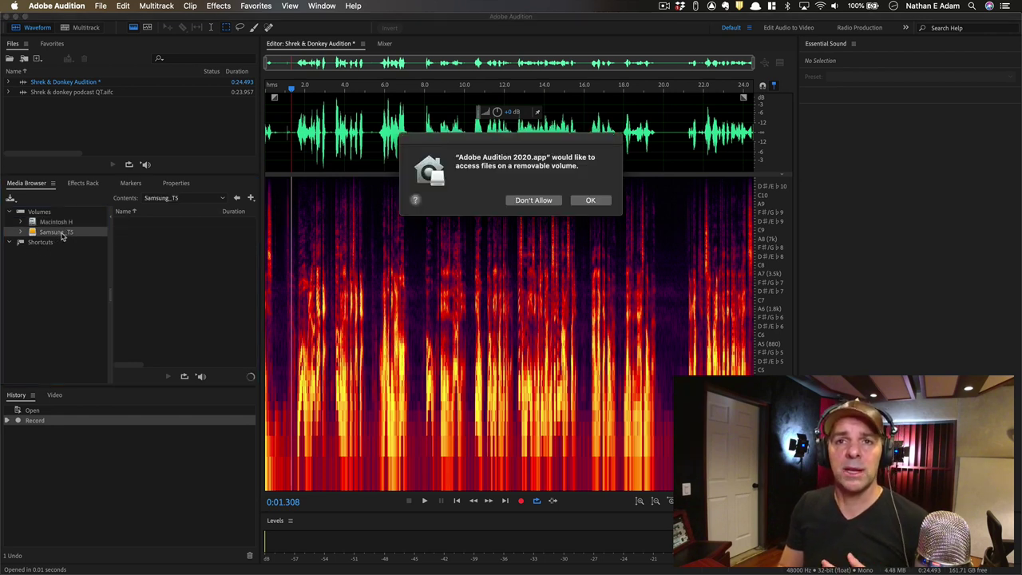
click(590, 200)
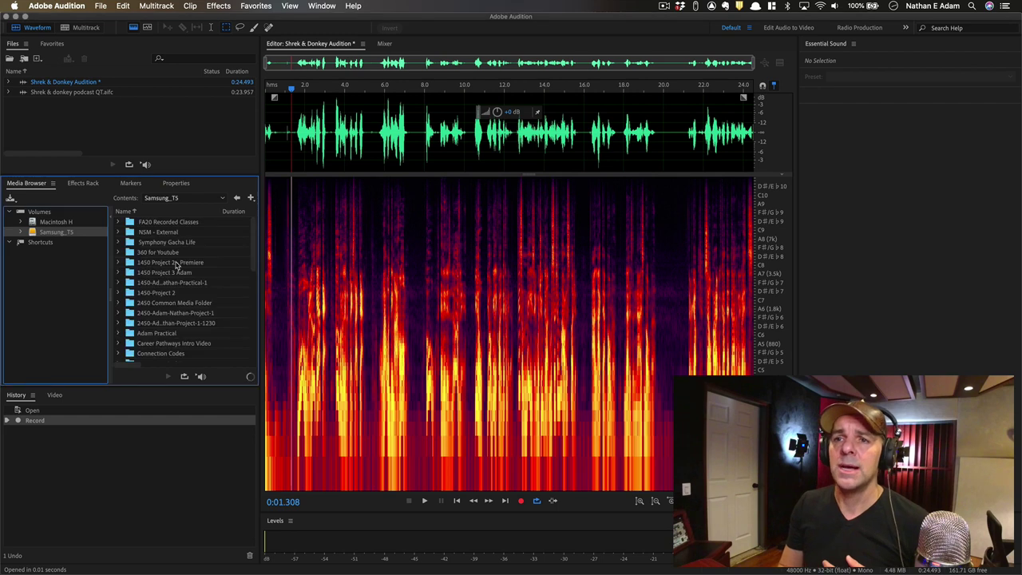
click(48, 222)
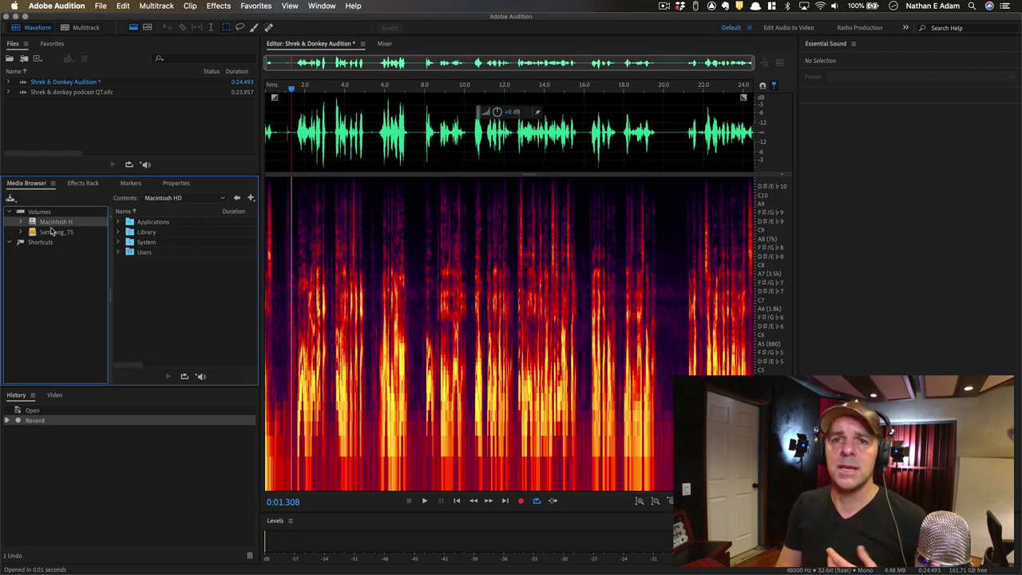
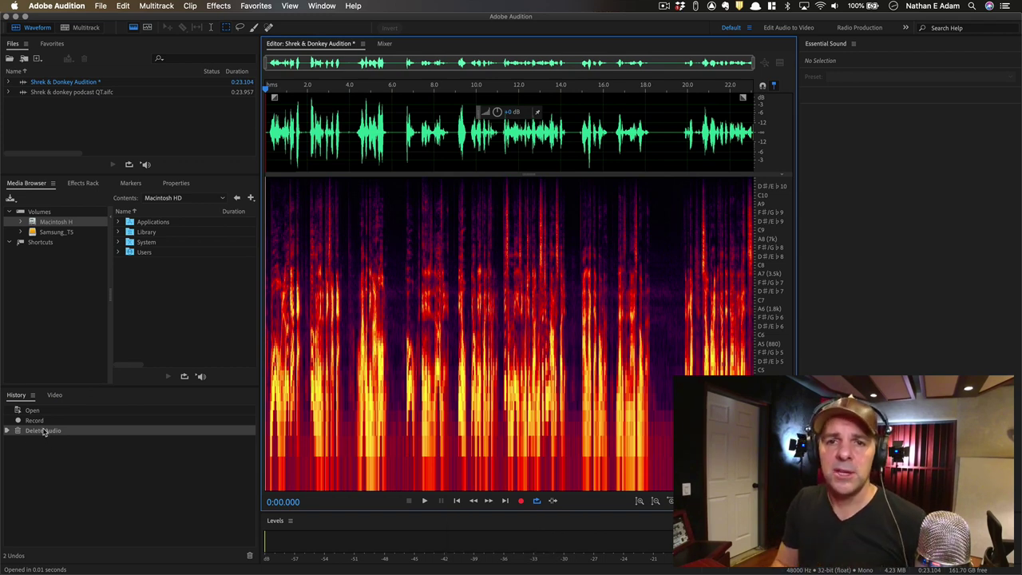
- Step the file's history back to Record and Open, then return it to the Record state
click(40, 422)
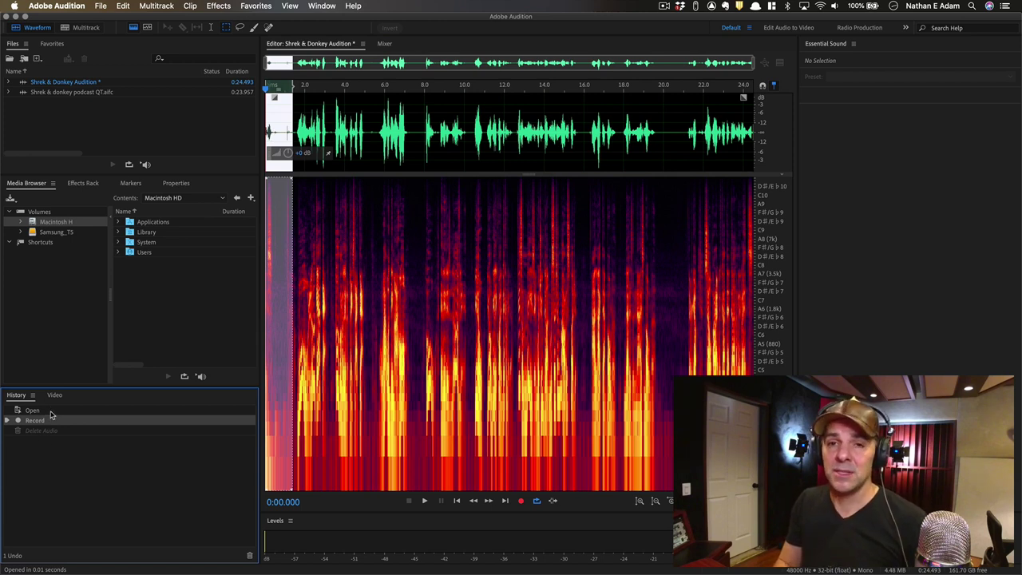
click(32, 411)
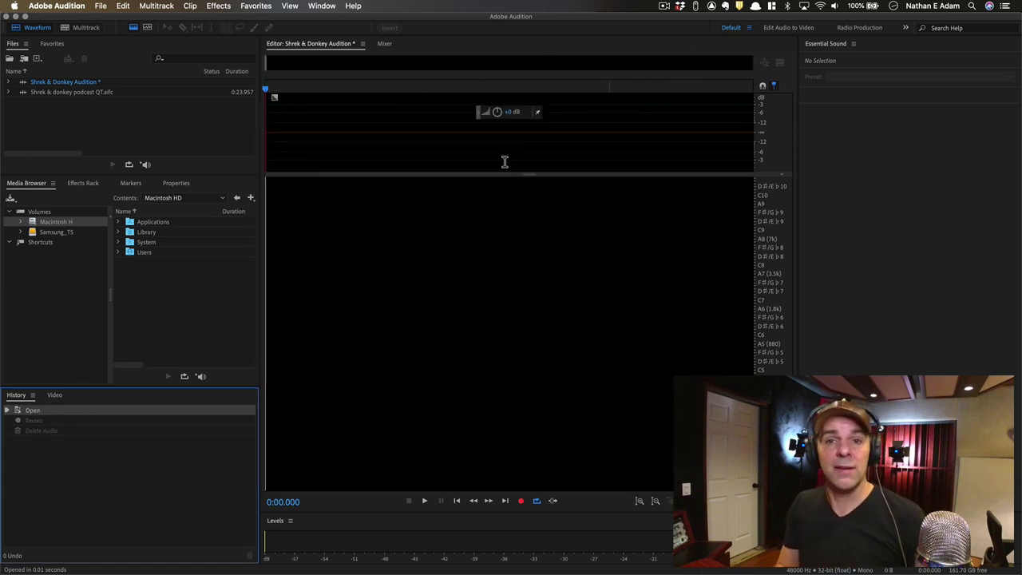
click(33, 420)
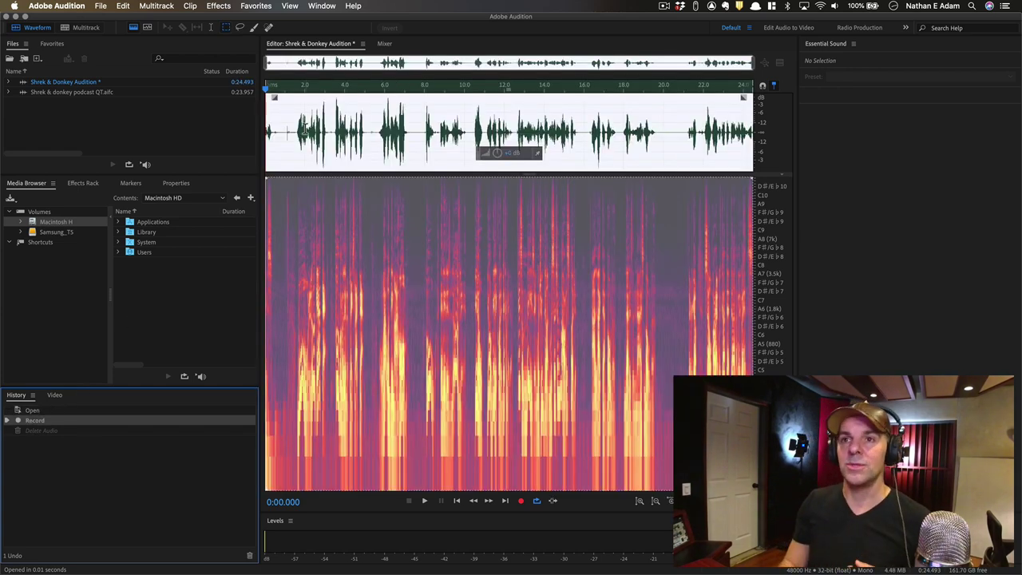
- Check the Save As settings for the recorded file and close them without saving
key(super+s)
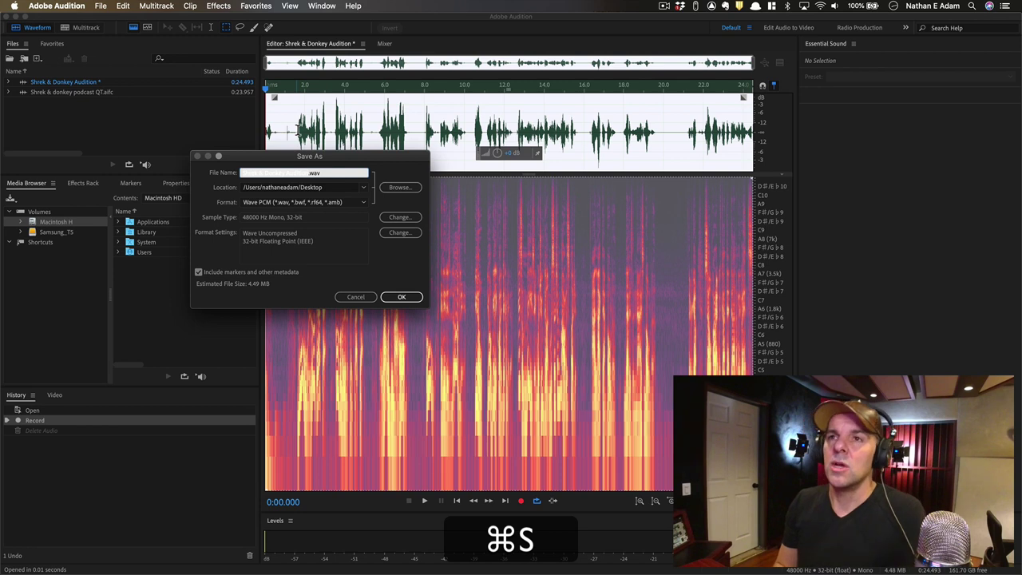
click(352, 297)
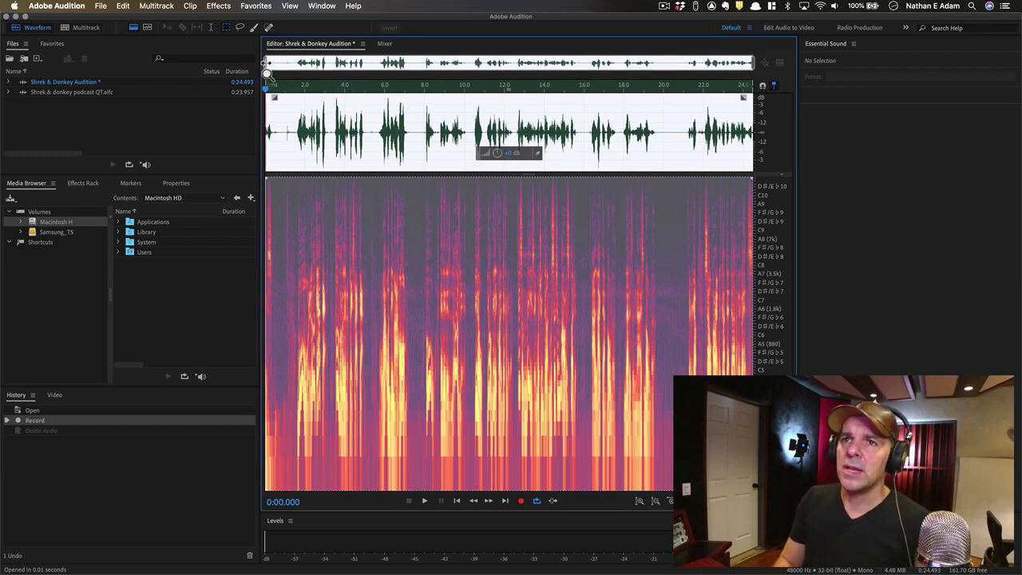
- Select the short burst of speech from 0:10.372 to about 0:11.0 in the recorded waveform
drag(272, 62, 326, 77)
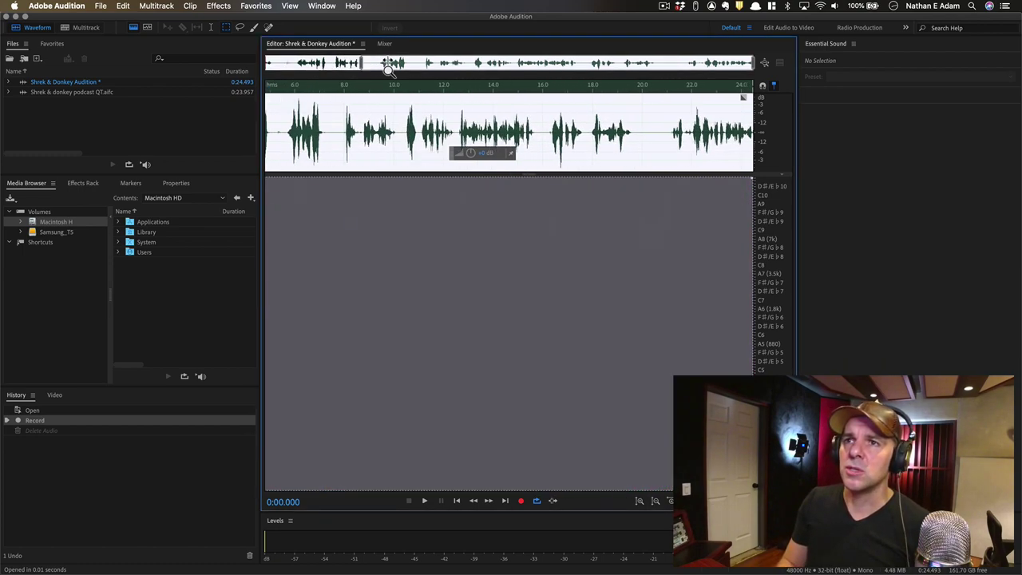
drag(387, 62, 335, 68)
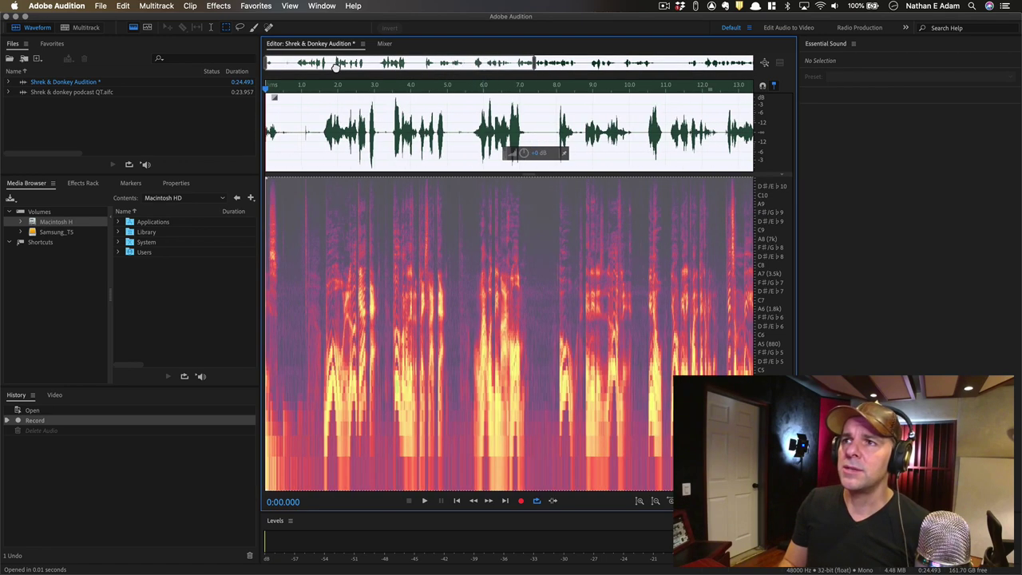
key(minus)
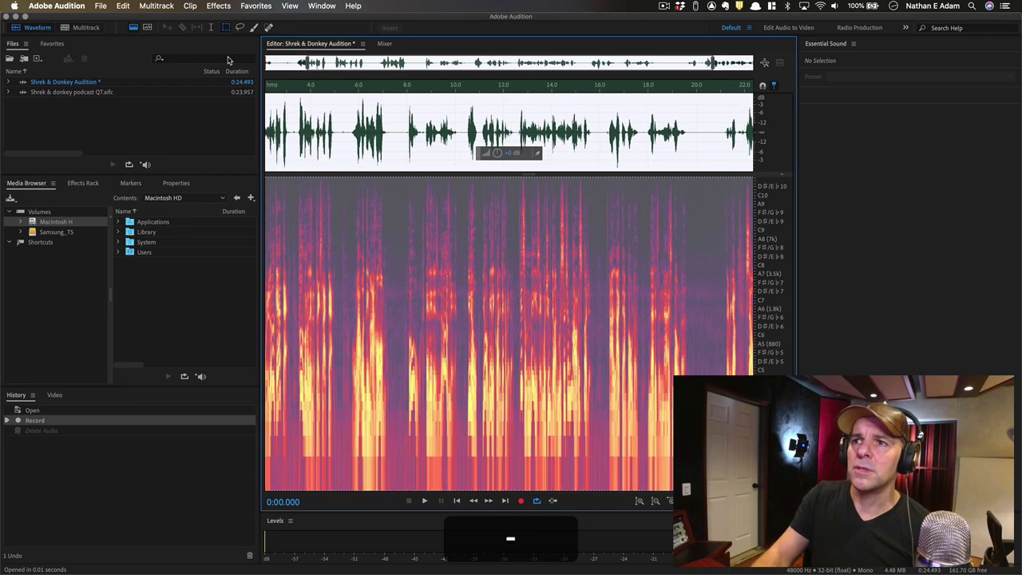
key(equal)
key(equal)
key(equal)
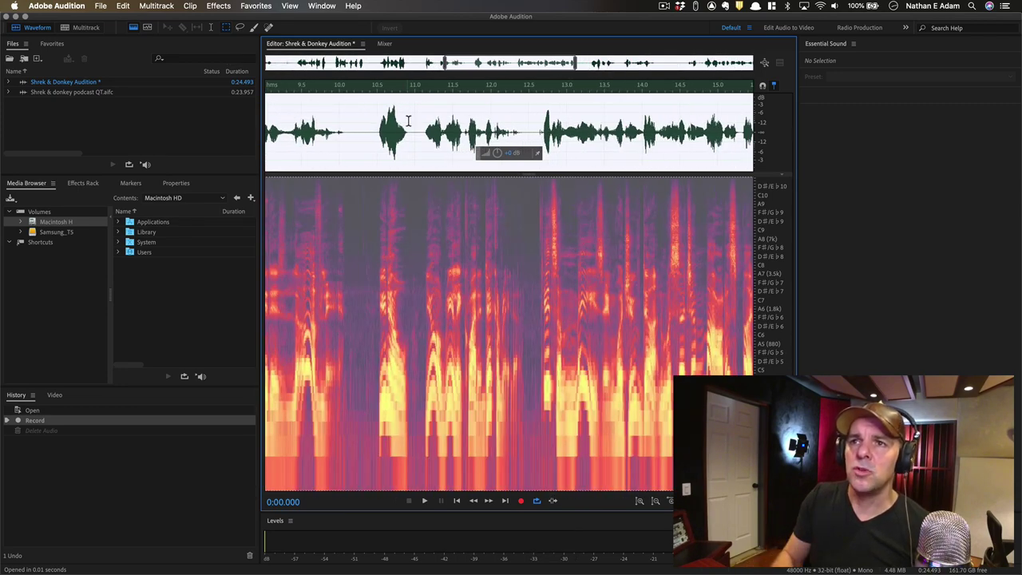
drag(368, 120, 417, 122)
key(minus)
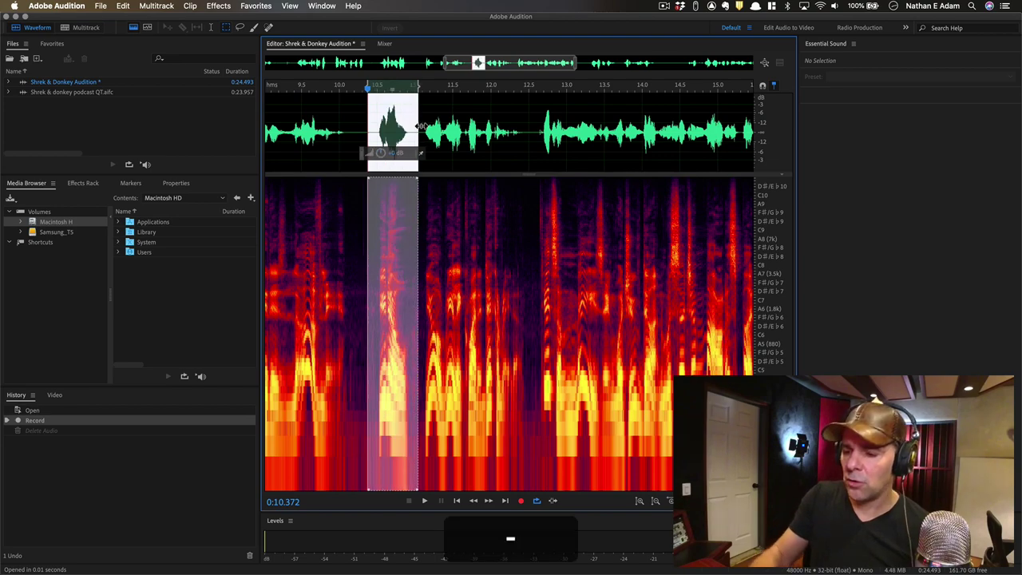
key(minus)
key(minus)
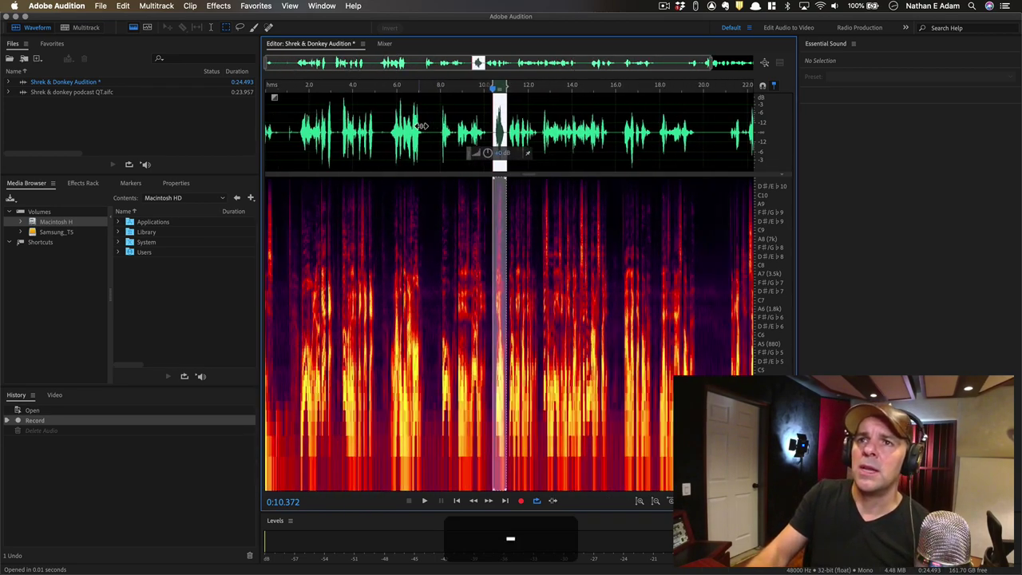
- Try a time selection from 0:07.692 to about 0:10.3, and clear it by placing the playhead at 0:05.342
click(489, 355)
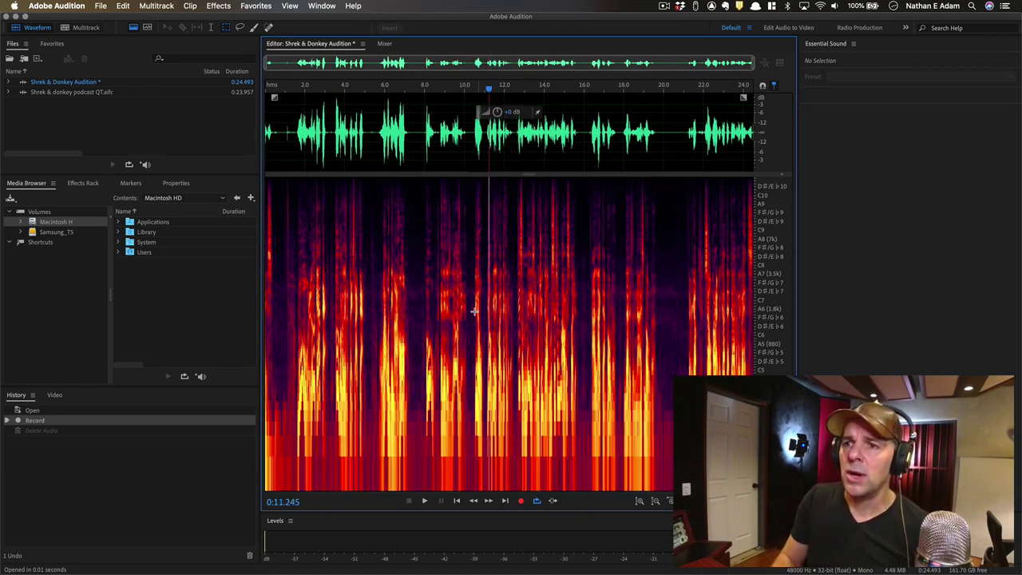
drag(418, 122, 470, 124)
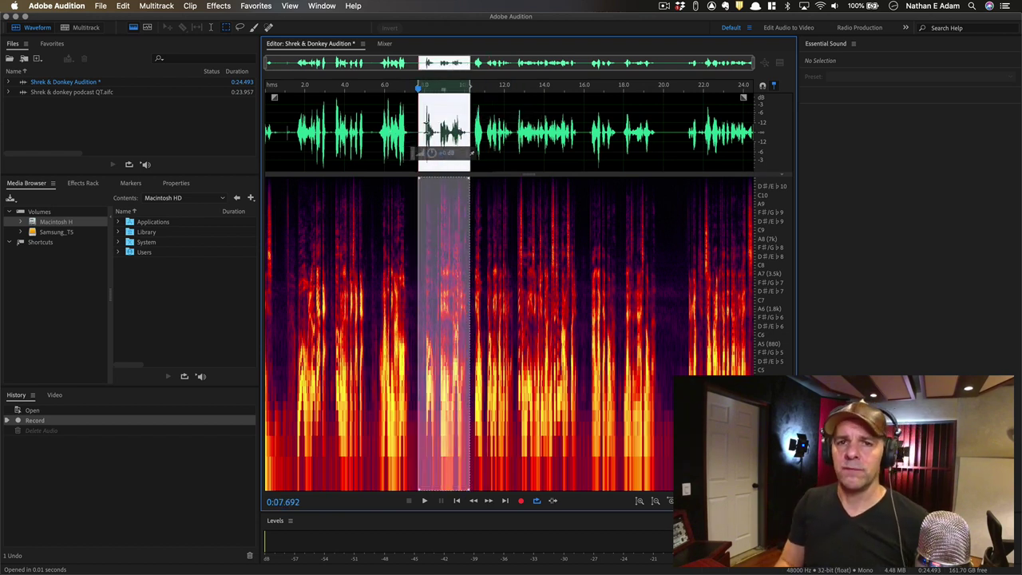
click(372, 132)
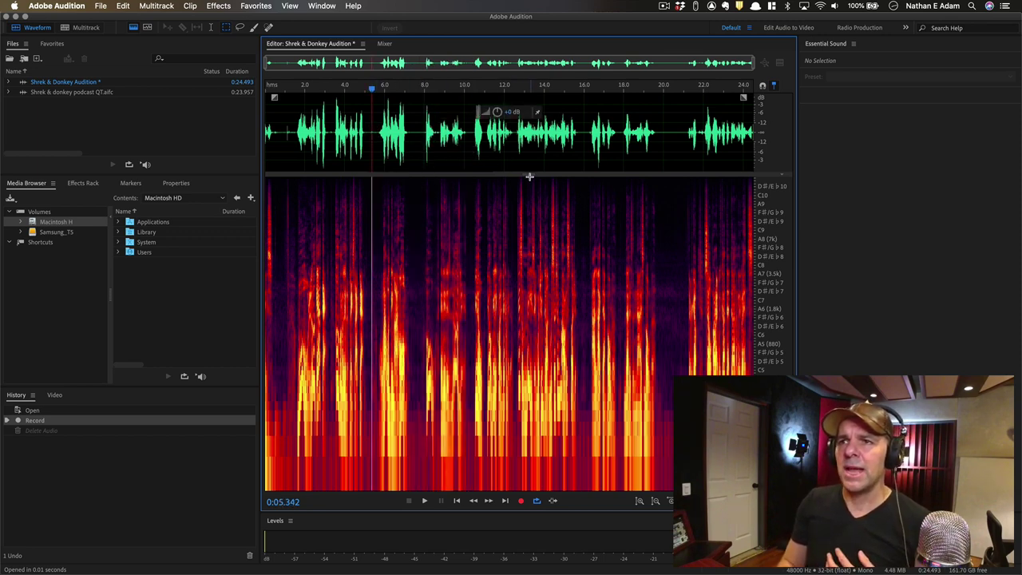
- Enlarge the waveform area until the spectral display is hidden, and bring the spectral display back as a short strip beneath it
drag(531, 177, 523, 361)
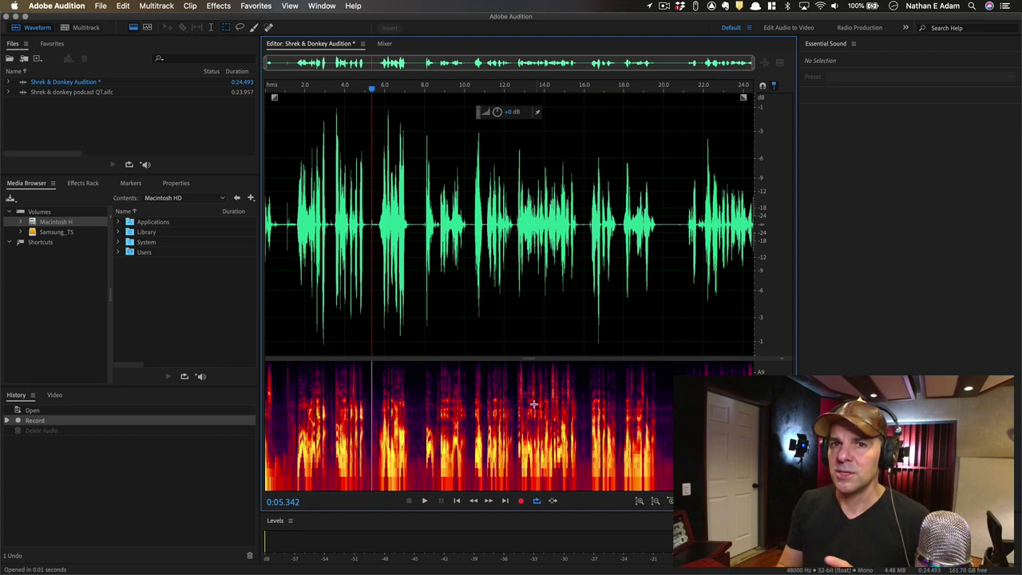
drag(531, 361, 531, 514)
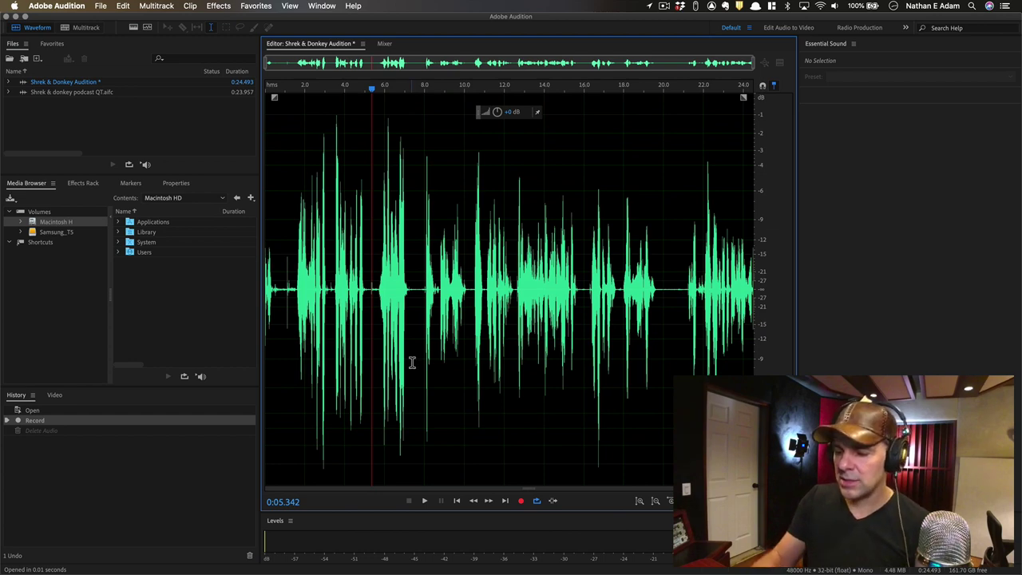
key(equal)
key(equal)
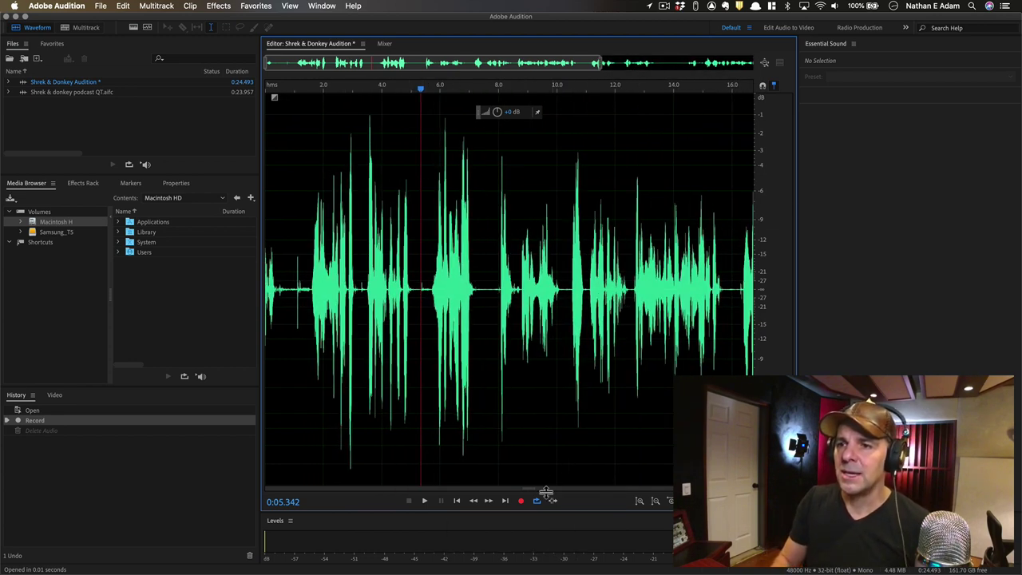
drag(532, 490, 540, 410)
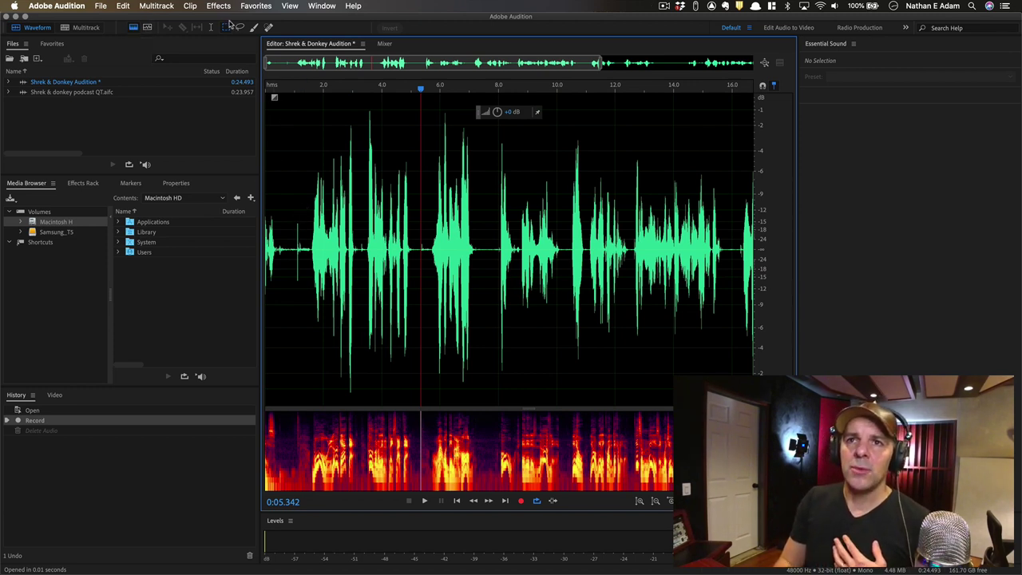
- Toggle the spectral frequency and spectral pitch displays on and off, leaving only the waveform shown
click(133, 28)
click(133, 28)
click(134, 28)
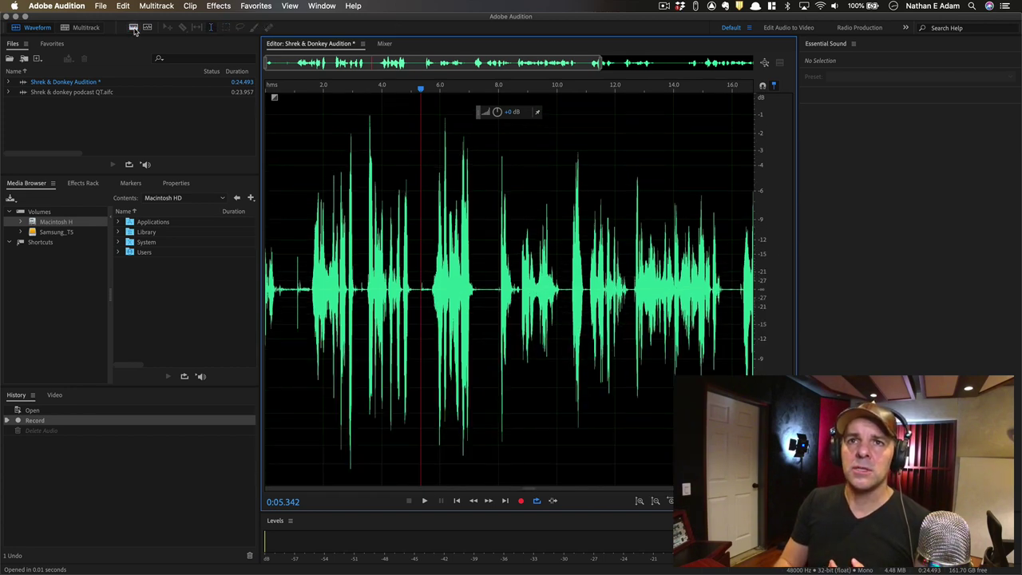
click(133, 28)
click(149, 27)
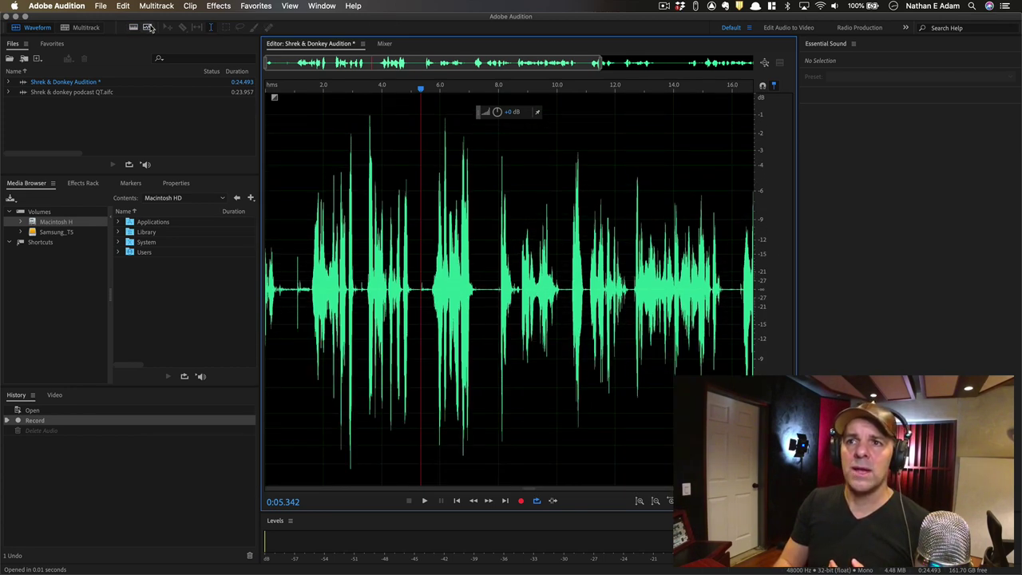
click(149, 28)
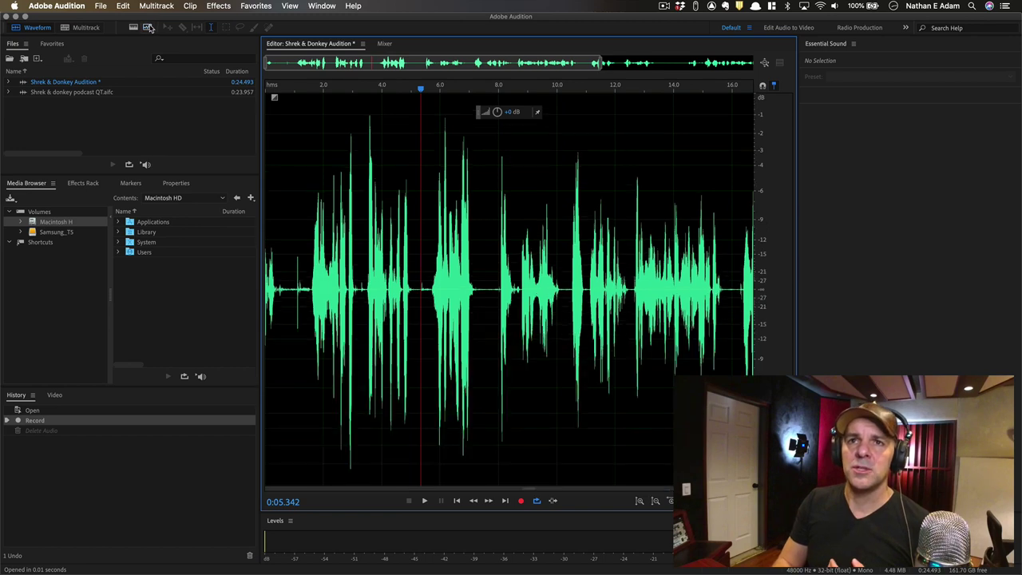
click(149, 28)
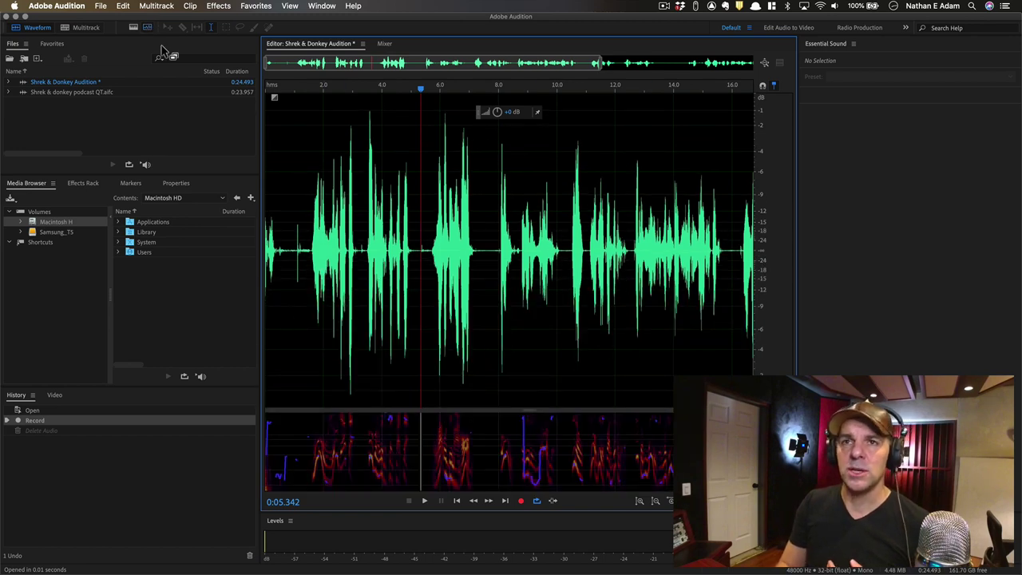
click(133, 27)
click(133, 28)
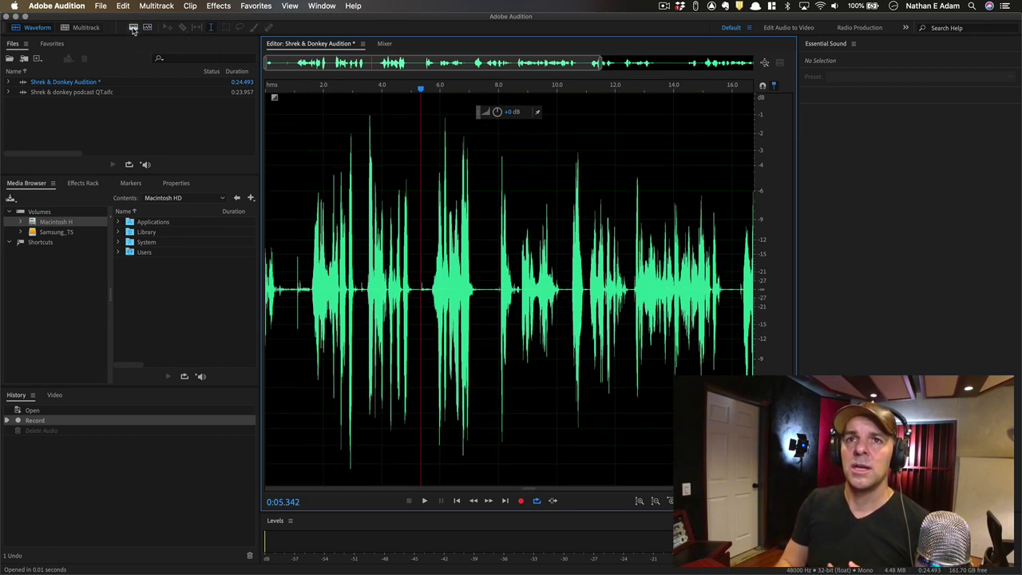
- Use the Time Selection tool to select a speech passage near the start, and another from 0:08.556 to about 0:10.4
click(212, 28)
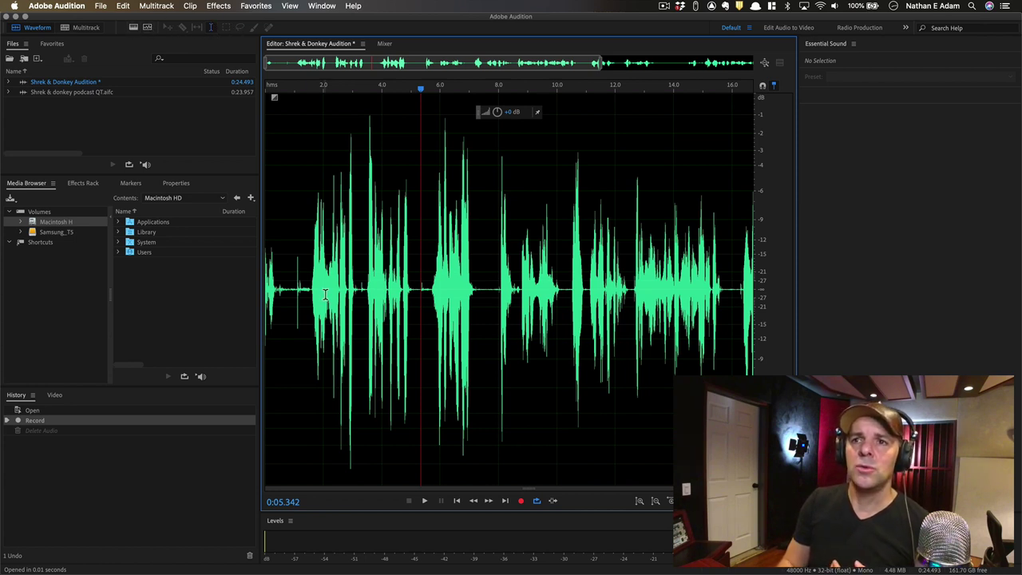
drag(300, 276, 371, 275)
drag(505, 271, 569, 271)
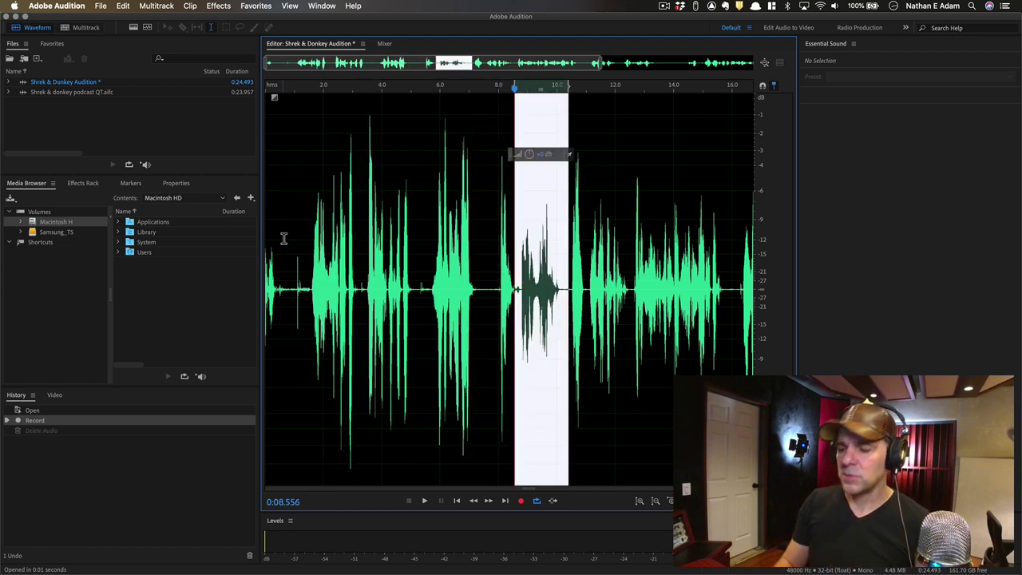
- Return the playhead to the start of the recording and listen to the opening seconds
key(Home)
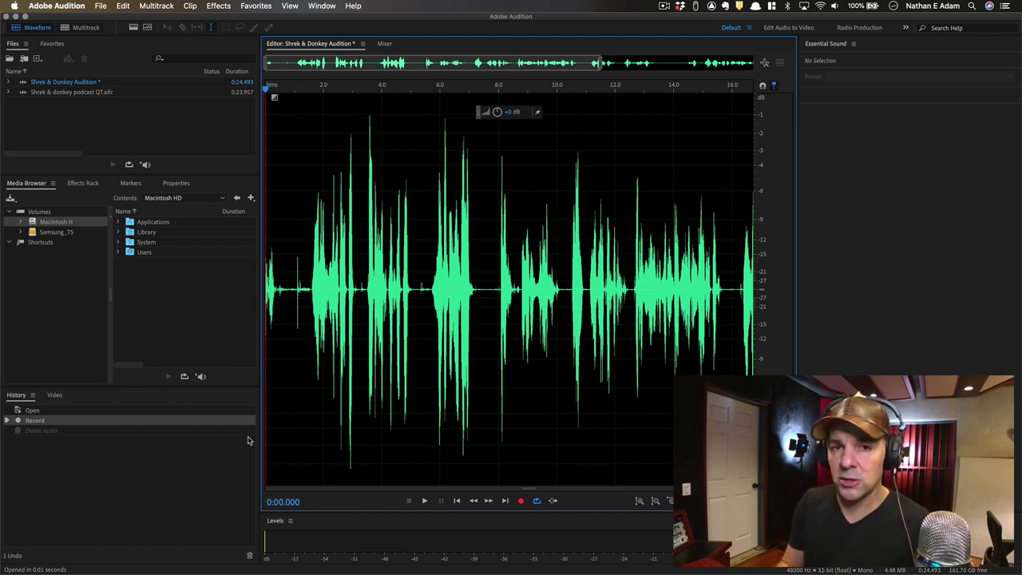
key(space)
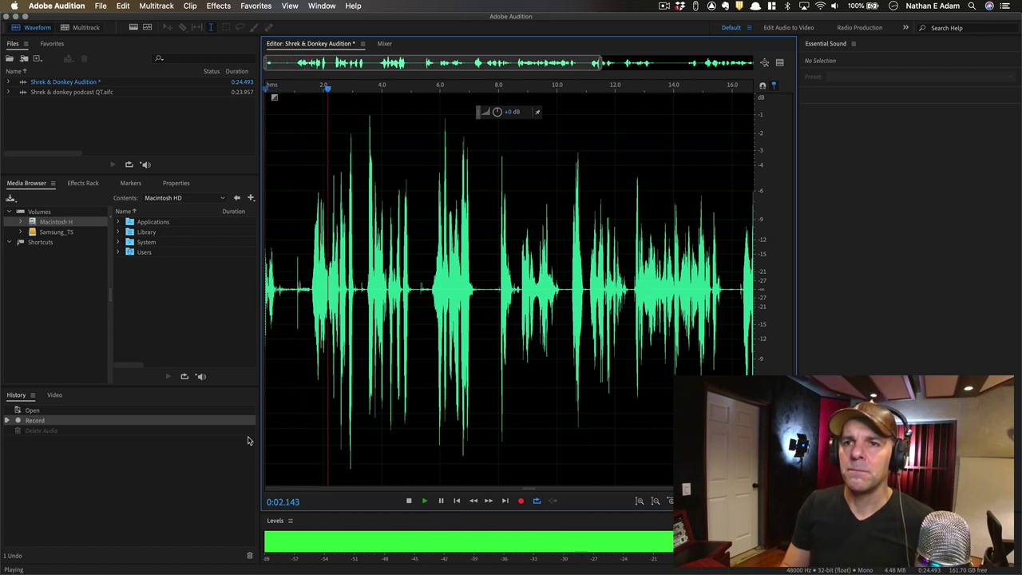
key(space)
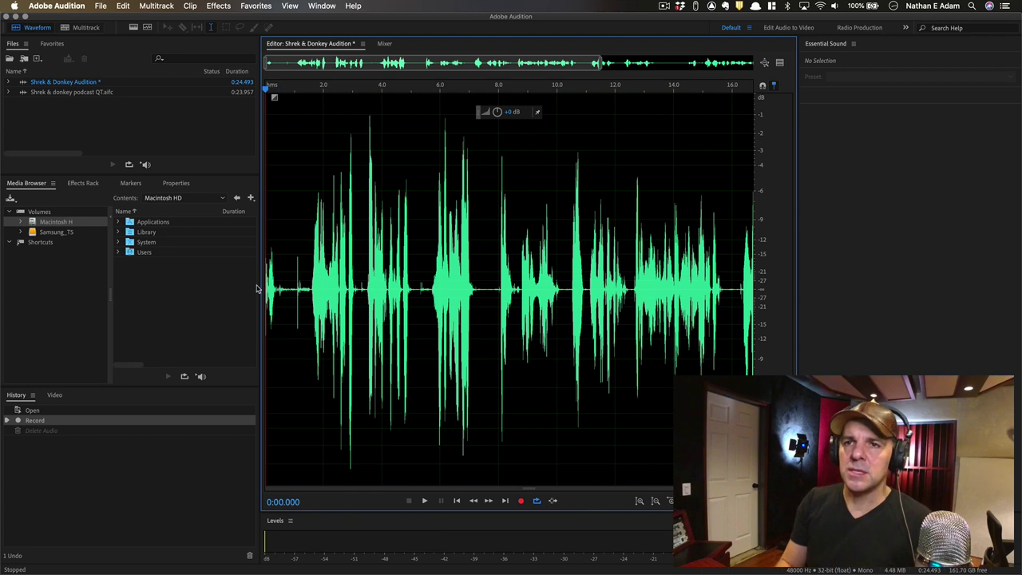
key(space)
key(space)
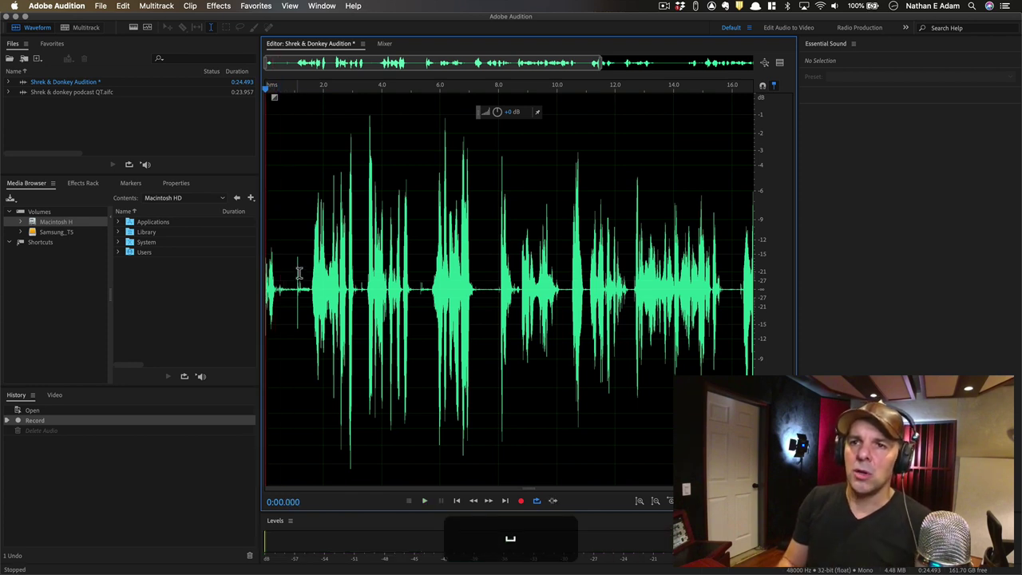
- Delete about the first 0.9 seconds of the recording, and compare the Record and Delete Audio history states, ending on Delete Audio
drag(293, 250, 234, 252)
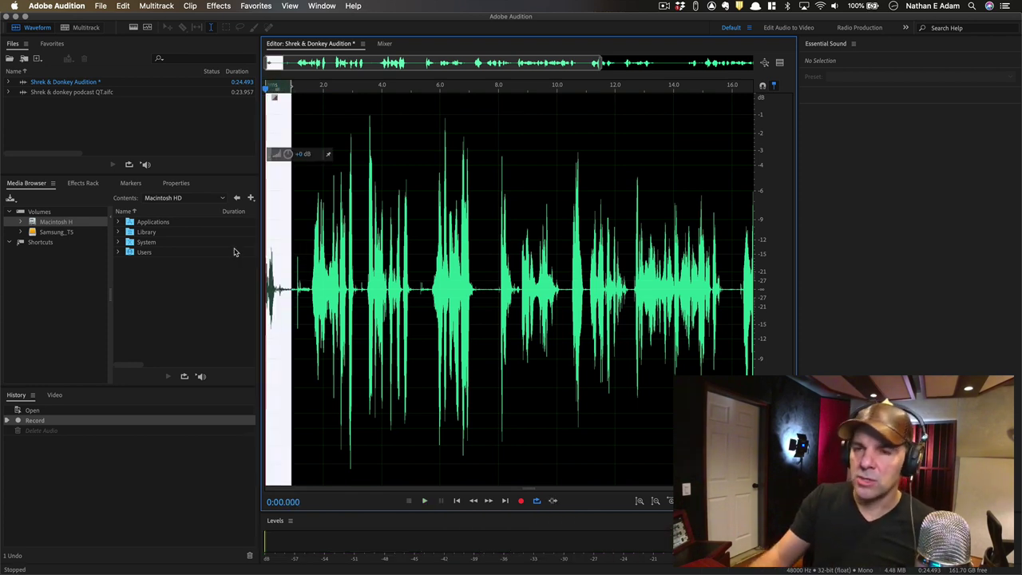
key(BackSpace)
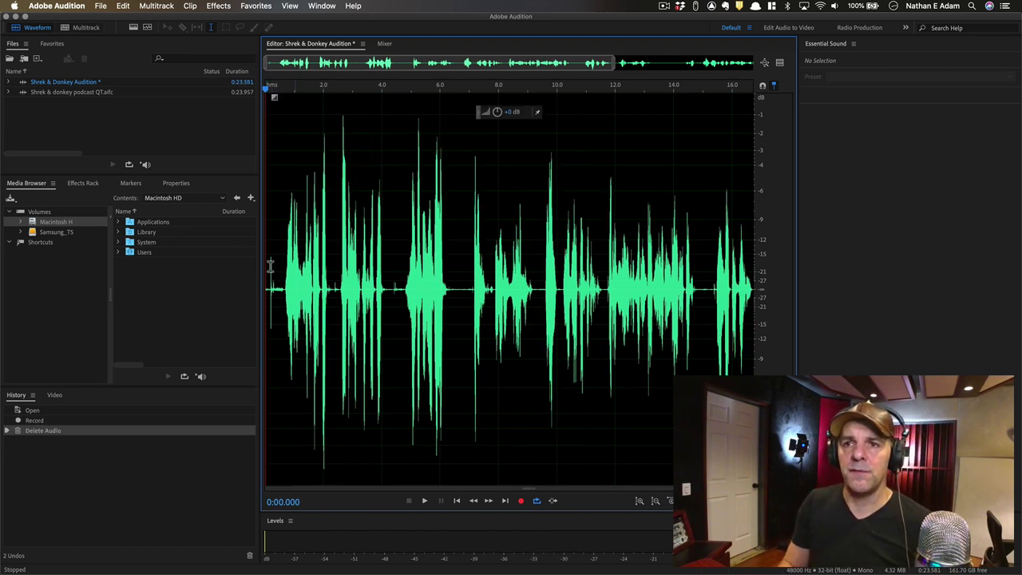
click(33, 421)
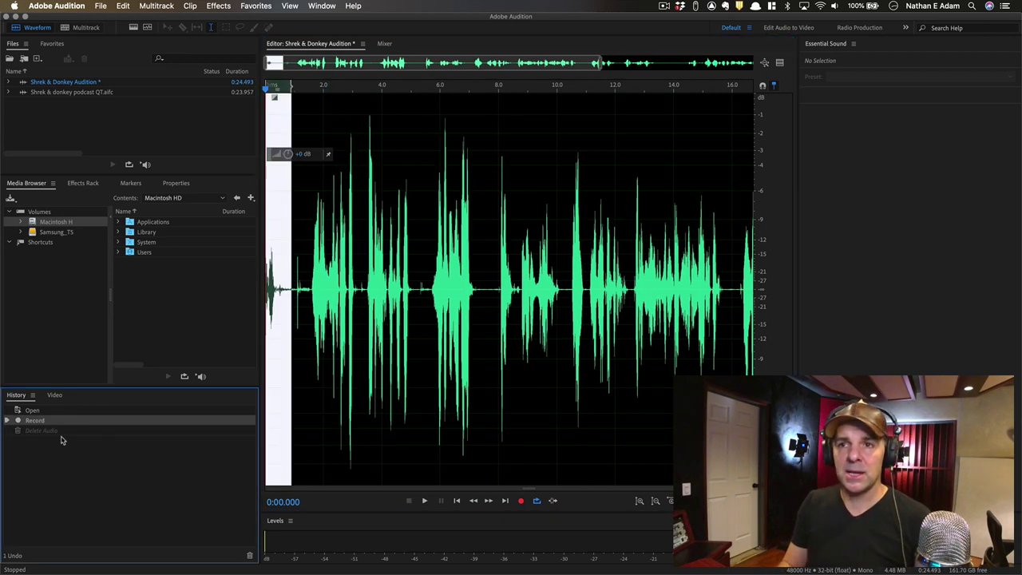
click(38, 432)
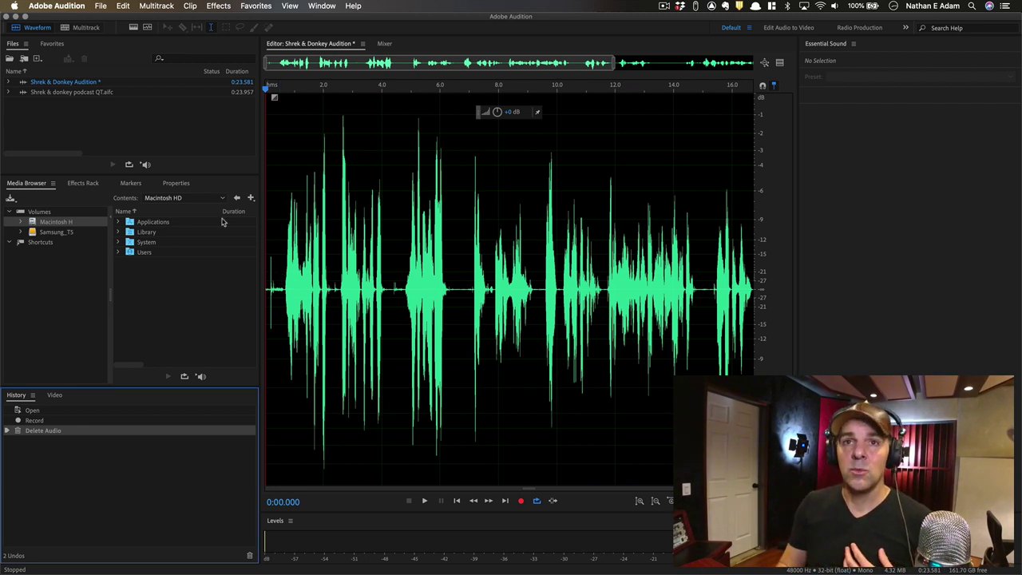
- Check the New Multitrack Session settings and close them without creating a session
click(78, 28)
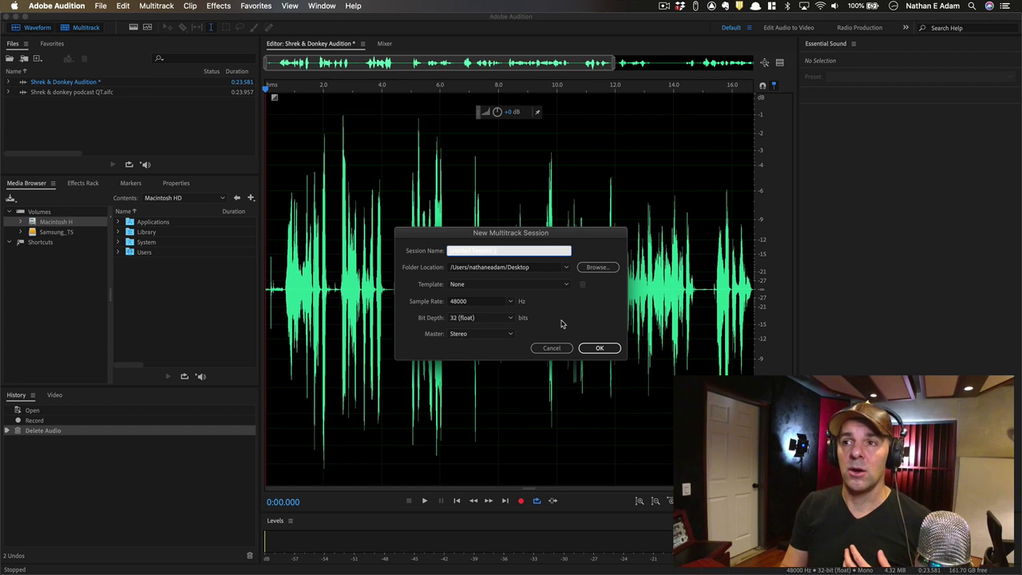
click(551, 347)
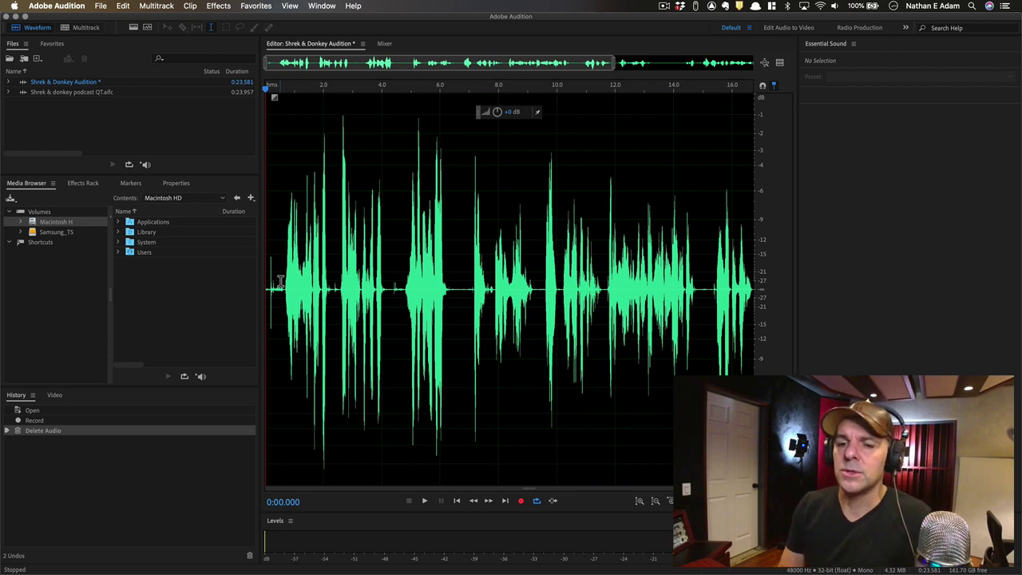
- Delete the noise in about the first 0.4 seconds of the recording and play the trimmed opening
key(space)
key(space)
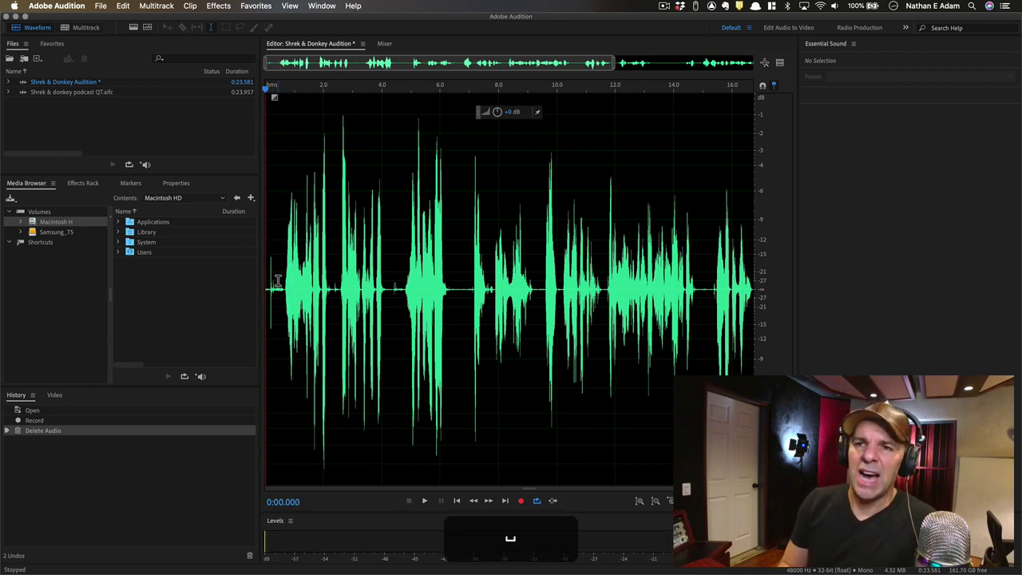
drag(277, 281, 255, 281)
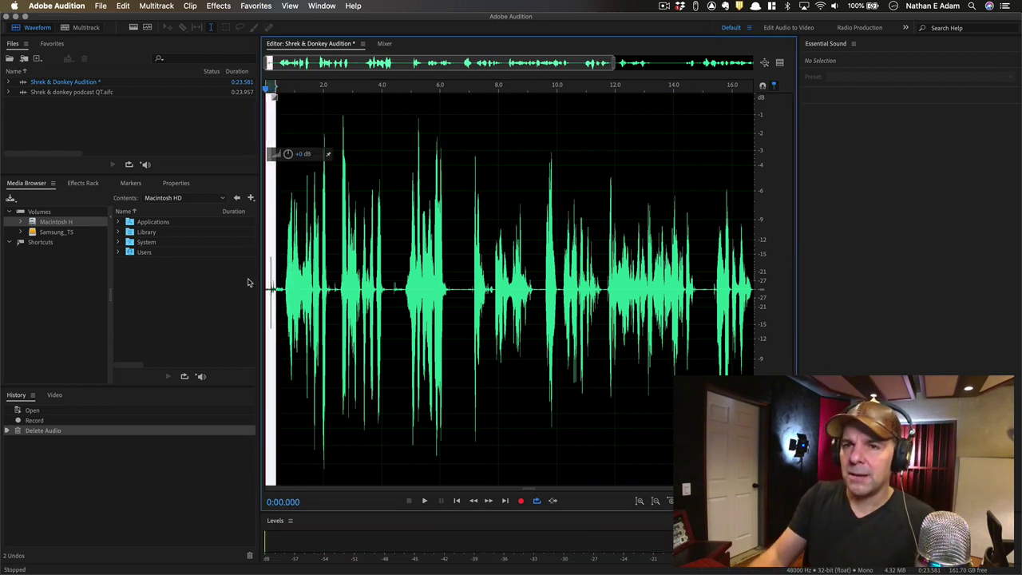
key(BackSpace)
key(space)
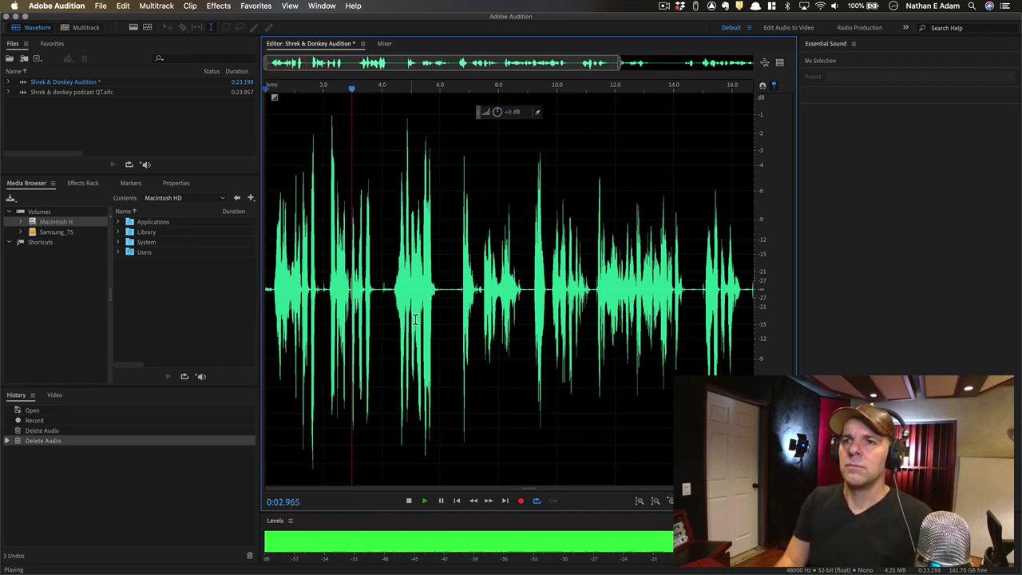
key(space)
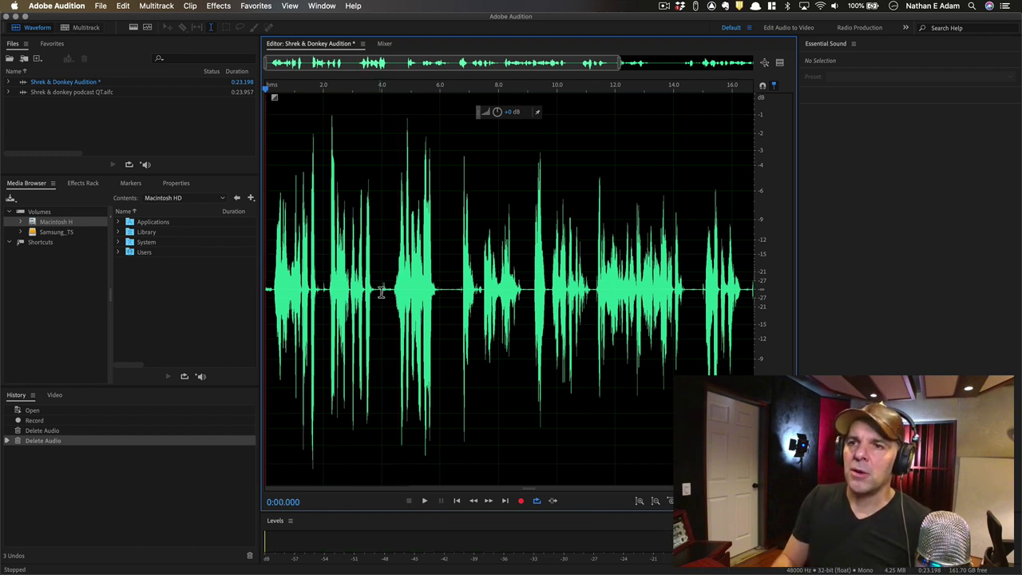
- Play from 0:02.937 to hear the noise in the pause near 0:04, and place the playhead before it at 0:03.849
click(379, 293)
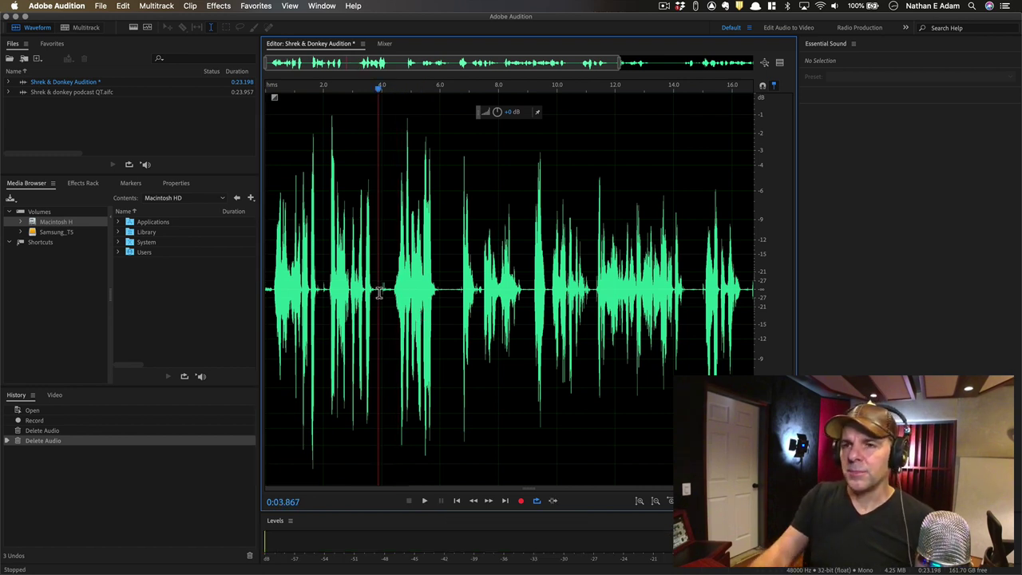
click(352, 289)
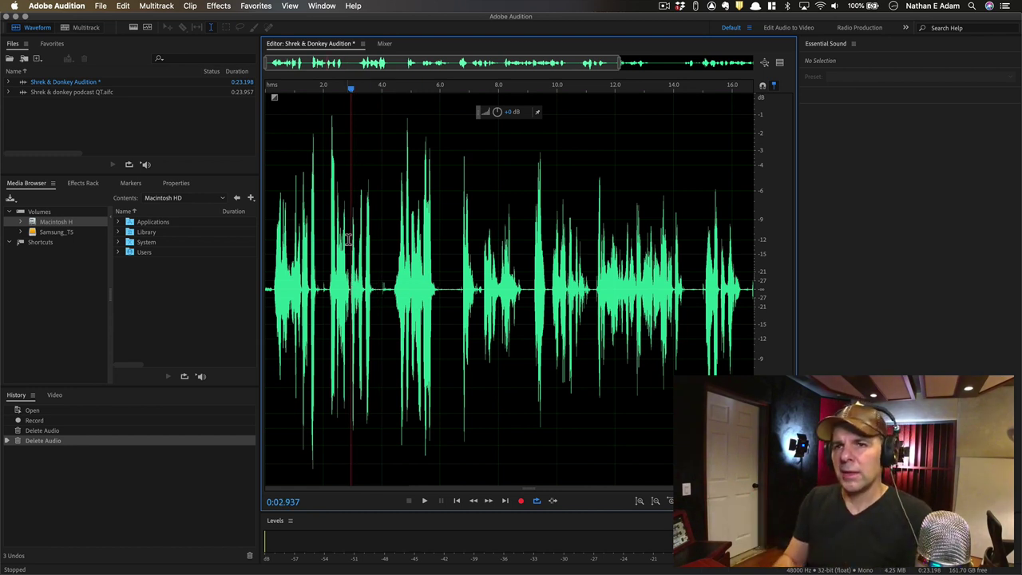
key(space)
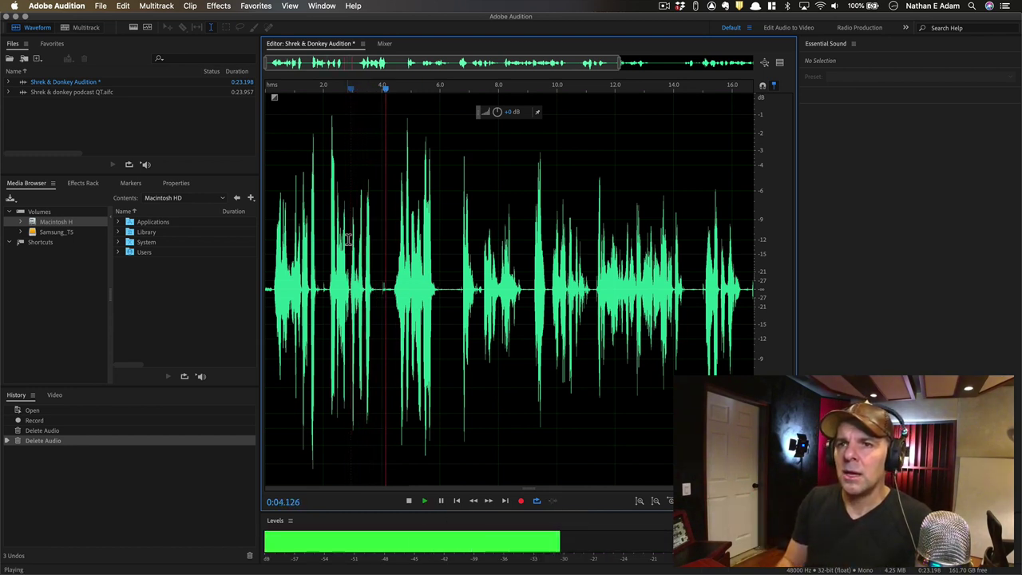
key(space)
click(379, 281)
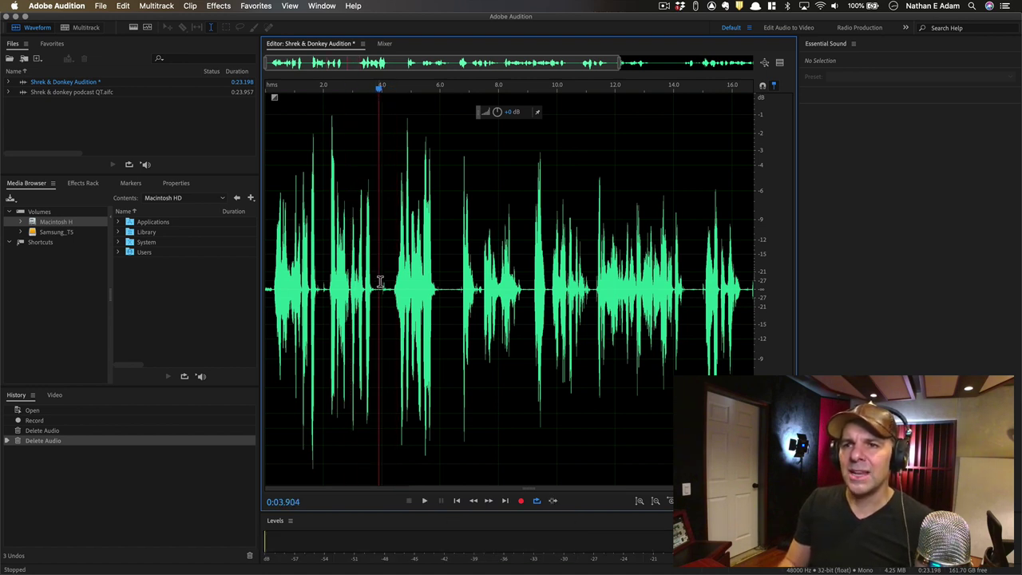
click(378, 281)
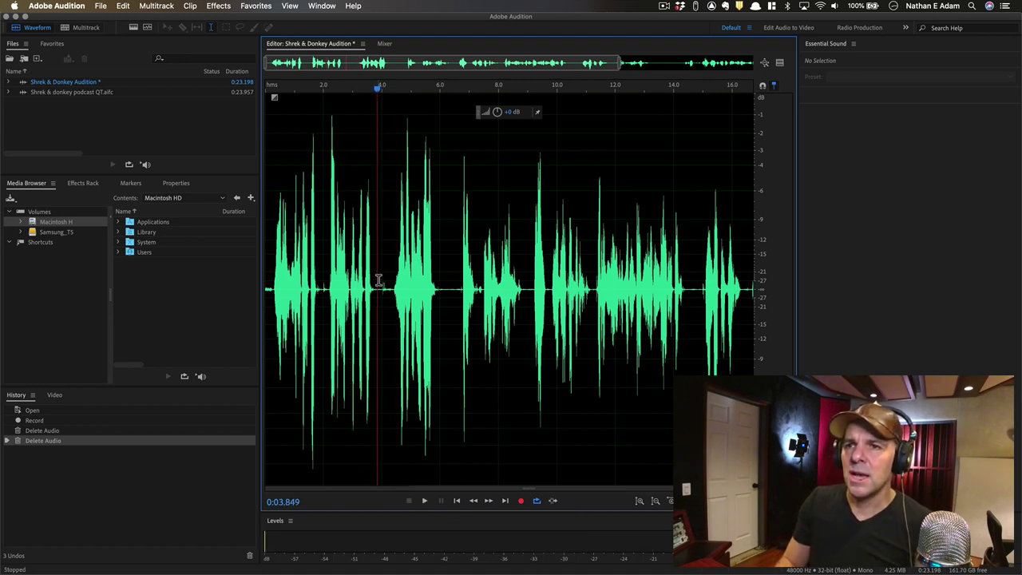
- Lower the volume of the noise in the pause from 0:03.849 to about 0:04.4, and play the result from 0:02.773
drag(379, 281, 394, 281)
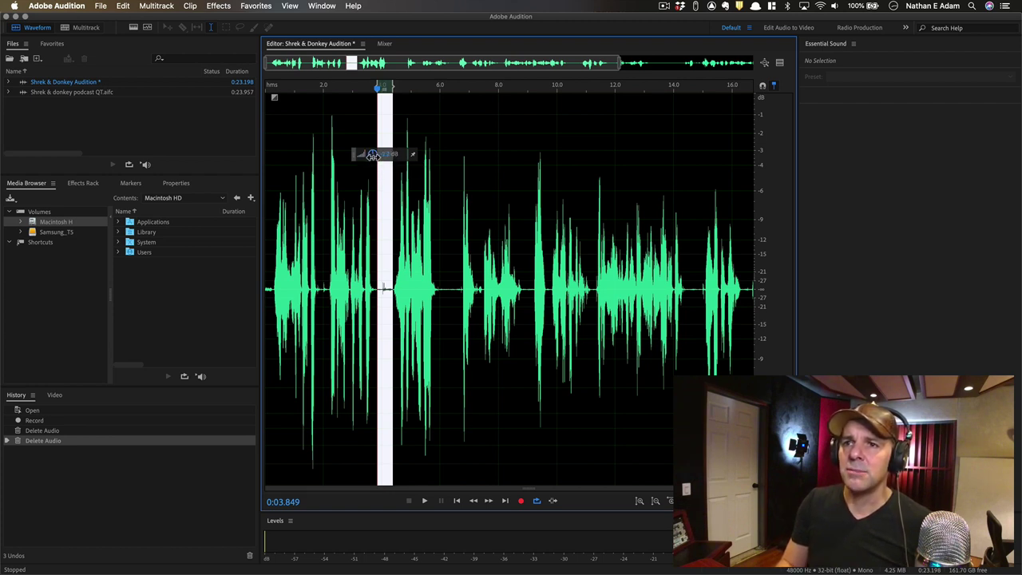
drag(373, 156, 398, 165)
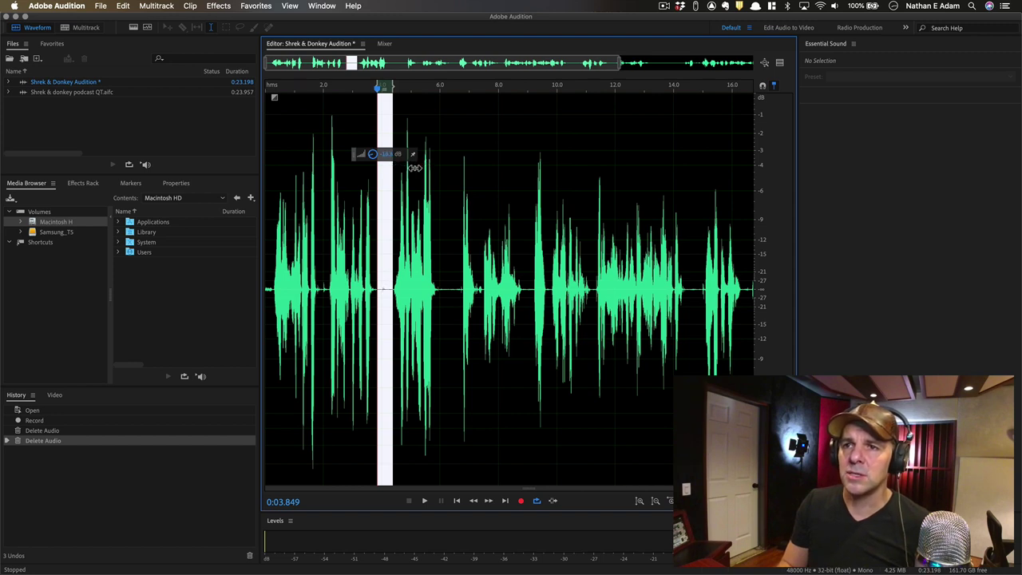
drag(414, 169, 397, 208)
click(346, 270)
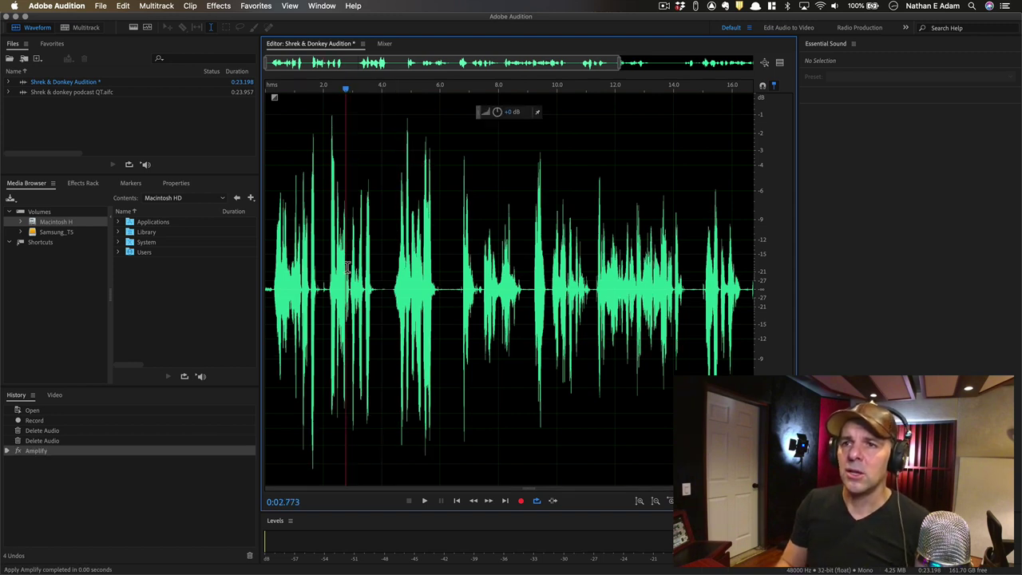
key(space)
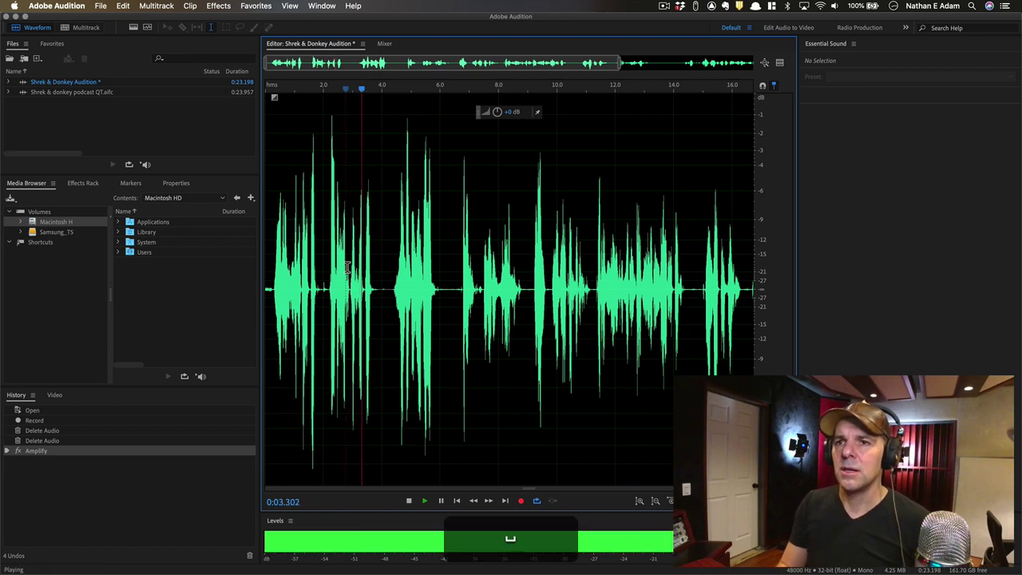
key(space)
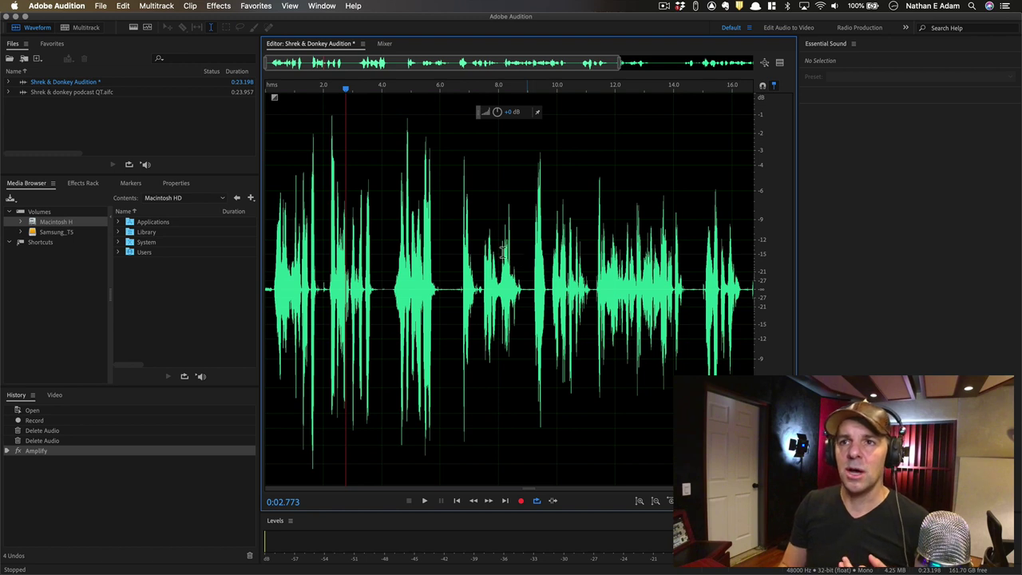
- Play the dialogue from 0:02.773 to just past 0:06, and lower the volume of the pause from 0:06.002 to about 0:06.7
key(space)
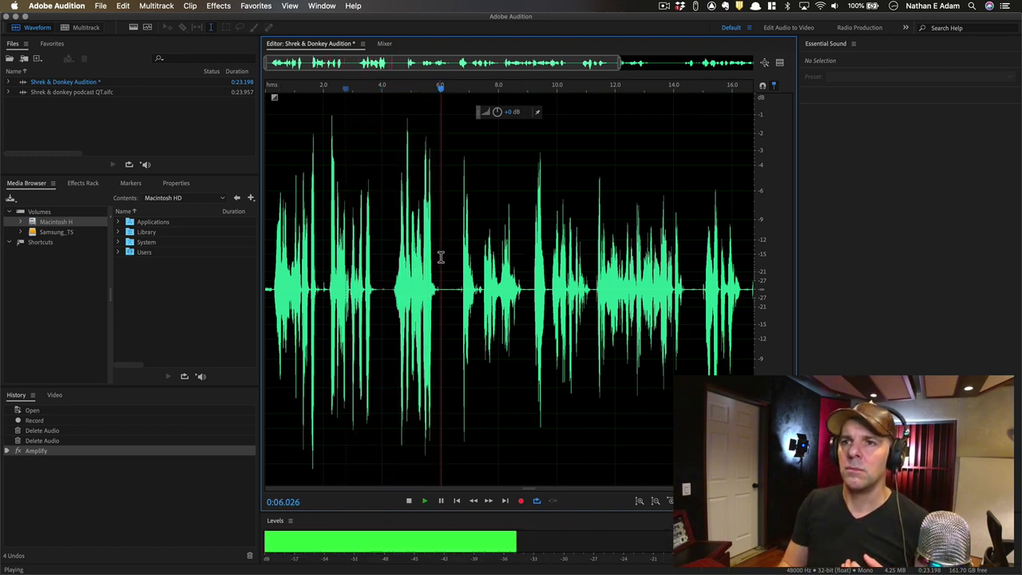
key(space)
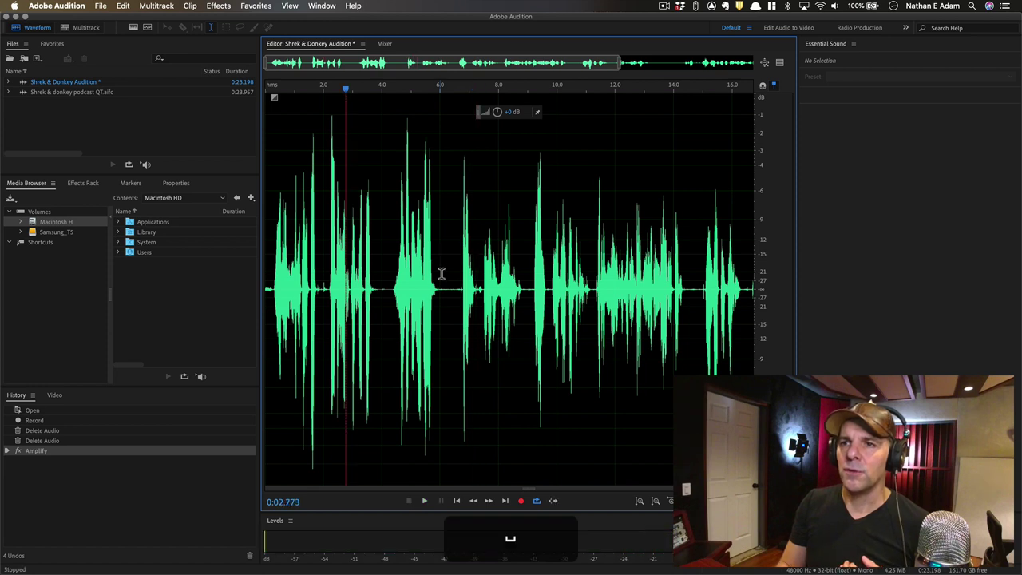
drag(440, 274, 462, 274)
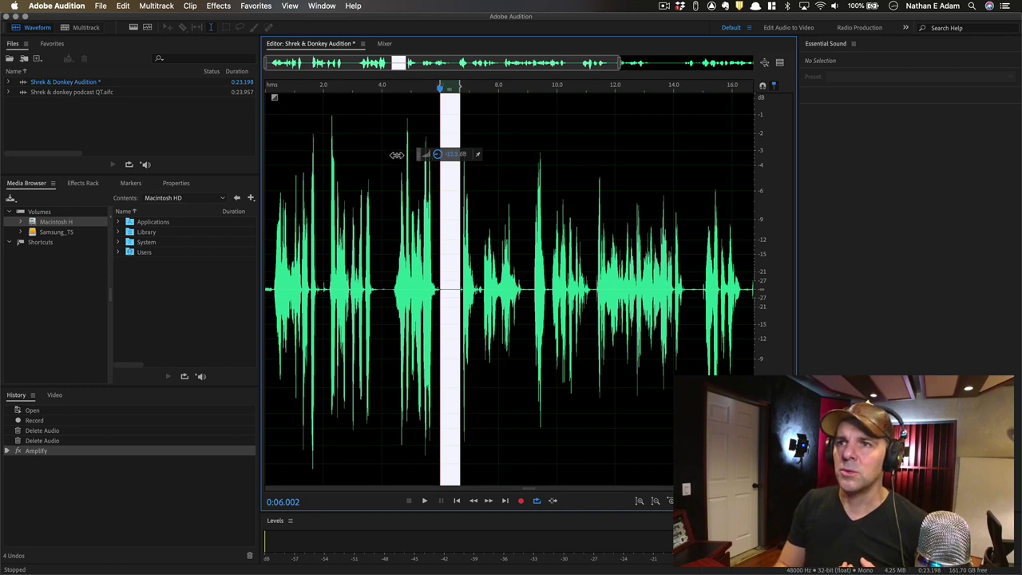
drag(397, 155, 393, 156)
- Play the recording from 0:05.527 through to the last lines to listen for further noises
click(427, 257)
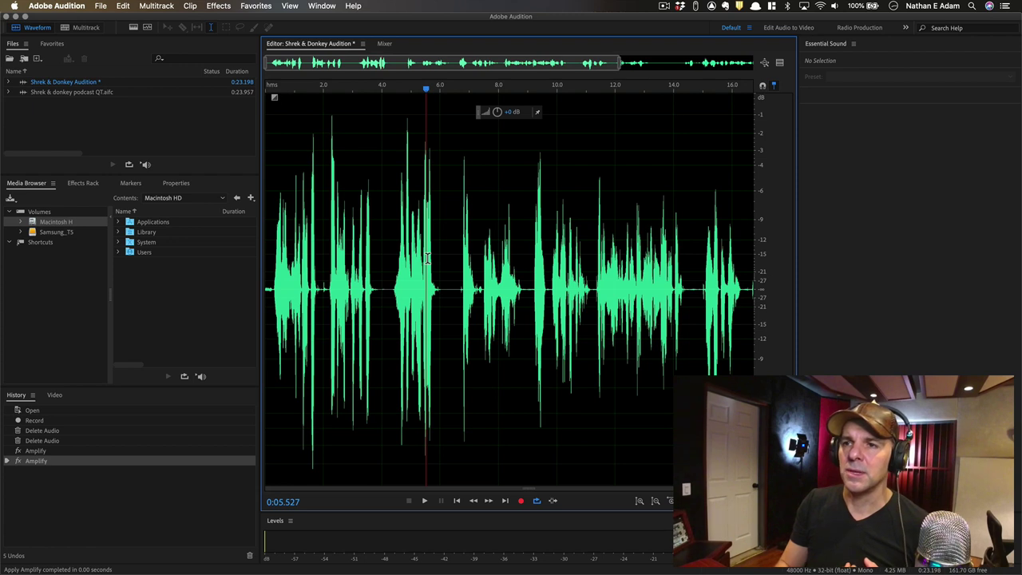
key(space)
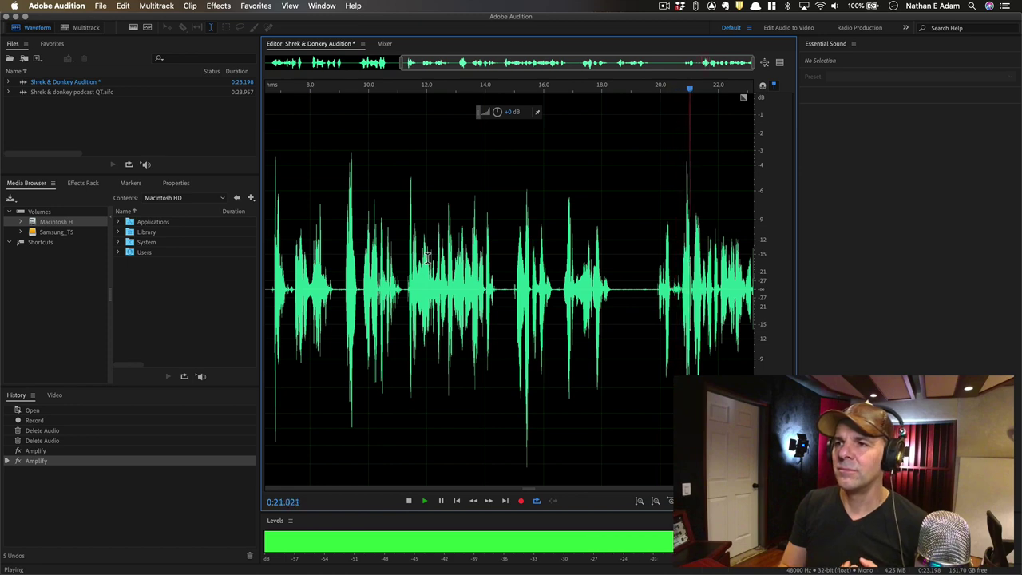
key(space)
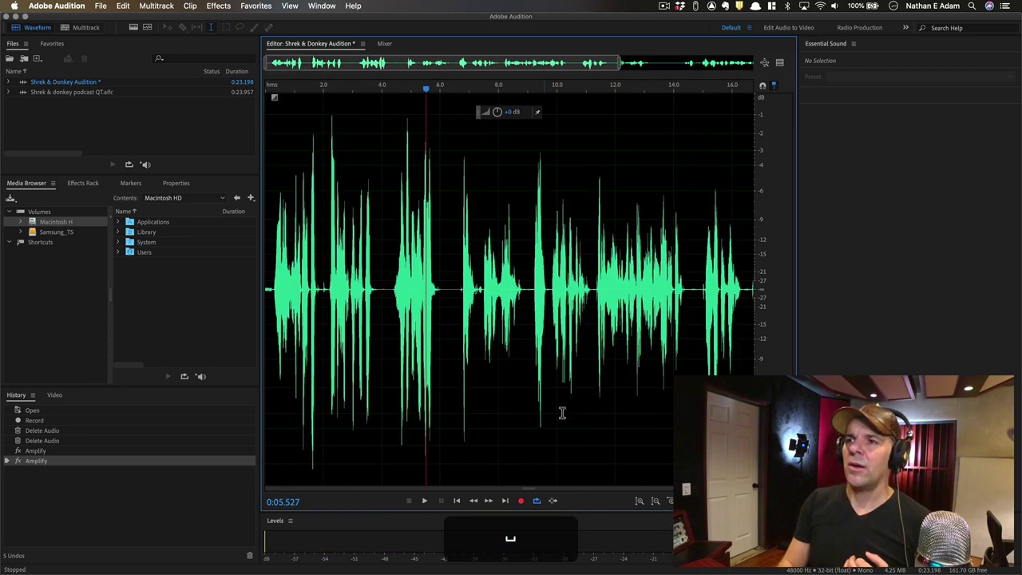
- Examine the waveform between about 0:12 and the end up close, and play the closing section from 0:18.683
scroll(612, 343, right, 5)
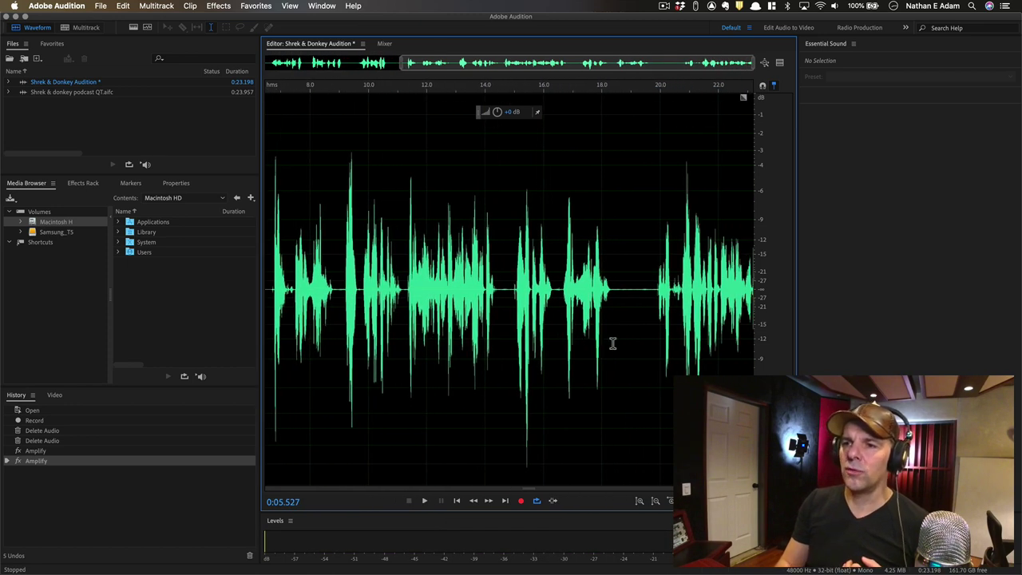
scroll(613, 343, right, 3)
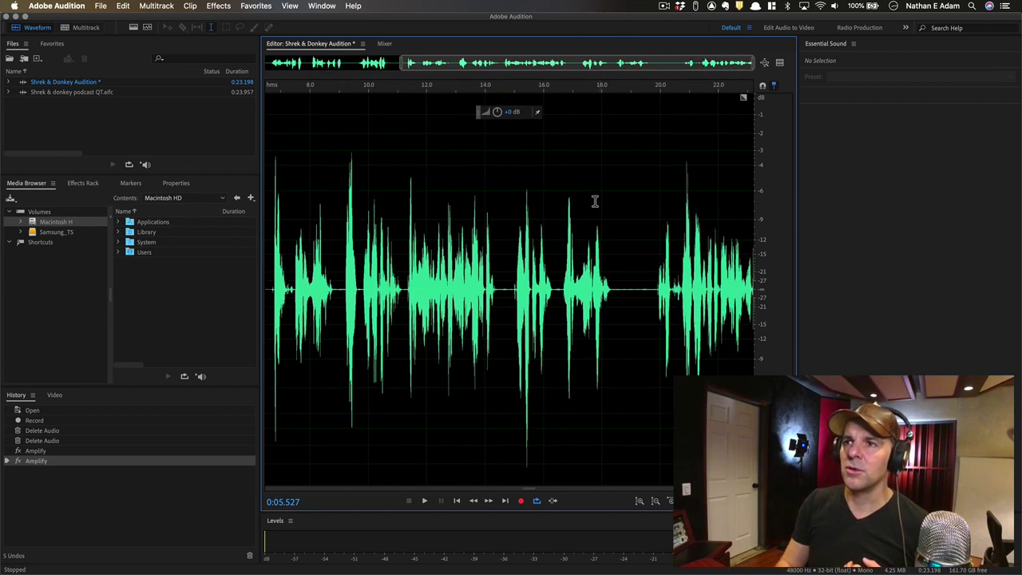
scroll(591, 218, up, 5)
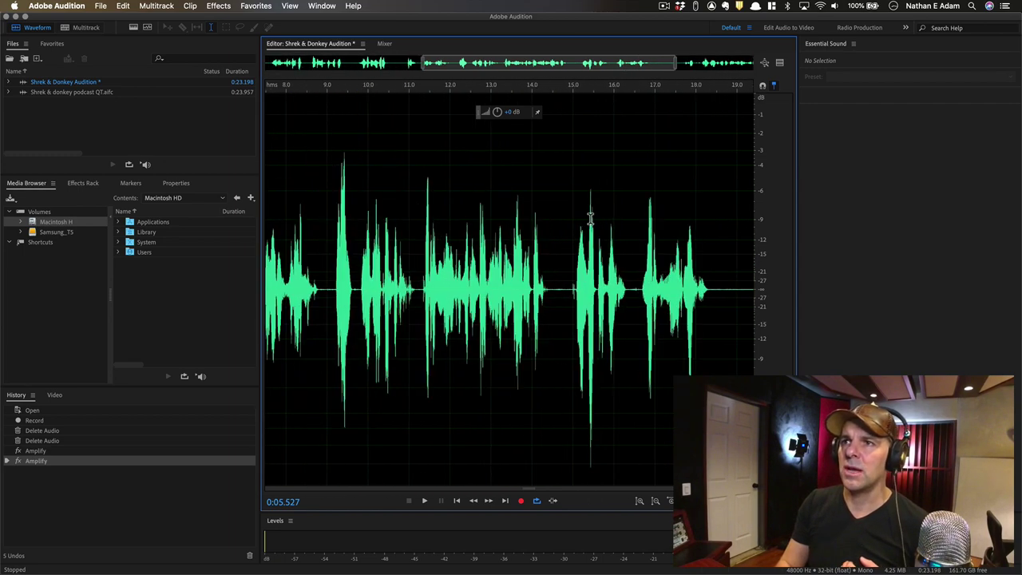
scroll(591, 218, up, 8)
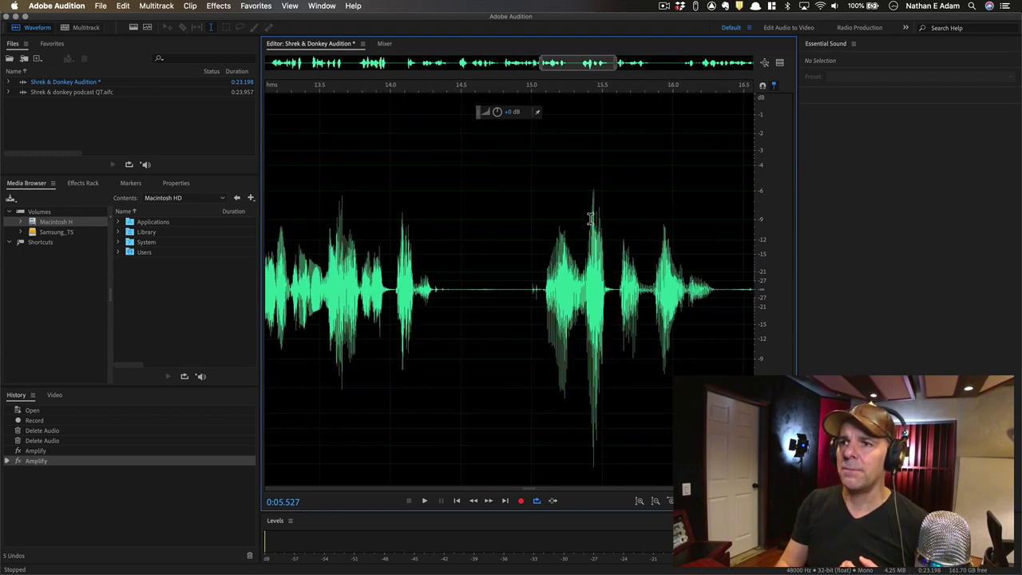
scroll(590, 218, down, 6)
scroll(590, 218, up, 2)
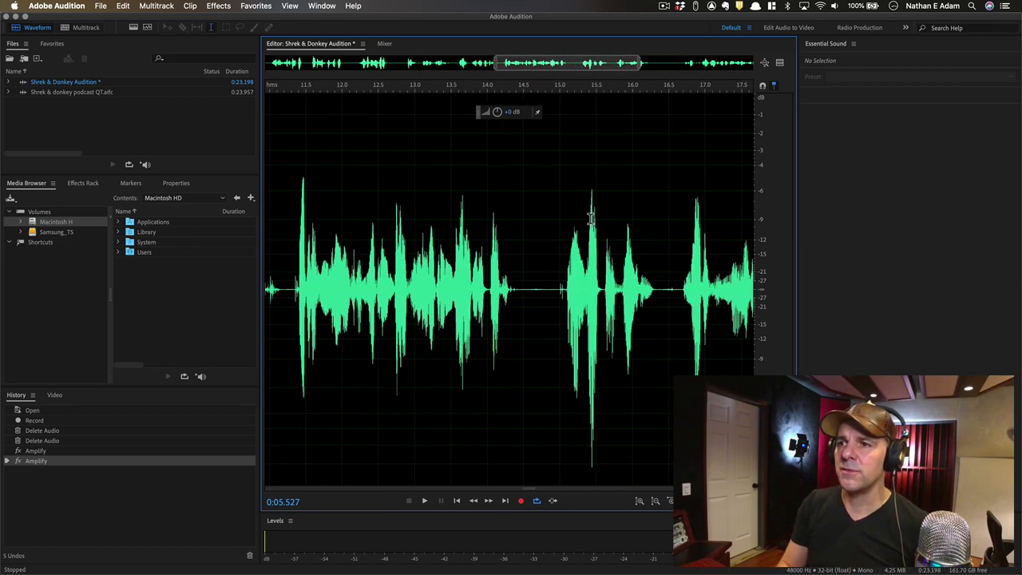
scroll(590, 218, right, 10)
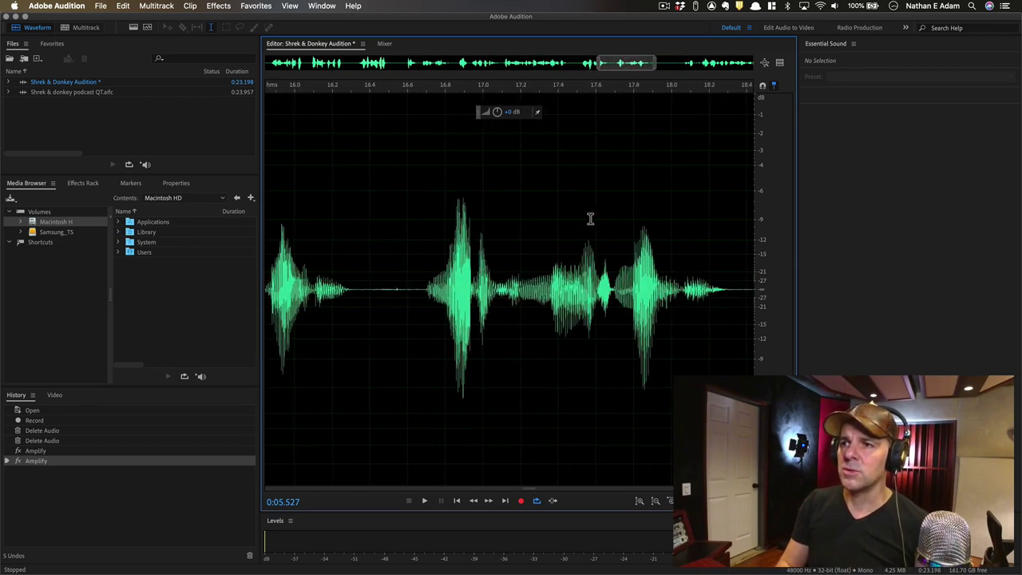
click(590, 218)
key(space)
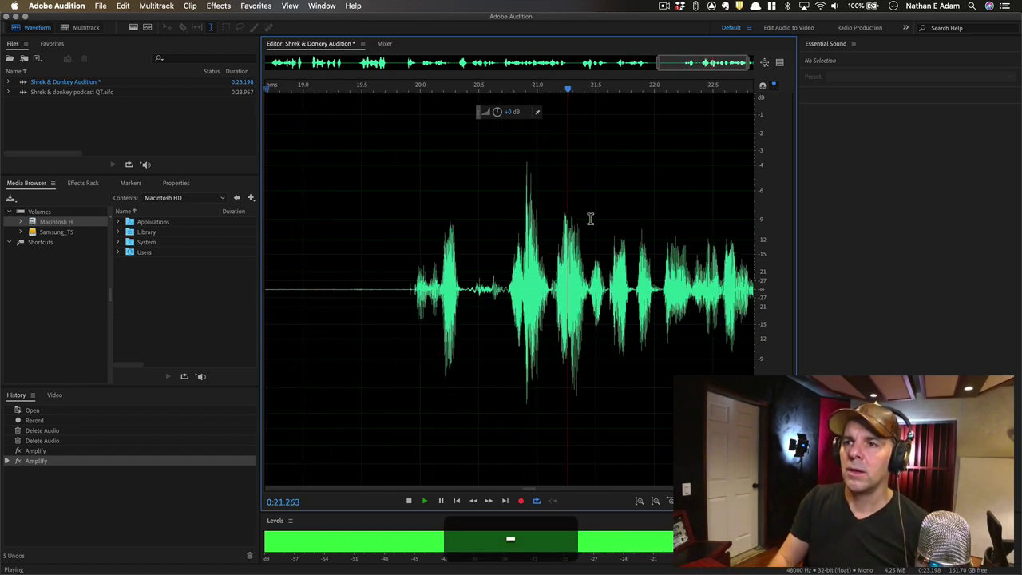
key(space)
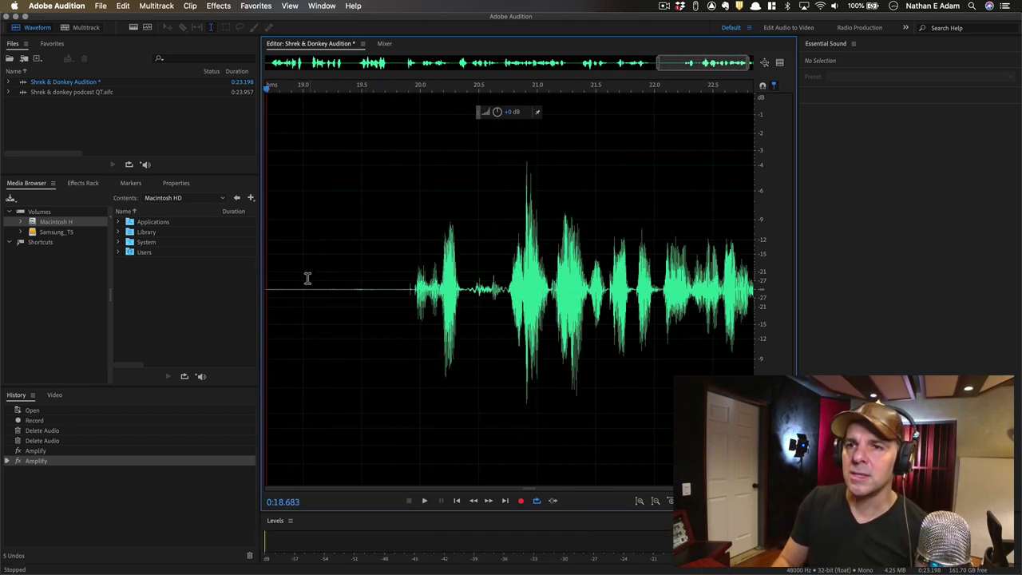
- Delete the unwanted closing section from 0:19.026 to the end of the recording
drag(308, 278, 829, 318)
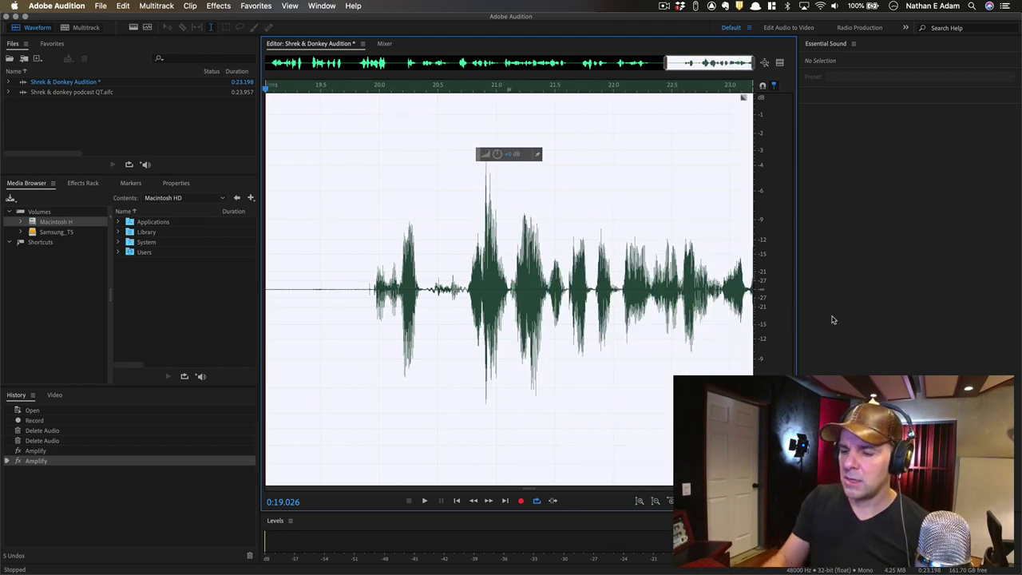
key(space)
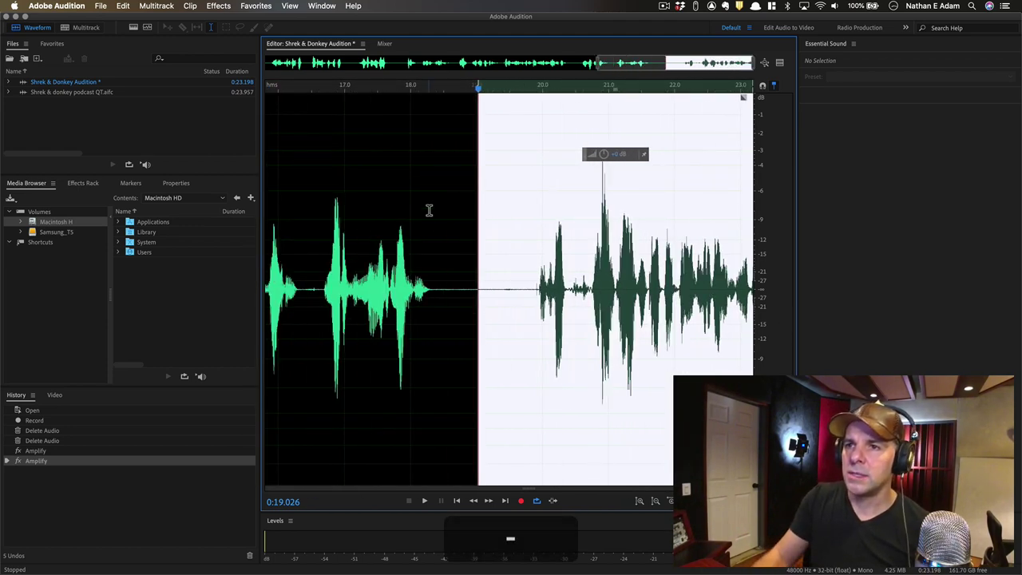
key(BackSpace)
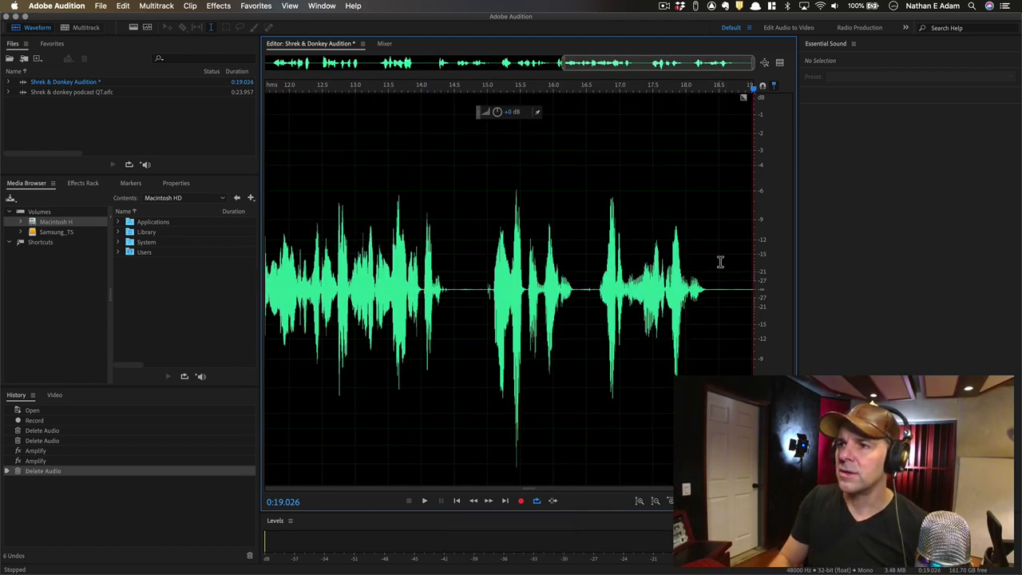
- Try trimming the ending at 0:18.510, listen to it from 0:17.333, and undo the trim
drag(720, 262, 783, 269)
key(BackSpace)
click(678, 230)
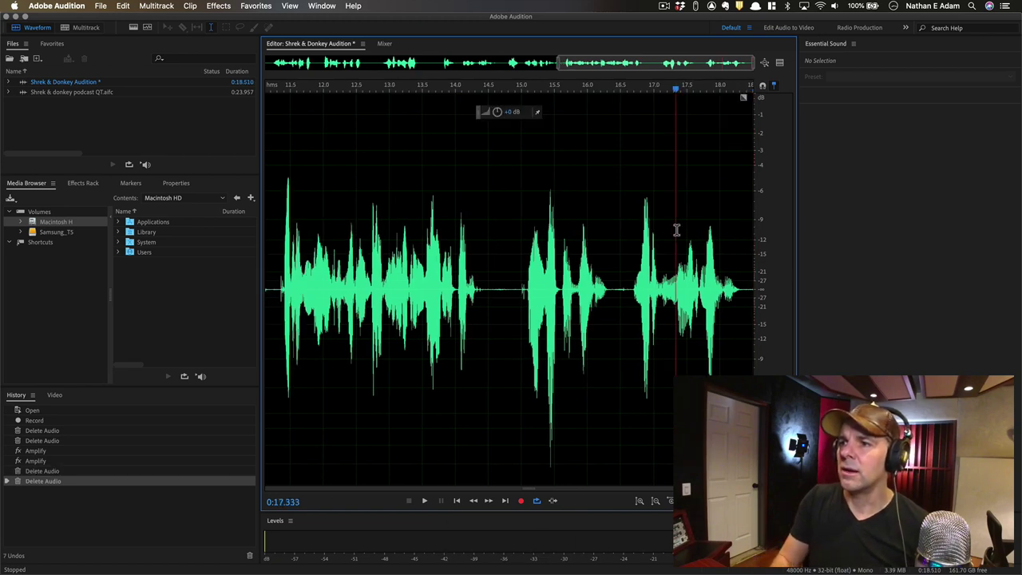
key(space)
key(space)
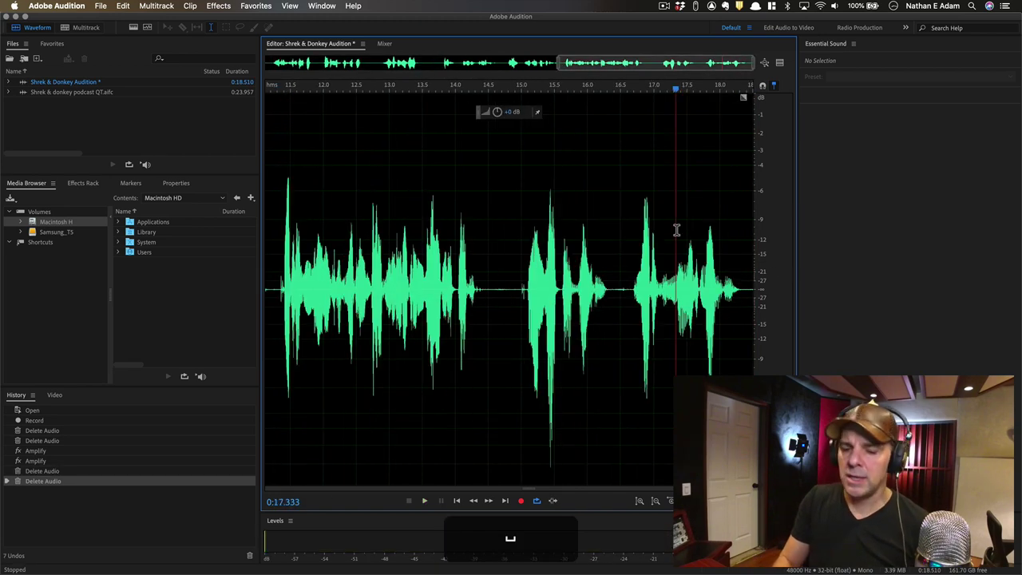
scroll(584, 227, left, 5)
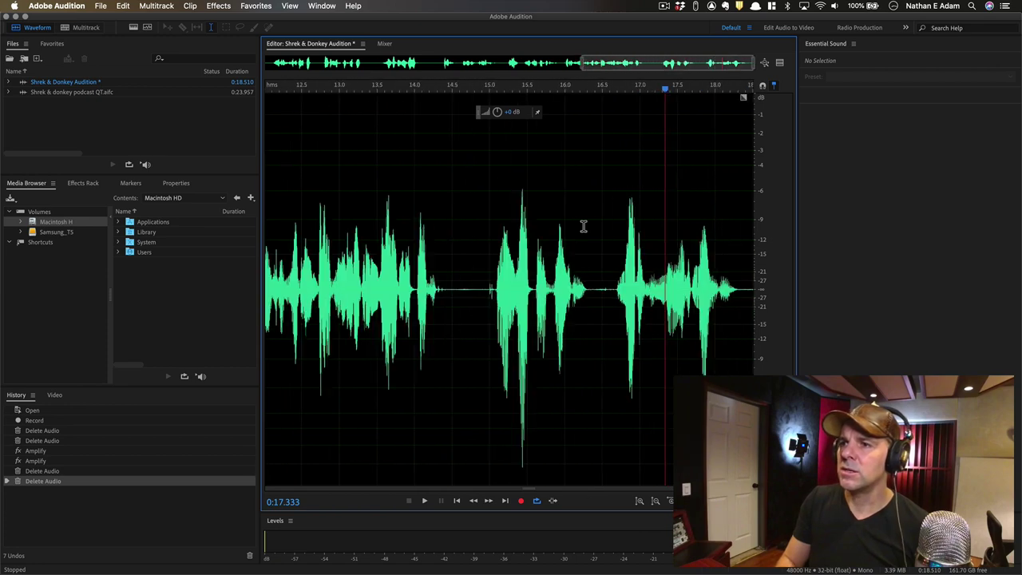
scroll(584, 227, up, 2)
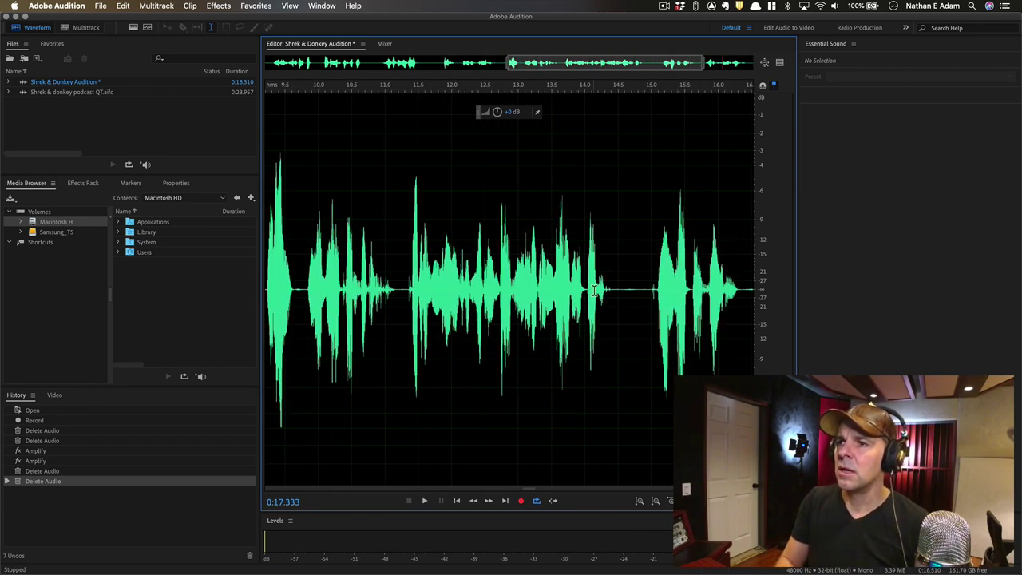
scroll(595, 292, right, 5)
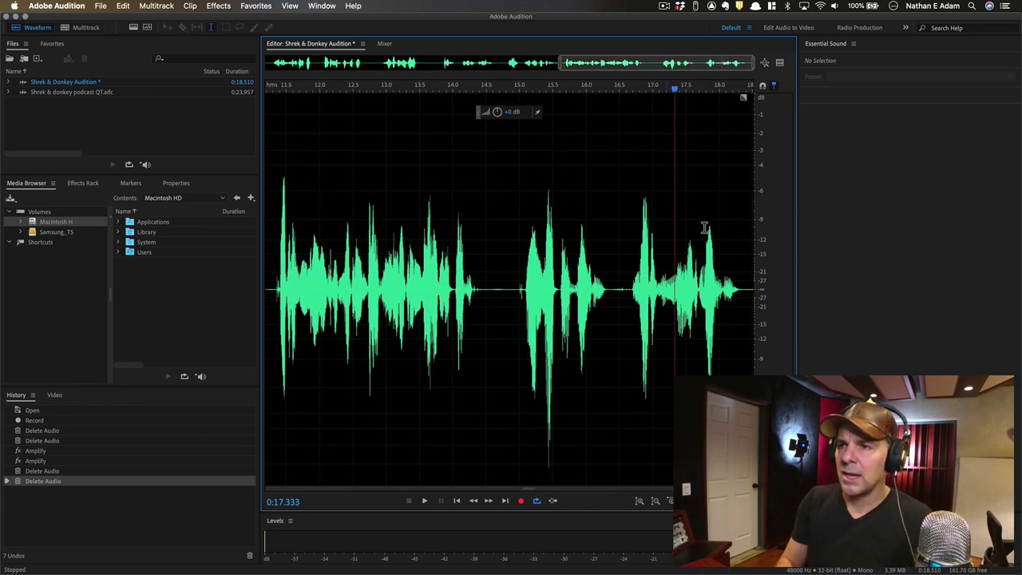
key(super+z)
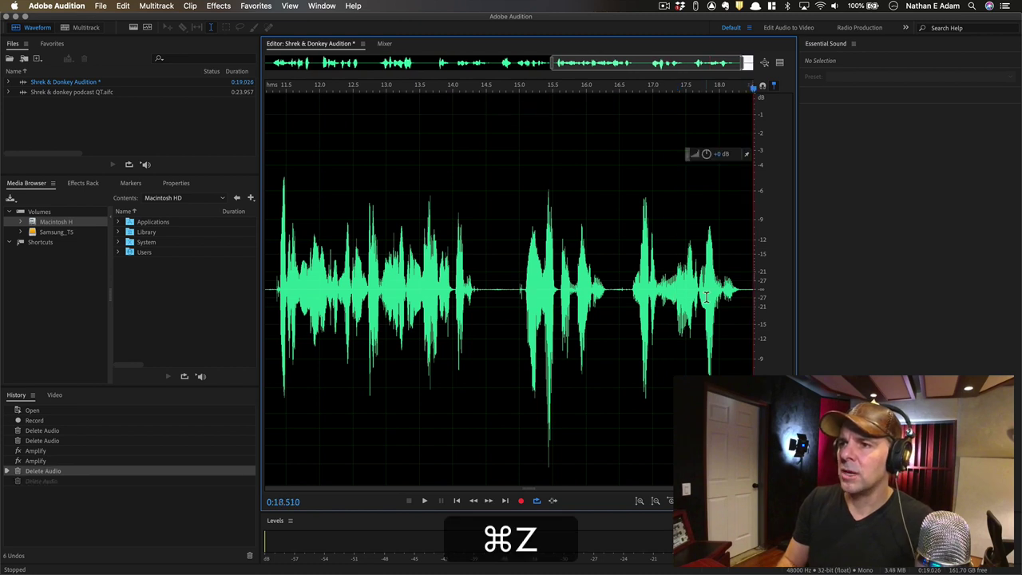
- Delete the silent tail from 0:18.858 to the end, and play the ending from 0:17.284
scroll(706, 297, right, 2)
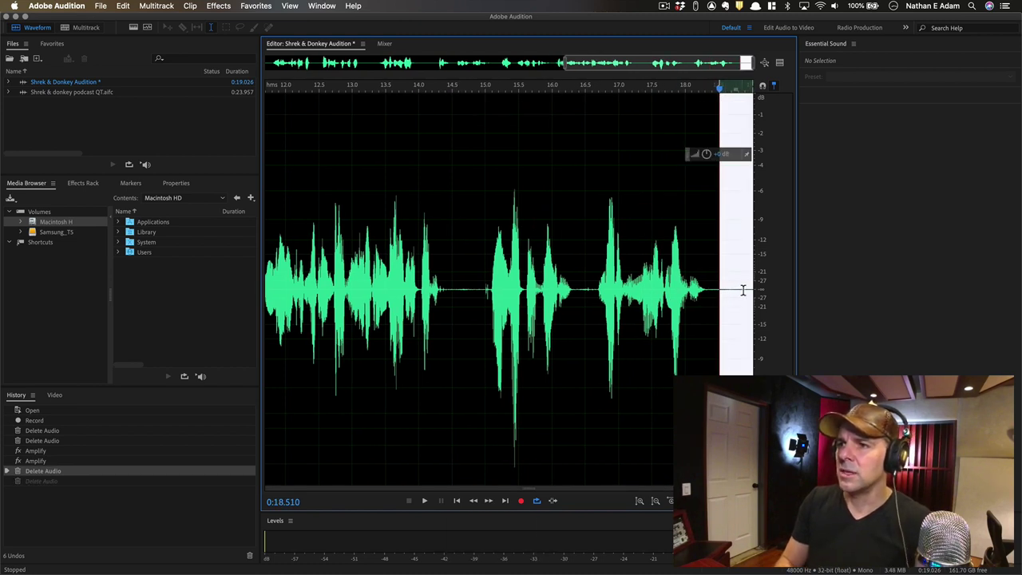
click(743, 290)
key(BackSpace)
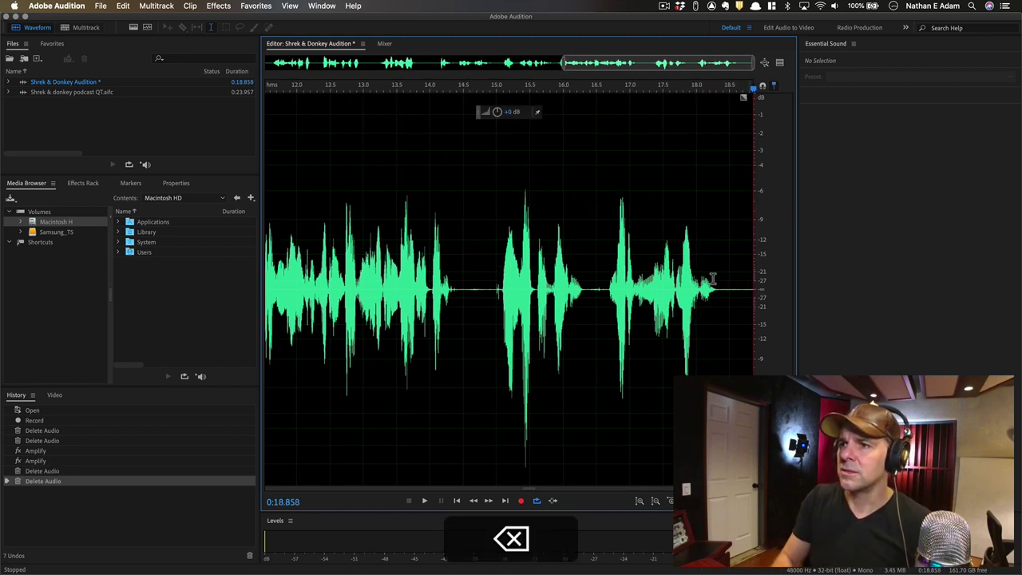
click(651, 267)
key(space)
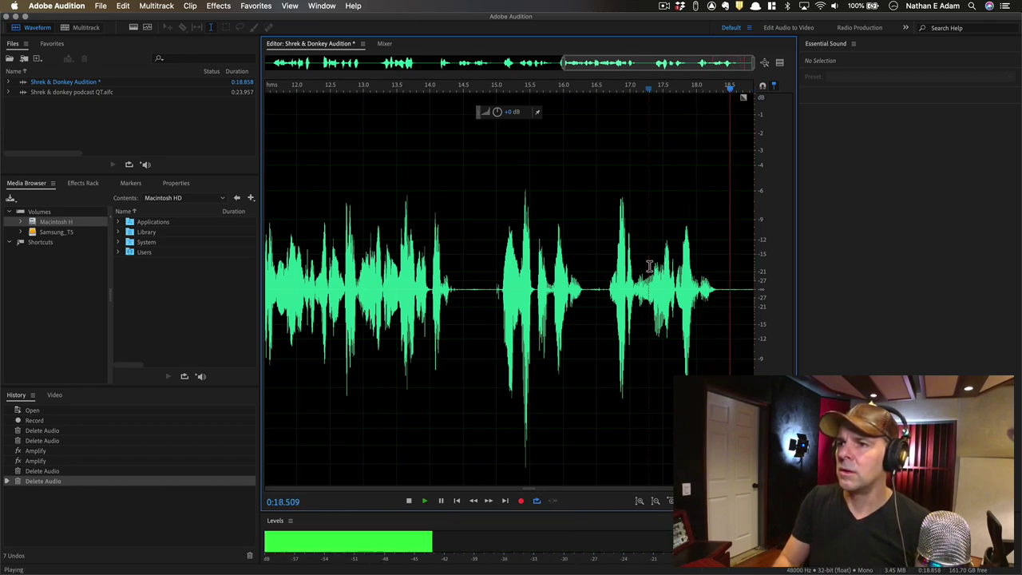
- Save the recording to the Desktop as Shrek & Donkey Audition.wav in Wave PCM format, 48000 Hz mono, 32-bit, including markers and metadata
key(super+s)
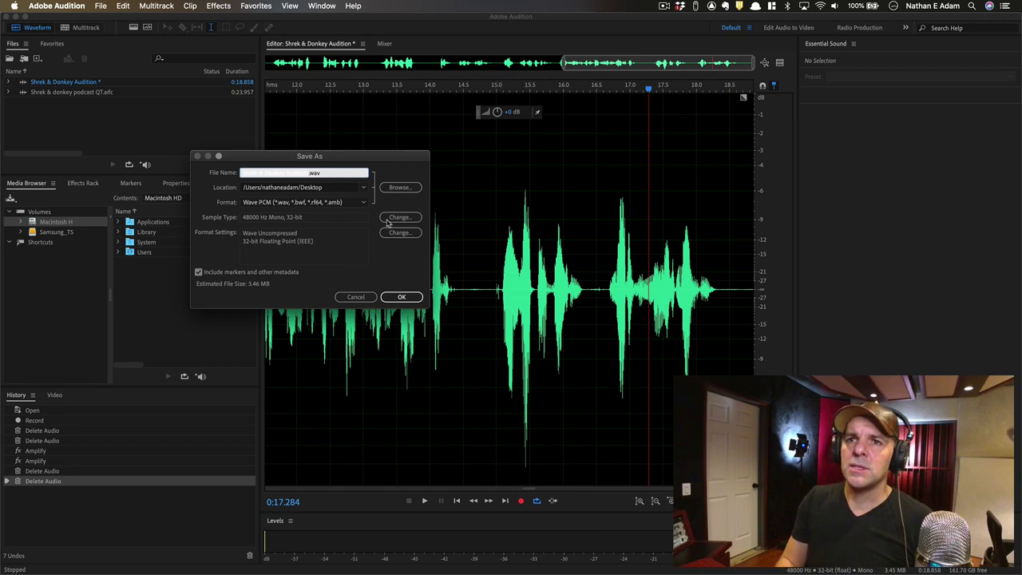
click(402, 297)
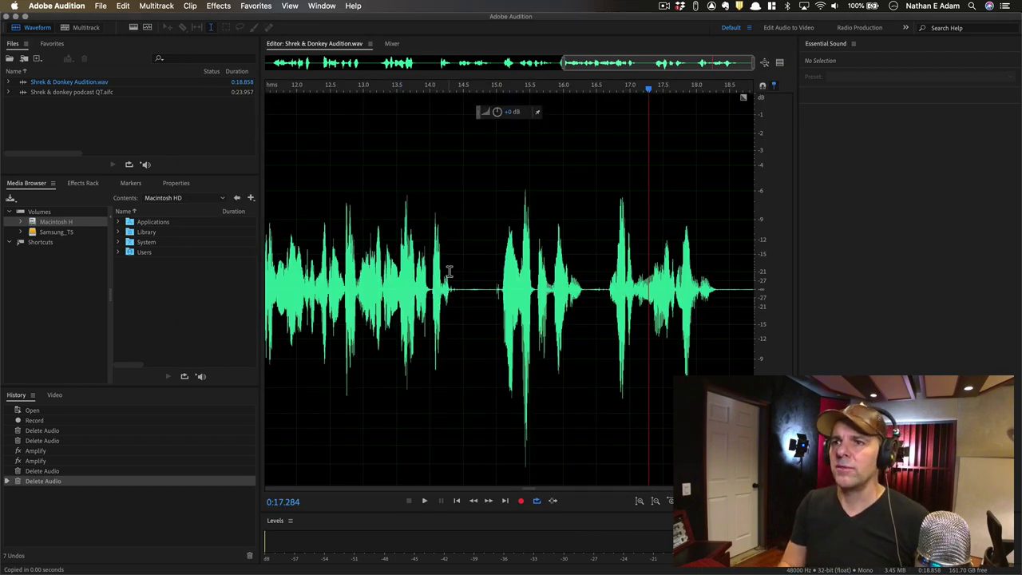
key(minus)
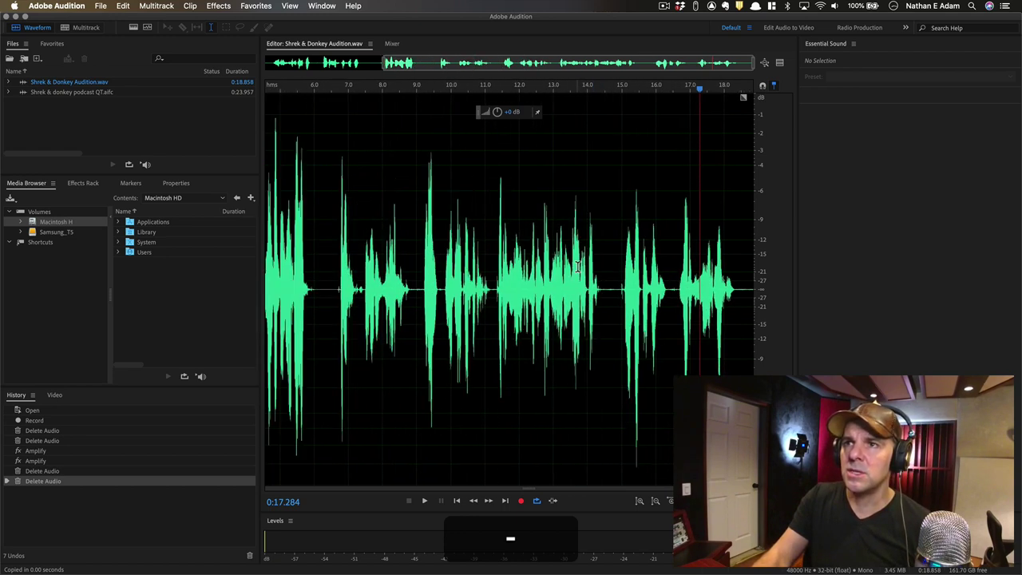
key(minus)
key(minus)
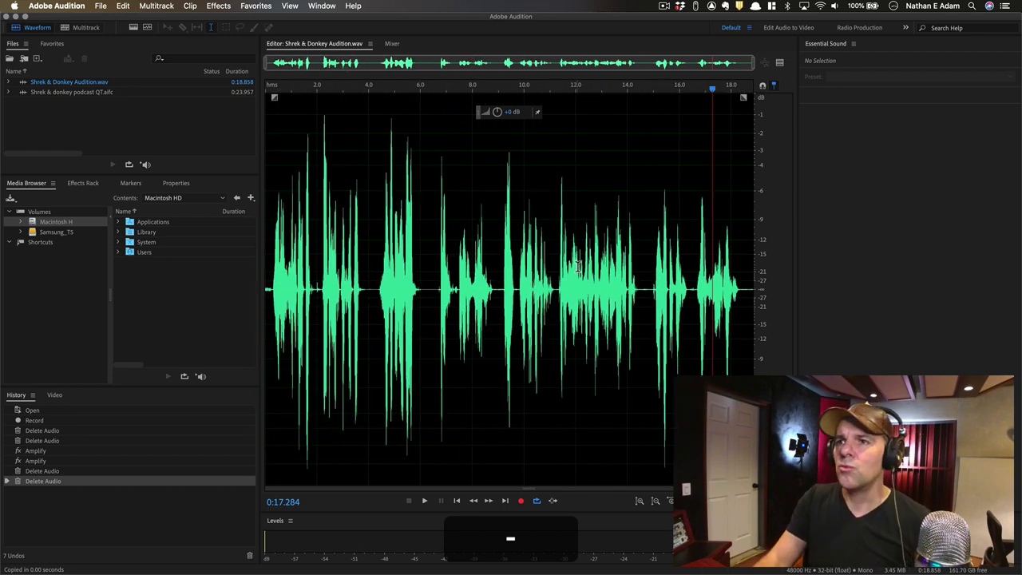
- Lower the volume of the short loud burst starting at 0:08.996 and clear the selection
click(498, 280)
key(equal)
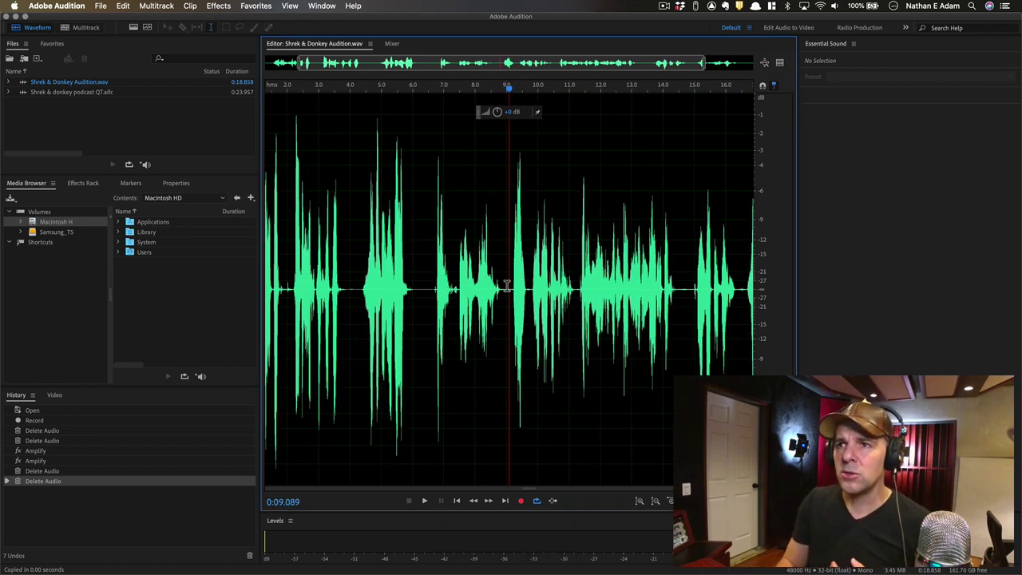
drag(507, 287, 532, 273)
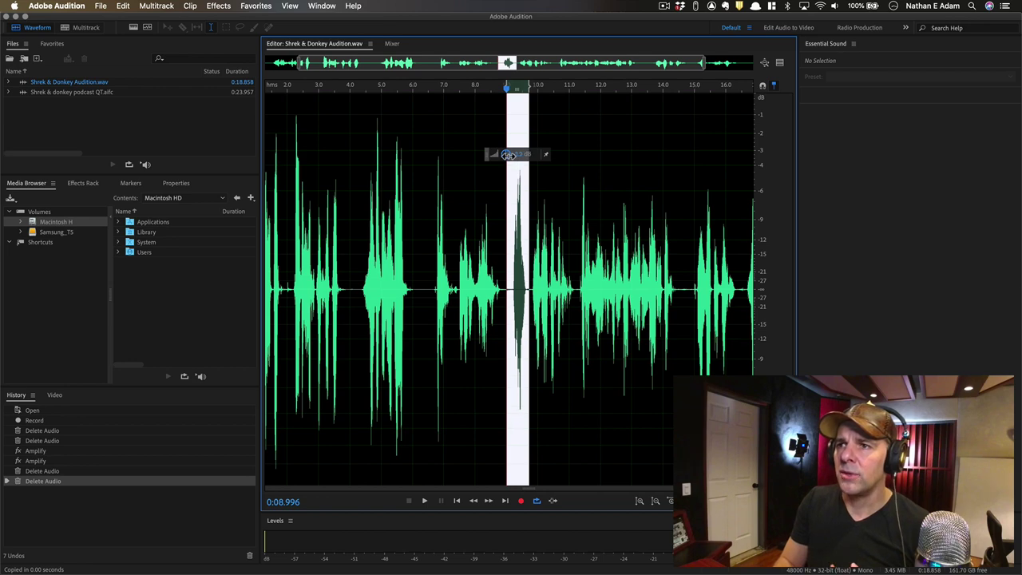
drag(509, 154, 505, 156)
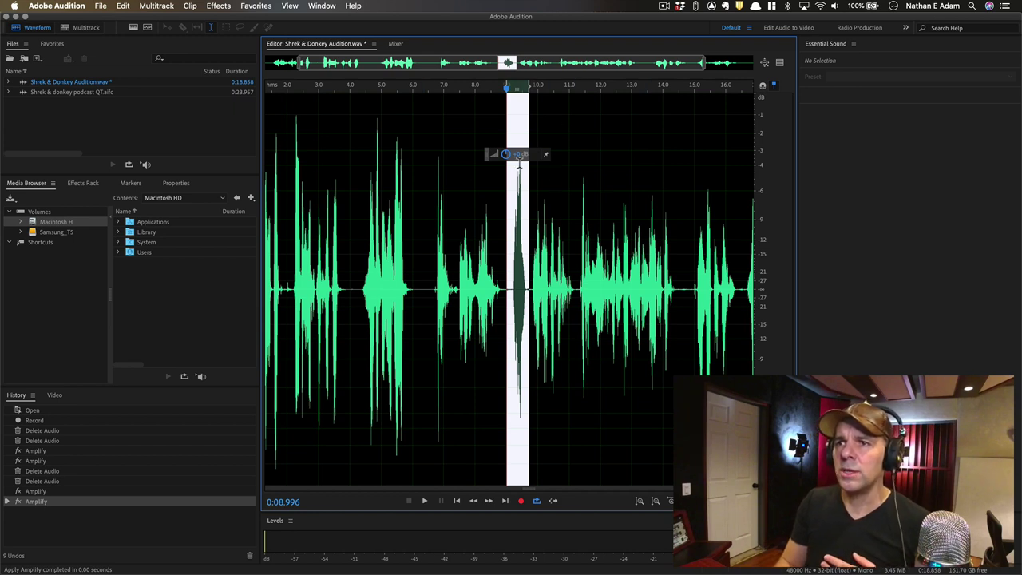
click(568, 270)
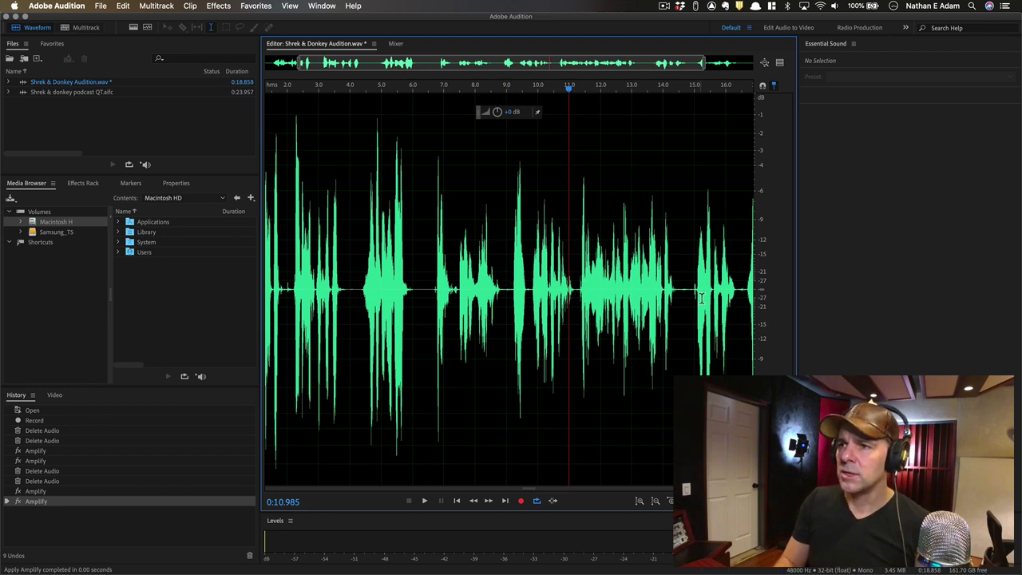
- Try deleting the passage starting at 0:11.222, listen to the edit from 0:08.831, and undo the deletion
drag(685, 289, 578, 285)
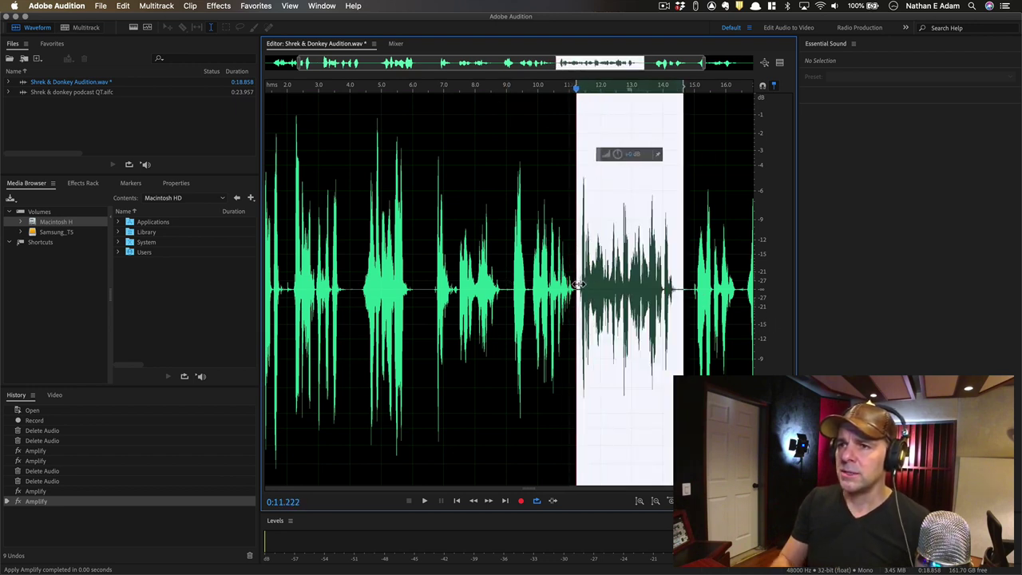
key(BackSpace)
click(544, 259)
key(space)
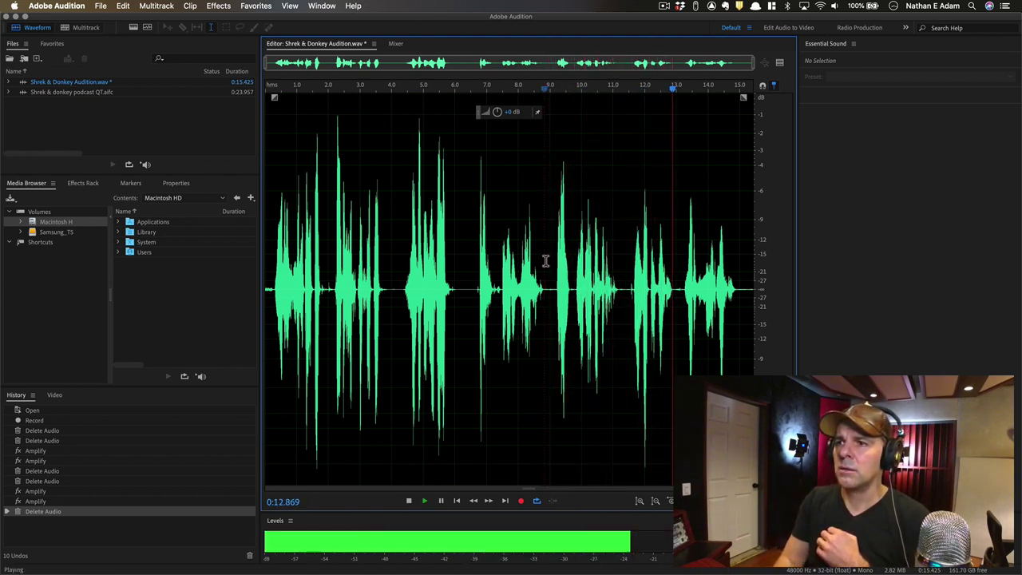
key(space)
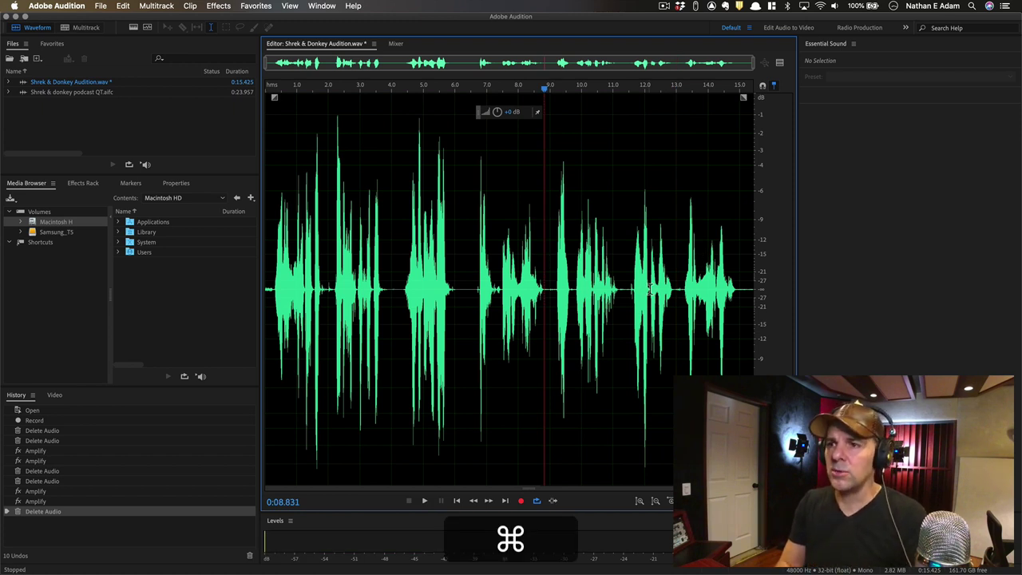
key(super+z)
- Play the recording from 0:09.624 and save the changes to Shrek & Donkey Audition.wav
click(515, 251)
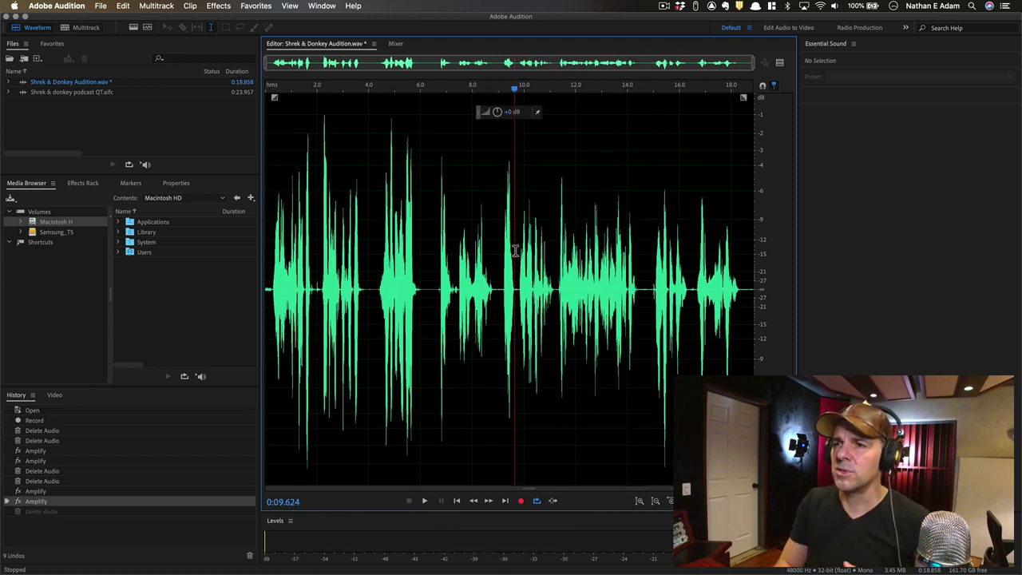
key(space)
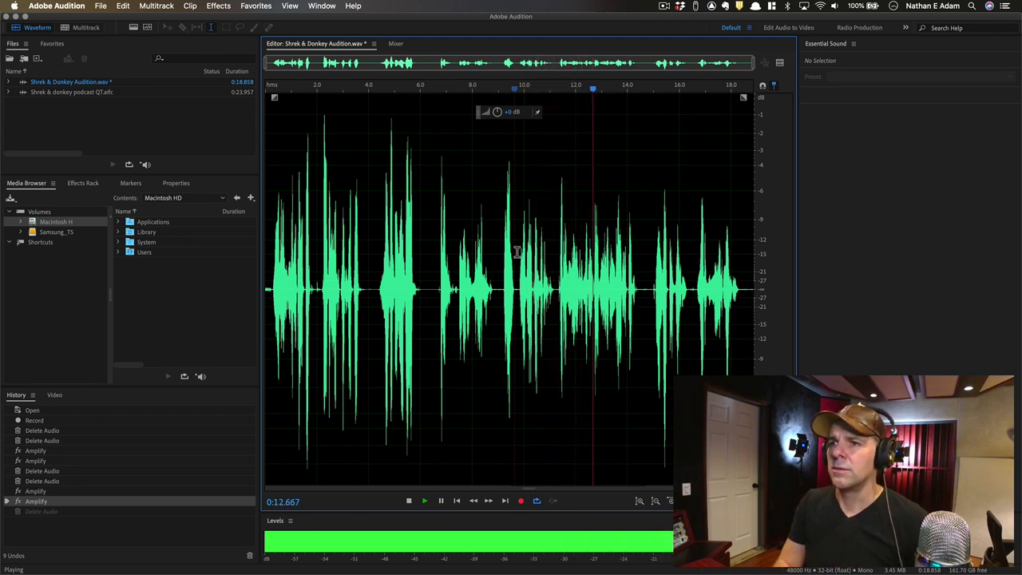
key(space)
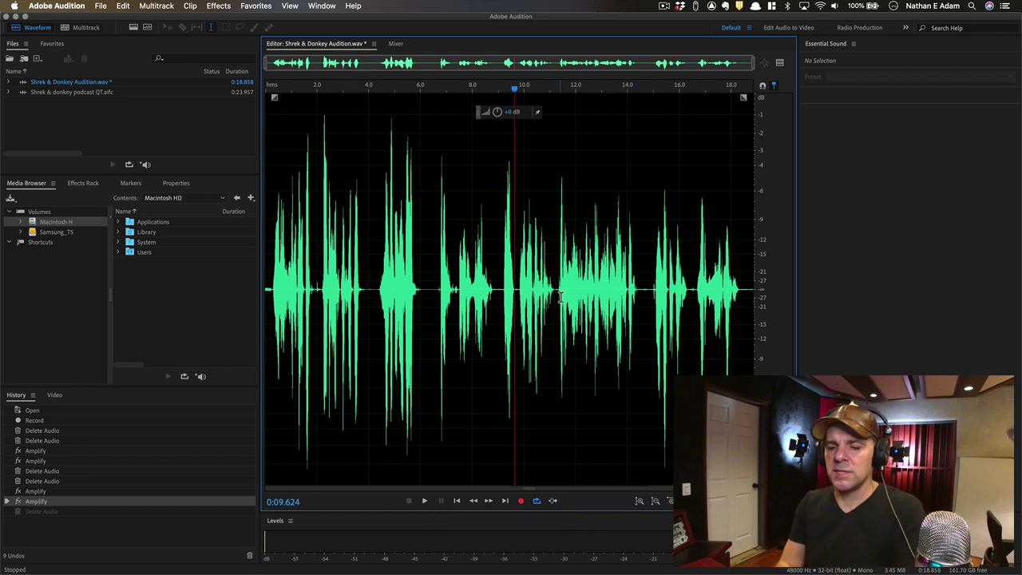
key(super+s)
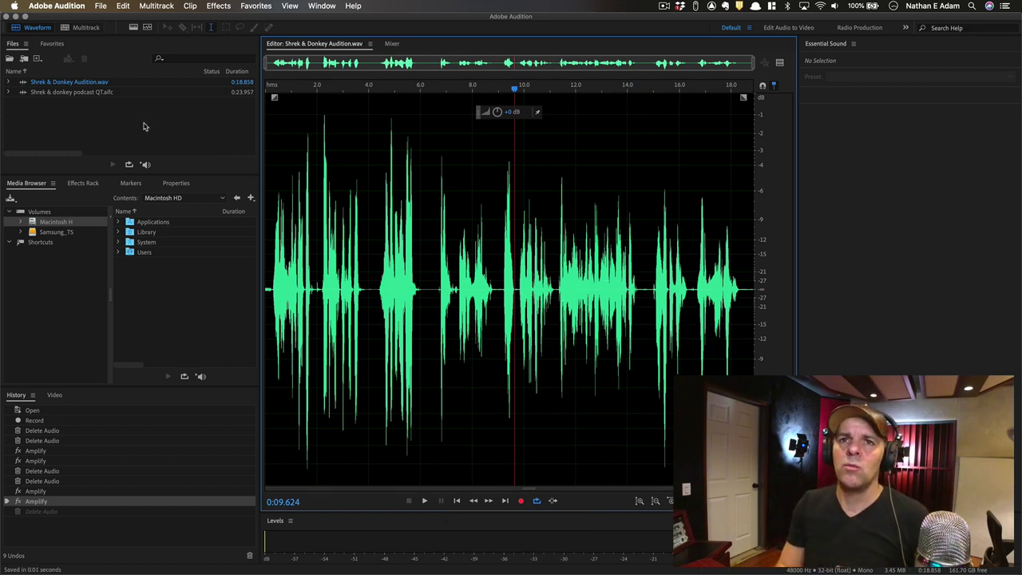
key(shift+super)
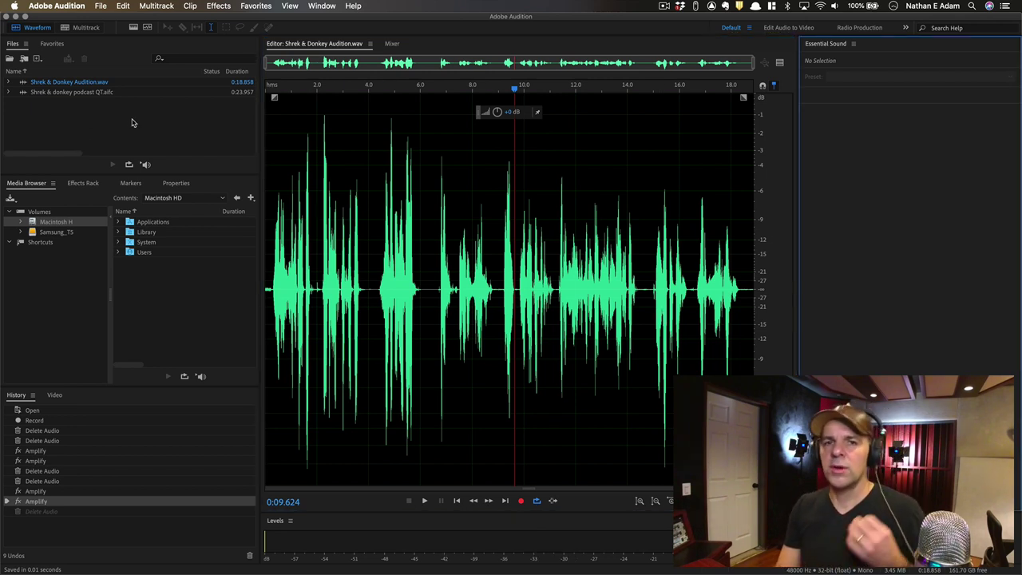
- Start a new multitrack session and name it with the owner's first name in possessive form followed by Shrek & Donkey Podcast
click(79, 29)
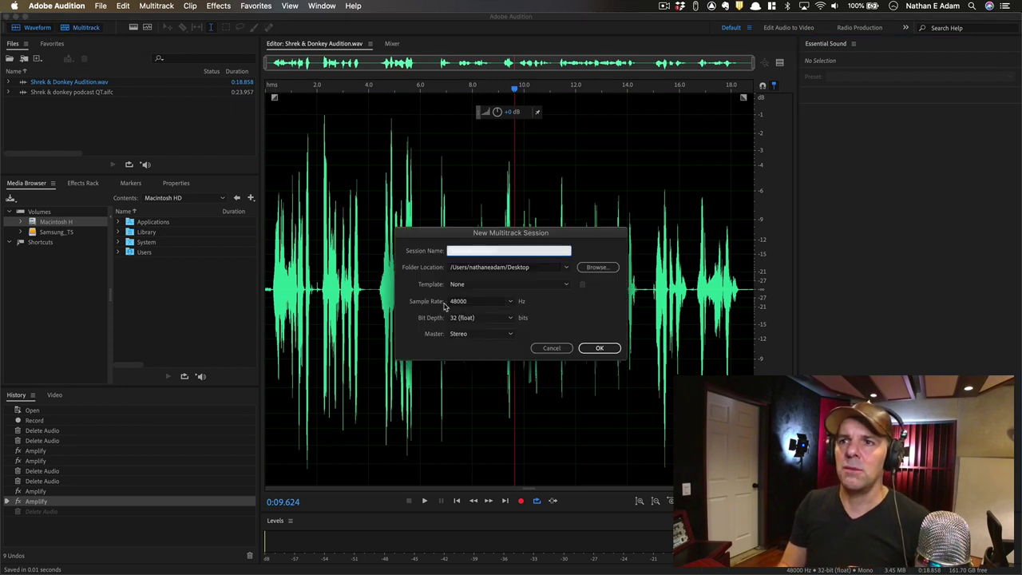
click(507, 252)
key(BackSpace)
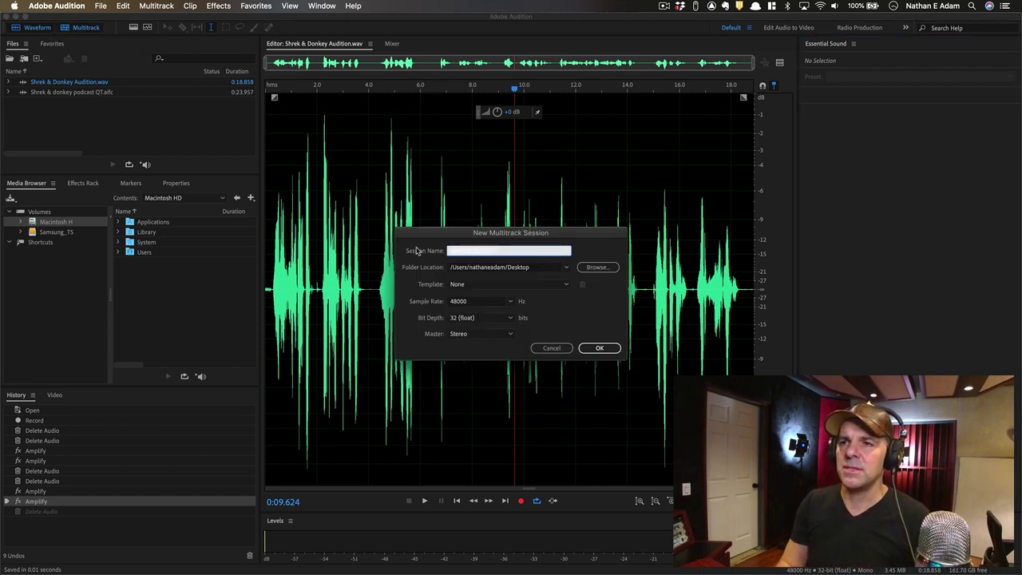
text(Nathan s SHrek)
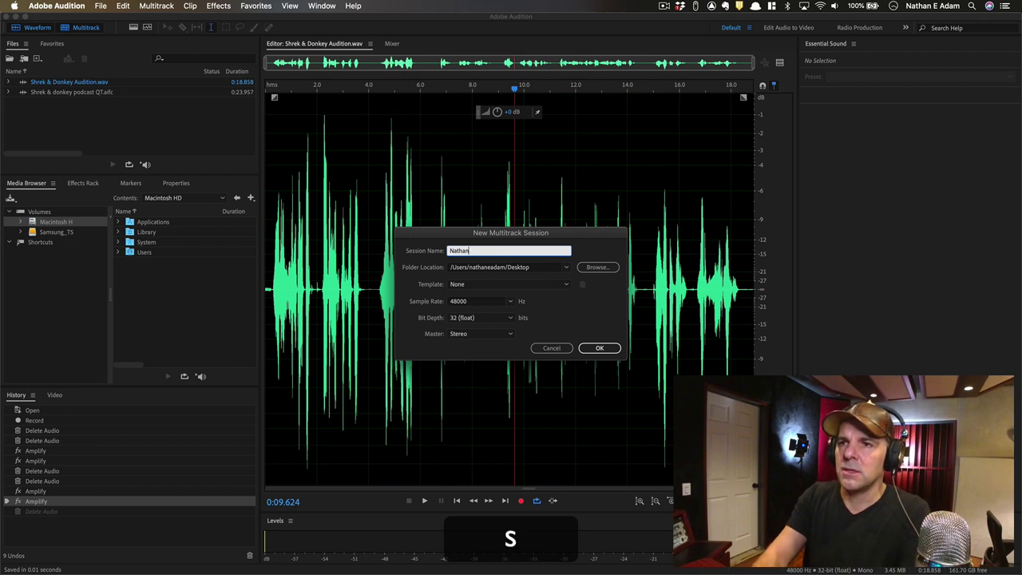
key(BackSpace)
key(BackSpace)
key(BackSpace)
key(BackSpace)
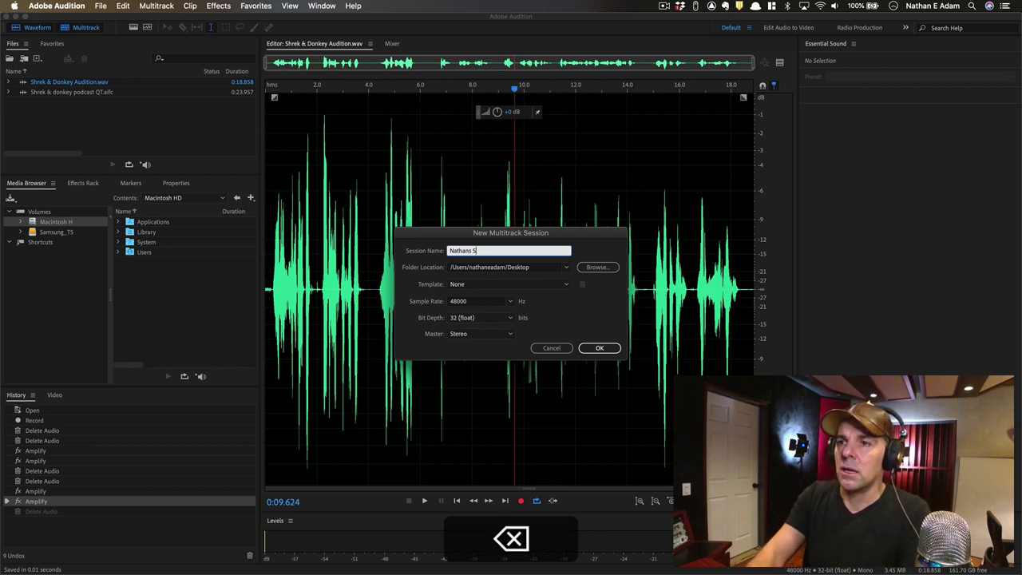
text(hrek & Donkey)
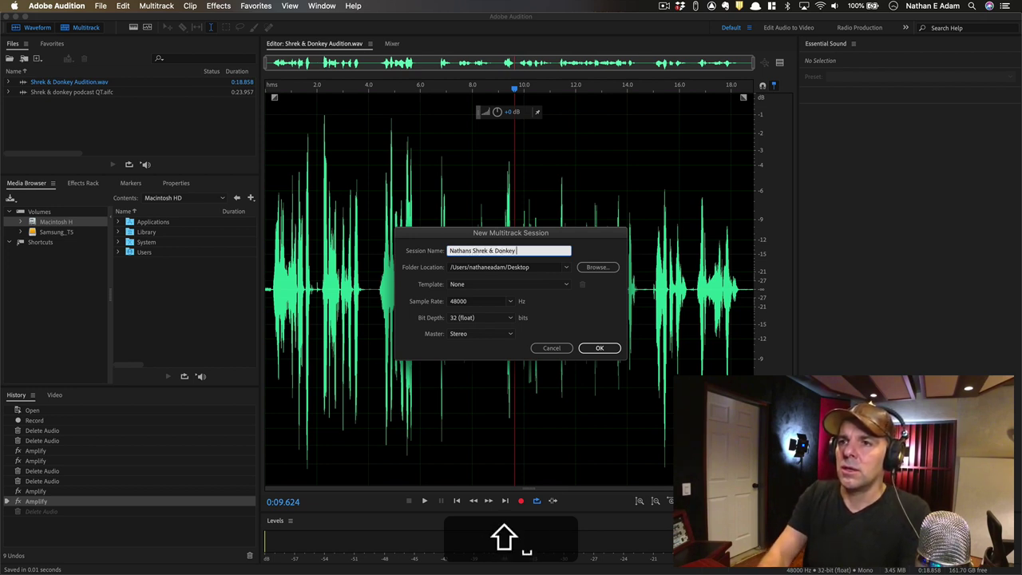
text( Podcast)
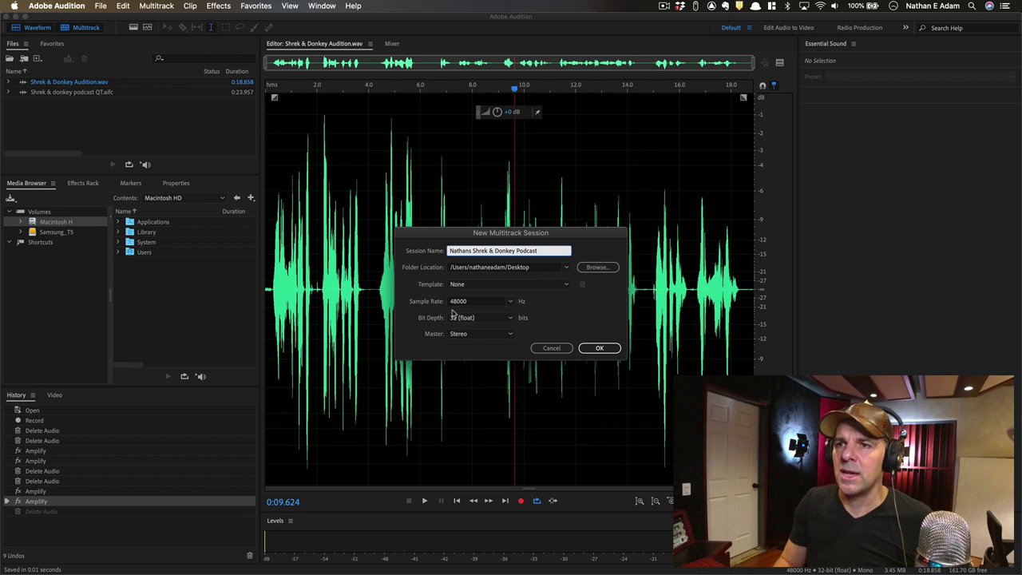
- Create the session on the Desktop with no template, 48000 Hz sample rate, 32 (float) bit depth and a Stereo master
click(485, 320)
click(507, 329)
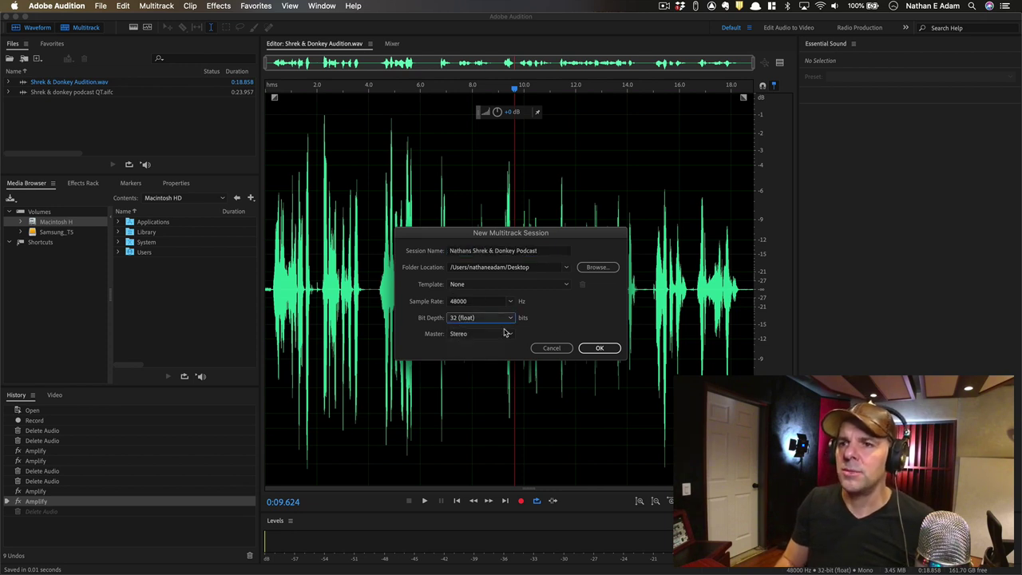
click(562, 288)
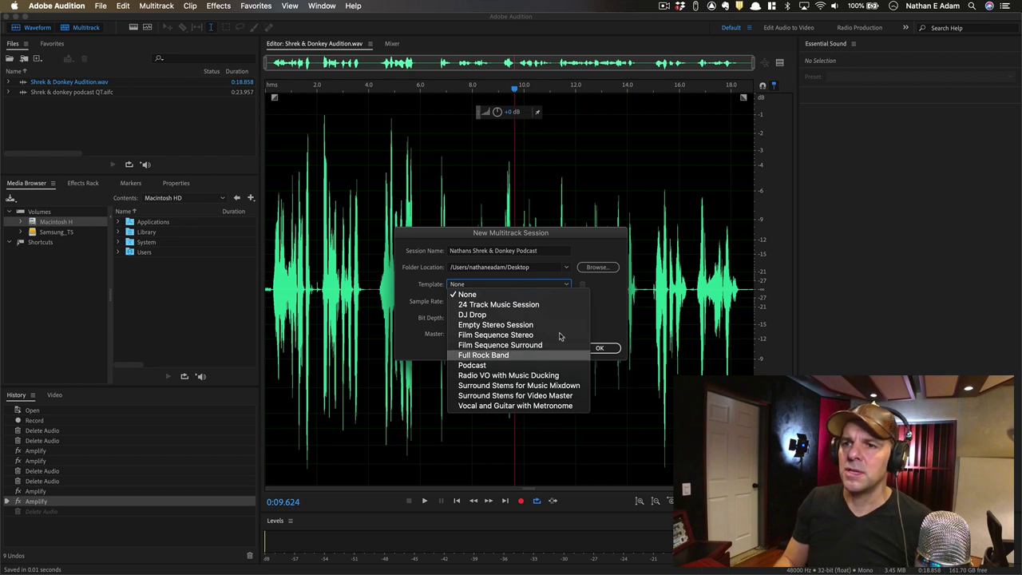
click(611, 321)
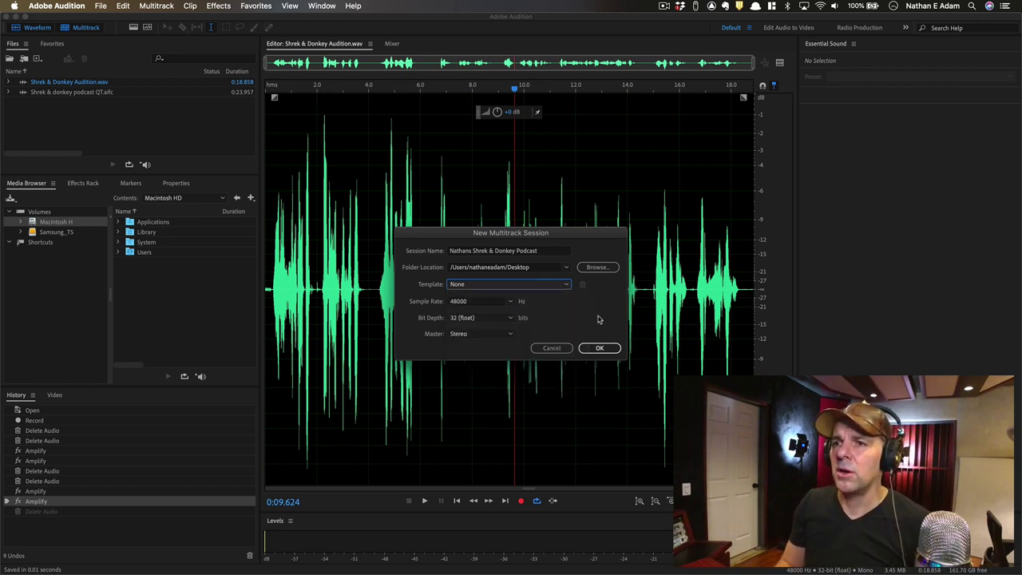
click(602, 348)
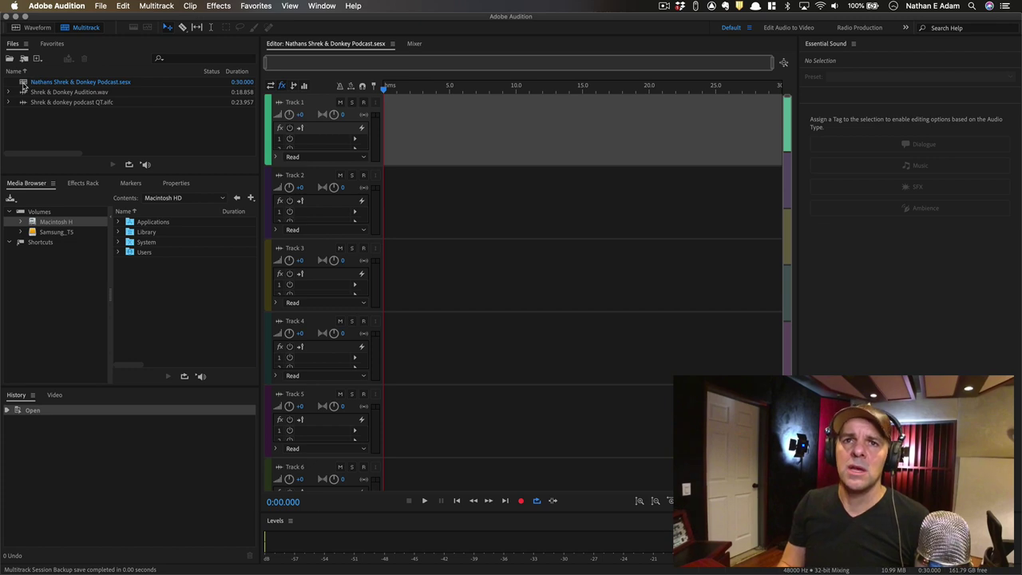
- Look over the session file, the WAV and the AIFC recording in the project's file list, and save the multitrack session
click(58, 85)
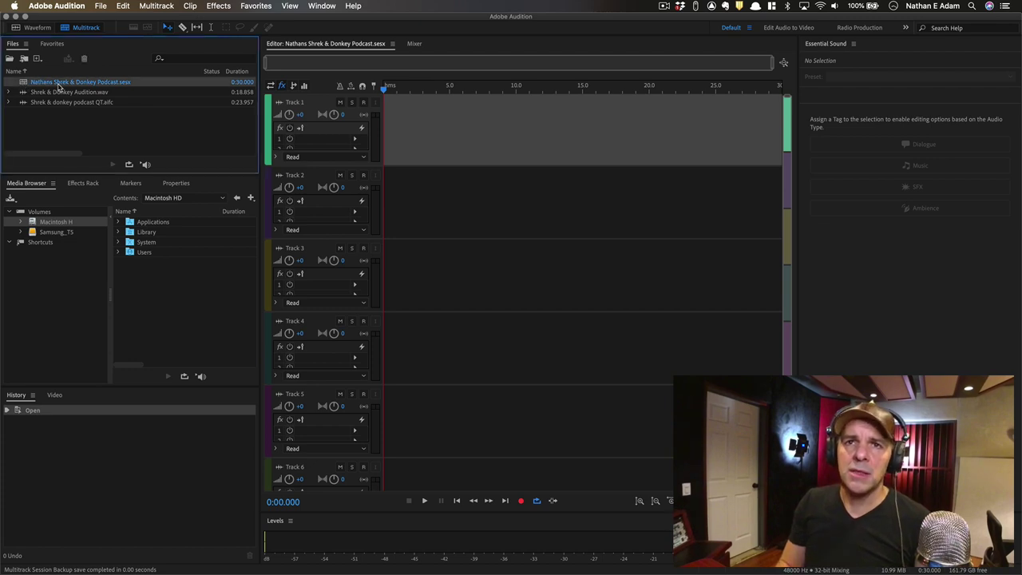
click(106, 93)
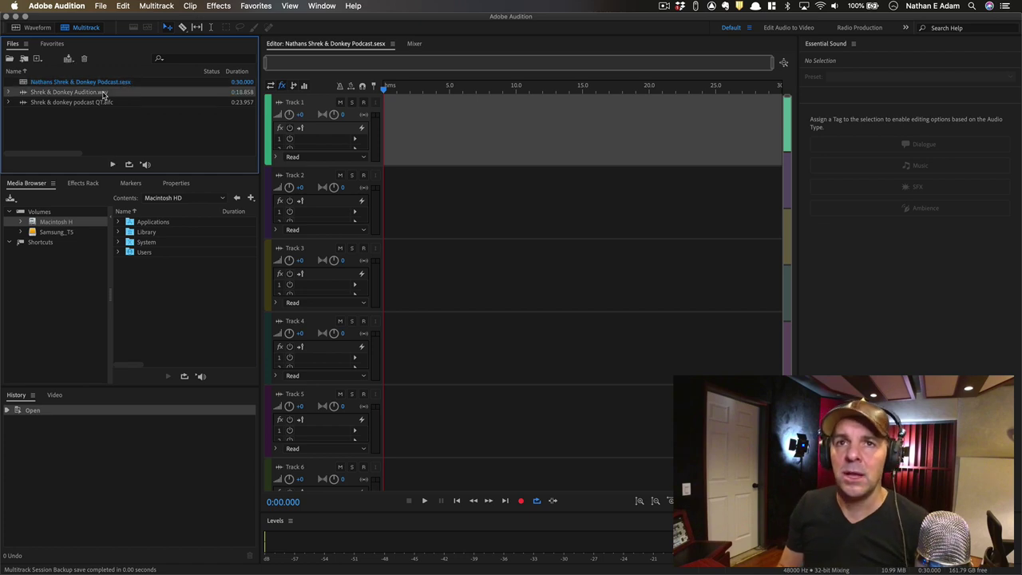
click(102, 105)
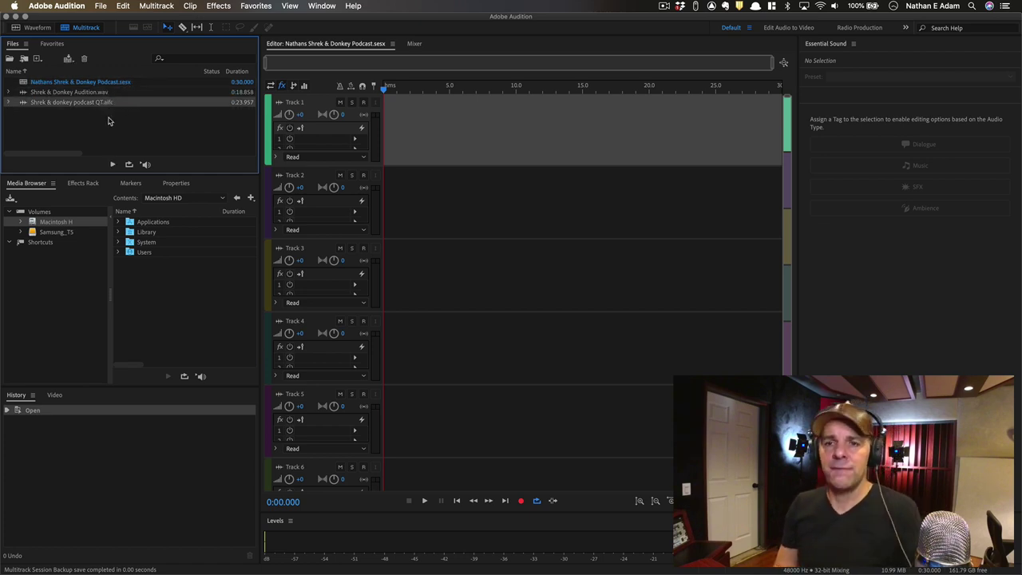
key(super+s)
- Switch to Finder, open the Desktop folder in list view, and expand the new podcast session folder
key(super+Tab)
key(super+Tab)
key(super+Tab)
key(super+Tab)
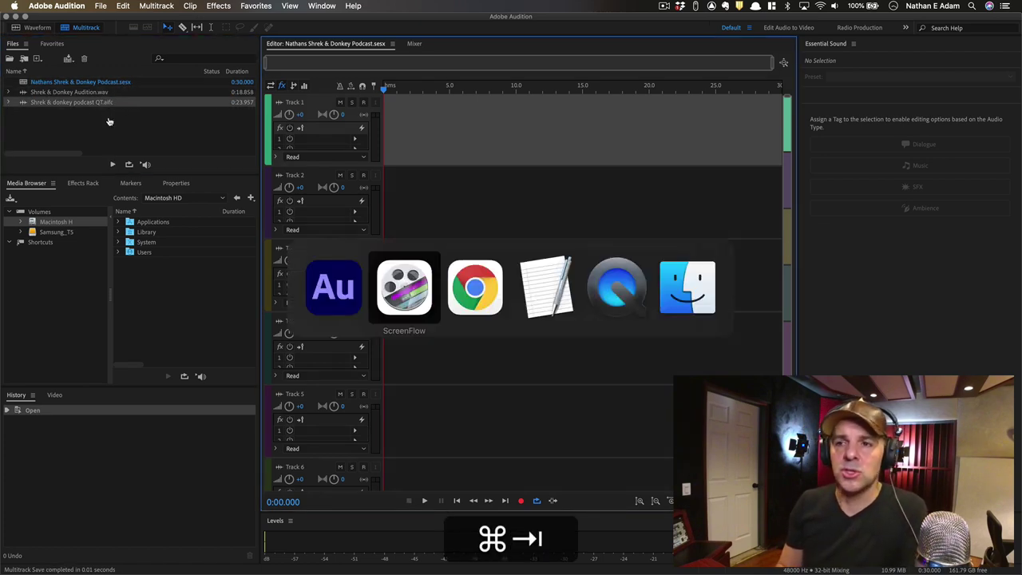
key(super+Tab)
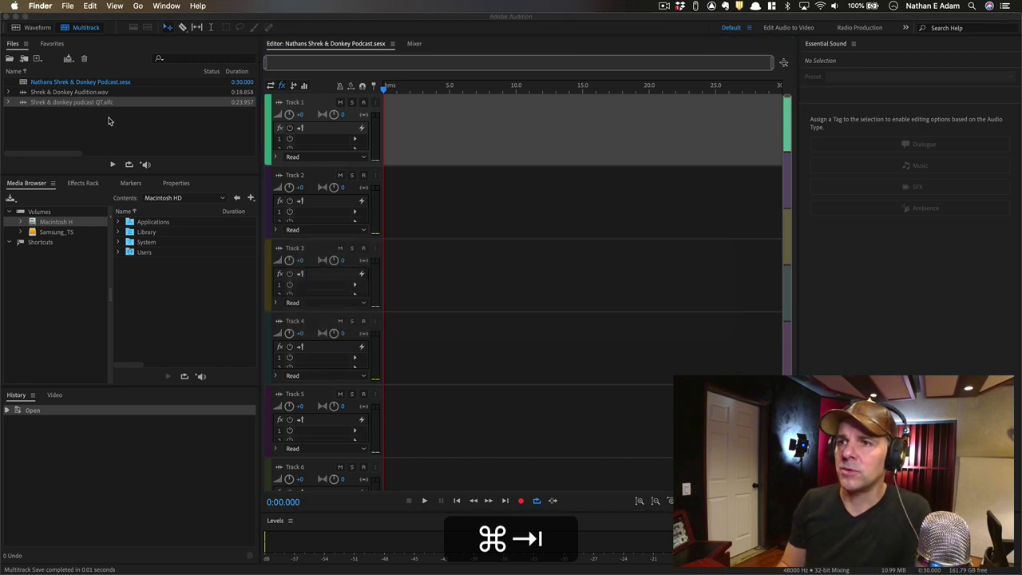
key(shift+super+d)
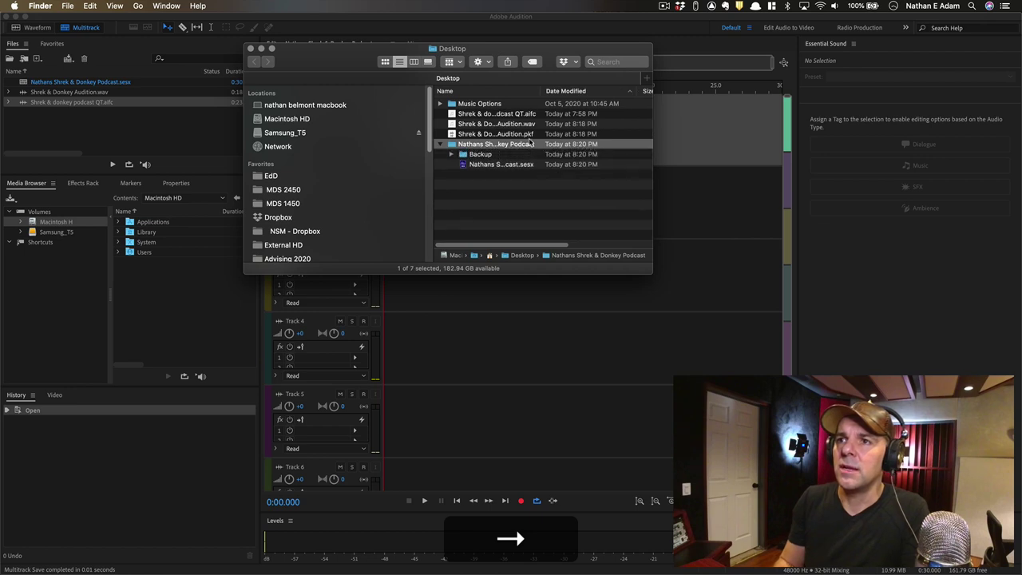
key(super+2)
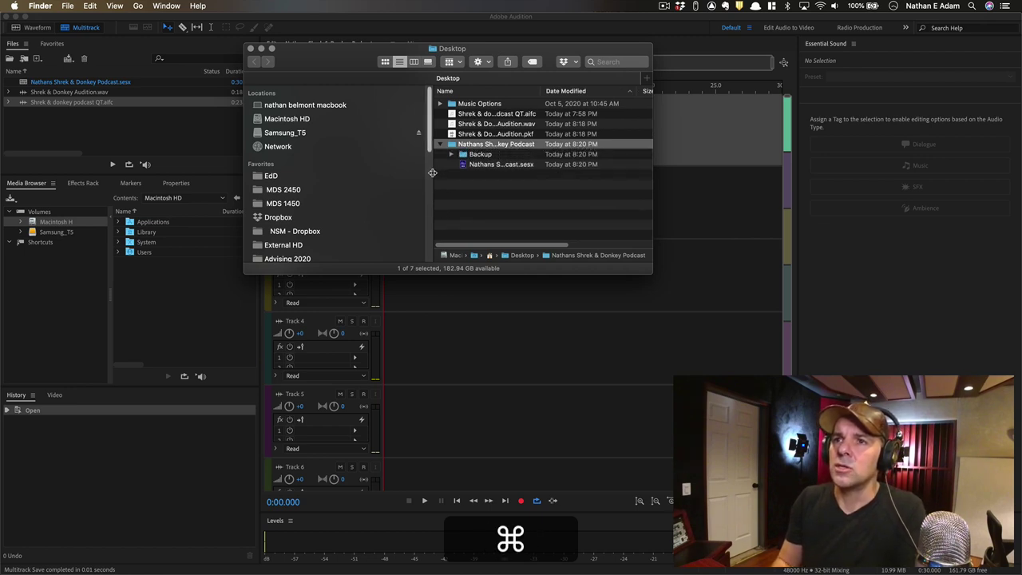
- Narrow the sidebar, widen the name column and enlarge the Finder window so the full file names can be read
drag(429, 175, 345, 174)
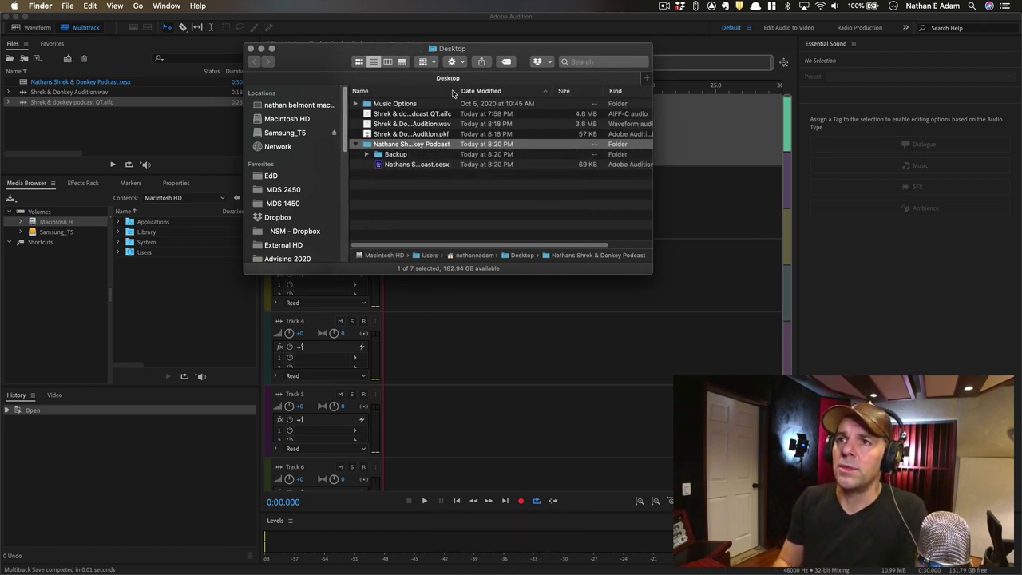
drag(455, 91, 559, 95)
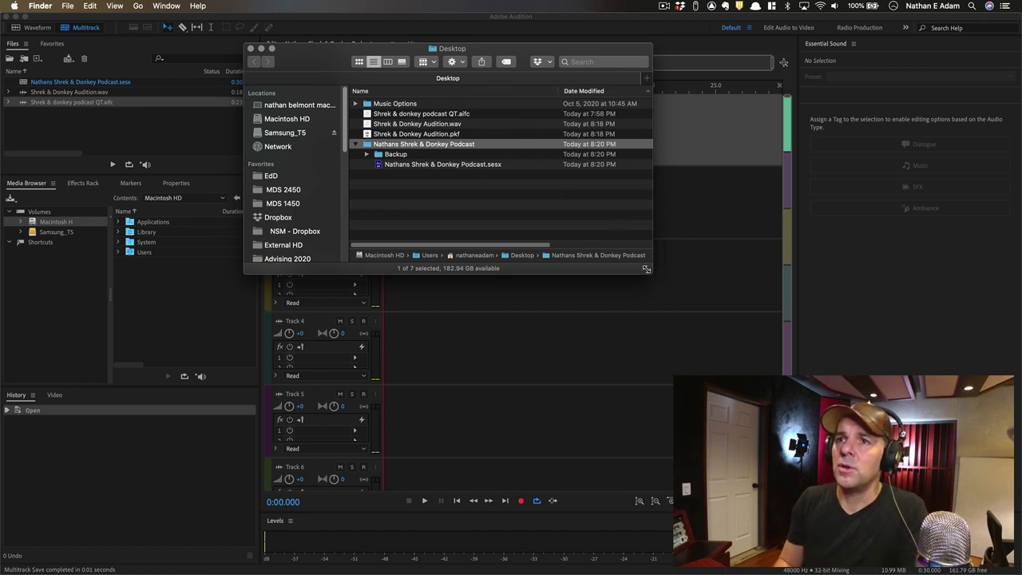
drag(646, 269, 736, 351)
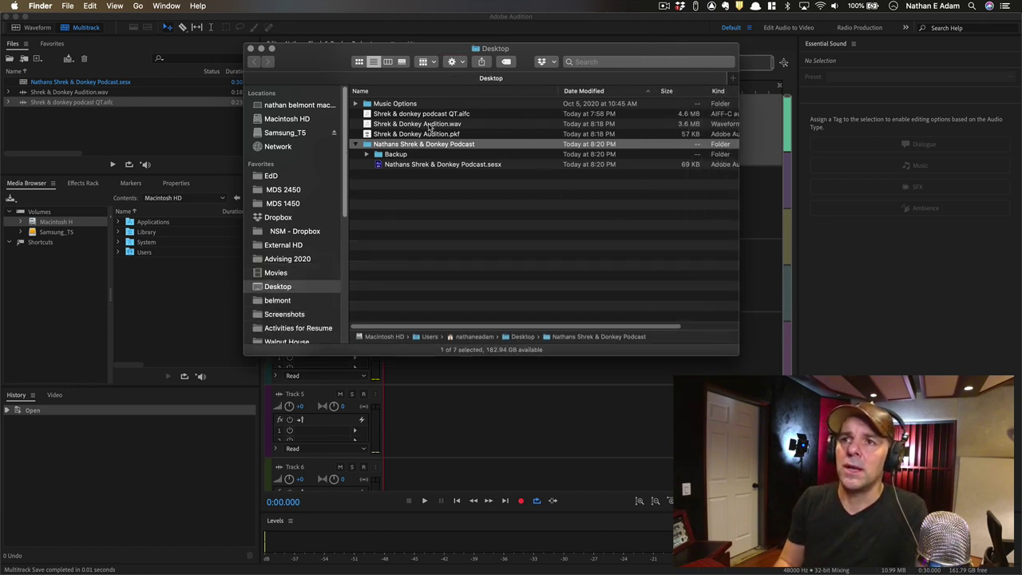
- Move the AIFC recording, the Shrek & Donkey Audition WAV and its PKF file into the podcast session folder
click(429, 125)
click(444, 137)
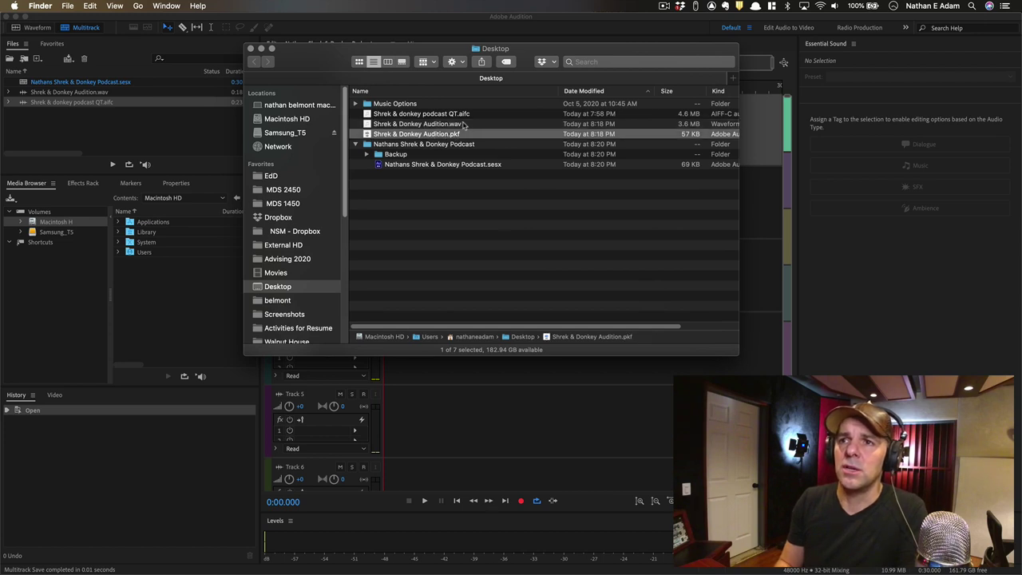
click(456, 115)
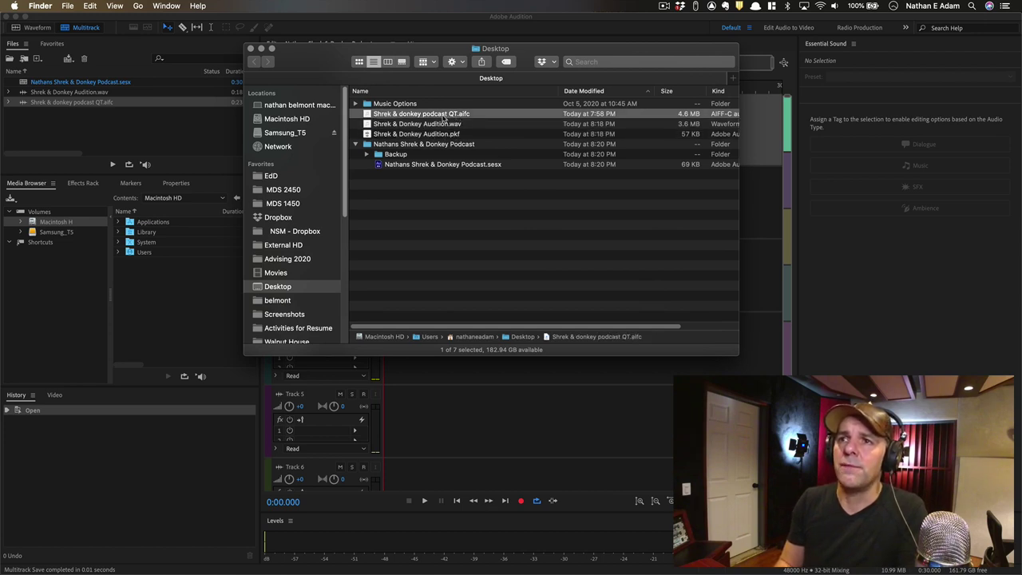
shift+click(388, 135)
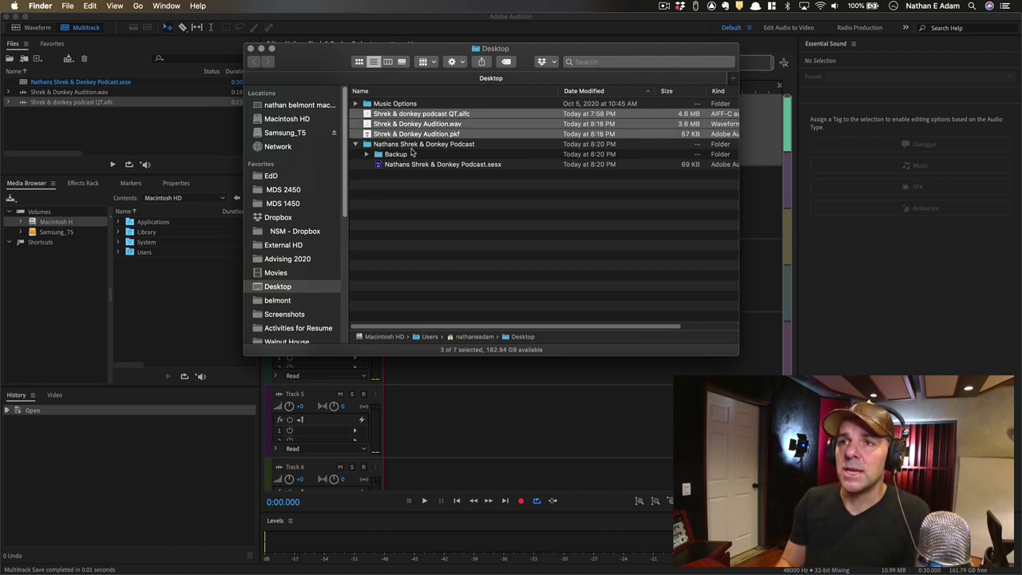
drag(401, 136, 400, 147)
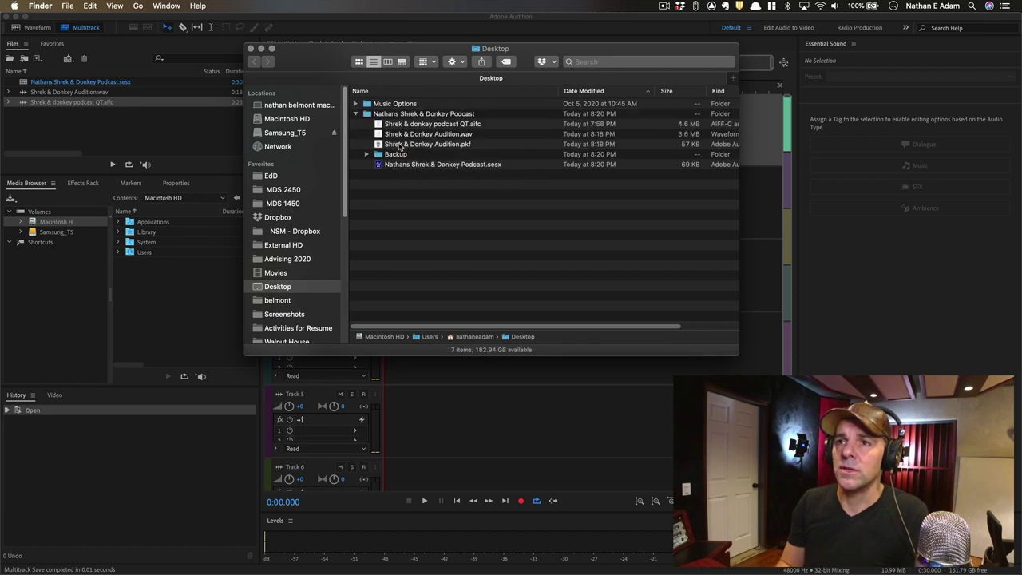
- Switch to Adobe Audition, save the multitrack session and select the AIFC recording in the project's file list
click(412, 28)
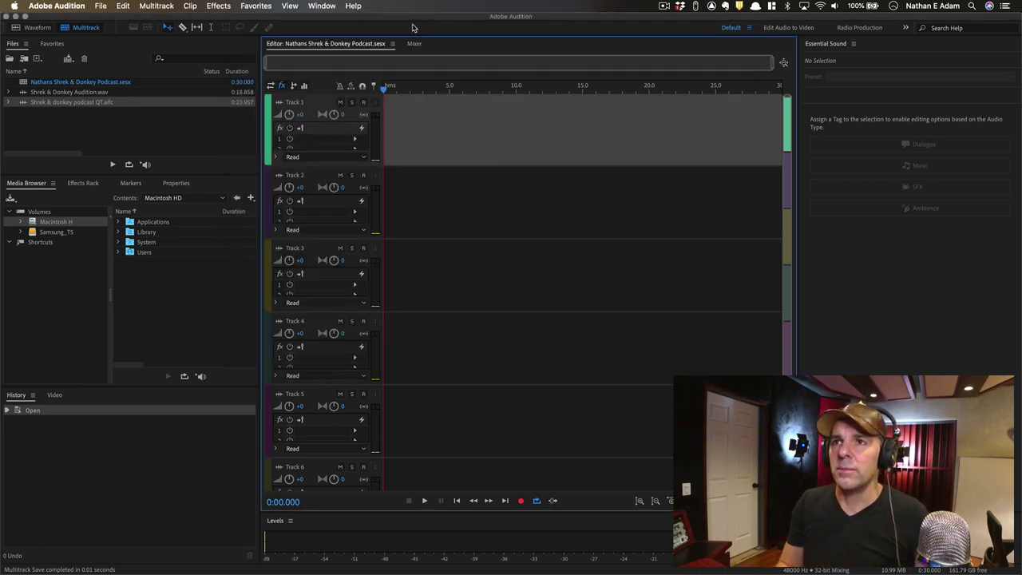
key(super+s)
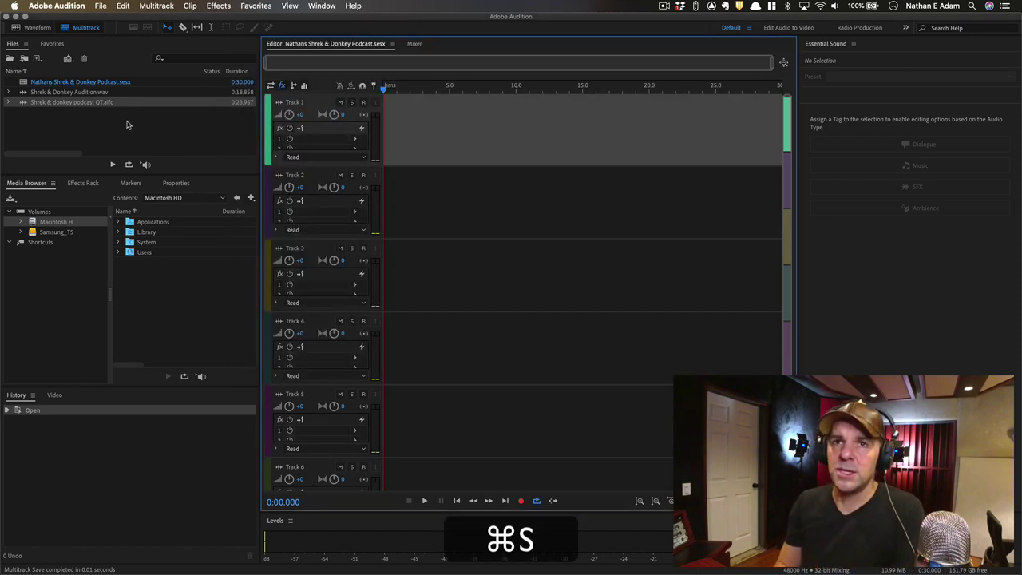
click(72, 103)
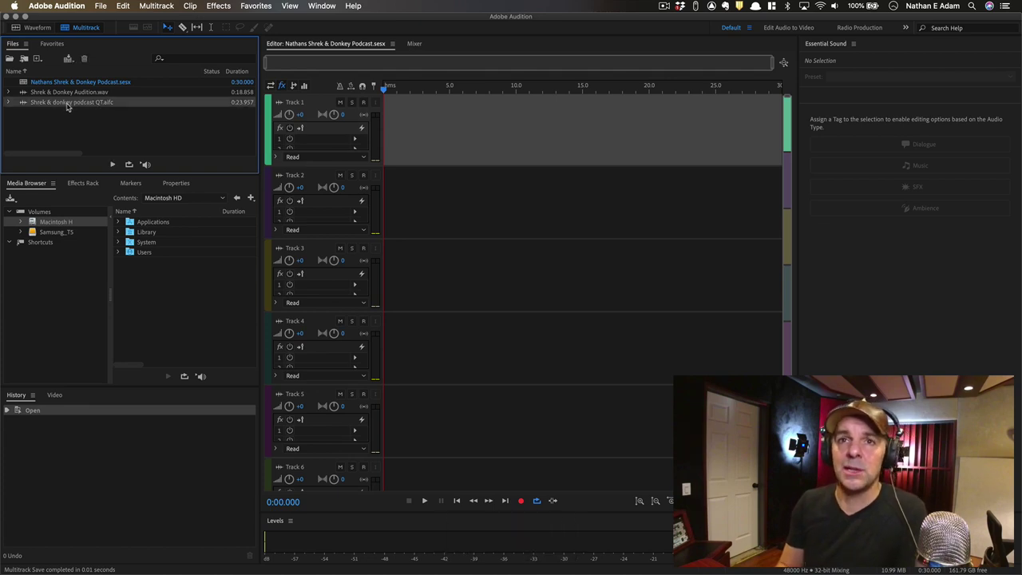
- Check the podcast session folder's contents in Finder, and return to Adobe Audition to save the session
key(super+Tab)
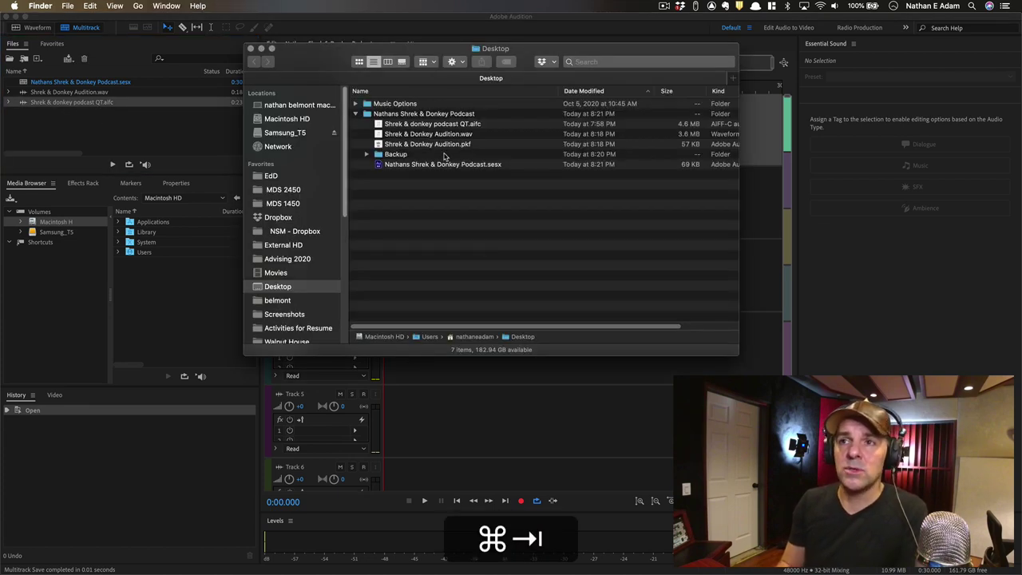
key(super+Tab)
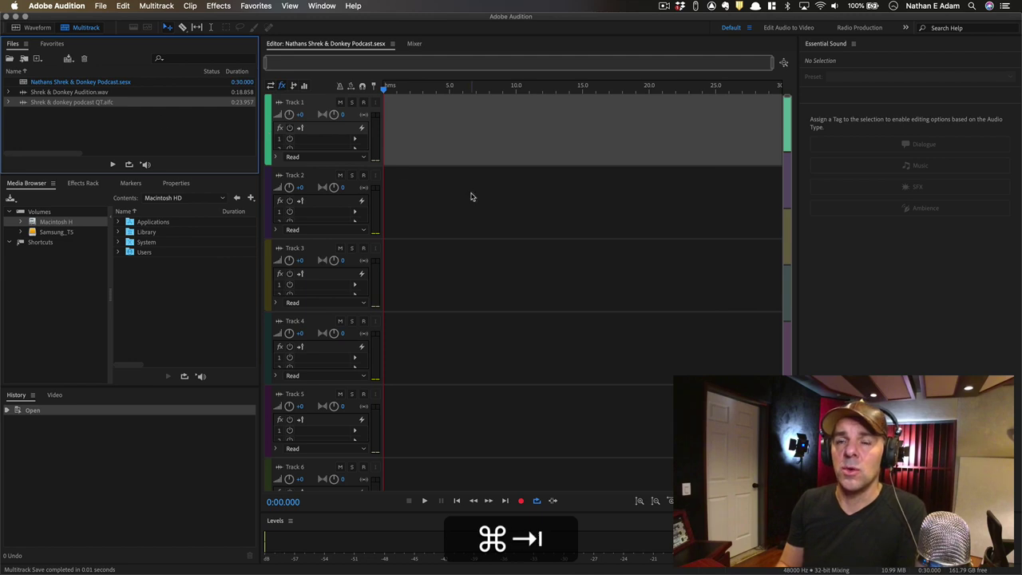
key(super+Tab)
click(401, 114)
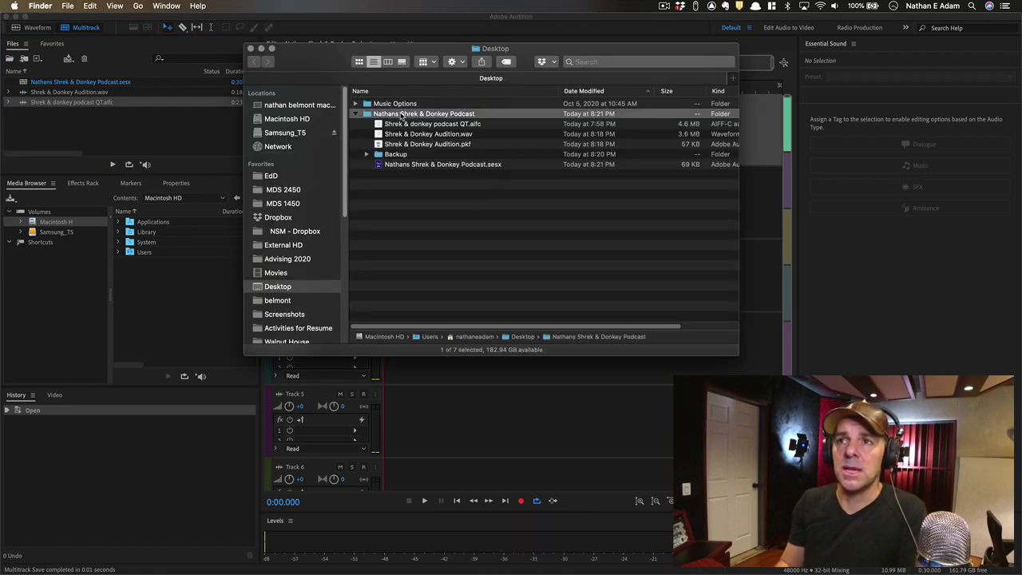
key(Left)
key(Right)
click(462, 164)
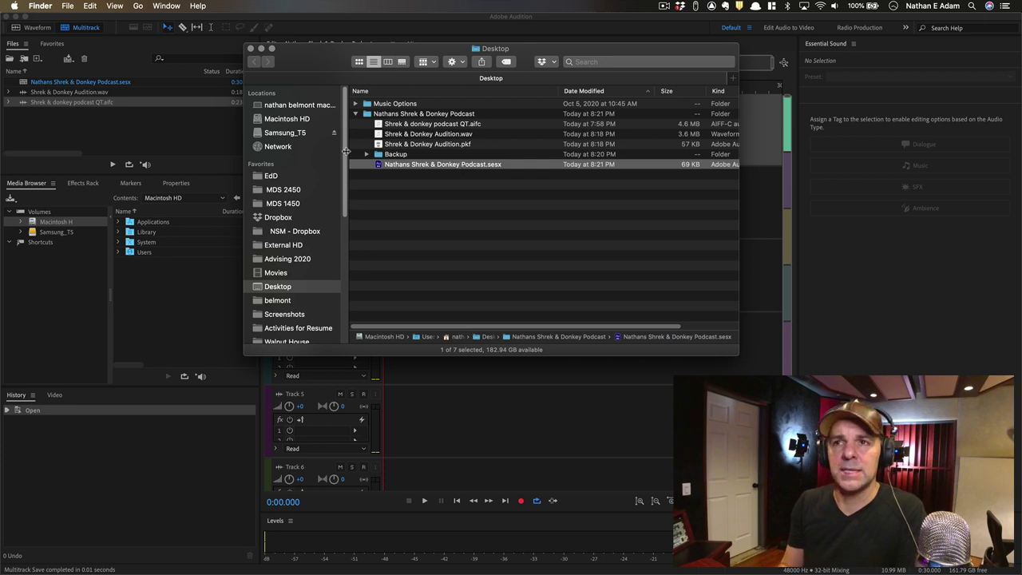
click(450, 32)
key(super+s)
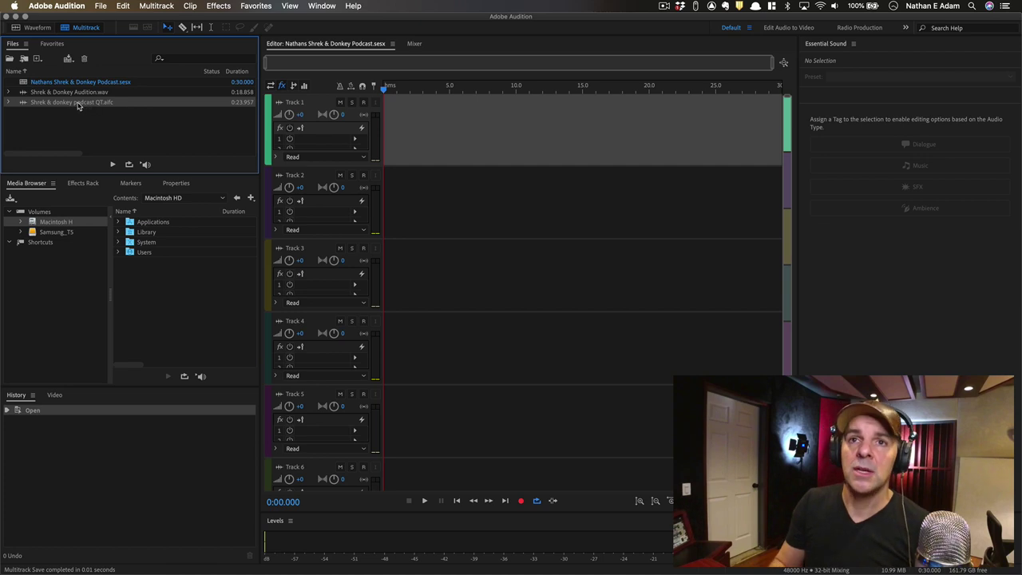
- Place the AIFC recording on Track 1 at about 1 s and the Shrek & Donkey Audition WAV on Track 2 at about 2 s
drag(78, 106, 398, 142)
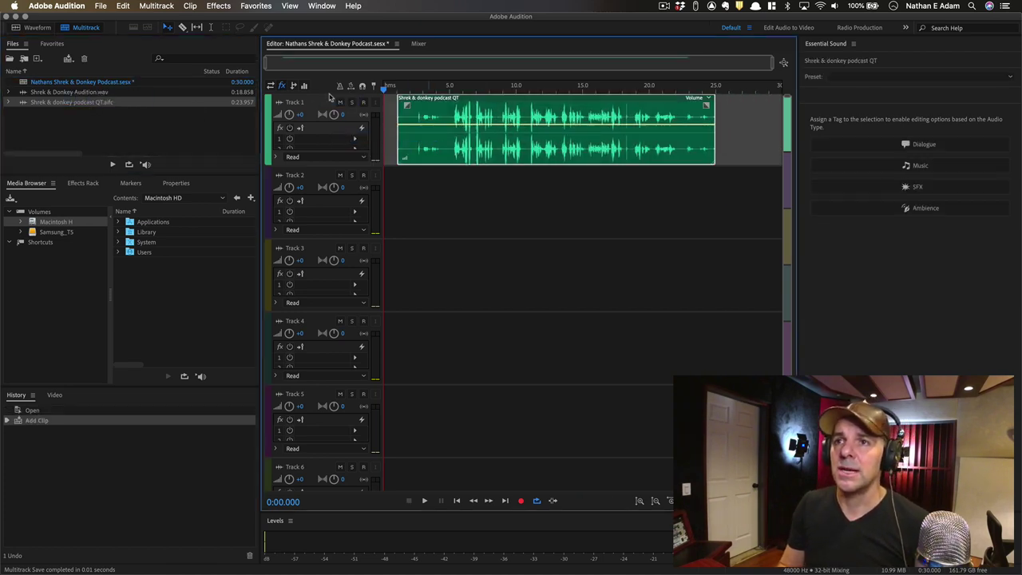
click(67, 93)
drag(67, 93, 413, 209)
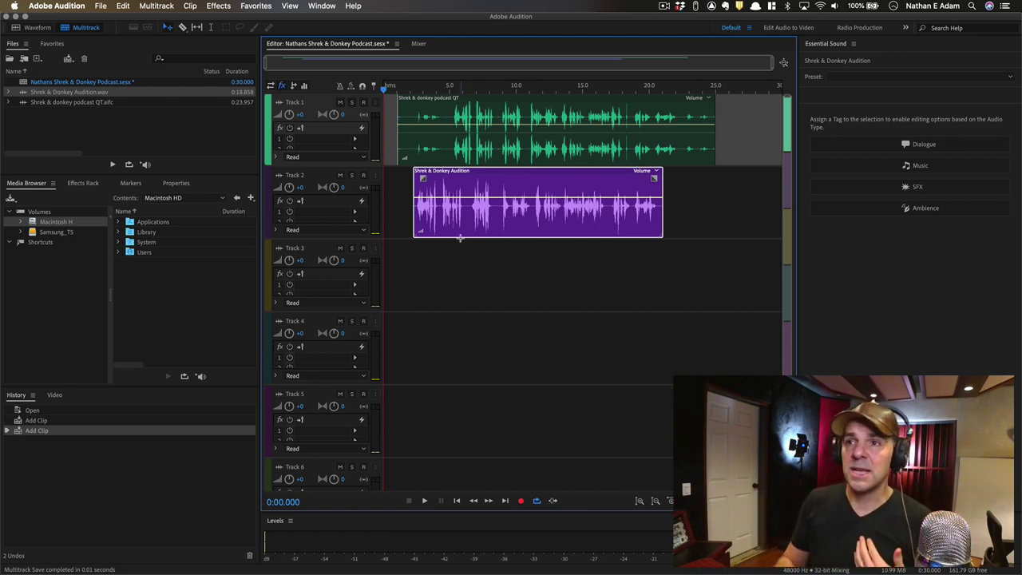
- Move the Track 1 clip to the start of the session and the Track 2 clip to about 4.3 s
drag(425, 221, 439, 216)
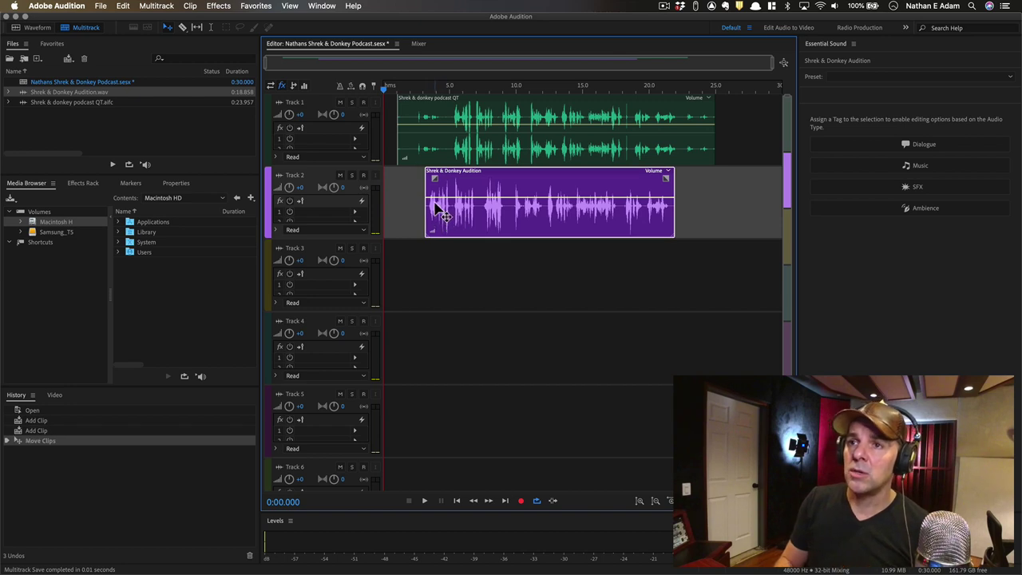
key(=)
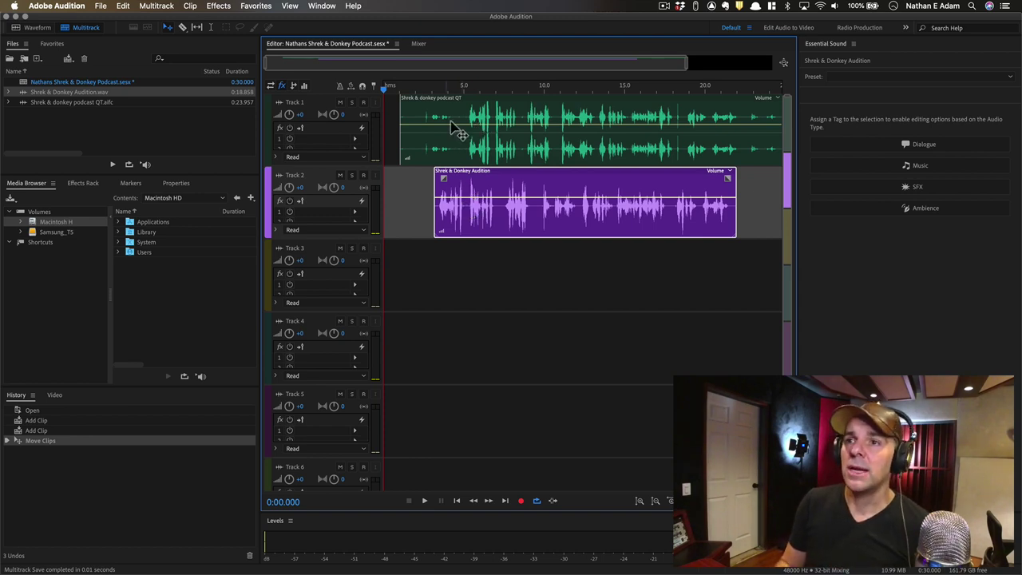
drag(463, 148, 445, 141)
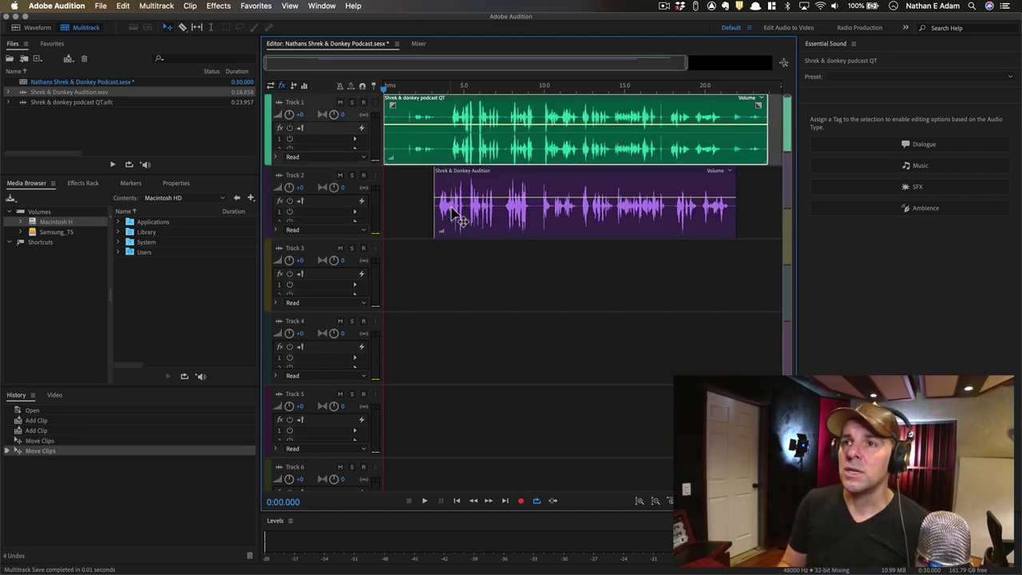
drag(452, 208, 479, 222)
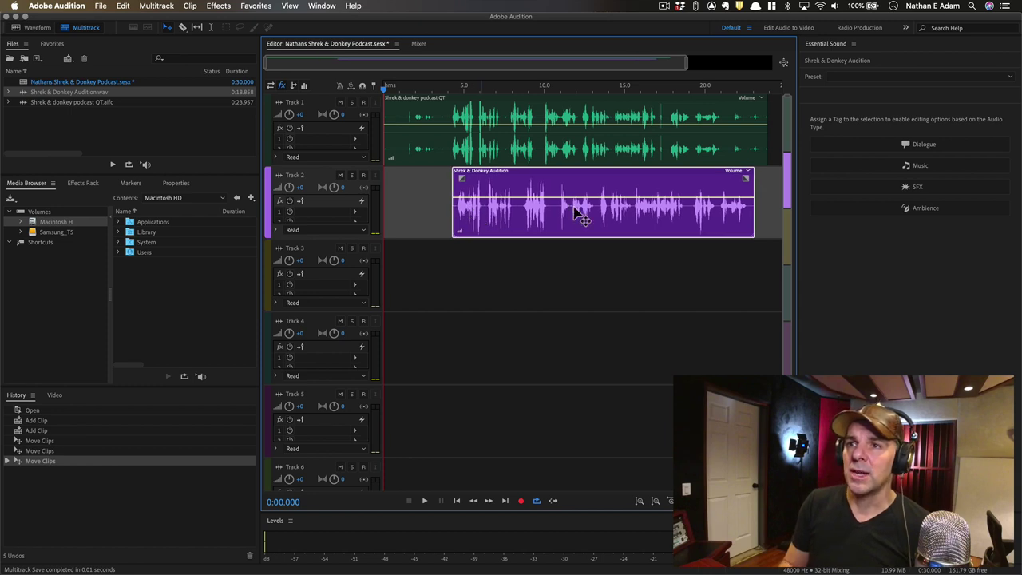
- Examine the waveforms of both clips up close and play the session from about 7.7 s
click(472, 147)
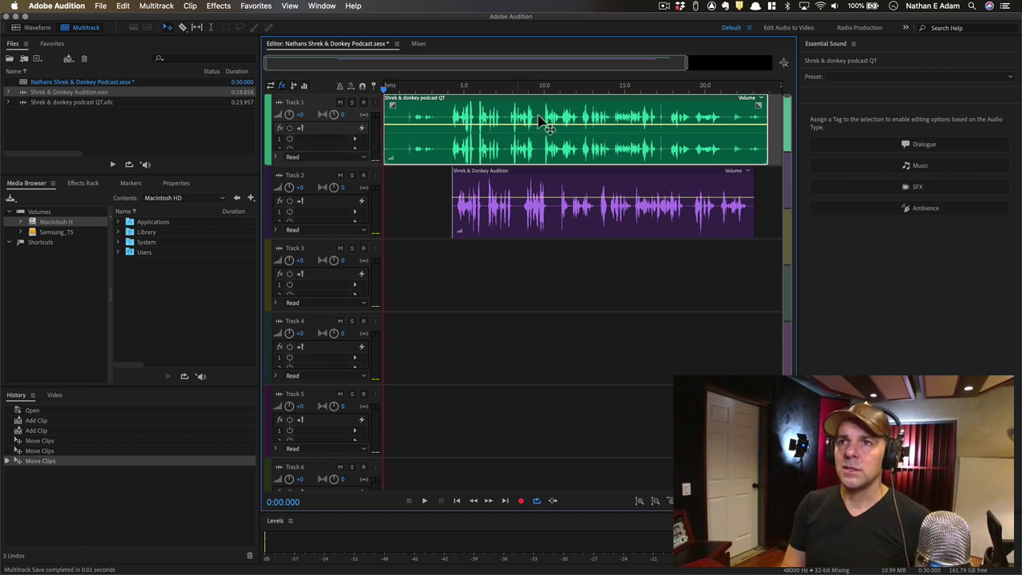
key(=)
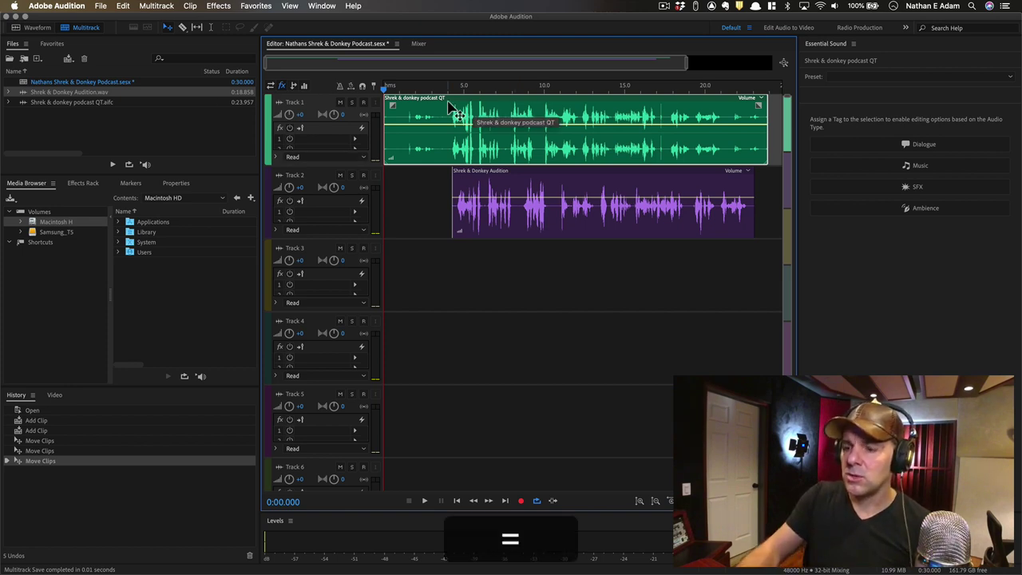
key(minus)
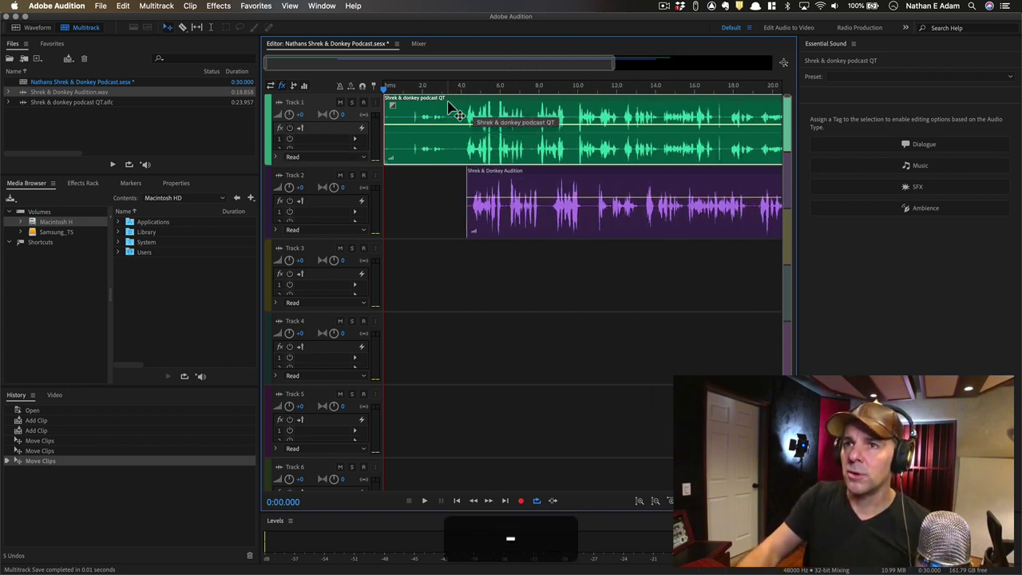
click(515, 89)
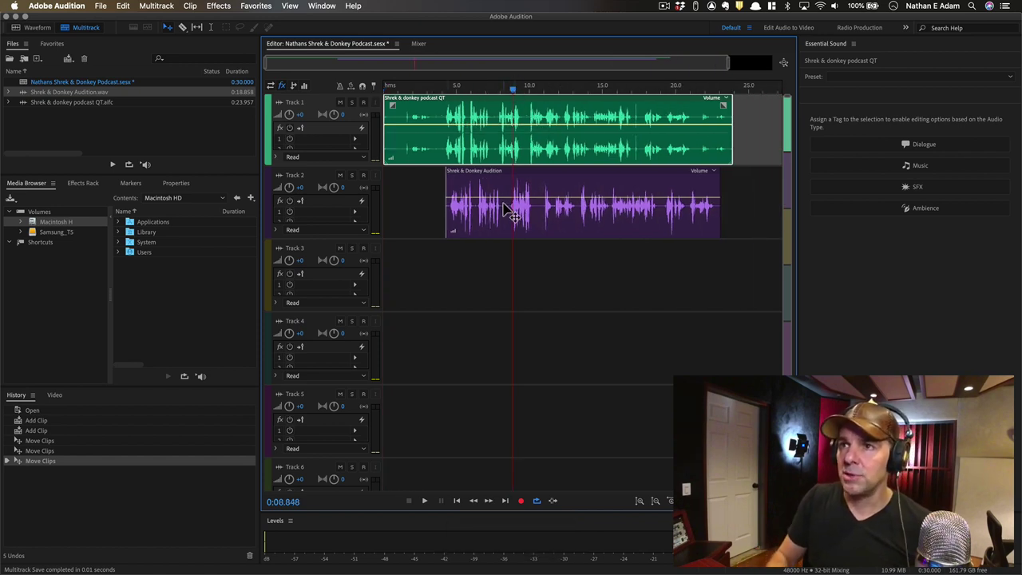
key(=)
key(=)
key(=)
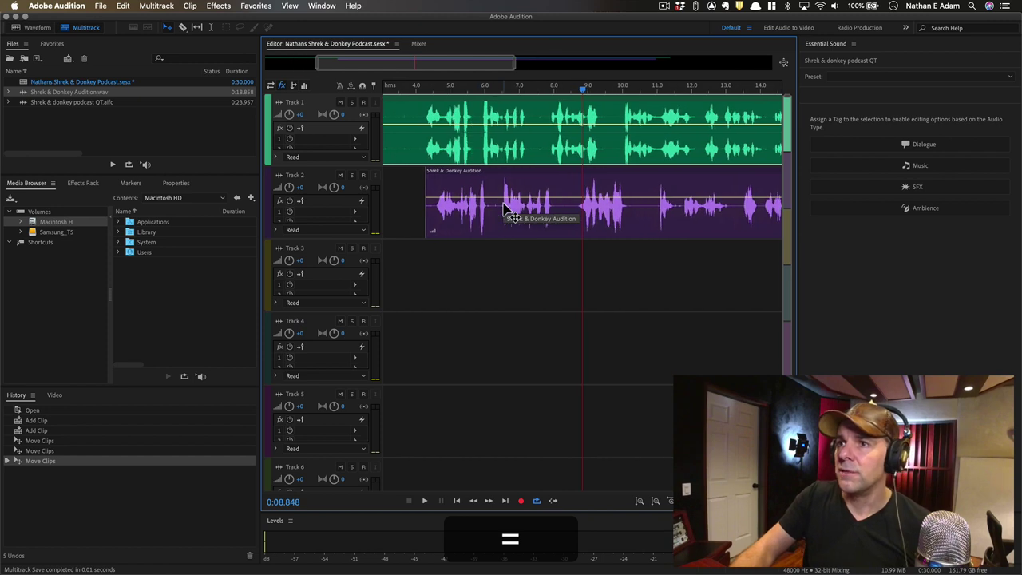
key(=)
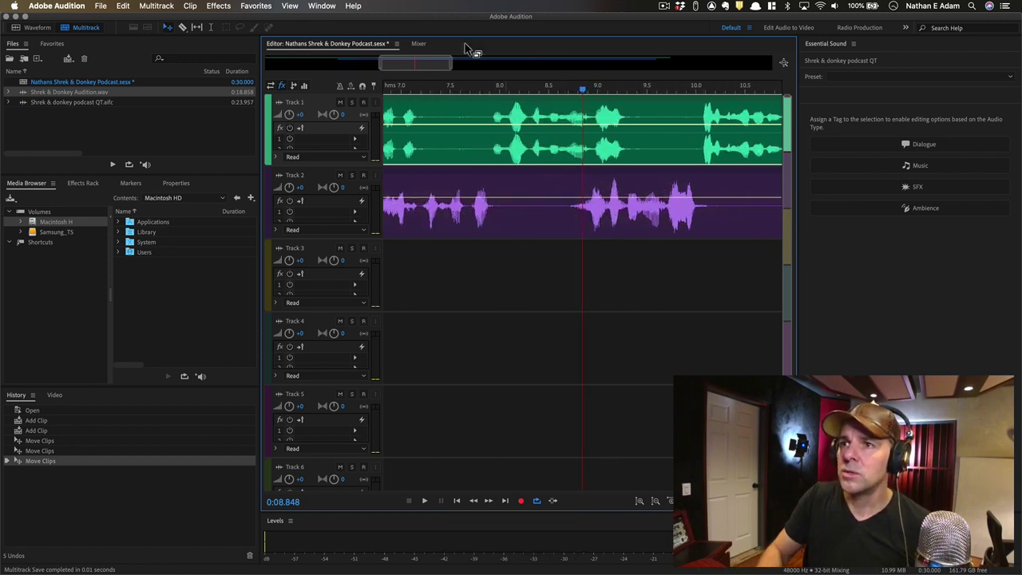
click(475, 92)
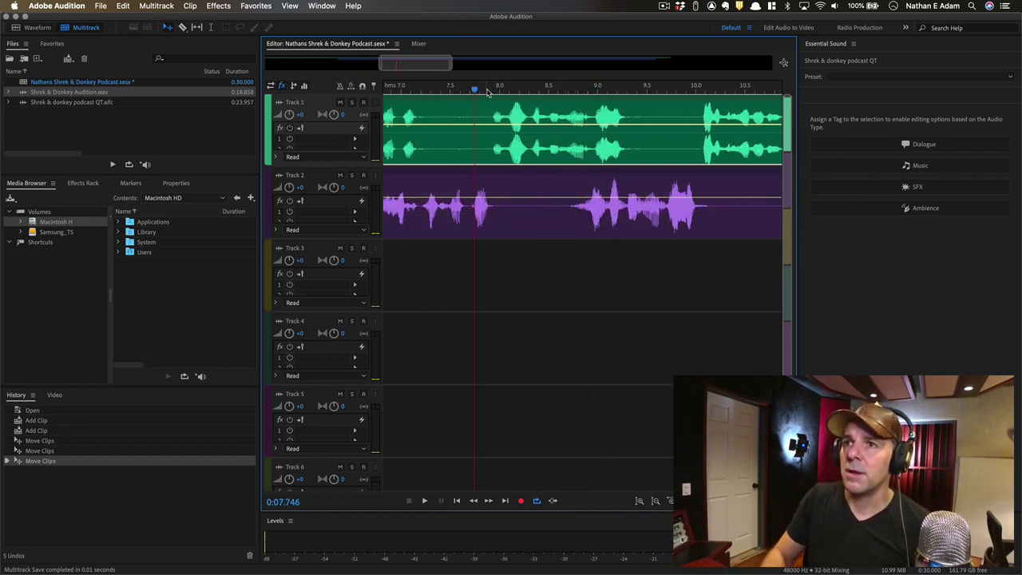
key(space)
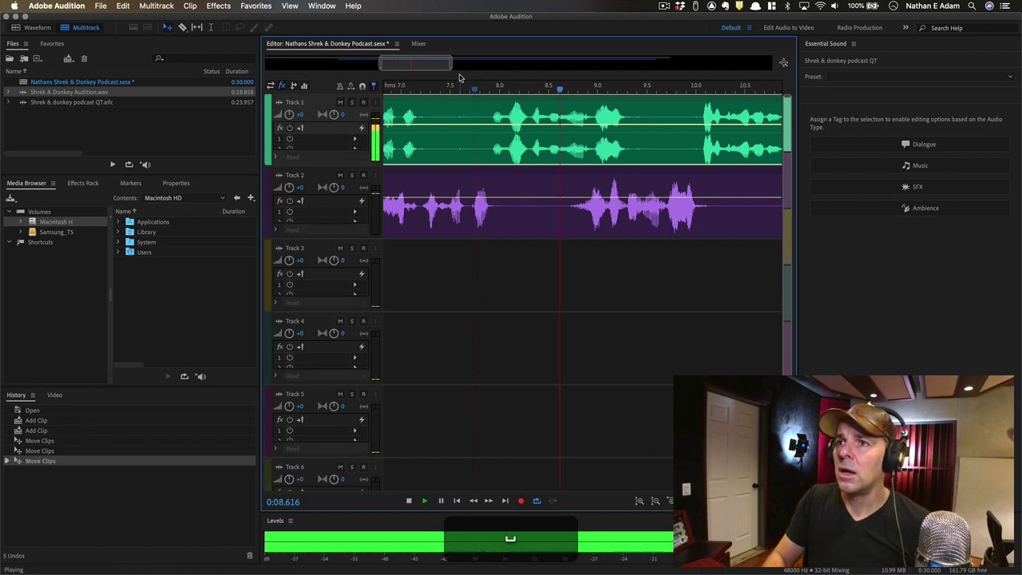
key(space)
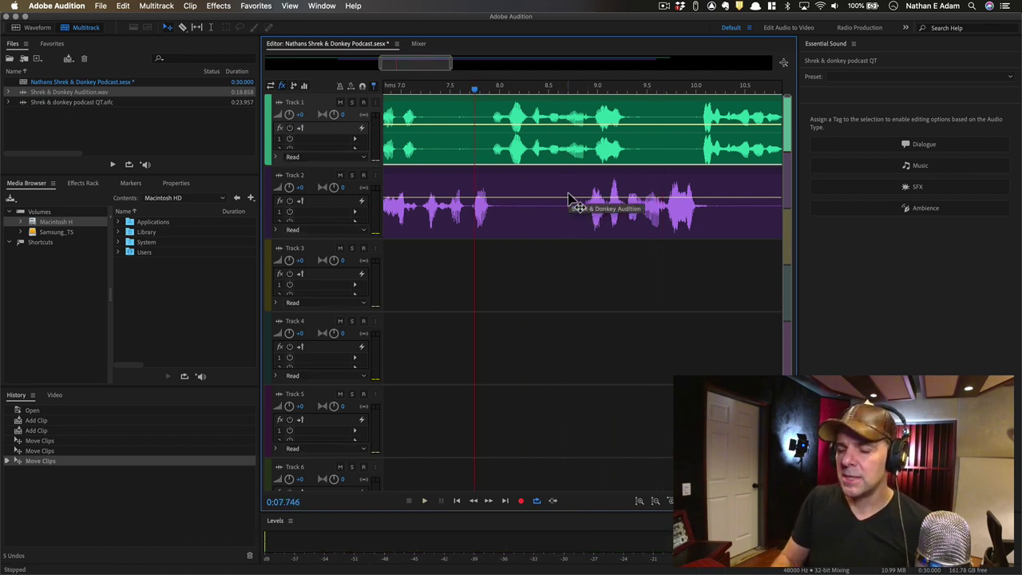
- Zoom the timeline out until both clips fit in view along their full length
key(minus)
key(minus)
key(minus)
key(minus)
key(minus)
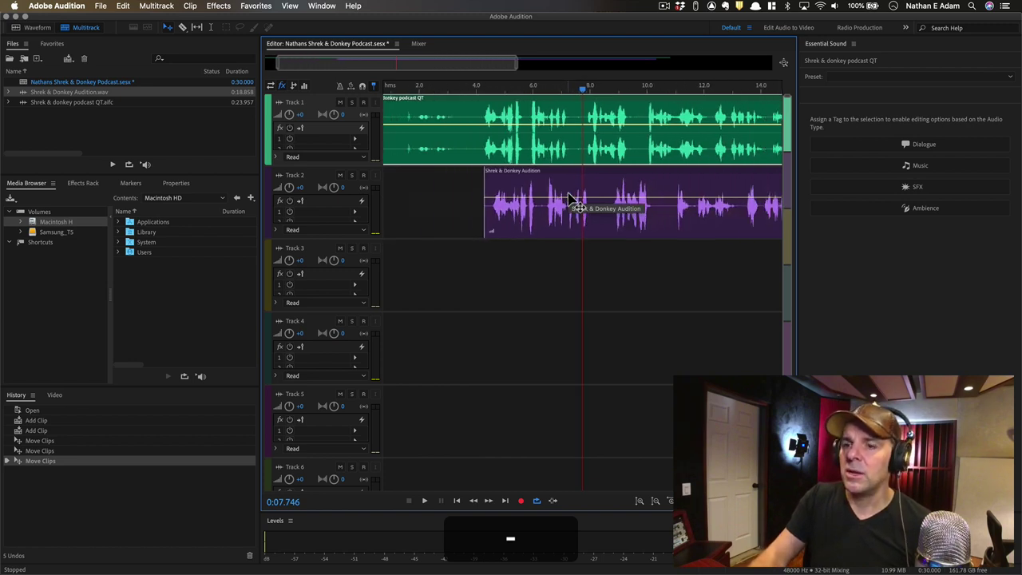
key(minus)
key(minus)
key(minus)
key(equal)
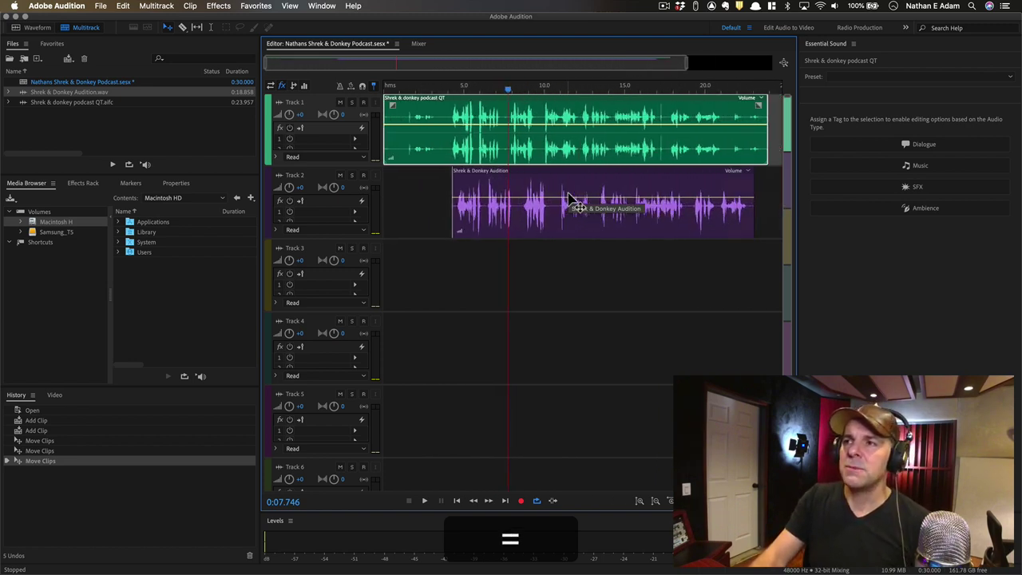
key(minus)
key(equal)
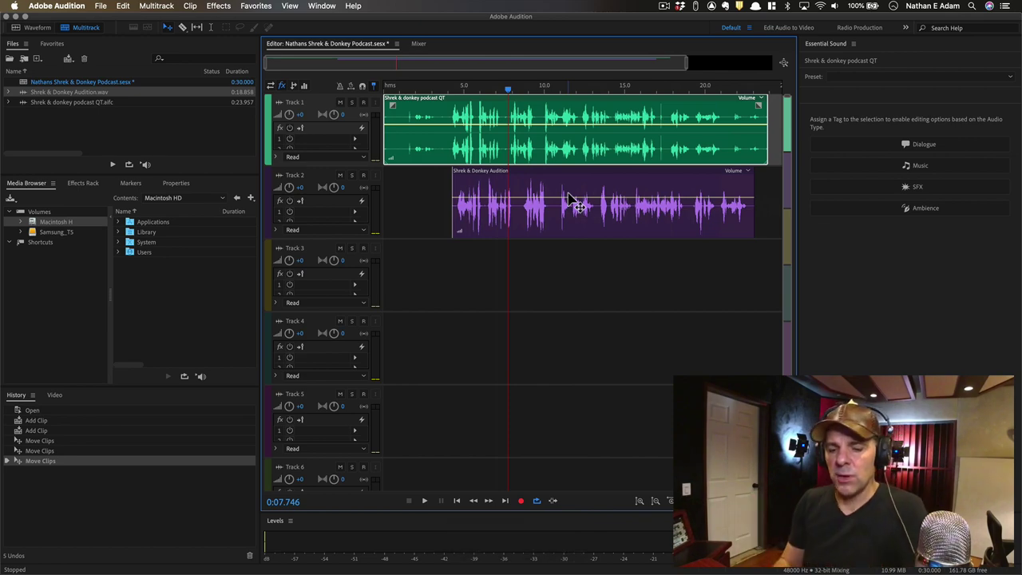
- Try the full-window view of the Editor and the Essential Sound panel, restoring the normal layout each time
key(grave)
key(grave)
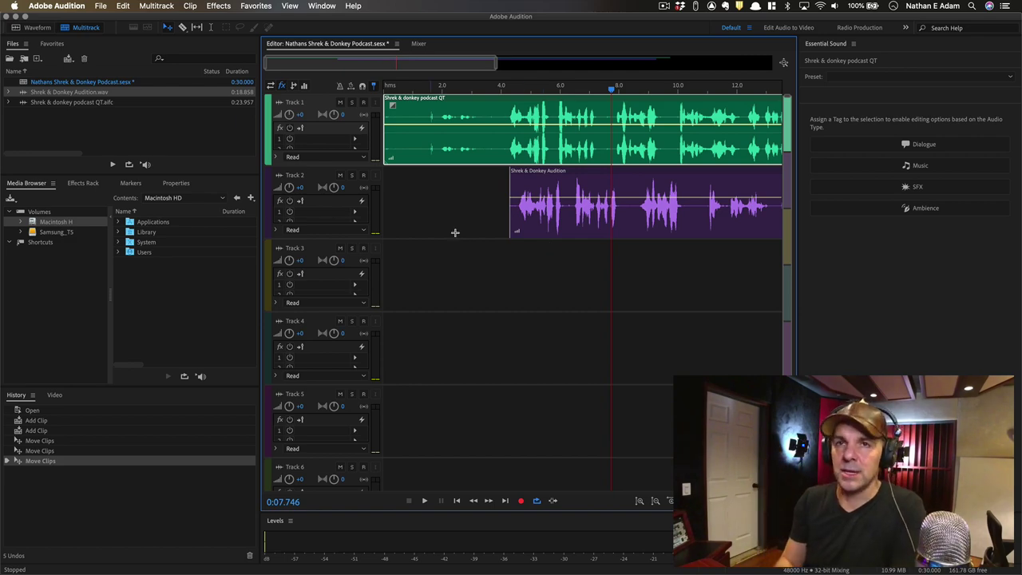
click(859, 272)
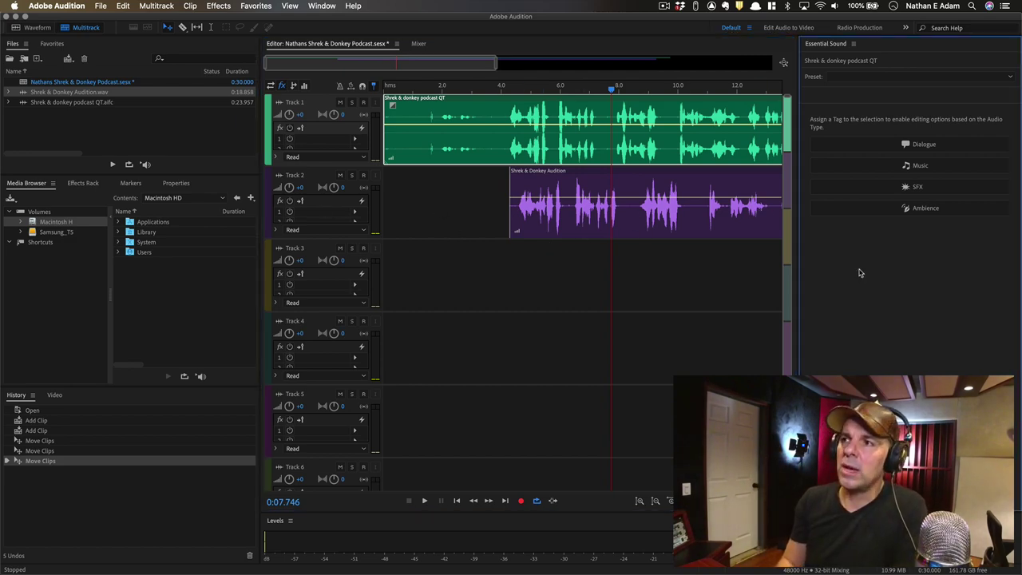
key(grave)
key(grave)
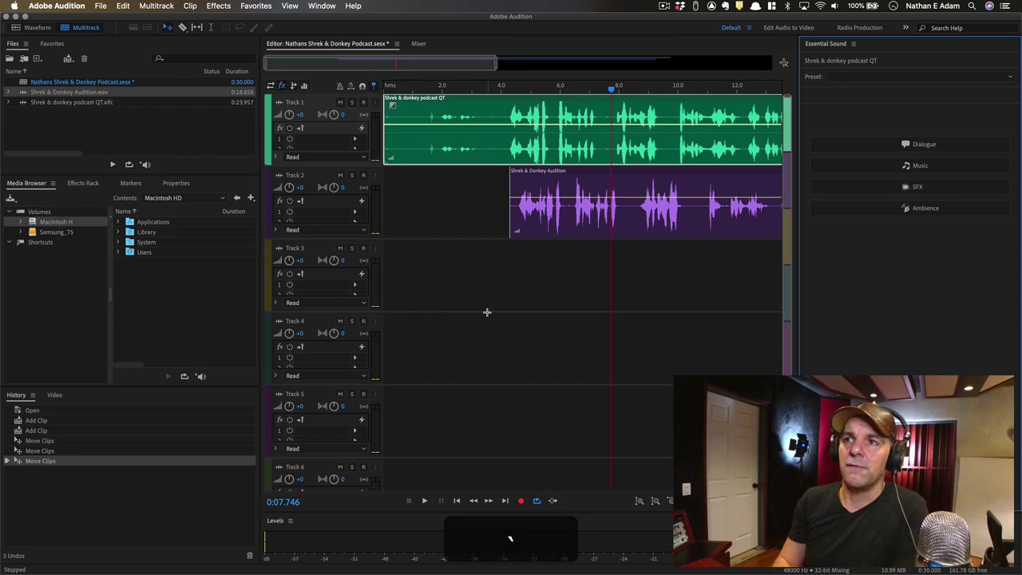
- Maximize the multitrack Editor so it fills the whole application window
key(grave)
key(grave)
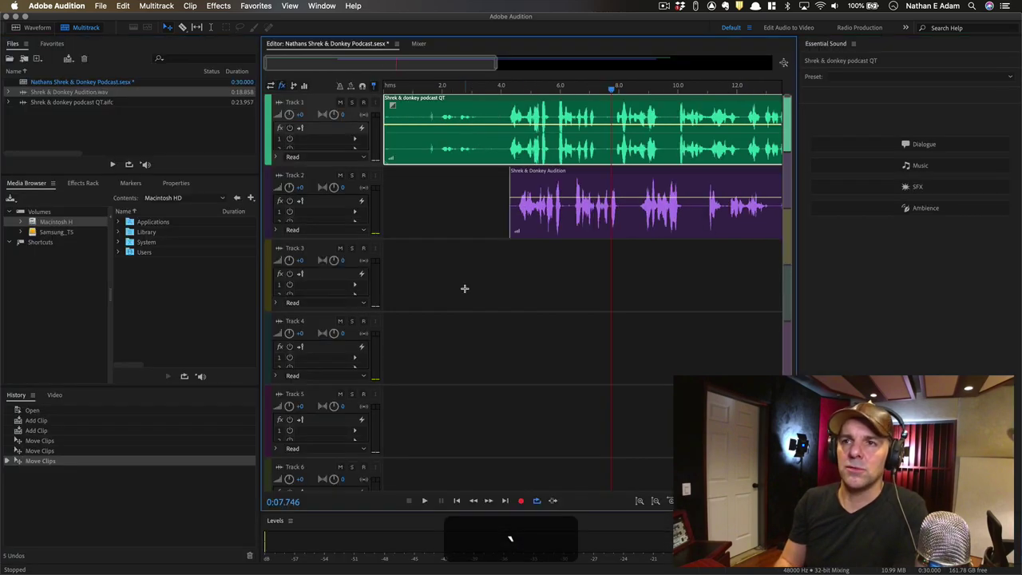
key(grave)
key(grave)
key(grave)
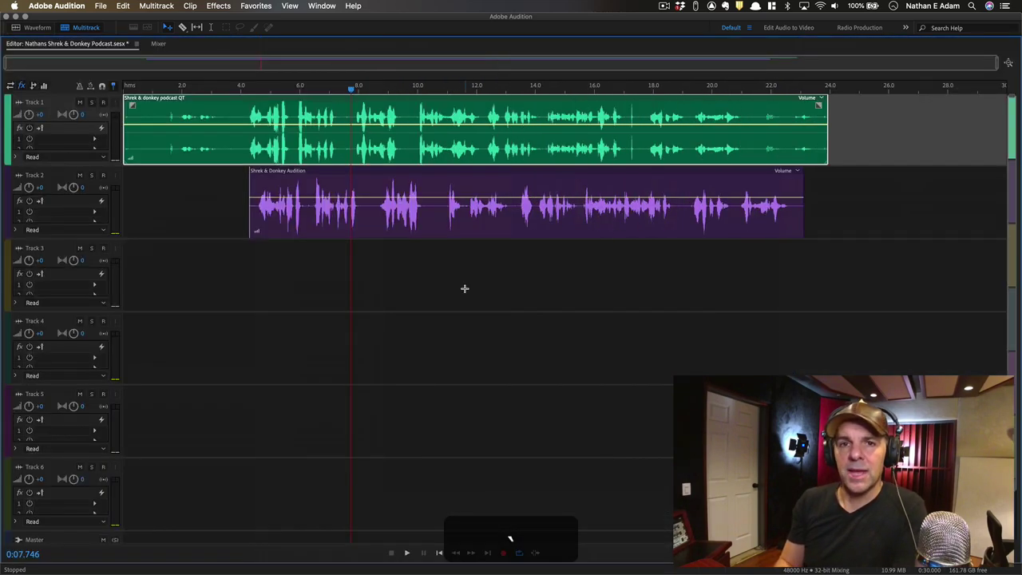
- Try the full-window view of the Files panel, the History panel and the Editor, restoring the normal layout each time
key(grave)
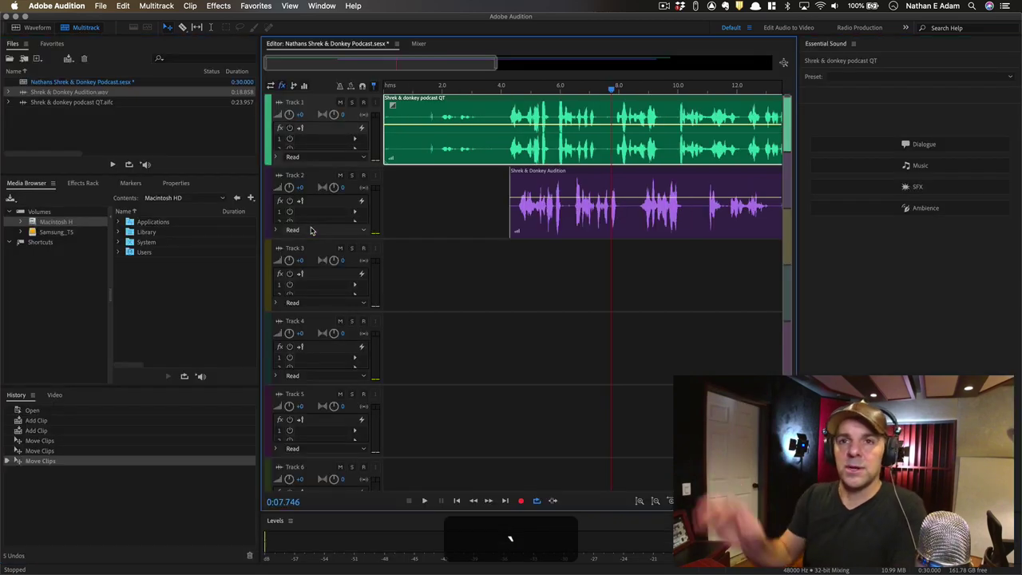
key(grave)
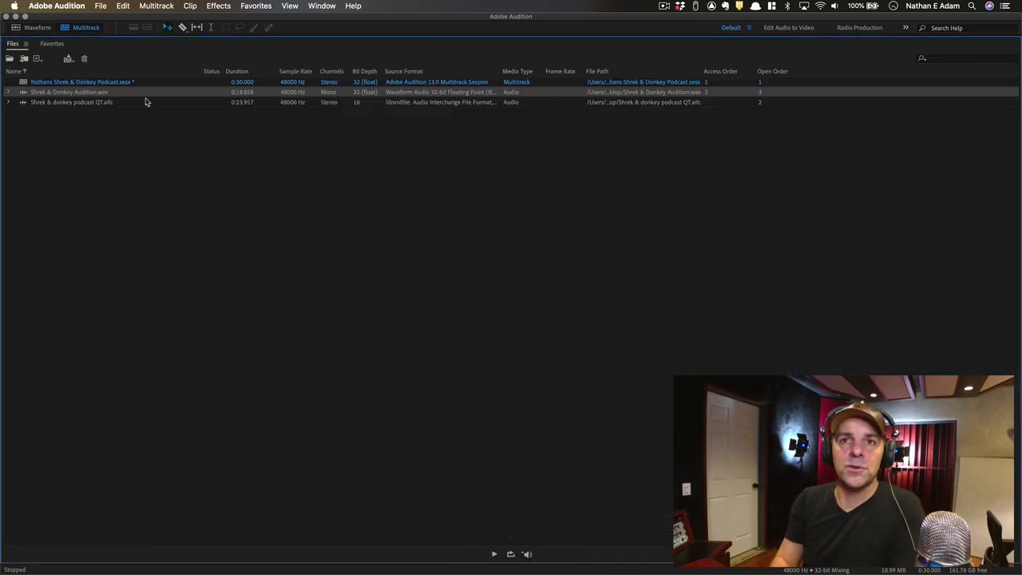
key(grave)
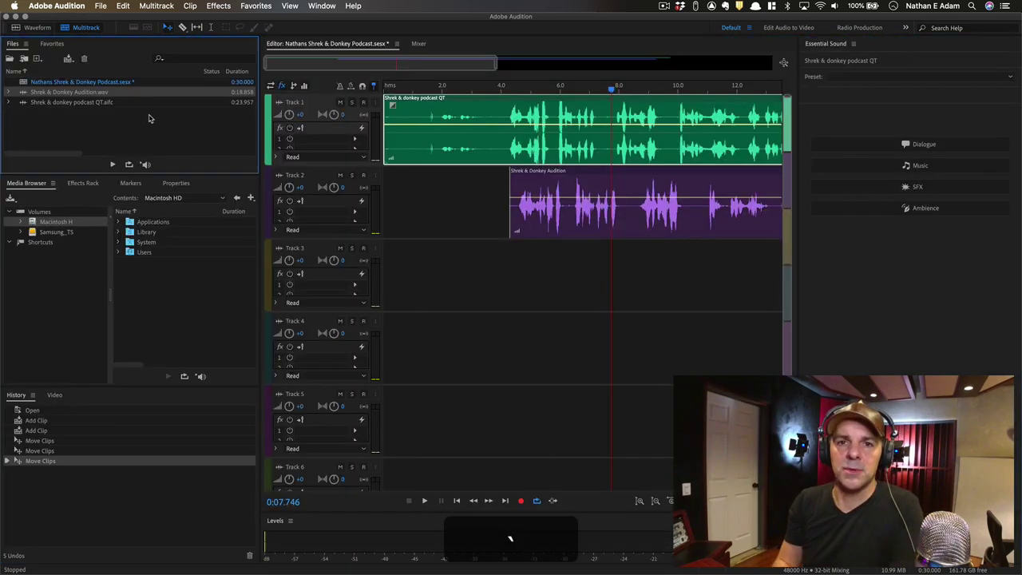
key(grave)
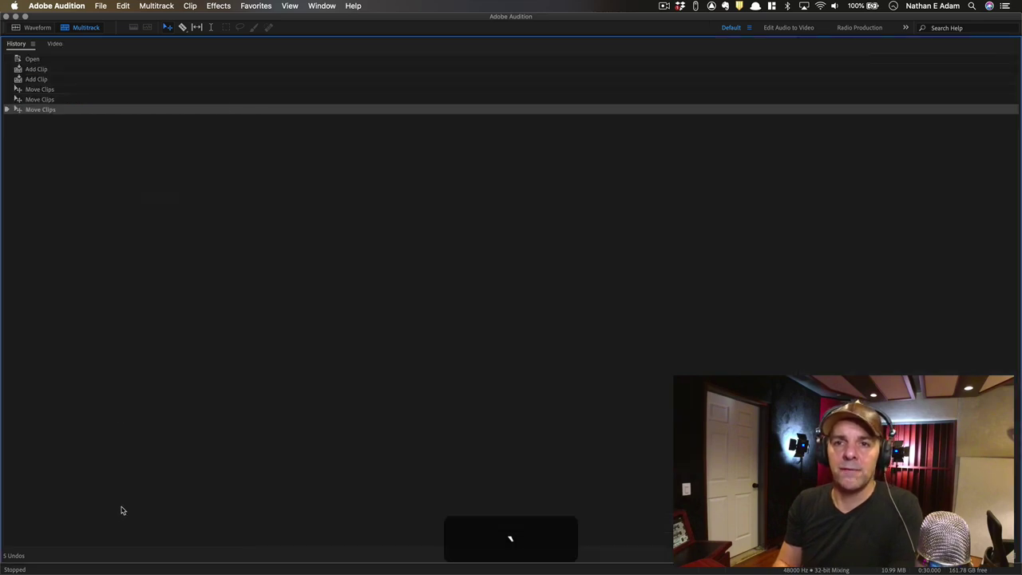
key(grave)
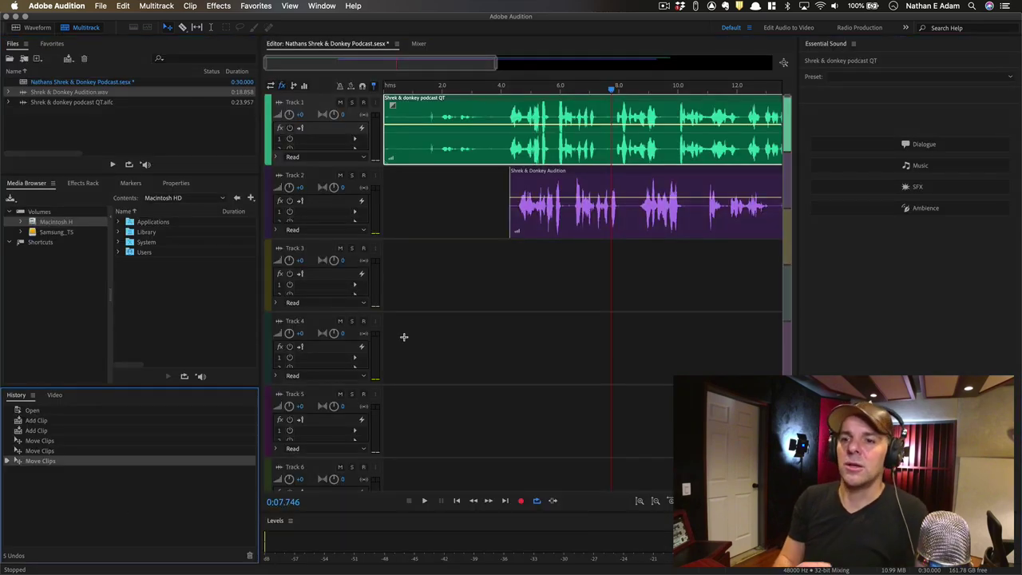
click(459, 361)
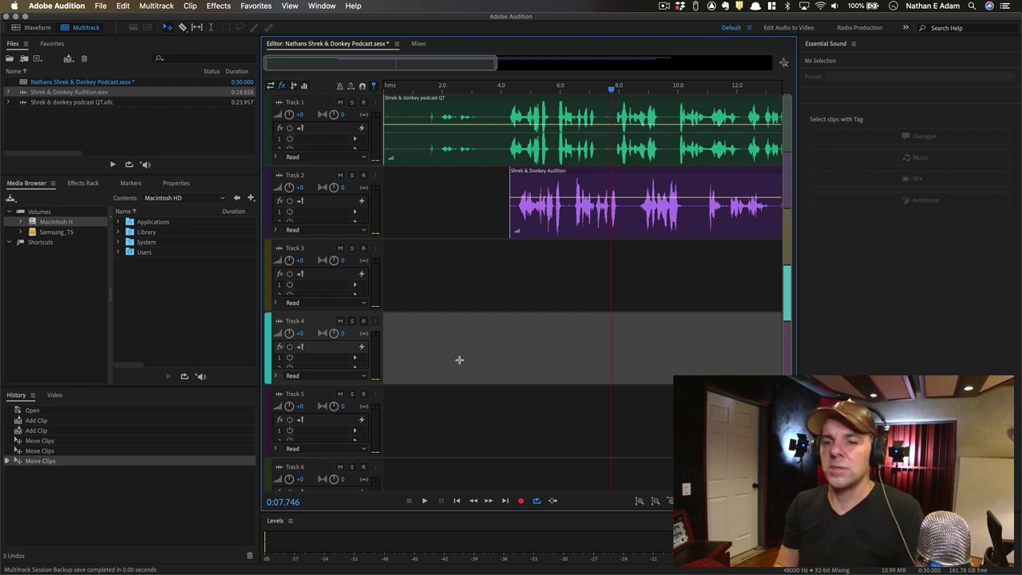
key(grave)
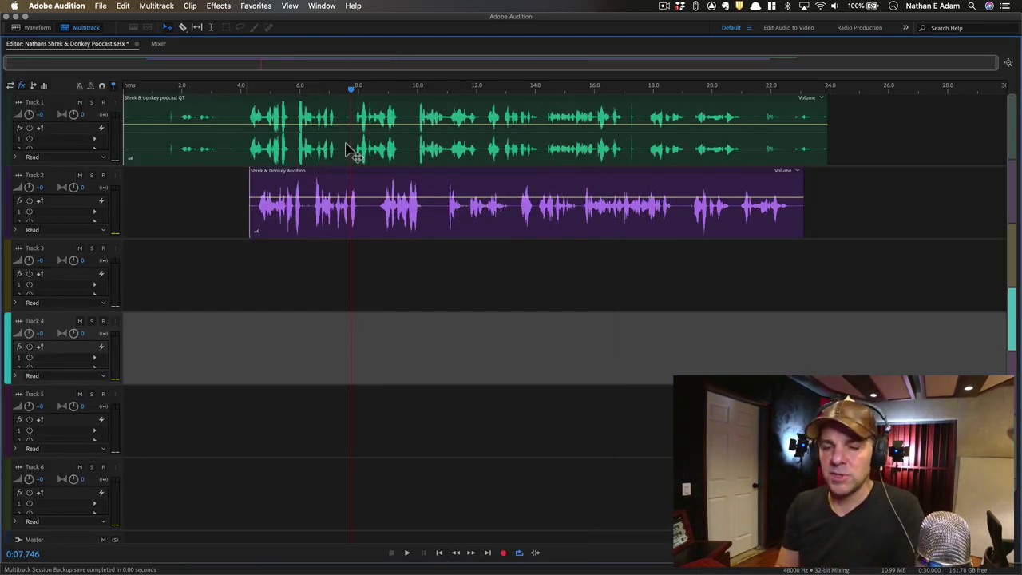
key(grave)
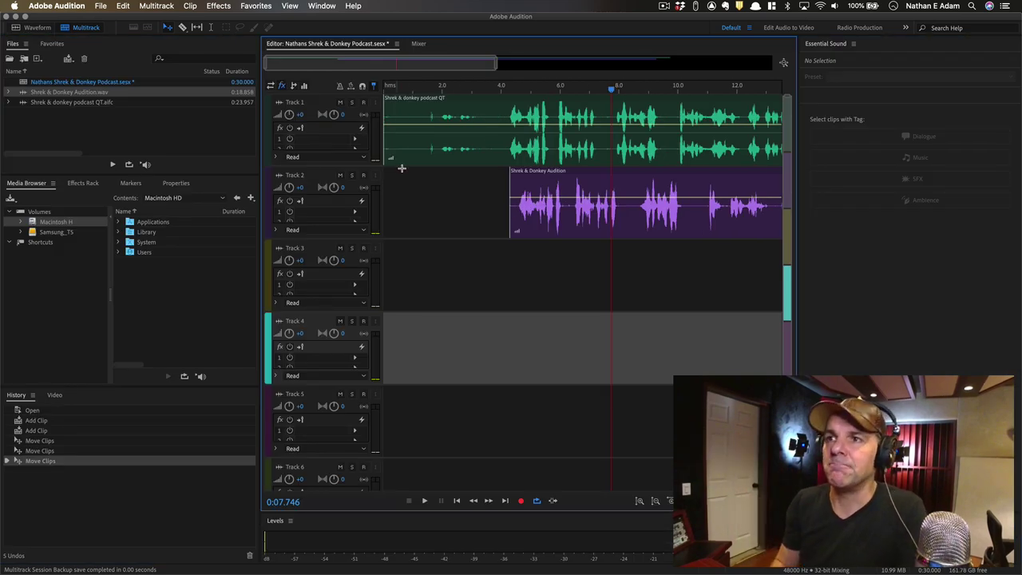
- Select the clip on Track 1 and mute Track 2 so that only Track 1 is heard
click(493, 162)
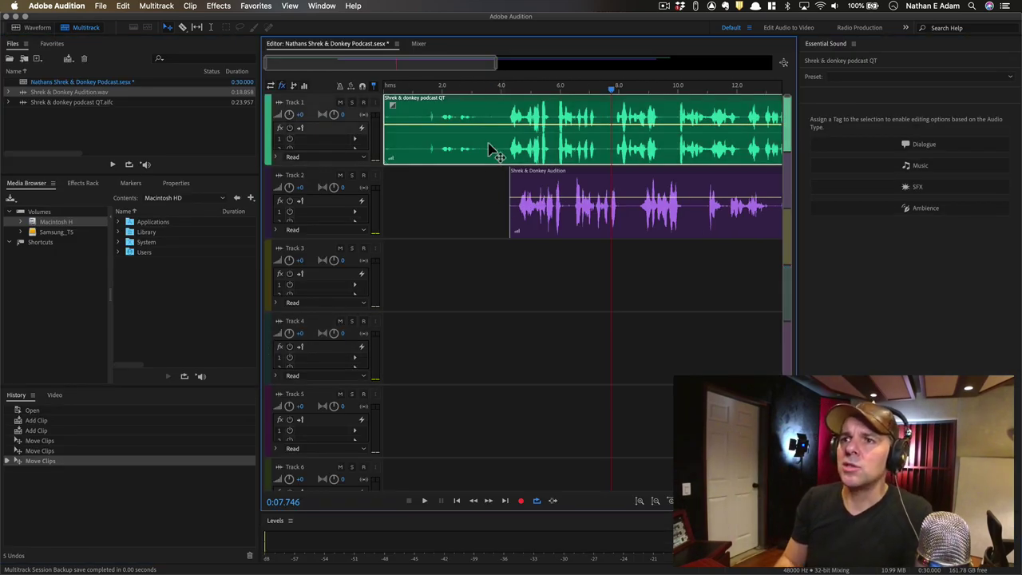
key(minus)
key(minus)
key(minus)
key(minus)
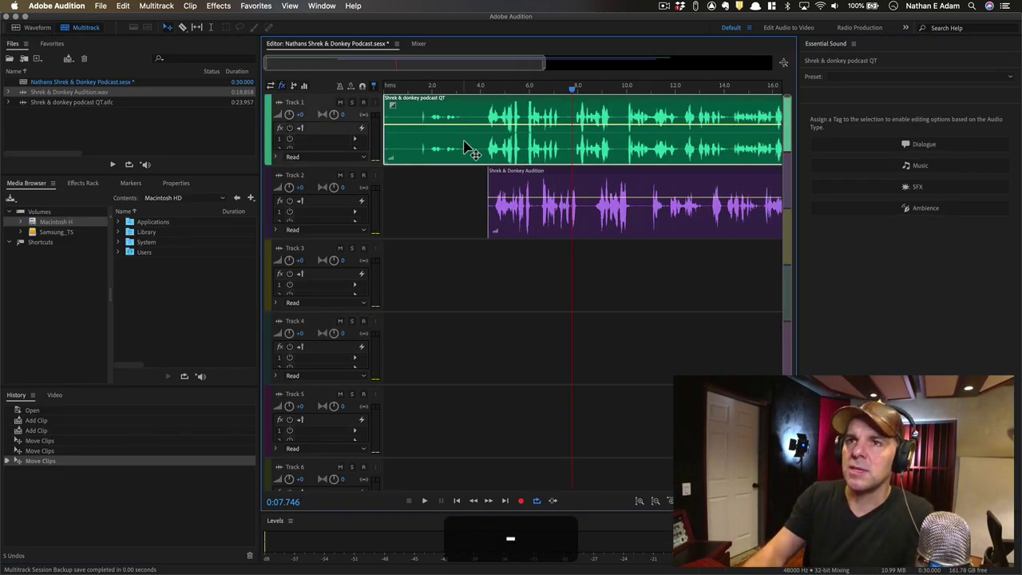
key(minus)
key(minus)
key(minus)
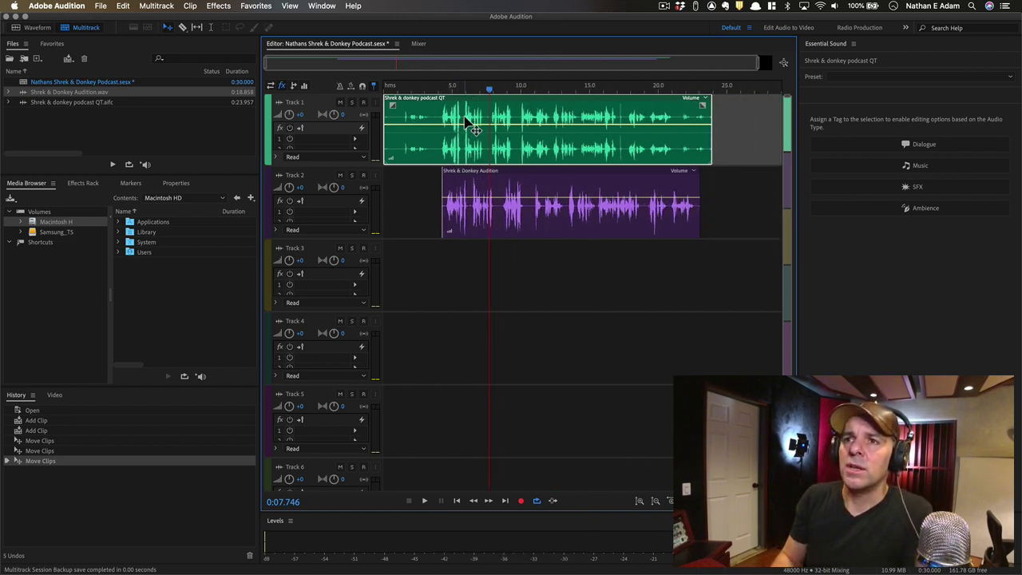
click(341, 176)
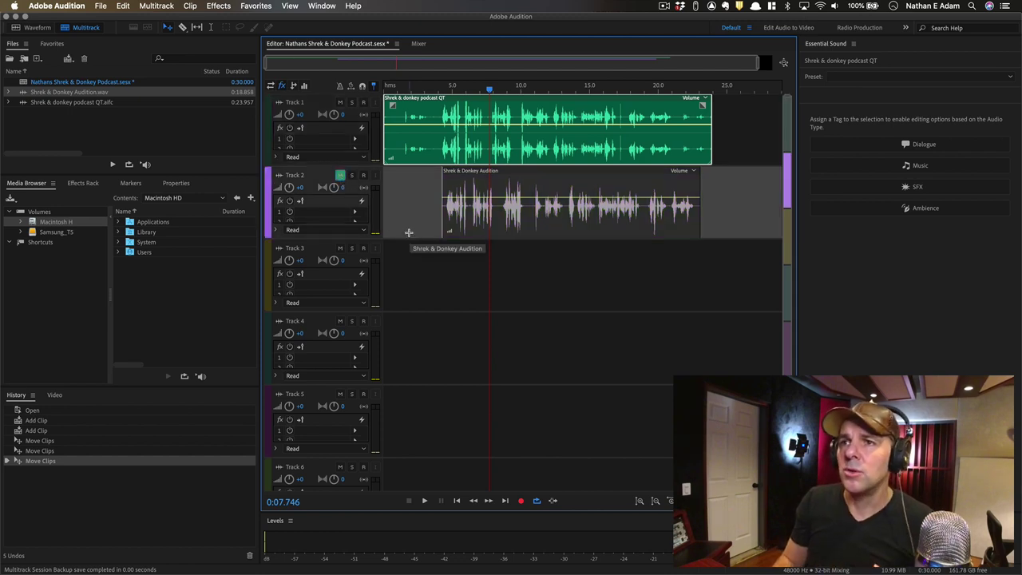
- Place the playhead at about 3.95 s, just before the main dialogue, and make Track 1 more than twice as tall
click(439, 154)
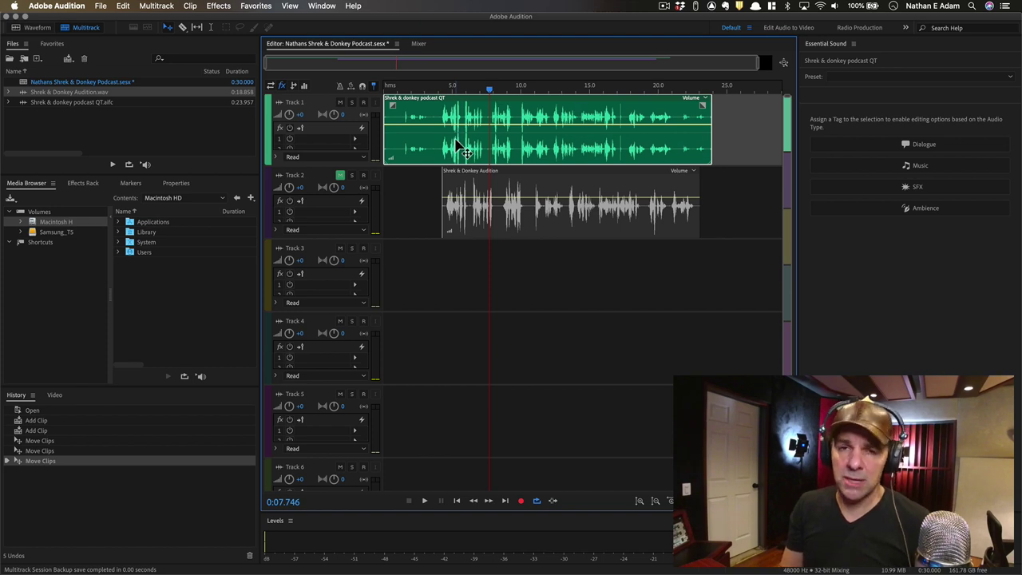
click(478, 212)
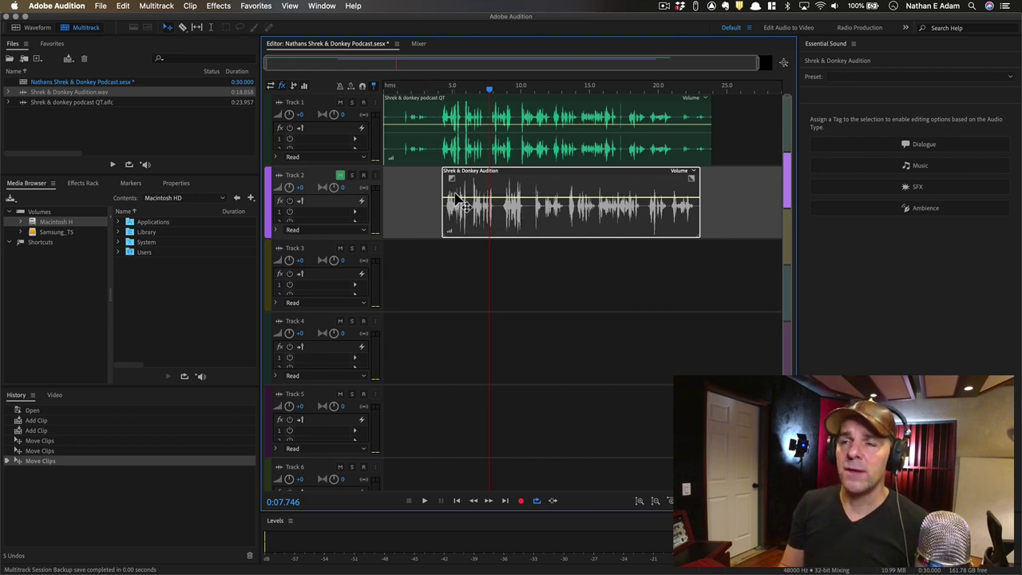
click(438, 116)
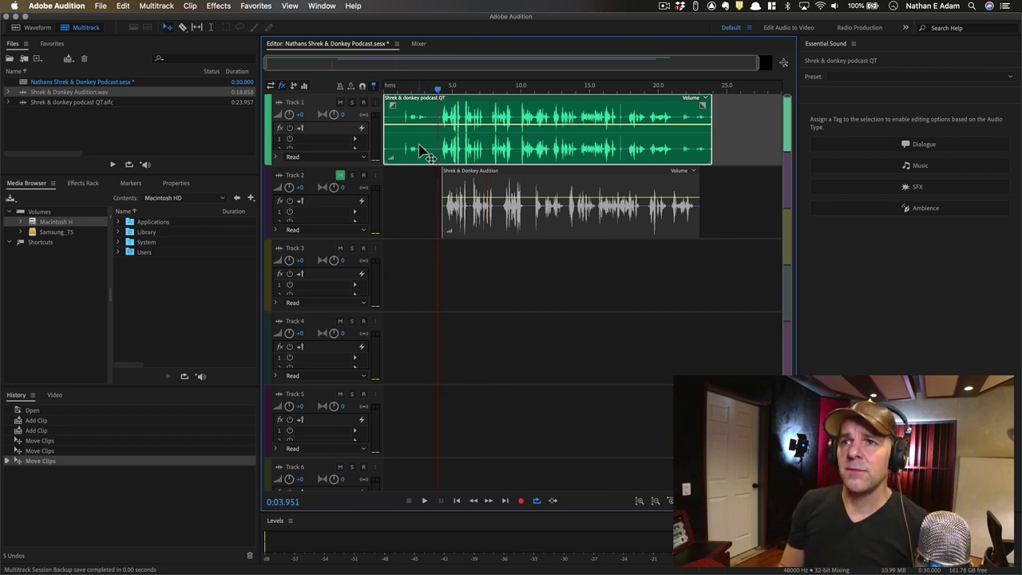
key(=)
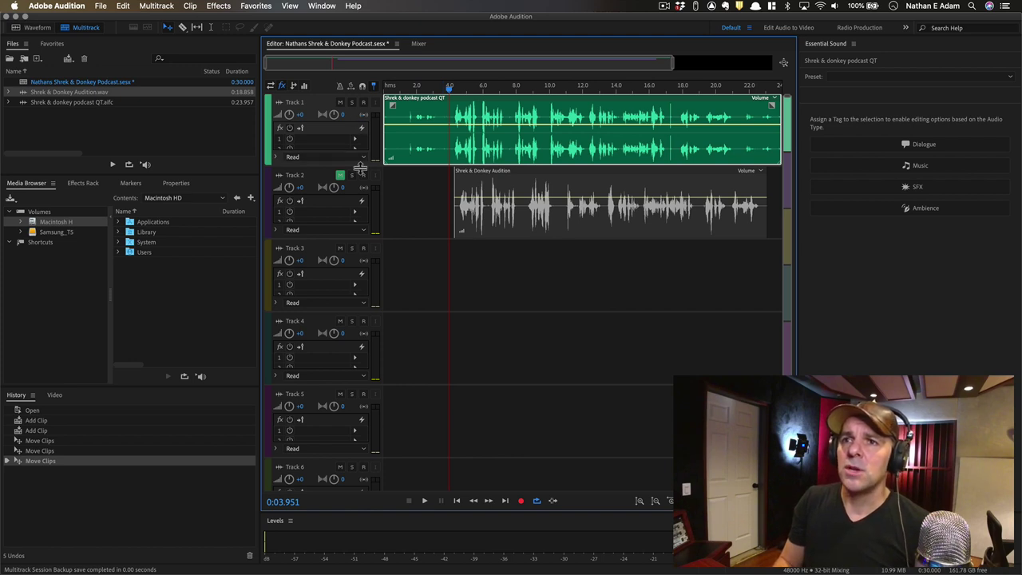
drag(360, 168, 361, 266)
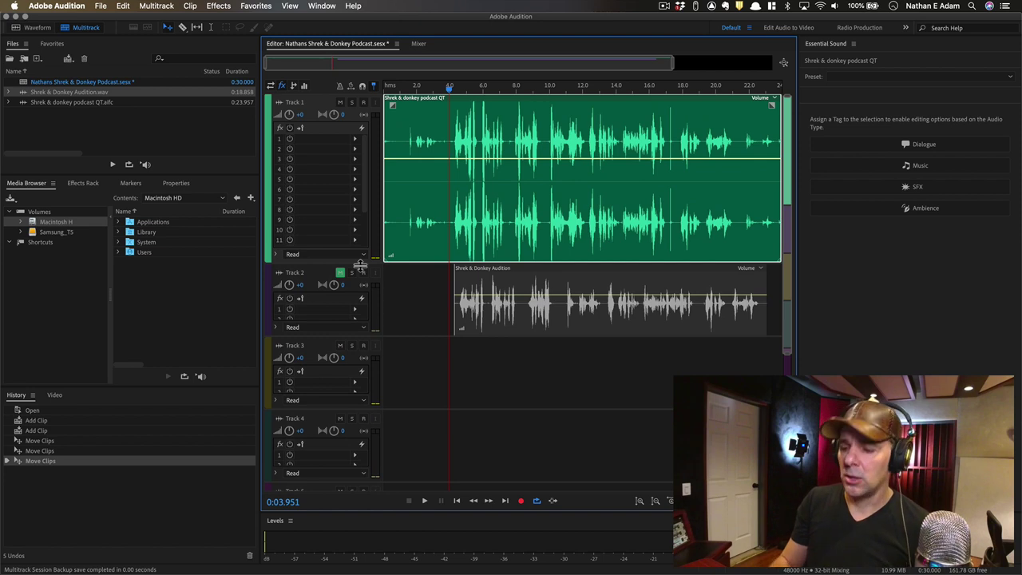
- Trim the start of the Track 1 clip to just after the playhead, at about 4 s, and give it a short fade-in
key(=)
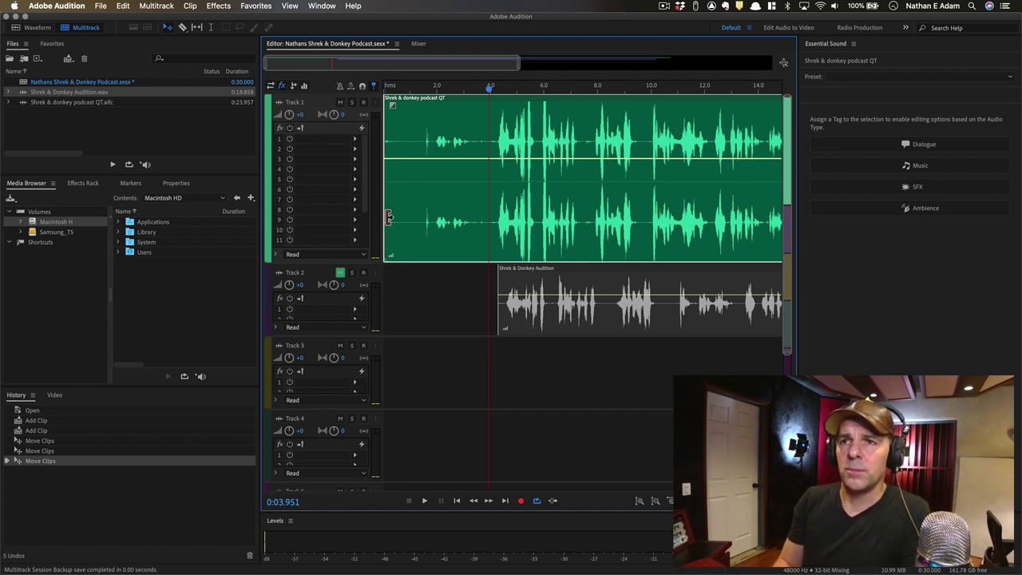
drag(389, 217, 495, 212)
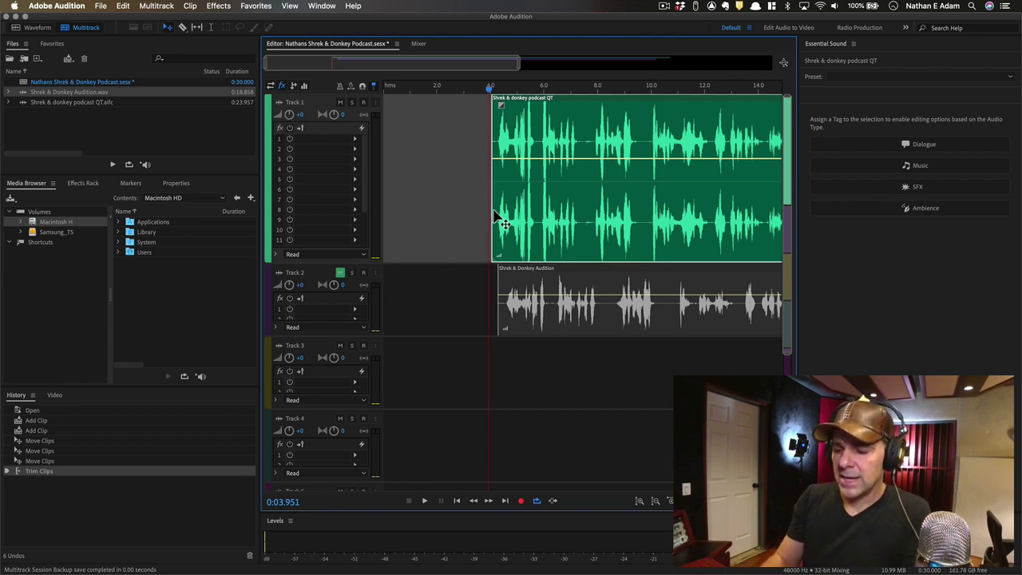
key(minus)
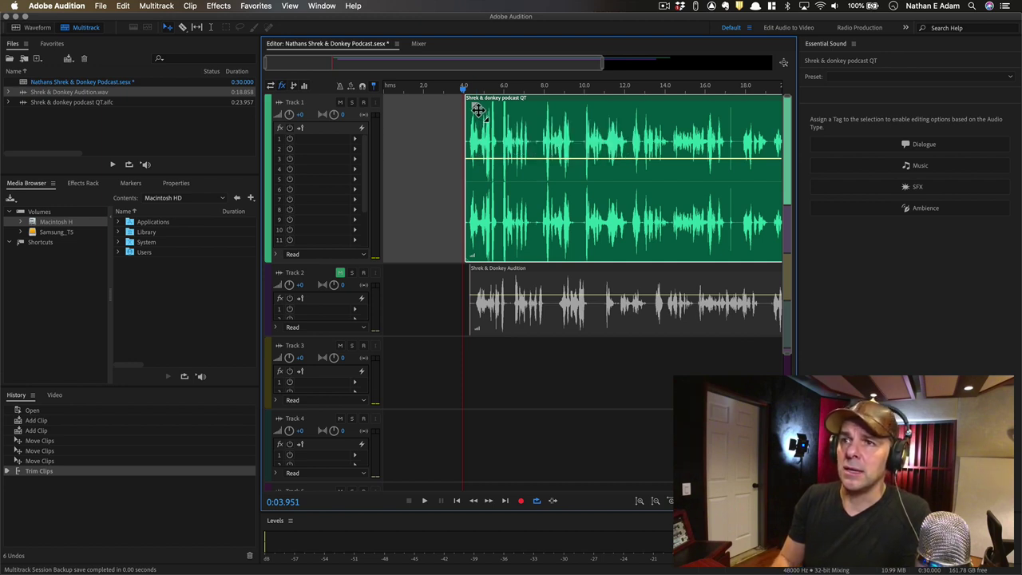
mouse_move(478, 109)
mouse_down()
mouse_move(500, 116)
mouse_move(476, 107)
mouse_move(484, 127)
mouse_up()
key(=)
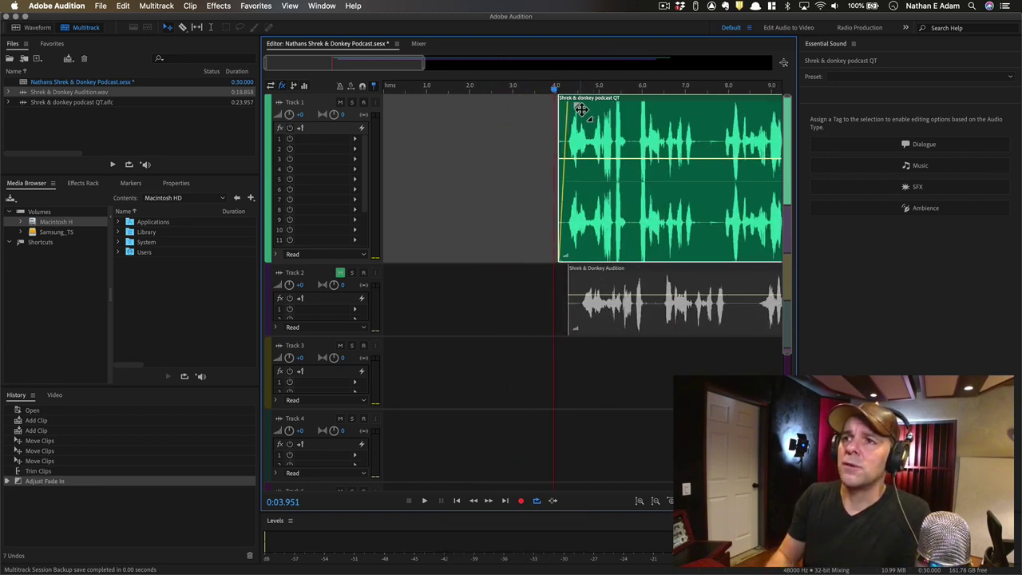
- Try a longer fade-in of about 1.5 s on the Track 1 clip and play it from the playhead
drag(585, 108, 636, 107)
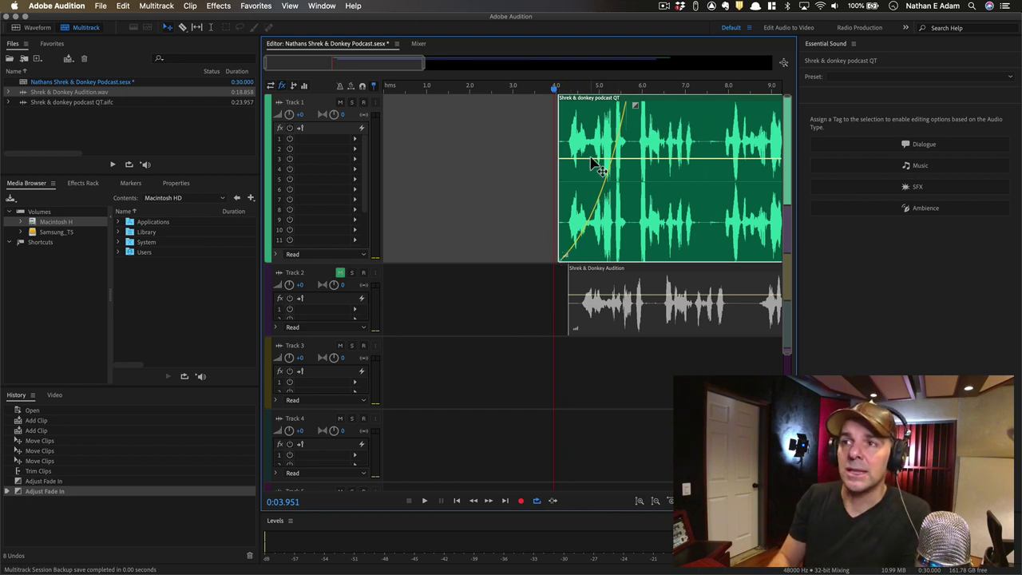
key(space)
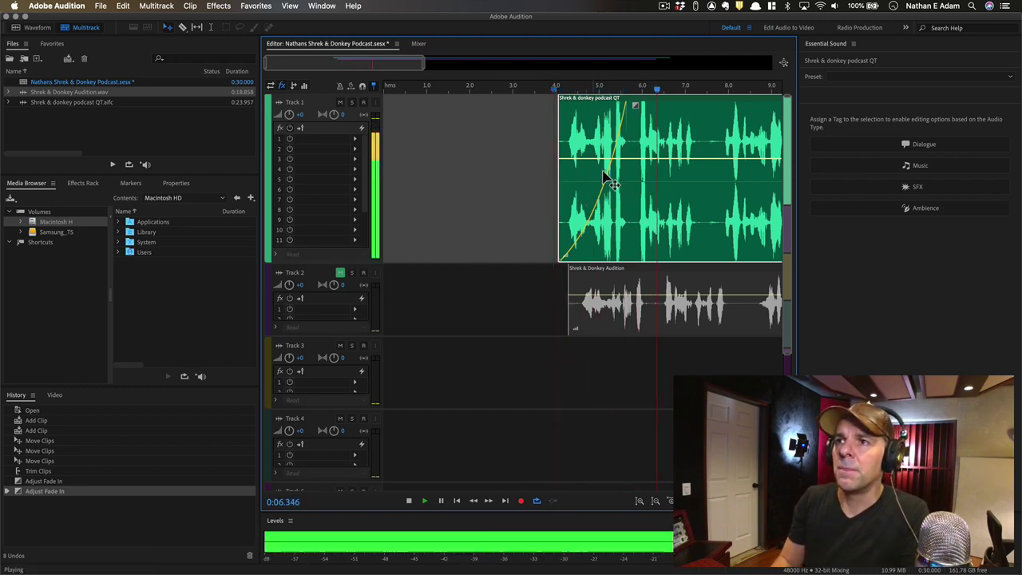
key(space)
- Shorten the Track 1 clip's fade-in to a fraction of a second before the first words and play the clip's opening
drag(636, 108, 581, 120)
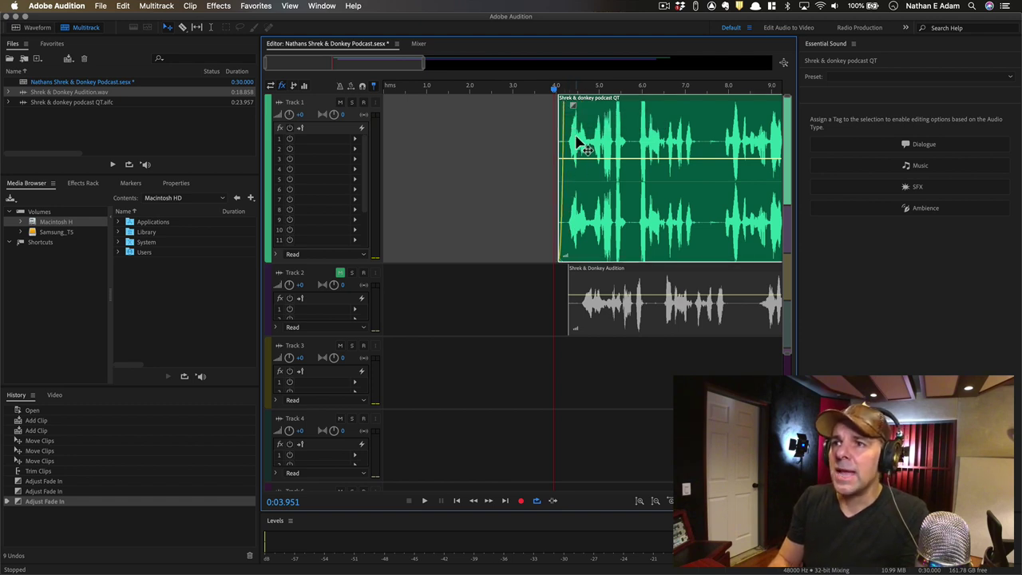
key(minus)
key(space)
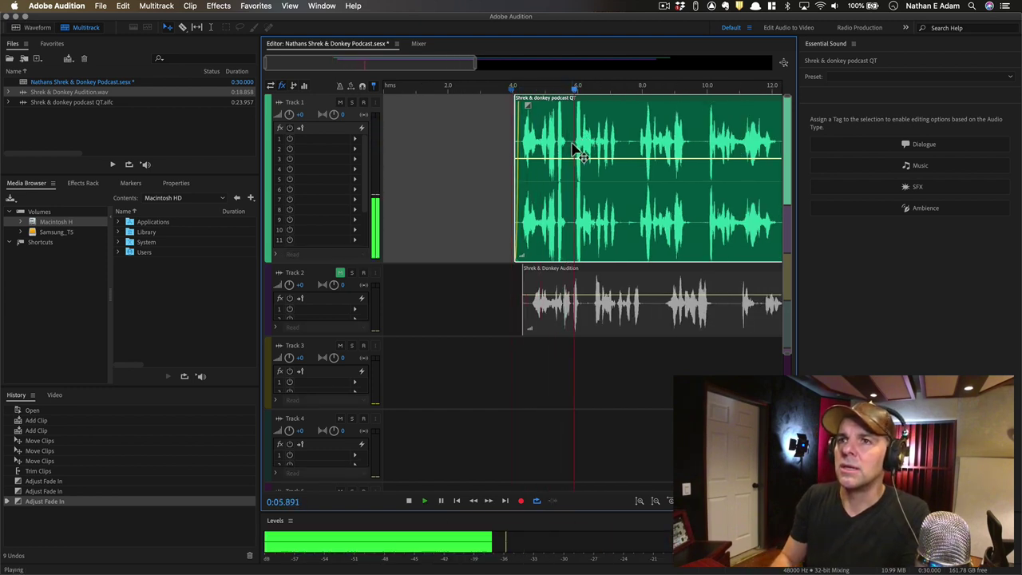
key(space)
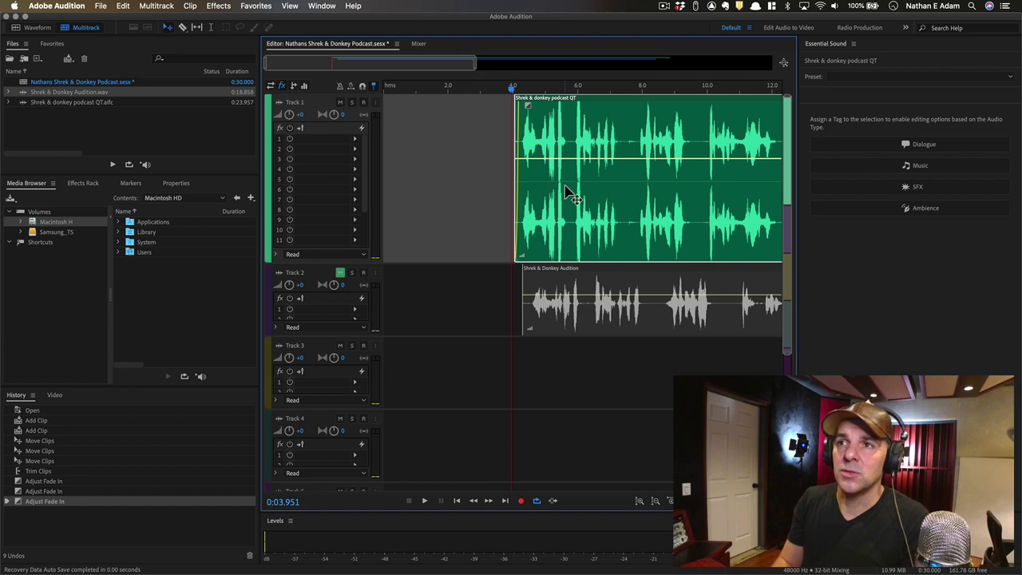
key(space)
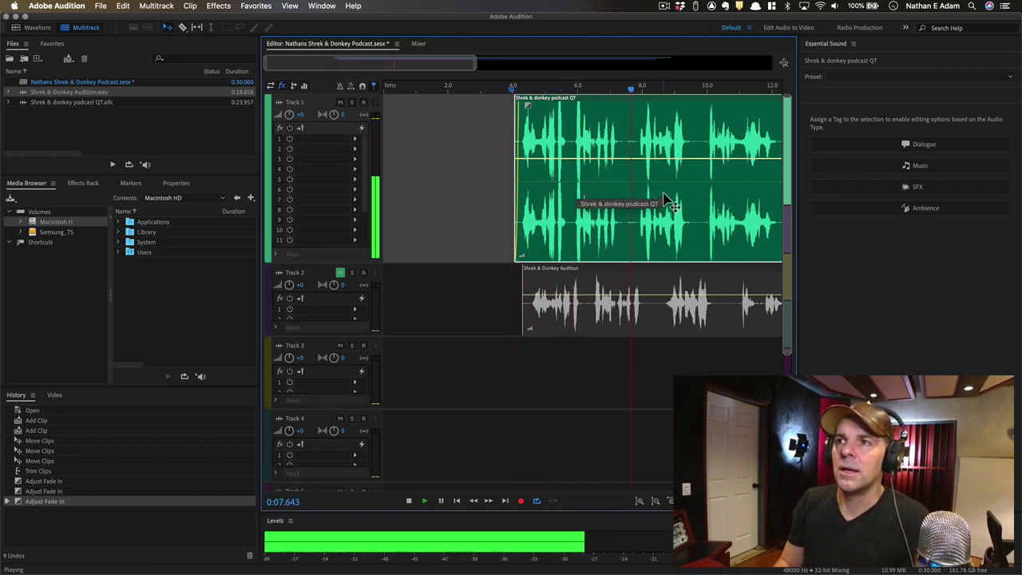
key(space)
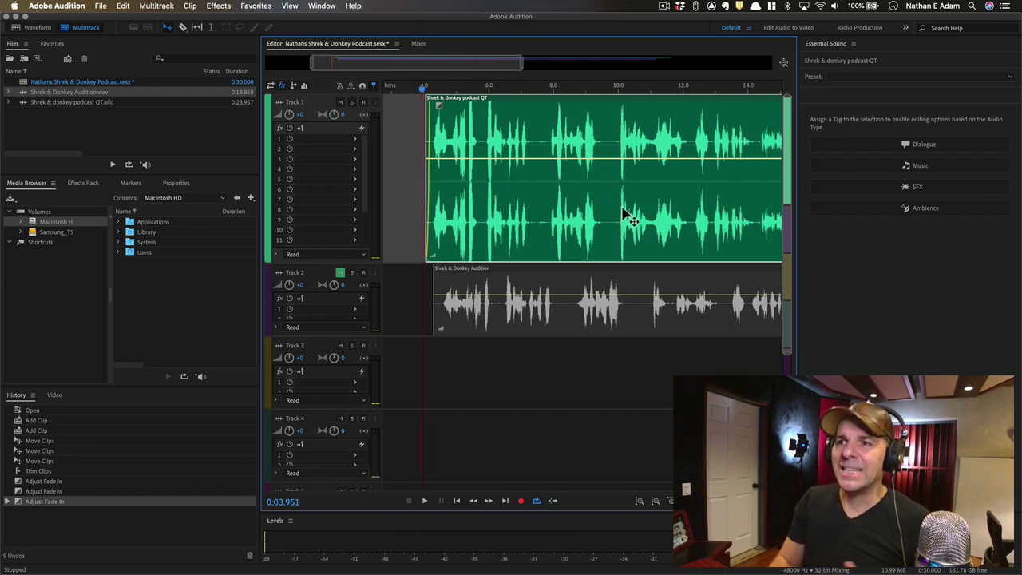
- Move the Track 2 clip about half a second earlier and unmute Track 2
drag(498, 276, 484, 274)
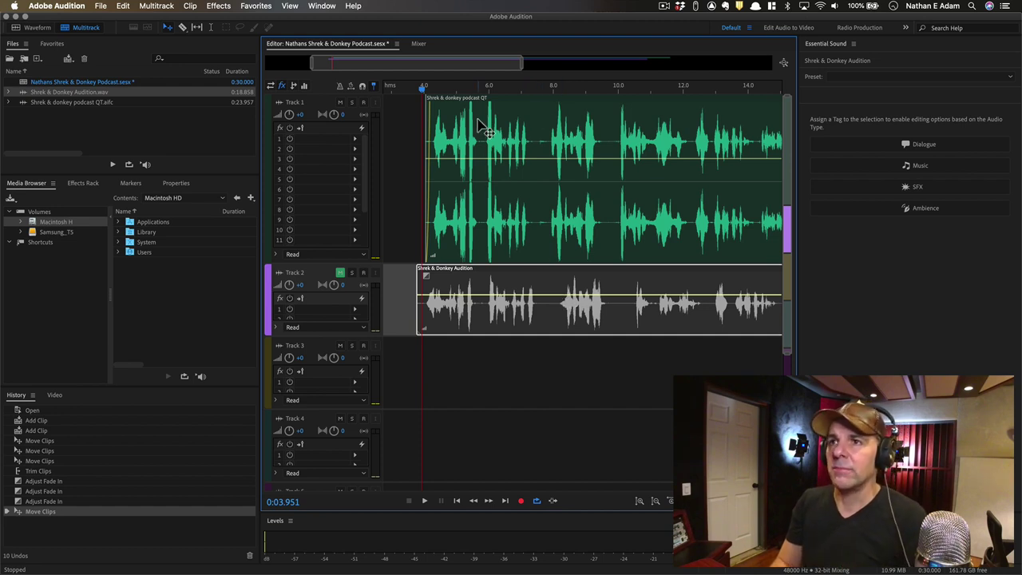
click(335, 275)
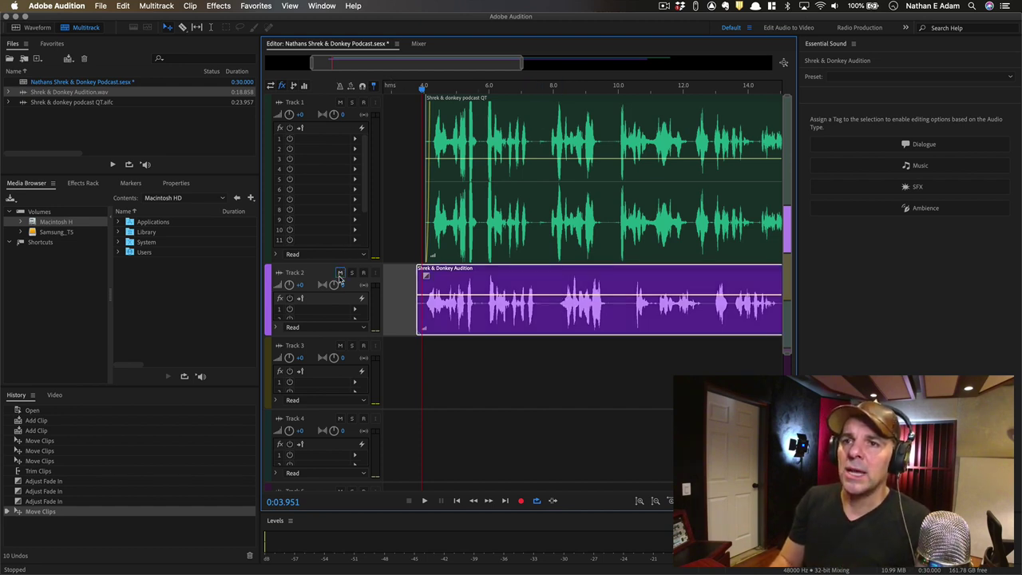
- Solo Track 1 alone, after briefly soloing Track 2, and play it from the playhead with the track reduced to a low height
click(351, 272)
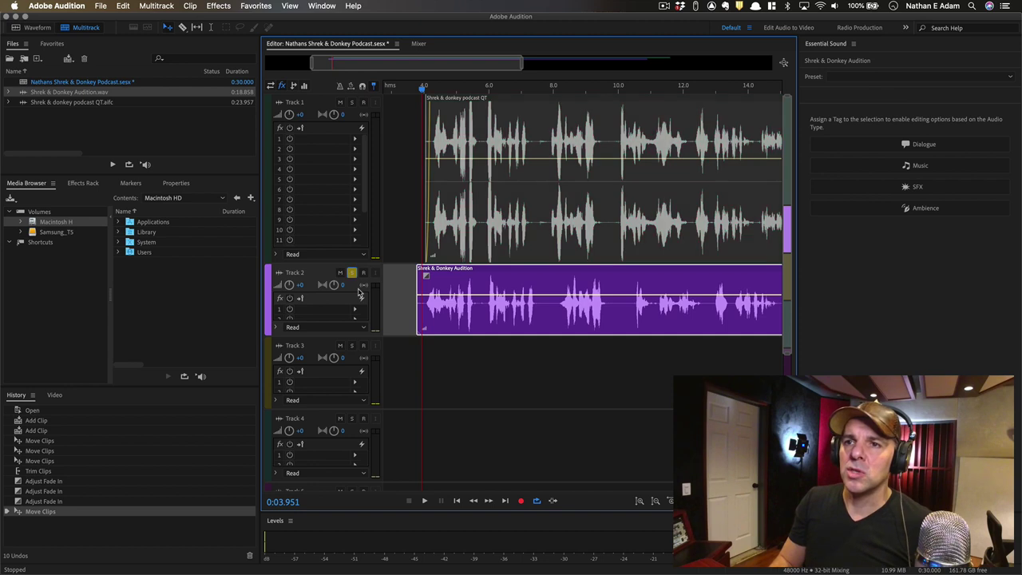
click(352, 104)
click(352, 103)
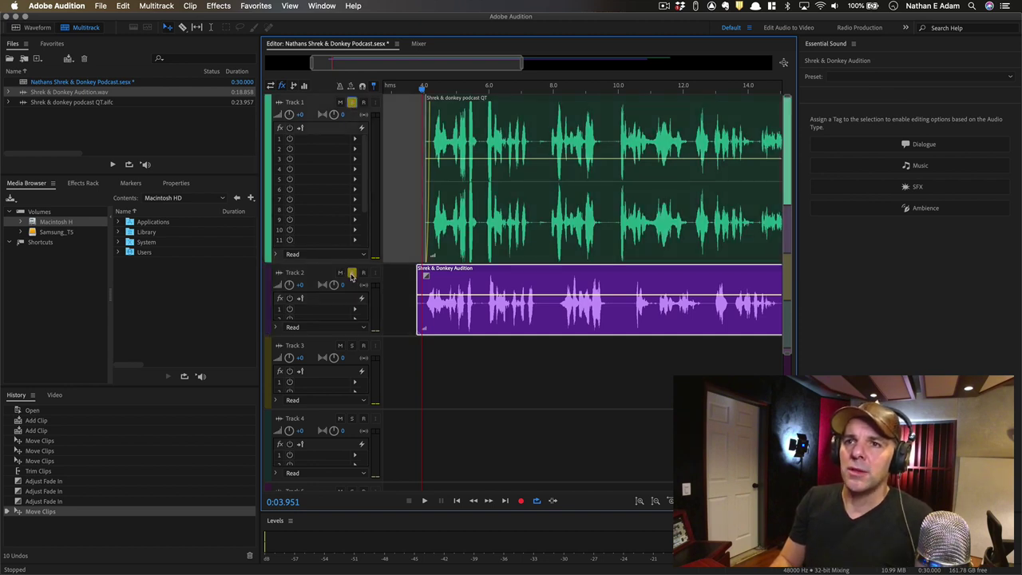
click(352, 273)
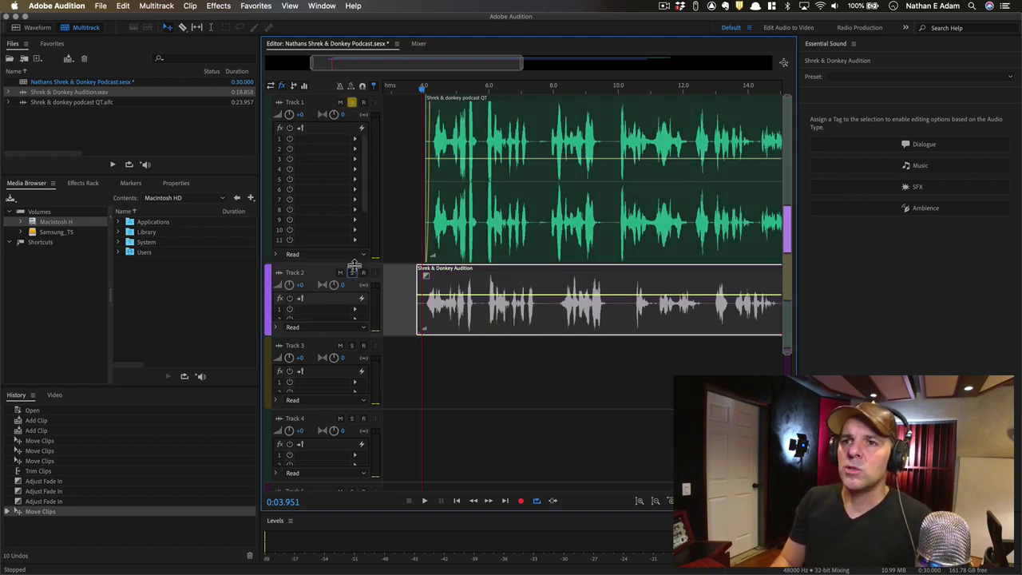
drag(354, 262, 360, 154)
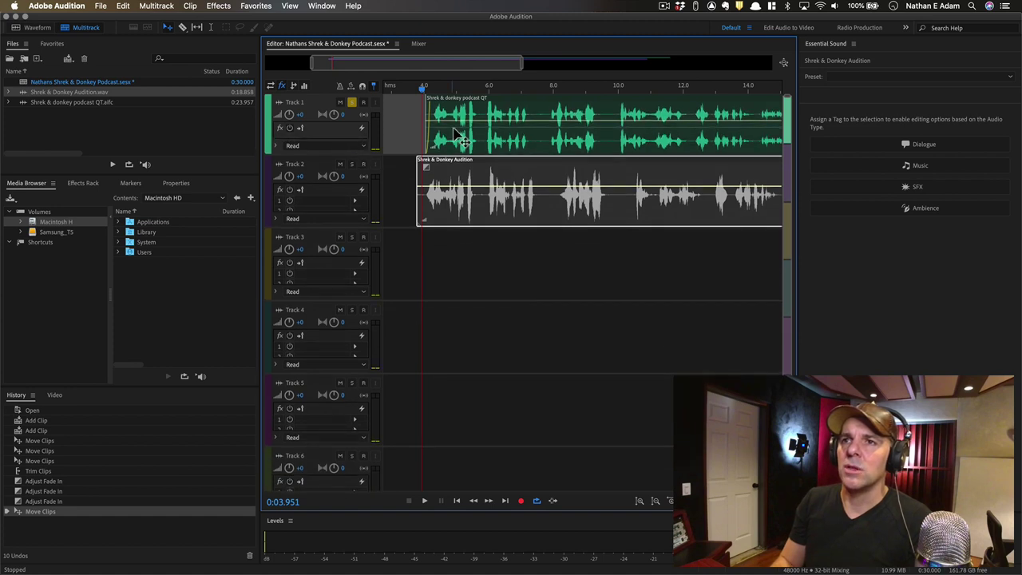
key(space)
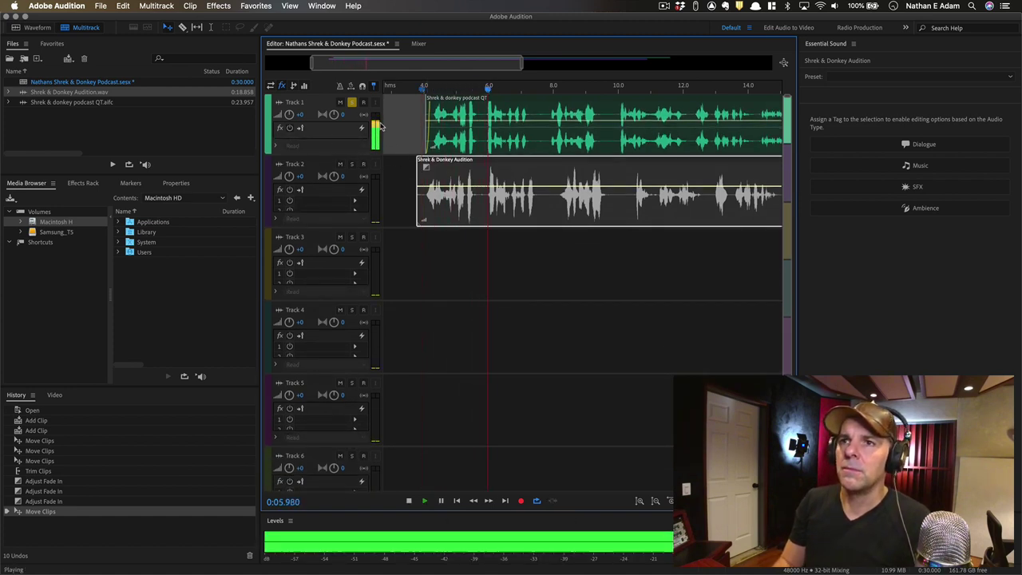
- Switch the solo from Track 1 to Track 2 and play Track 2 from the playhead for comparison
key(space)
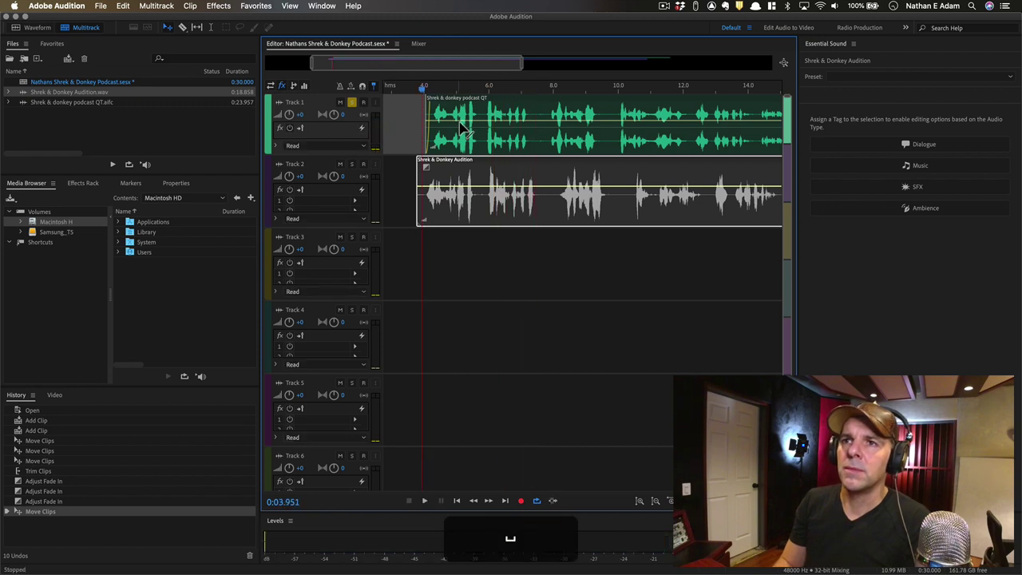
click(358, 159)
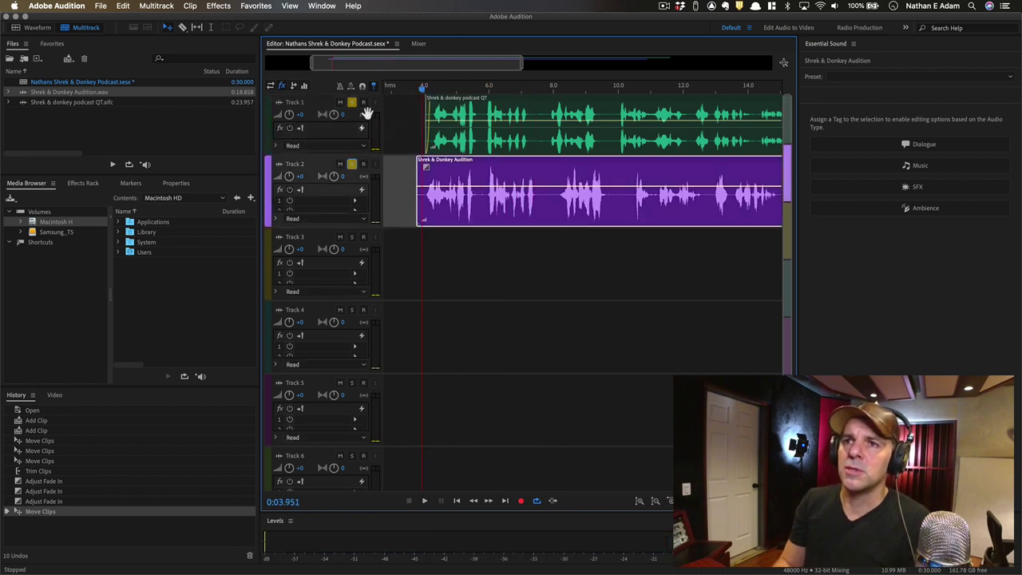
click(352, 104)
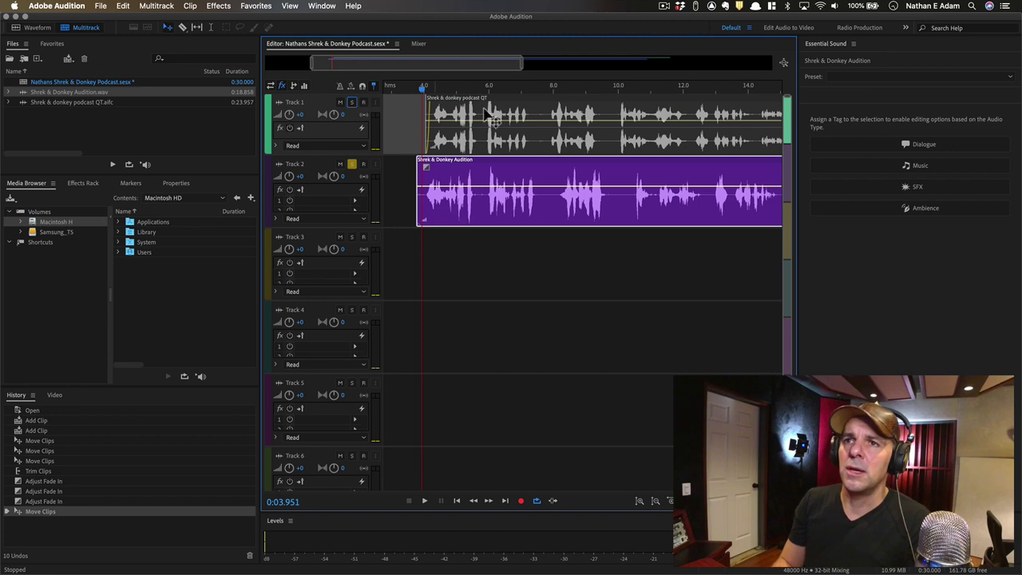
key(space)
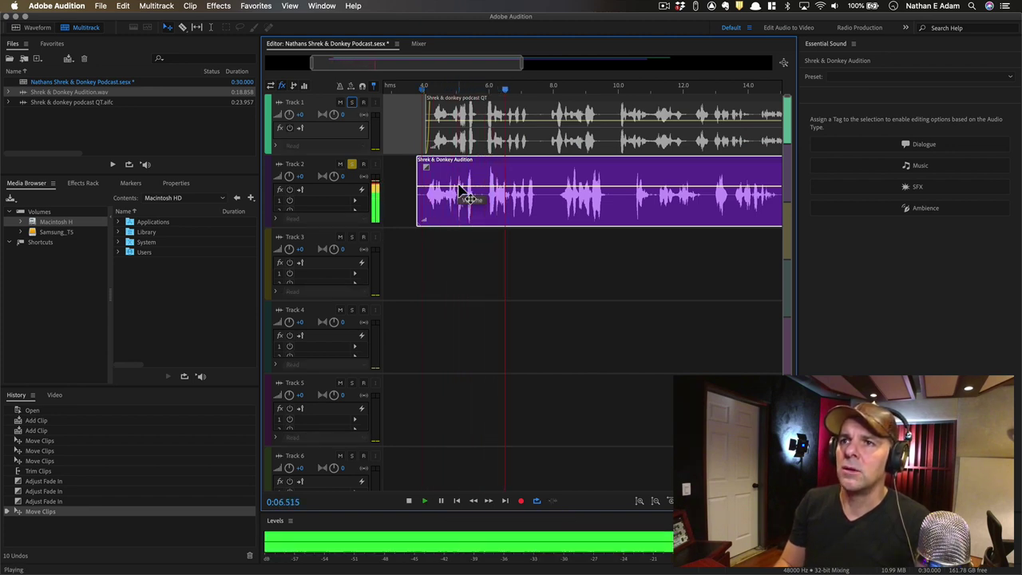
key(space)
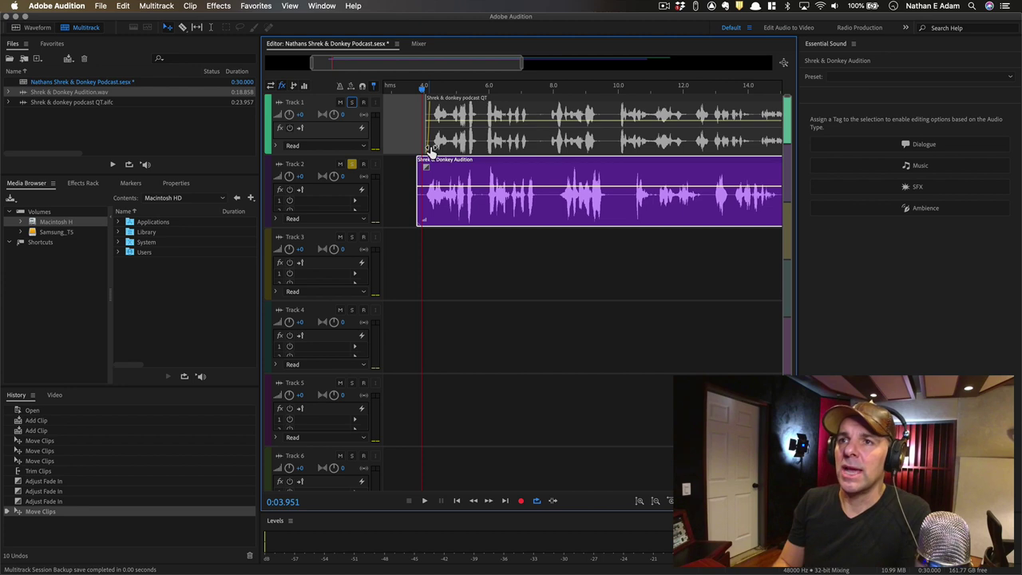
- Trim the start of the Track 1 clip to about 7.5 s and move the Track 2 clip slightly earlier
drag(430, 149, 543, 146)
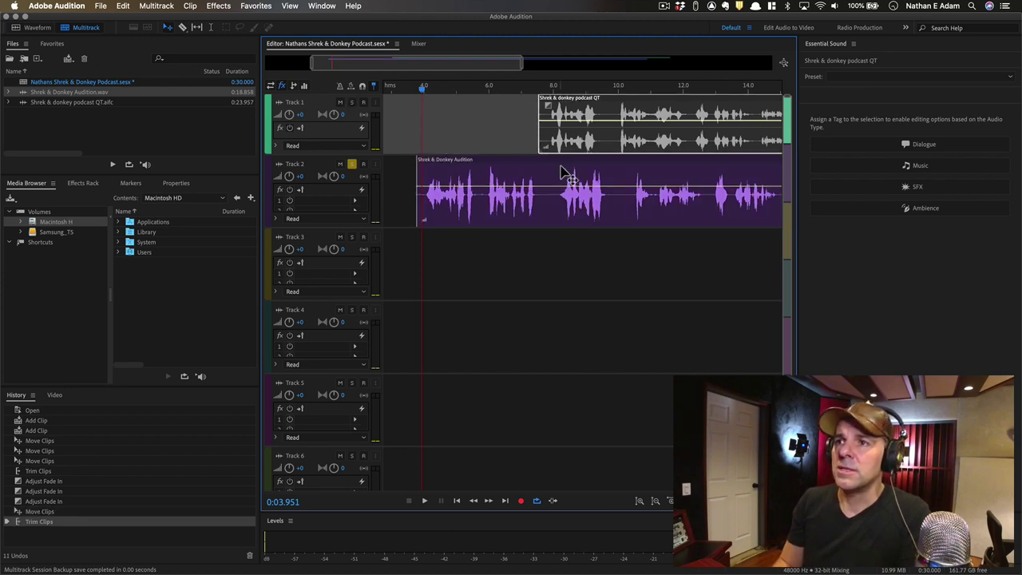
drag(559, 169, 554, 165)
- Unsolo and mute Track 2, and play the trimmed Track 1 clip from about 7.1 s
click(352, 164)
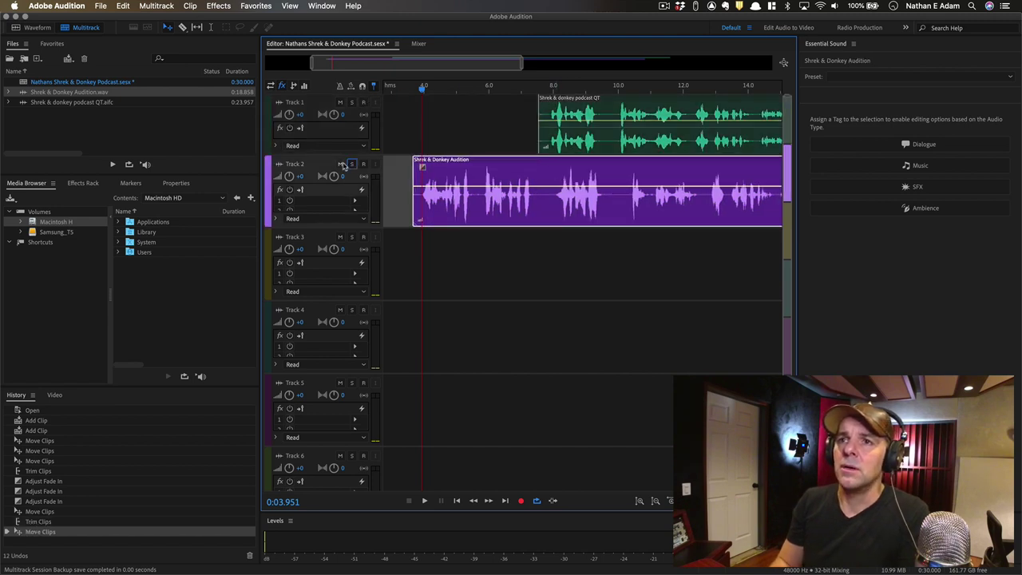
click(340, 164)
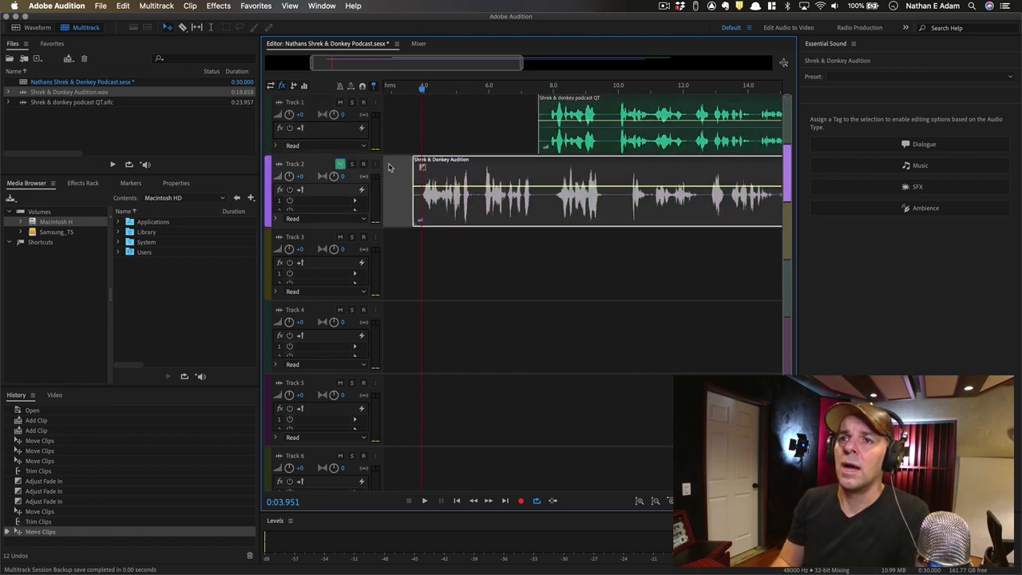
scroll(569, 174, right, 2)
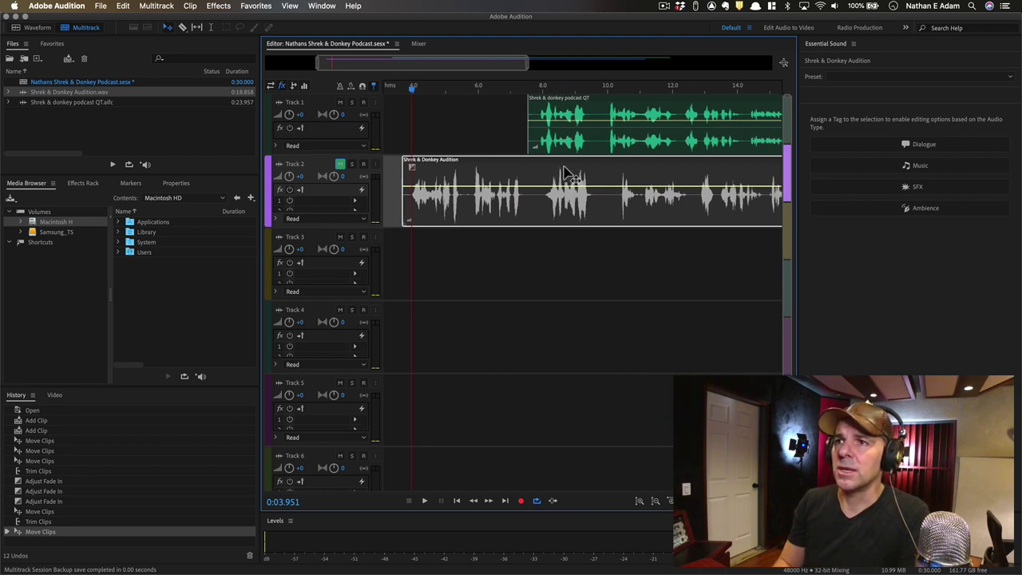
scroll(569, 174, right, 1)
click(506, 90)
key(space)
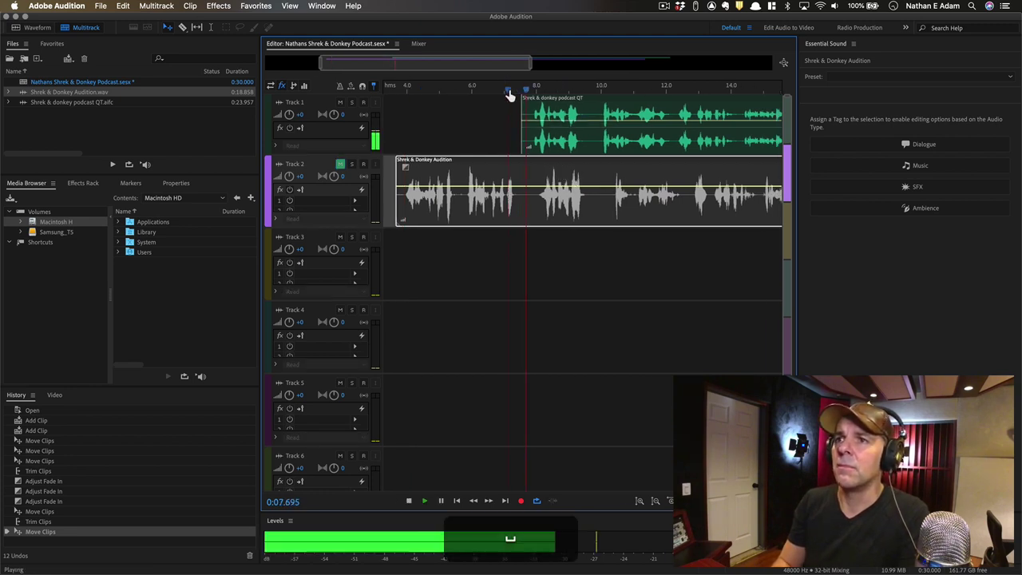
key(space)
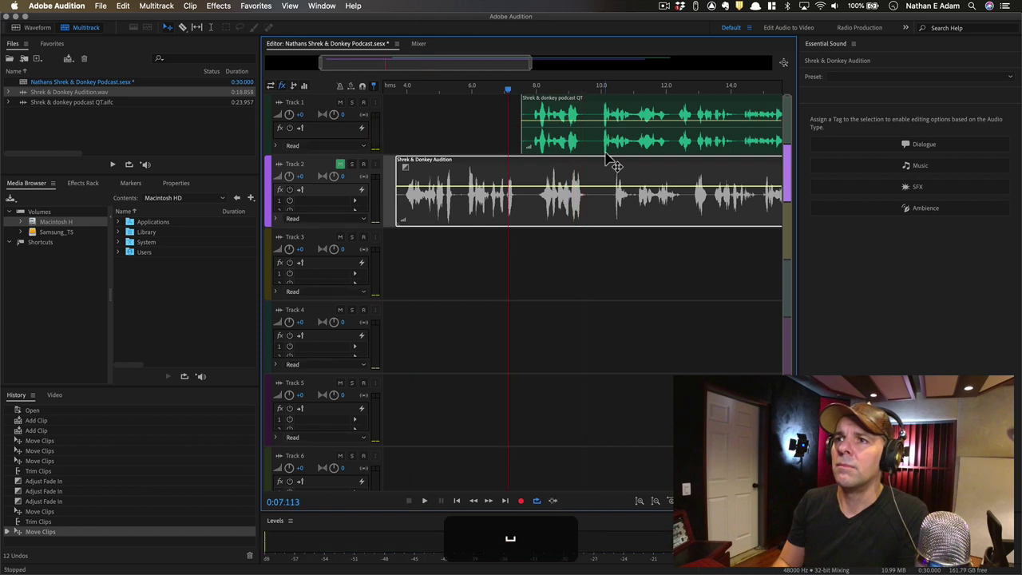
- Mute Track 1, unmute and solo Track 2, and play it from the same playhead position
scroll(600, 144, right, 1)
scroll(599, 142, right, 2)
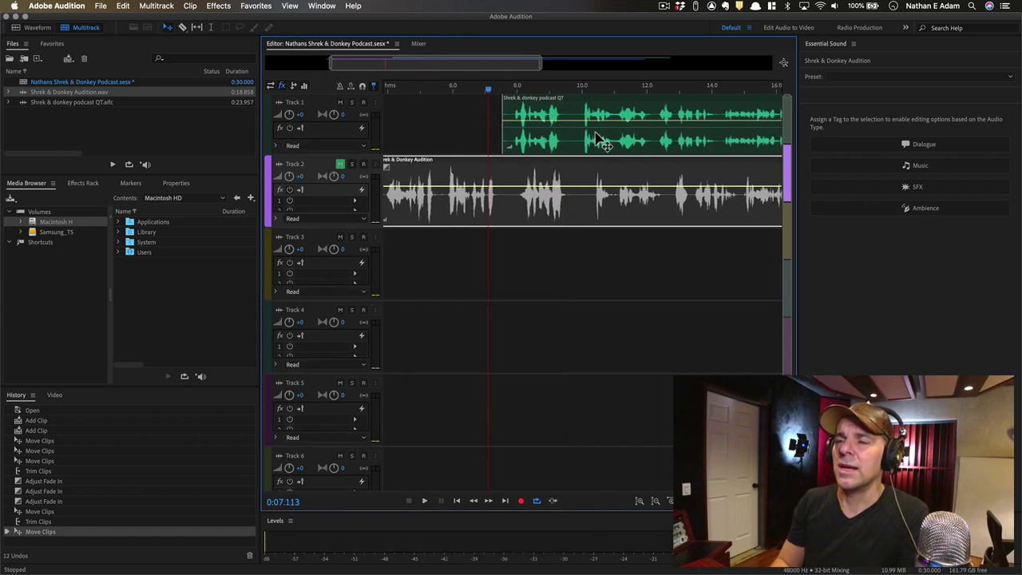
click(340, 102)
click(341, 163)
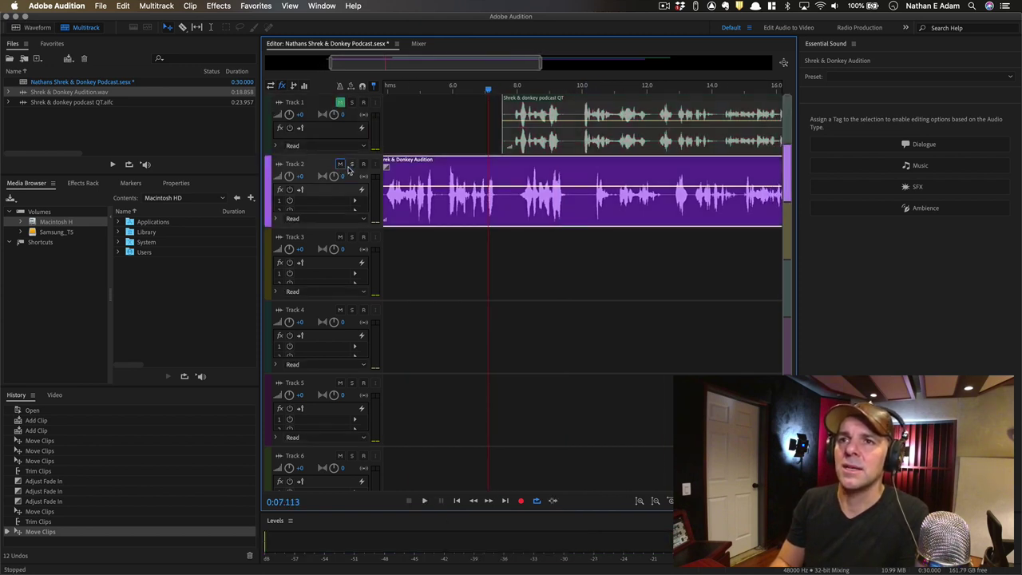
key(space)
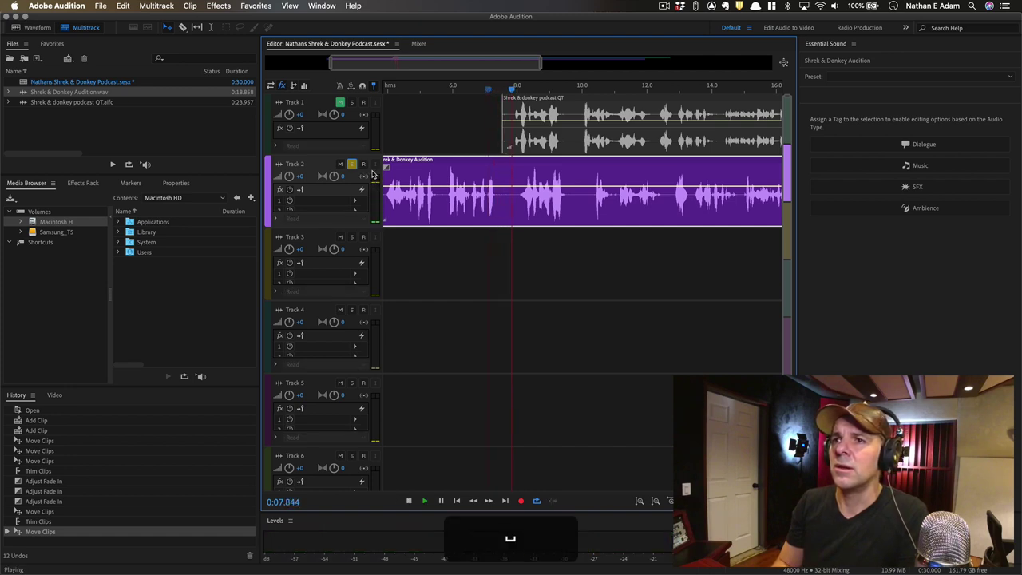
key(space)
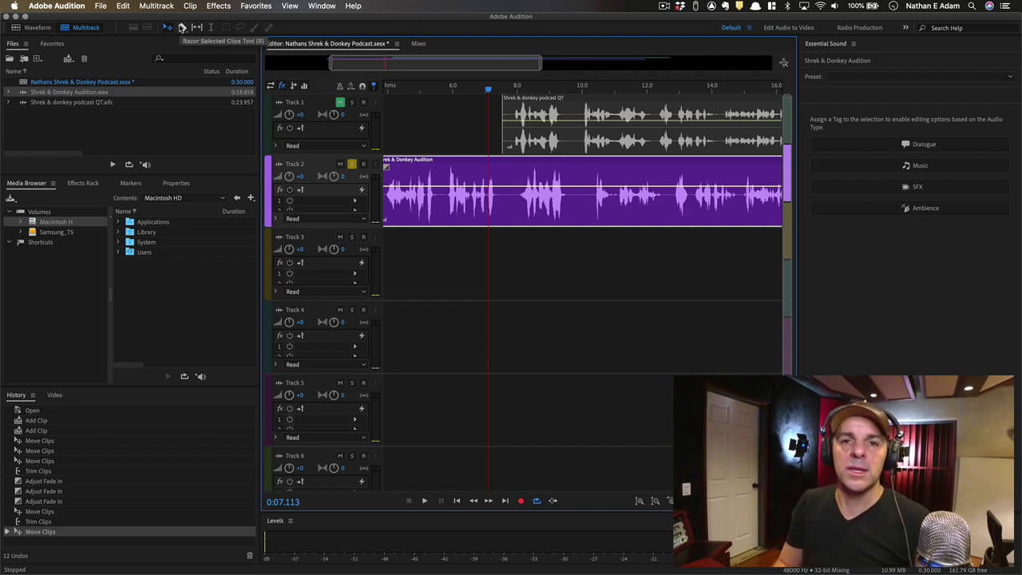
- Split the Track 2 clip with the Razor tool in the pauses at about 7.8 s and 9.9 s
key(r)
click(509, 197)
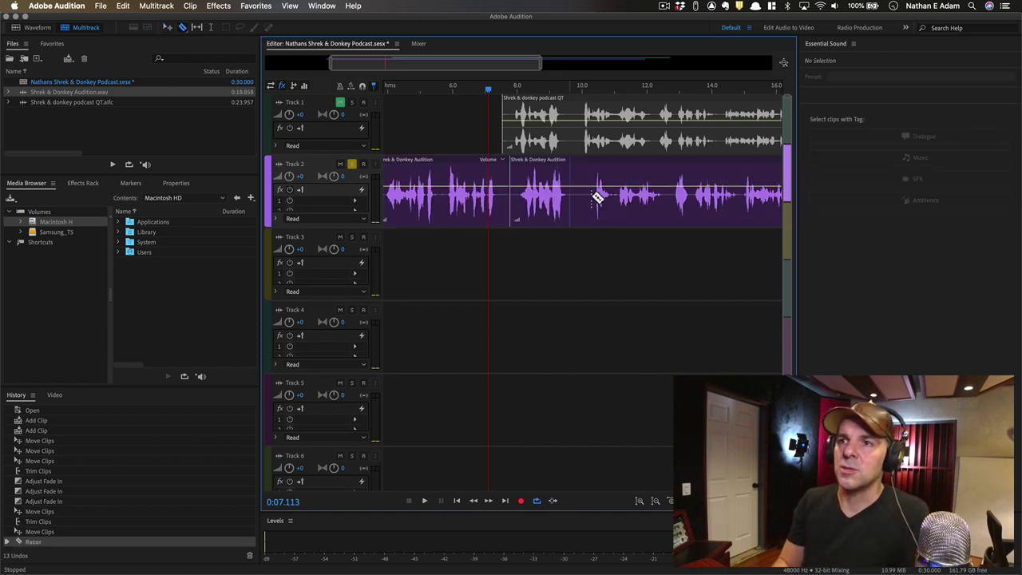
click(579, 198)
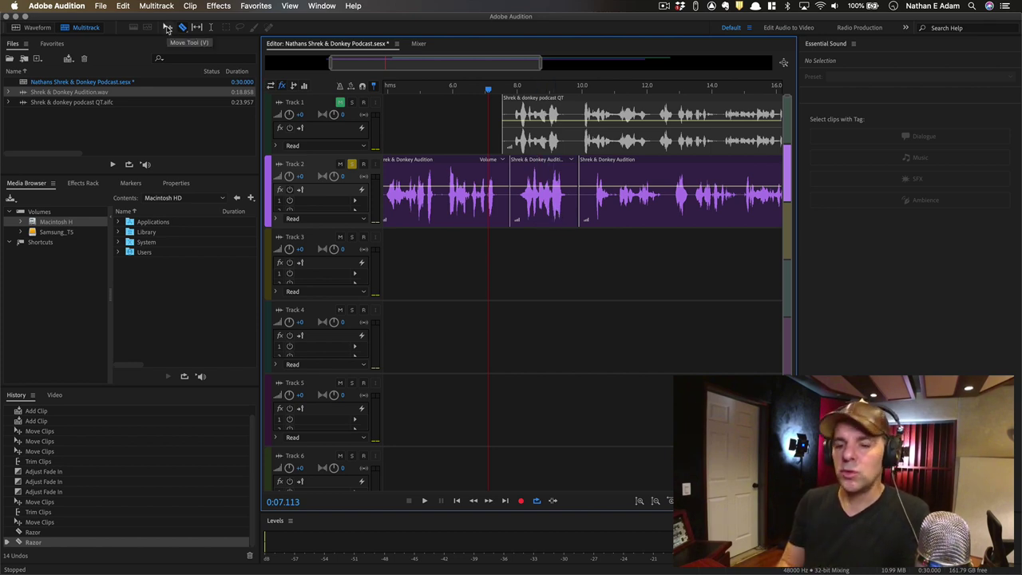
- Move the middle Track 2 segment down to Track 3 at the same time position and try adjusting its fade-in and clip volume line
key(v)
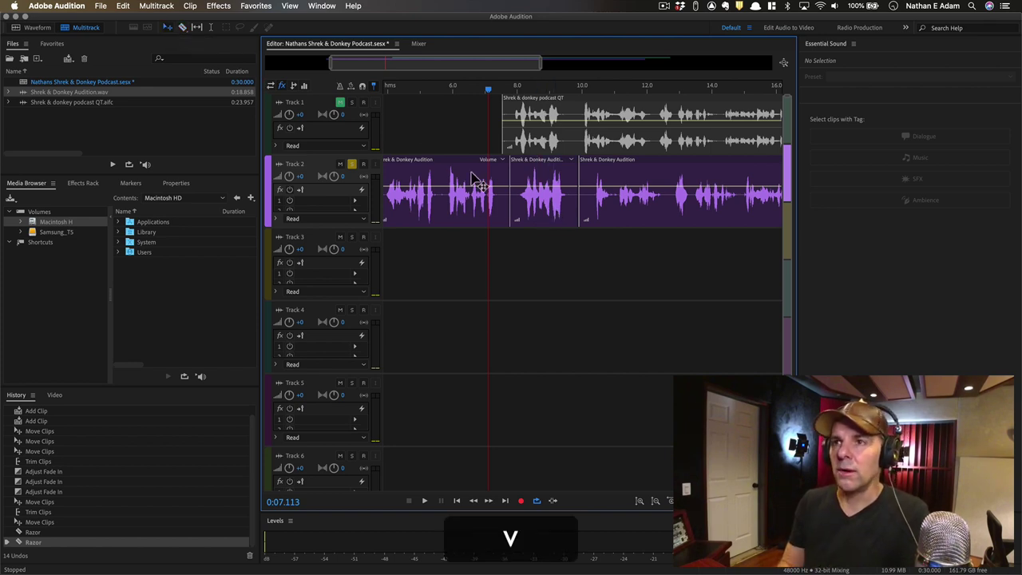
click(553, 186)
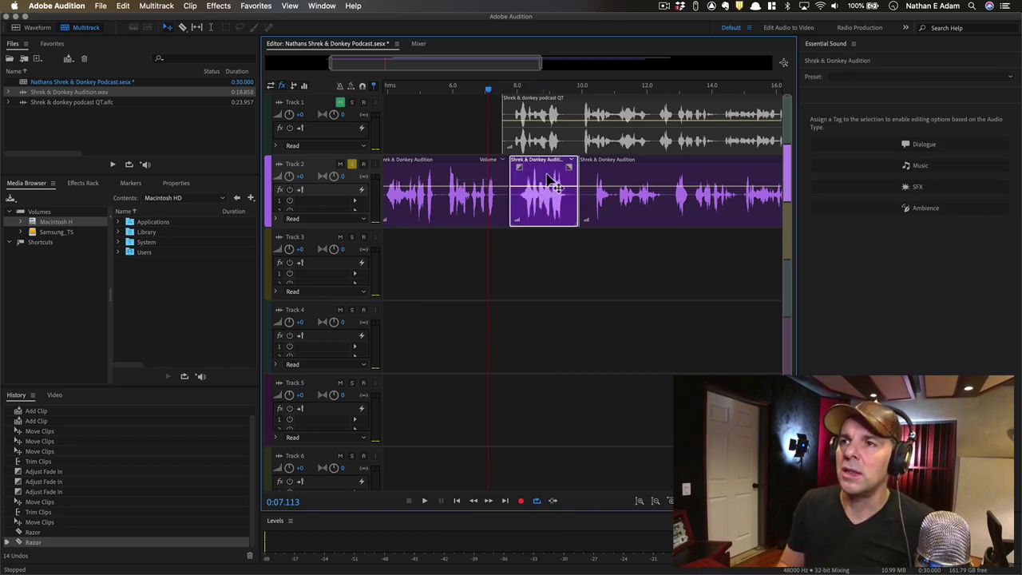
drag(544, 176, 546, 249)
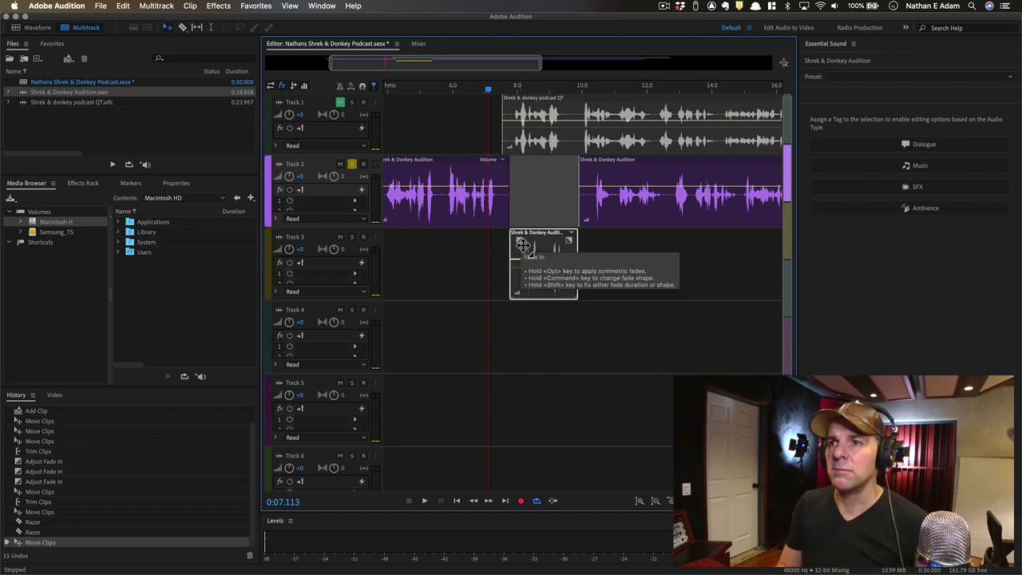
drag(523, 243, 527, 247)
drag(530, 246, 516, 244)
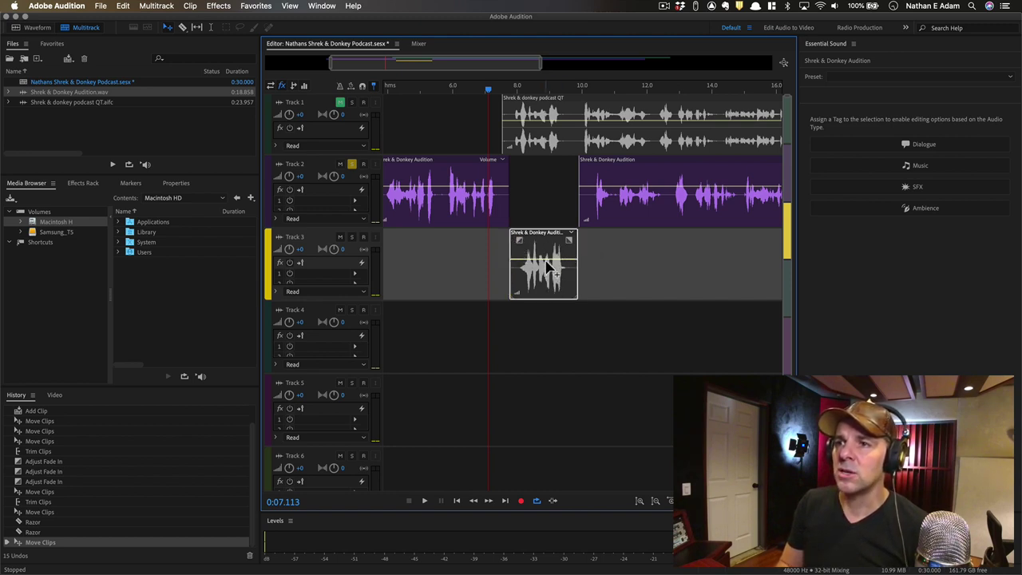
mouse_move(553, 265)
mouse_down()
mouse_move(554, 293)
mouse_move(547, 269)
mouse_up()
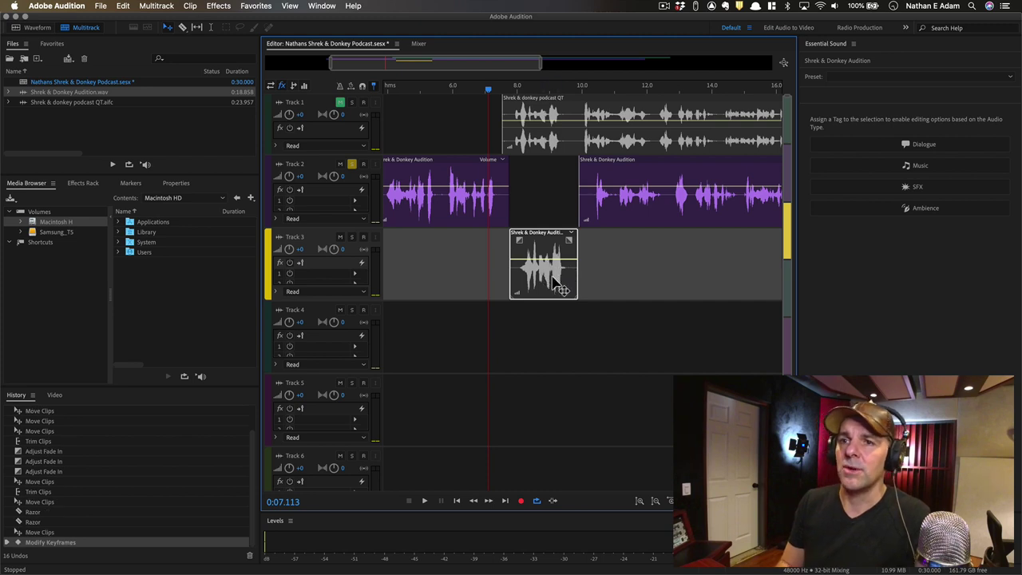
- Unmute Track 1, place the playhead at the start of the last Track 2 segment and play the soloed Track 2 from there
click(549, 145)
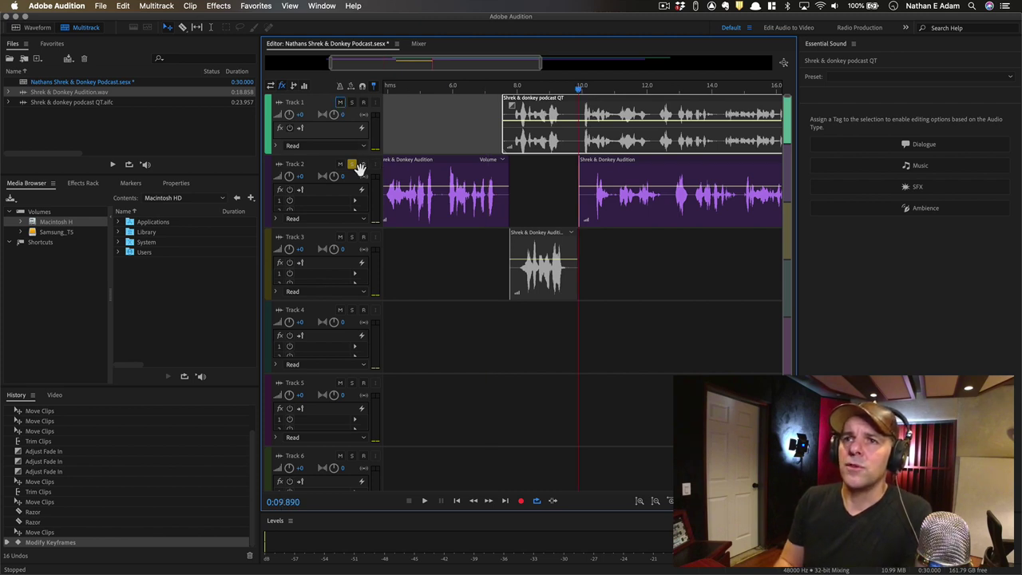
scroll(627, 174, right, 5)
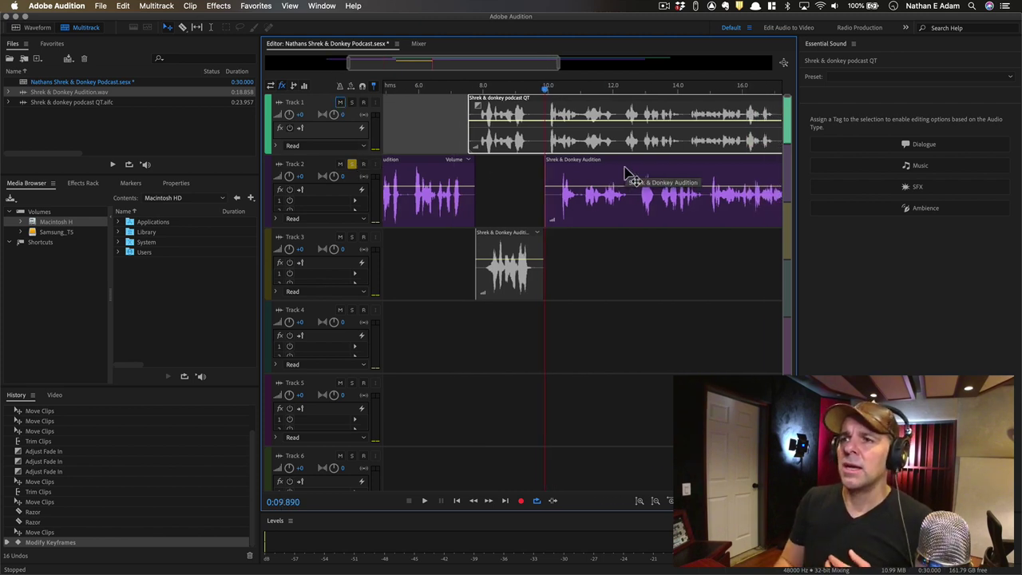
scroll(628, 173, right, 1)
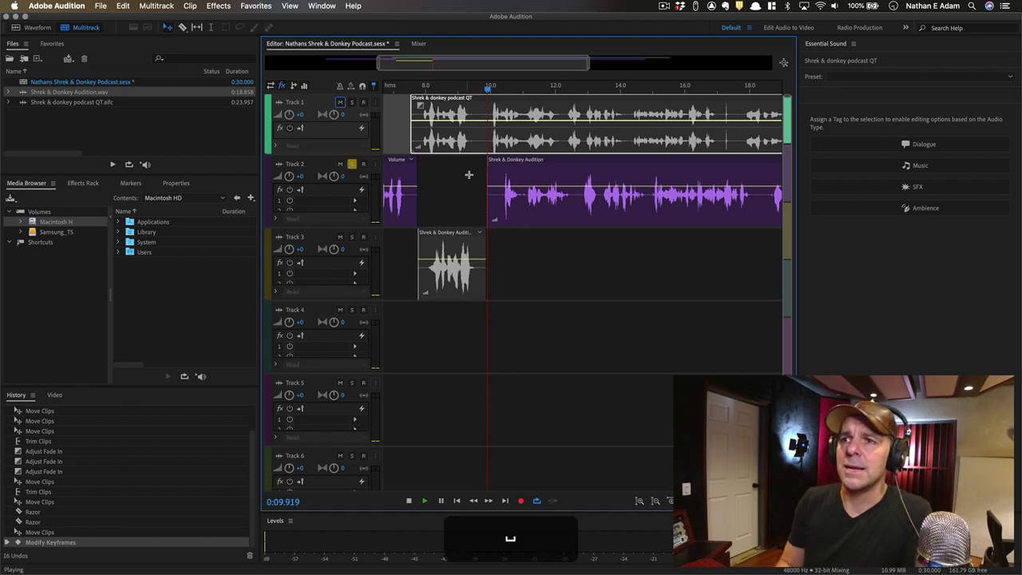
key(space)
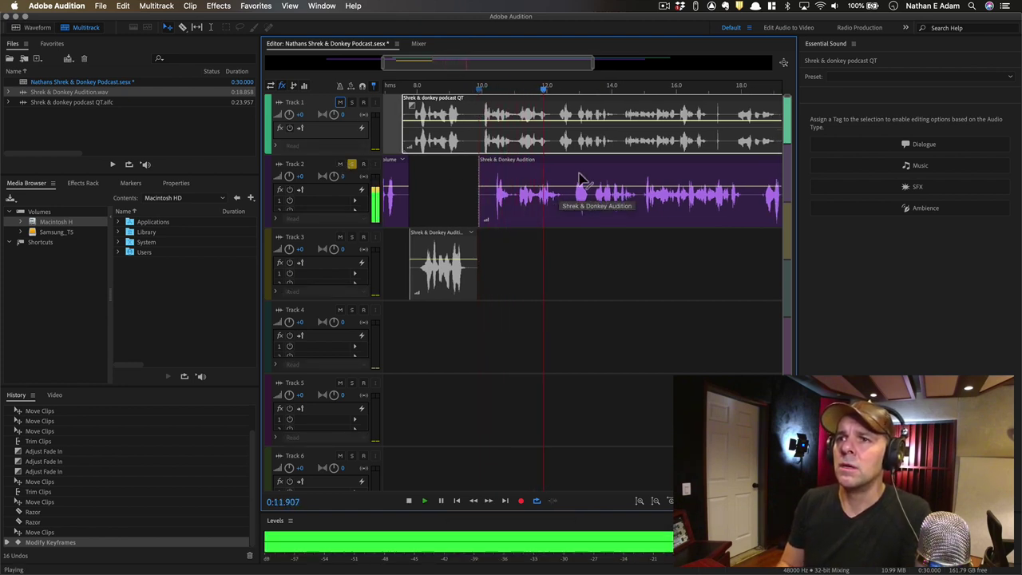
key(space)
- Switch the solo from Track 2 to Track 1 and play it from 9.890 s
click(351, 163)
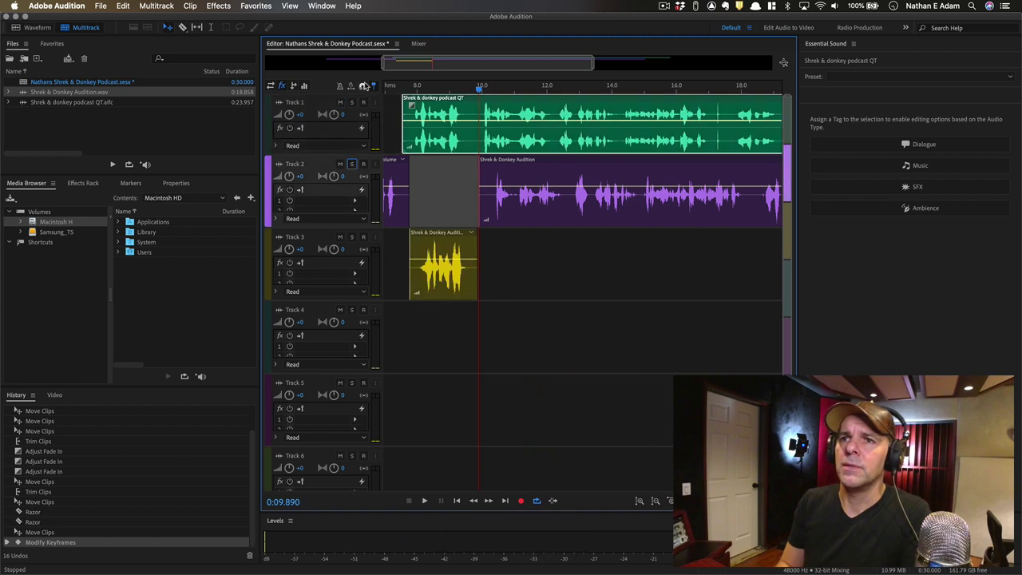
click(352, 102)
key(space)
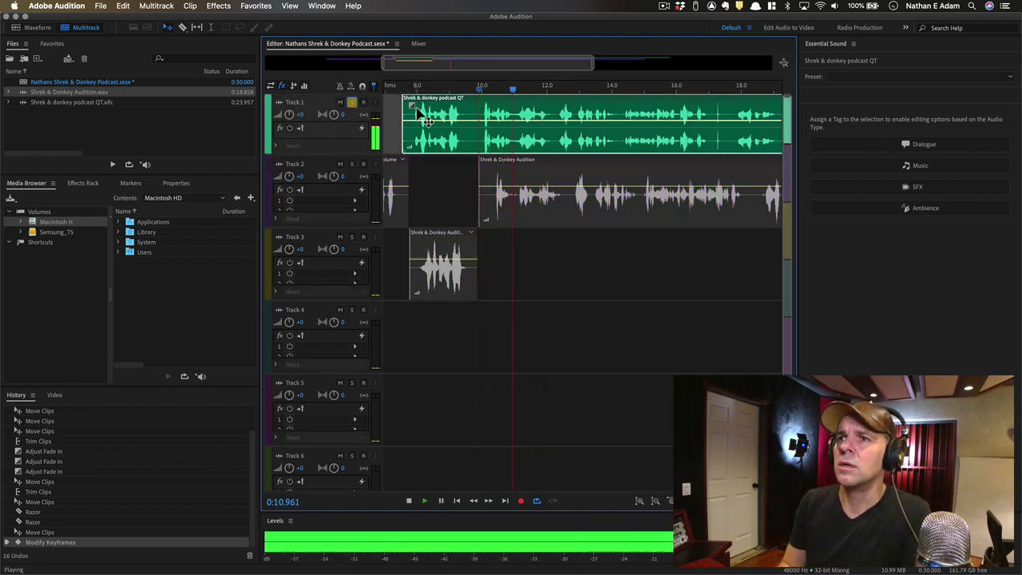
key(space)
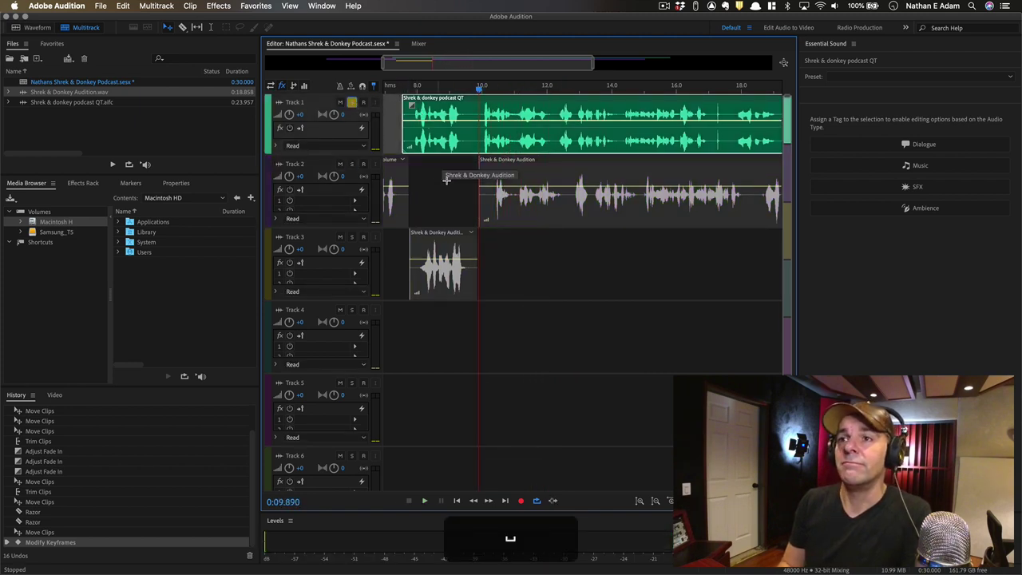
- Solo Track 2 in place of Track 1 and play its last segment through from 9.890 s with a wider timeline view
click(352, 165)
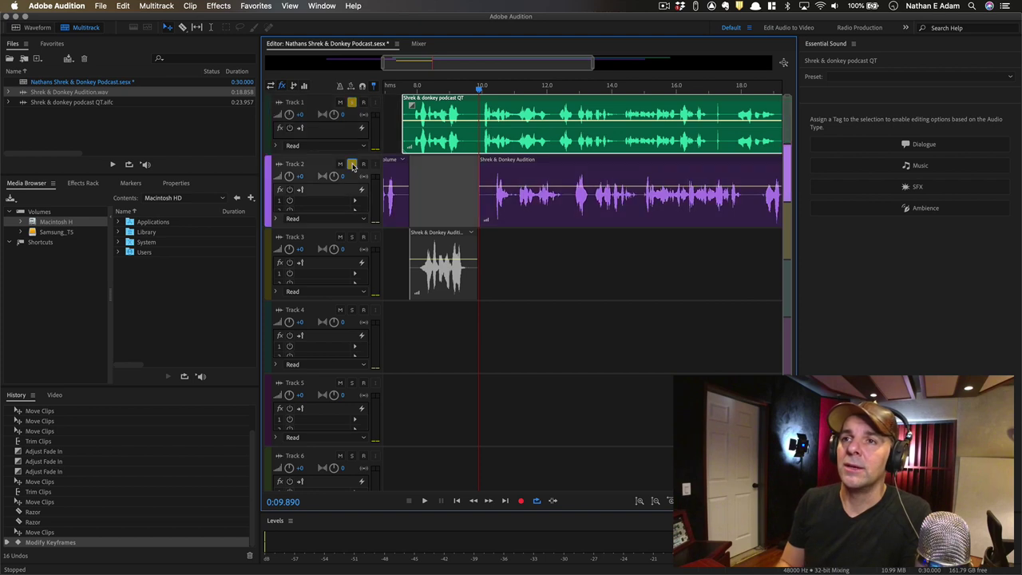
click(352, 102)
key(space)
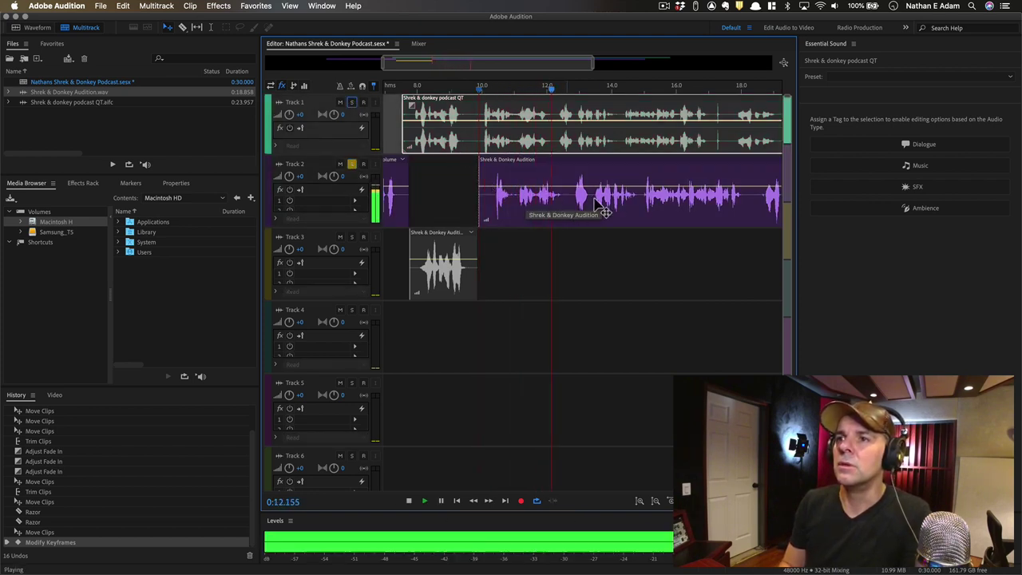
key(minus)
key(minus)
key(minus)
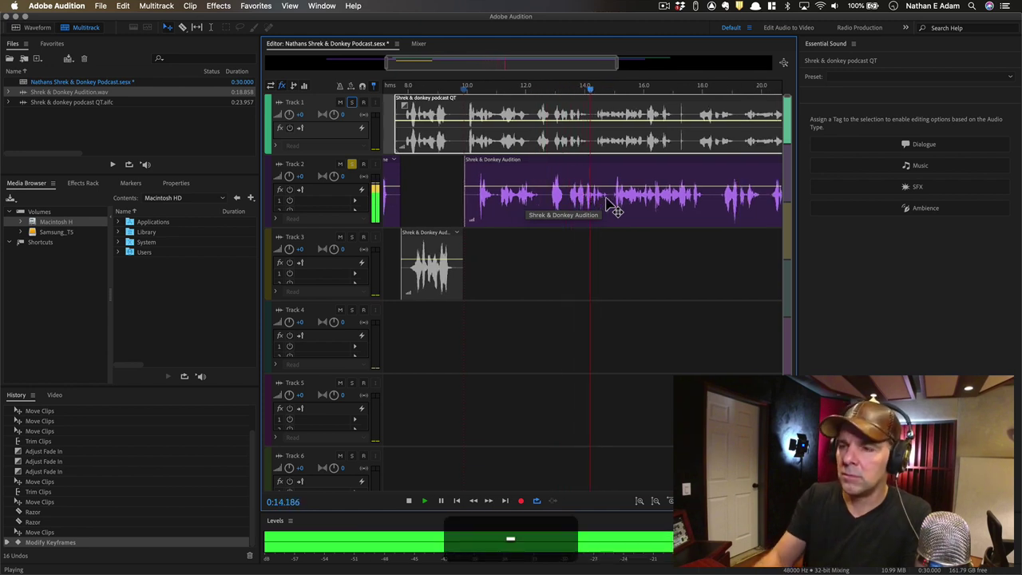
key(minus)
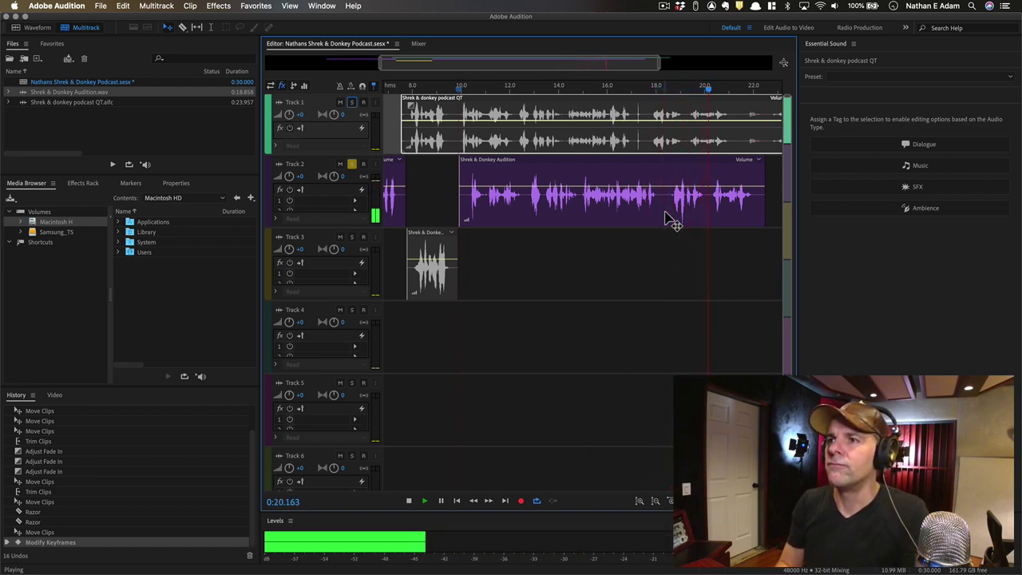
key(space)
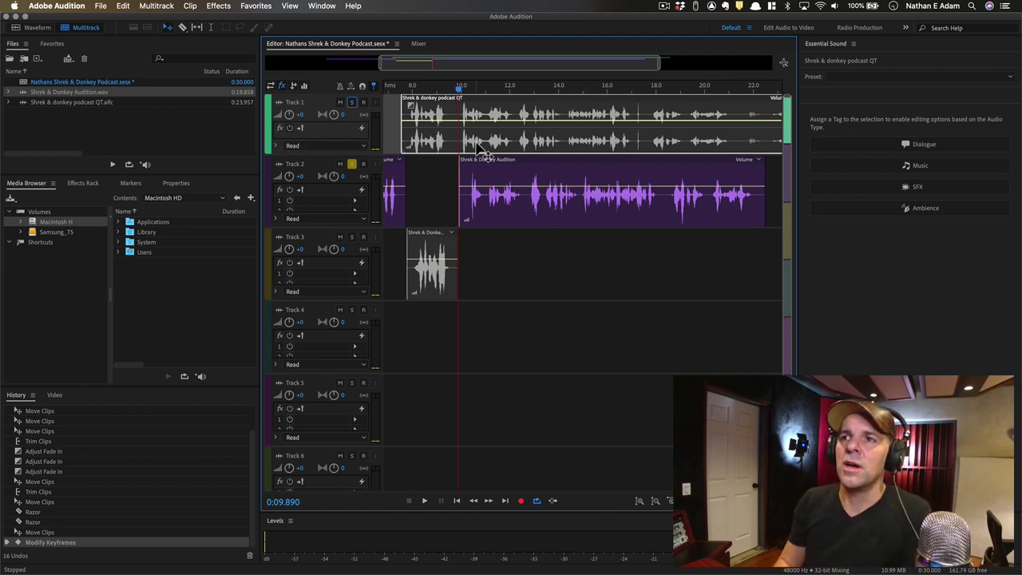
scroll(517, 190, left, 5)
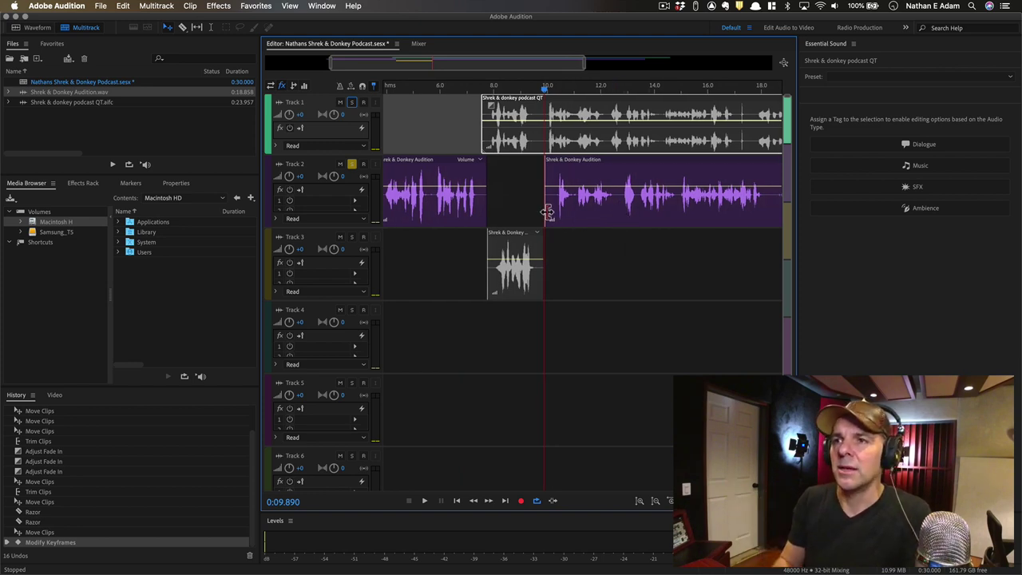
- Trim the facing edges of the two Track 2 segments, and shift the last segment back to 9.890 s and the Track 3 clip slightly earlier
drag(547, 214, 558, 217)
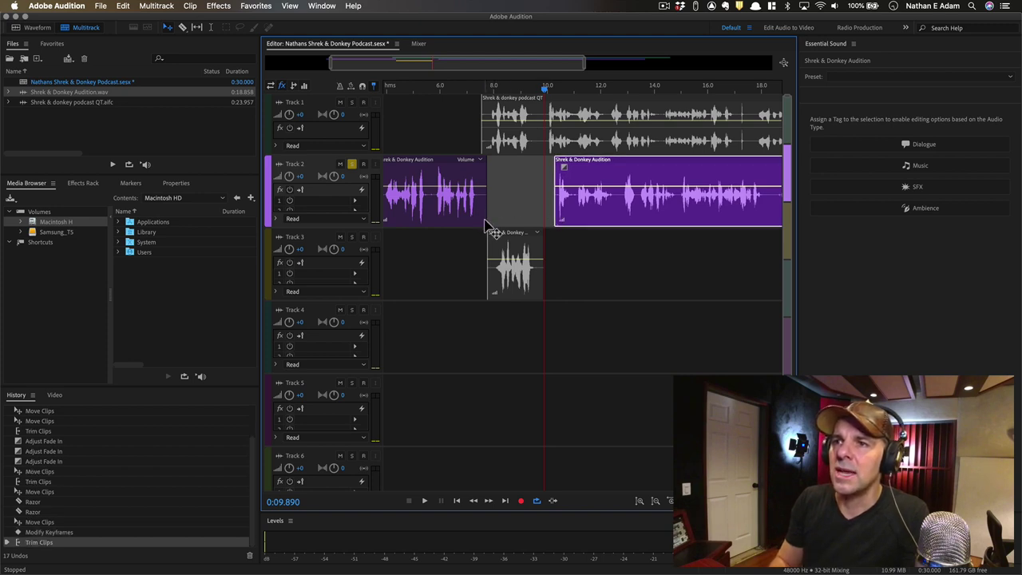
drag(484, 223, 478, 222)
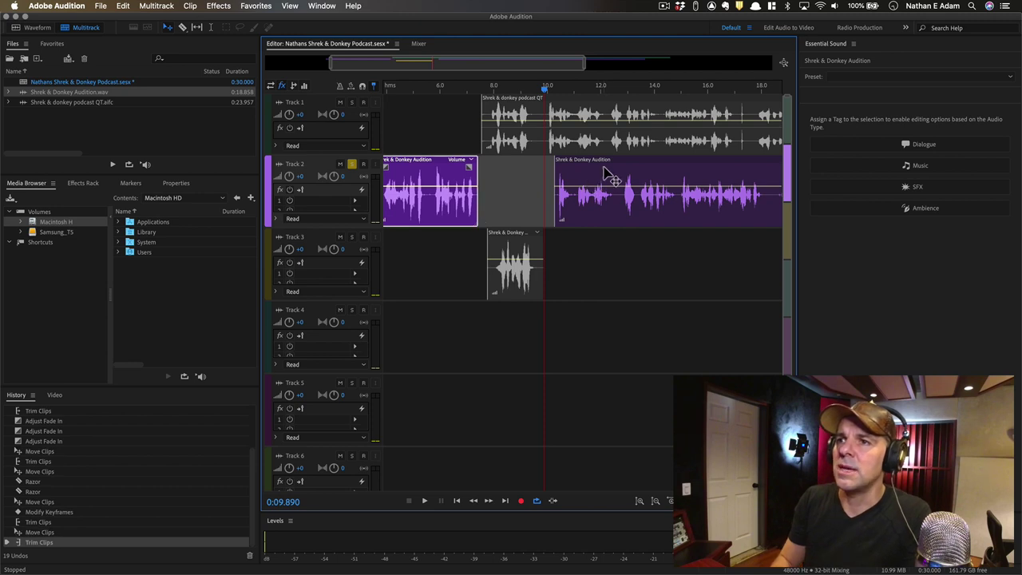
drag(605, 167, 594, 167)
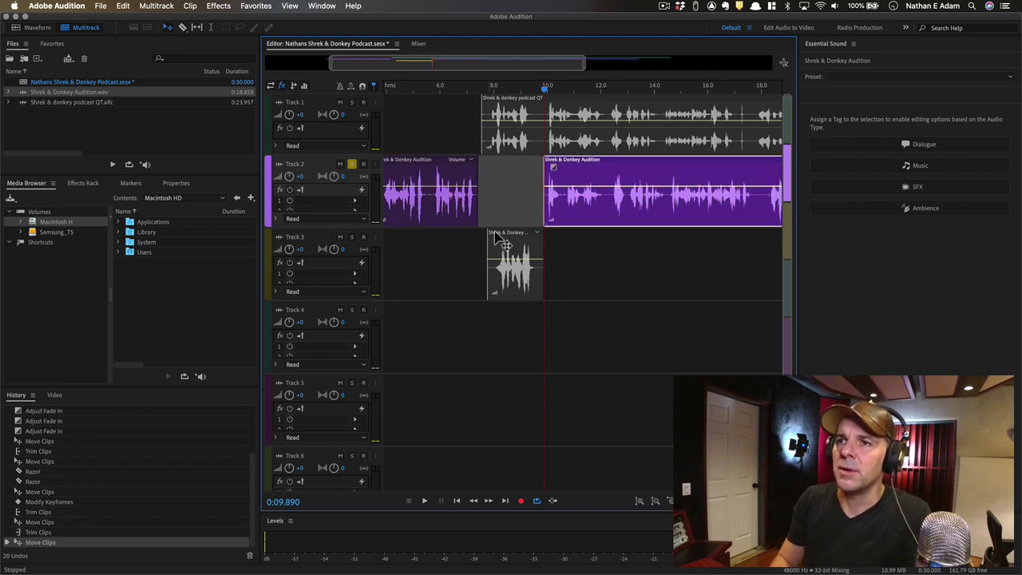
drag(500, 239, 496, 241)
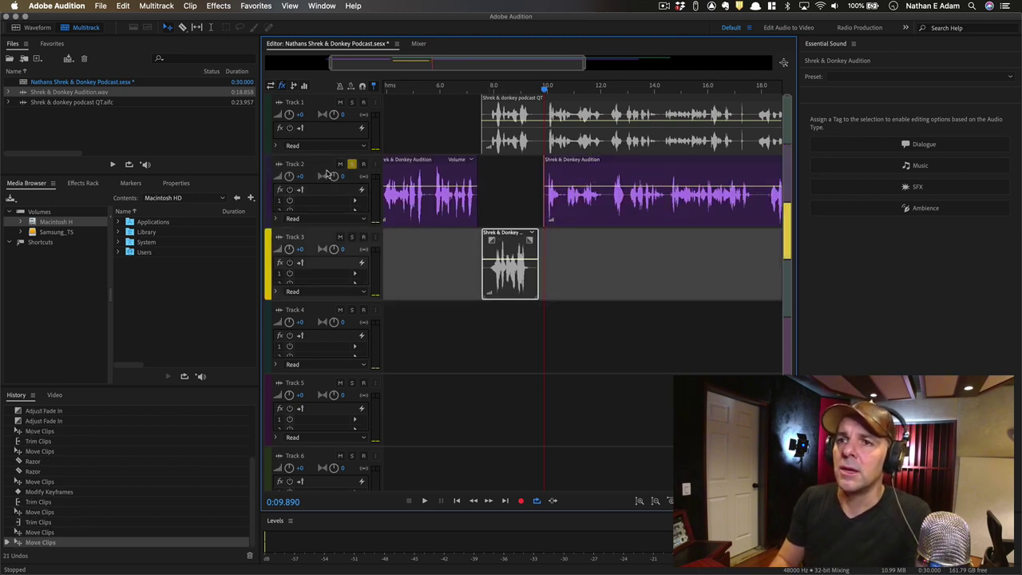
- Unsolo Track 2, mute Track 1 and play the transition between the Track 2 and Track 3 clips from 6.004 s
click(352, 166)
click(340, 103)
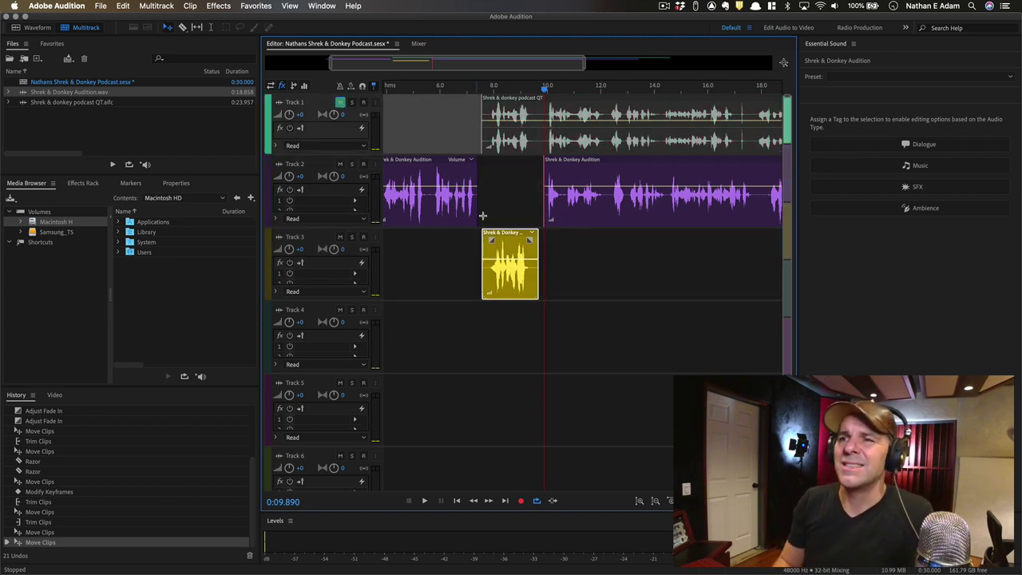
click(440, 86)
key(space)
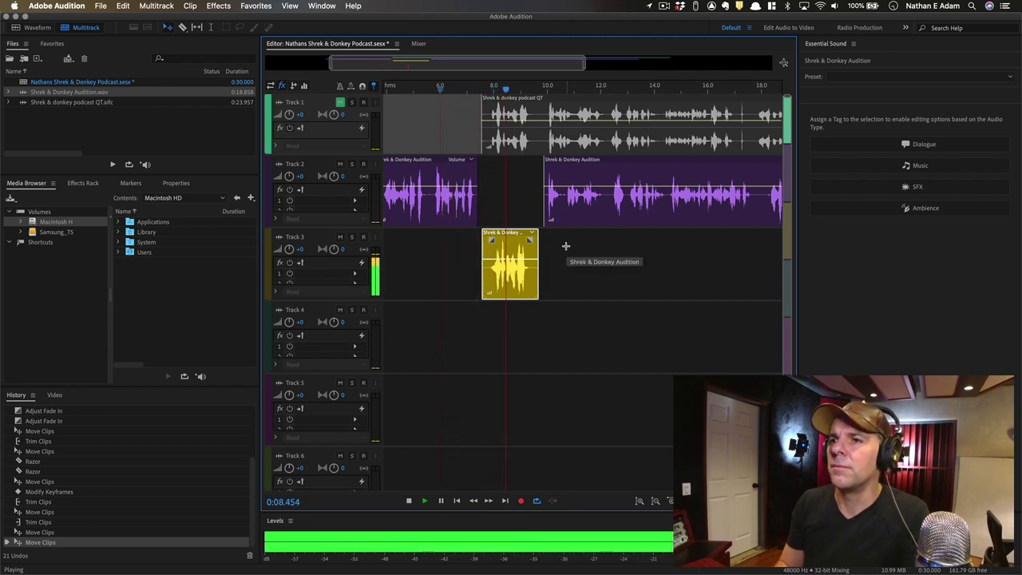
key(space)
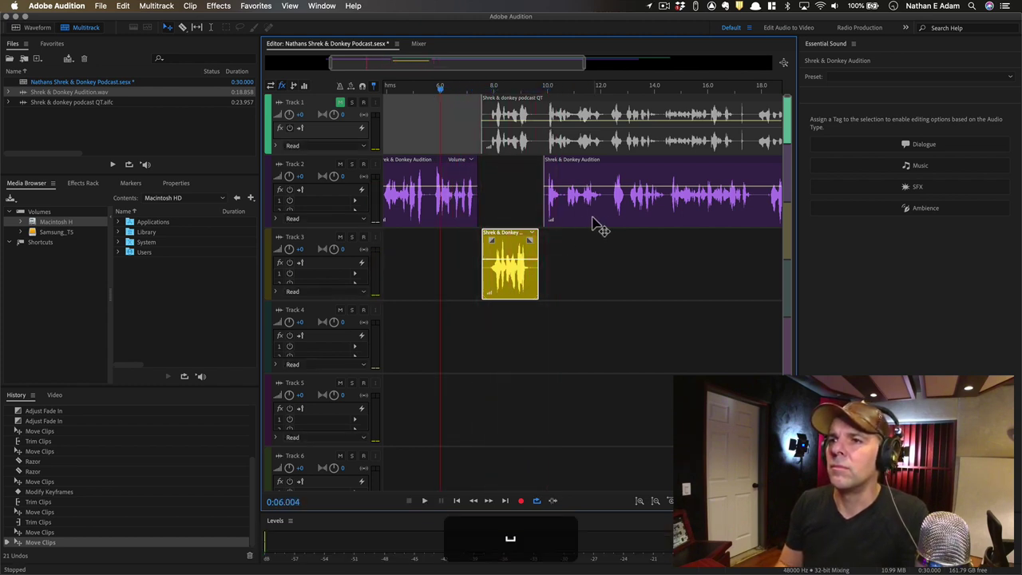
- Move the last Track 2 segment earlier to about 9.4 s, overlapping the end of the Track 3 clip, and play from 5.089 s
click(589, 218)
drag(590, 217, 577, 219)
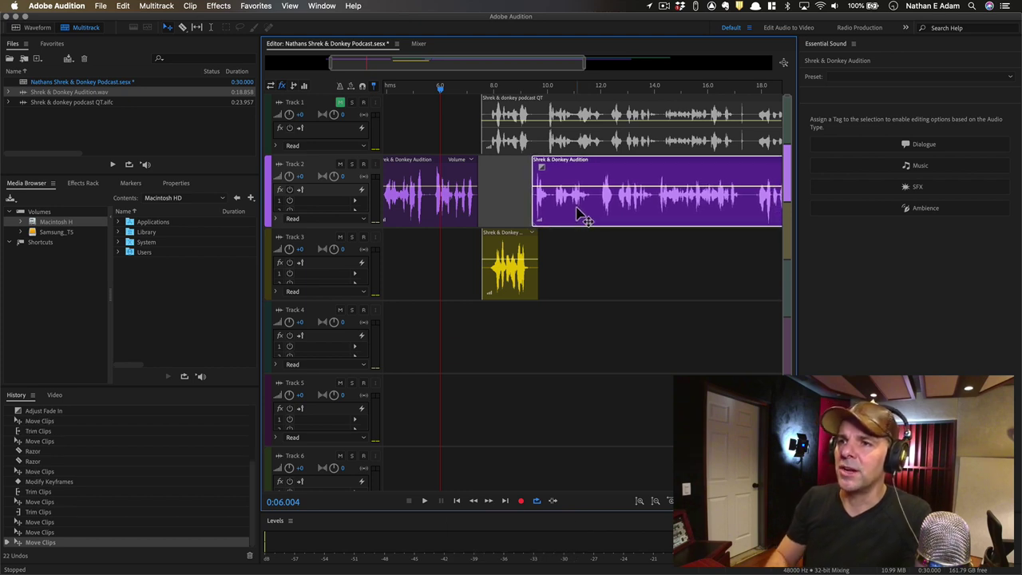
click(418, 86)
key(space)
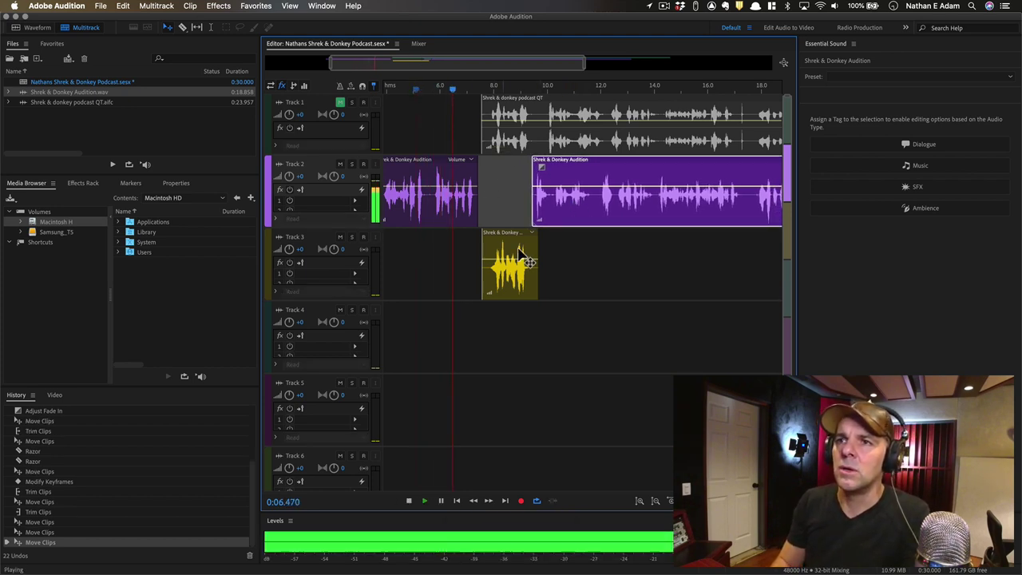
key(space)
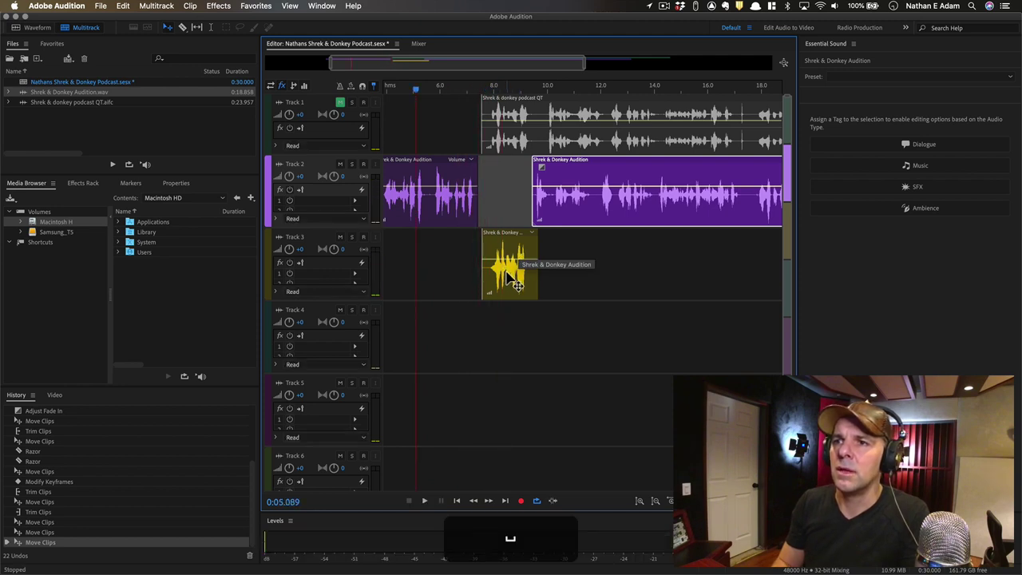
- Move the Track 3 clip earlier to about 7.3 s, play from 5.089 s, and pull the last Track 2 segment back to about 9.0 s
drag(512, 280, 503, 279)
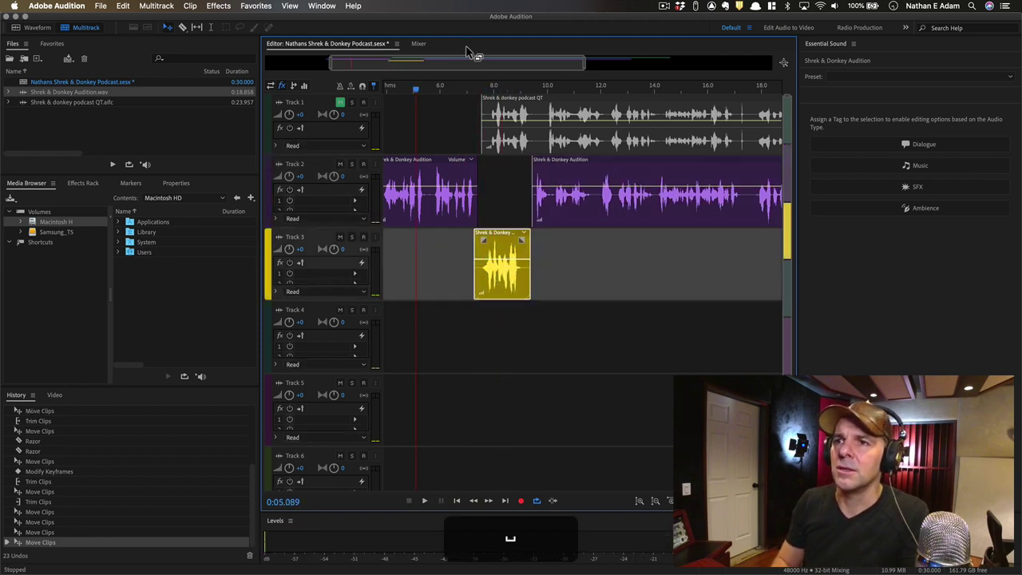
key(space)
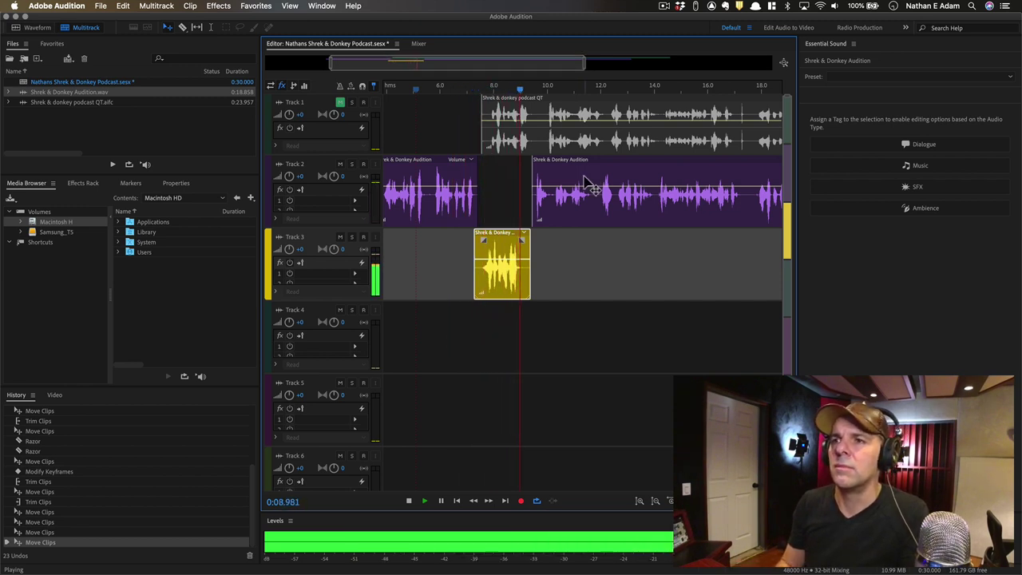
key(space)
drag(579, 200, 557, 199)
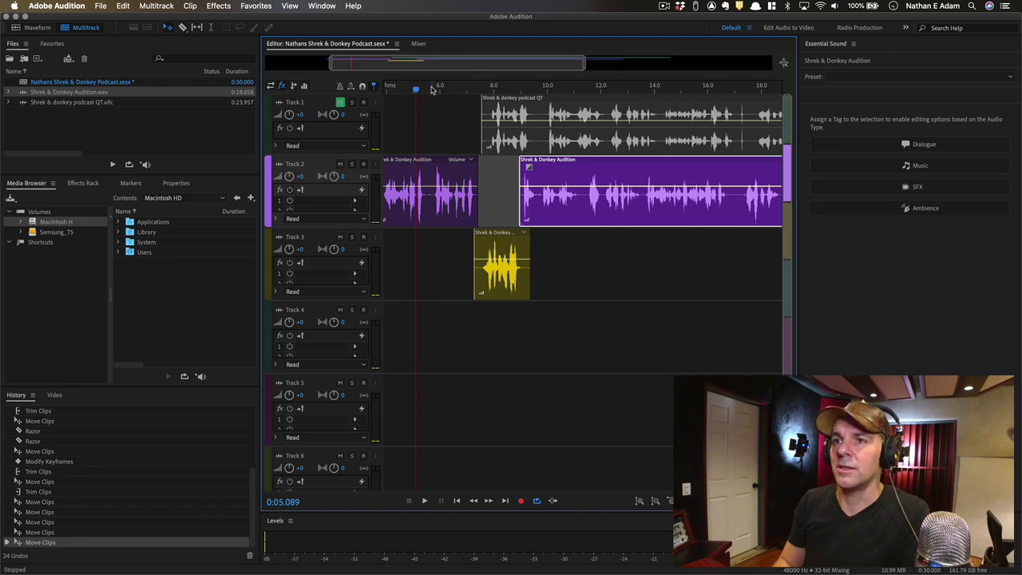
- Razor the first Track 2 segment on both sides of its middle pause and delete the short piece between the cuts
scroll(421, 177, left, 5)
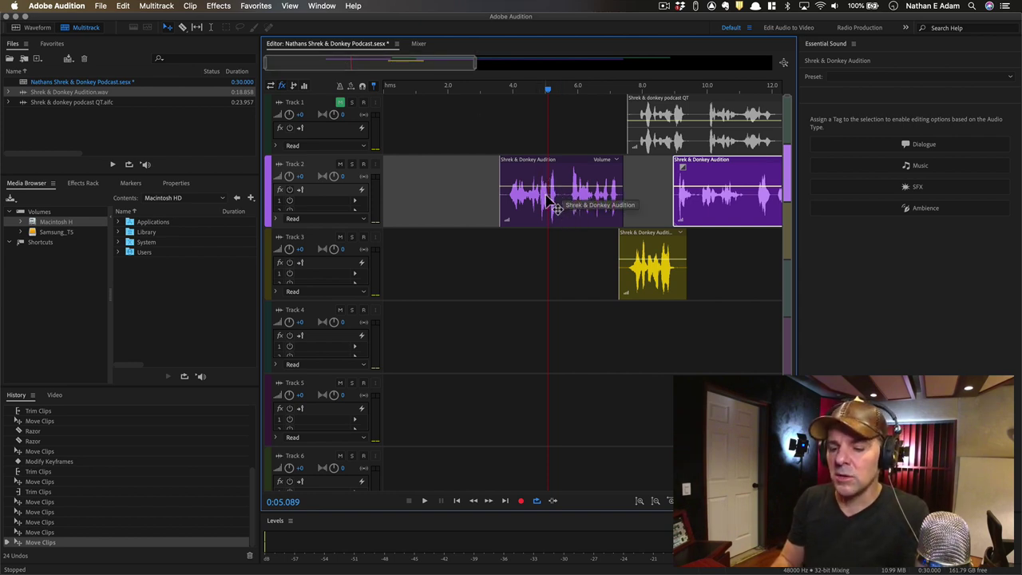
key(r)
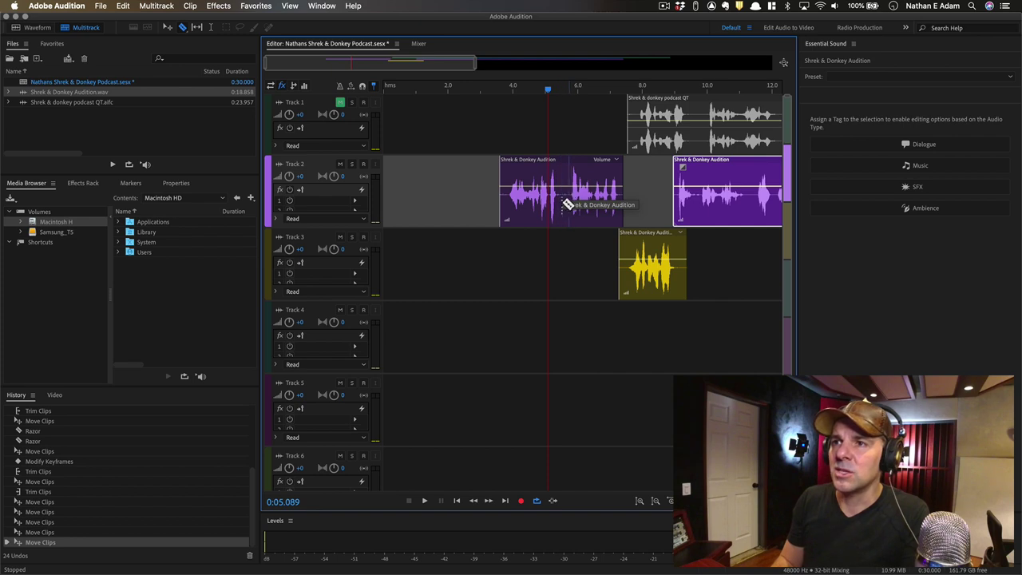
click(561, 202)
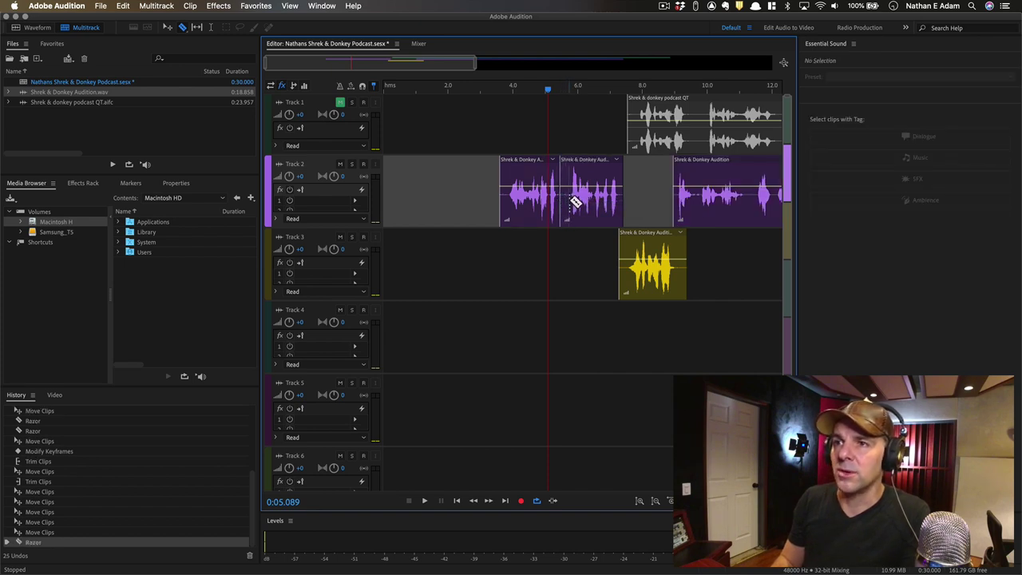
click(568, 199)
key(v)
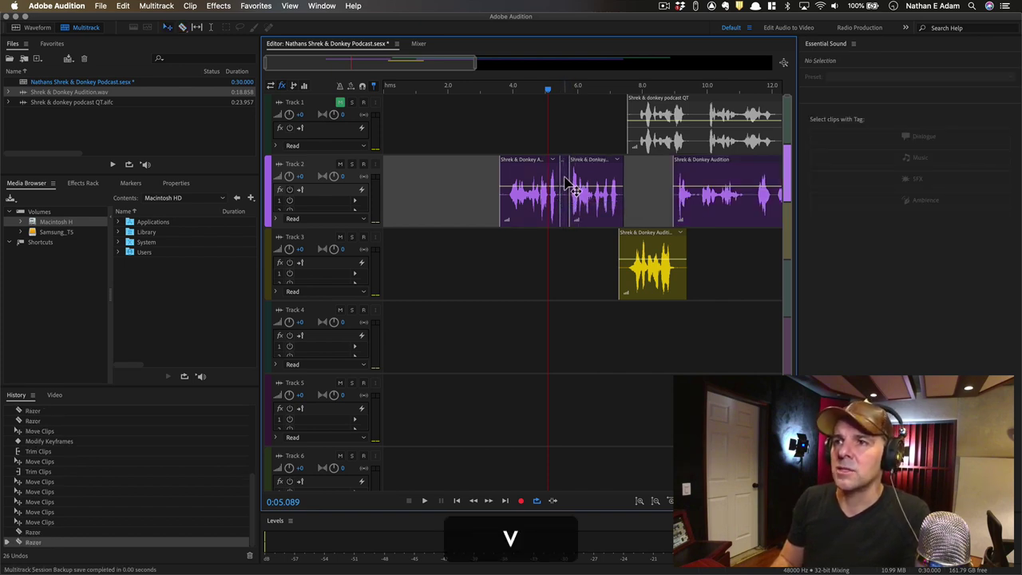
click(564, 182)
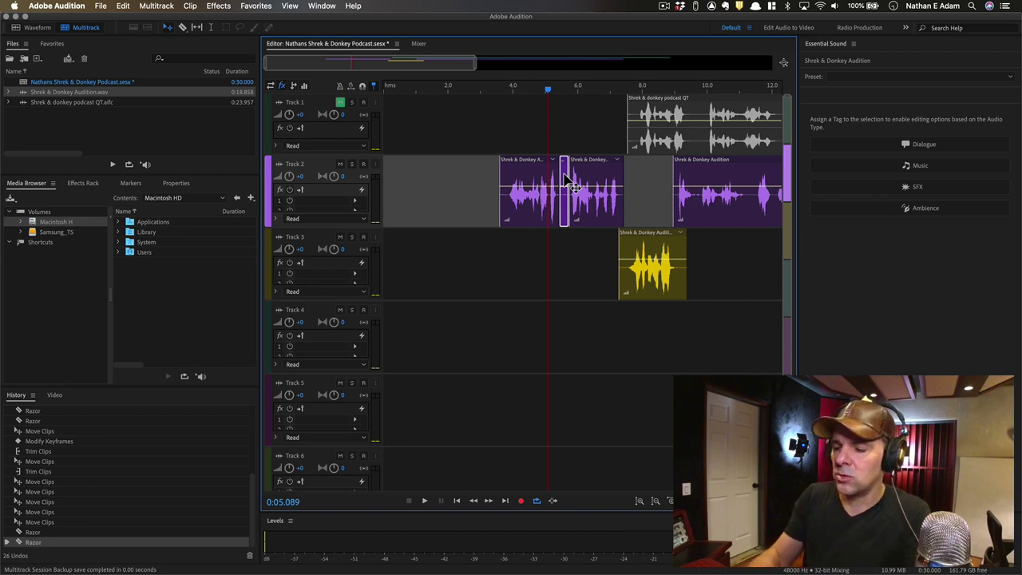
key(BackSpace)
- Undo the deletion and both razor cuts in the first Track 2 segment
key(super+z)
key(super+z)
key(super+z)
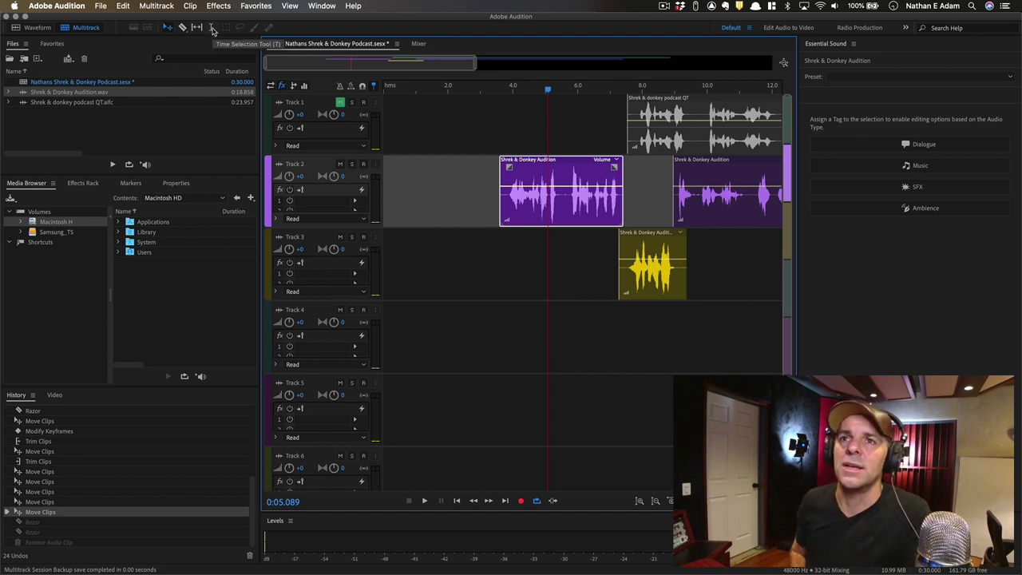
- Select the pause starting at 5.388 s in the first Track 2 segment with the Time Selection tool, ripple delete it and undo the deletion
key(t)
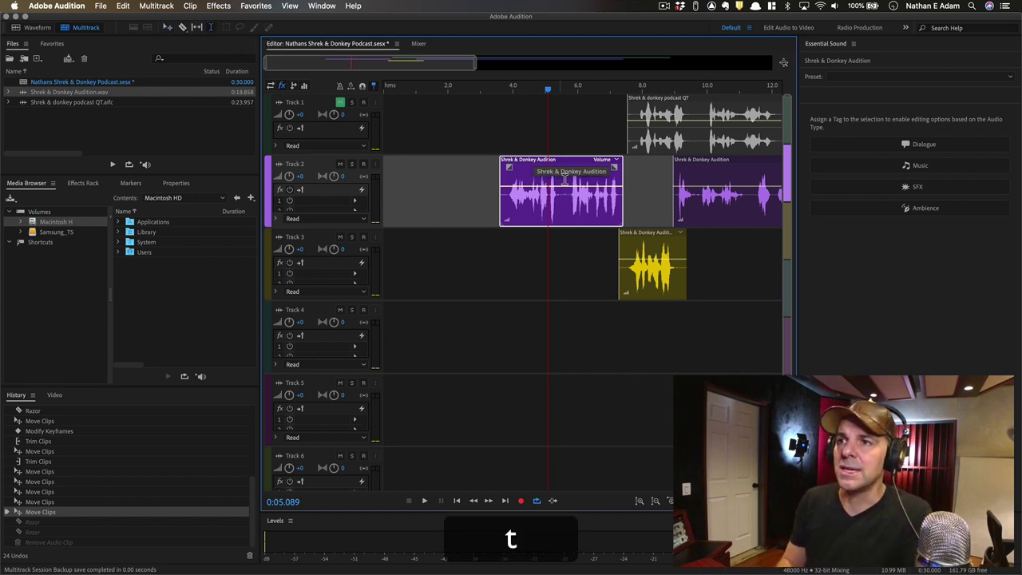
drag(559, 181, 570, 182)
key(alt)
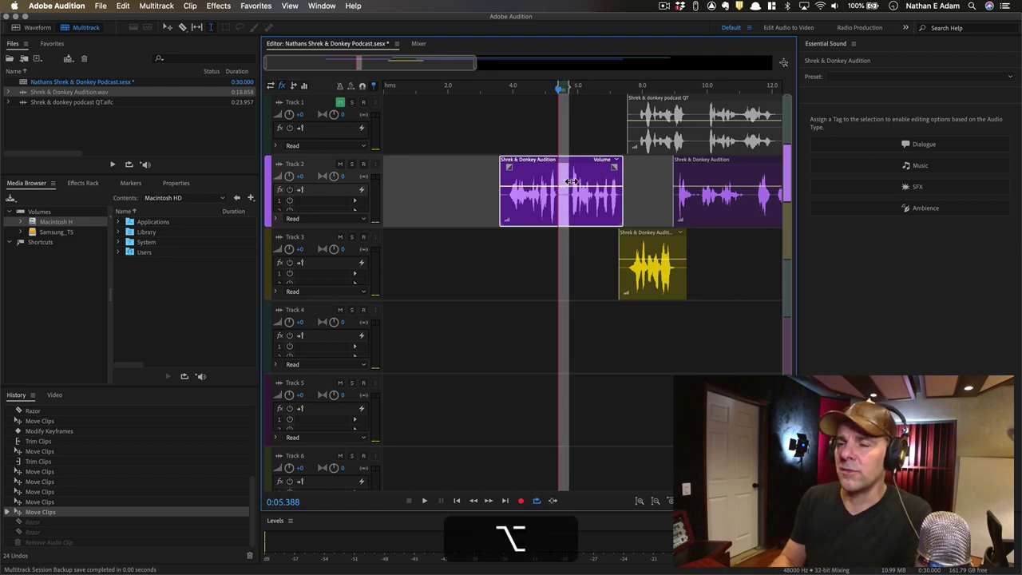
key(alt+BackSpace)
key(alt+super+z)
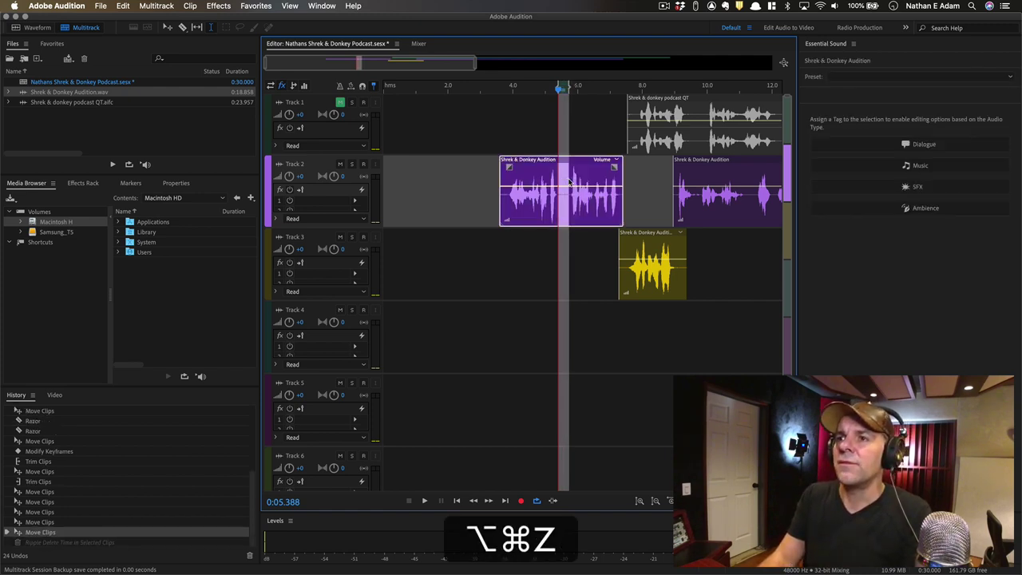
- Delete the selected pause without rippling so a gap is left in the first Track 2 segment, and undo it
key(BackSpace)
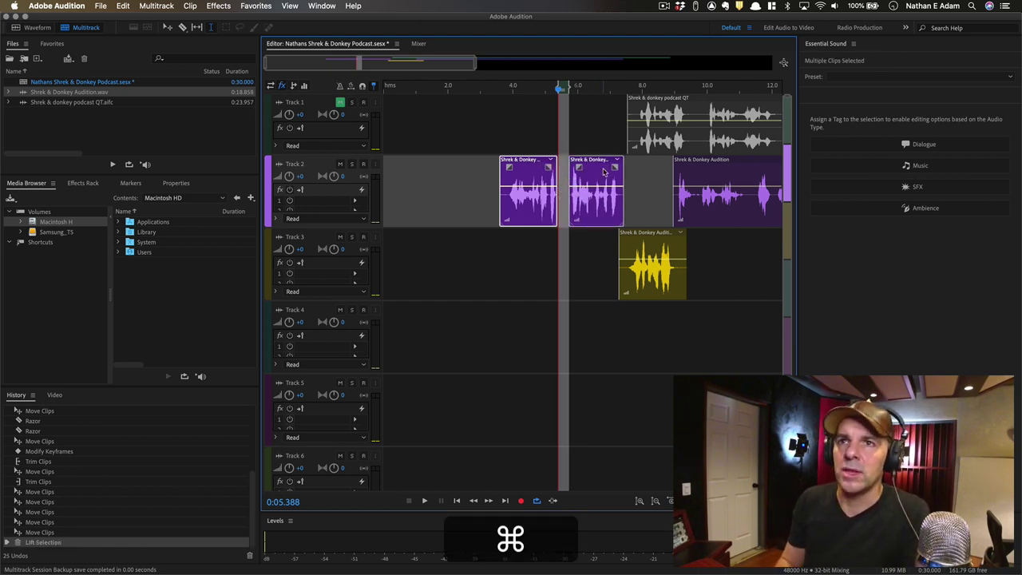
key(super+z)
key(alt+super+z)
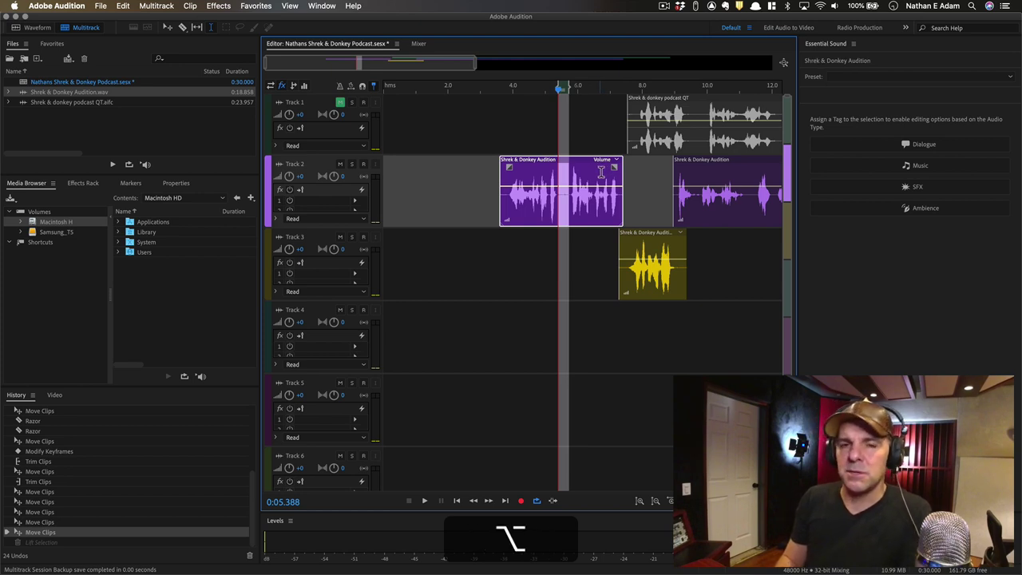
- Ripple delete the selected pause, select the second piece of the split Track 2 segment, and undo the deletion
key(alt+BackSpace)
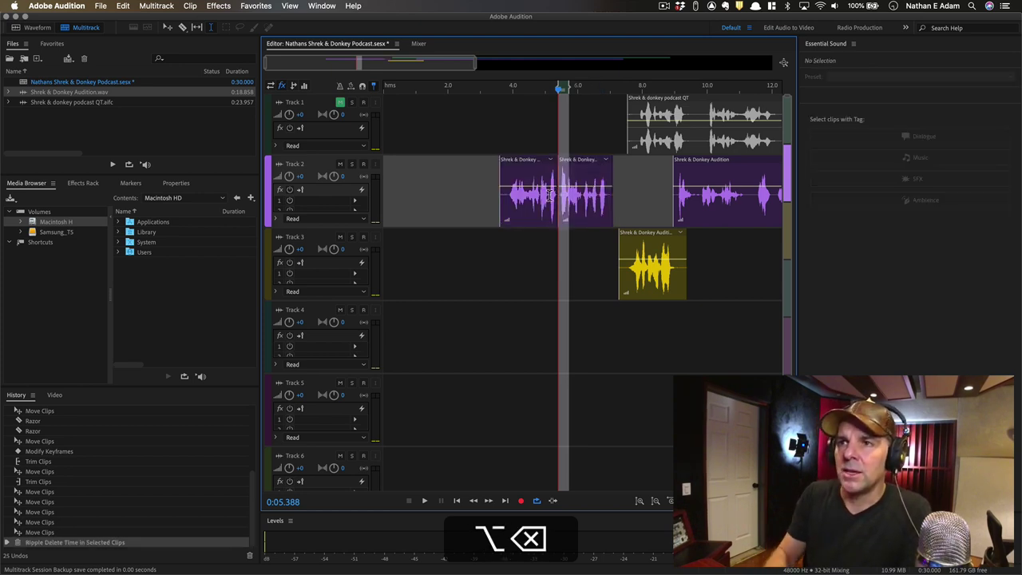
click(581, 201)
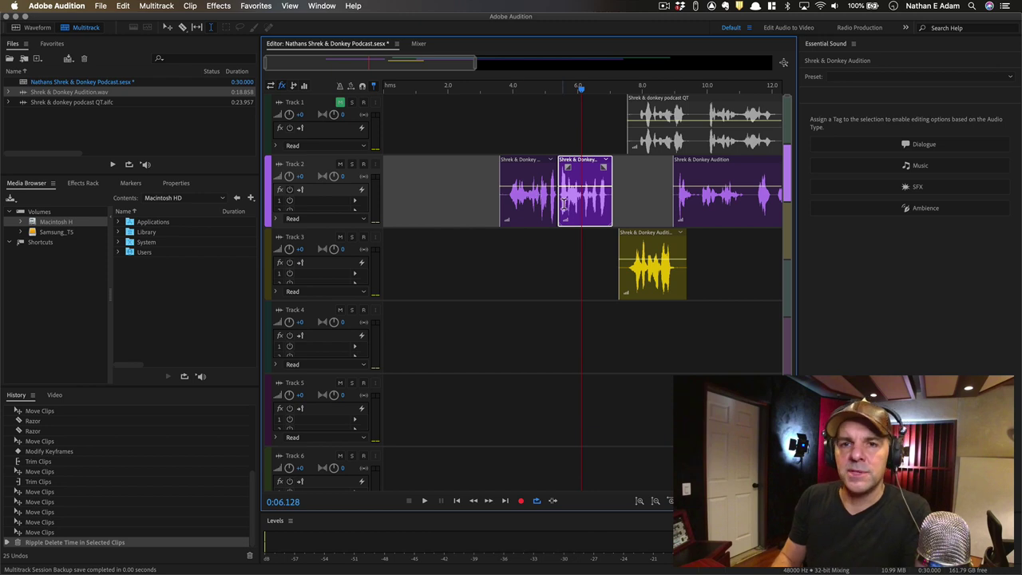
key(super+z)
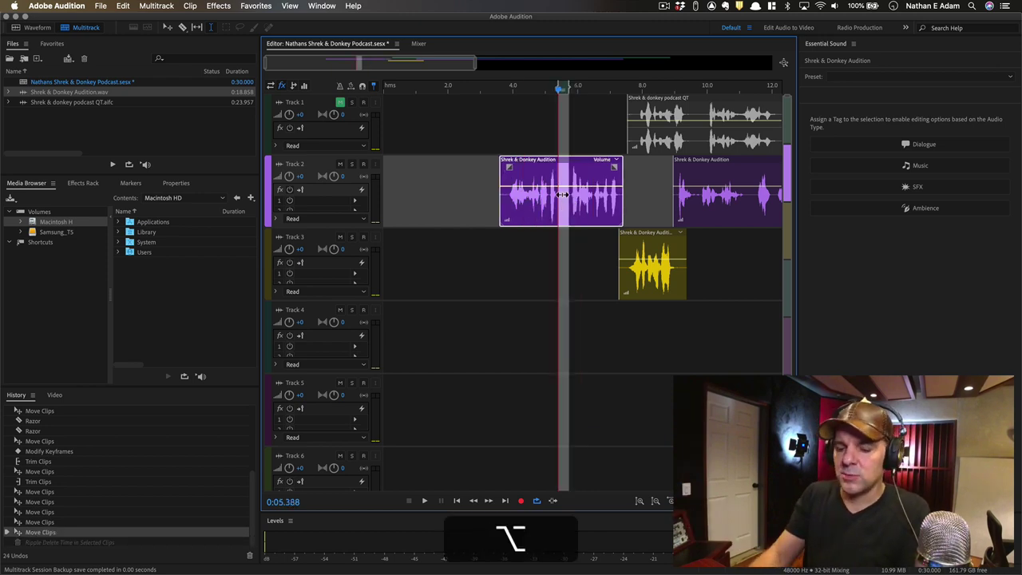
- Undo the mistaken audio track deletion and ripple delete the selected pause from the first Track 2 segment
key(alt+super+BackSpace)
key(alt+super+z)
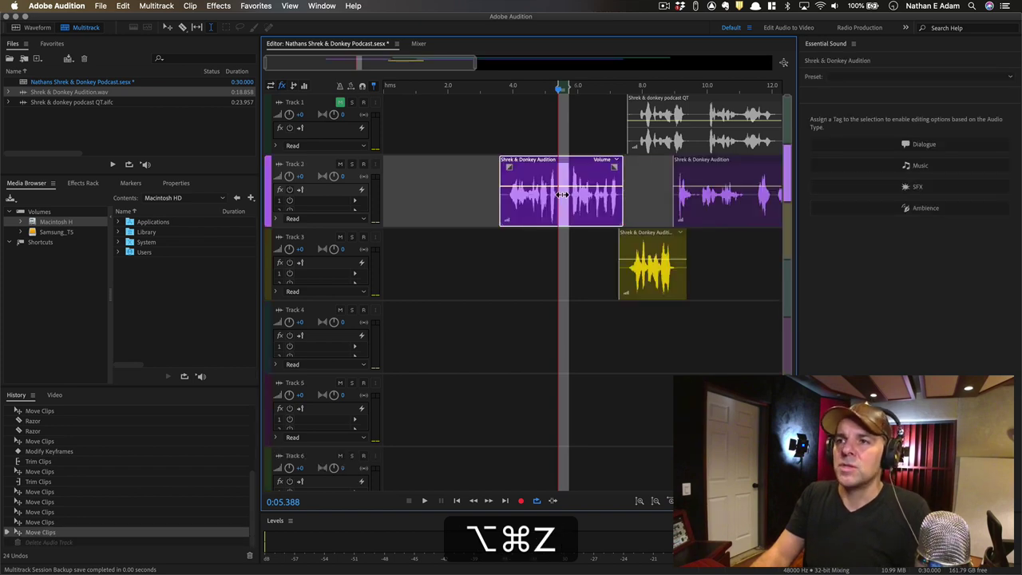
key(alt+shift+BackSpace)
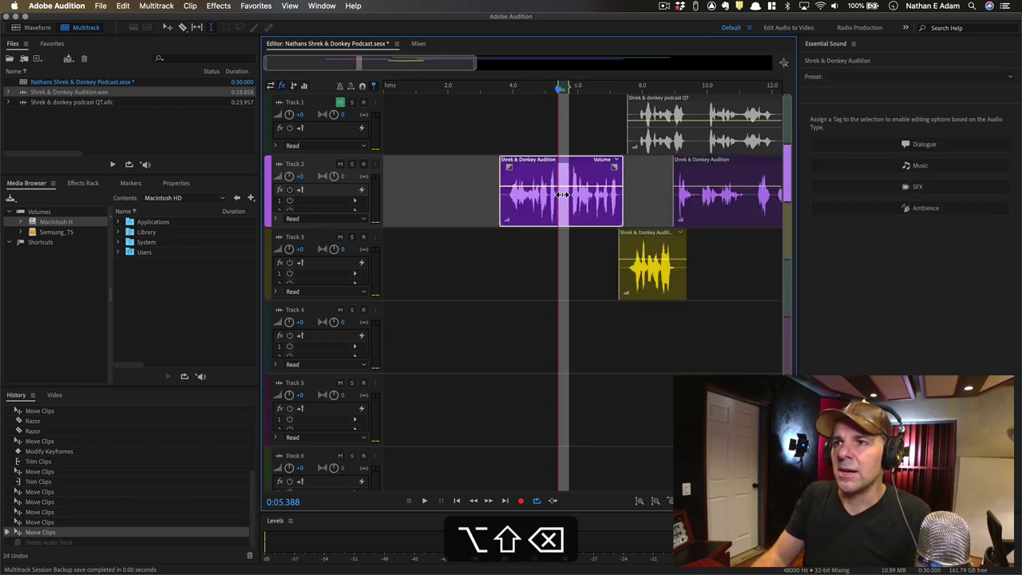
key(alt+ctrl+BackSpace)
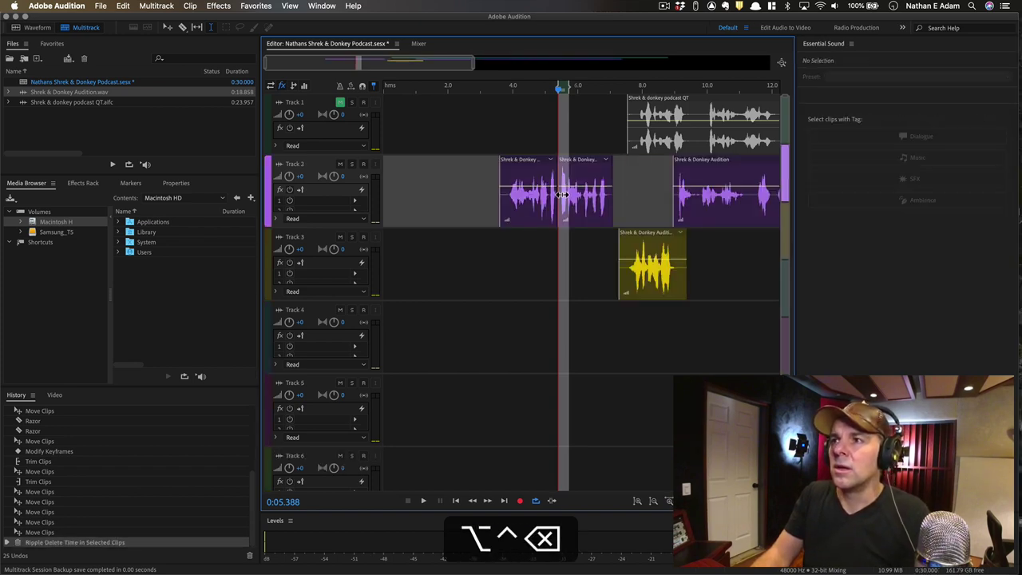
- Clear the time selection and play the tightened Track 2 segments from just before 4 s
click(522, 91)
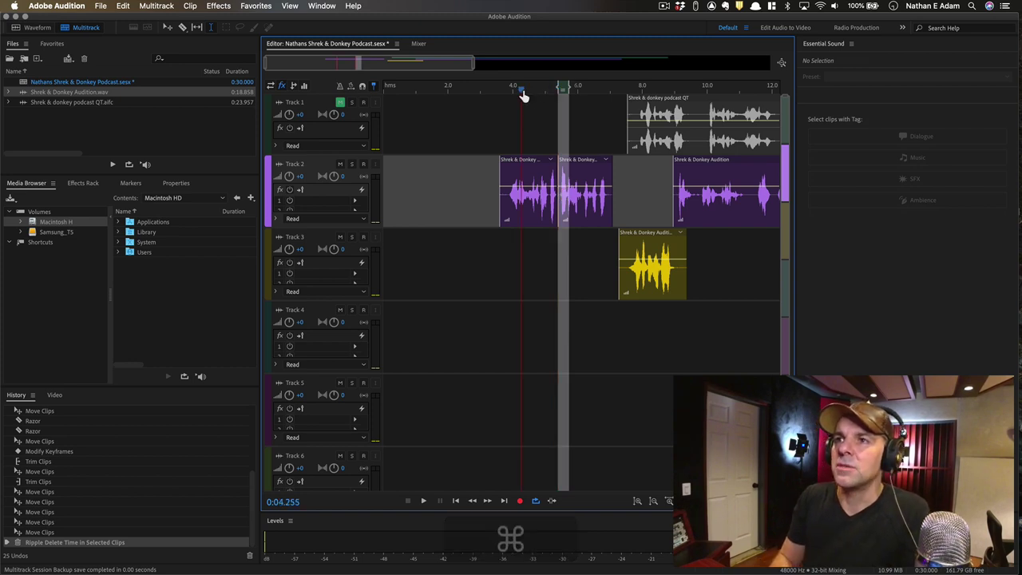
key(space)
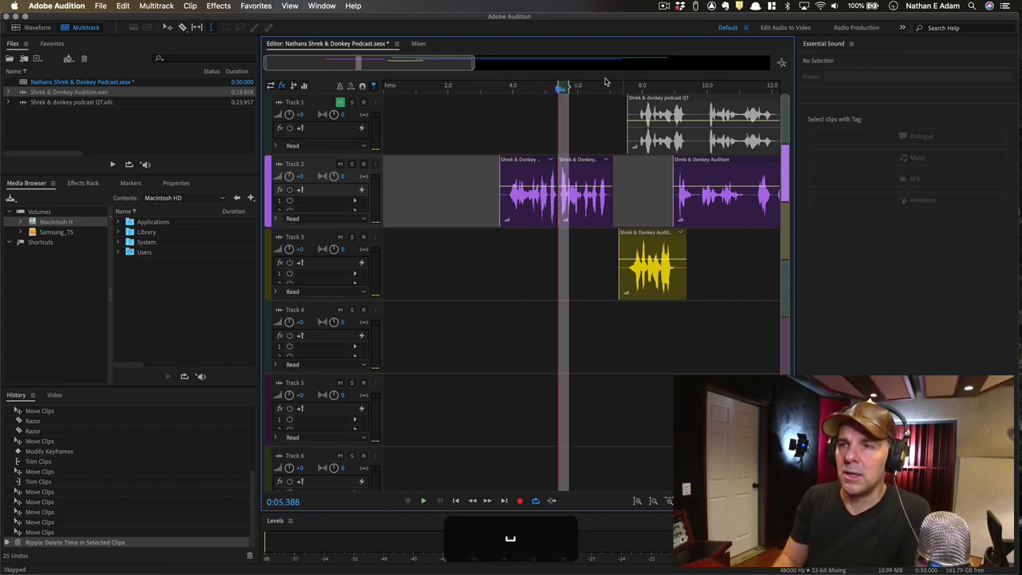
right_click(564, 90)
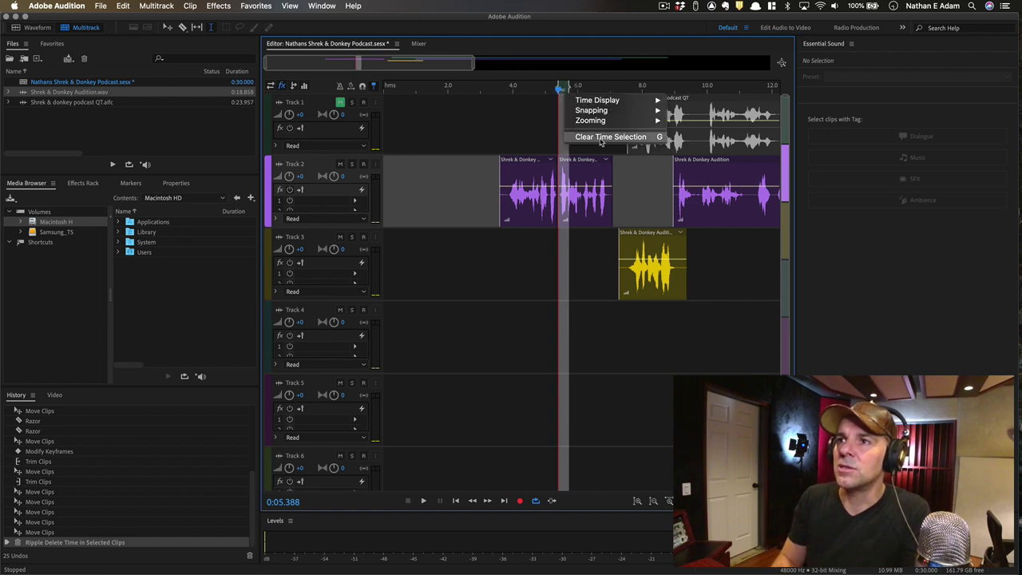
click(654, 137)
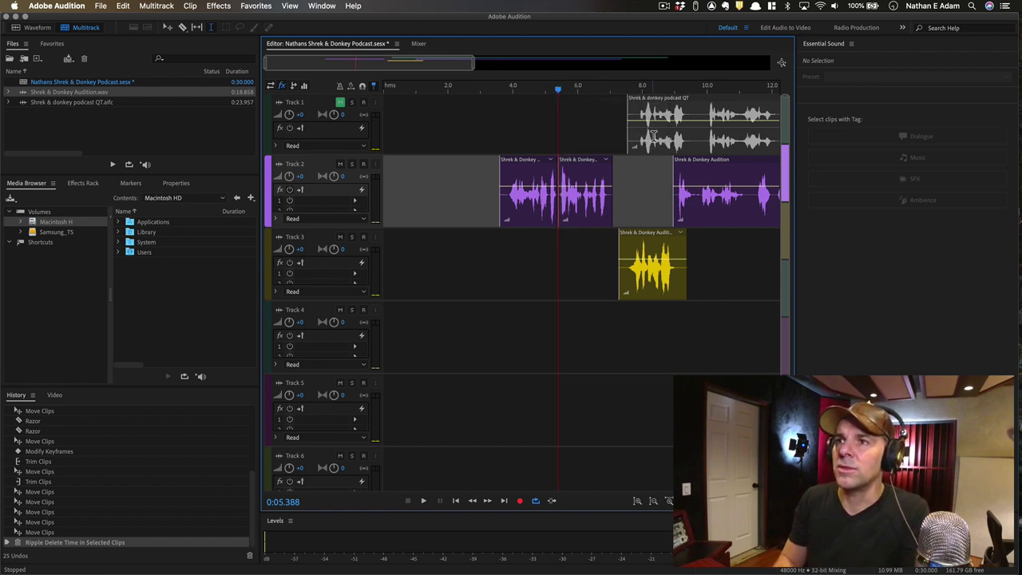
click(511, 87)
key(space)
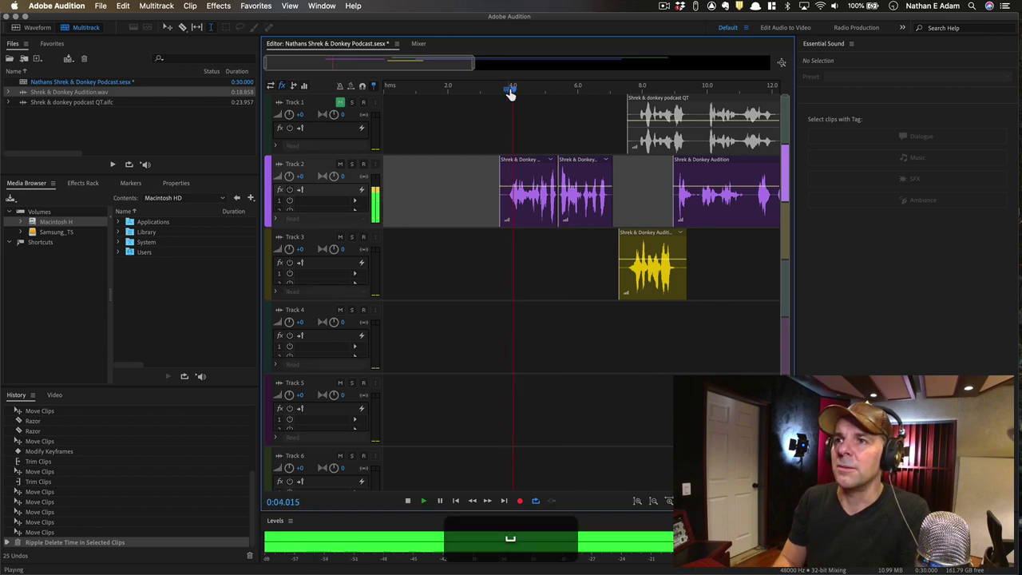
- Shift the second Track 2 segment slightly later and move the Track 3 clip earlier to start at about 6.8 s
key(space)
key(v)
click(595, 207)
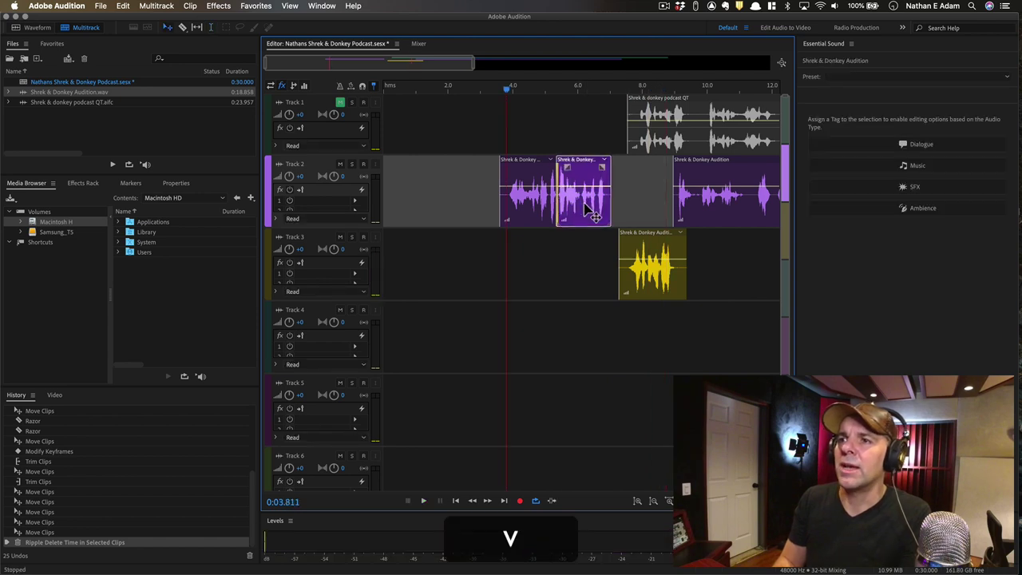
drag(588, 204, 587, 204)
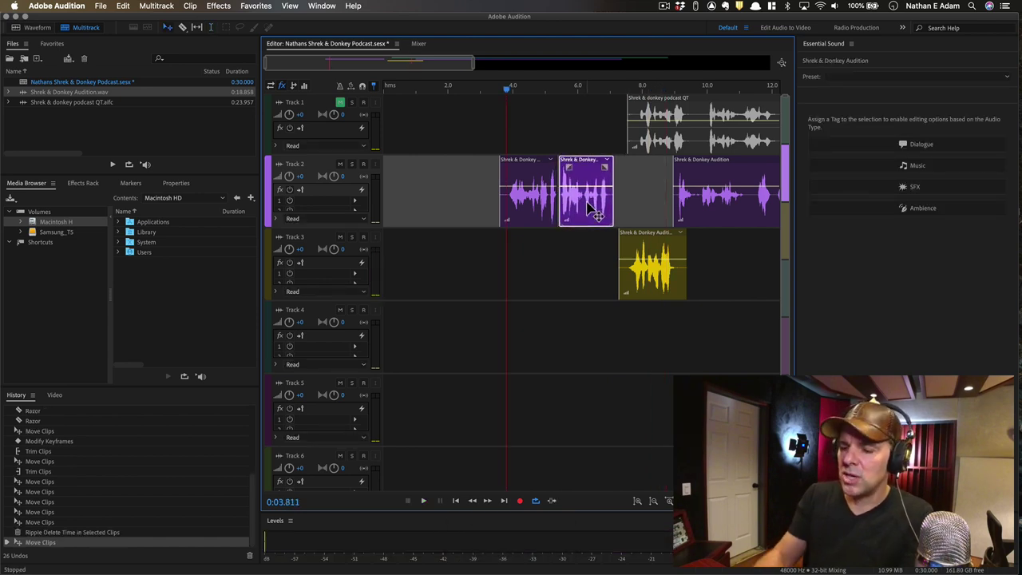
drag(647, 276, 634, 270)
key(=)
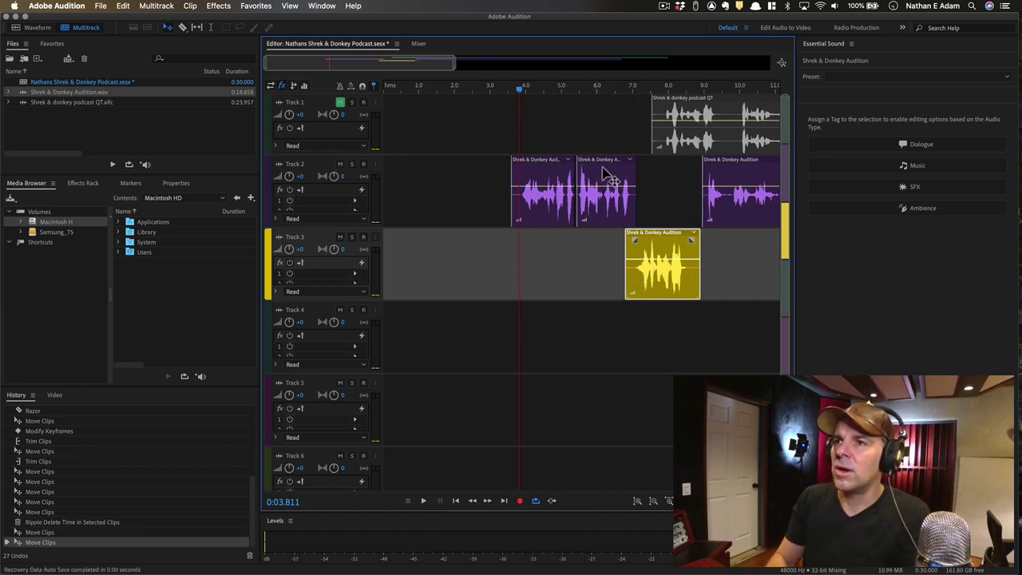
- Move the second Track 2 segment slightly later, extend the first segment's end to meet it, and play across the join
drag(603, 167, 601, 176)
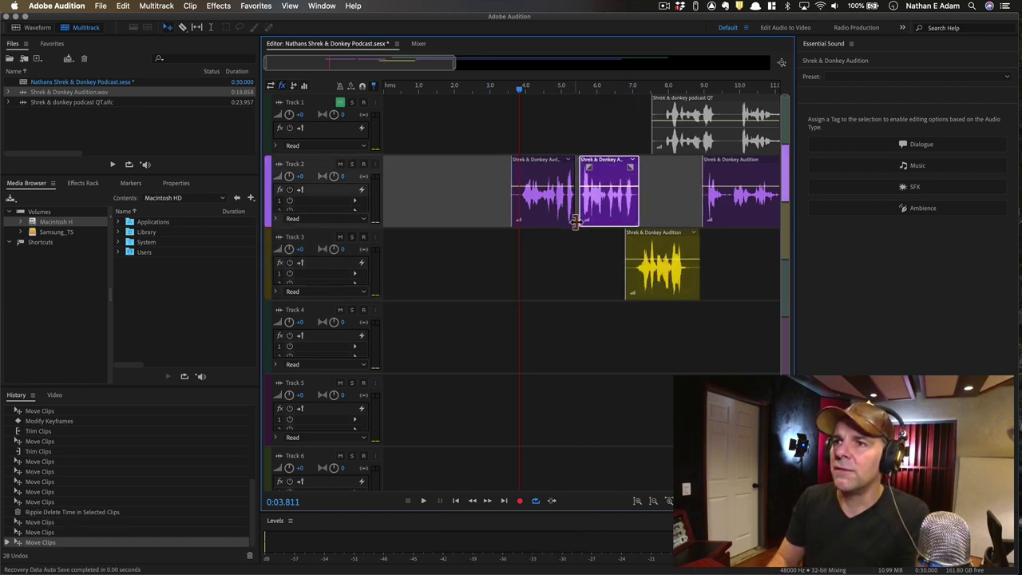
drag(575, 224, 578, 224)
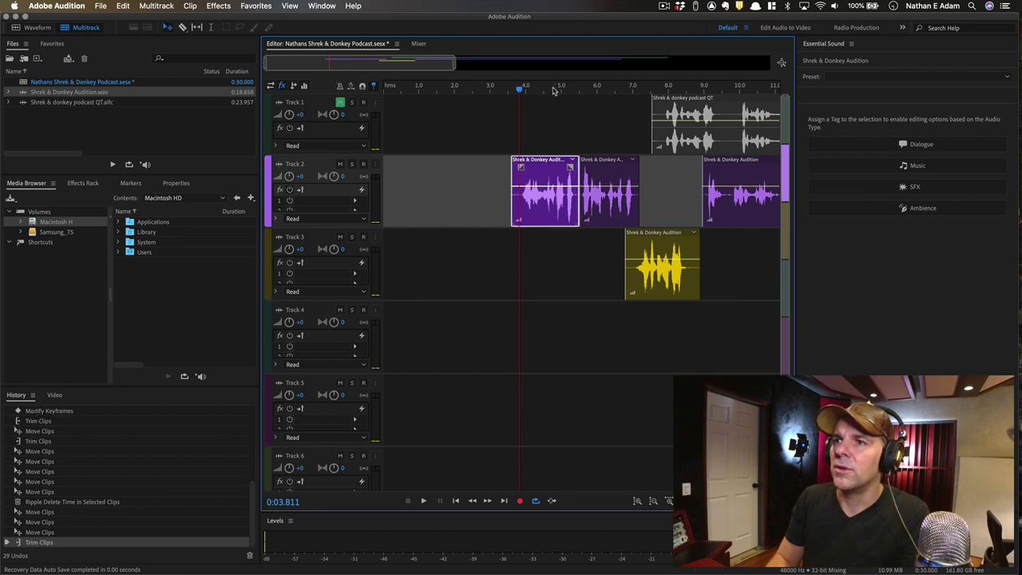
click(547, 90)
key(space)
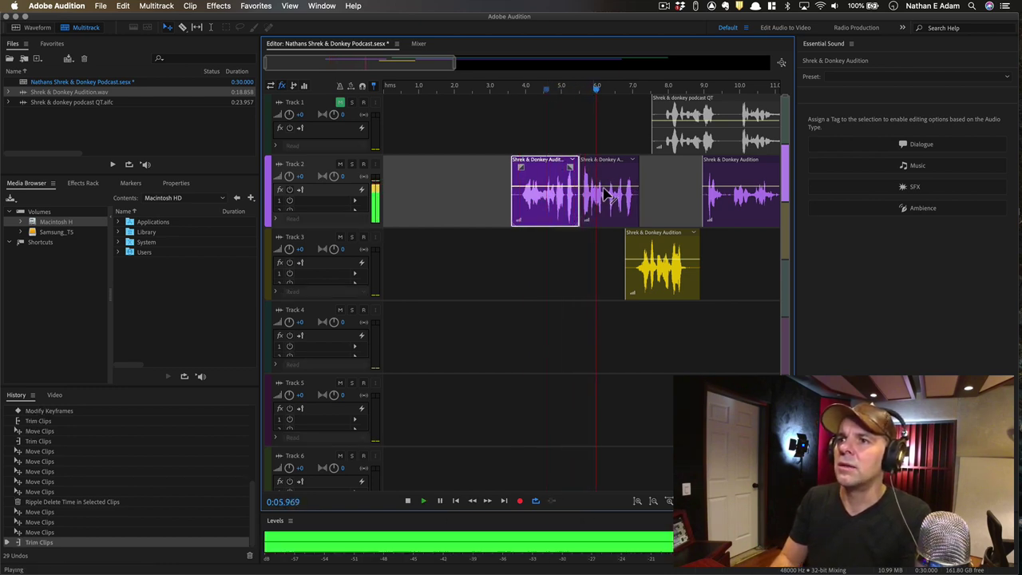
key(space)
- Nudge the second Track 2 segment a little later and replay the transition from about 4.6 s
drag(609, 205, 611, 204)
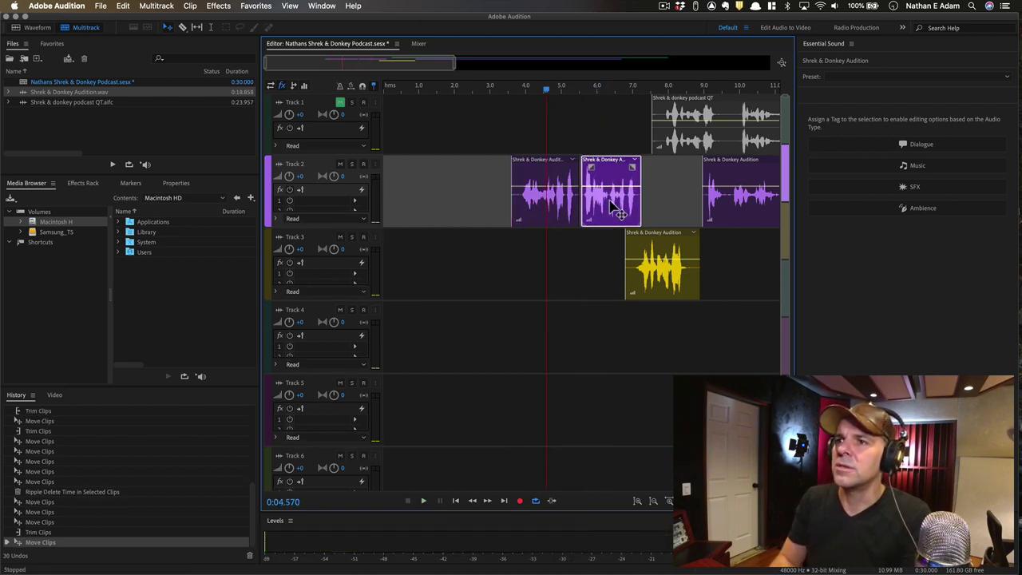
key(space)
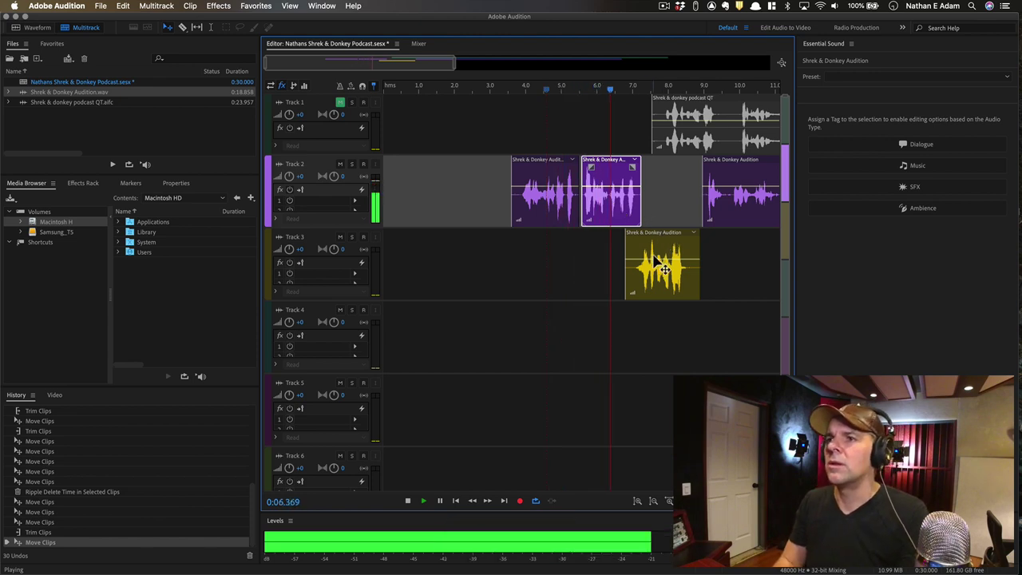
key(space)
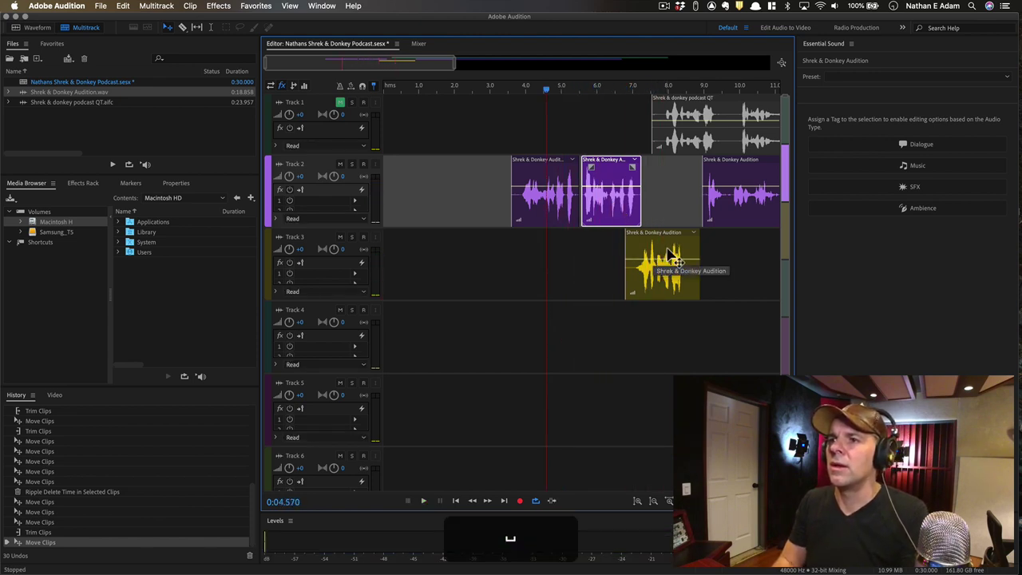
- Move the Track 3 clip slightly later to start at about 6.9 s and play the dialogue leading into it
click(667, 254)
drag(669, 254, 673, 254)
key(space)
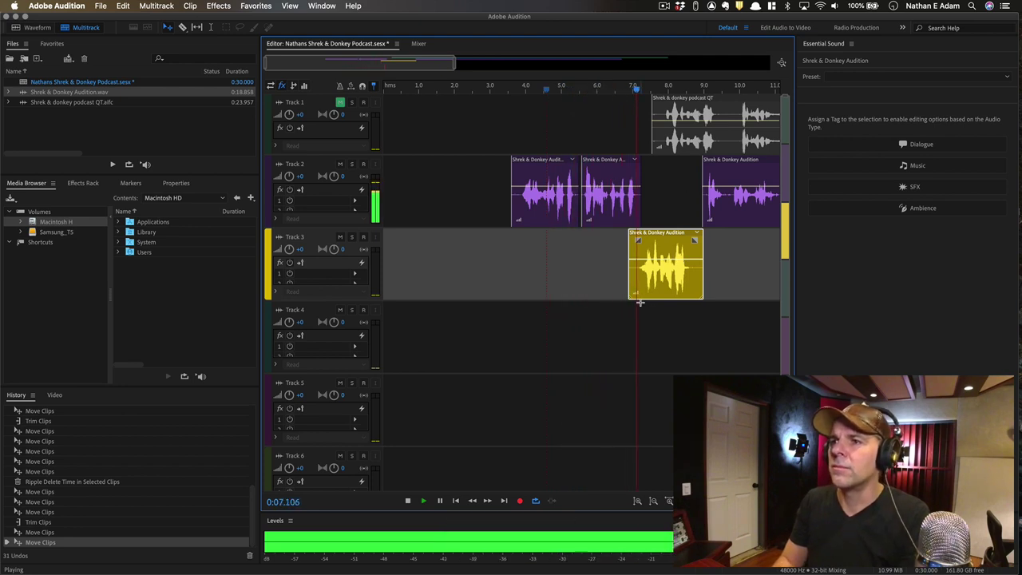
key(space)
- Move the third Track 2 segment earlier to start at about 8.5 s and play through it to about 17 s
drag(739, 206, 721, 207)
key(space)
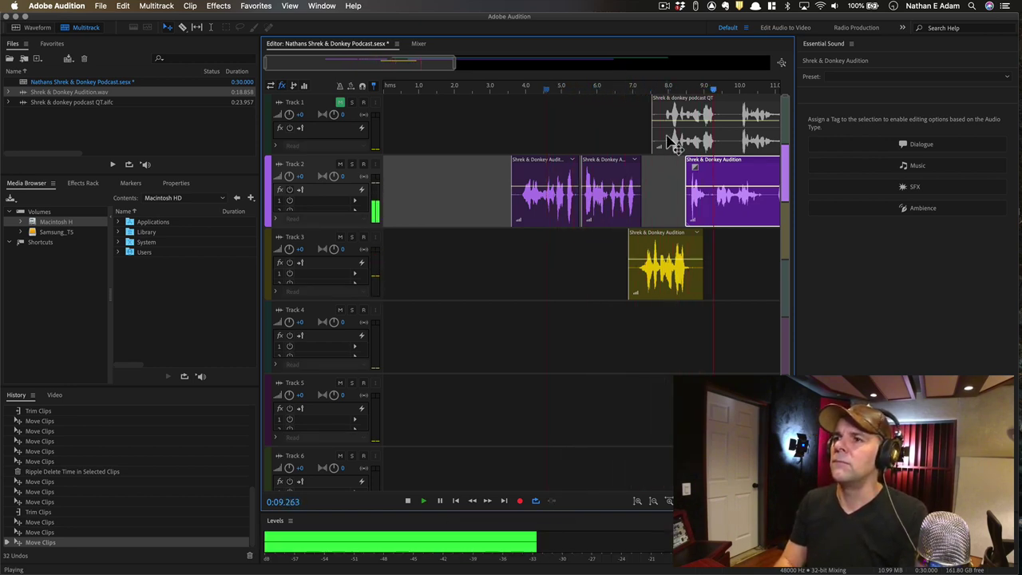
scroll(790, 208, right, 2)
scroll(790, 208, right, 5)
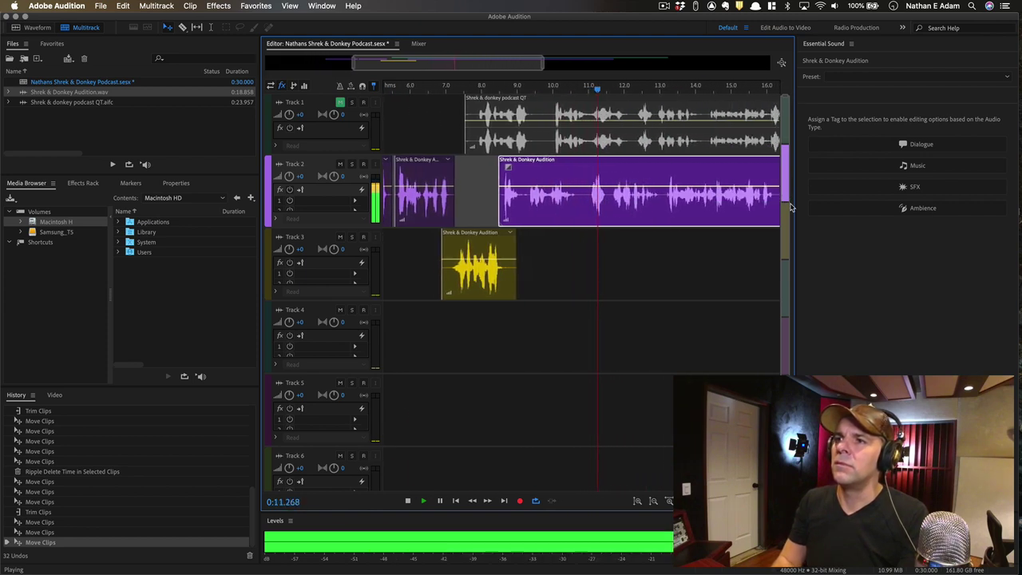
scroll(568, 201, right, 3)
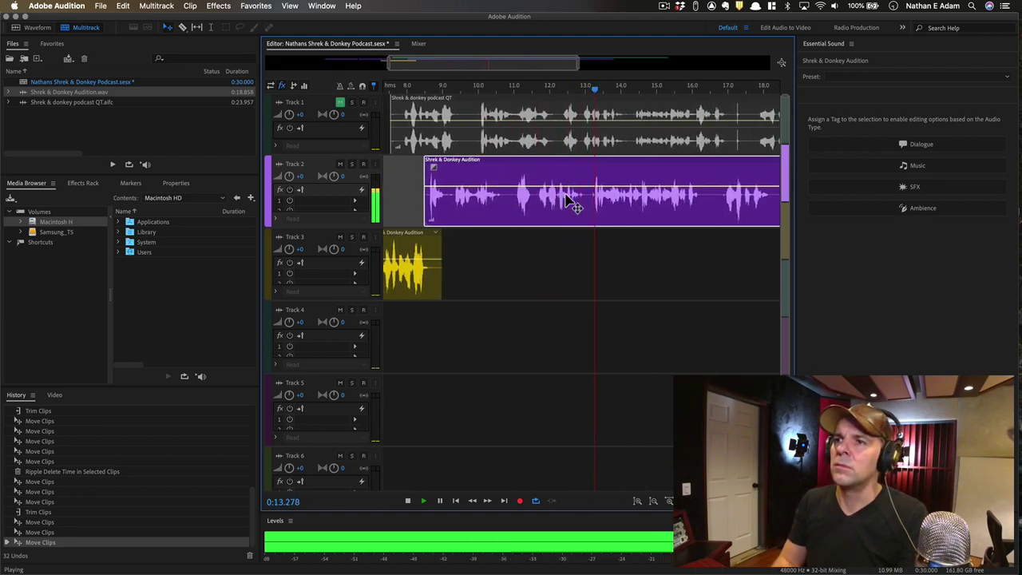
scroll(569, 201, right, 2)
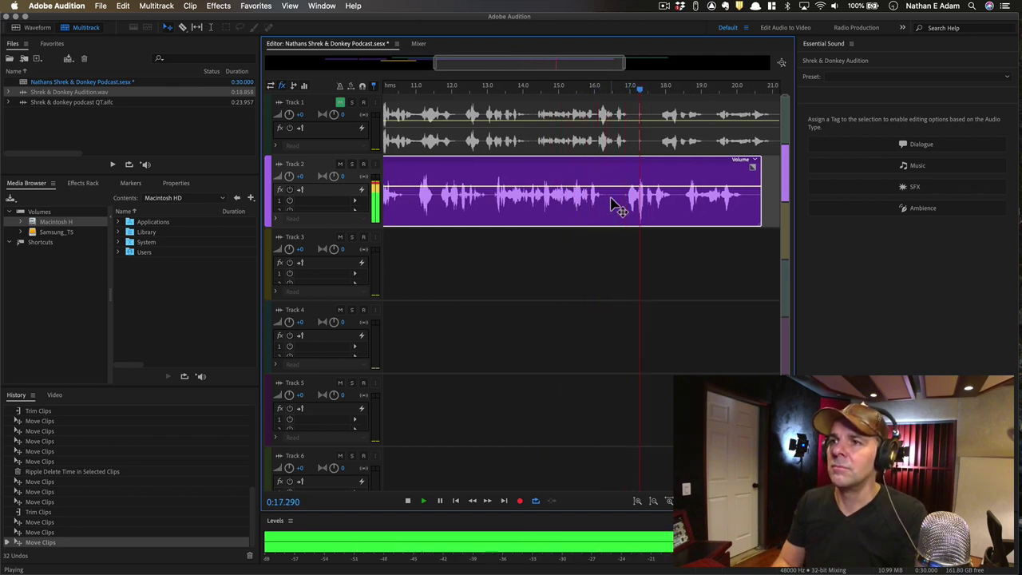
key(space)
- Select the pause from about 16.3 s to 16.7 s in the long Track 2 segment and ripple delete it
scroll(642, 186, right, 10)
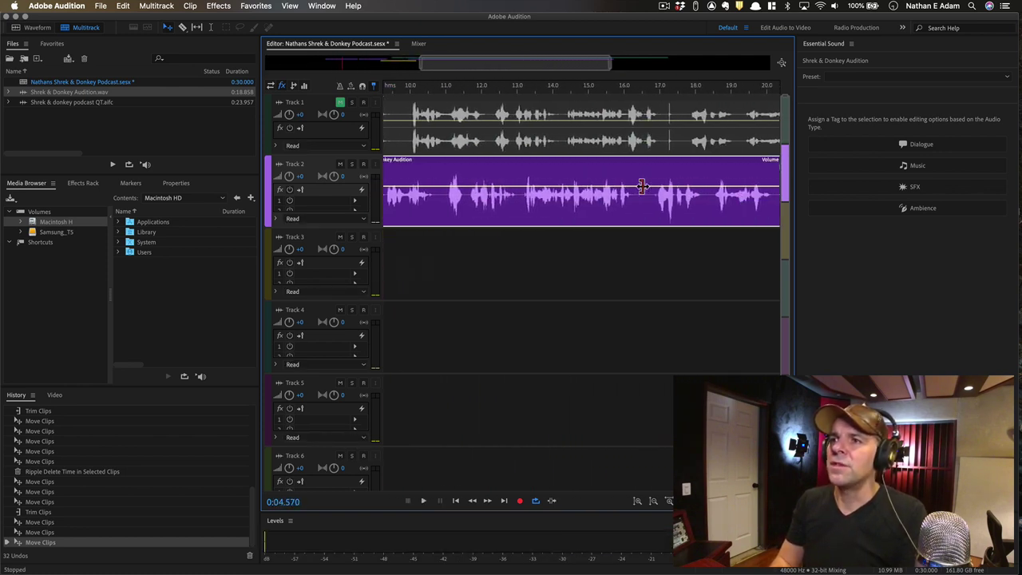
key(t)
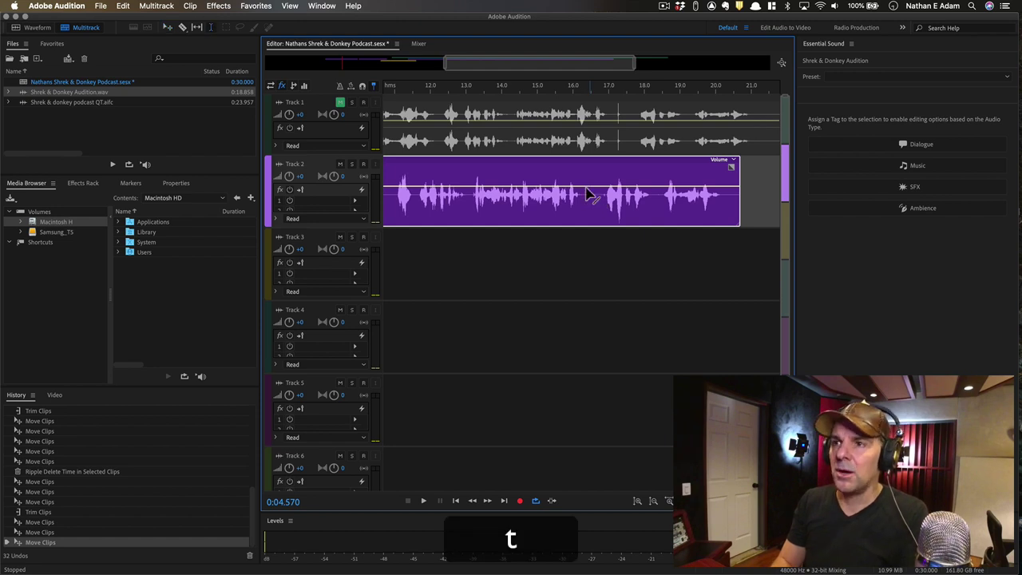
drag(585, 192, 600, 198)
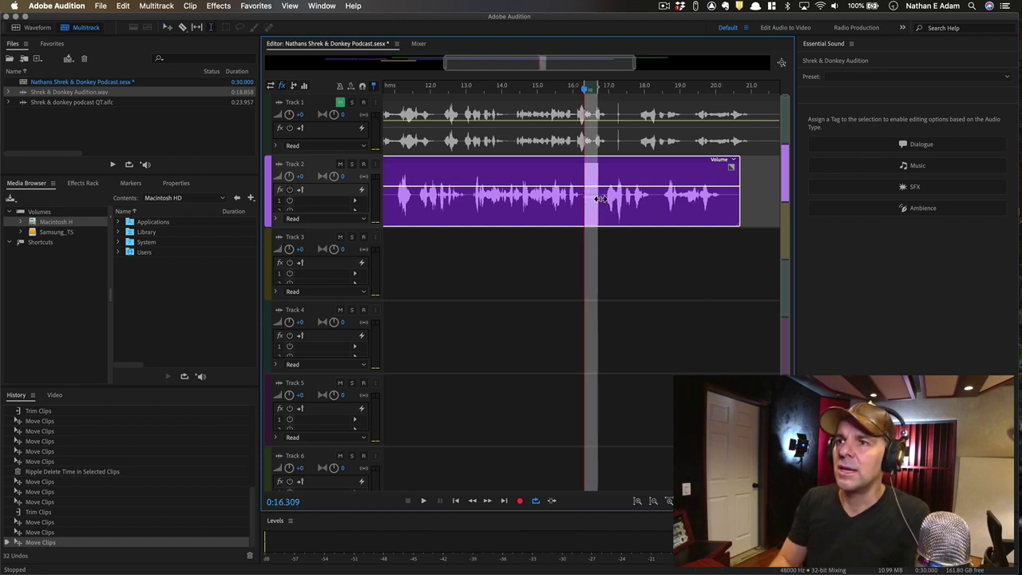
key(alt+backslash)
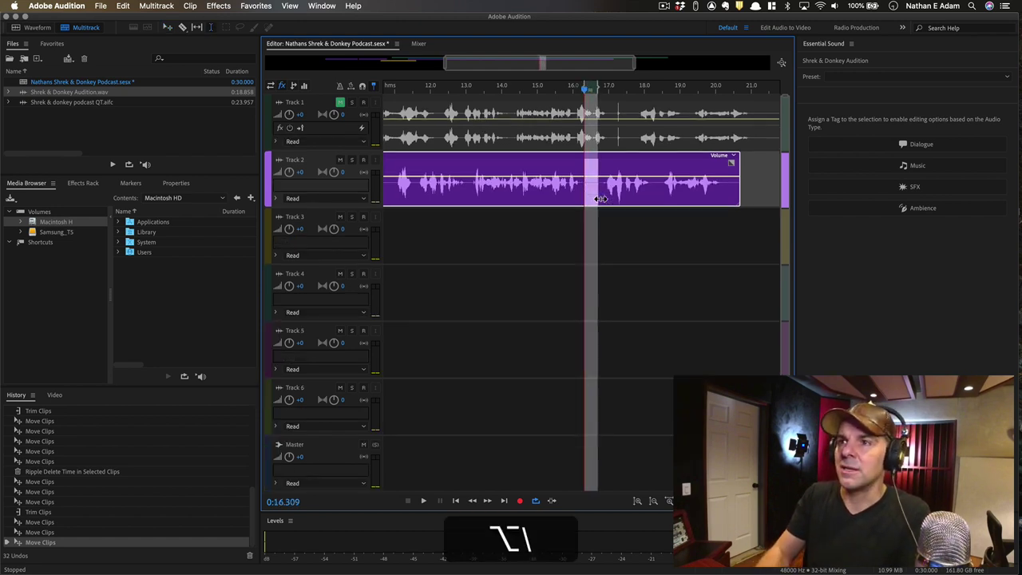
key(alt+BackSpace)
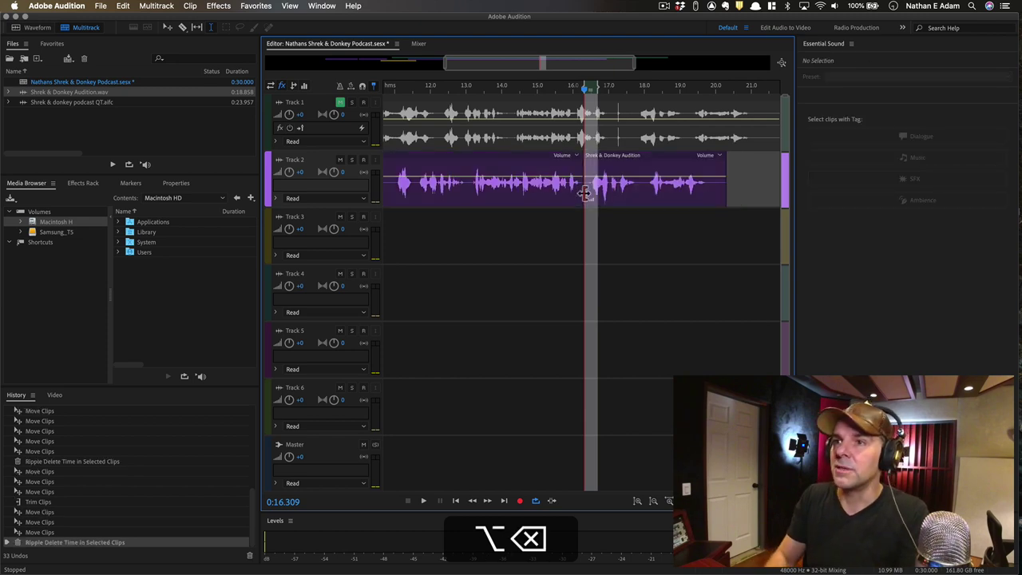
- Play Track 2 from about 15 s across the newly closed pause
click(568, 192)
key(space)
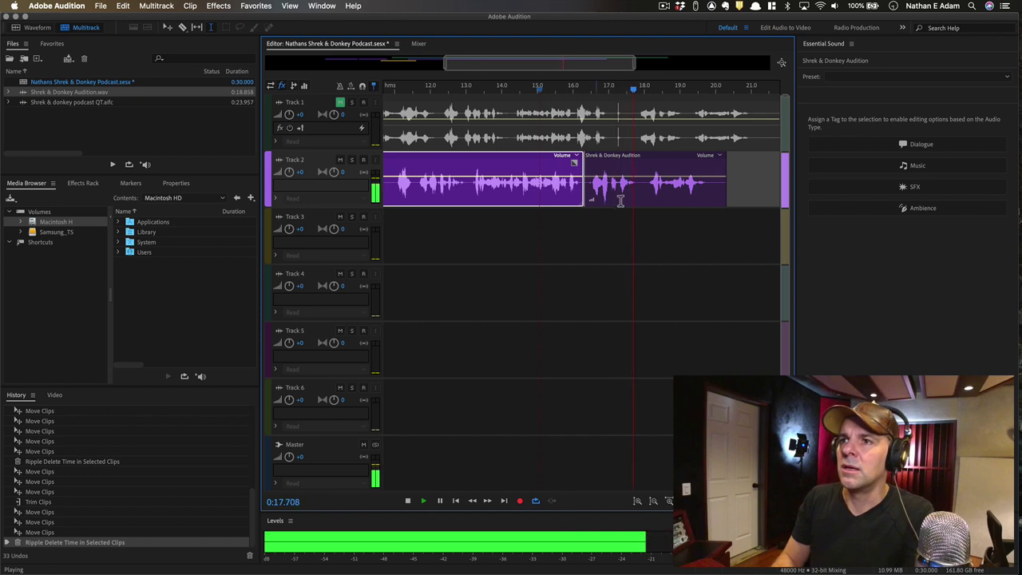
key(space)
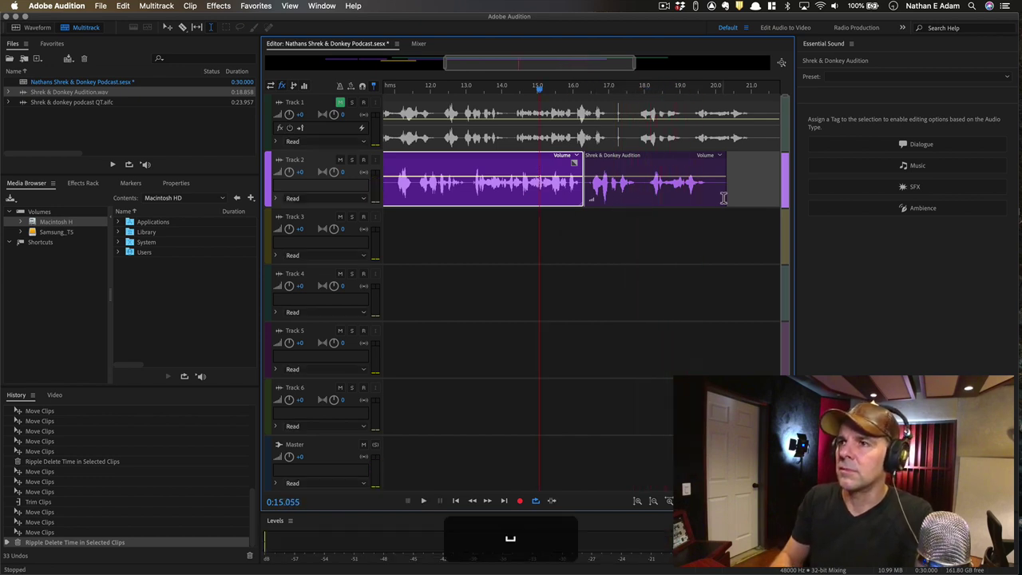
- Trim the last Track 2 segment's end to about 19.9 s and give it a short fade-out
drag(725, 199, 708, 174)
click(702, 165)
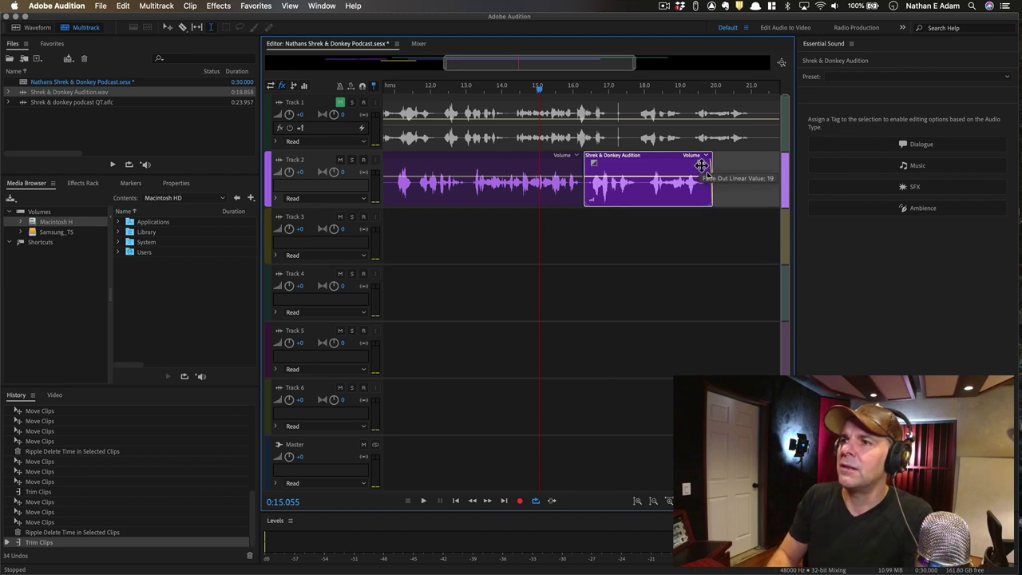
- Move the last Track 2 segment slightly earlier, to about 16.2 s, so it overlaps the preceding segment in a crossfade
key(equal)
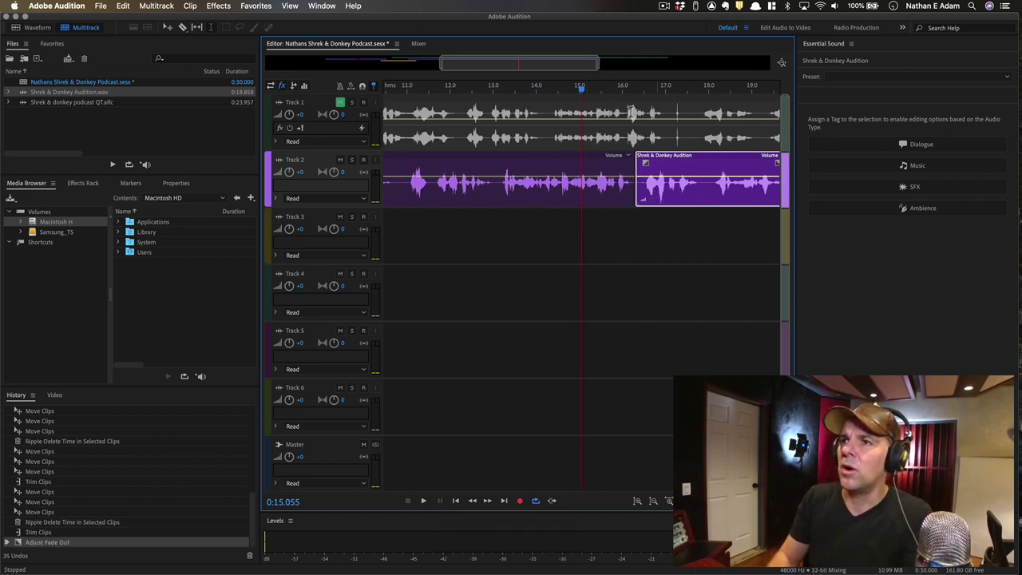
key(equal)
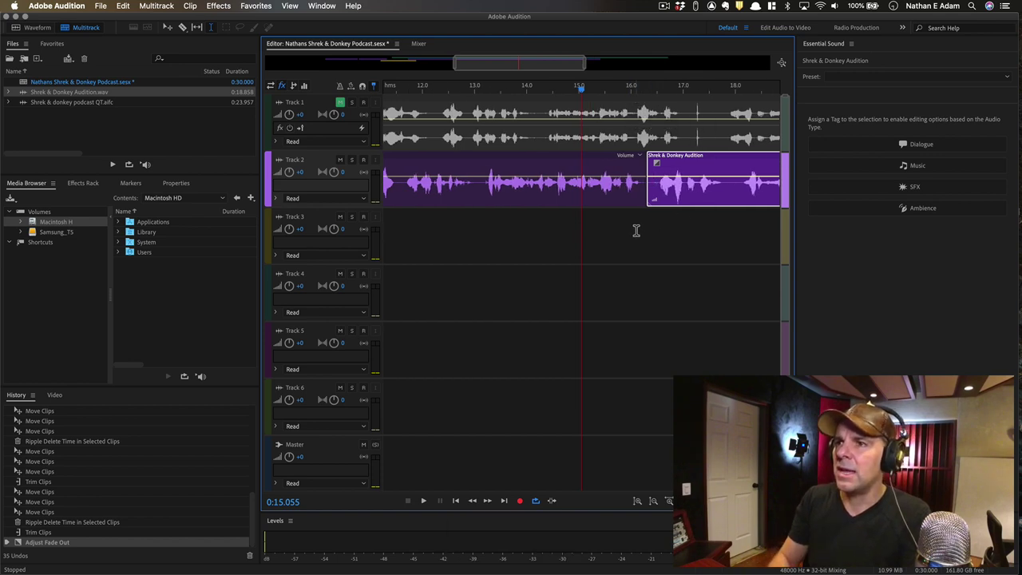
click(636, 230)
scroll(652, 192, right, 1)
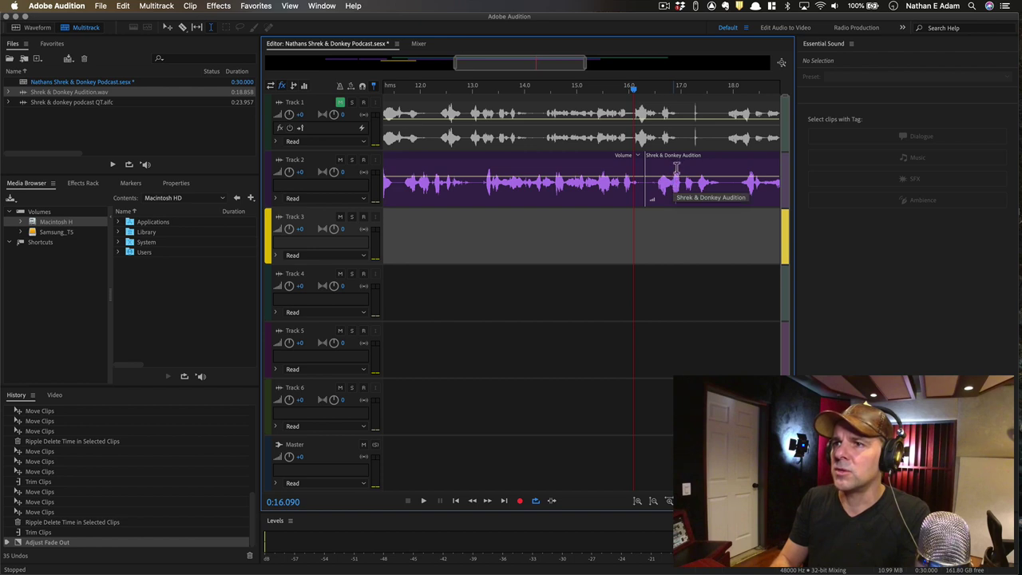
click(677, 165)
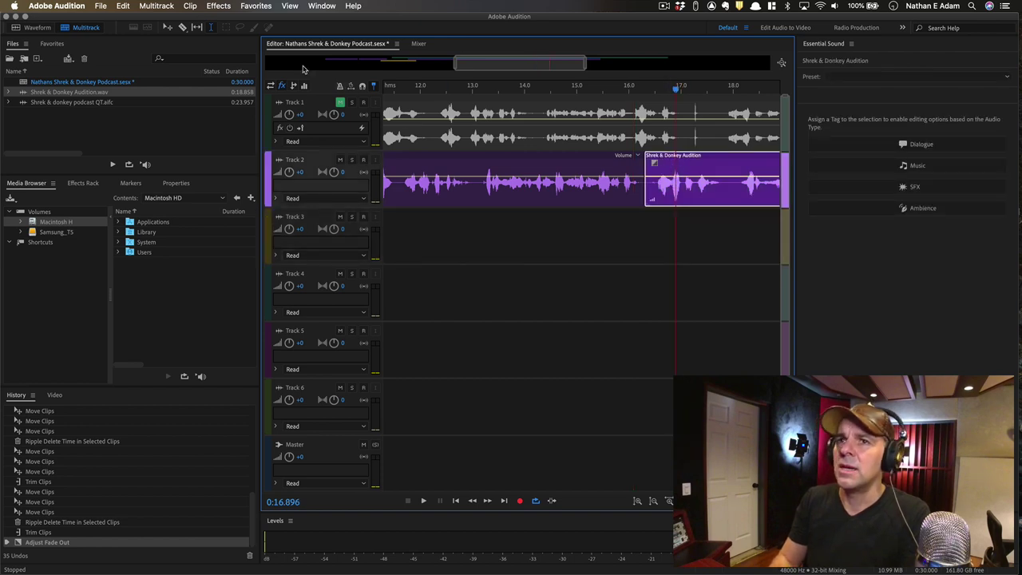
key(v)
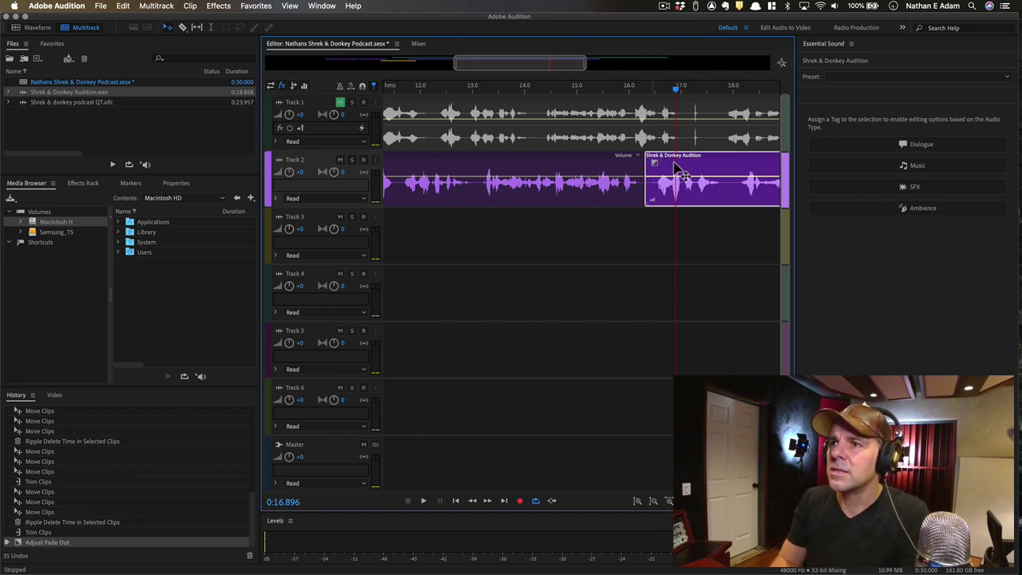
drag(694, 164, 689, 165)
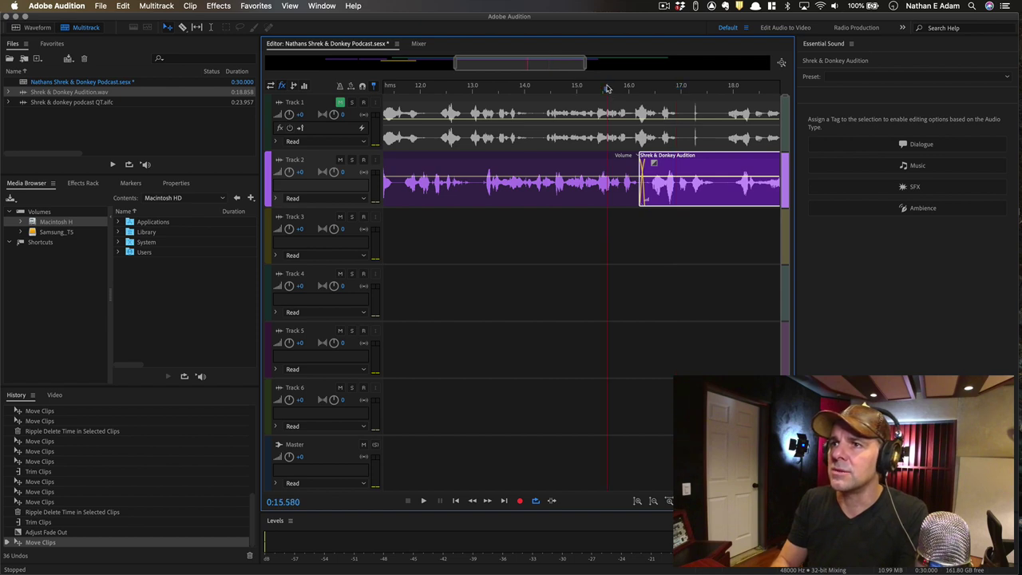
- Play Track 2 from about 14.5 s through the crossfade at about 16.2 s
click(555, 95)
key(space)
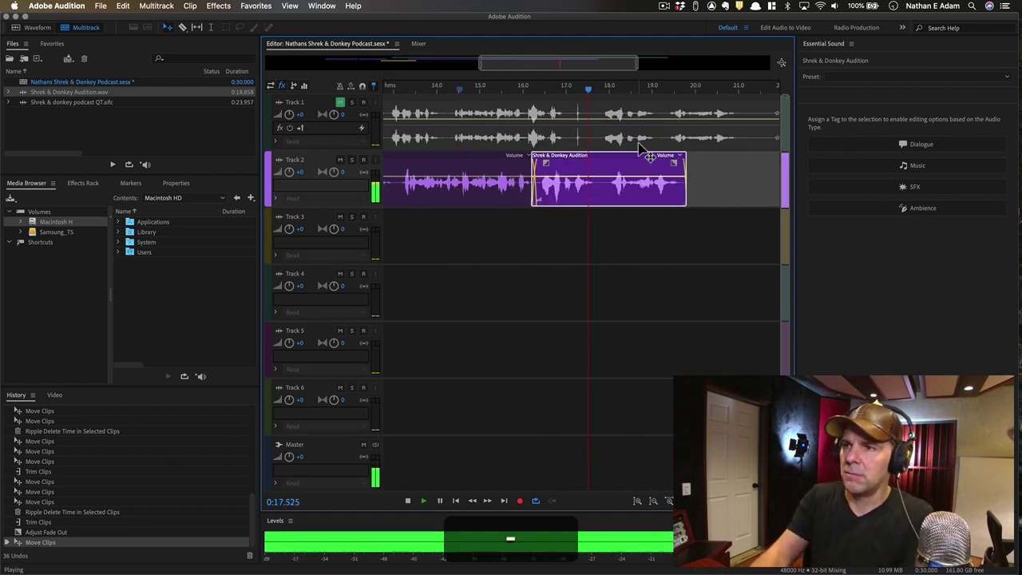
key(space)
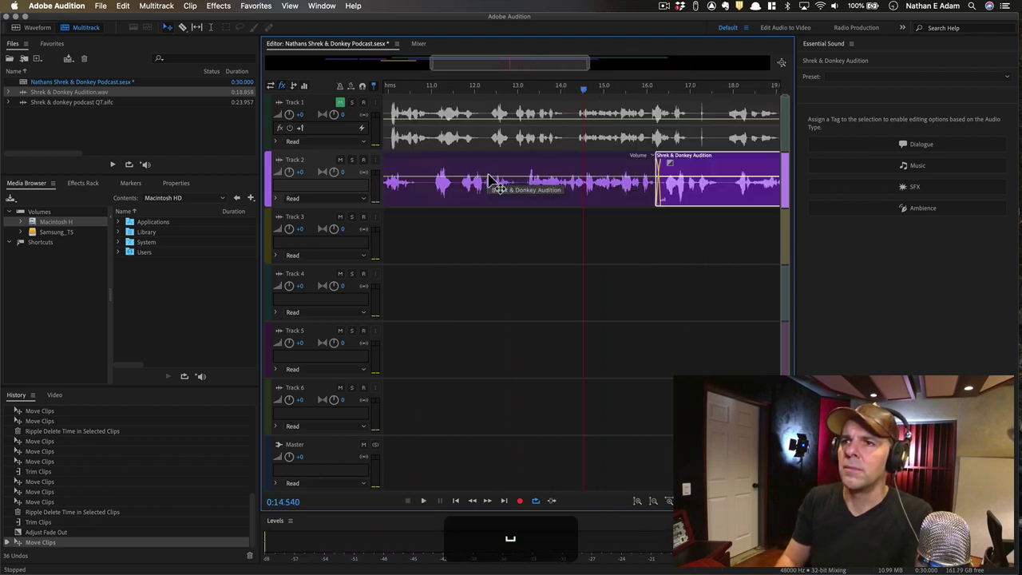
- Add a short fade-in to the long Track 2 segment that starts at about 8.5 s
key(minus)
key(minus)
key(minus)
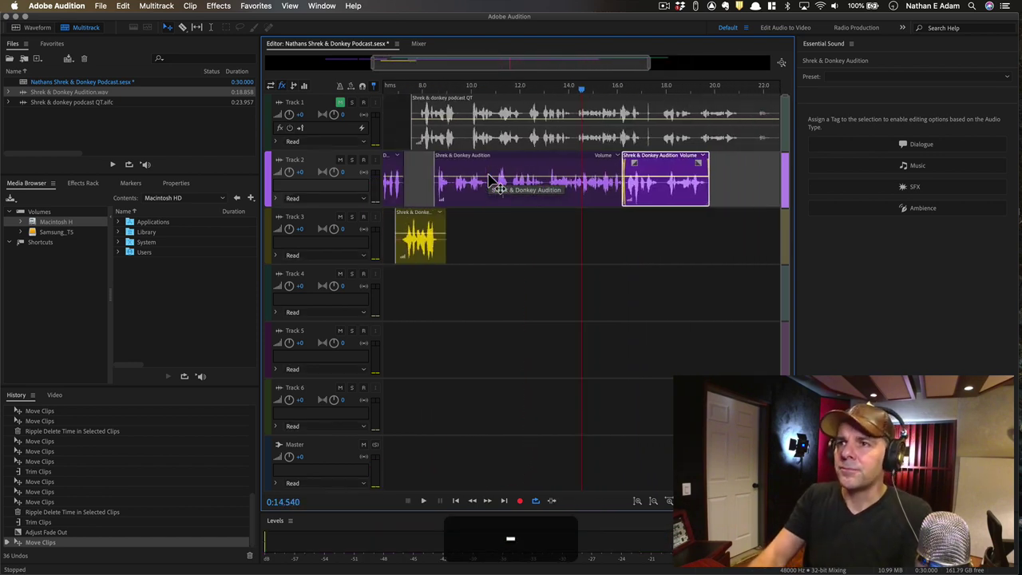
scroll(495, 172, left, 5)
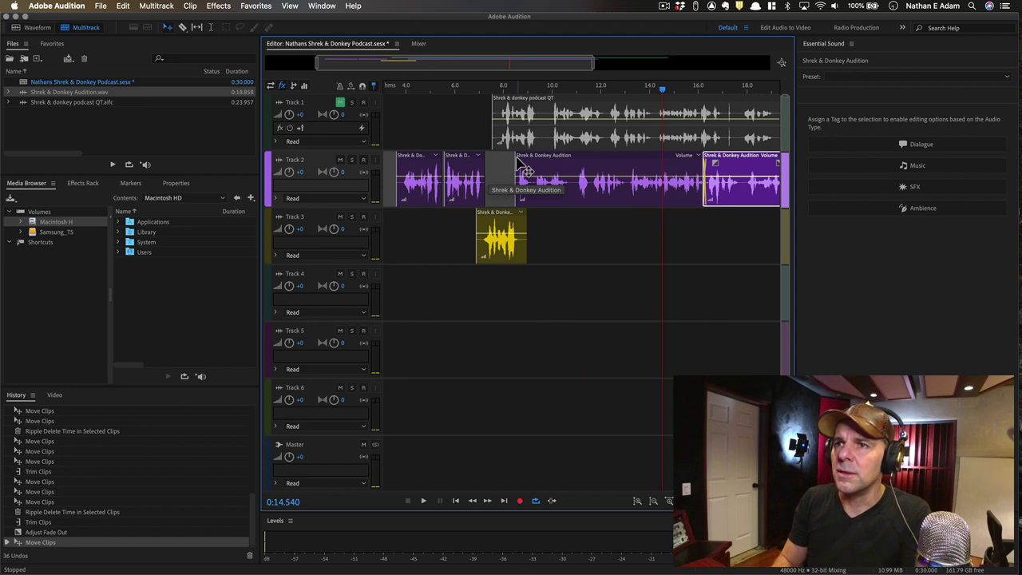
click(523, 169)
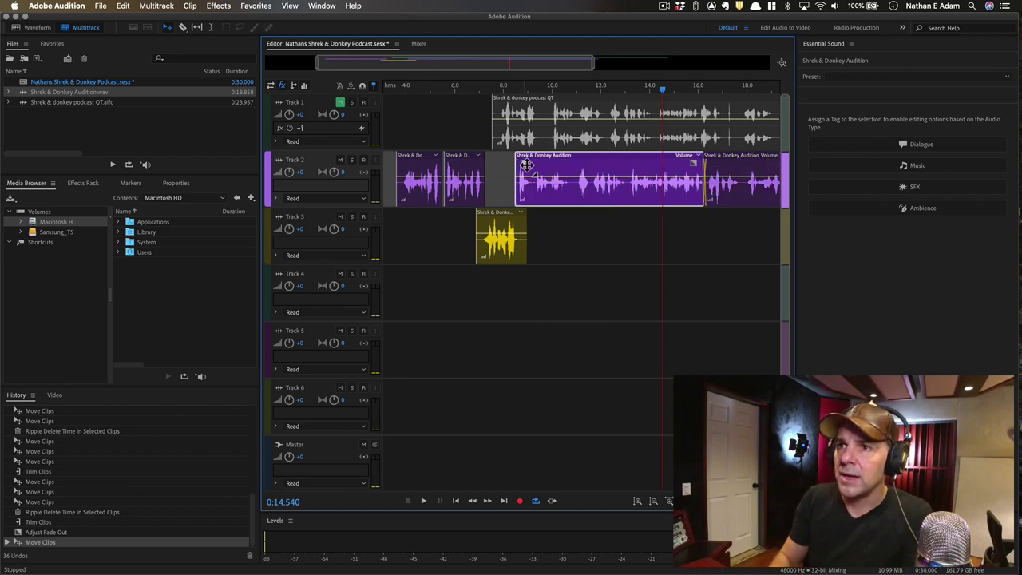
drag(526, 165, 532, 169)
- Add a short fade-out to the end of the Track 3 clip
click(523, 247)
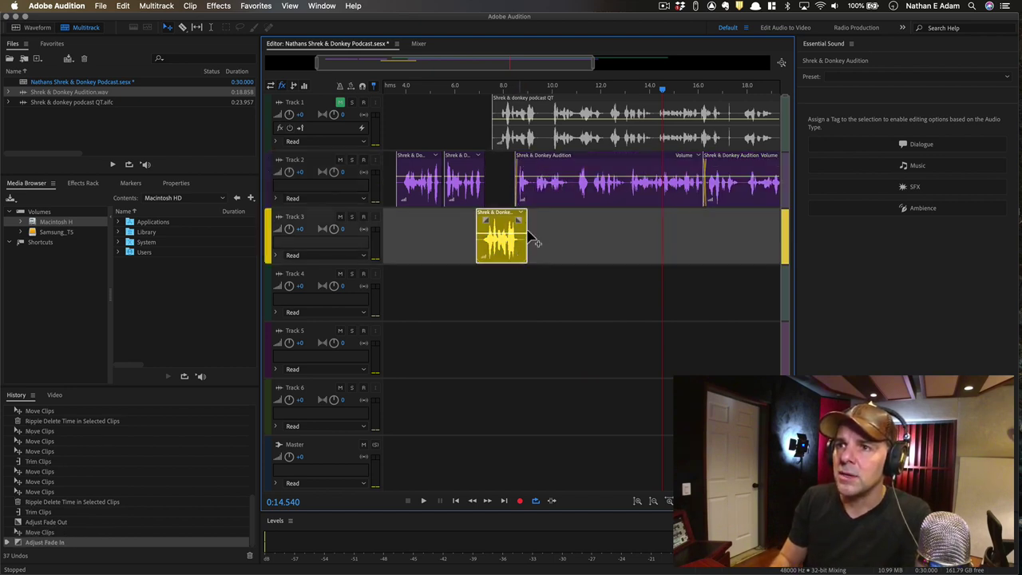
drag(521, 226, 513, 226)
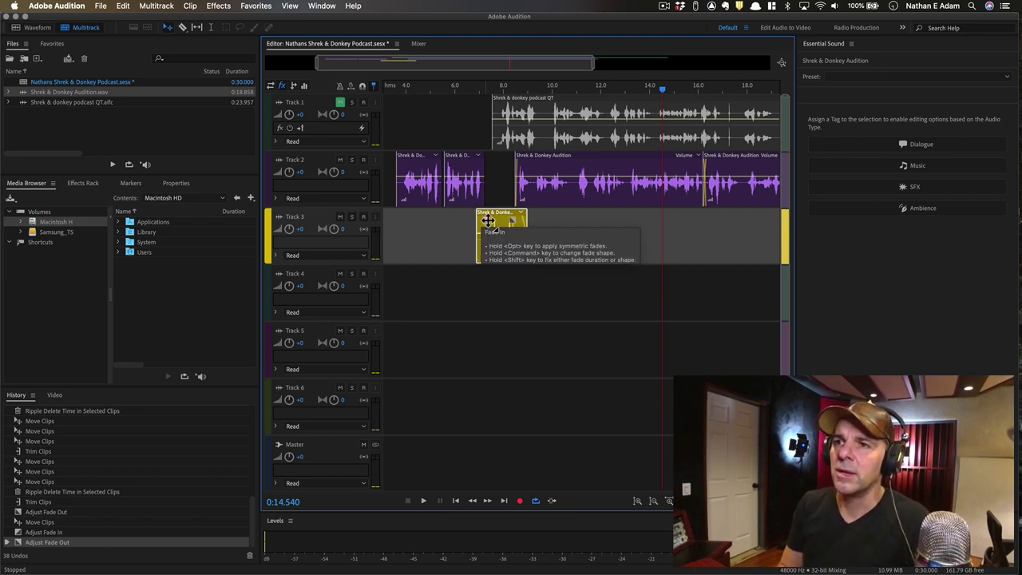
- Apply a symmetric fade-in and fade-out to the Track 3 clip
key(alt)
key(equal)
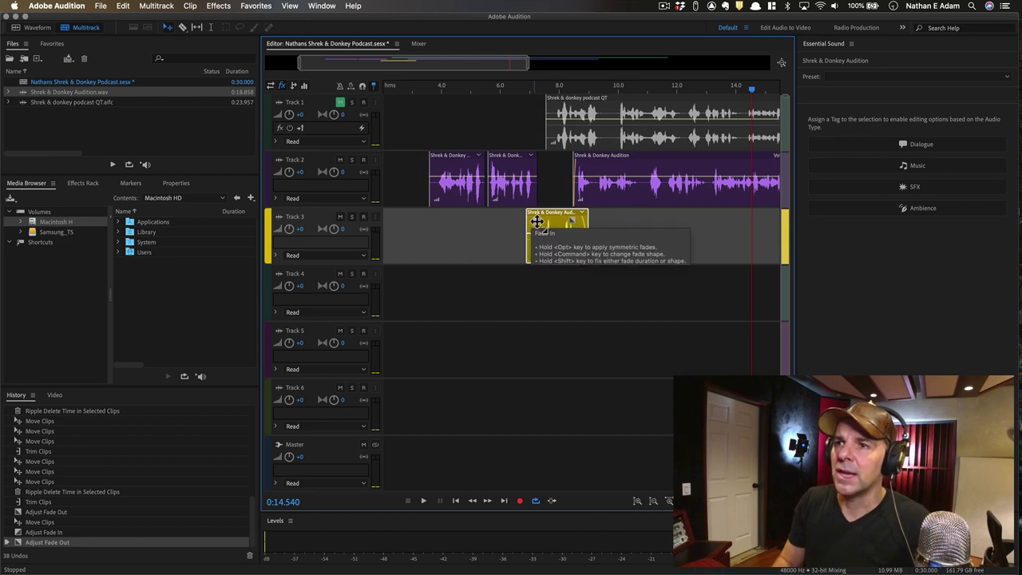
drag(549, 224, 539, 224)
- Add symmetric fades to the first Track 2 clip, then trim its start to about 3.7 s and readjust its fade-in
click(457, 172)
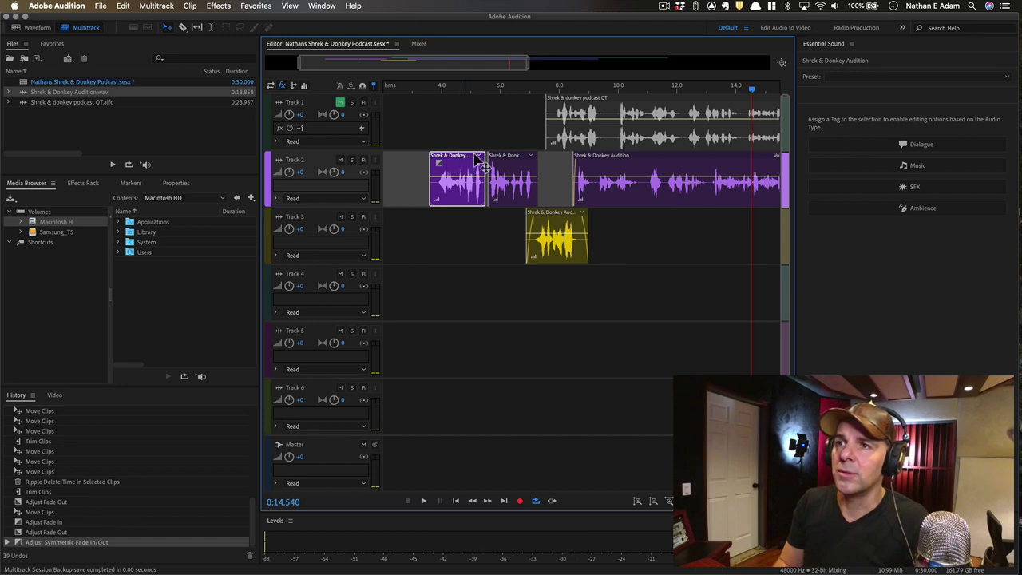
mouse_move(479, 165)
mouse_down()
mouse_move(487, 170)
mouse_move(473, 165)
mouse_up()
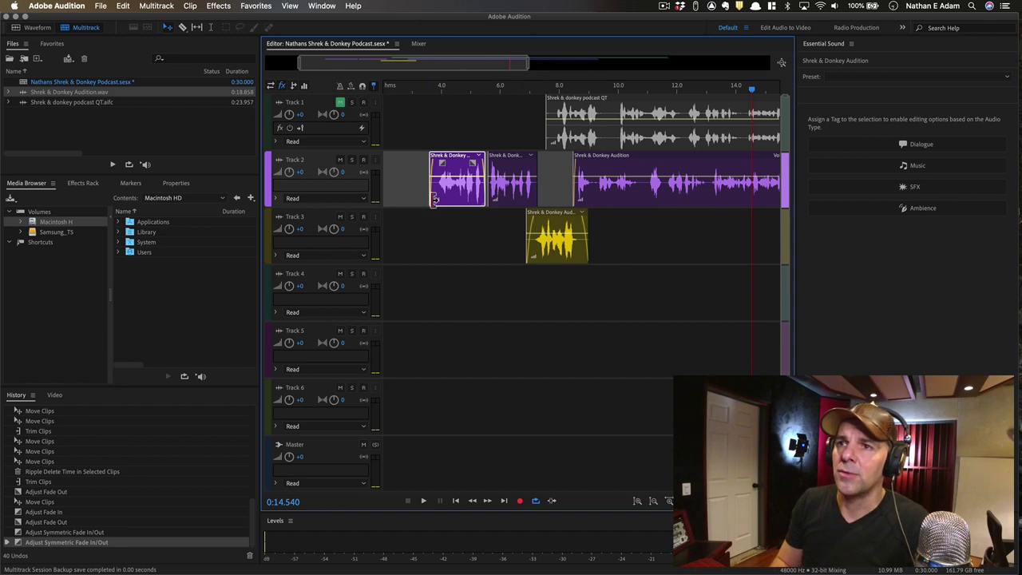
drag(434, 199, 435, 200)
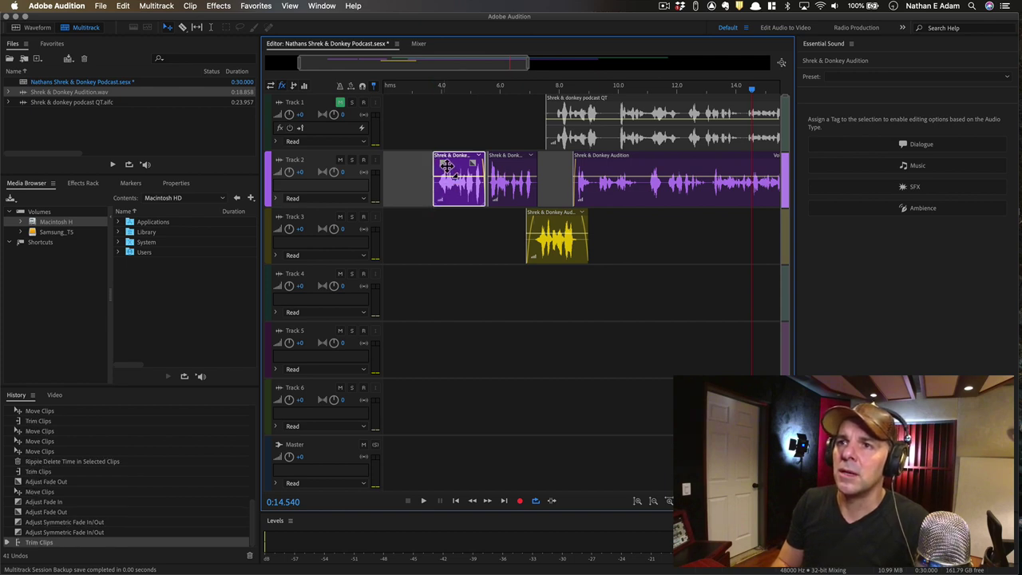
drag(444, 164, 452, 168)
- Add short symmetric fades to both ends of the second Track 2 clip and save the session
click(527, 165)
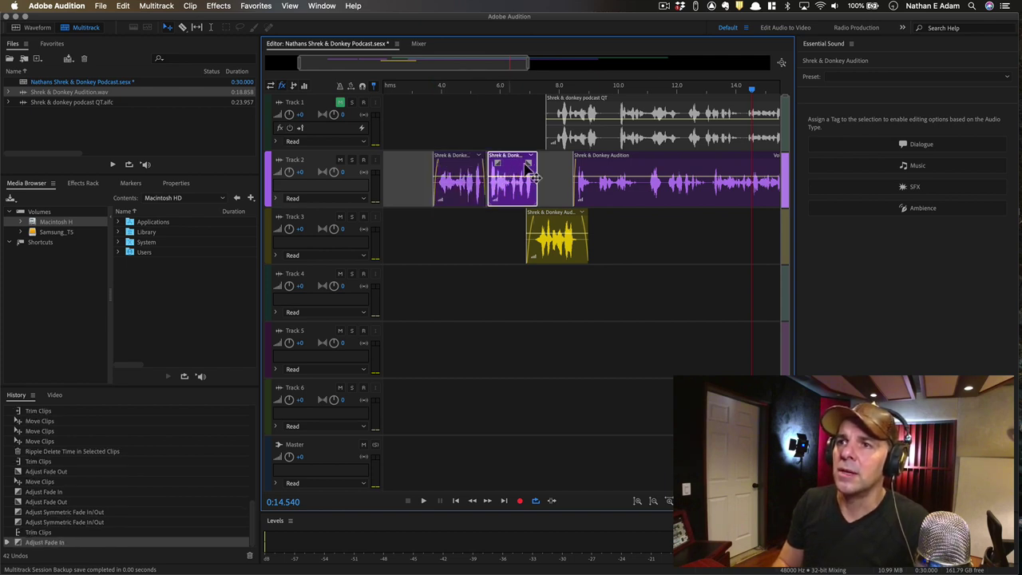
drag(532, 164, 530, 165)
key(alt)
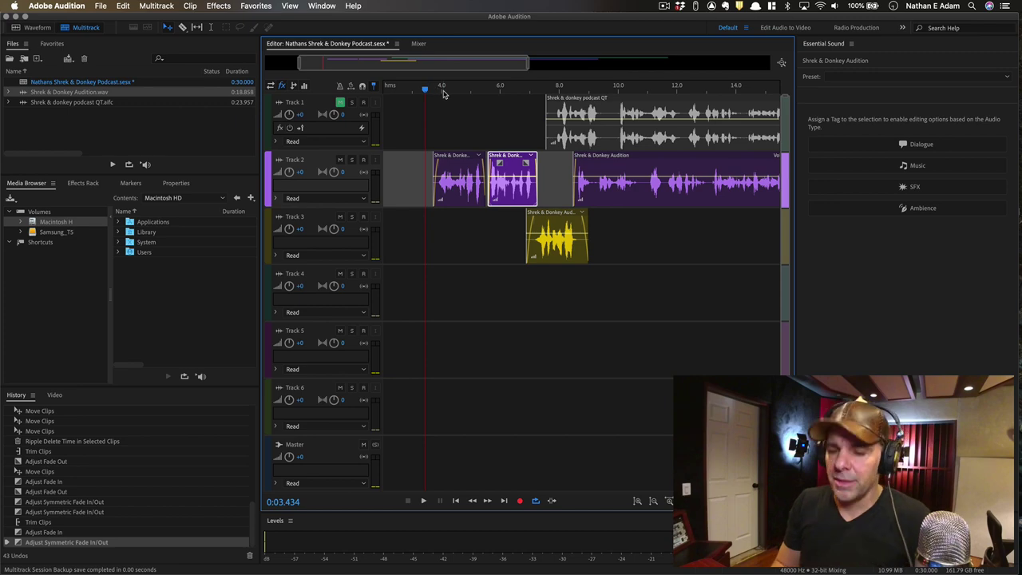
key(super+s)
key(super+minus)
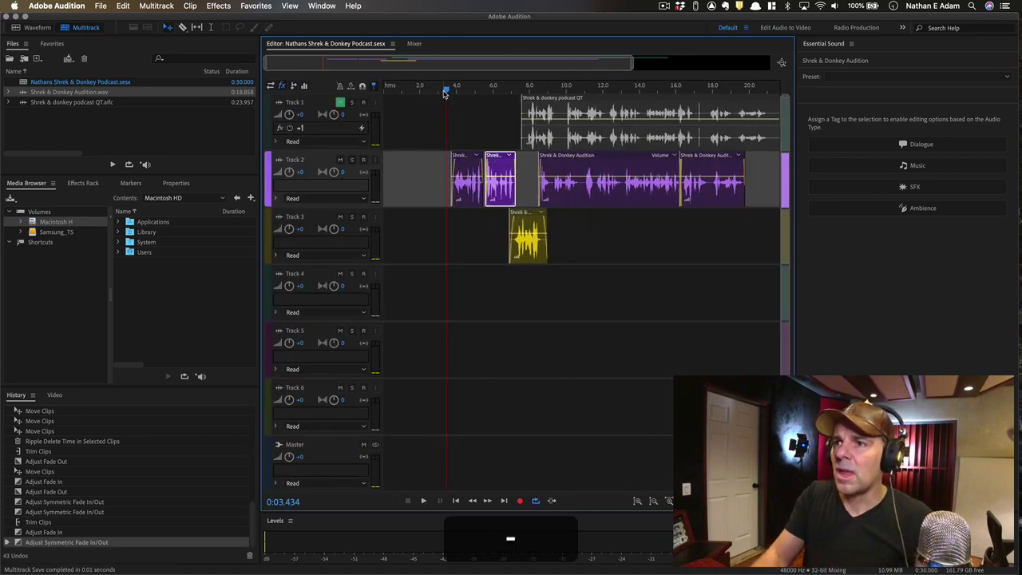
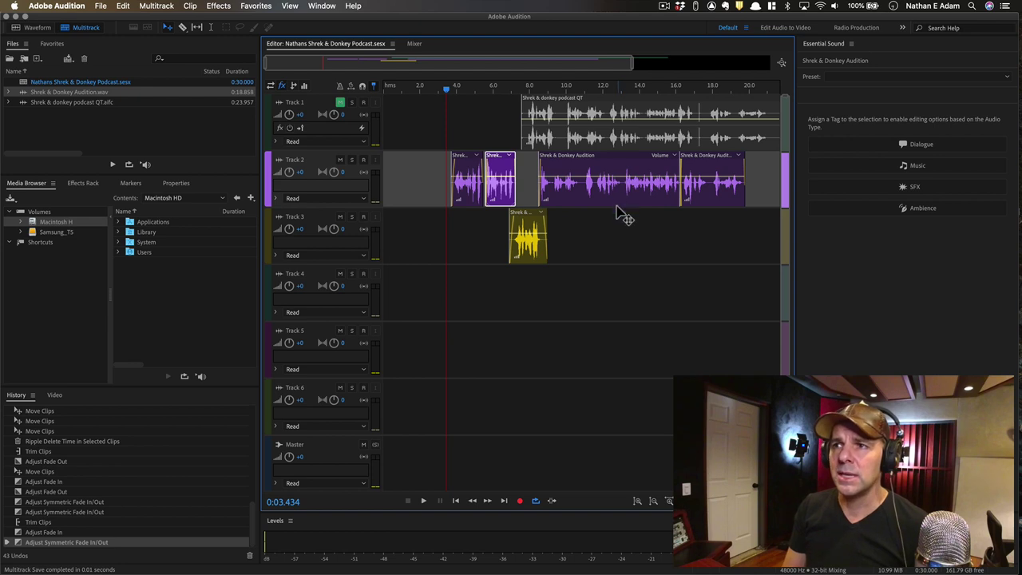
- Try moving the long Track 2 segment earlier, to about 7.9 s, and undo the move
drag(611, 207, 601, 204)
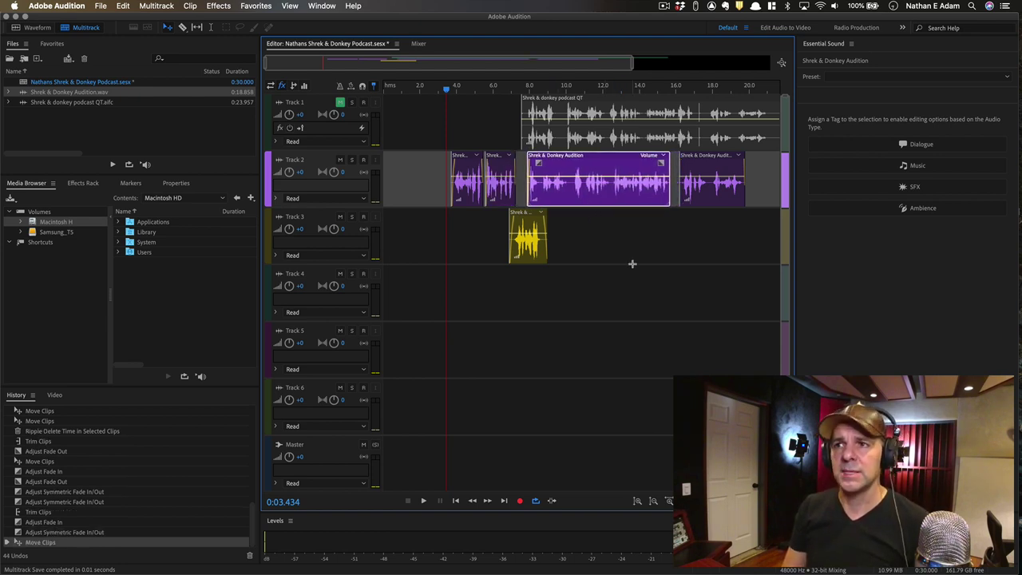
key(super+z)
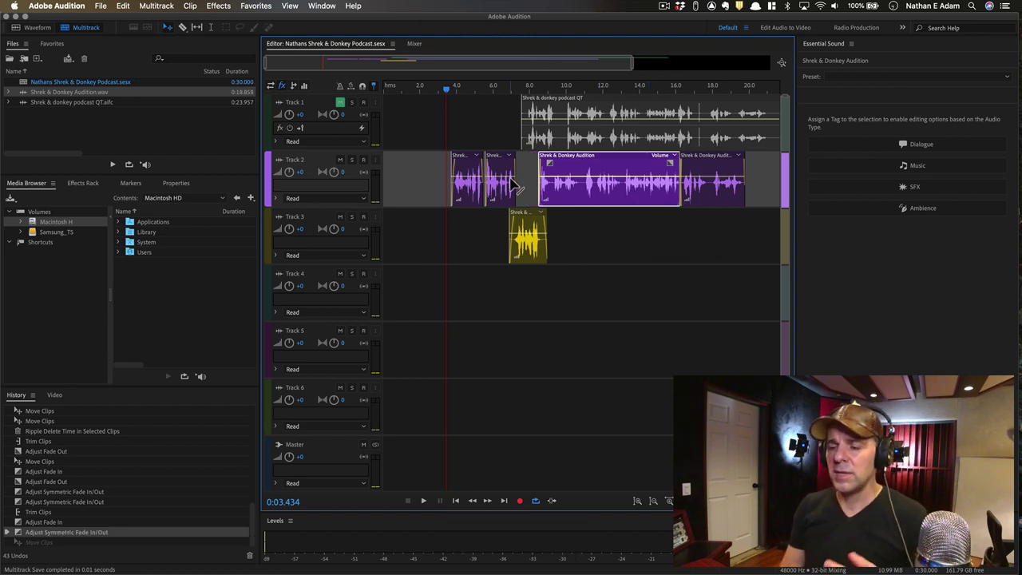
- Move the Track 1 clip earlier so it starts at about 3 s, and unmute Track 1
key(alt)
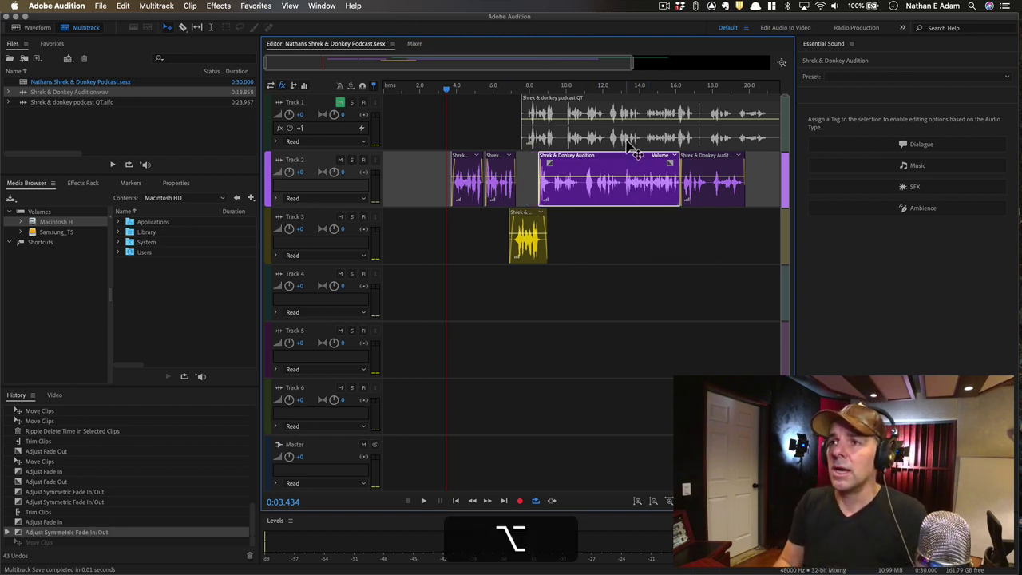
drag(628, 142, 545, 143)
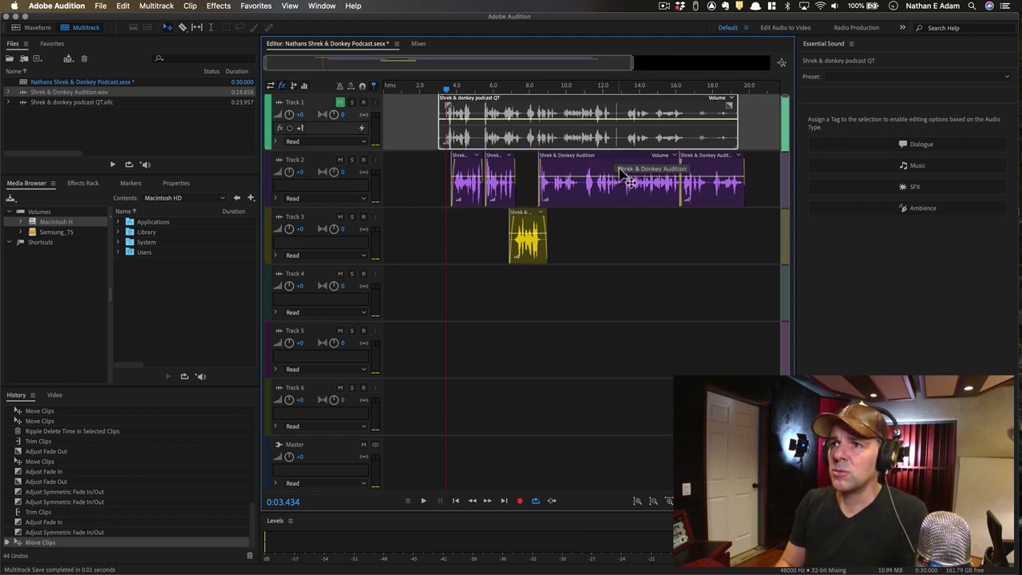
click(341, 103)
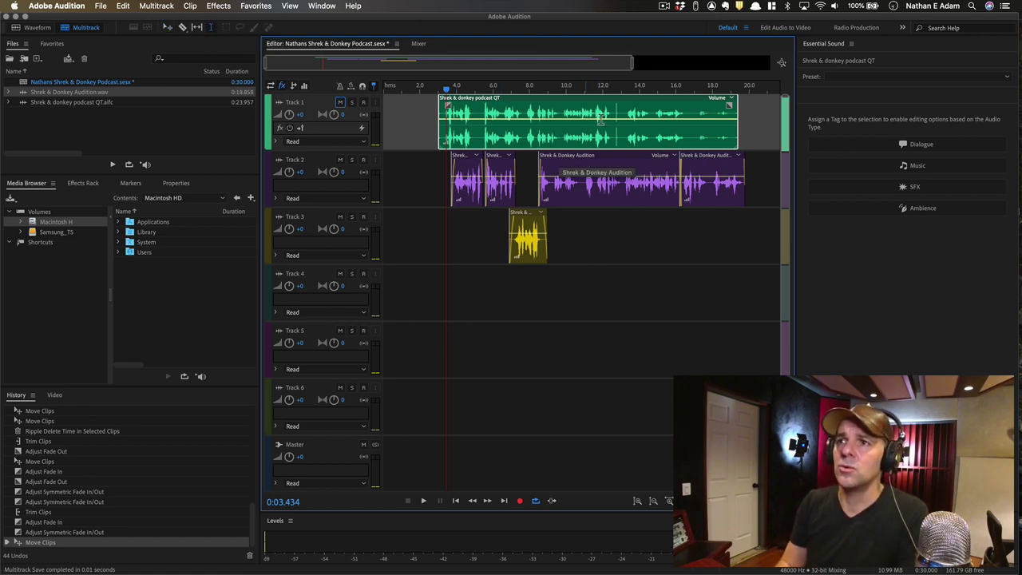
- Select the time range from about 9.7 s to 13.1 s across the Track 1 and long Track 2 clips
drag(561, 114, 624, 184)
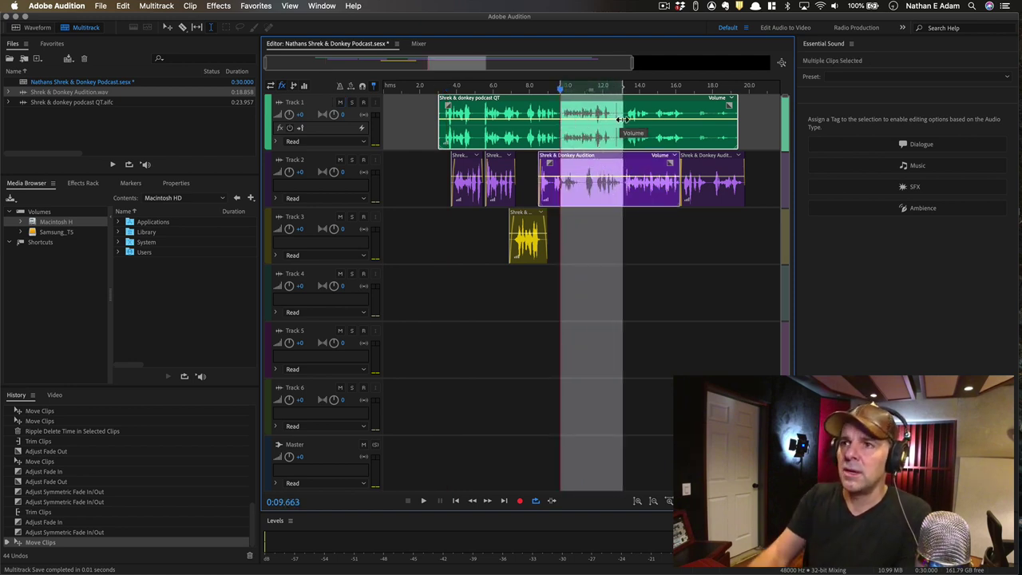
- Try deleting the selected time range from the Track 1 and Track 2 clips and sliding the following clips back, and undo both edits
key(BackSpace)
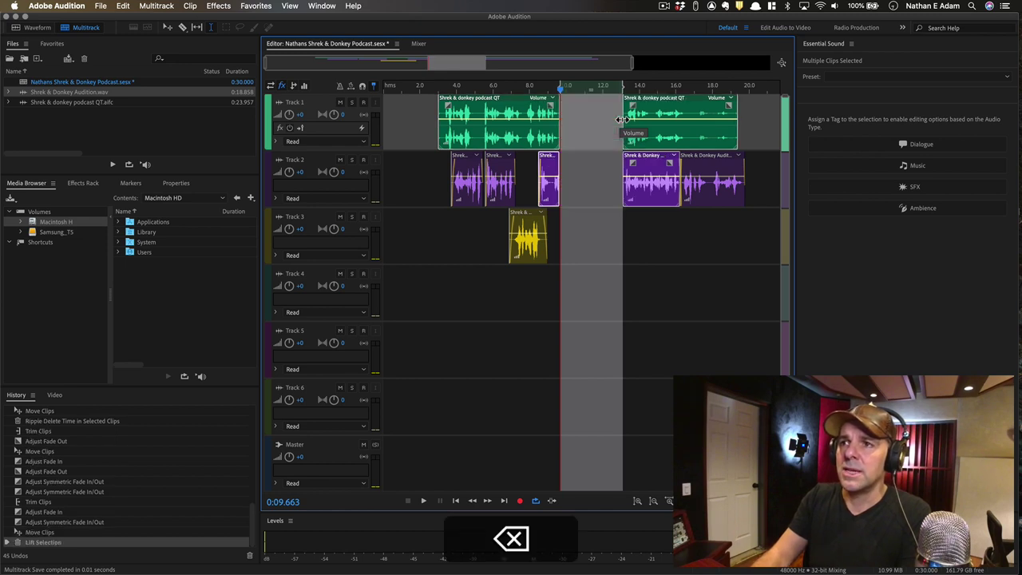
key(super+BackSpace)
drag(593, 120, 765, 191)
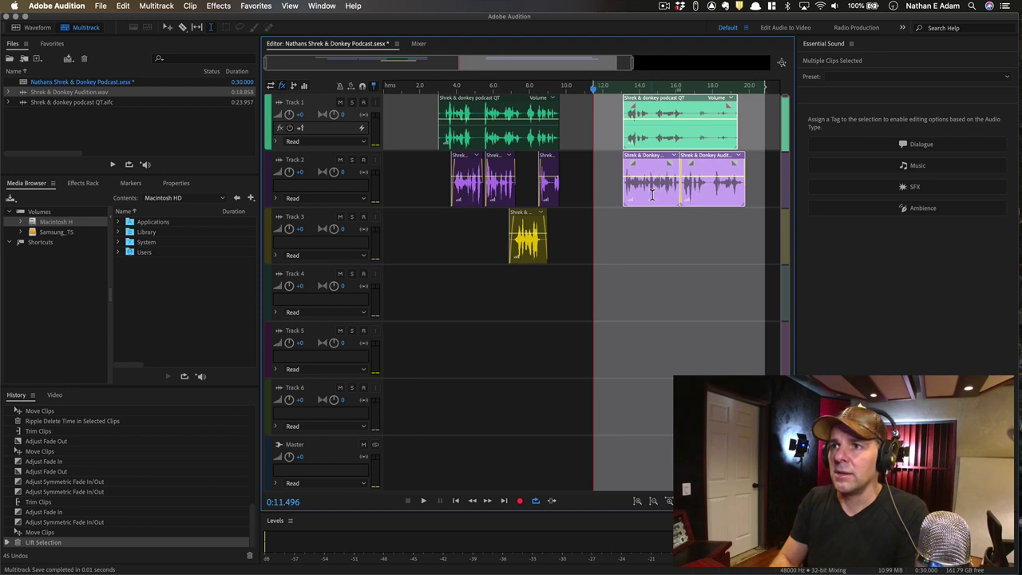
key(v)
drag(645, 194, 591, 189)
key(super+z)
key(super+z)
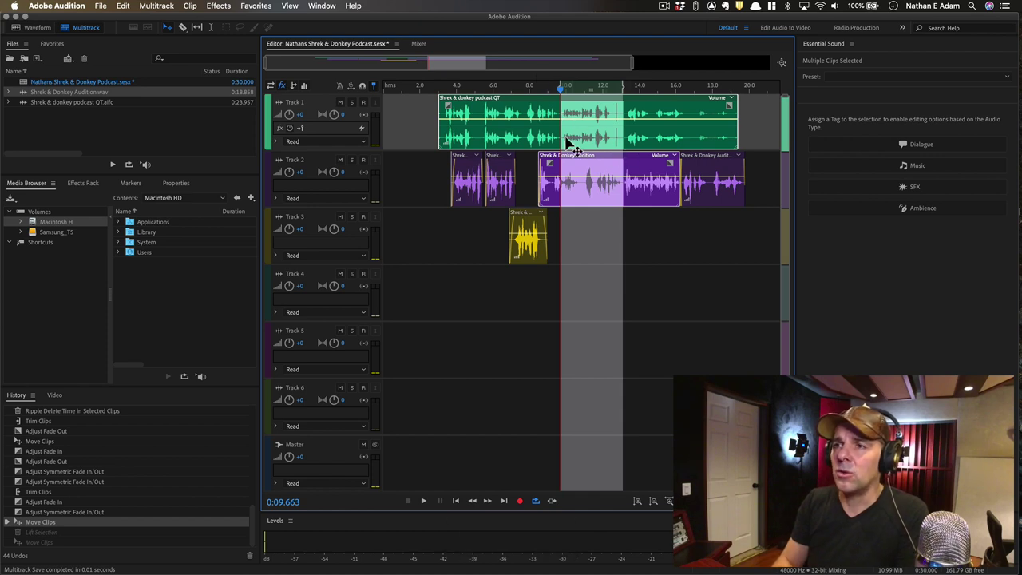
- Try a ripple delete of the selected time range in the selected Track 1 and Track 2 clips, and undo it
key(alt)
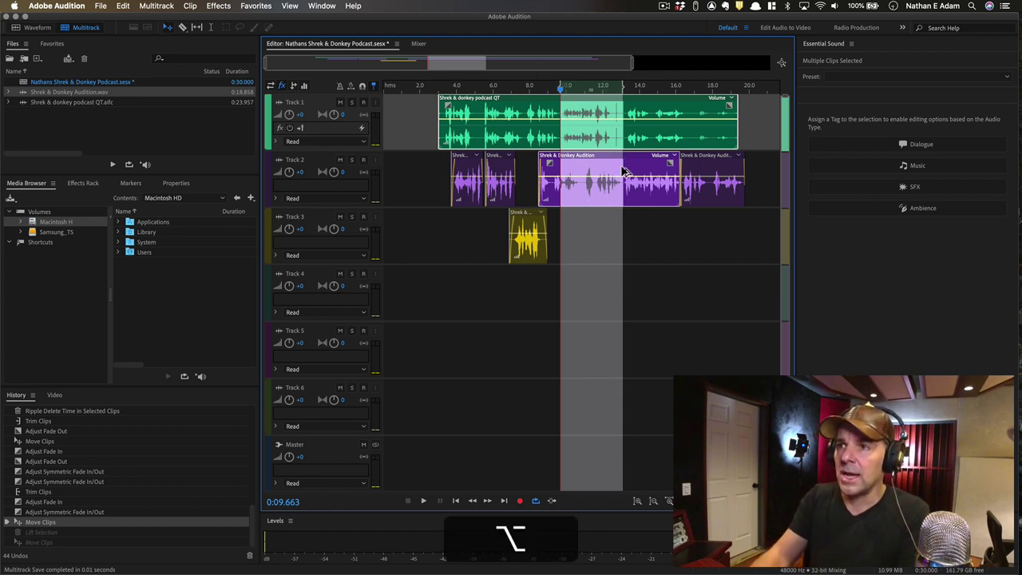
key(alt+BackSpace)
key(alt+super+z)
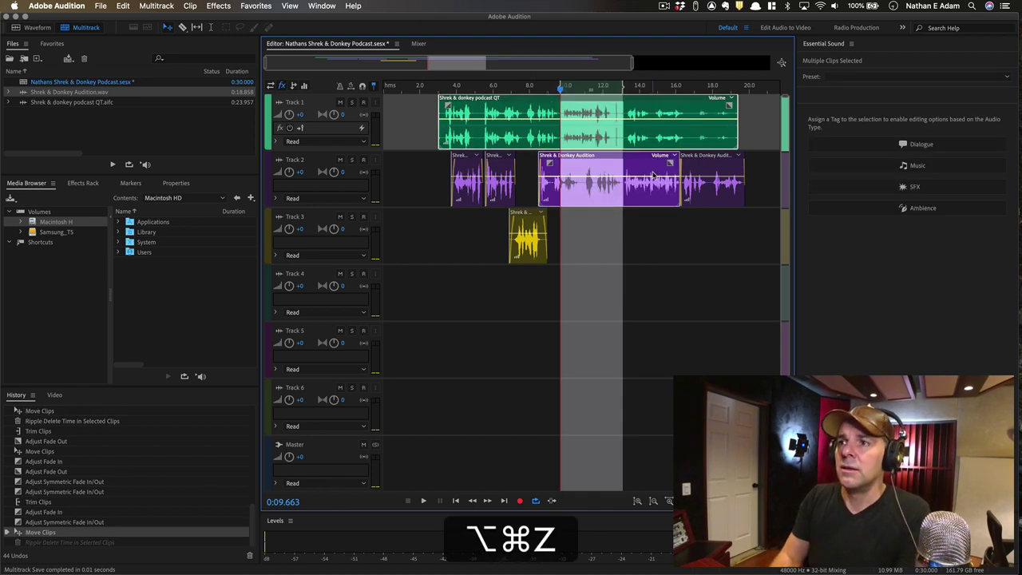
key(alt+BackSpace)
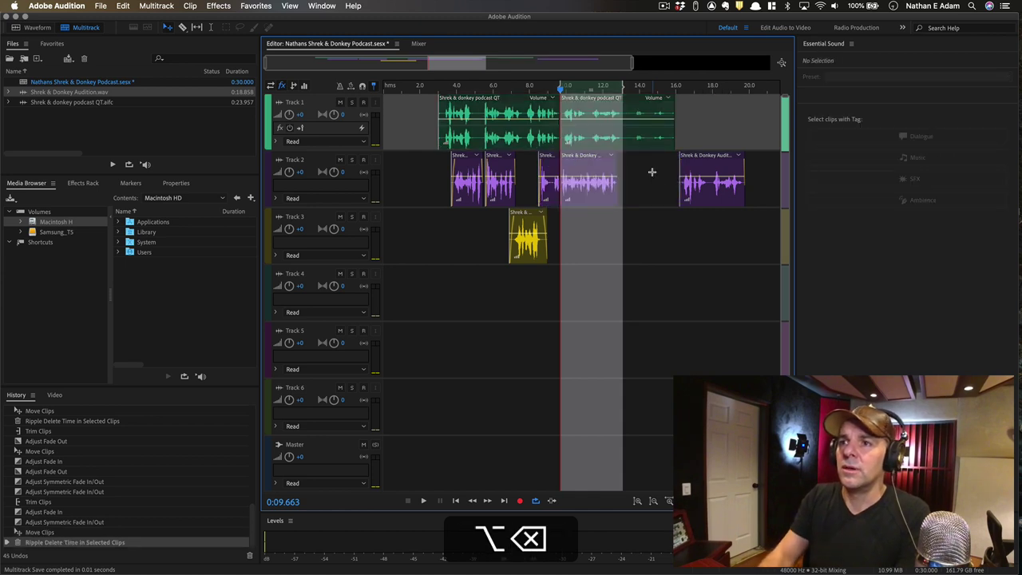
key(alt+super+z)
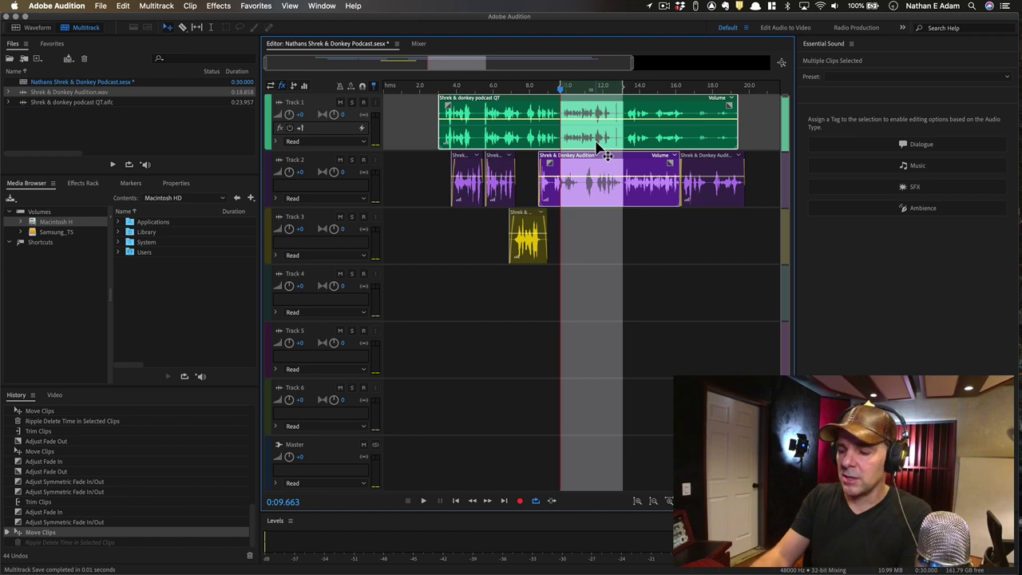
- Delete the selected time range from Tracks 1 and 2 and move the following clips together back to close the gap
key(BackSpace)
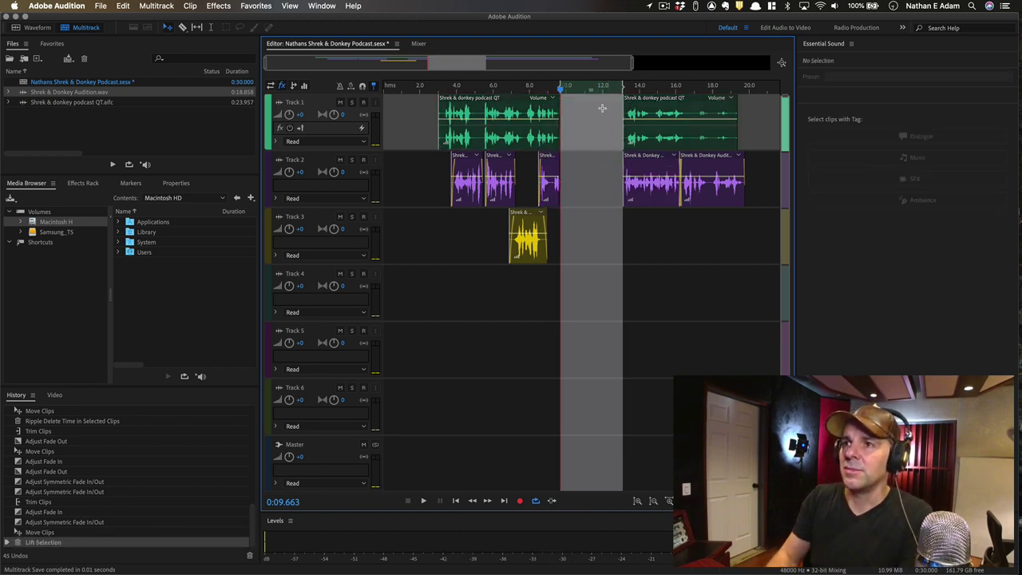
drag(602, 108, 731, 198)
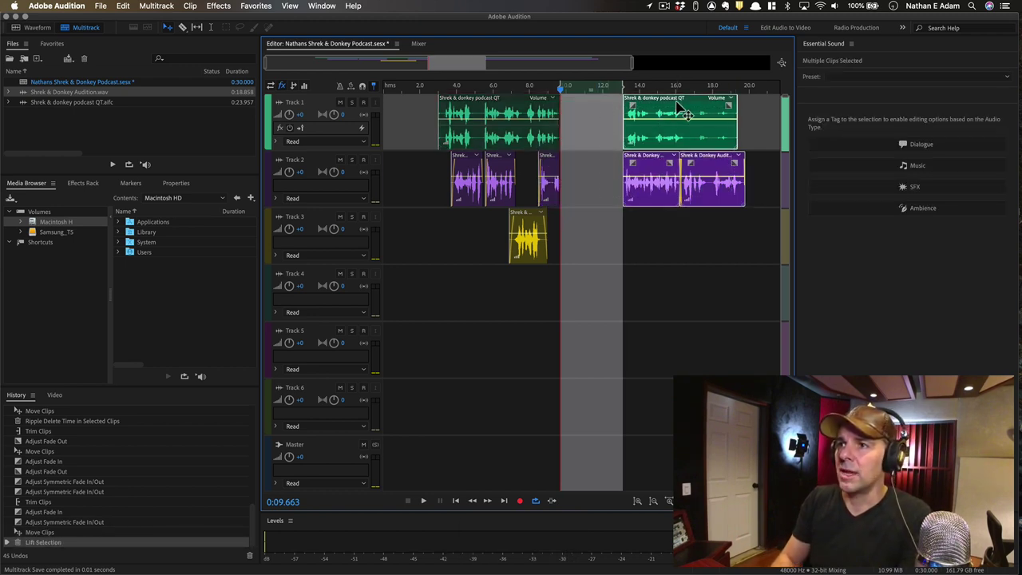
drag(673, 110, 612, 120)
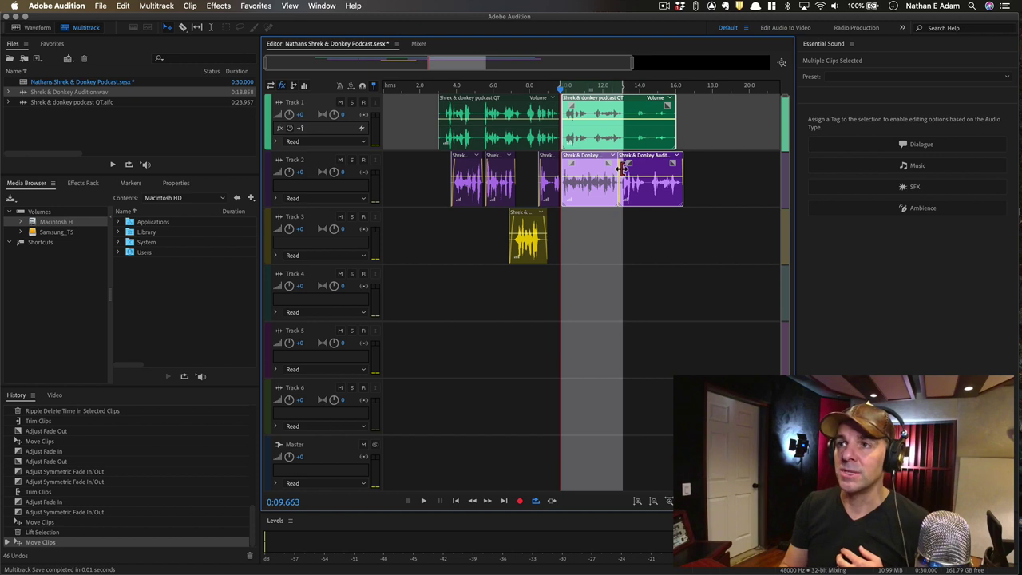
click(633, 226)
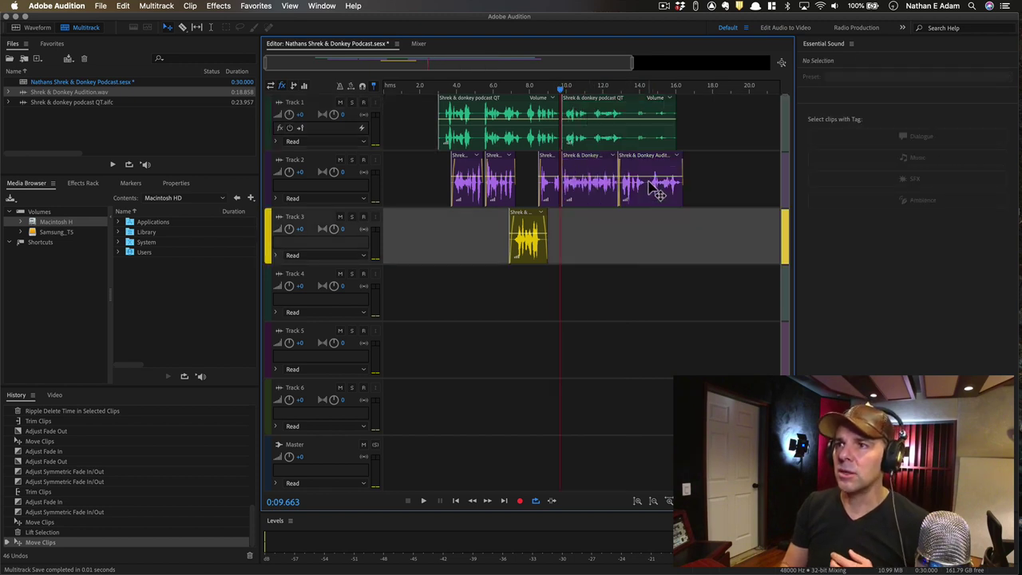
- Try cutting a narrow time range at about 0:14.4 across Tracks 1 and 2, and undo everything back to the uncut clips
key(t)
drag(647, 182, 654, 132)
key(BackSpace)
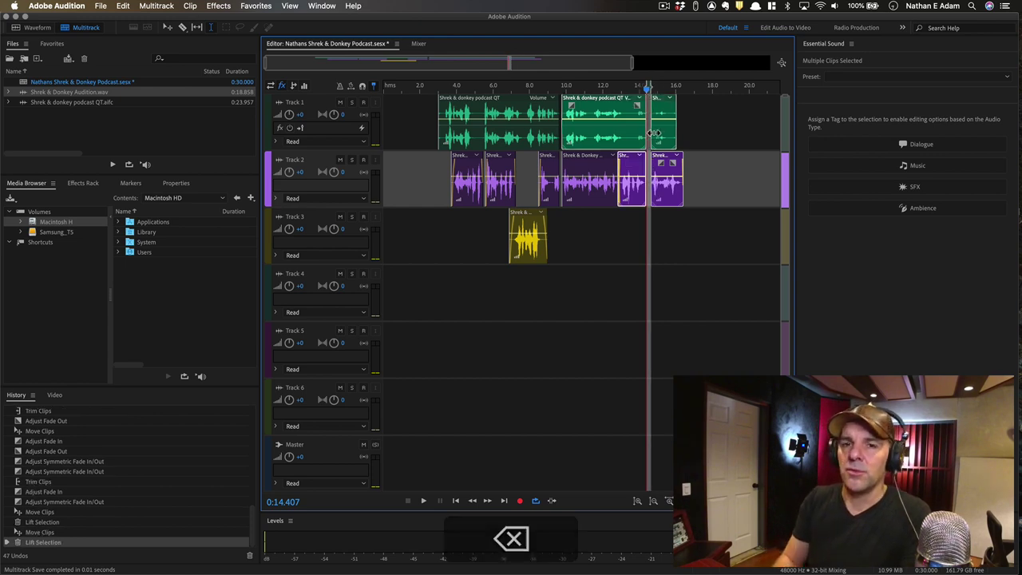
key(super+z)
key(super+z)
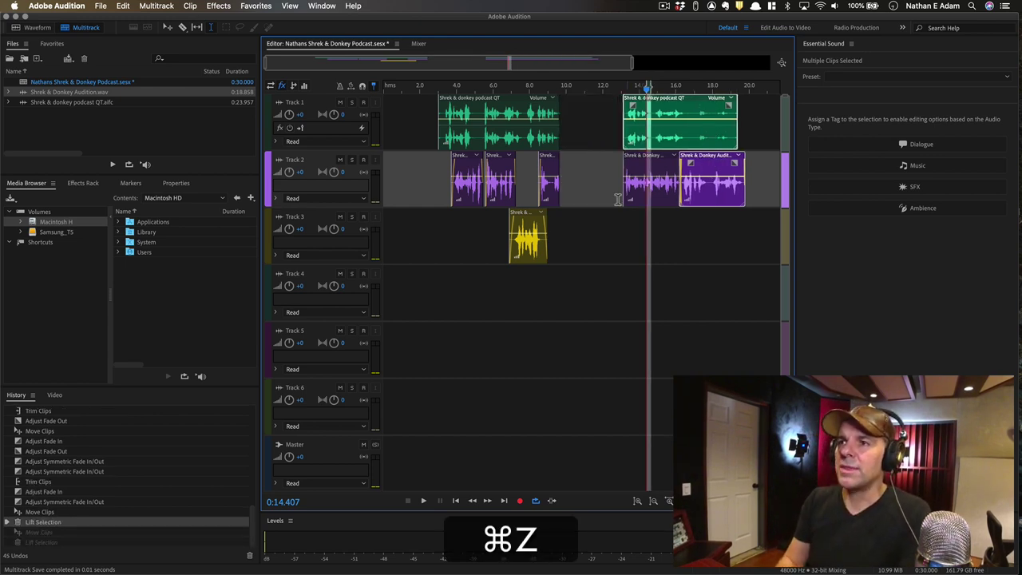
key(super+z)
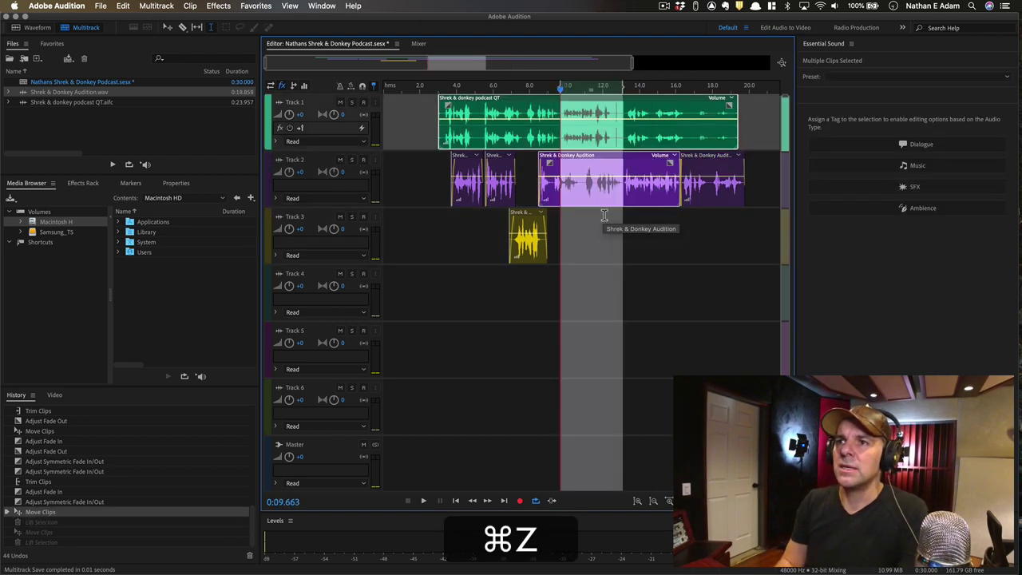
- Delete the Shrek & donkey podcast QT clip from Track 1 and save the session
click(600, 237)
click(408, 108)
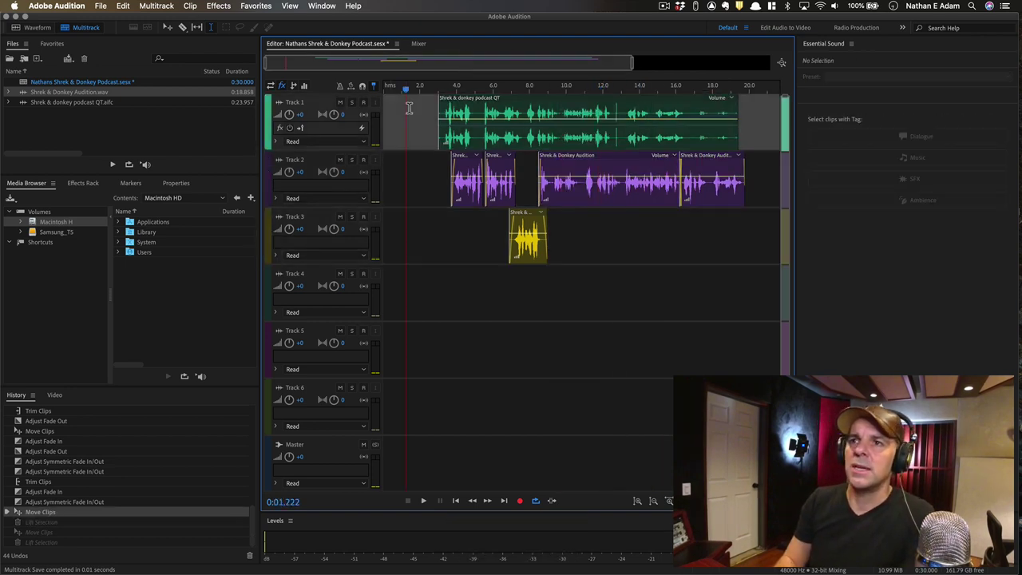
key(v)
click(517, 118)
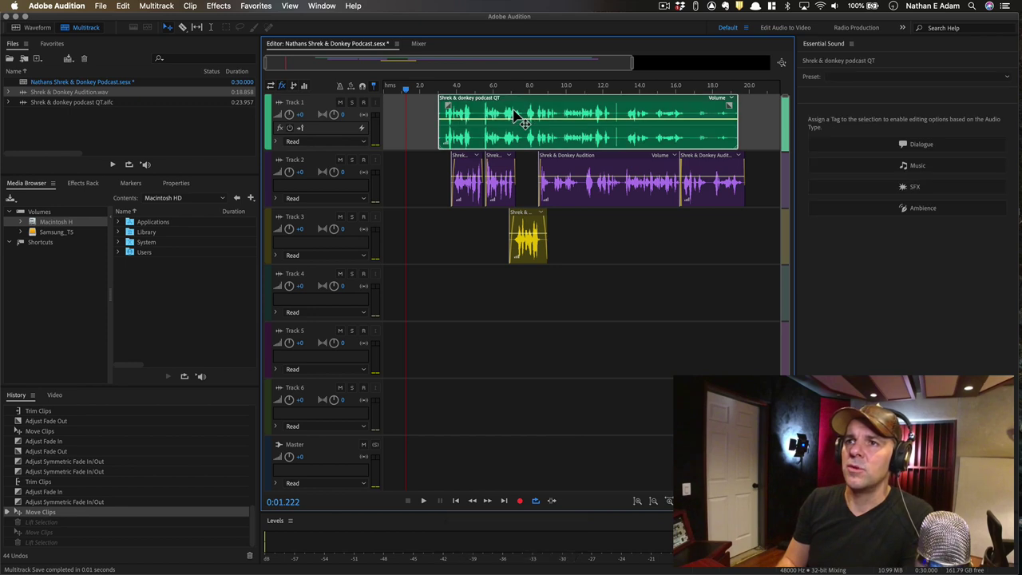
key(BackSpace)
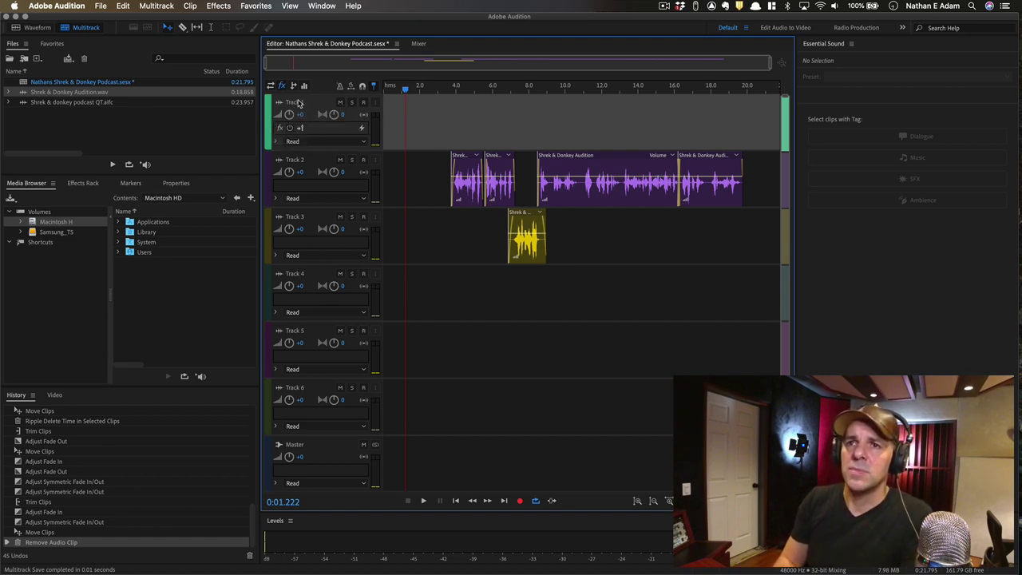
key(super+s)
key(shift+super+s)
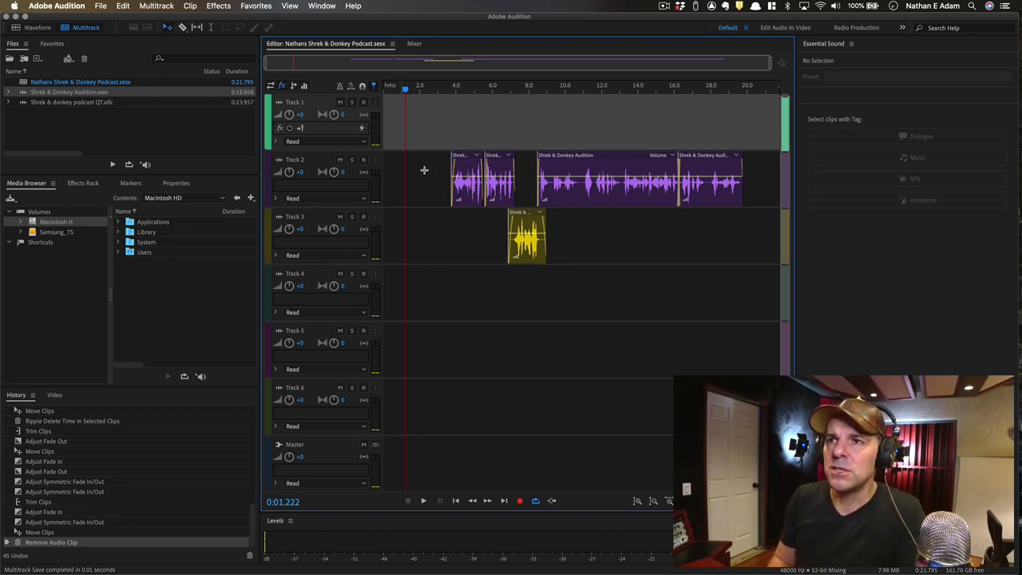
- Move the empty Track 1 below Track 3 and rename Track 2 to Donkey
drag(270, 128, 276, 281)
click(293, 102)
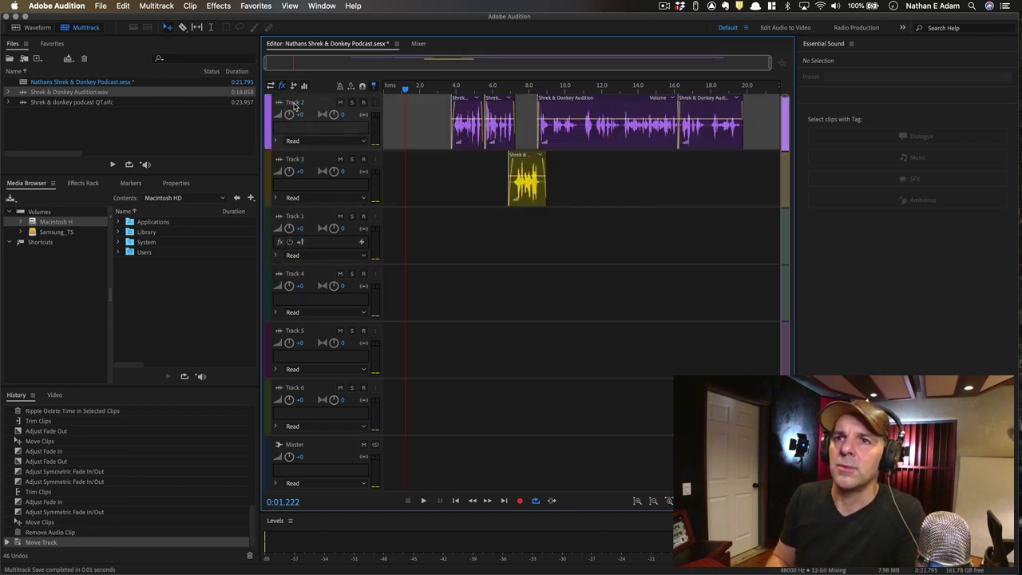
click(293, 102)
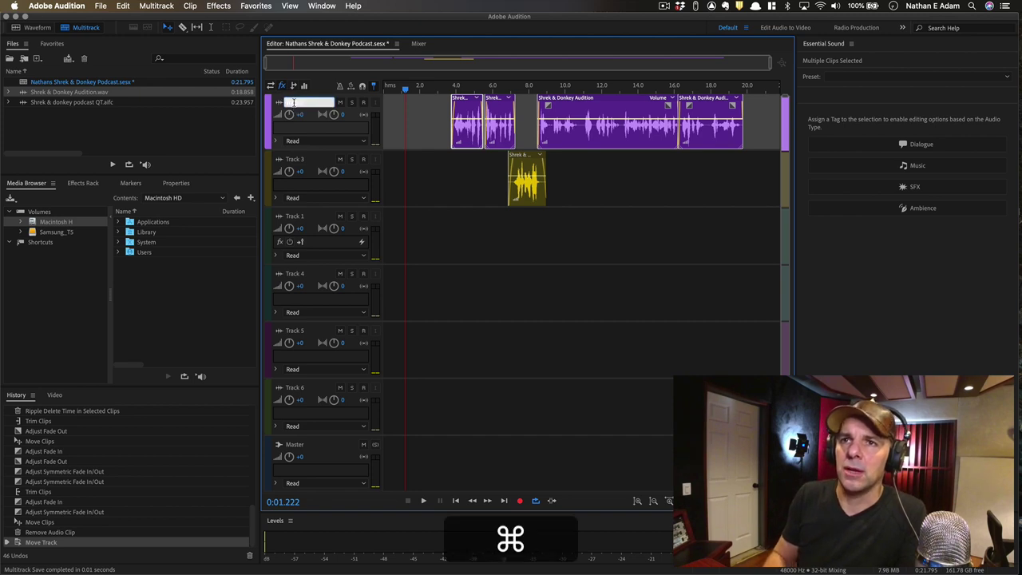
key(super+a)
text(Donkee)
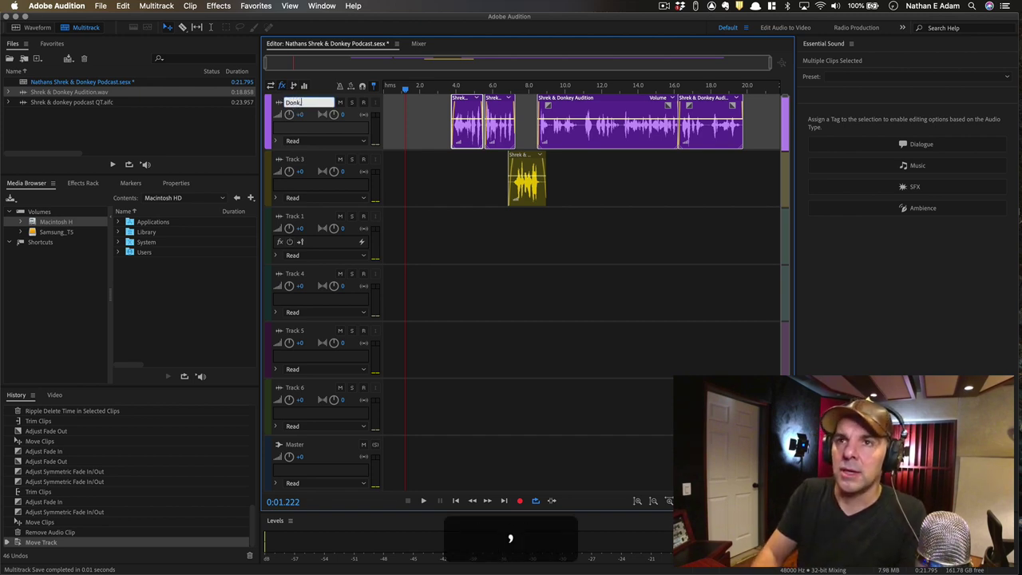
key(BackSpace)
text(y)
- Rename Track 3 to Shrek and try to save the session
click(293, 160)
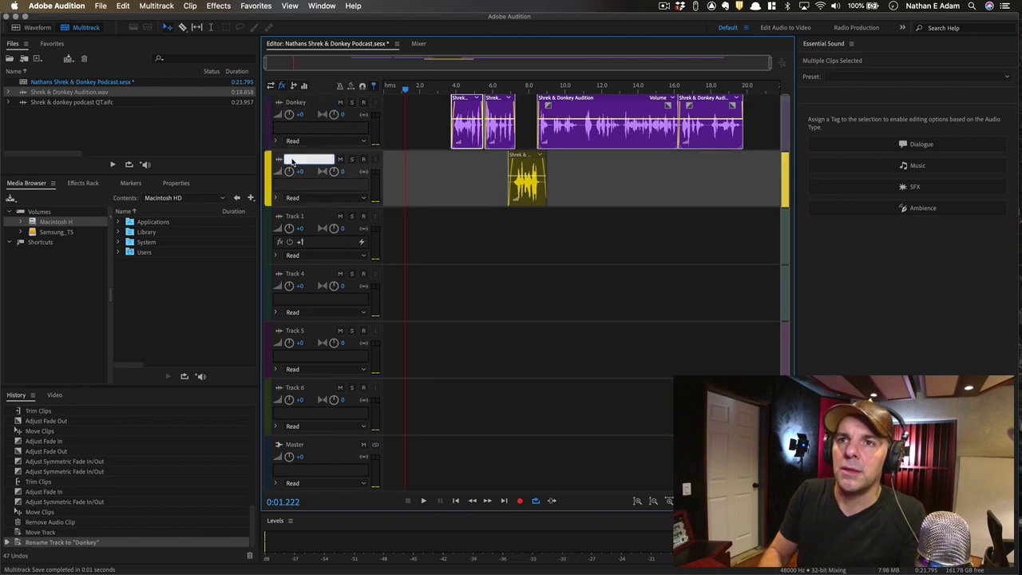
click(293, 162)
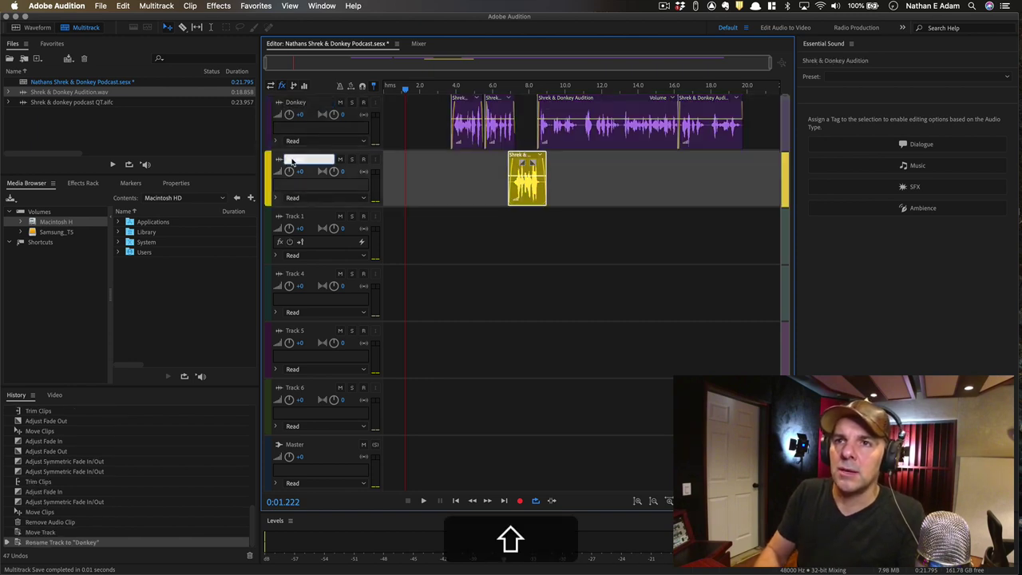
text(Shrek)
key(Return)
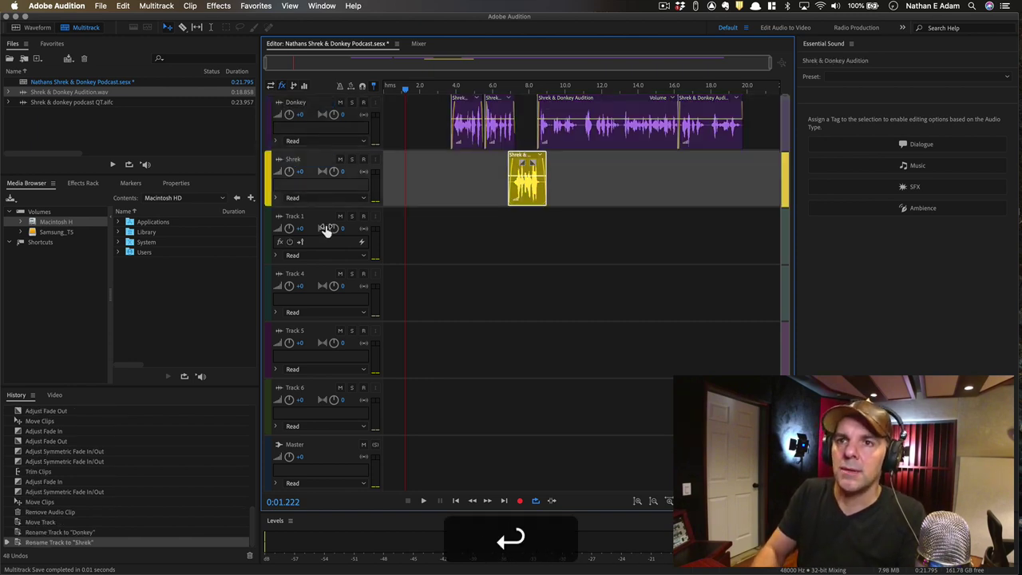
click(300, 217)
key(super+s)
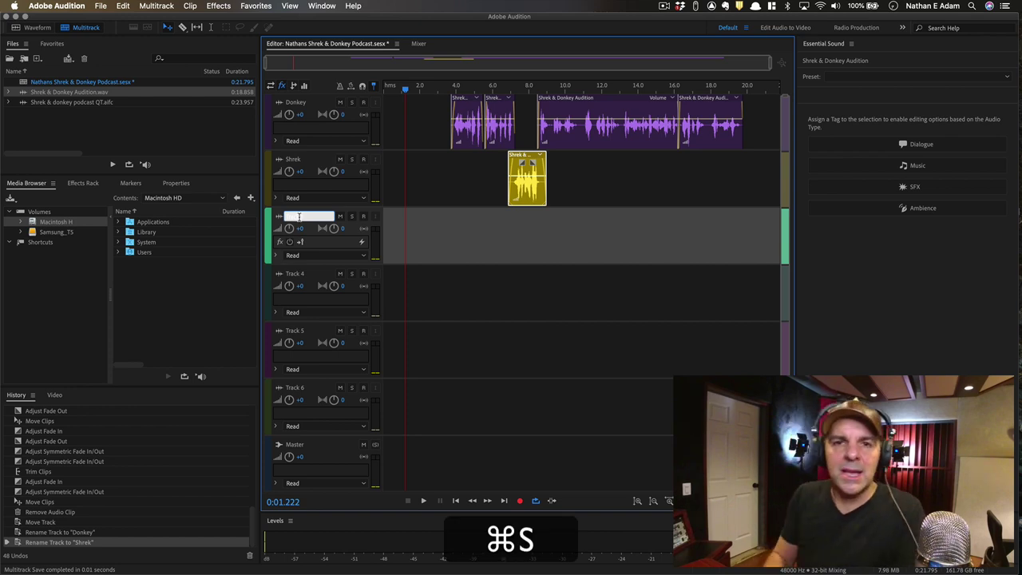
key(super+s)
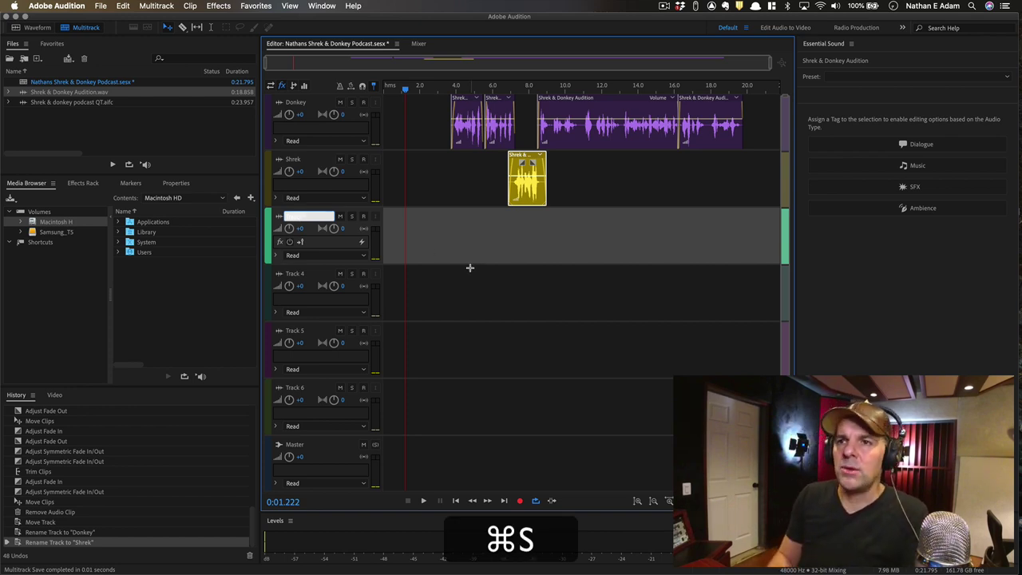
- Switch to Finder, expand the Music Options folder on the Desktop and move the window aside to uncover the multitrack timeline
key(super+Tab)
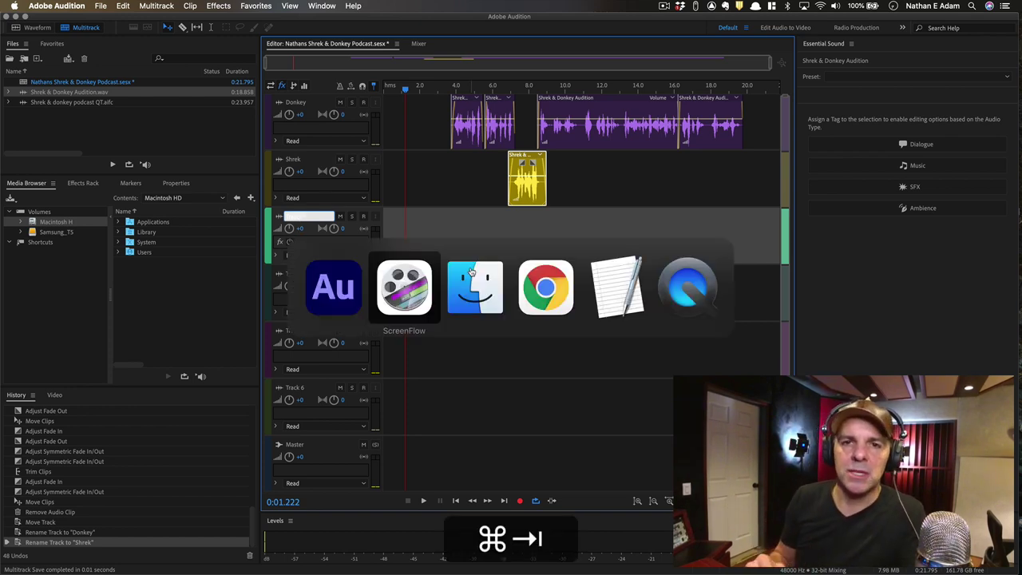
key(super+Tab)
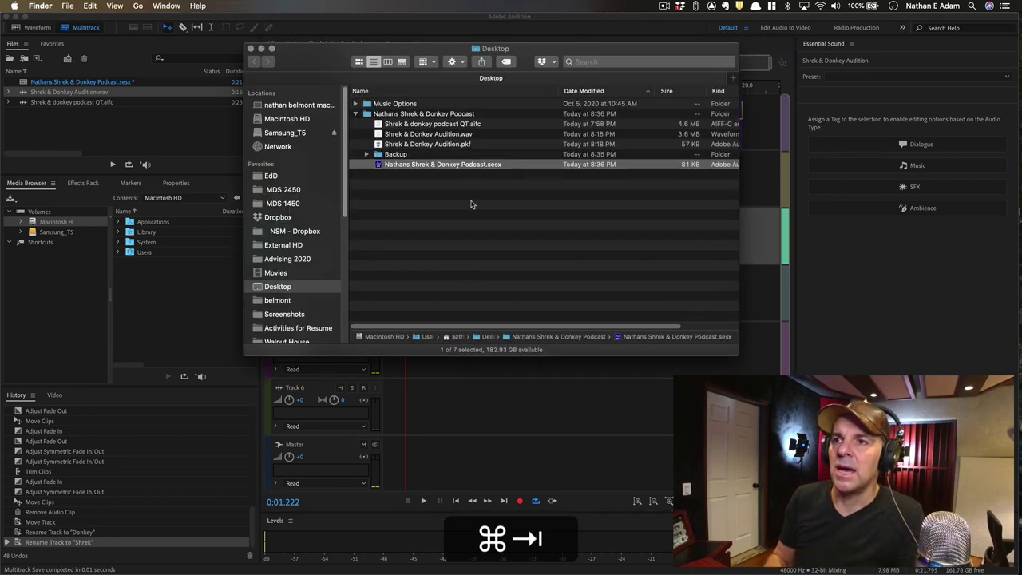
click(378, 104)
key(Right)
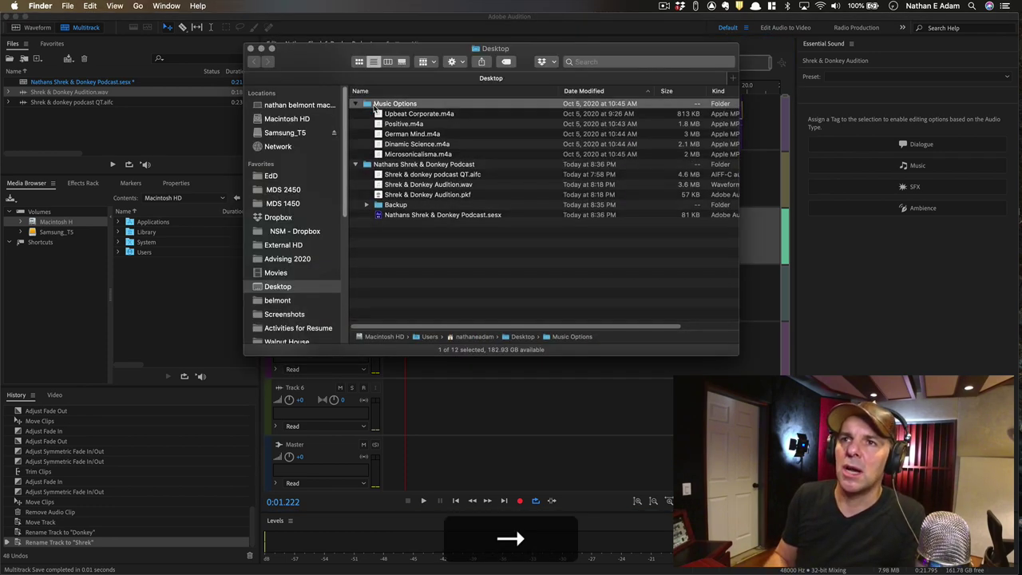
drag(328, 66, 809, 330)
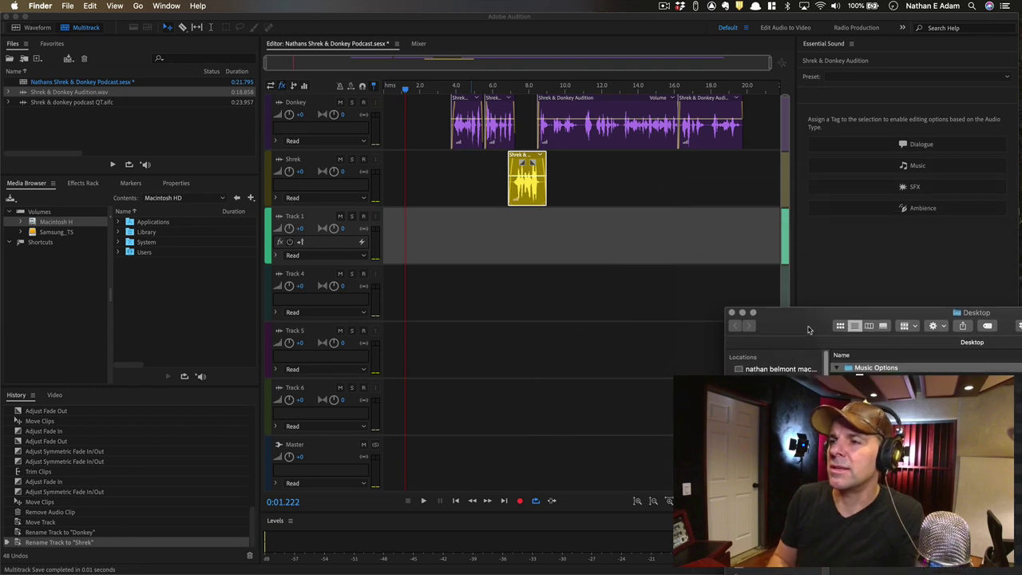
- Preview music files in the Music Options folder, including Upbeat Corporate.m4a and German Mind.m4a
key(space)
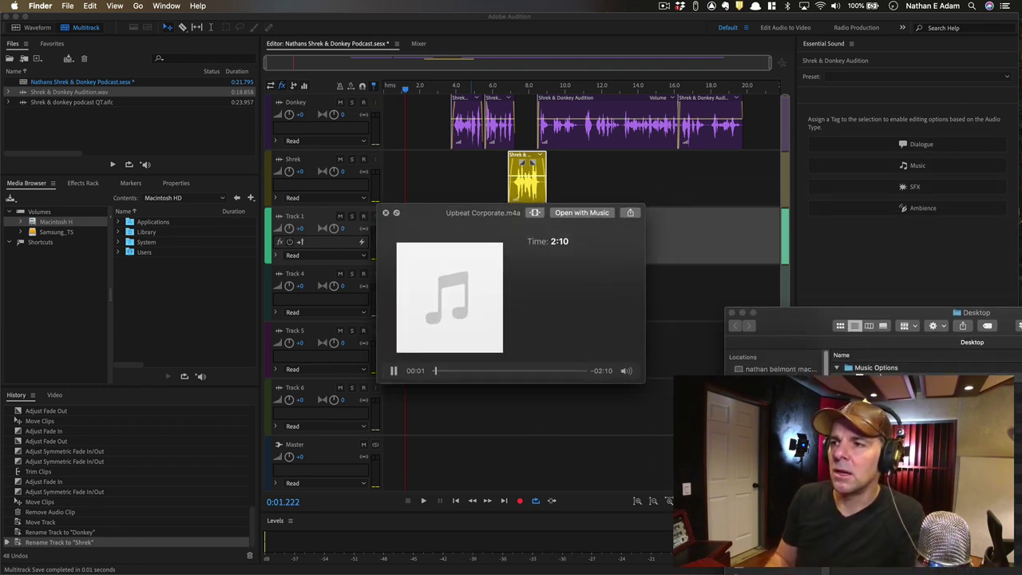
key(Down)
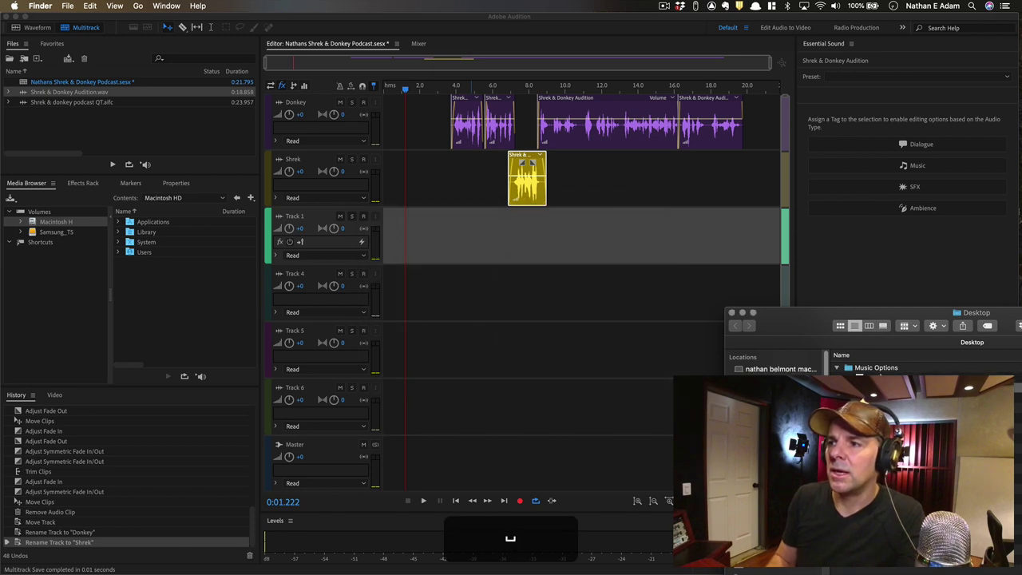
key(space)
key(Down)
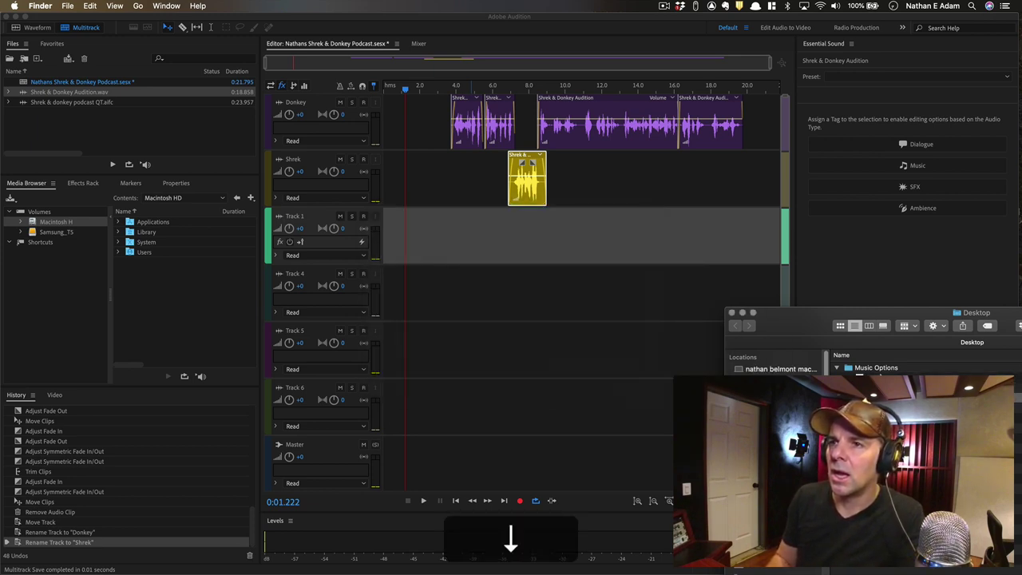
key(space)
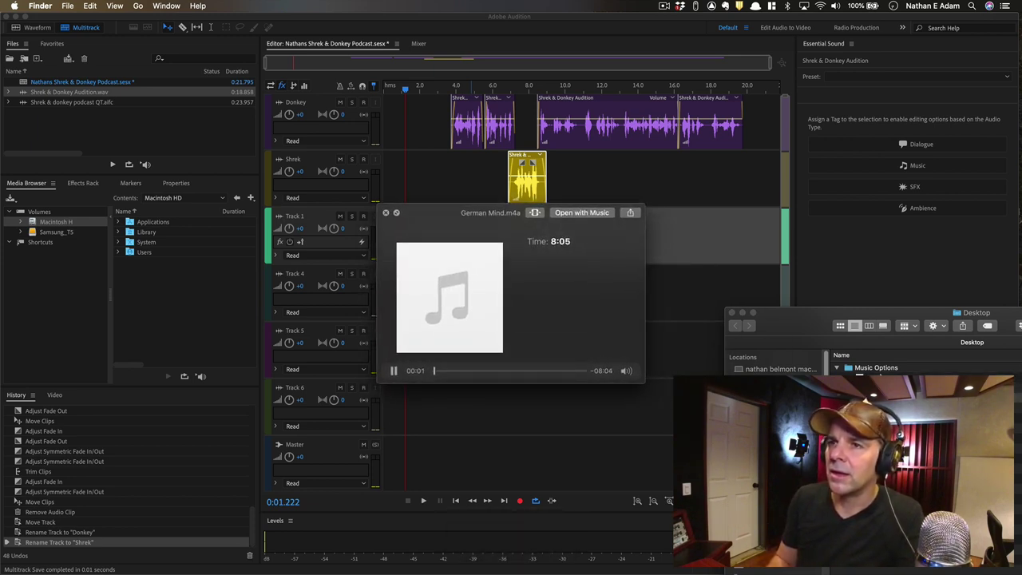
key(space)
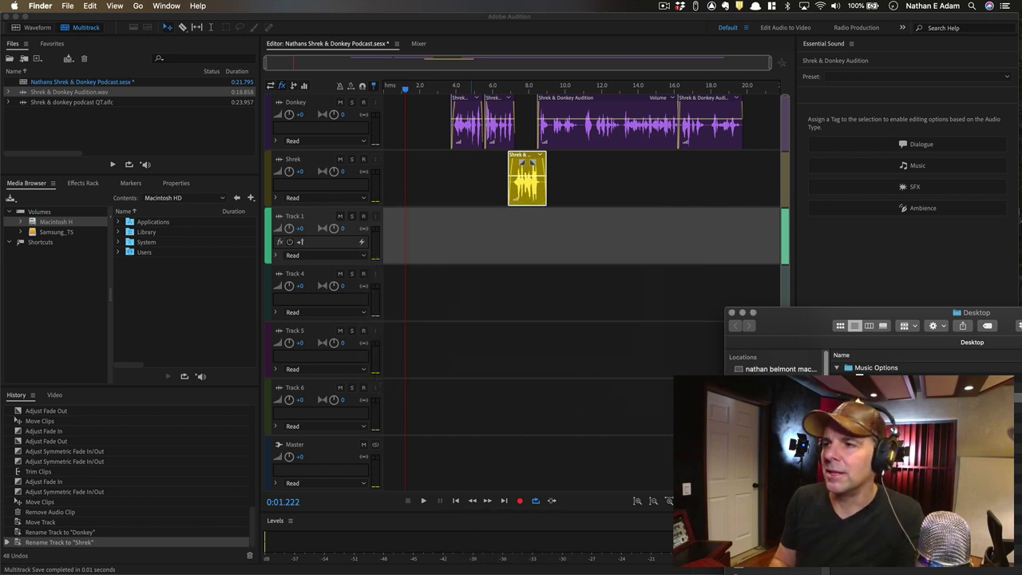
- Add Positive.m4a to Track 1 as a copy matching the session's sample rate, starting at the session's beginning, and audition it
drag(799, 383, 474, 254)
key(super+Tab)
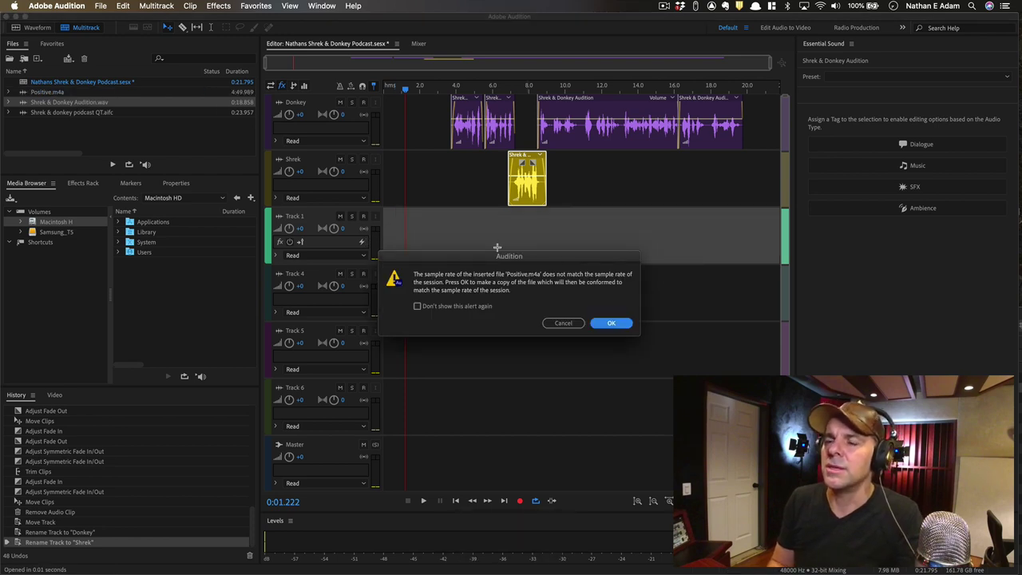
click(612, 323)
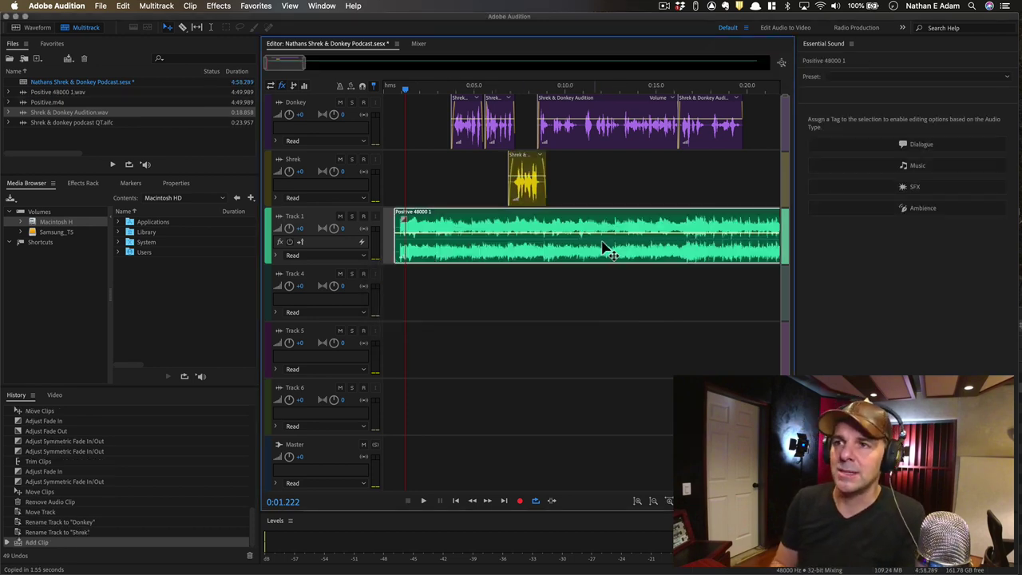
drag(588, 226, 424, 226)
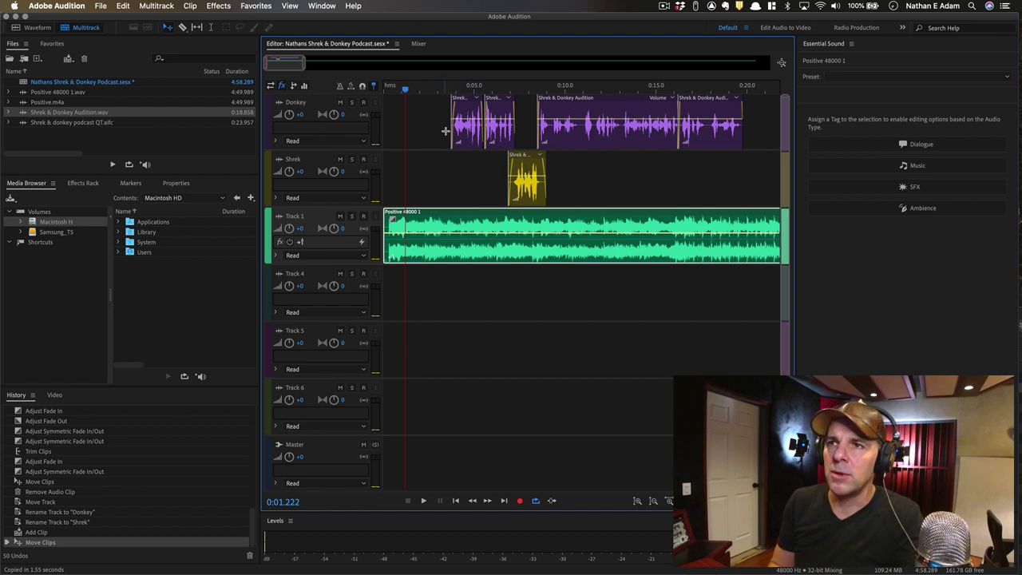
key(space)
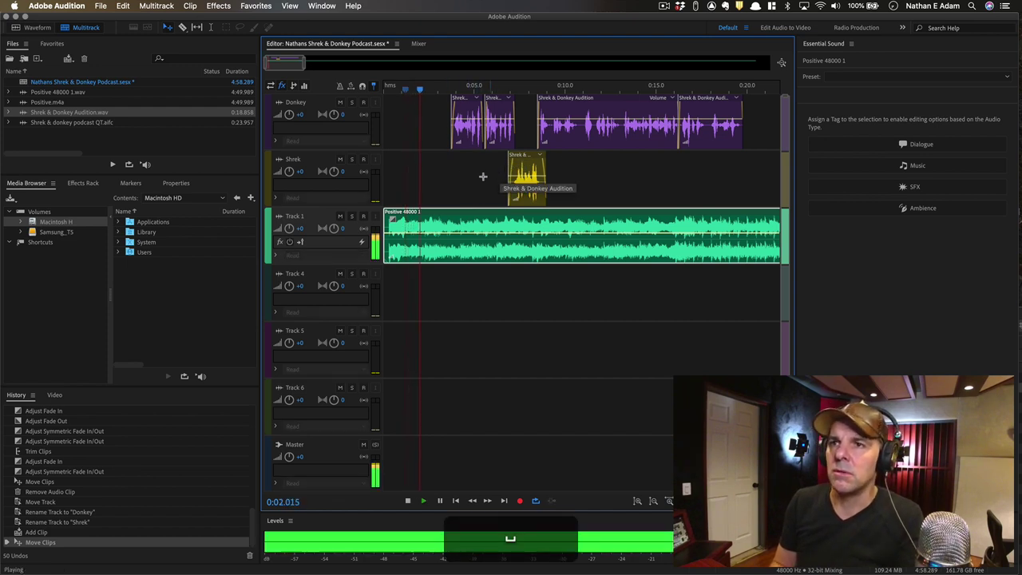
key(space)
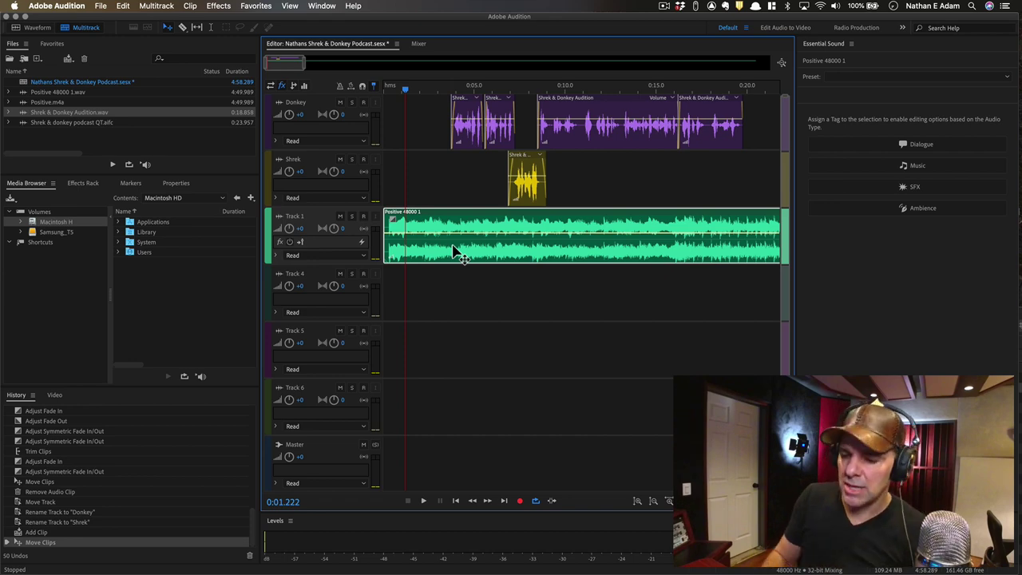
- Split the music clip on Track 1 just past the last dialogue clip, at about 0:20, and delete the remainder
key(minus)
key(minus)
key(minus)
key(minus)
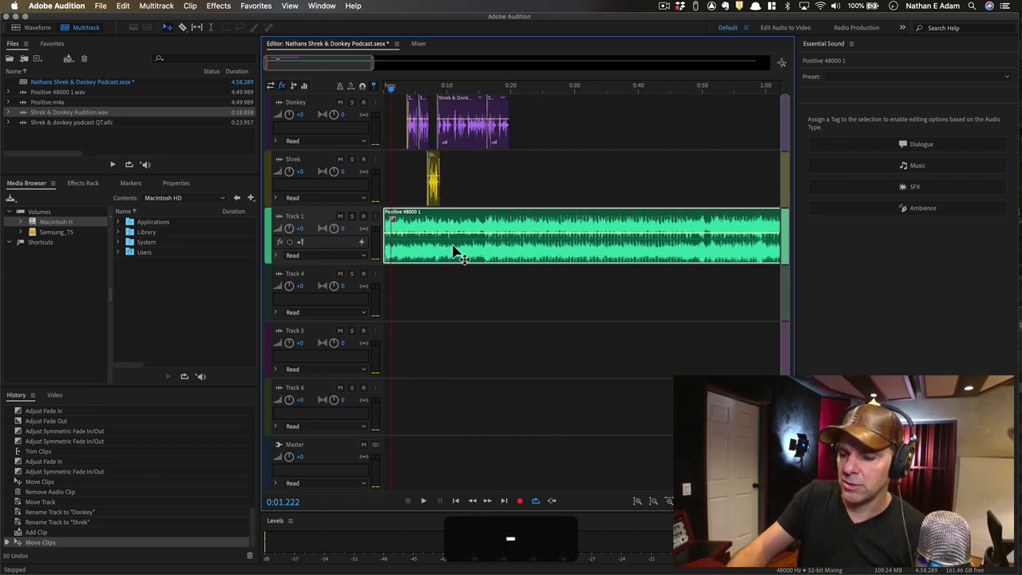
key(minus)
key(minus)
key(minus)
key(minus)
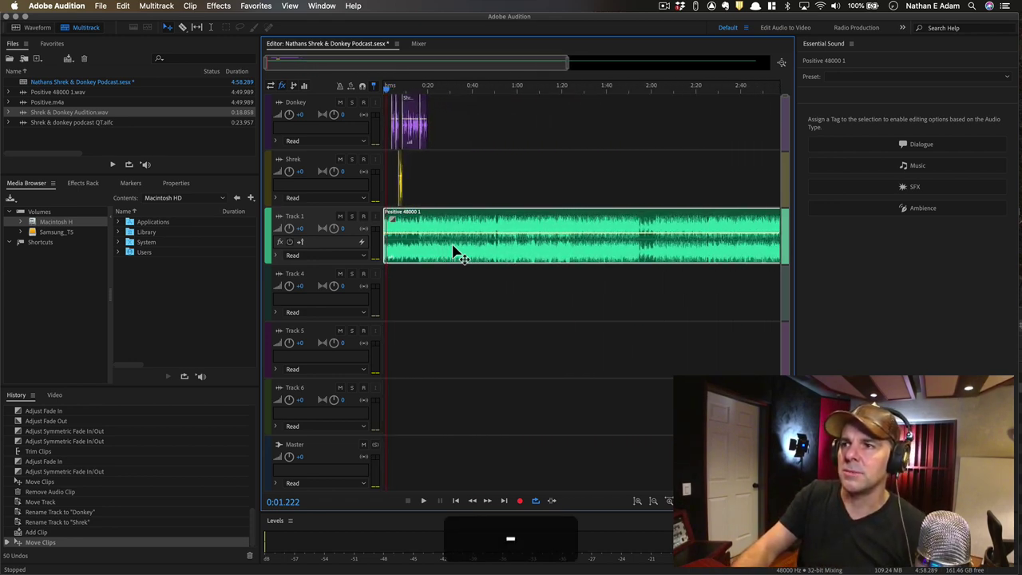
key(equal)
key(equal)
key(equal)
key(equal)
key(equal)
key(equal)
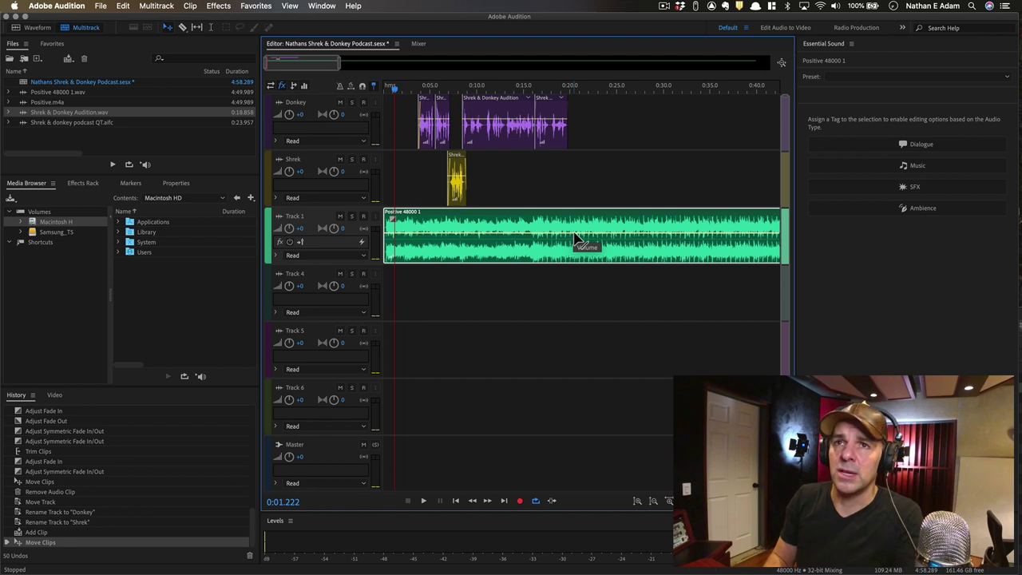
key(r)
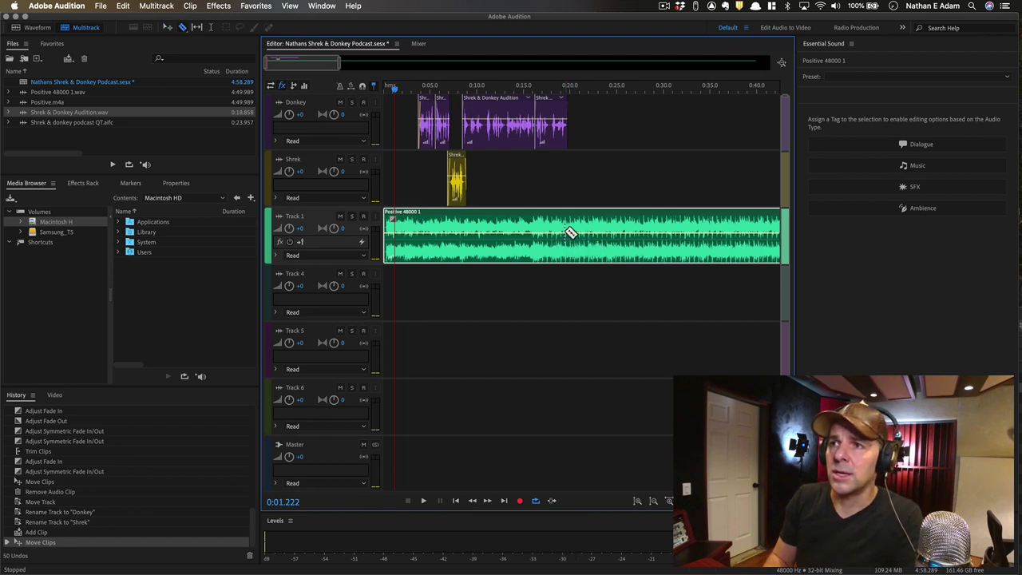
click(575, 232)
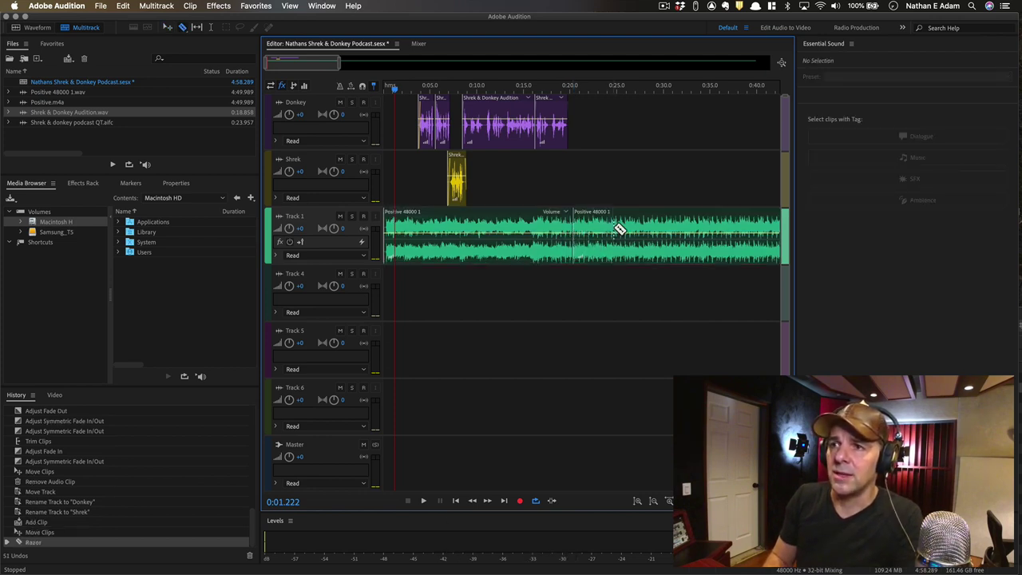
key(v)
click(604, 230)
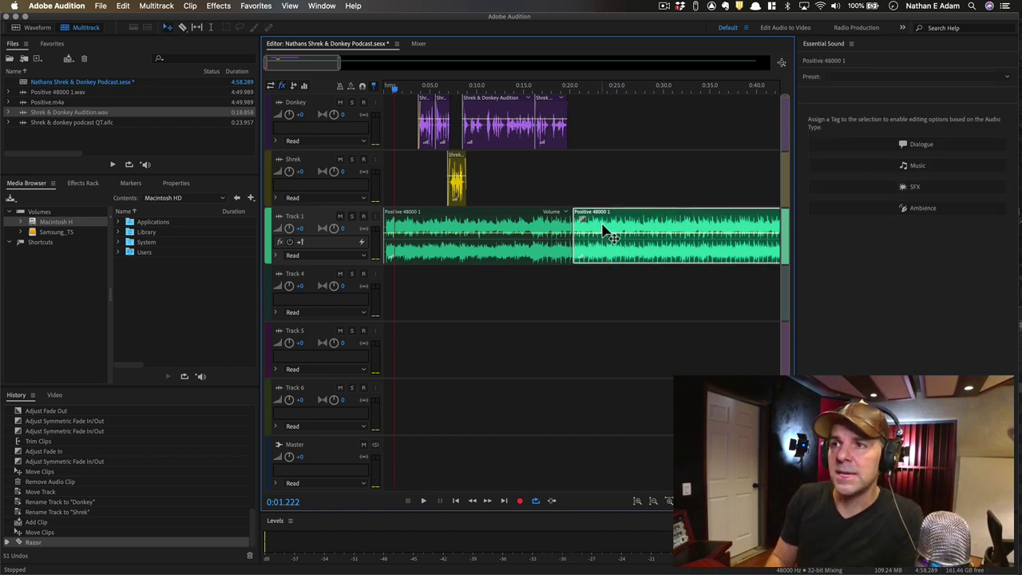
key(Delete)
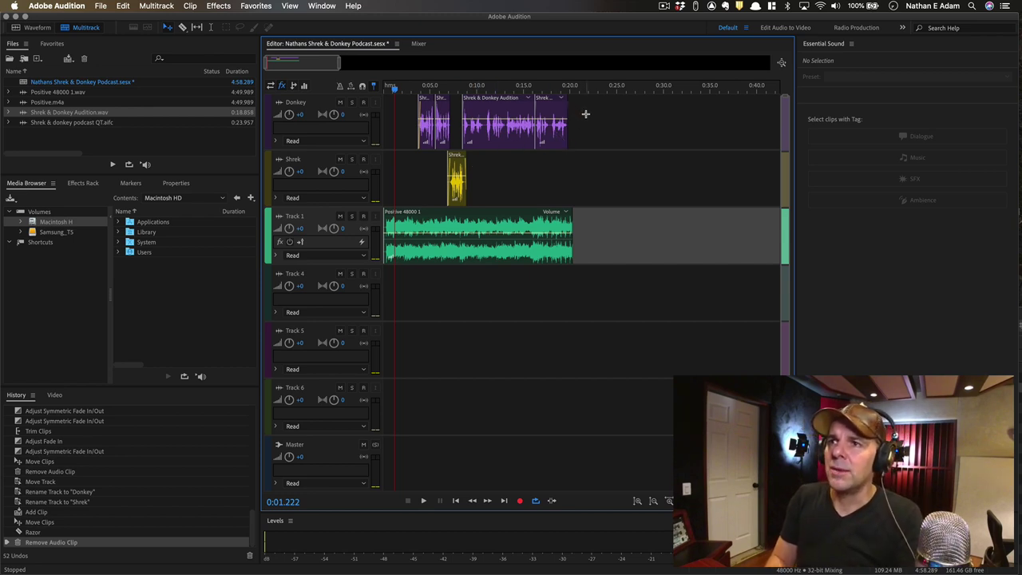
- Move all Donkey and Shrek clips earlier together so the first one starts at the playhead at 0:01.222, and save the session
drag(605, 104, 418, 192)
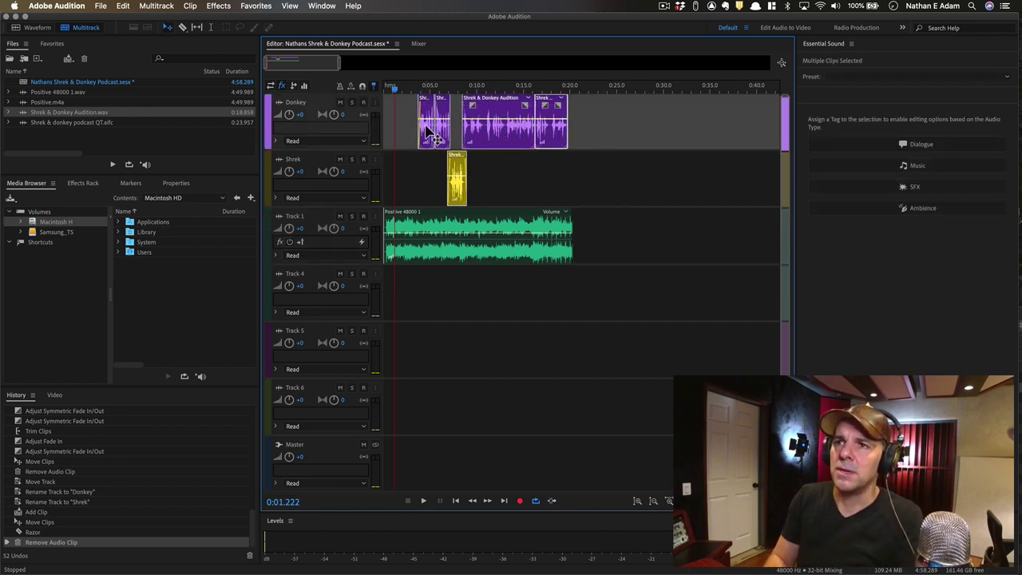
drag(425, 127, 404, 130)
key(equal)
key(equal)
key(equal)
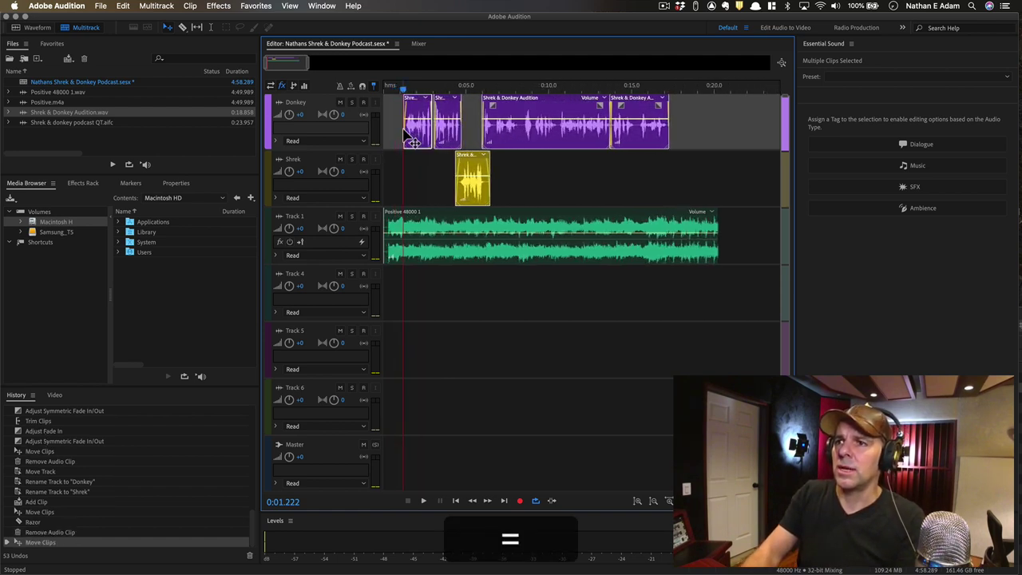
key(Up)
click(409, 293)
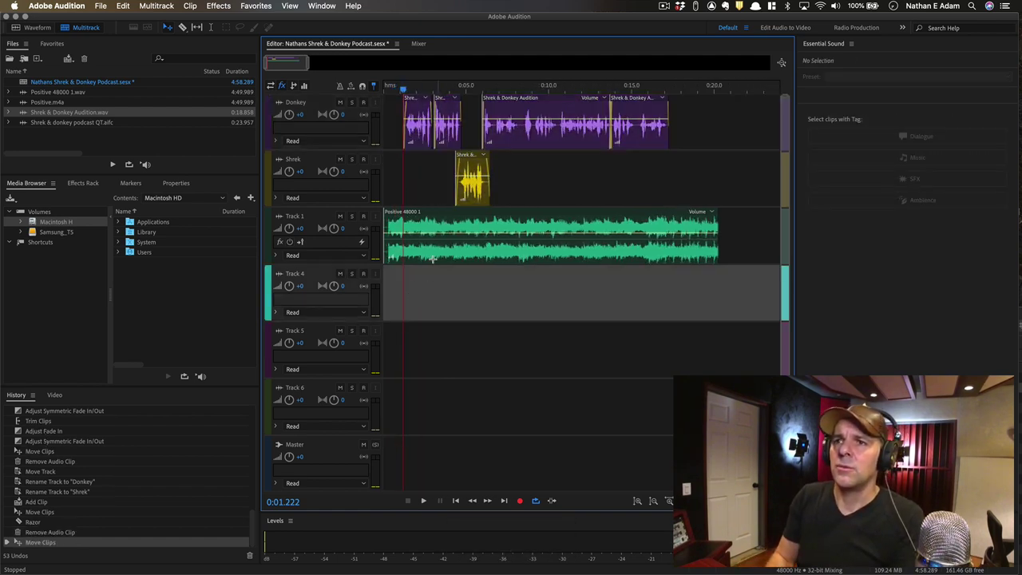
click(431, 224)
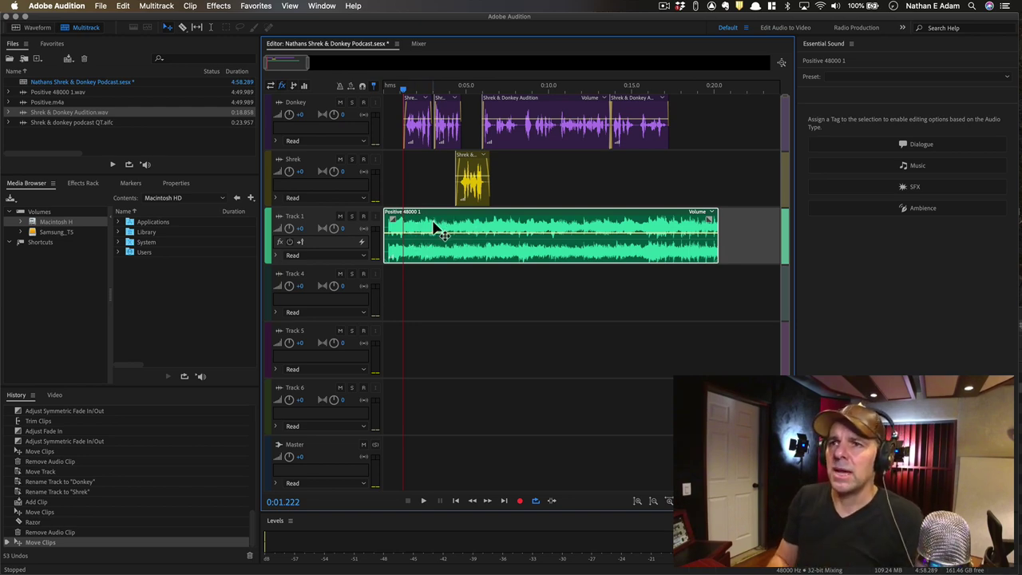
key(super+s)
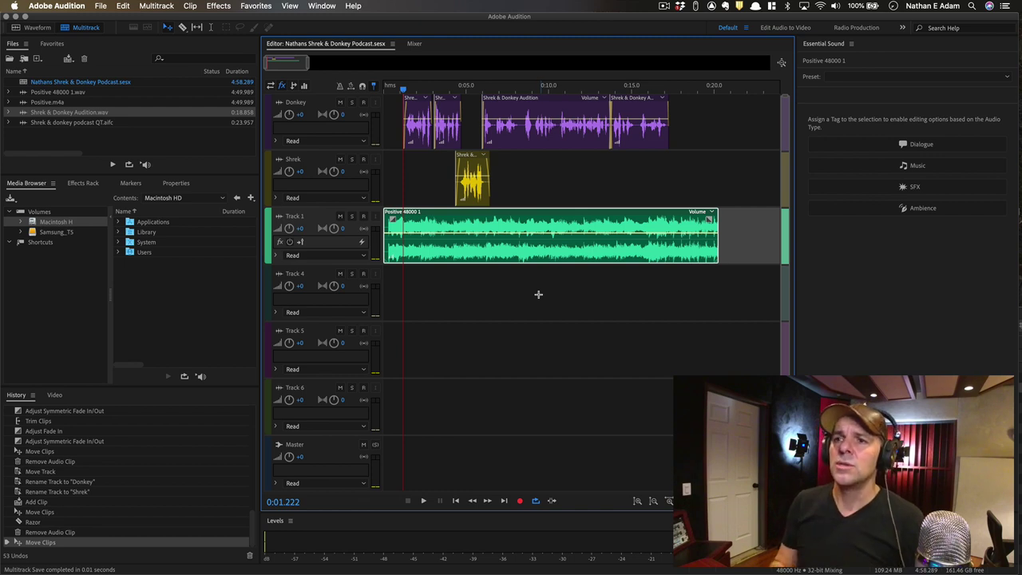
double_click(298, 275)
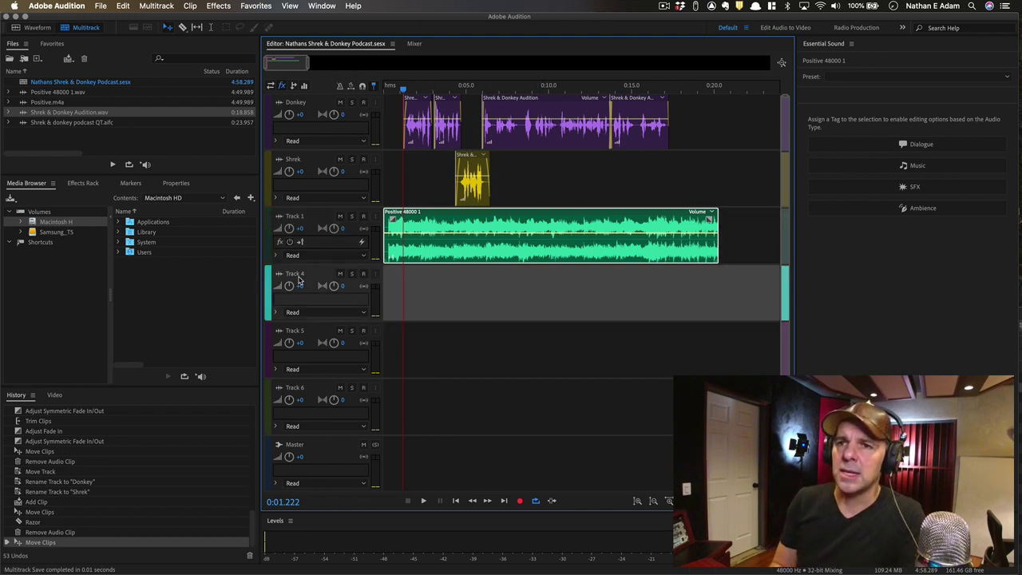
key(Escape)
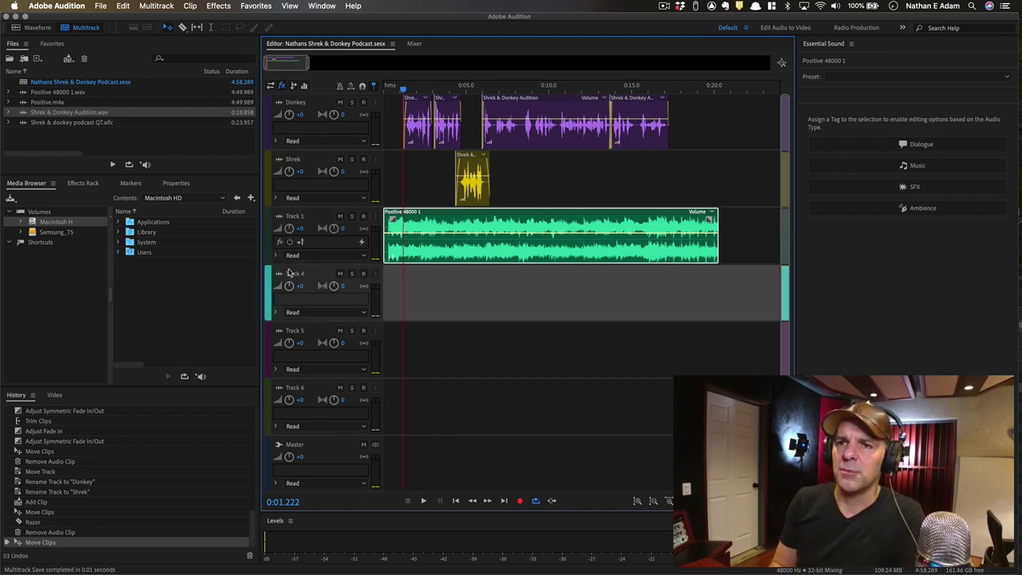
double_click(290, 274)
click(279, 274)
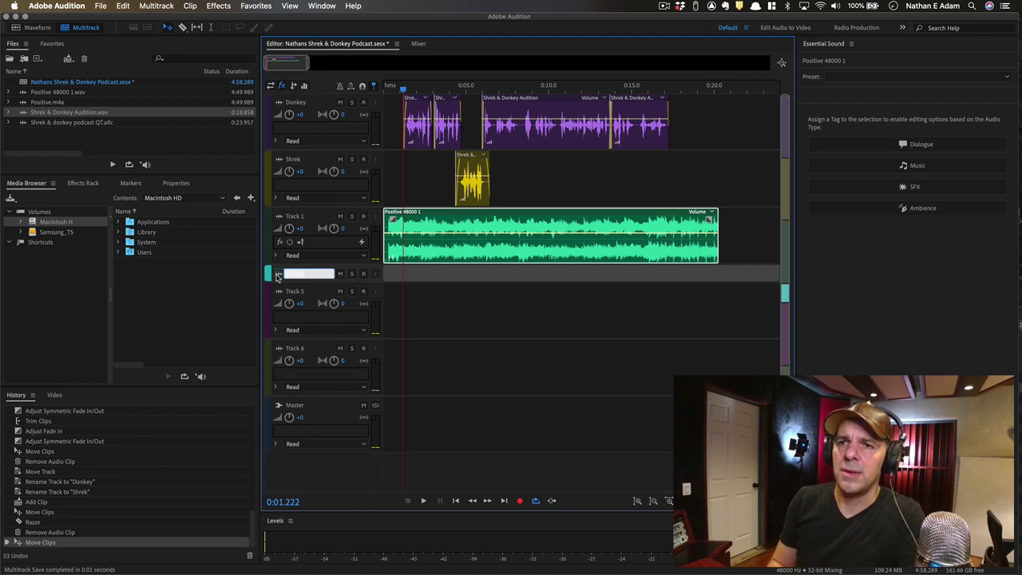
- Delete the empty Track 5 and Track 6 from the session
click(159, 6)
mouse_move(167, 19)
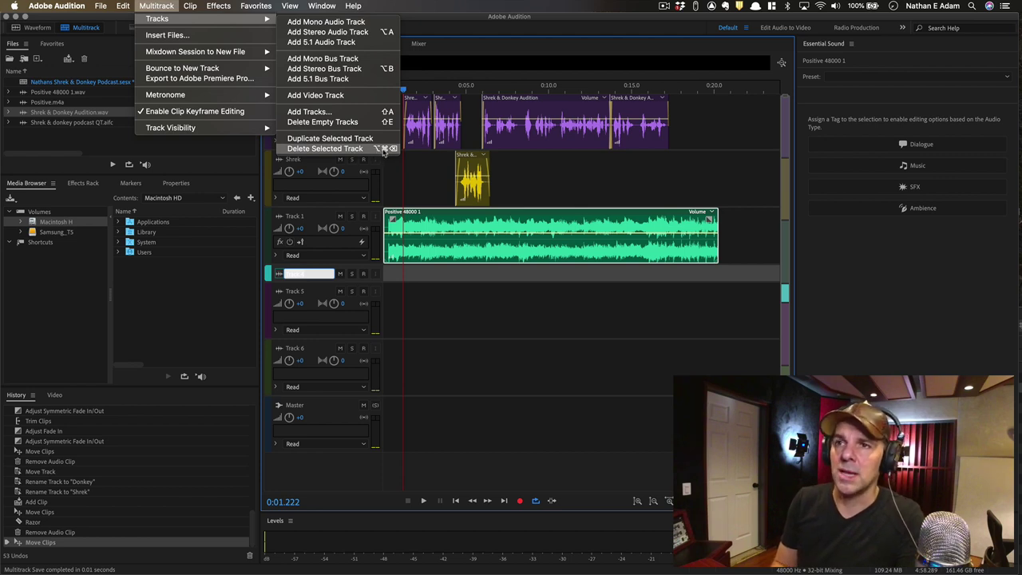
click(388, 275)
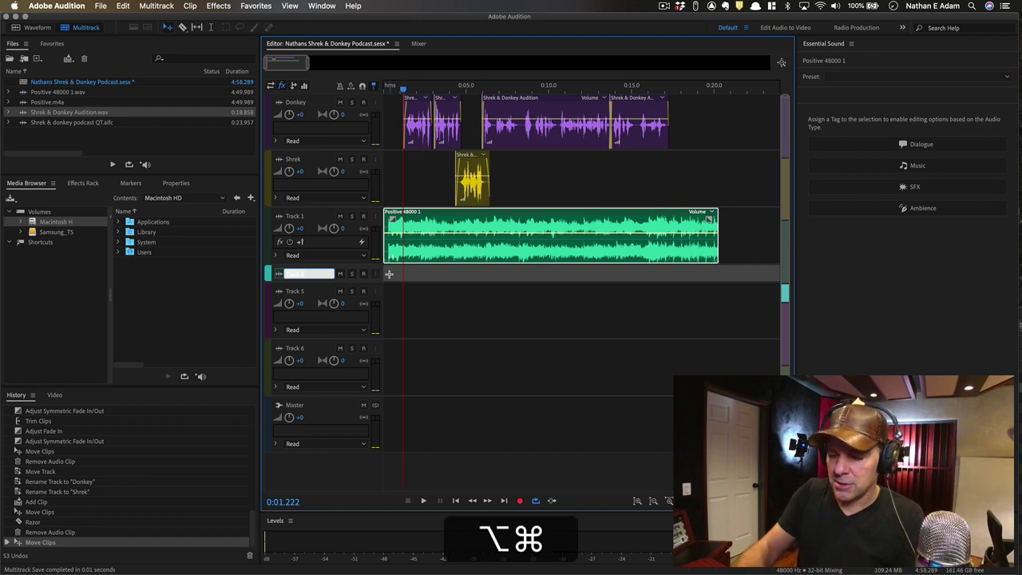
key(alt+super+BackSpace)
click(390, 293)
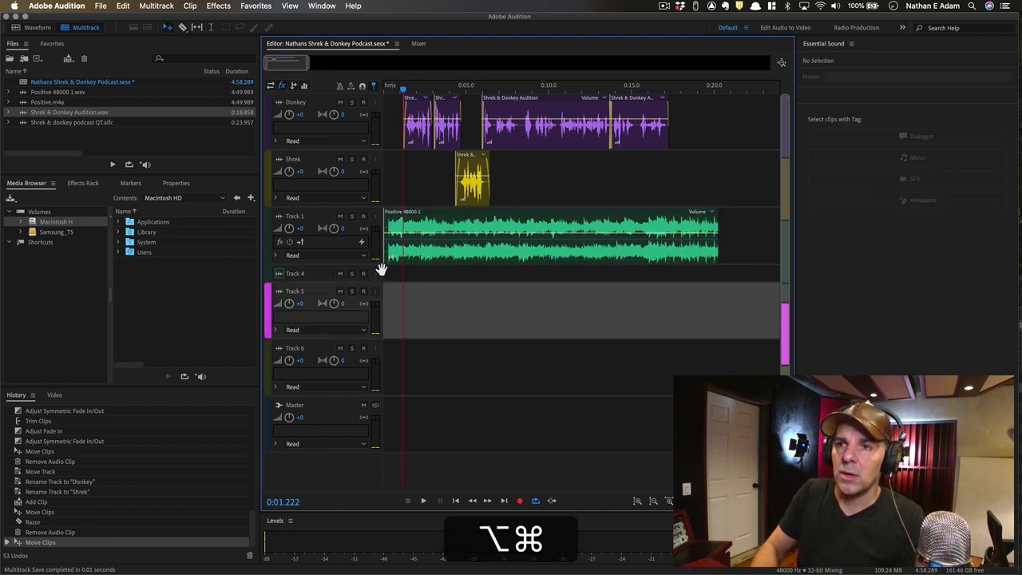
key(alt+super+BackSpace)
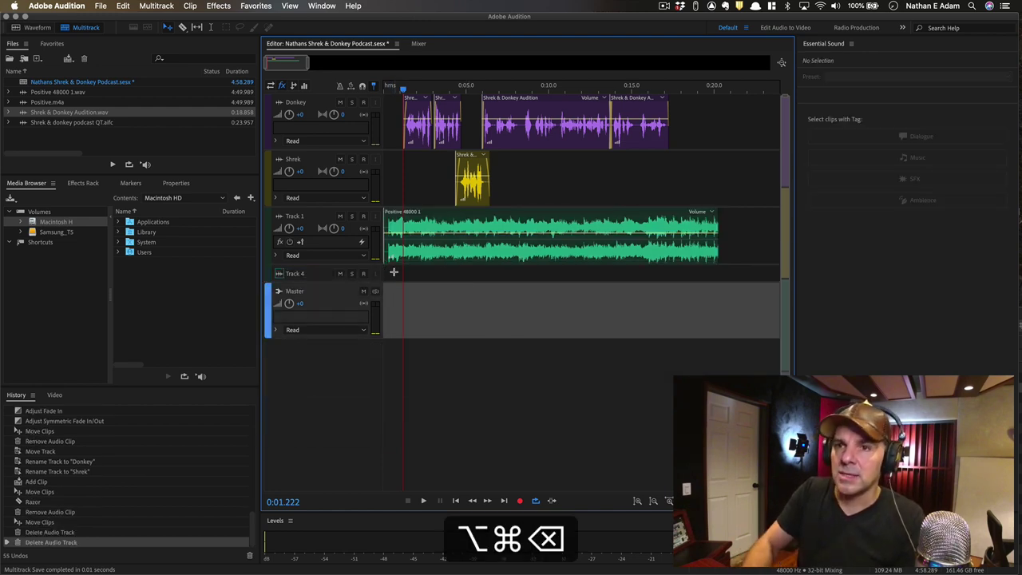
key(alt+super+BackSpace)
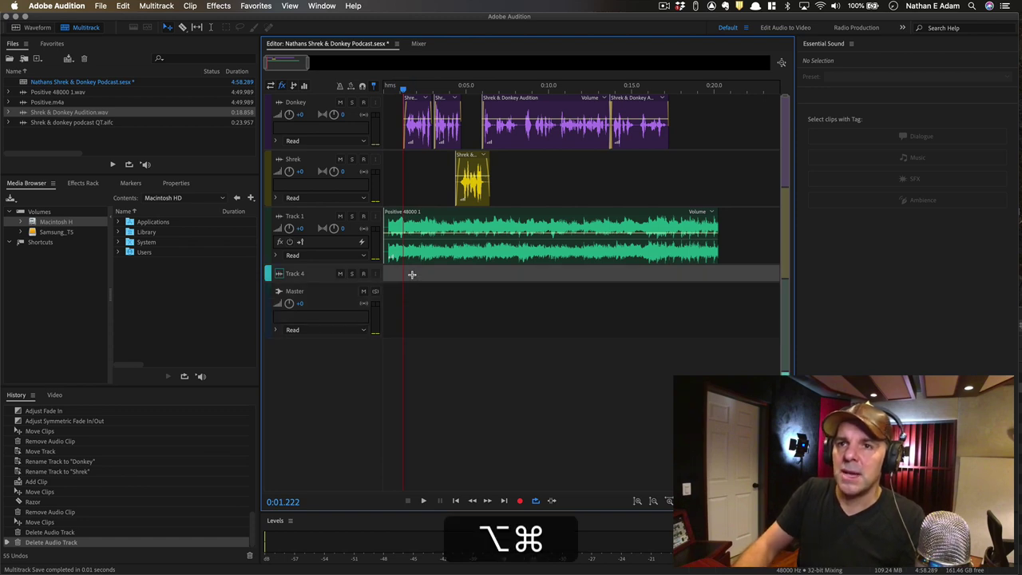
- Enlarge Track 4 until its effects slots show and save the session
drag(372, 282, 378, 363)
key(super+s)
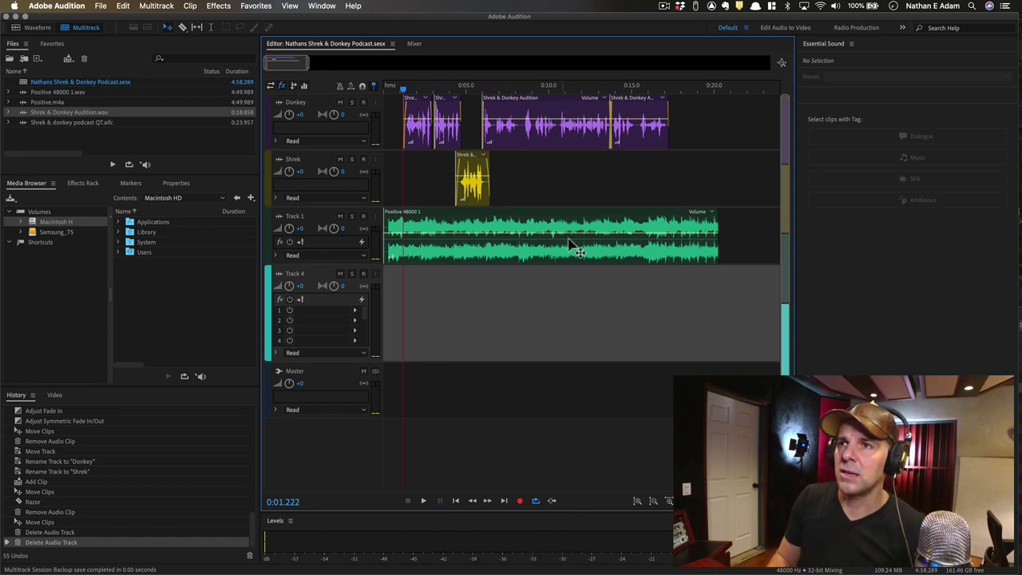
- Select the music clip and rename Track 1 to Music
click(511, 227)
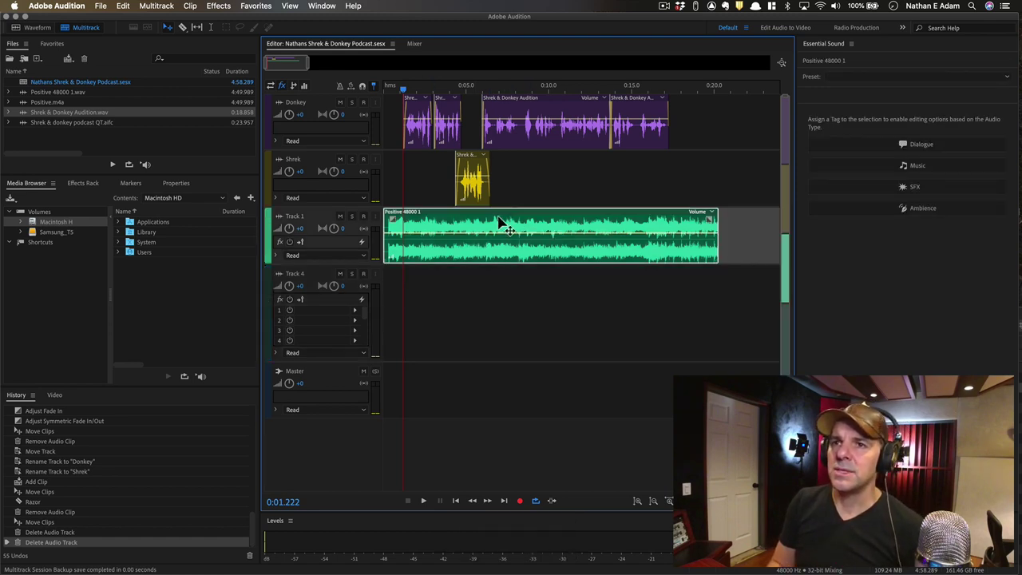
double_click(297, 217)
text(Music)
key(Return)
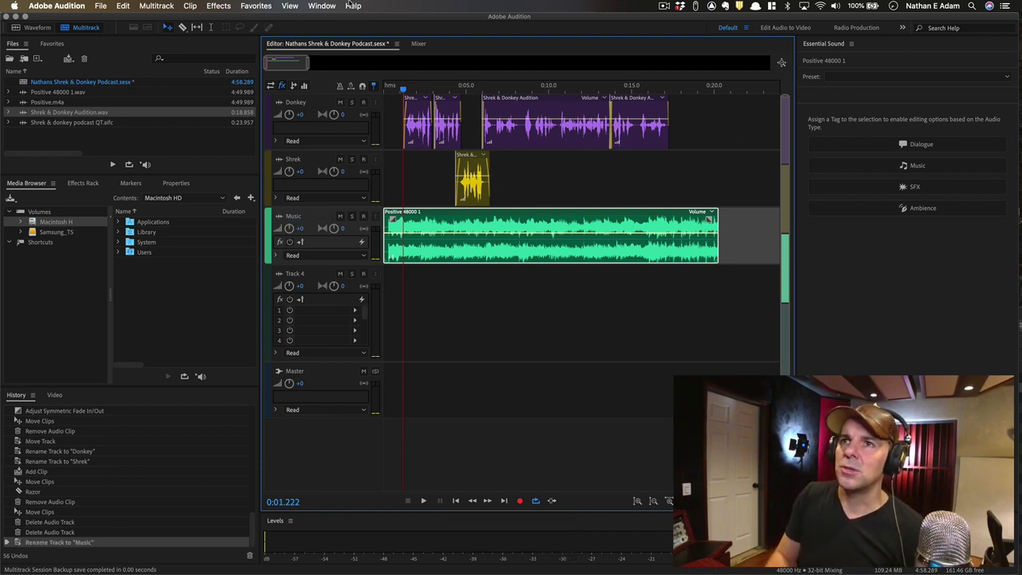
- Hide the Essential Sound panel and show it again
click(321, 6)
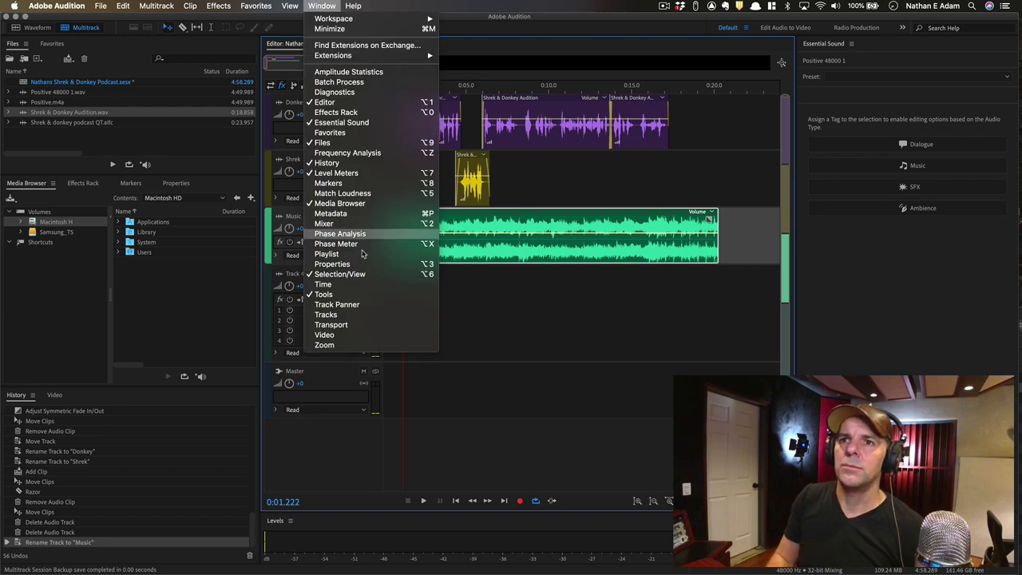
click(367, 124)
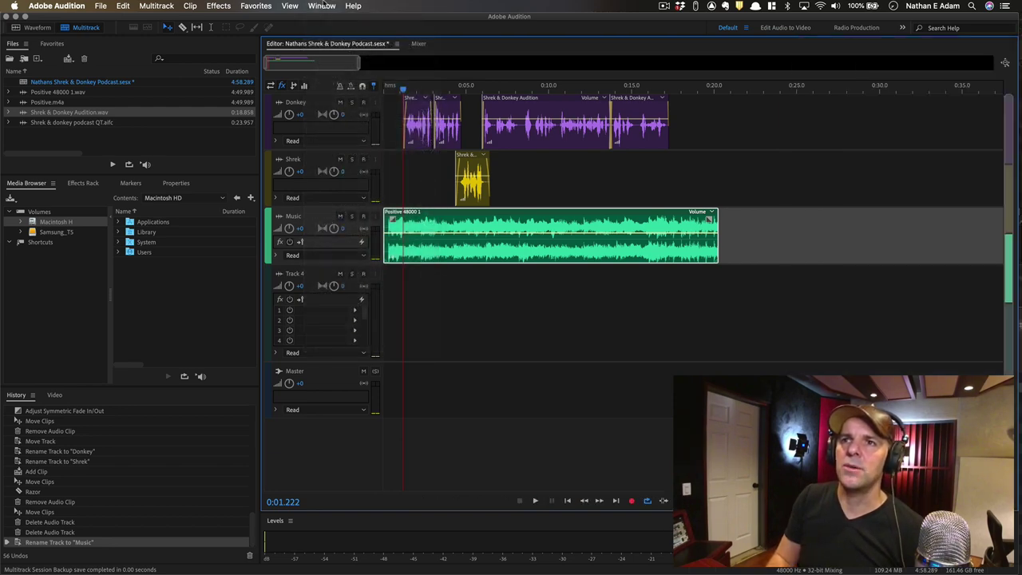
click(321, 5)
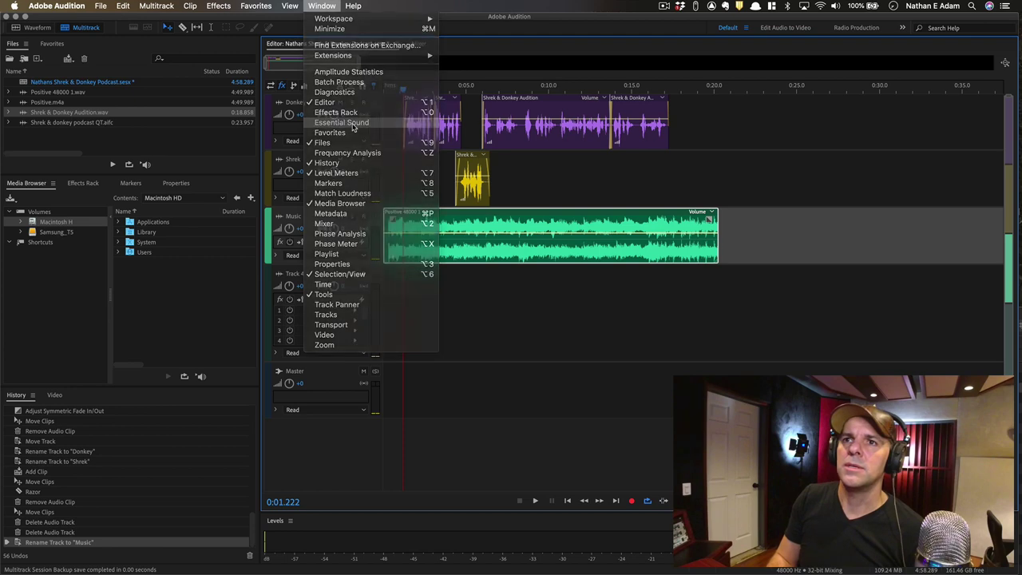
click(353, 126)
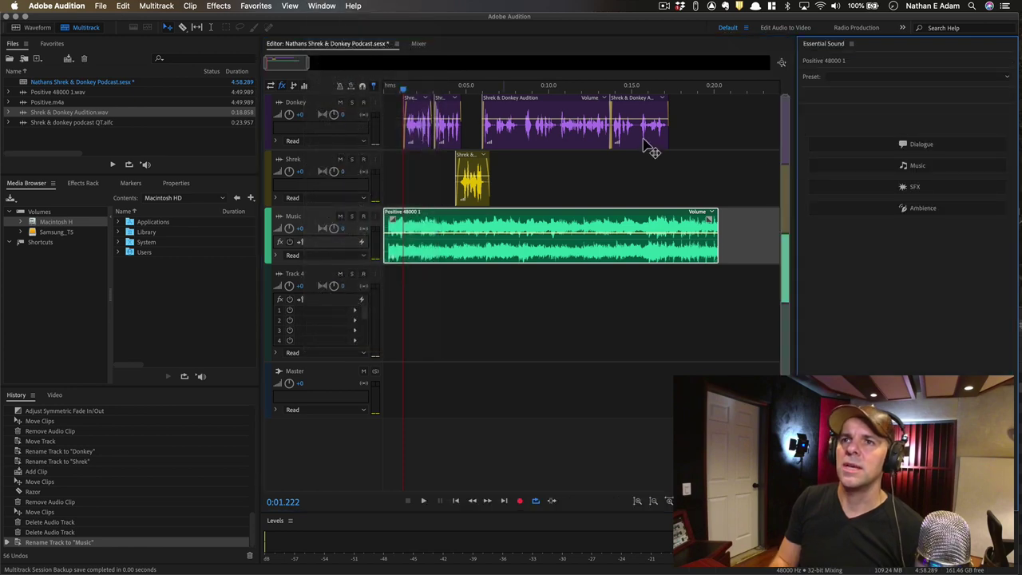
- Look through the Essential Sound preset categories for the selected music clip, including Music and SFX
click(901, 78)
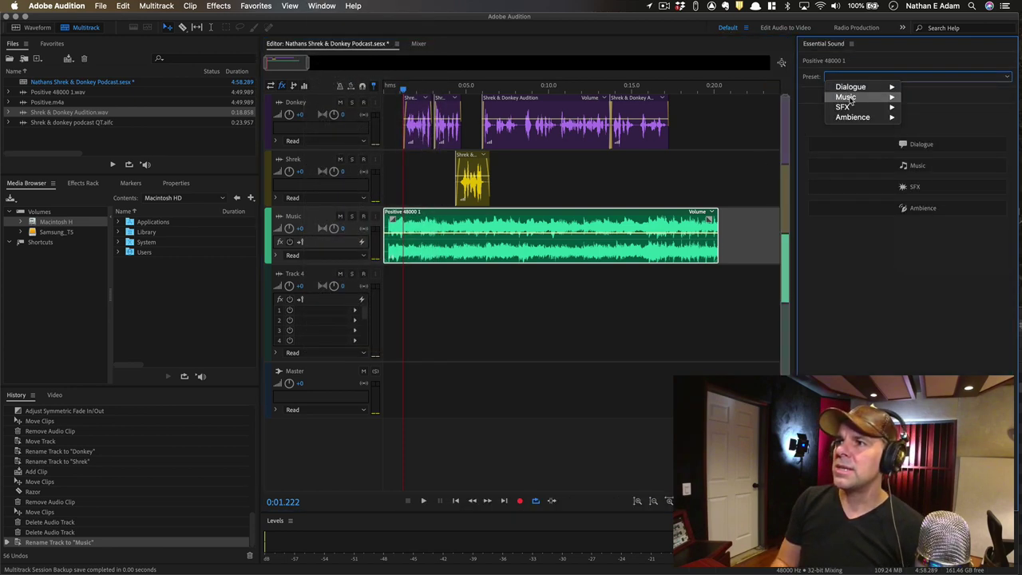
mouse_move(849, 99)
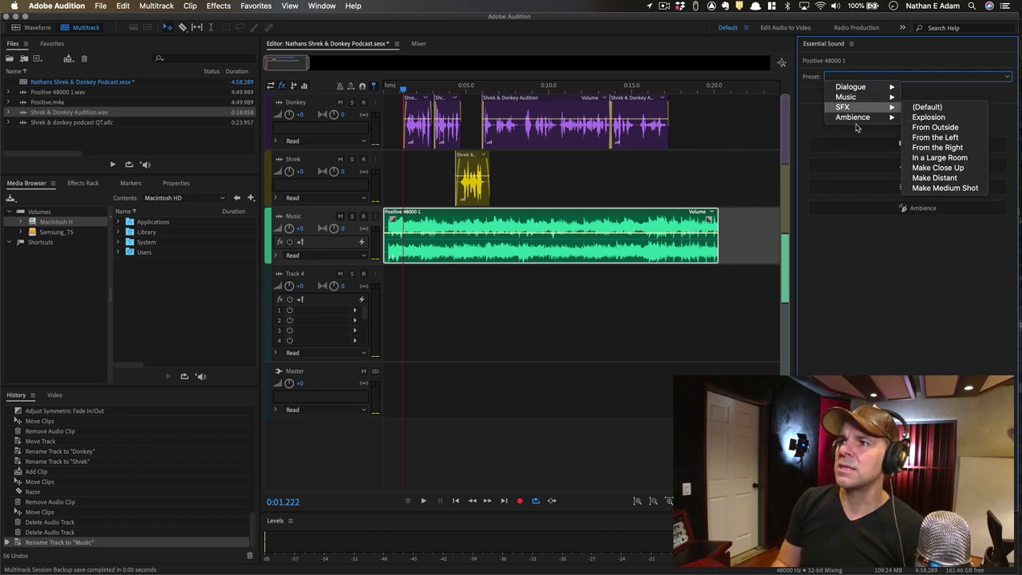
click(883, 56)
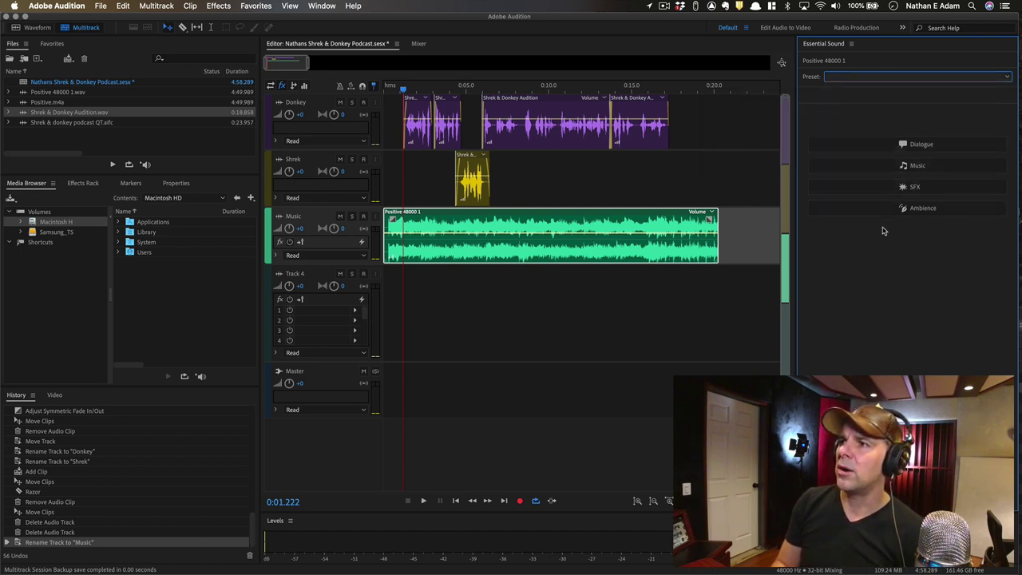
- Try the Music and SFX audio types on the music clip, clearing each one
click(638, 231)
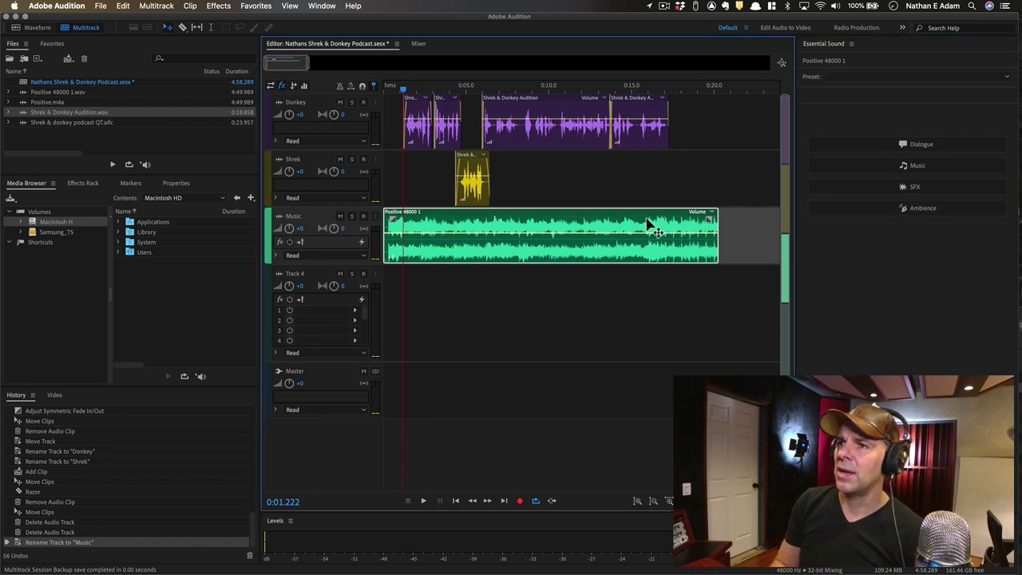
click(662, 206)
click(655, 223)
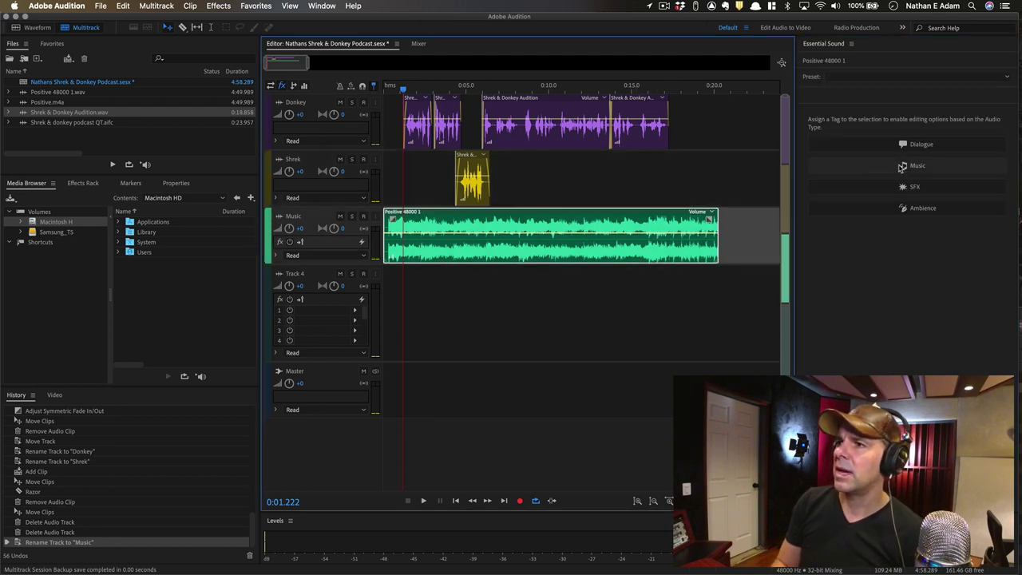
click(910, 166)
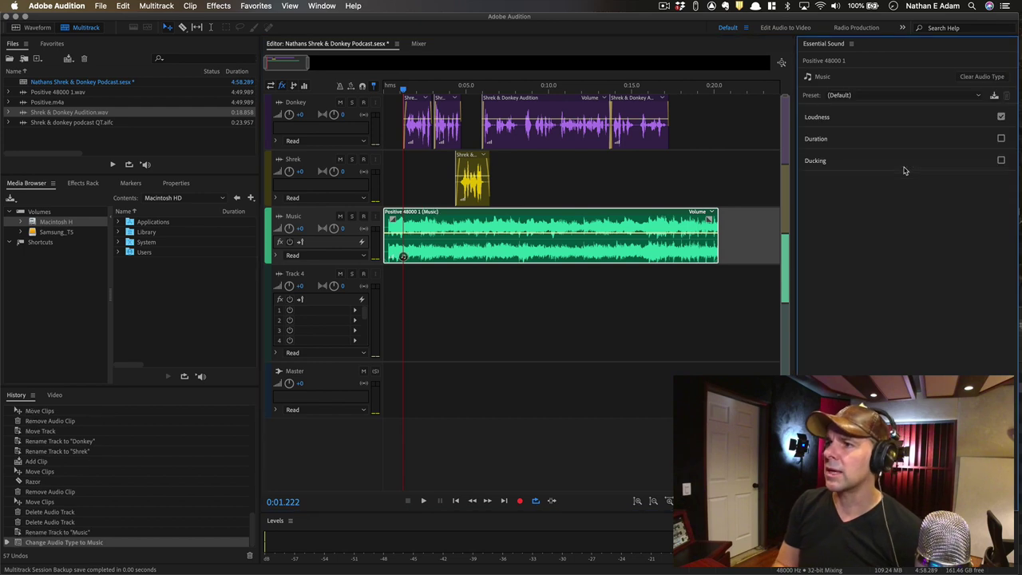
click(989, 78)
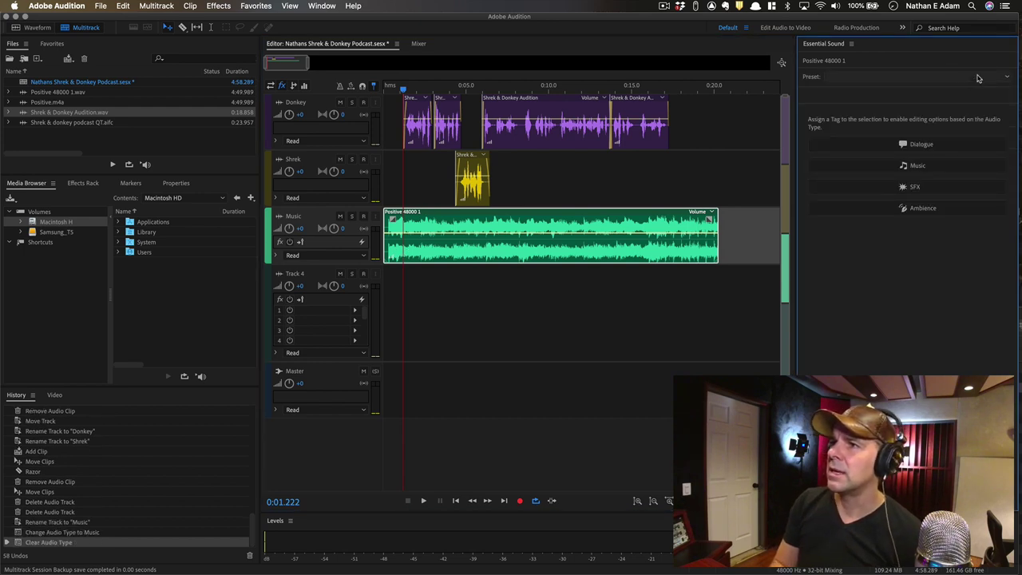
click(910, 187)
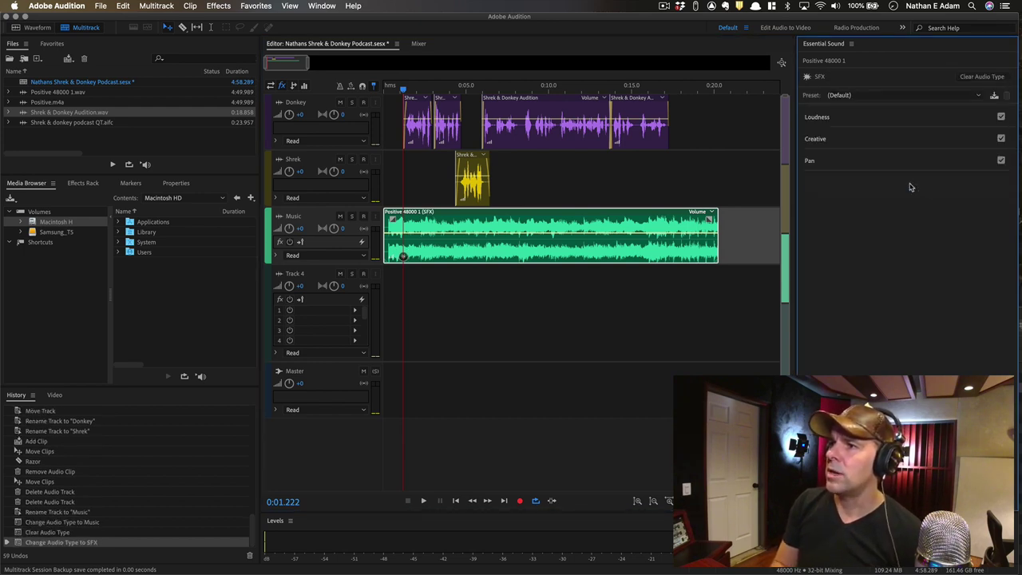
click(979, 77)
- Tag the music clip as Music and auto-match its loudness
click(930, 167)
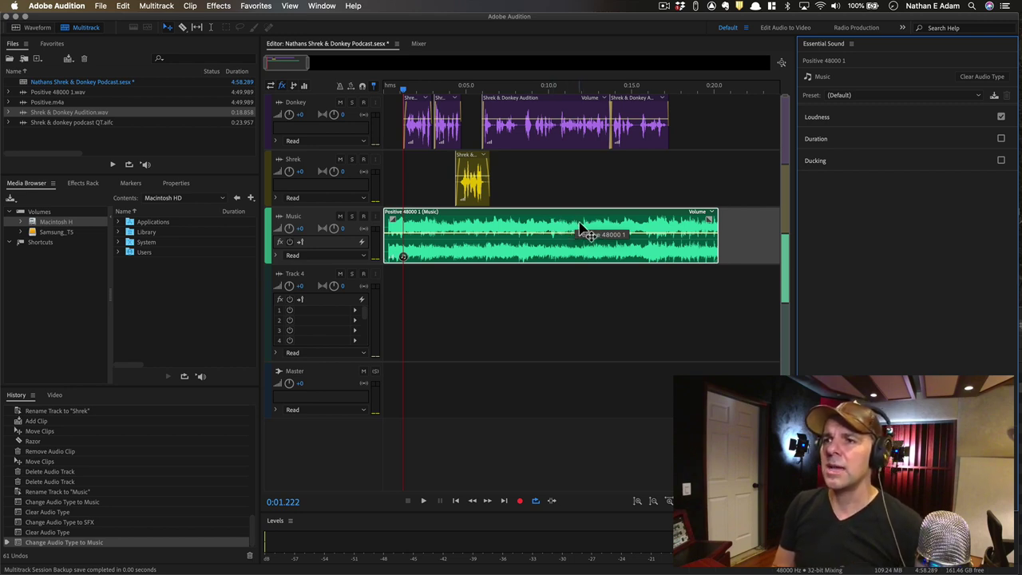
click(845, 122)
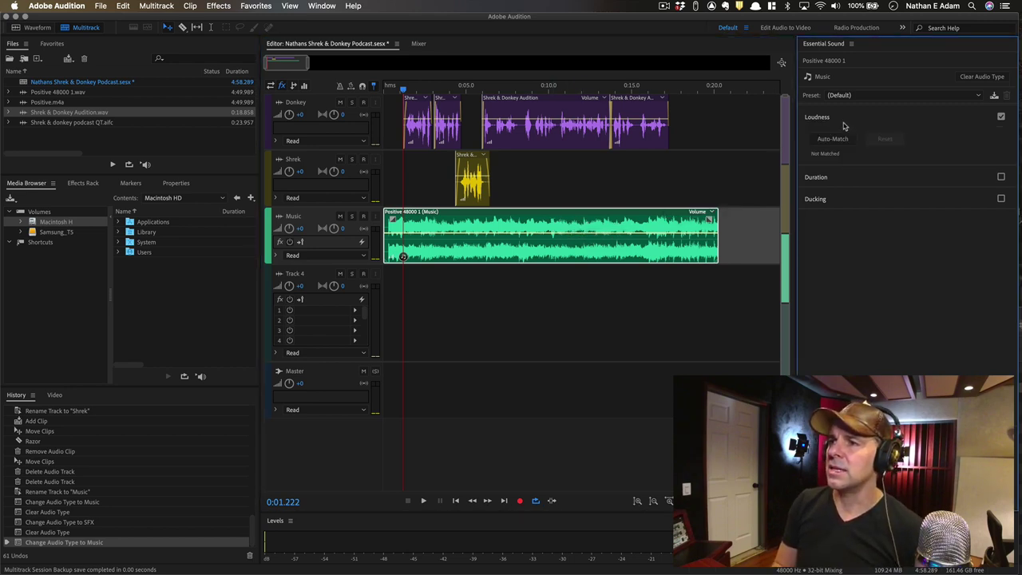
click(835, 179)
click(828, 248)
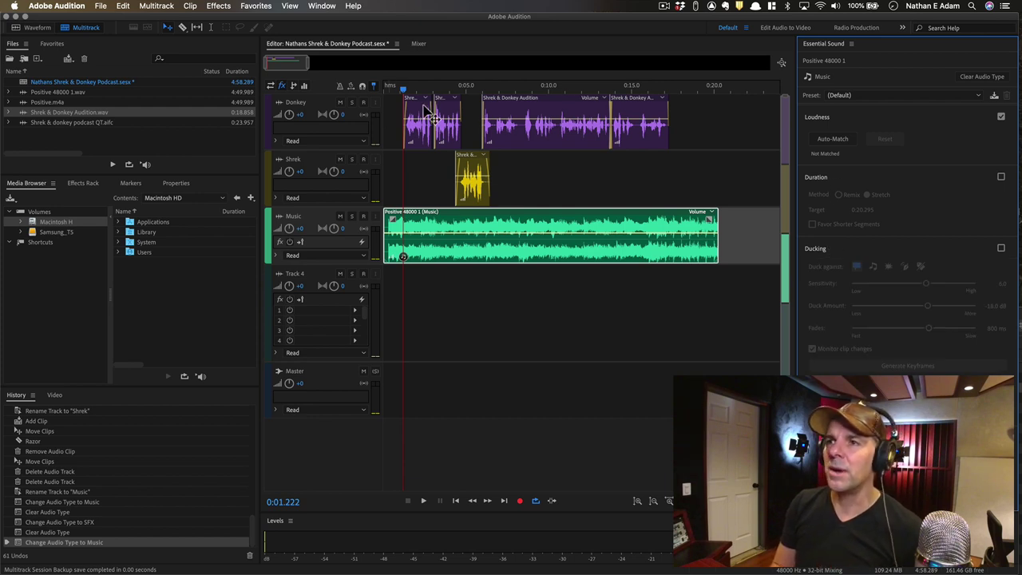
click(827, 179)
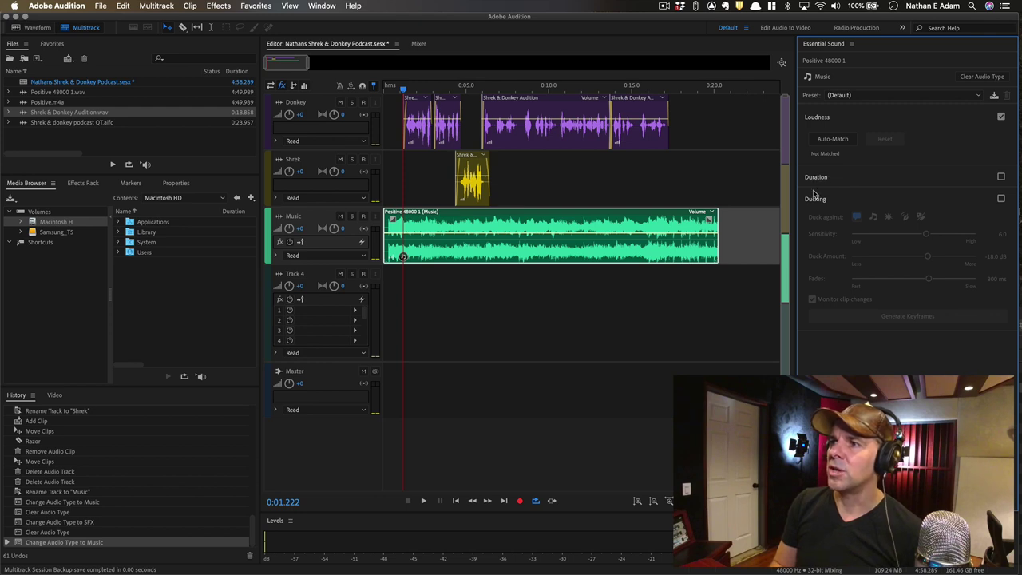
click(815, 200)
click(828, 182)
click(828, 180)
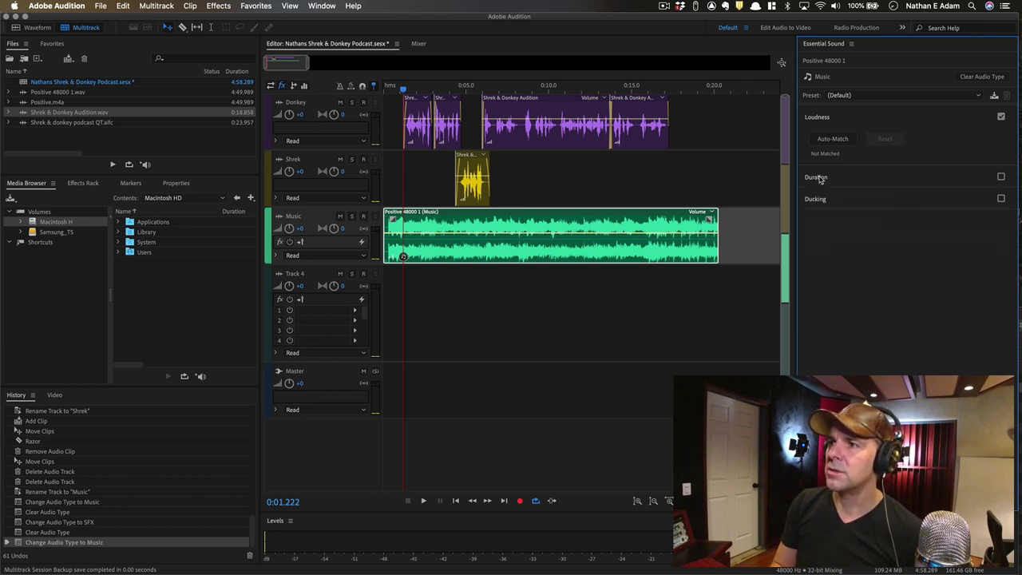
click(823, 118)
click(822, 118)
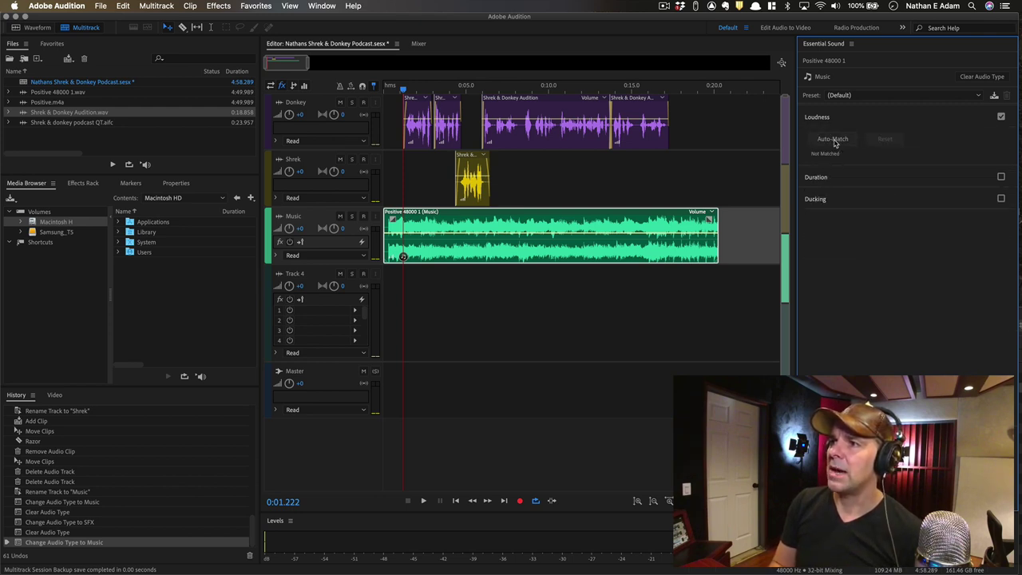
click(833, 139)
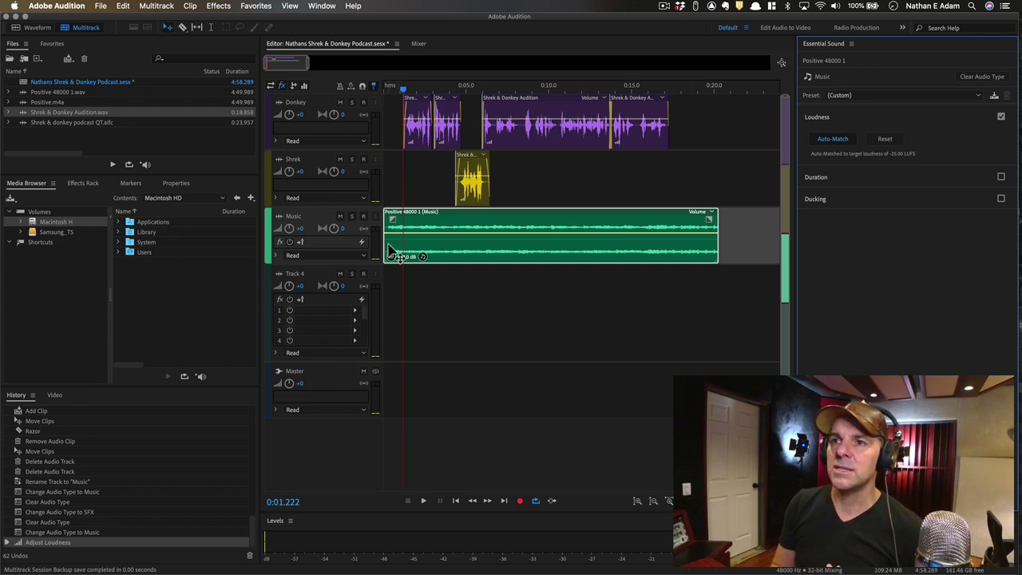
- Trim a sliver off the start of the music clip and move the clip back to the beginning of the timeline
drag(388, 252, 389, 254)
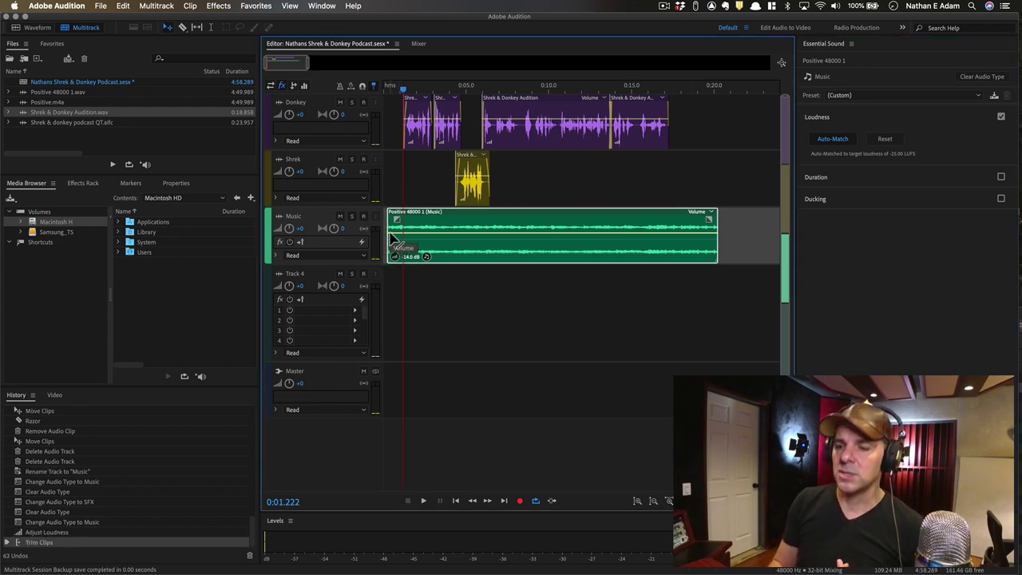
scroll(391, 240, up, 1)
drag(438, 226, 435, 229)
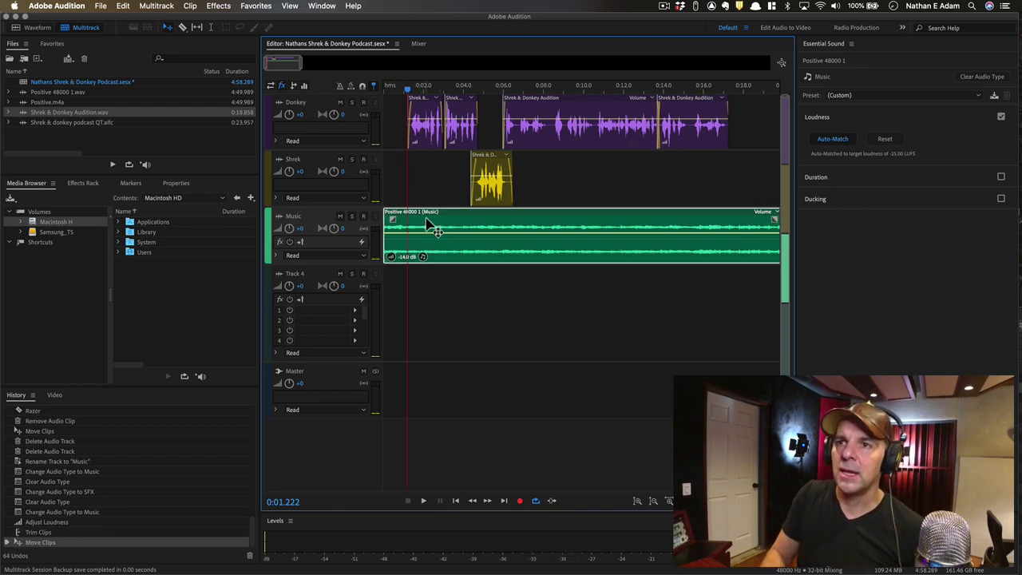
- Play the session from the beginning to hear the music level under the dialogue, and stop playback
key(Up)
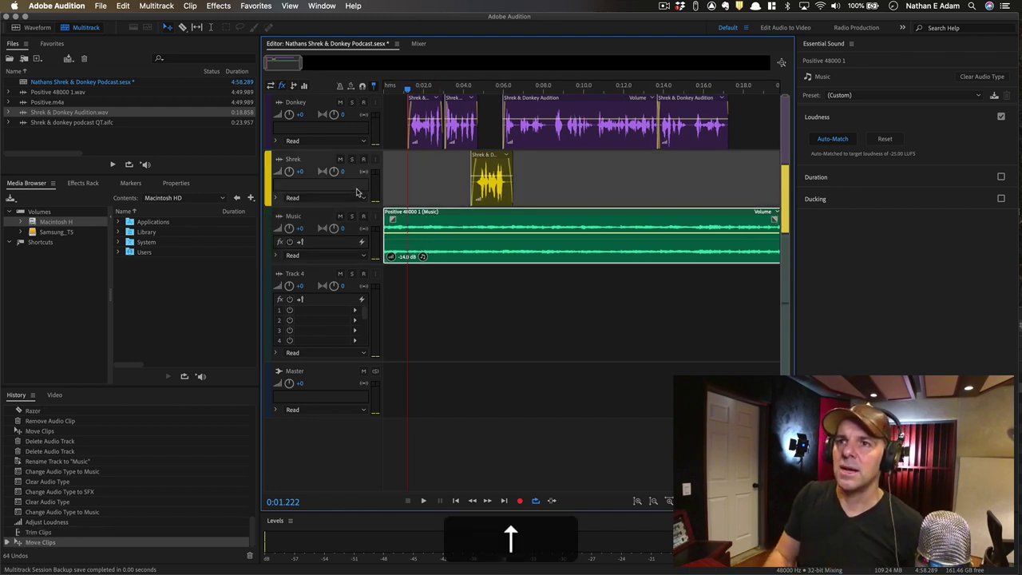
key(Home)
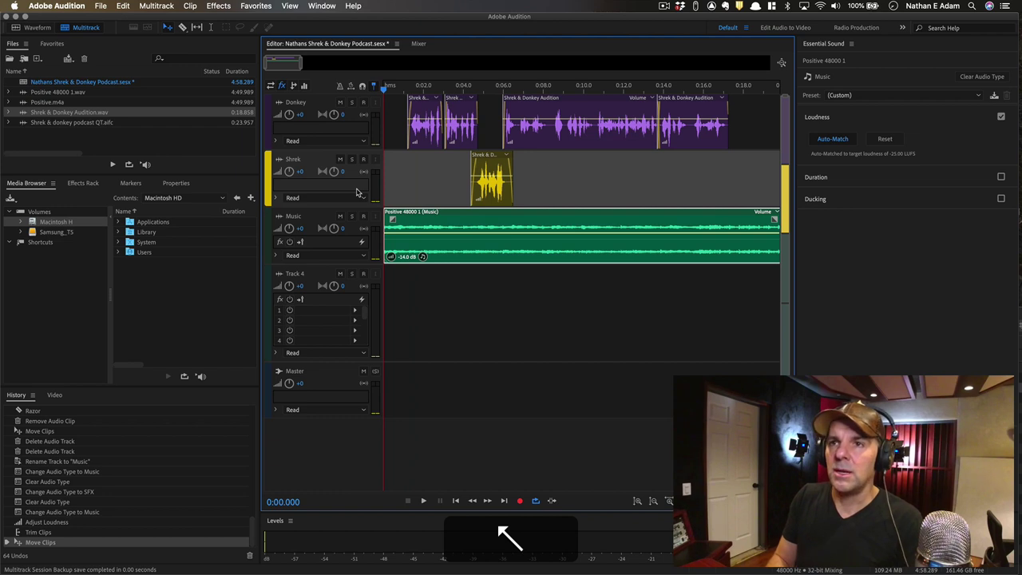
key(space)
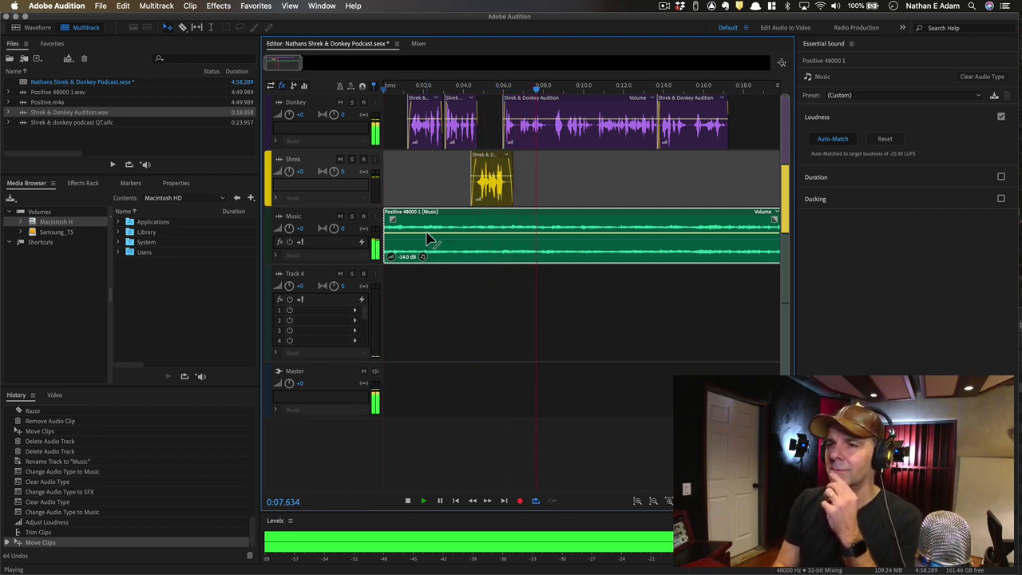
key(space)
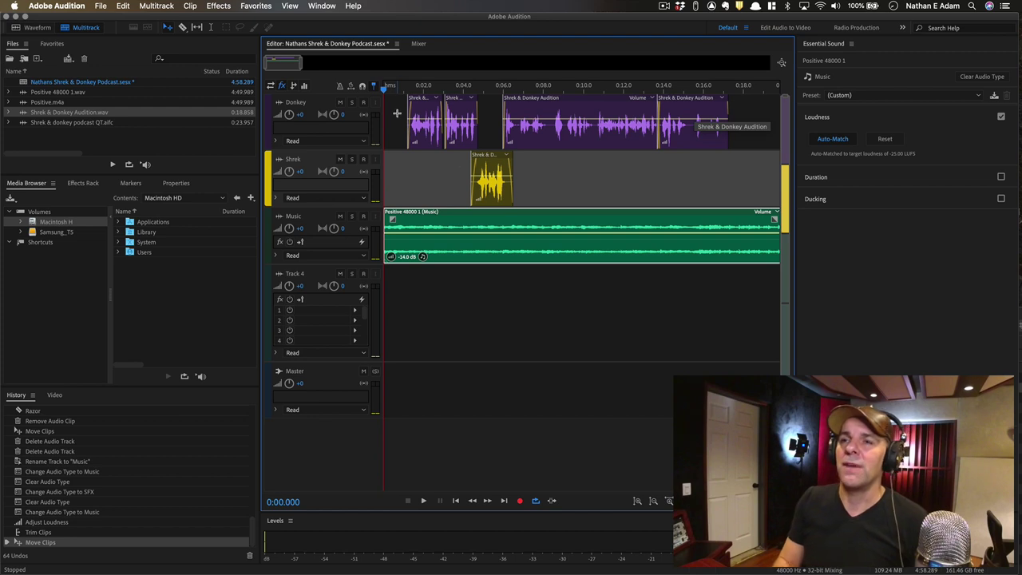
- Select all the clips on the Donkey track and tag them as Dialogue
click(637, 154)
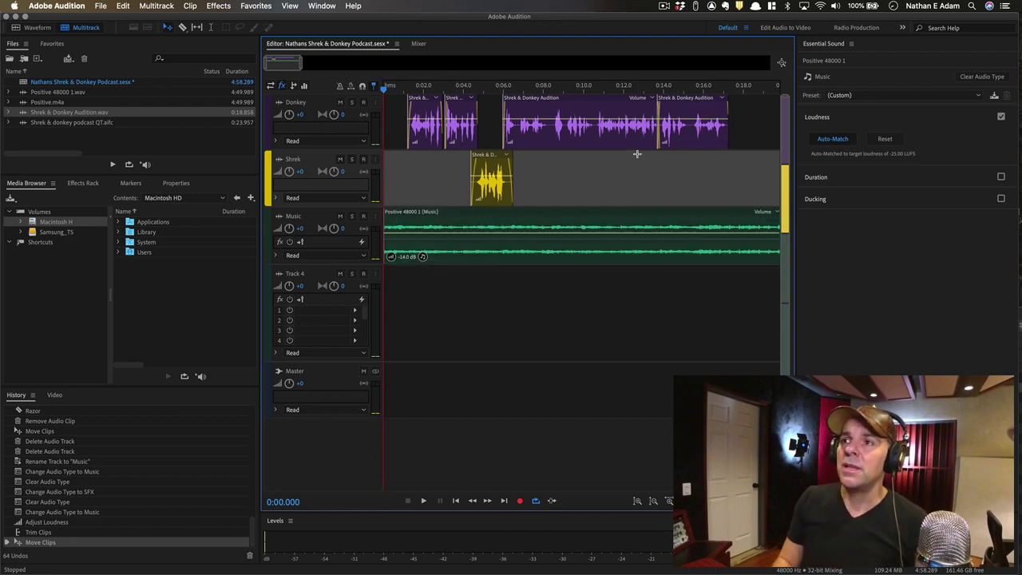
key(minus)
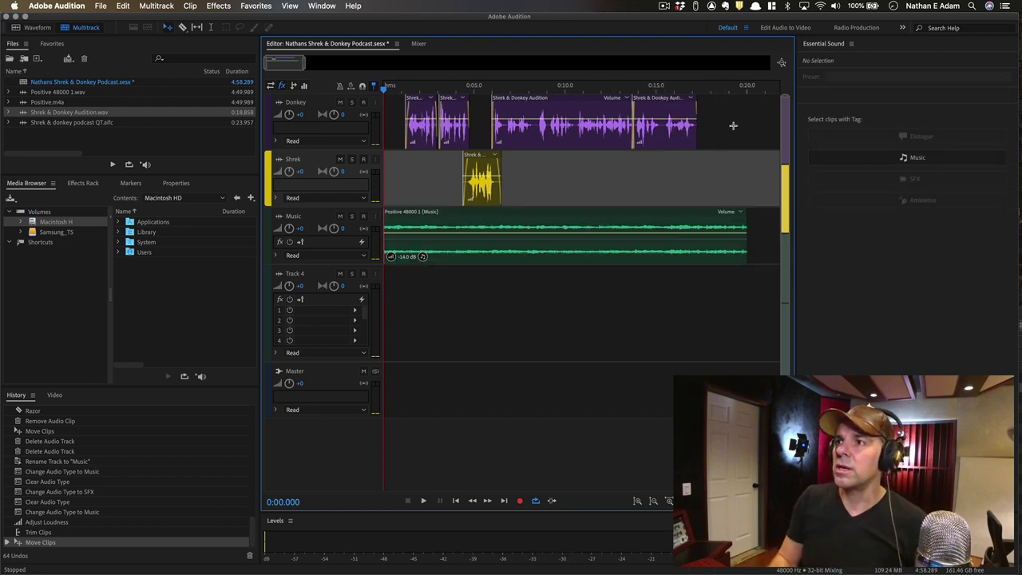
drag(710, 113, 384, 143)
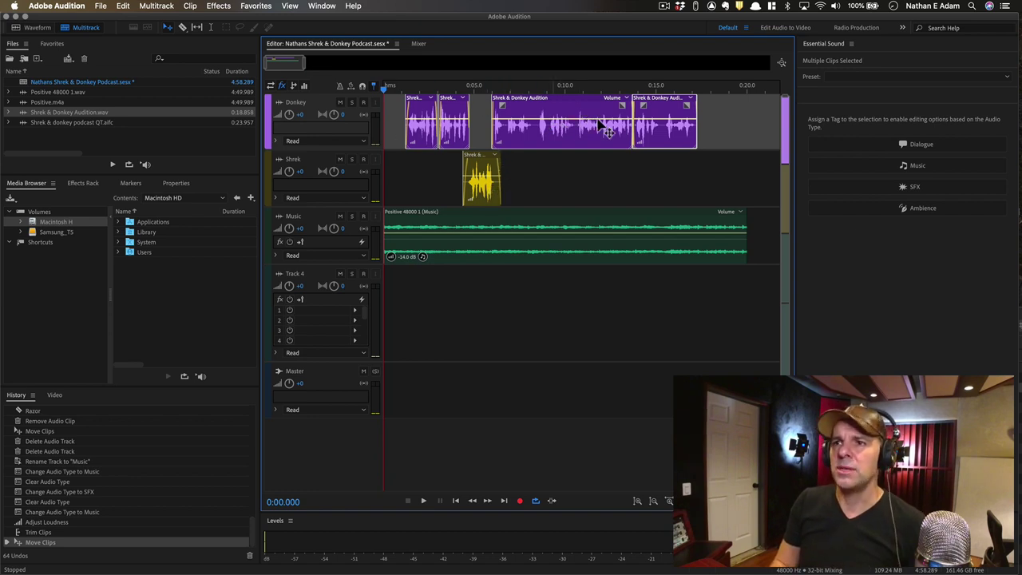
key(super+shift+a)
key(super+a)
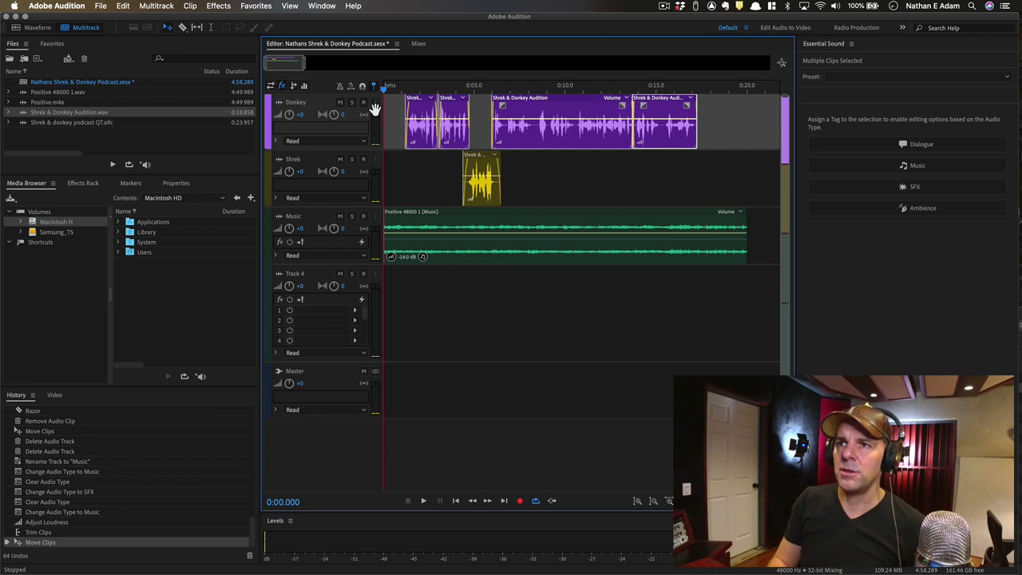
click(937, 147)
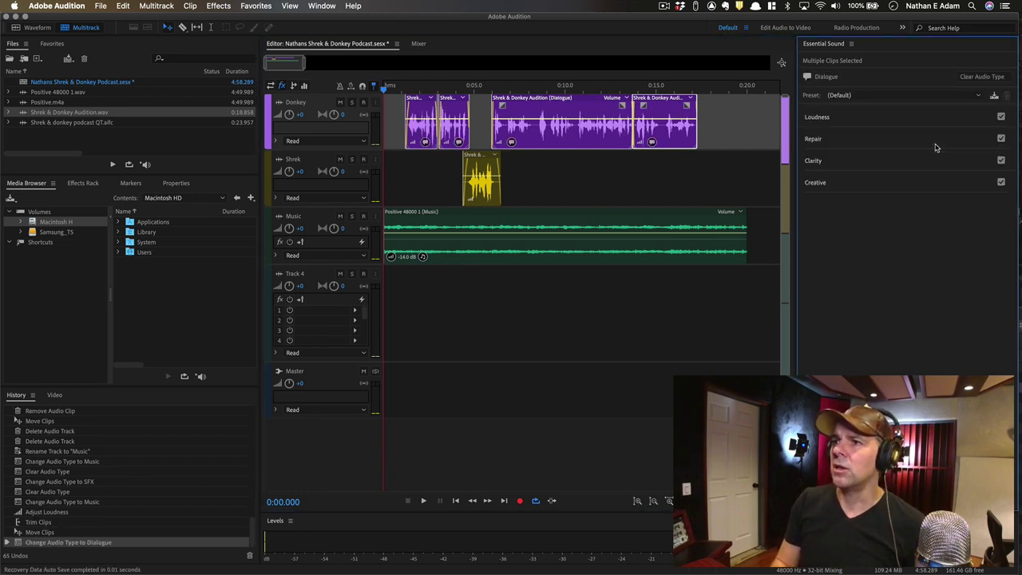
- Auto-match the loudness of the Donkey dialogue clips, undoing it once and reapplying it to compare
click(839, 118)
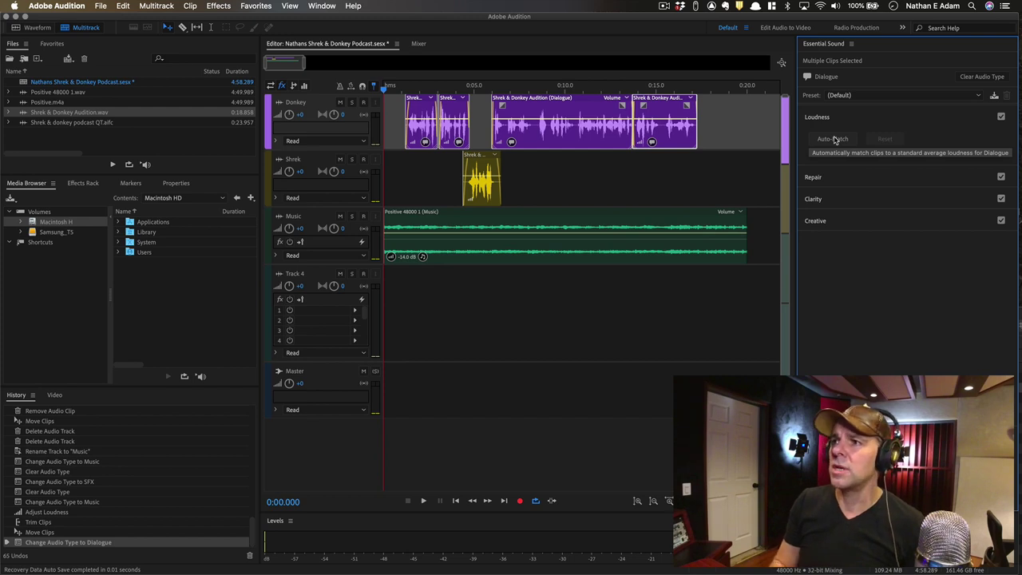
click(835, 140)
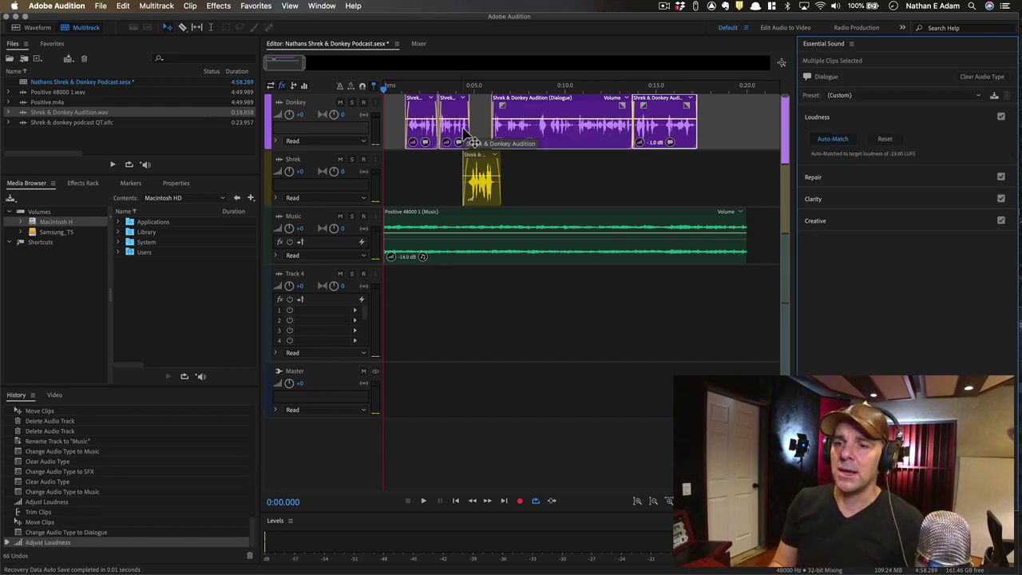
key(super+z)
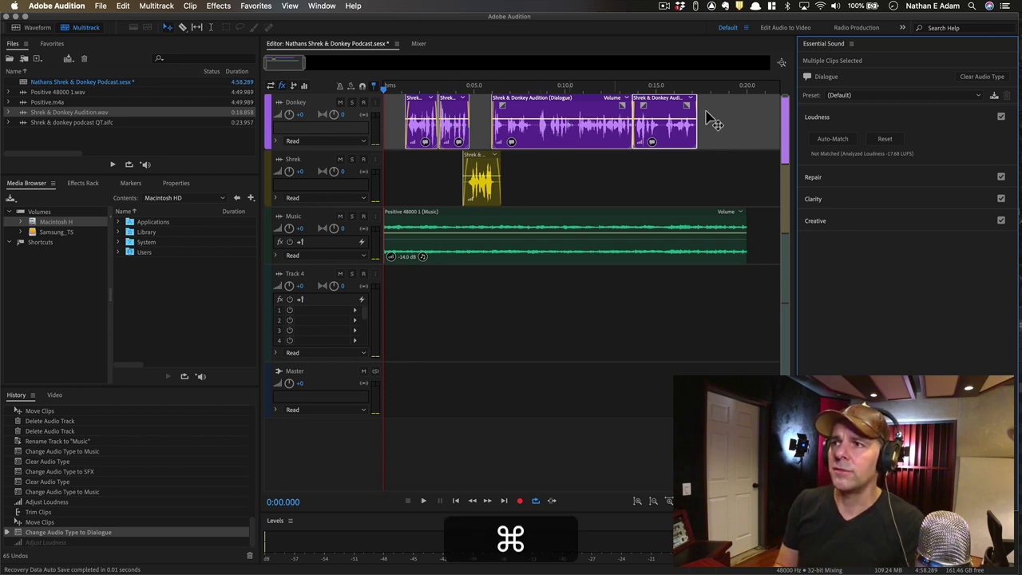
click(833, 139)
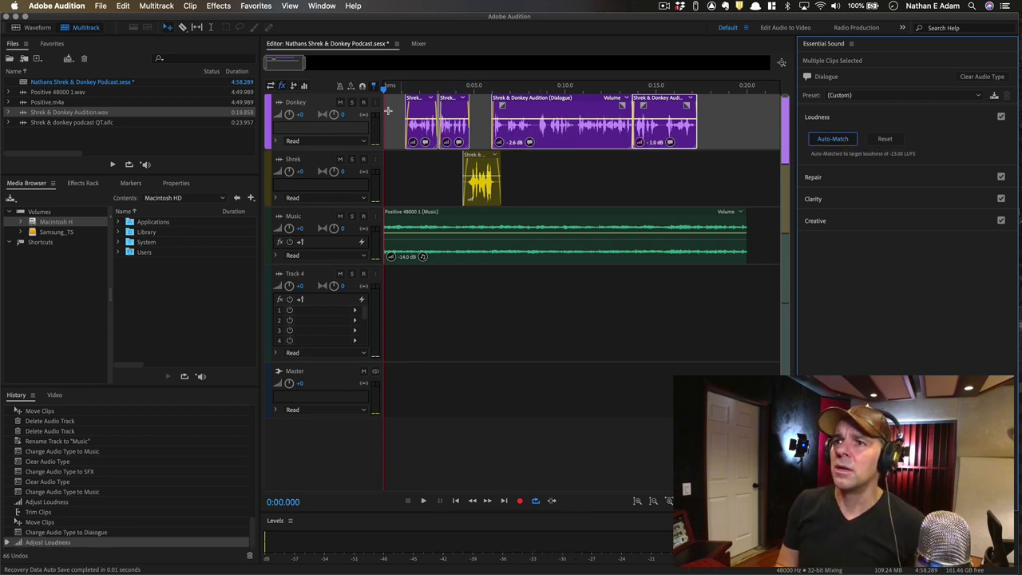
- Play the session from the beginning to check the matched dialogue, and reveal the Repair options for these clips
key(space)
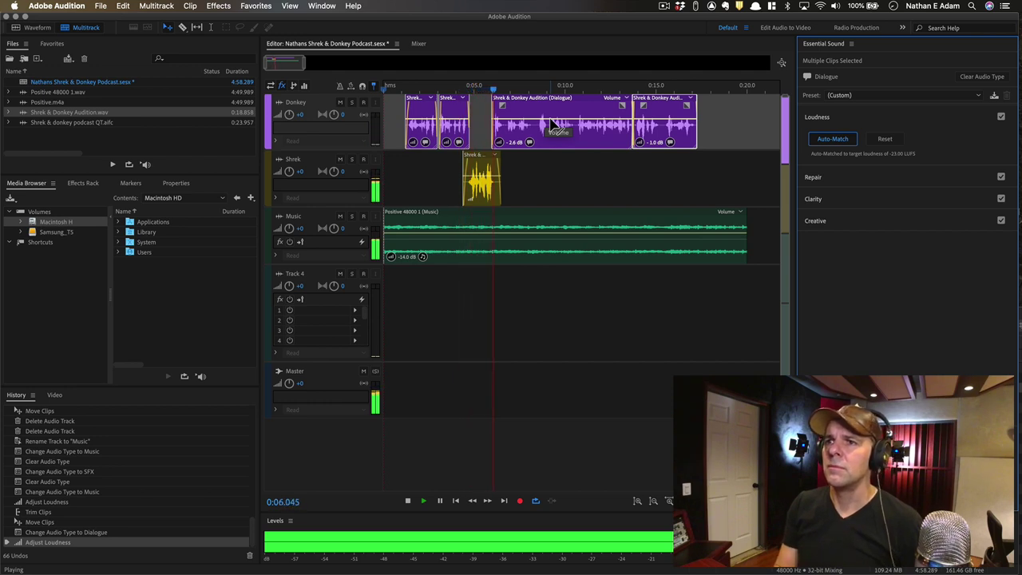
key(space)
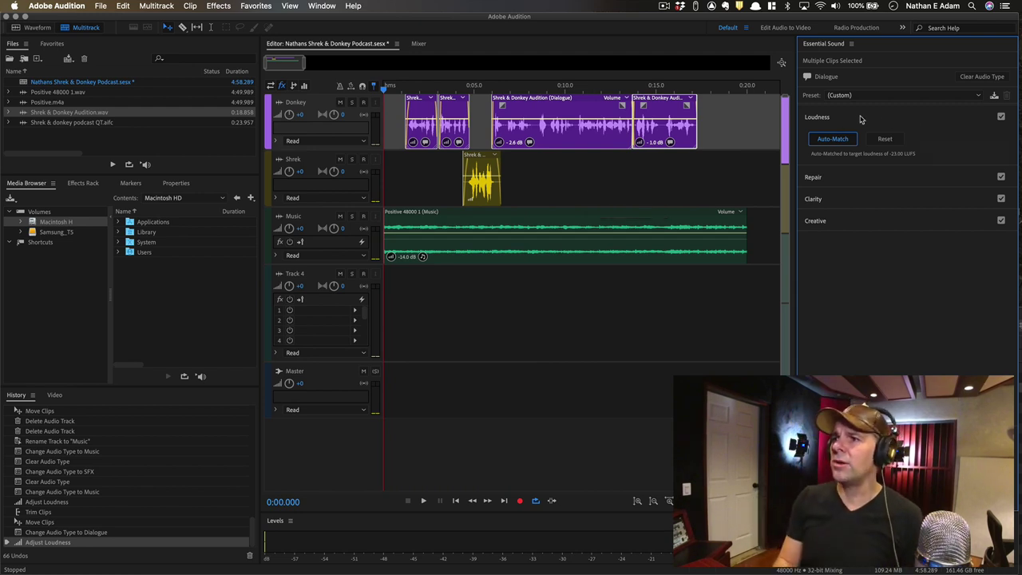
click(859, 178)
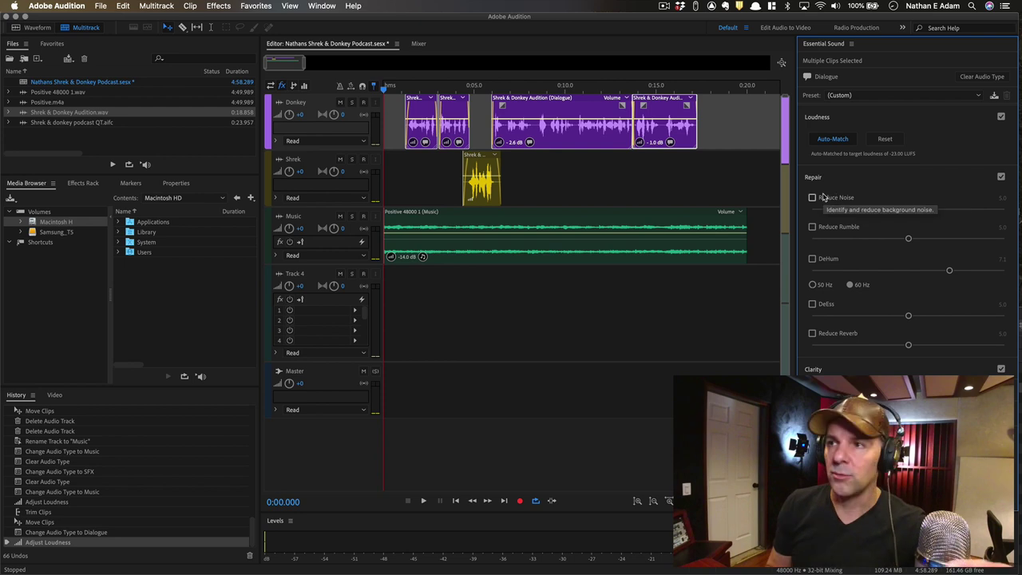
- Solo Track 4, arm it for recording, and switch its input monitoring on and off again
click(352, 274)
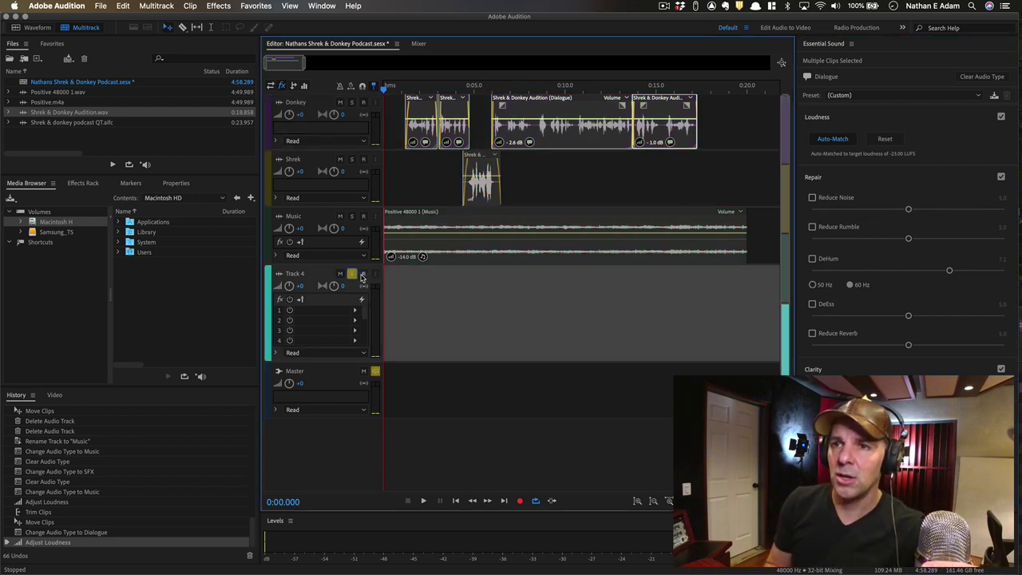
click(363, 274)
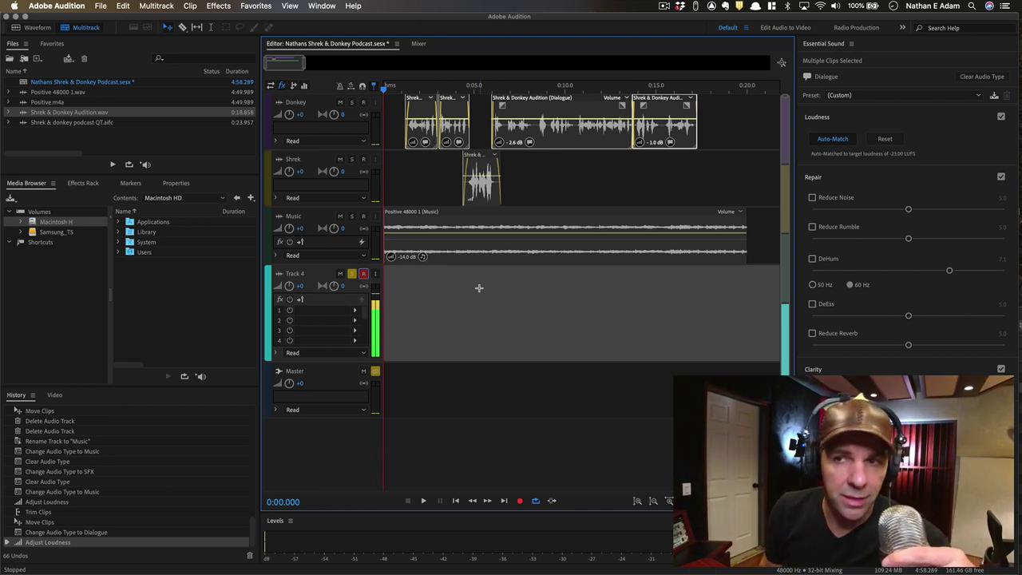
click(375, 275)
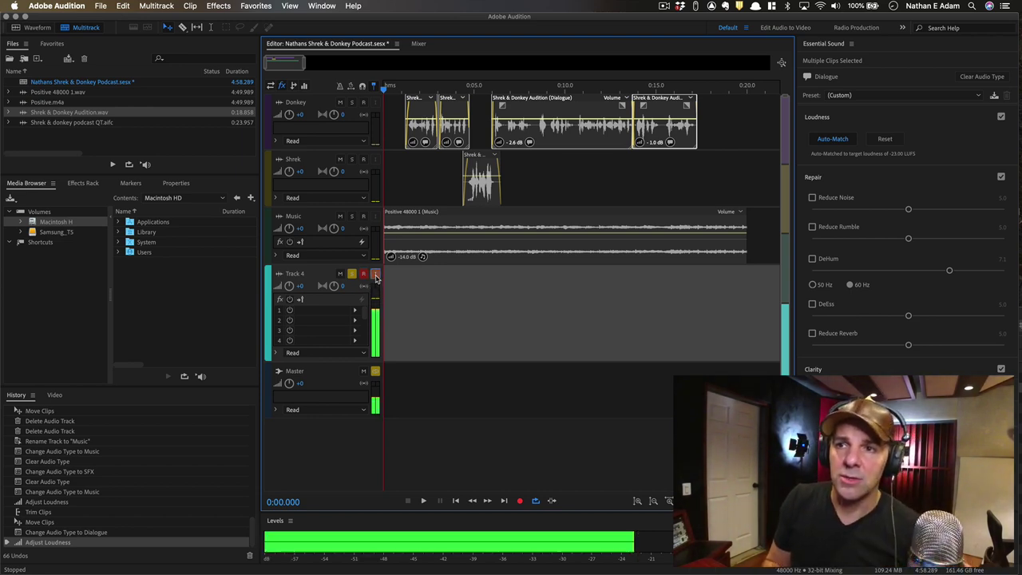
click(376, 275)
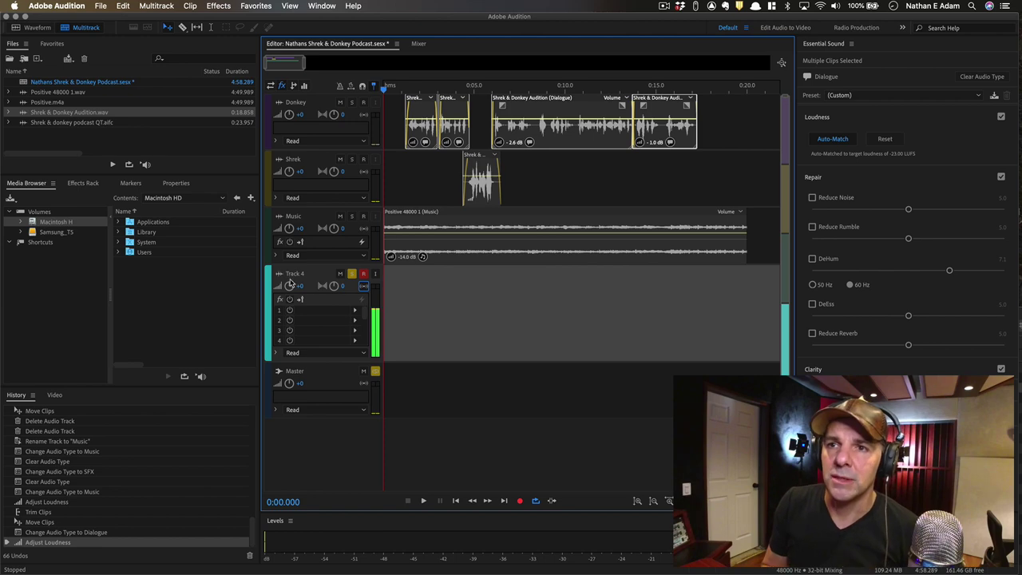
- Check the audio hardware preferences for the default input and output devices, leaving the settings as they are
click(53, 6)
mouse_move(71, 36)
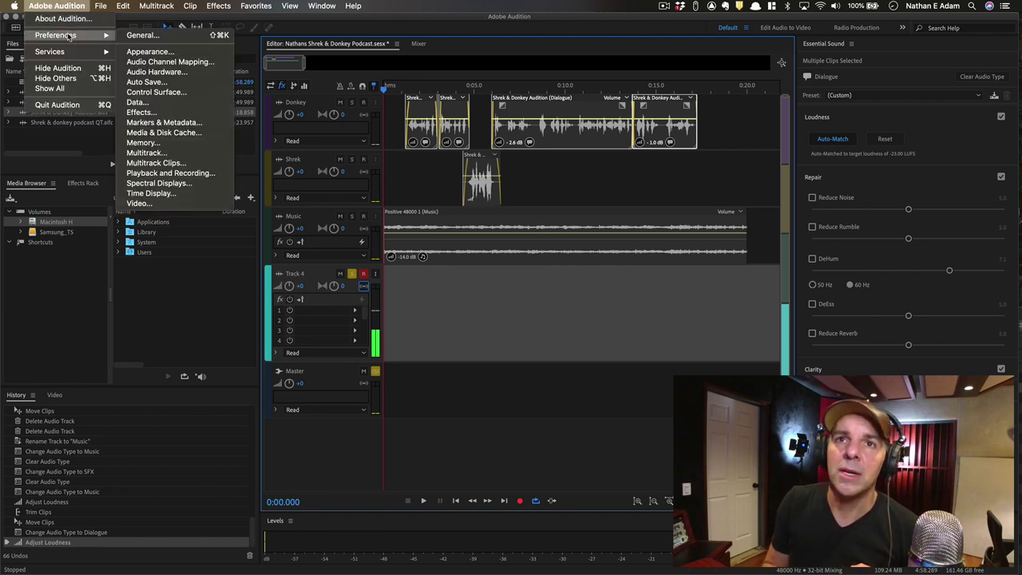
click(154, 72)
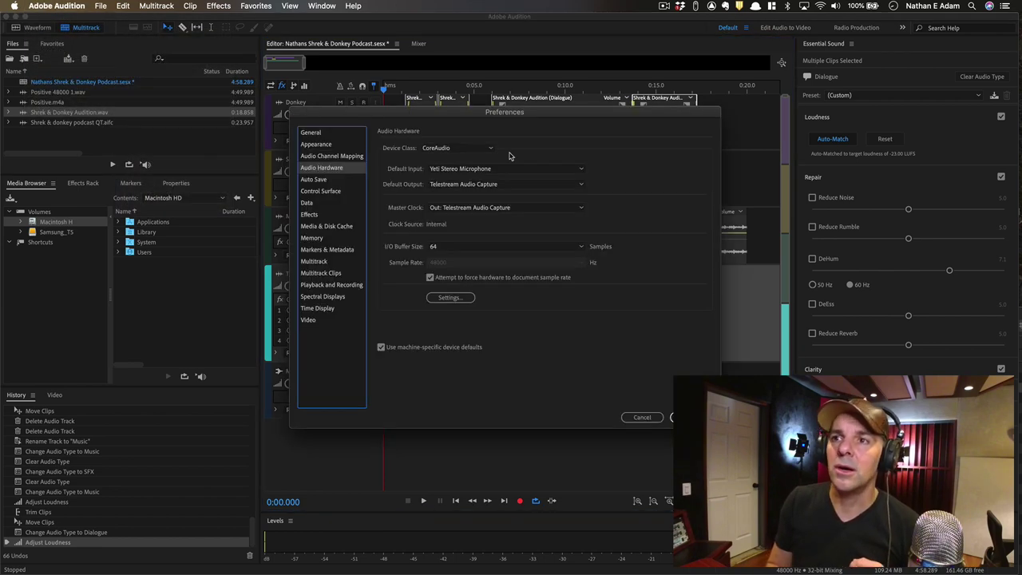
key(Return)
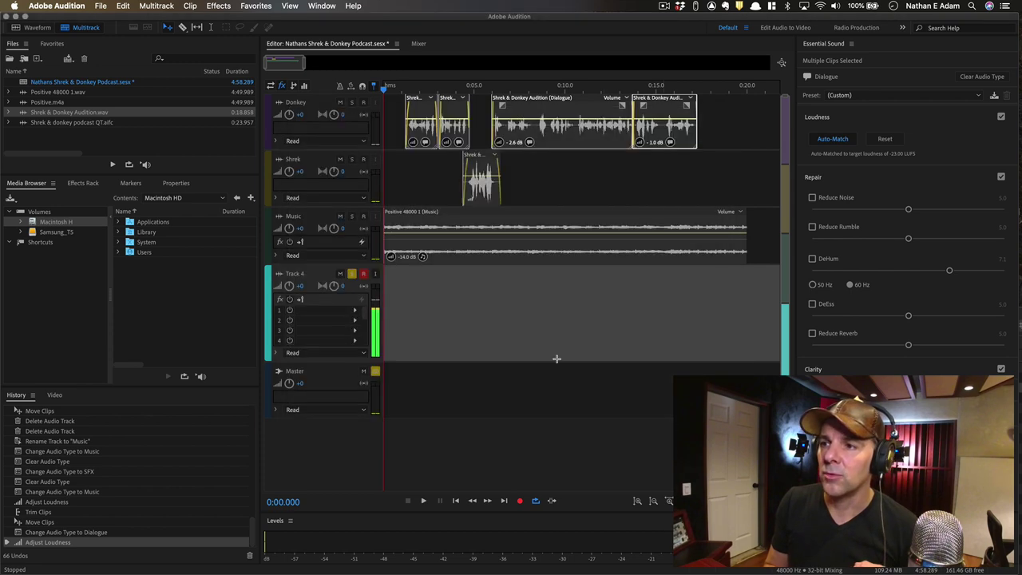
- Record a voice take of about 8.7 seconds on Track 4 from the session start, disarm the track, and play the take
click(520, 501)
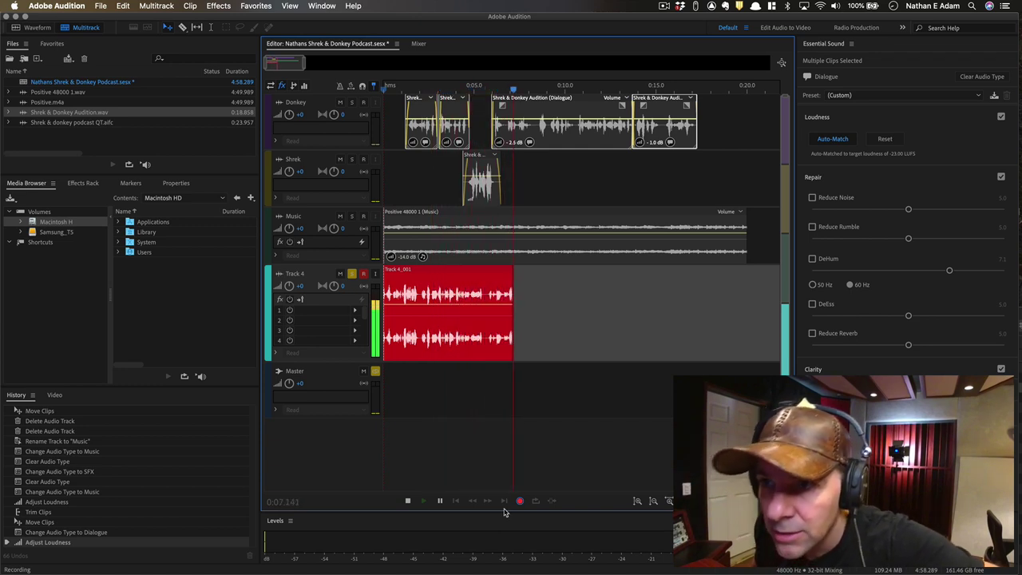
key(space)
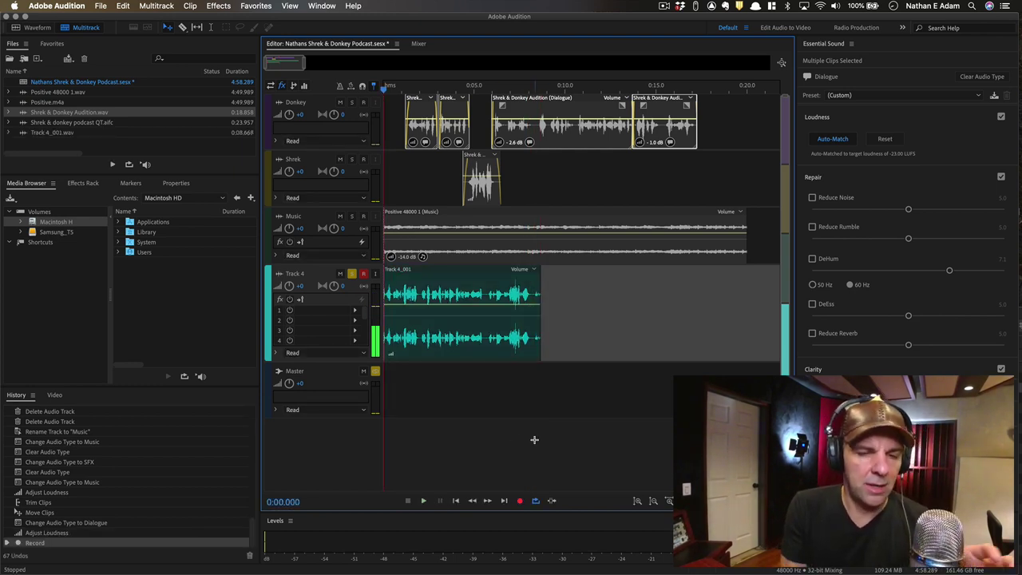
click(363, 275)
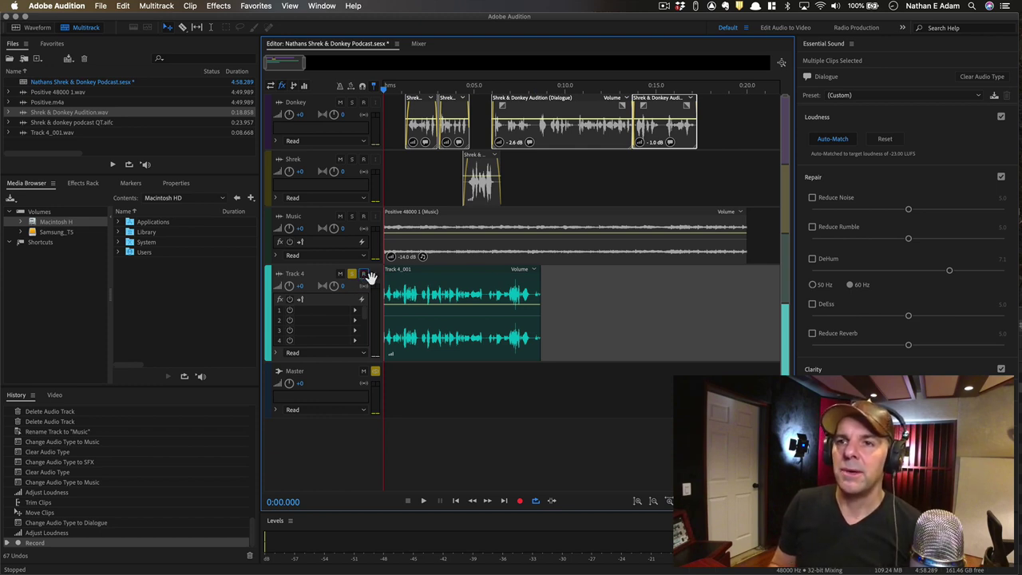
key(space)
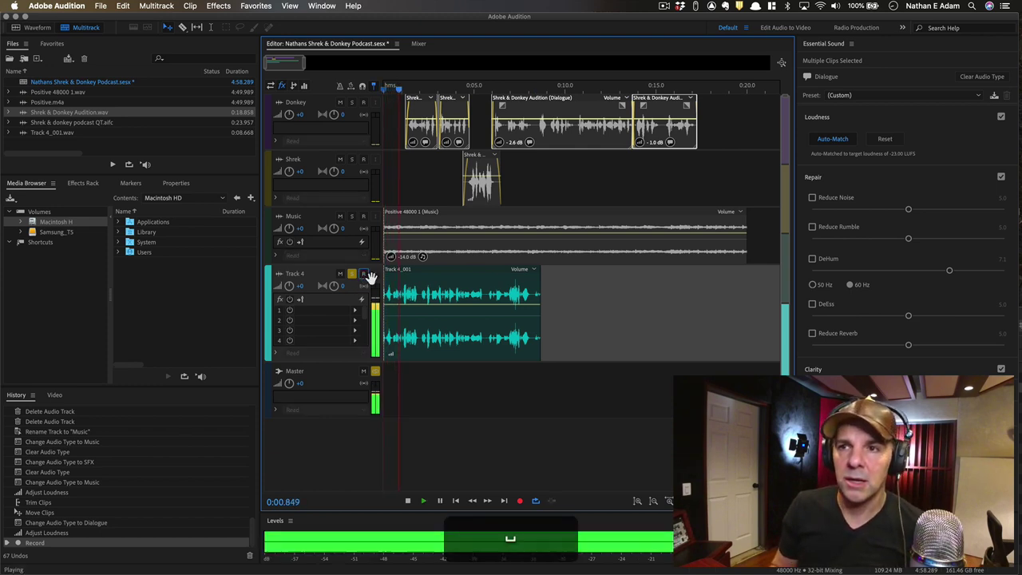
key(space)
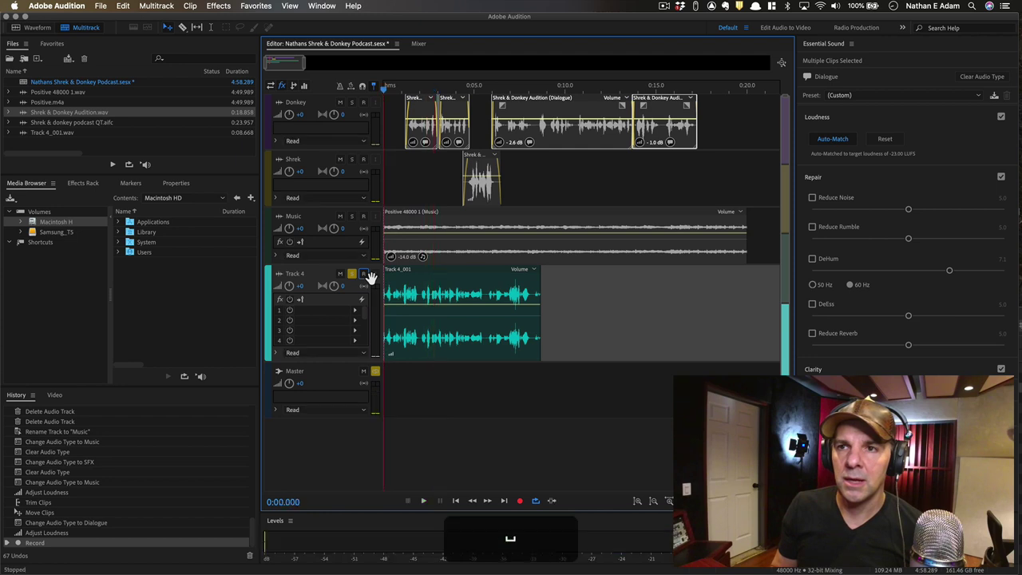
click(363, 275)
click(364, 274)
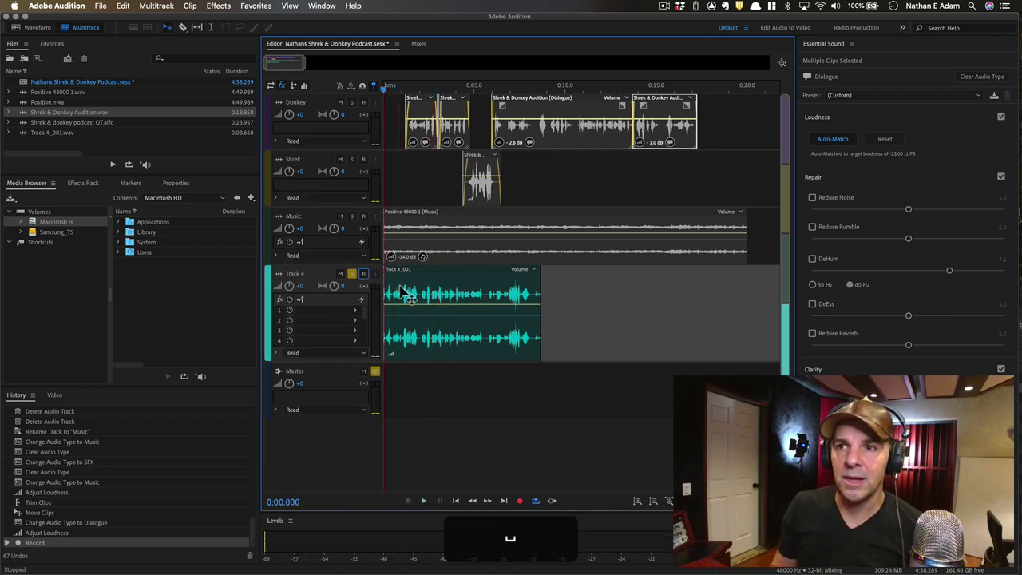
- Tag the recorded clip on Track 4 as Dialogue, auto-match its loudness, and play its opening
click(428, 289)
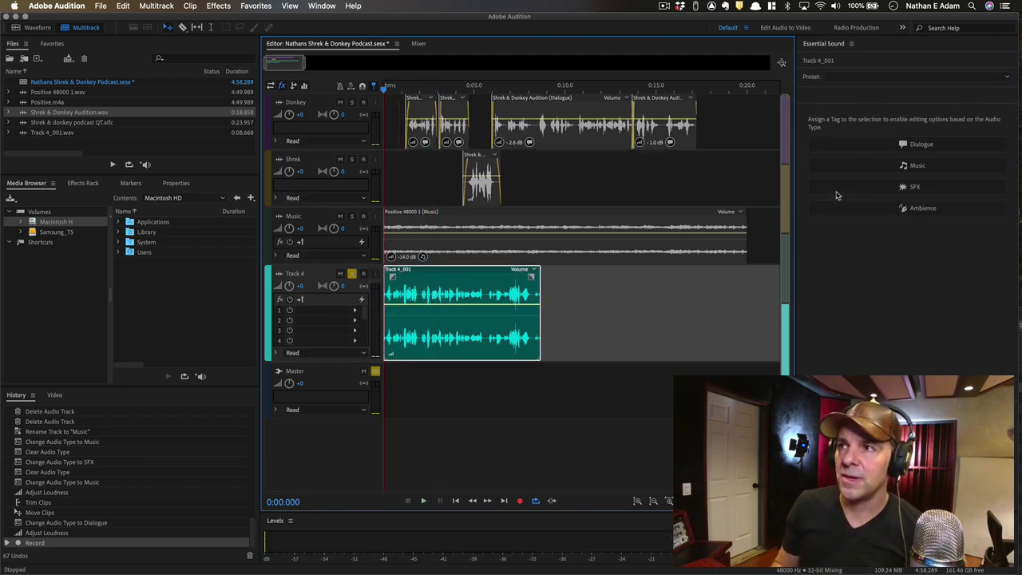
click(892, 149)
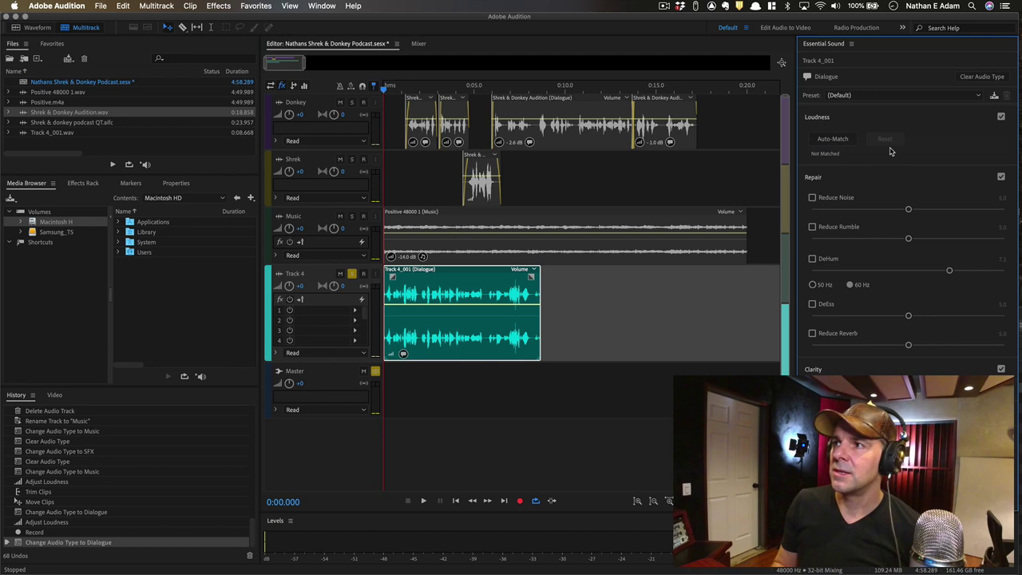
click(833, 138)
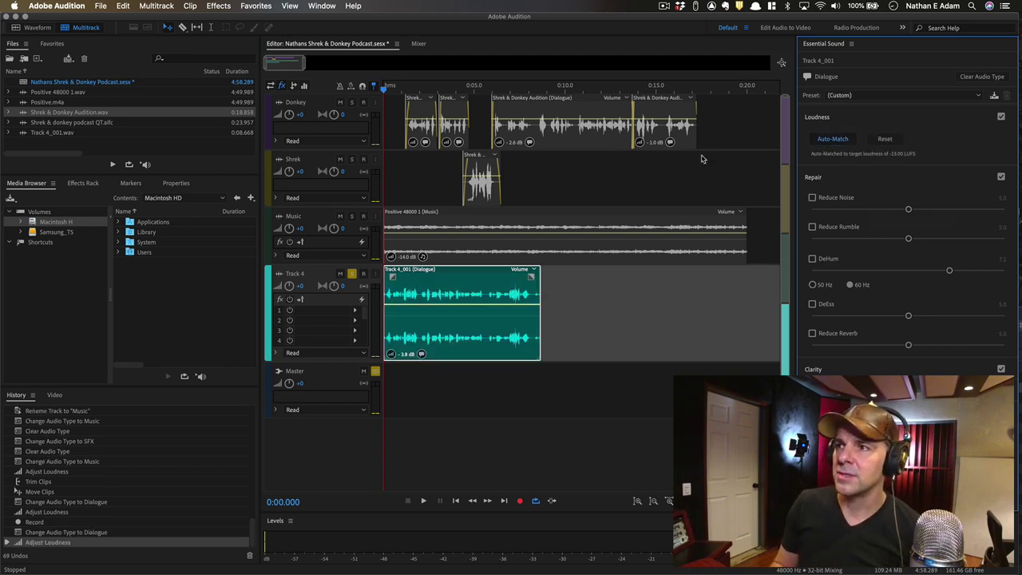
key(space)
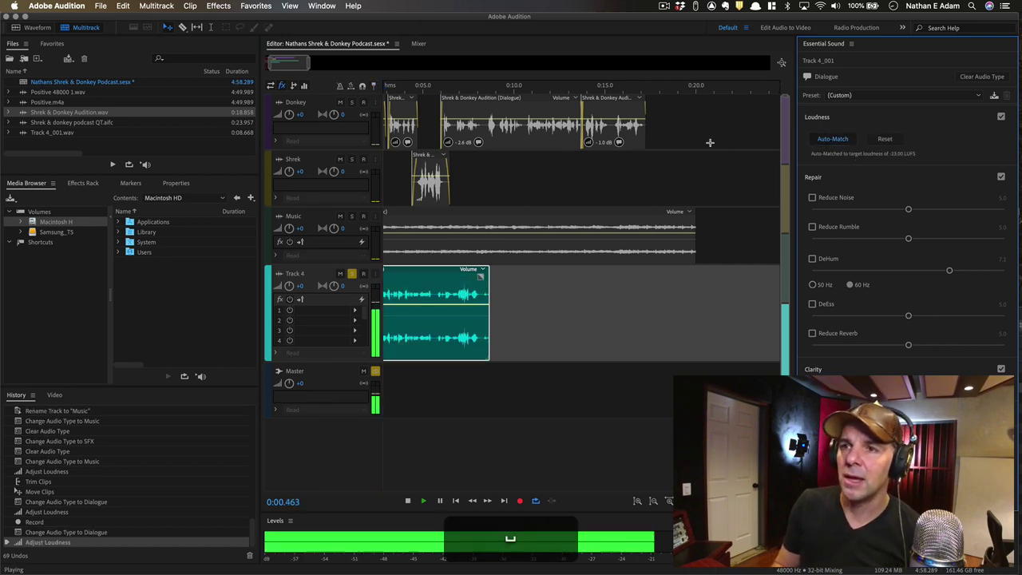
key(space)
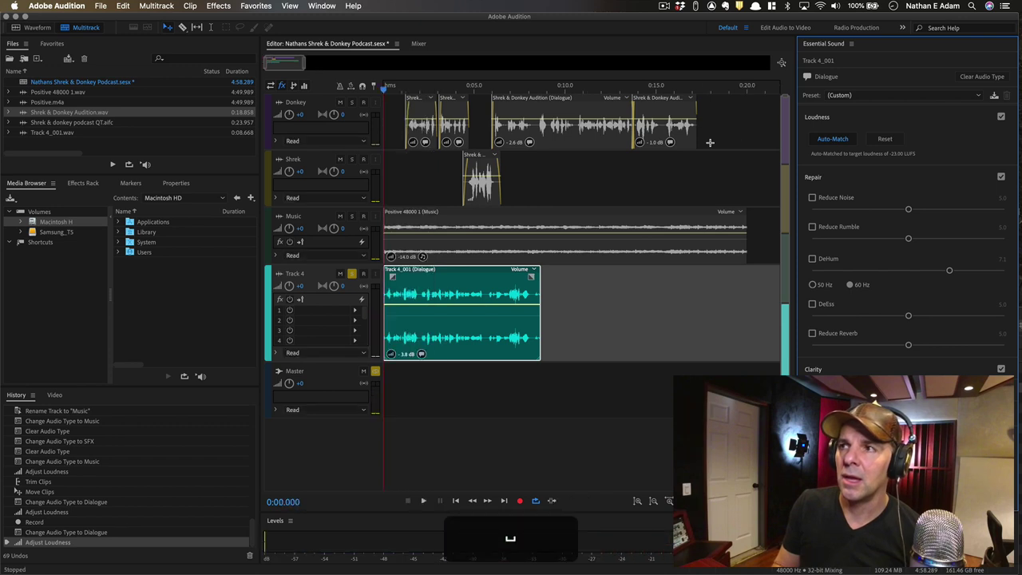
- Try Reduce Noise, Reduce Rumble, DeHum and DeEss on the recorded Track 4 clip, playing the noise reduction and switching each one off again
click(812, 198)
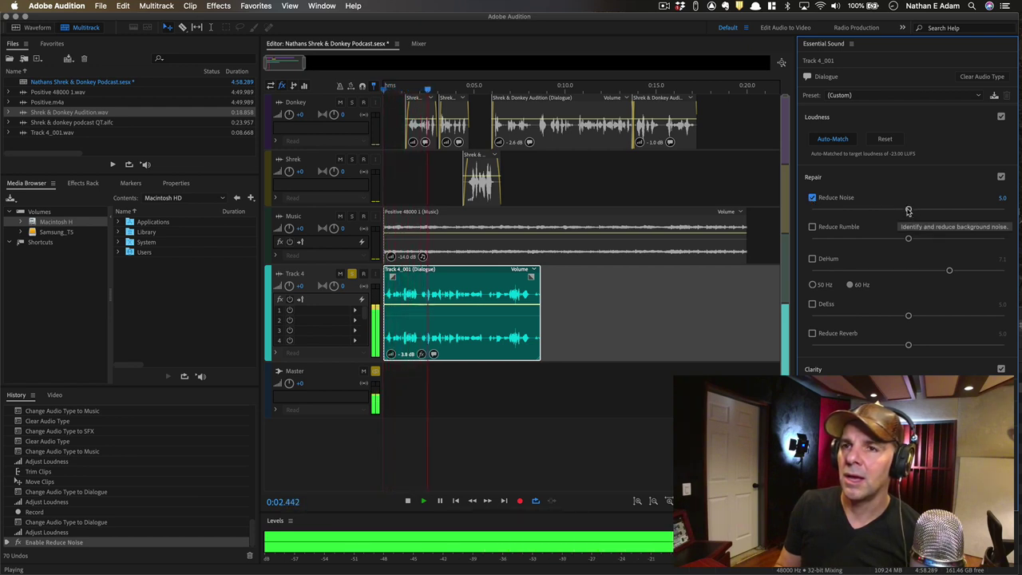
key(space)
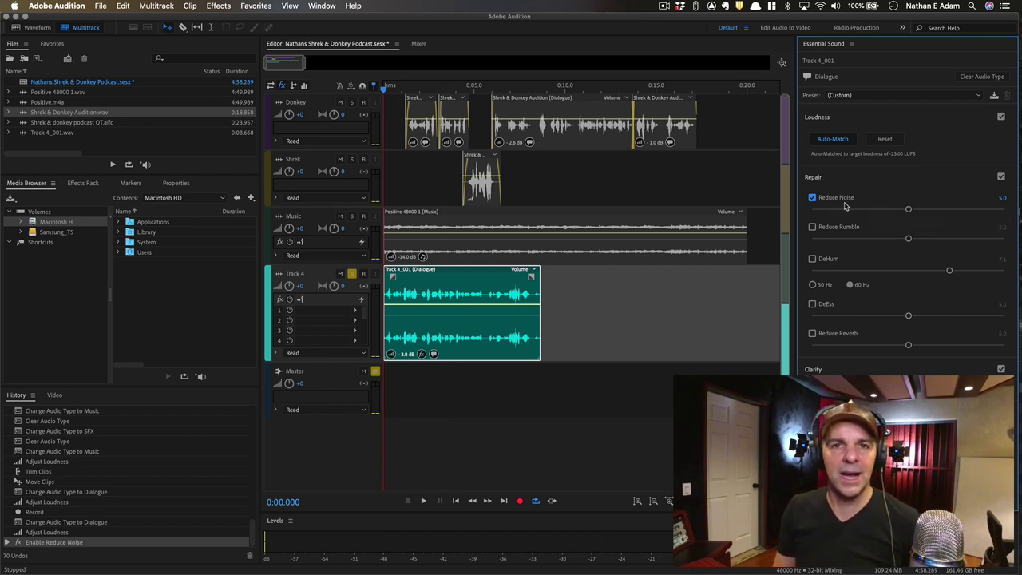
click(812, 227)
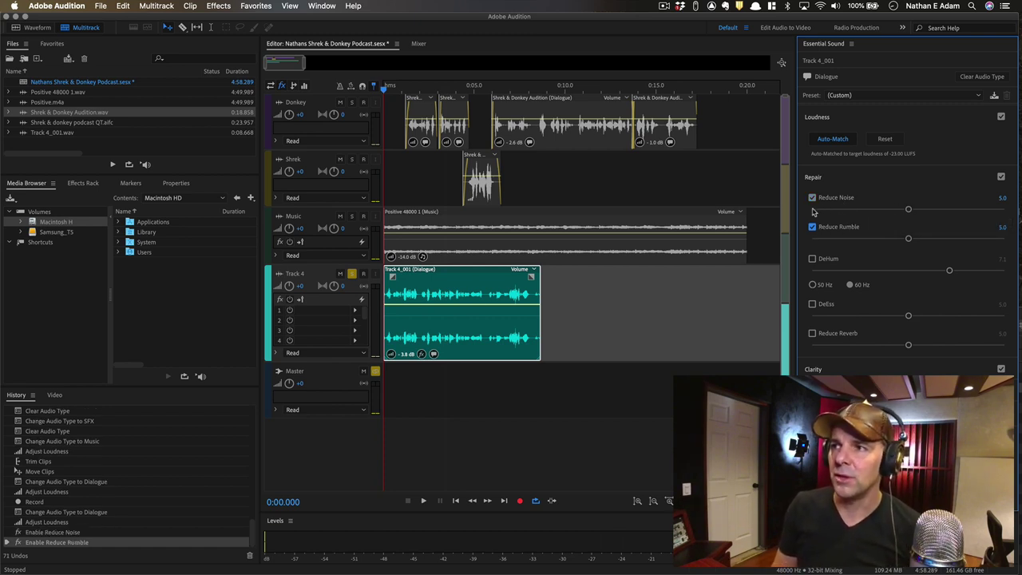
click(813, 198)
click(813, 227)
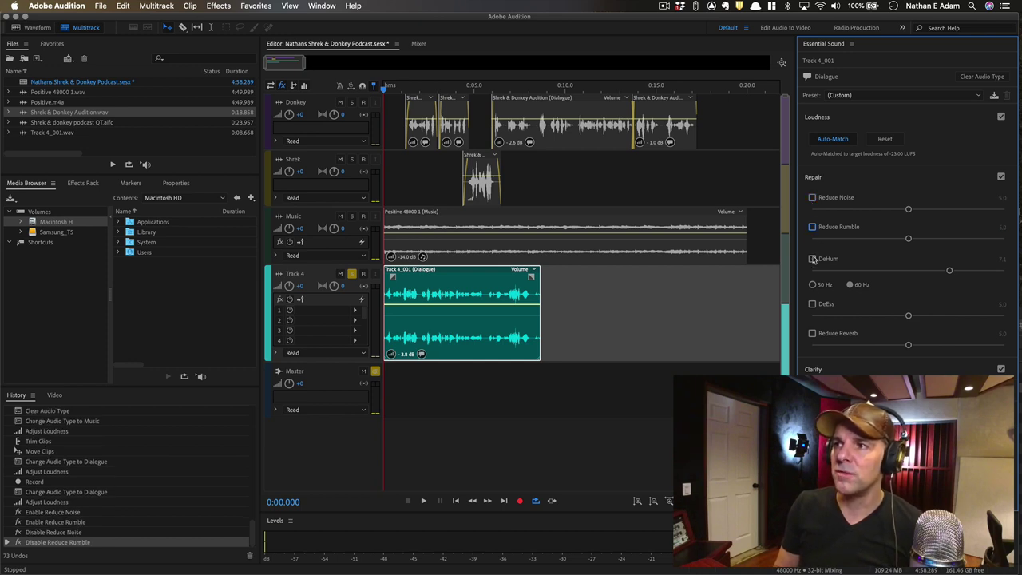
click(813, 260)
click(813, 260)
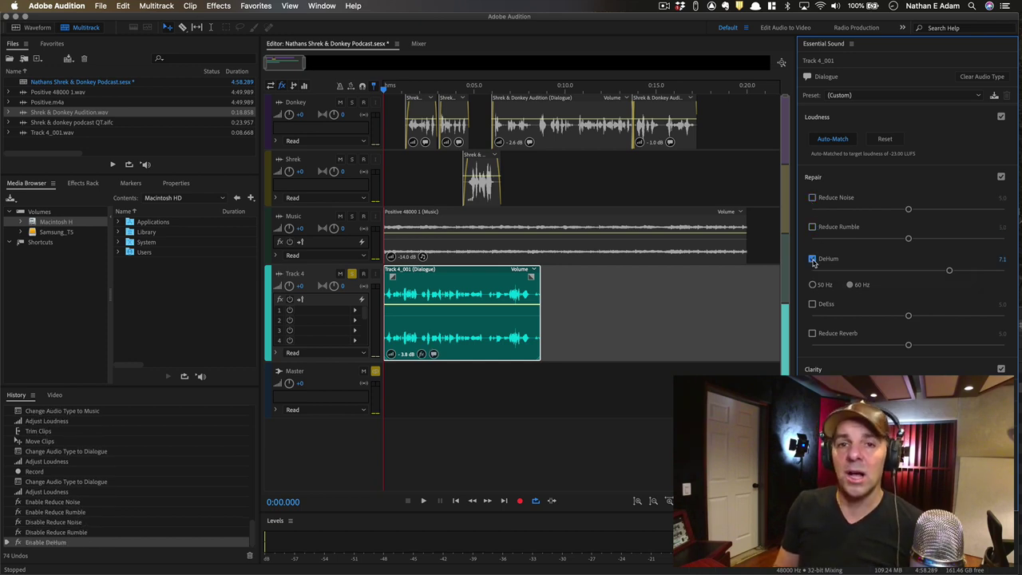
click(813, 304)
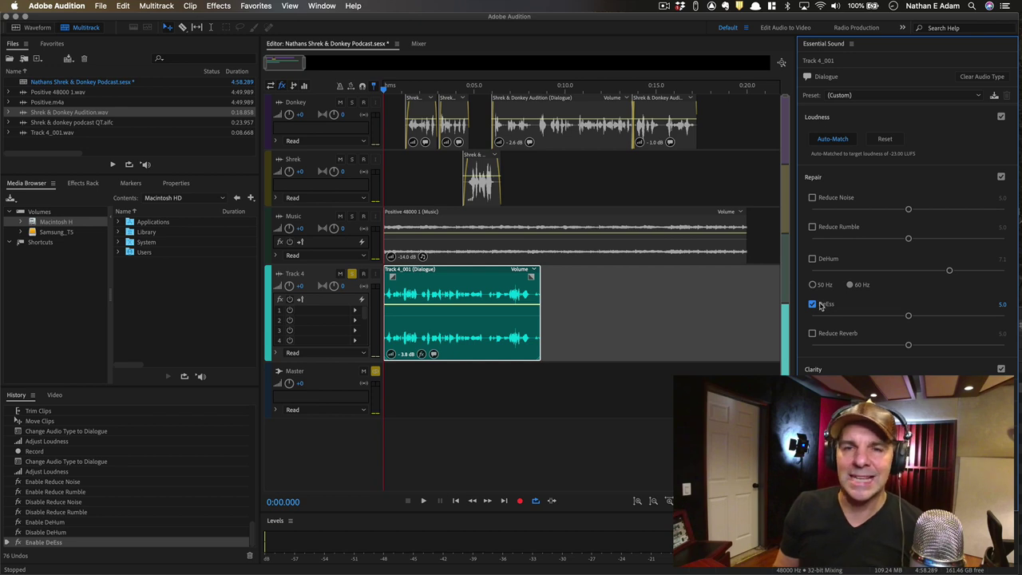
click(813, 304)
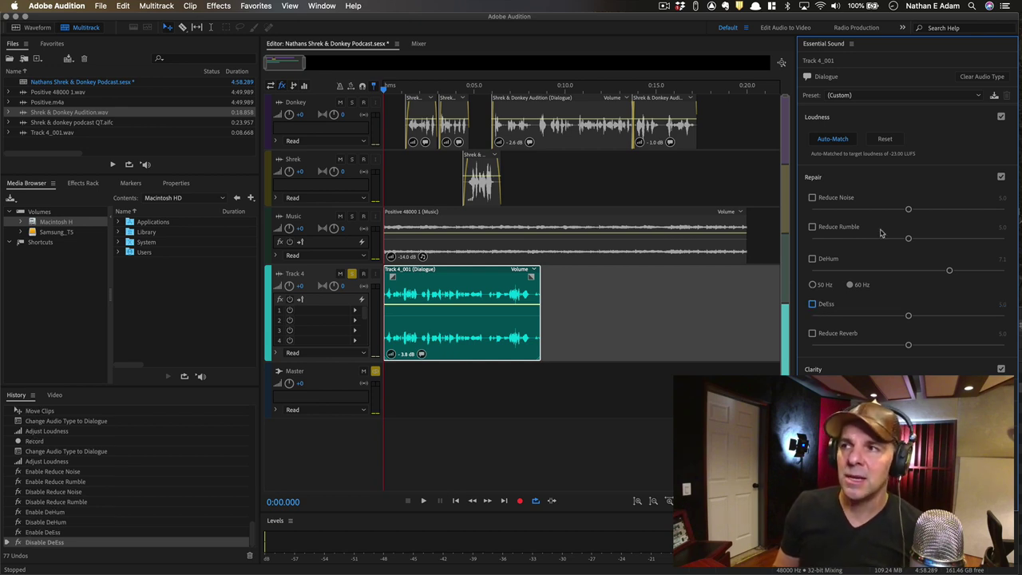
- Enable Reduce Noise on the recorded clip, audition it at the maximum of 10.0, and lower it to 4.8
click(813, 198)
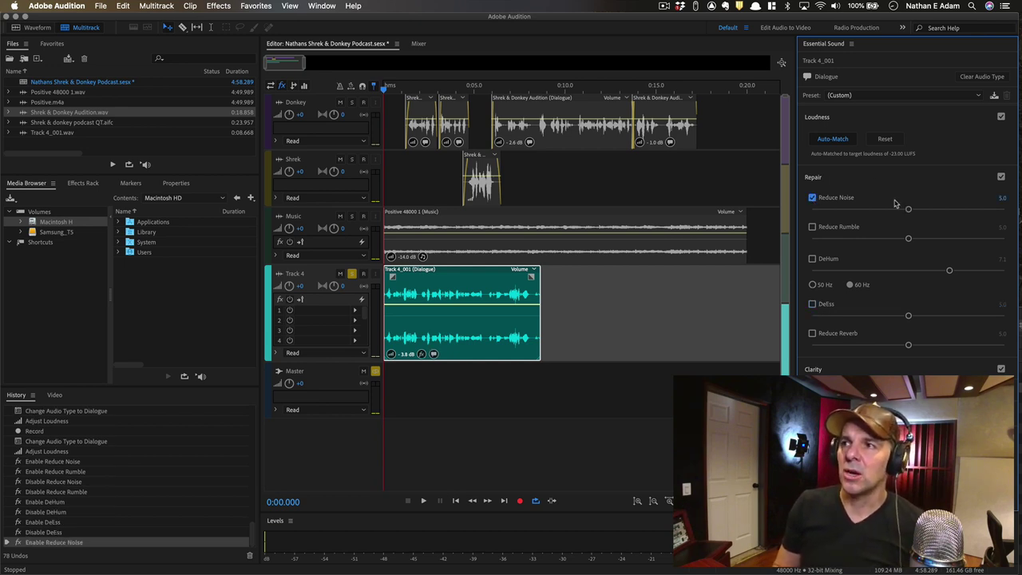
drag(909, 211, 851, 210)
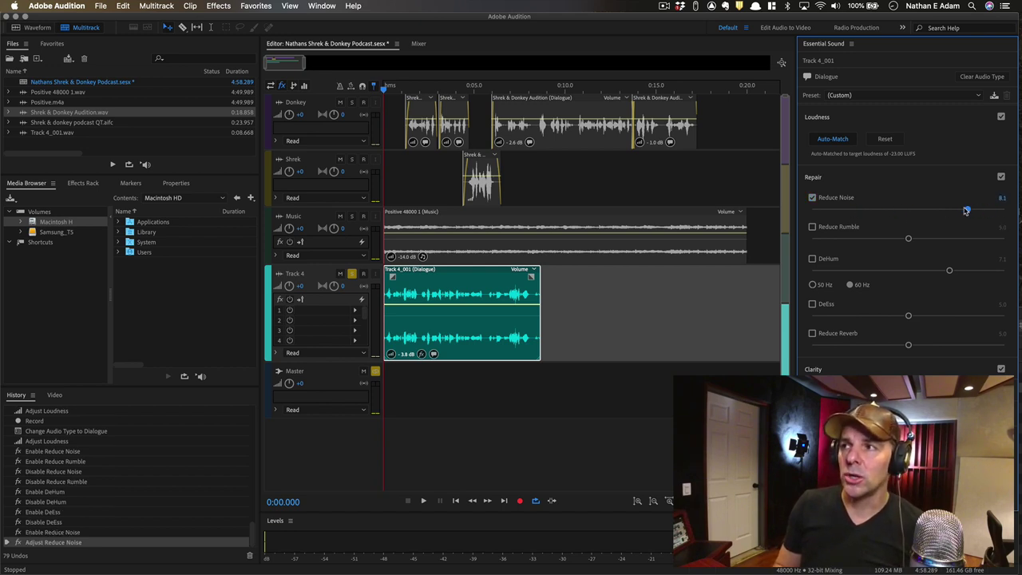
drag(998, 210, 1019, 209)
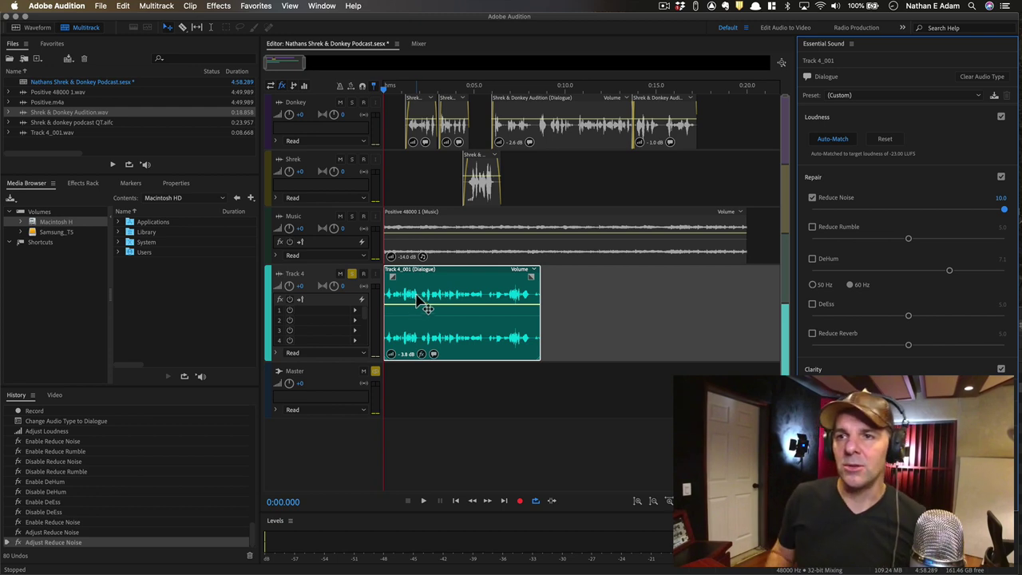
key(space)
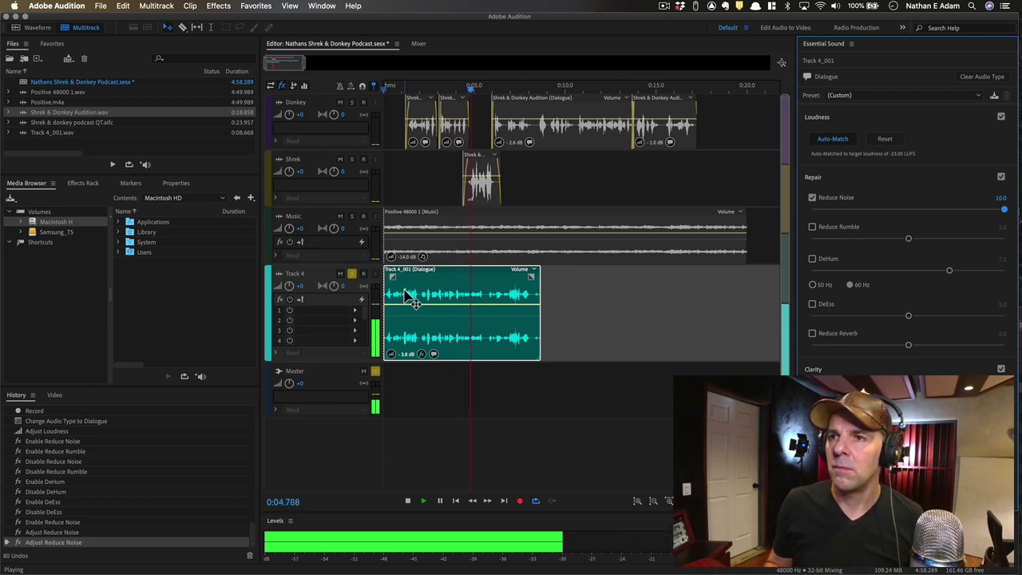
key(space)
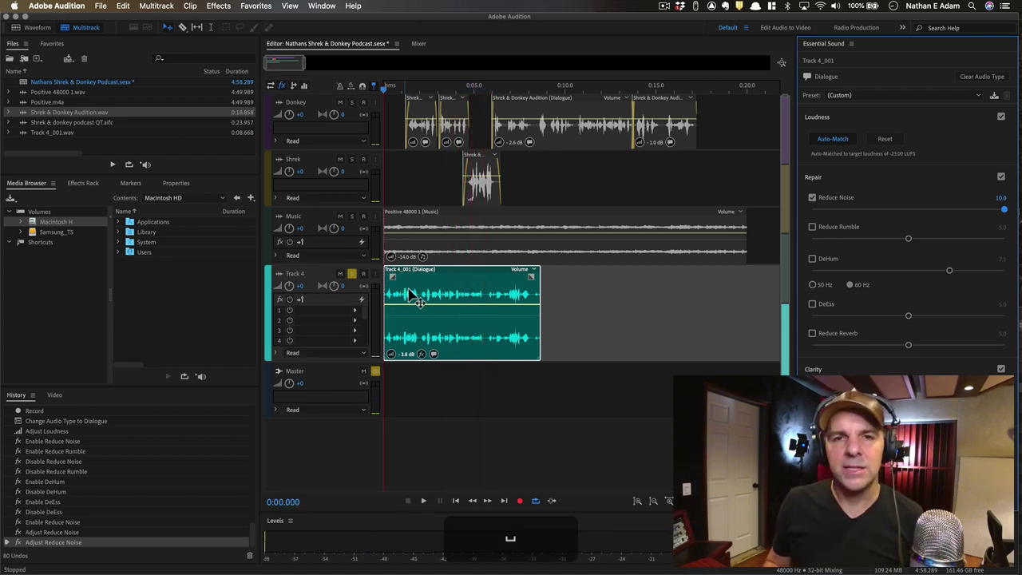
drag(917, 212, 904, 211)
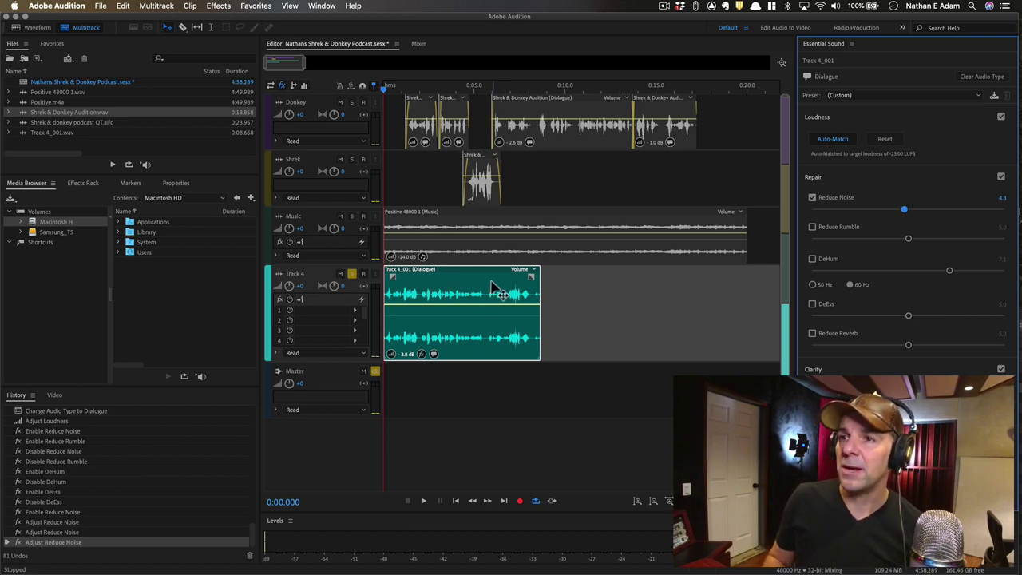
- Delete the recorded clip from Track 4 and turn off the track's solo
key(BackSpace)
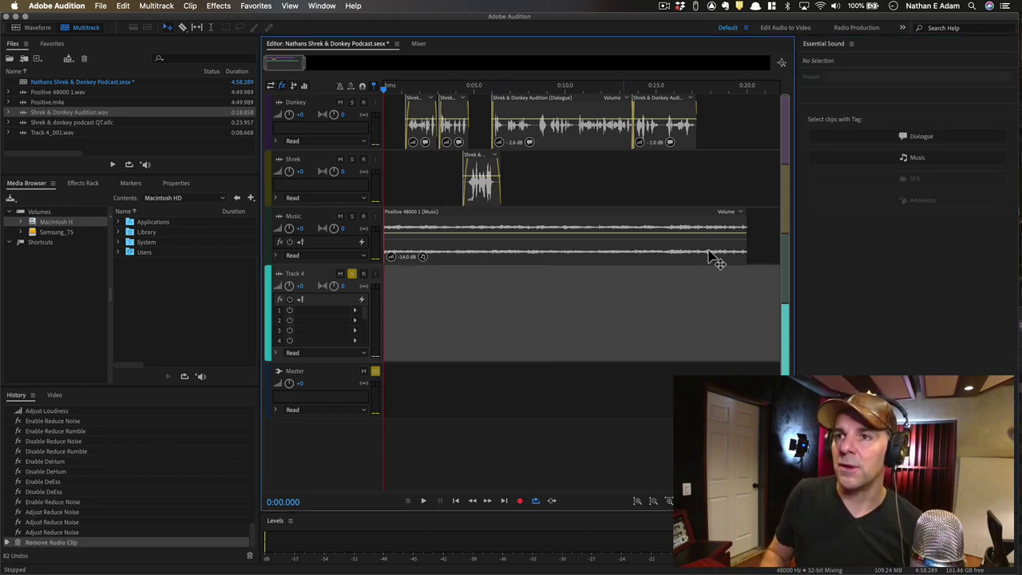
click(352, 274)
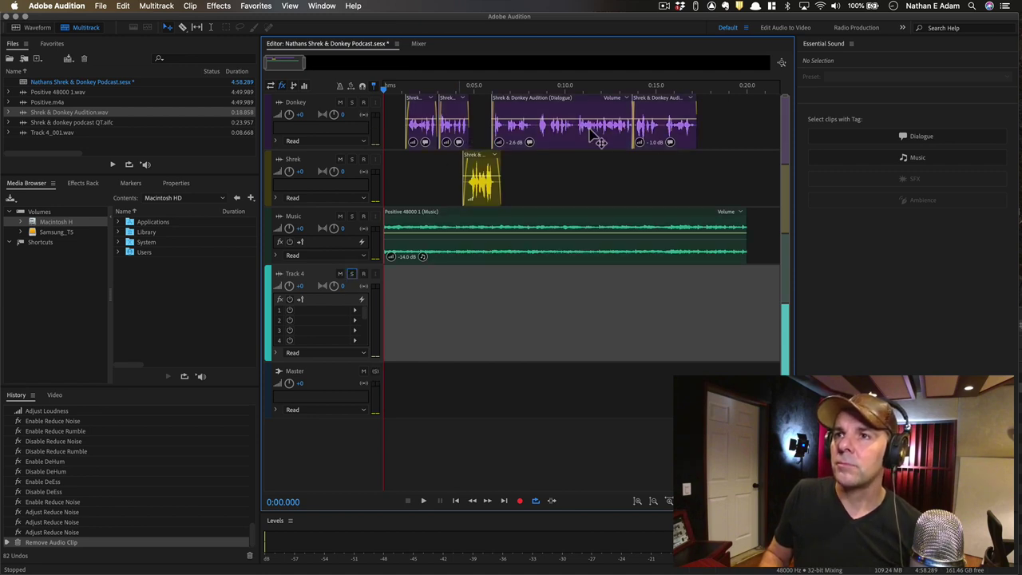
- Select all the clips on the Donkey track, collapse their Repair options, and reveal the Clarity options
click(611, 142)
drag(755, 114, 388, 115)
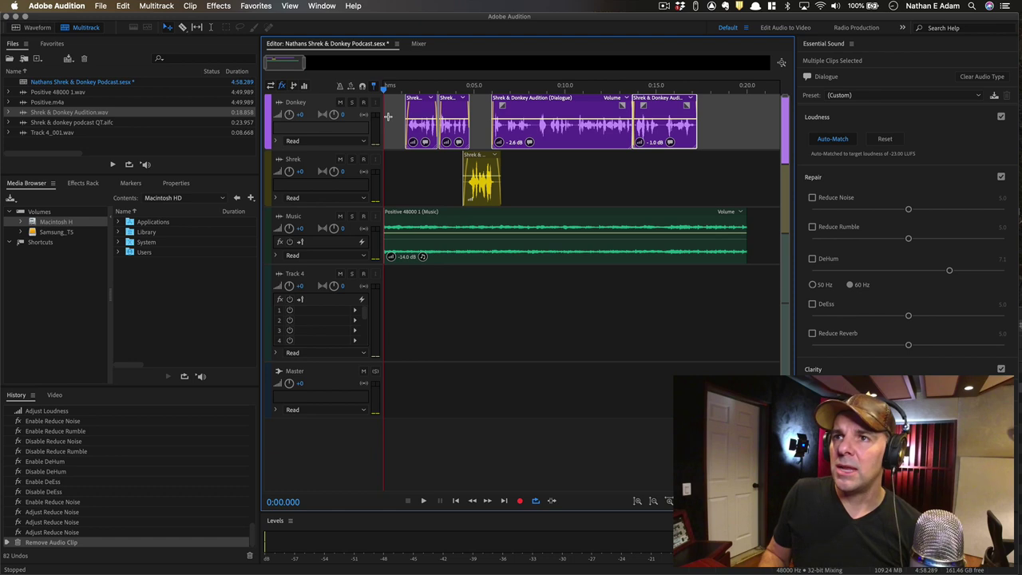
click(828, 180)
click(822, 201)
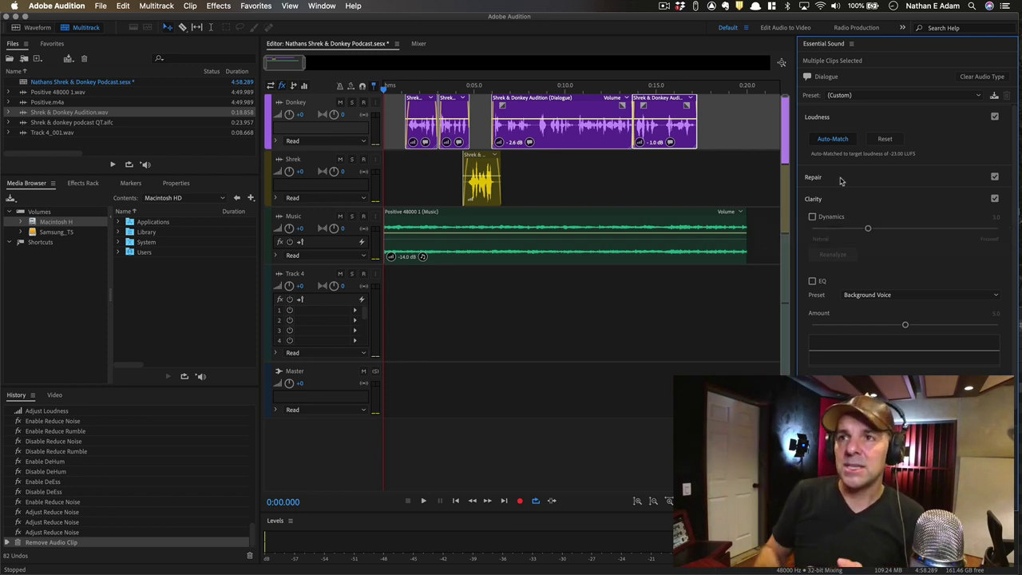
- Reset the loudness of the Donkey dialogue clips and auto-match it again to compare
click(885, 139)
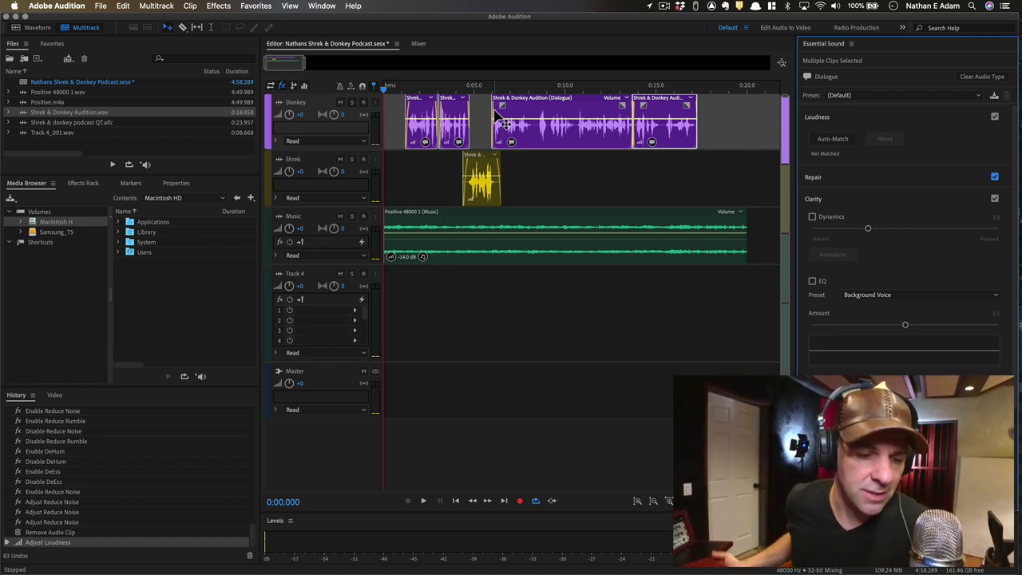
click(829, 140)
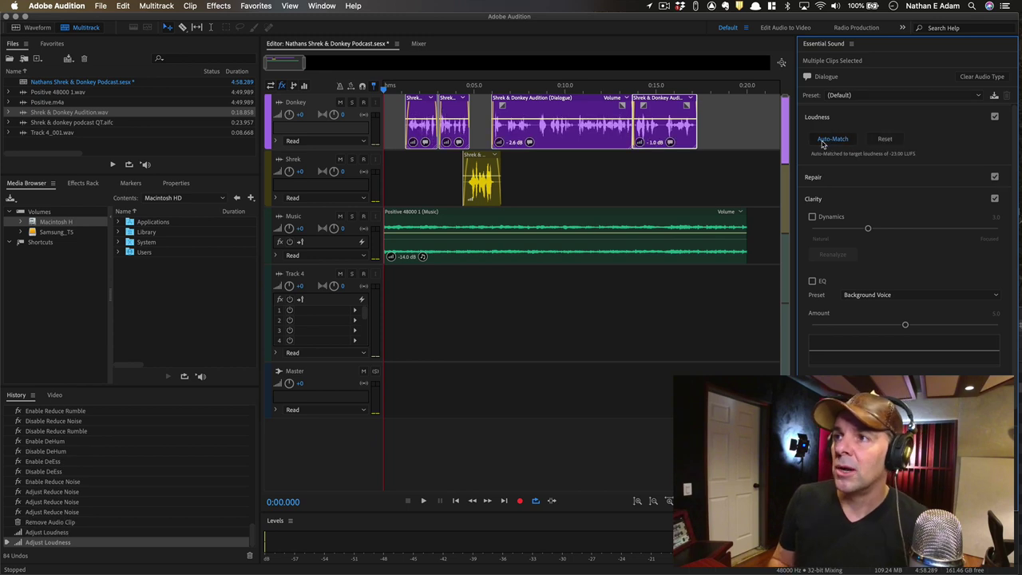
- Enable Dynamics on the selected Donkey dialogue clips, raise its amount to 4.9, and switch the effect off and back on
click(812, 217)
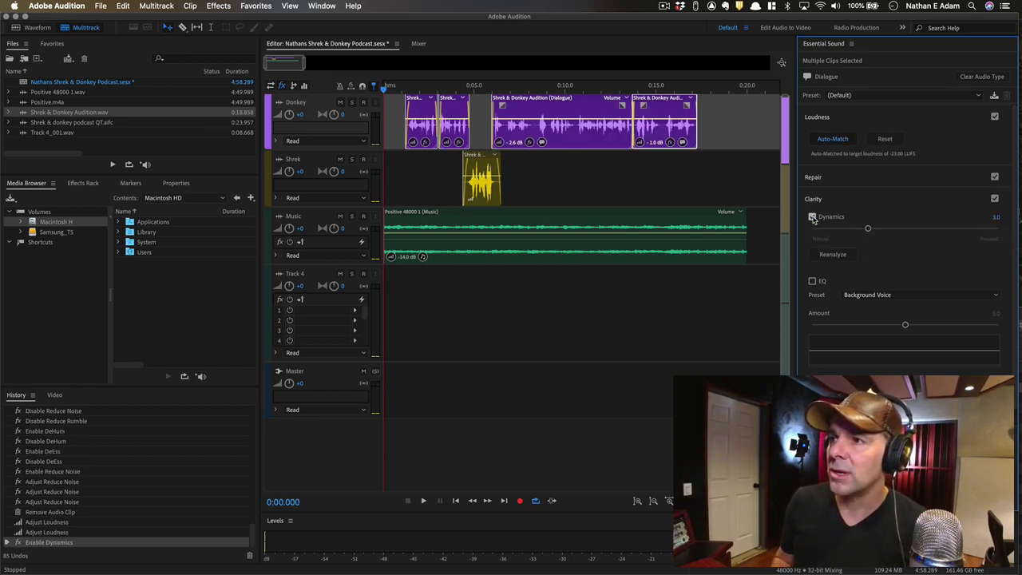
click(868, 230)
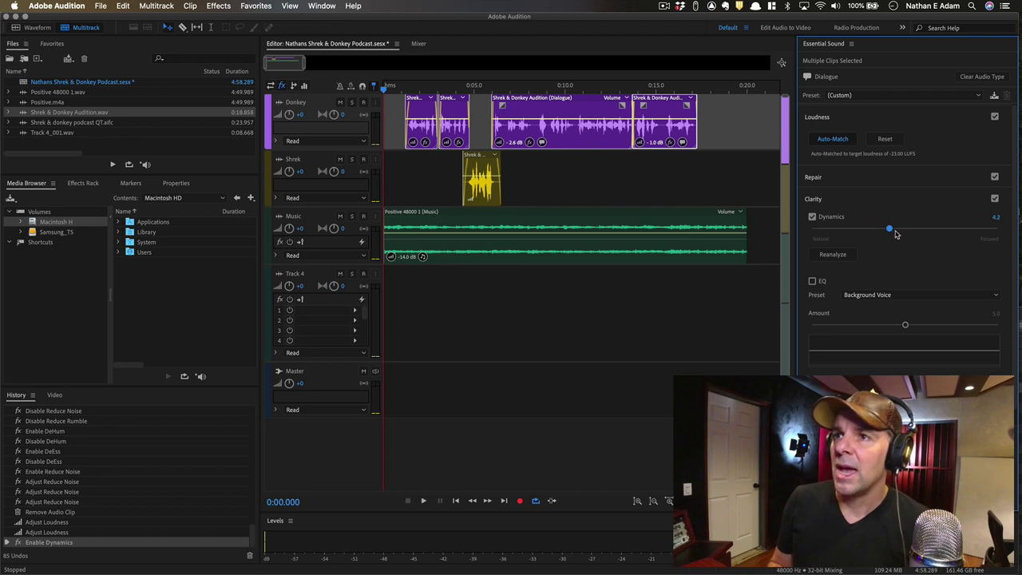
drag(896, 233, 906, 235)
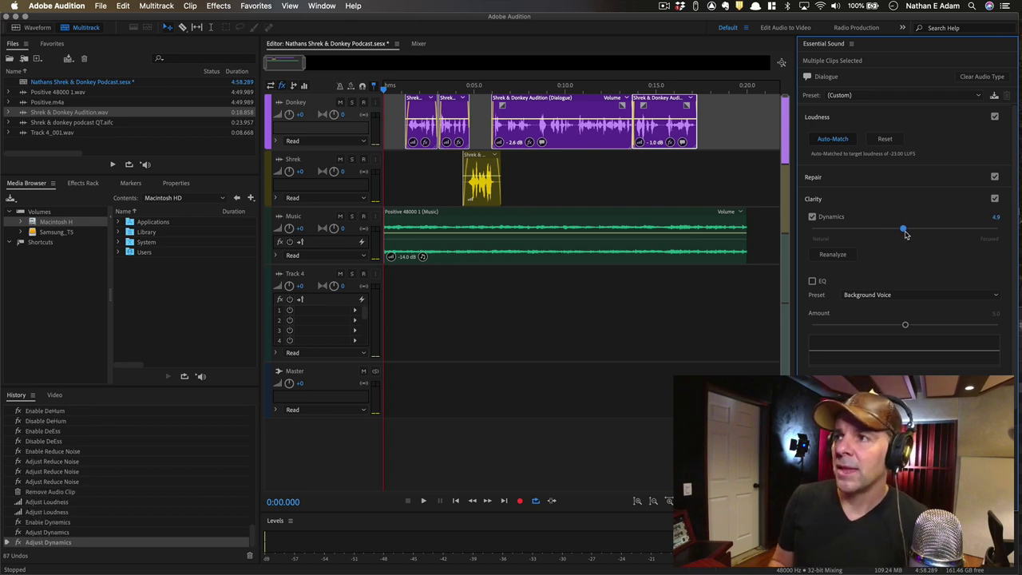
click(812, 217)
click(811, 216)
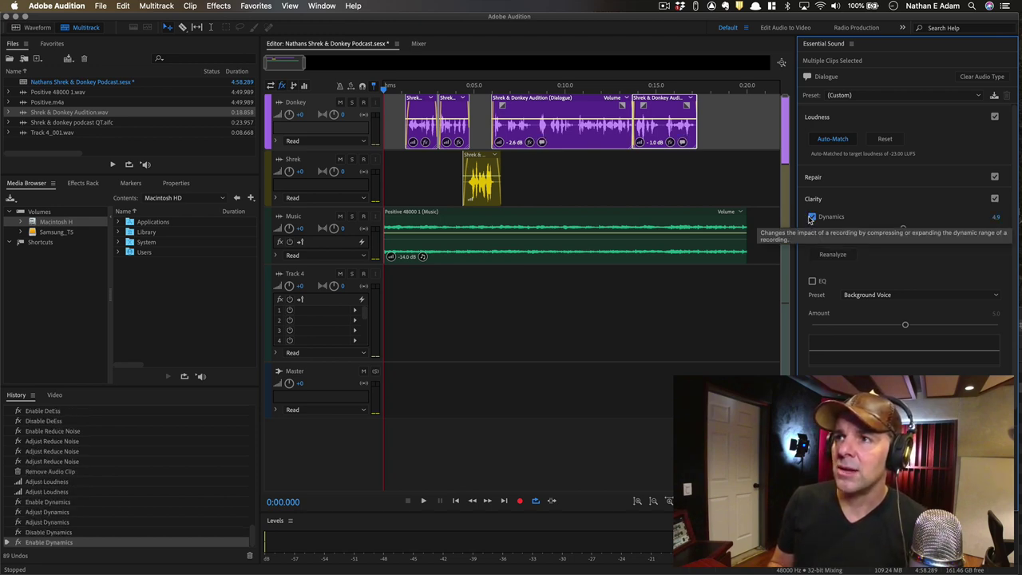
- Play the mix and raise the Donkey dialogue's Dynamics amount to 5.3 while listening
key(space)
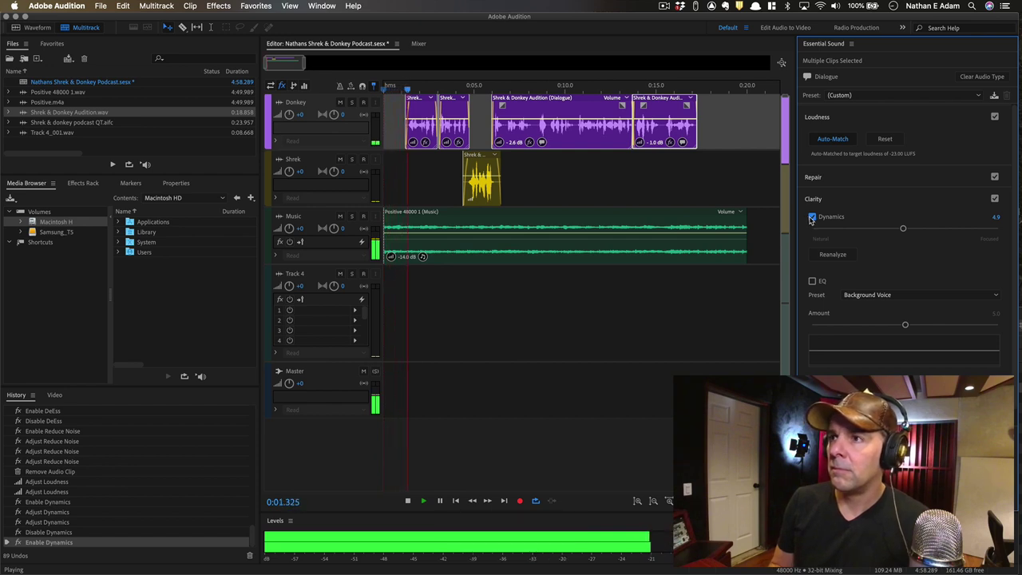
drag(903, 229, 913, 231)
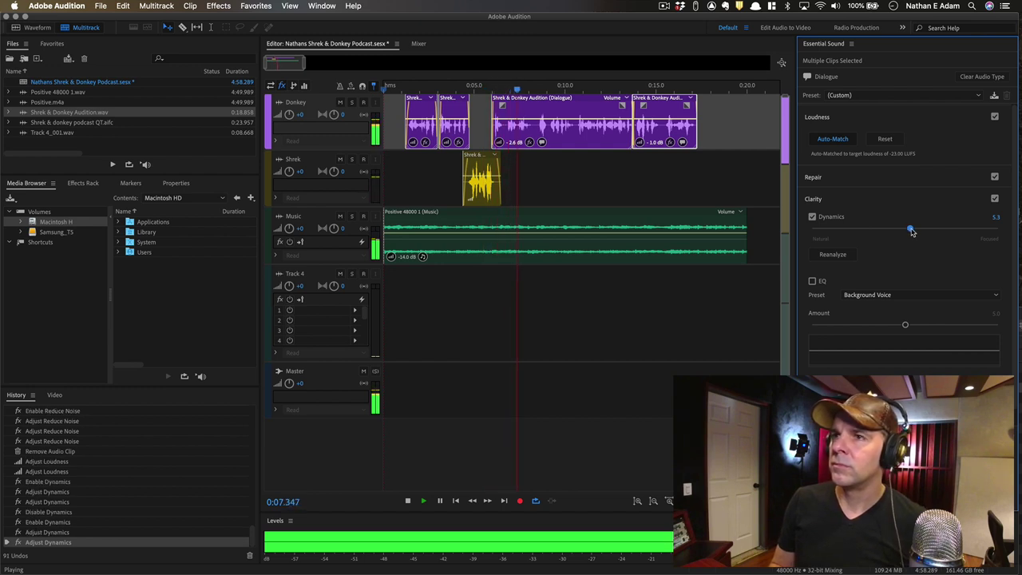
key(space)
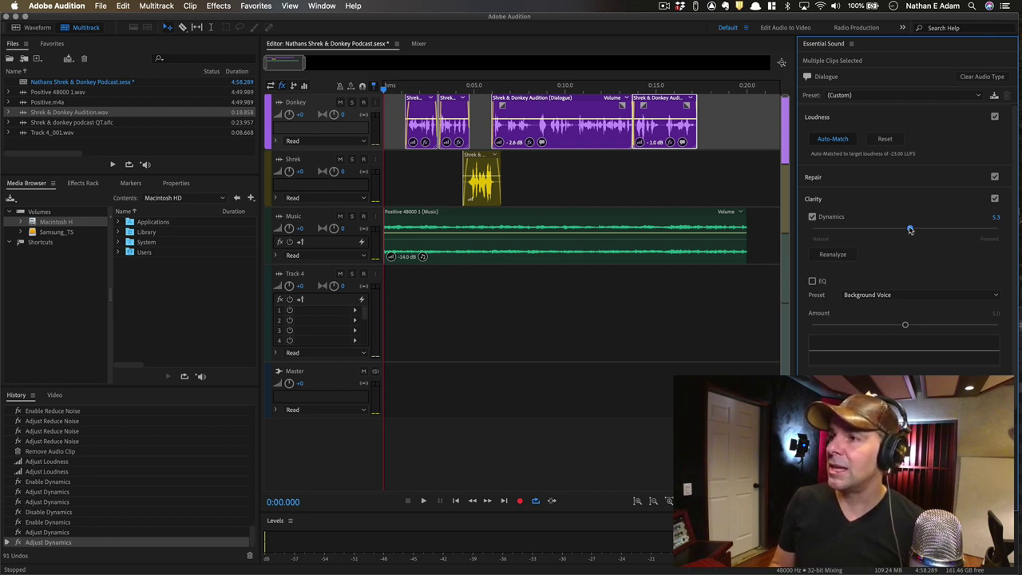
- Enable EQ with the Locked in the Trunk preset on the Donkey clips and audition it with the Music track muted
click(812, 282)
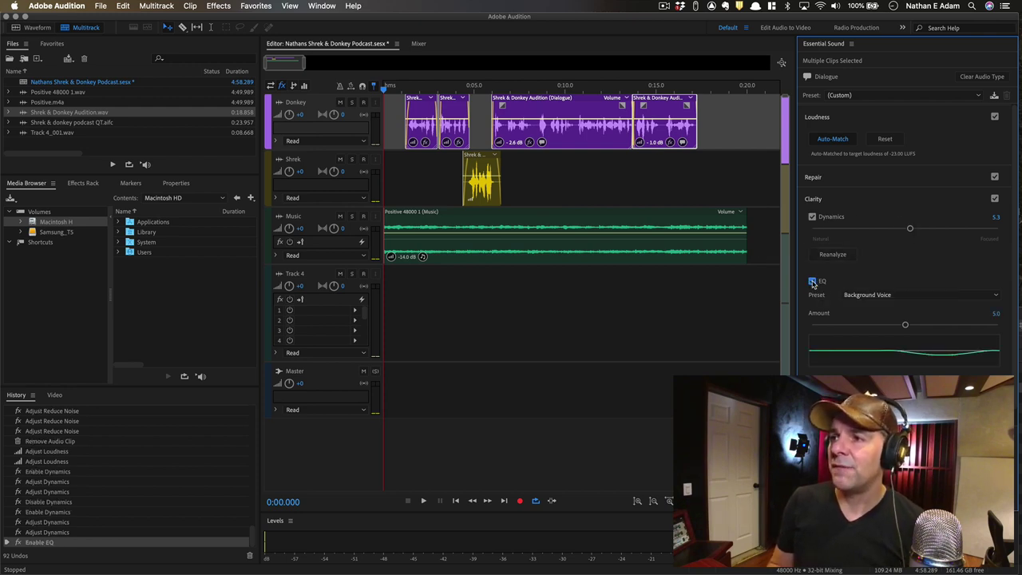
click(884, 296)
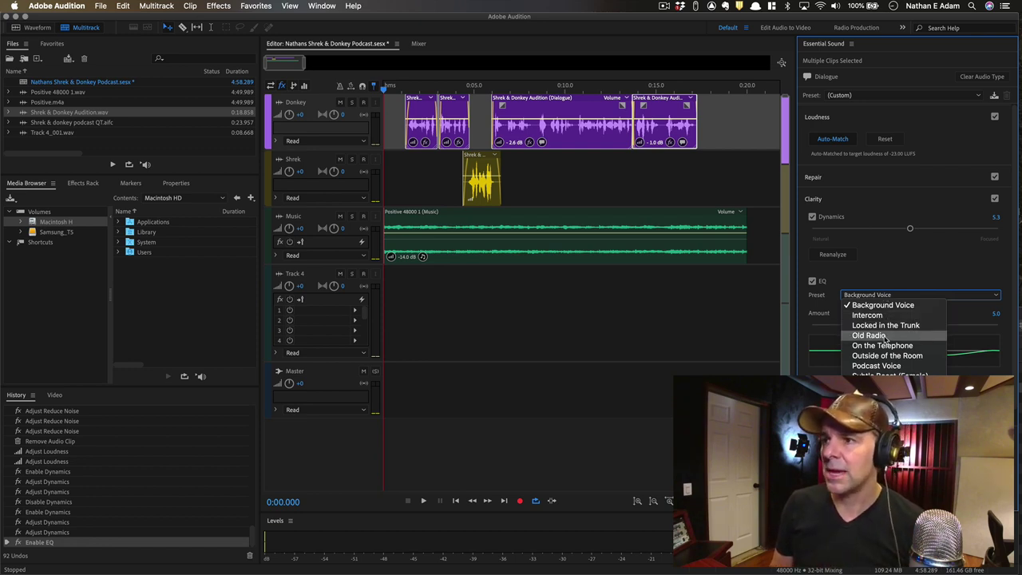
click(884, 325)
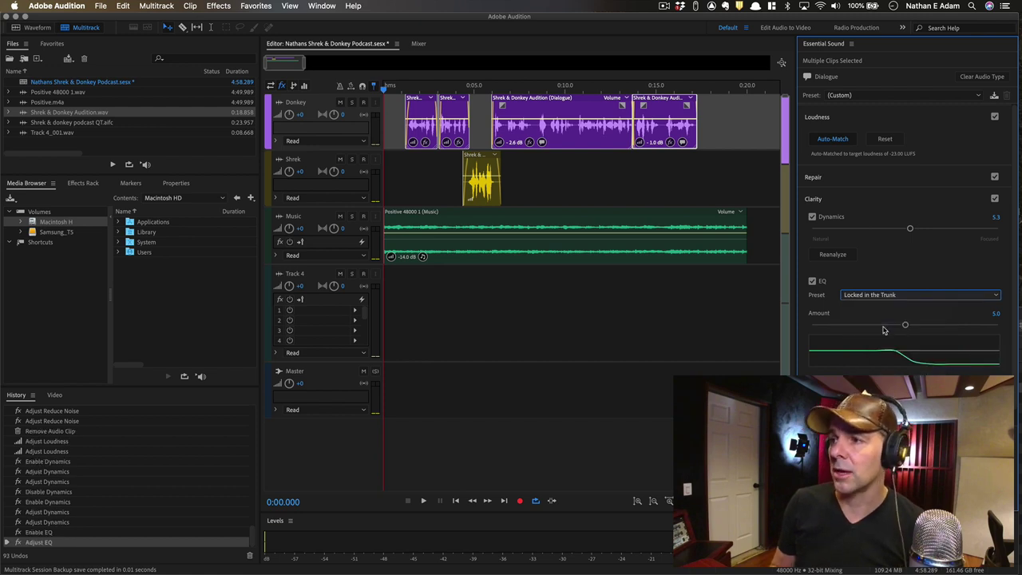
click(340, 216)
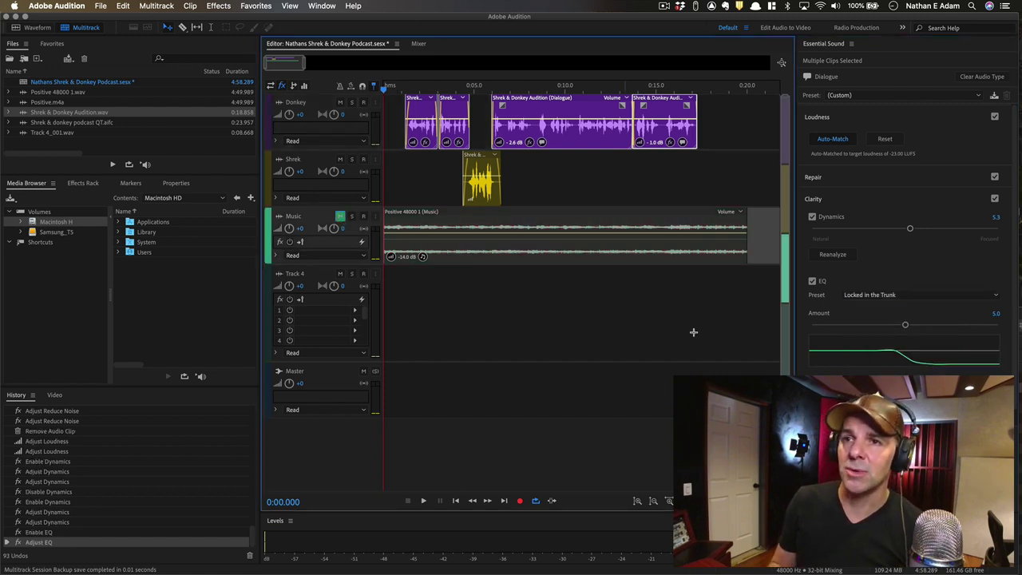
key(space)
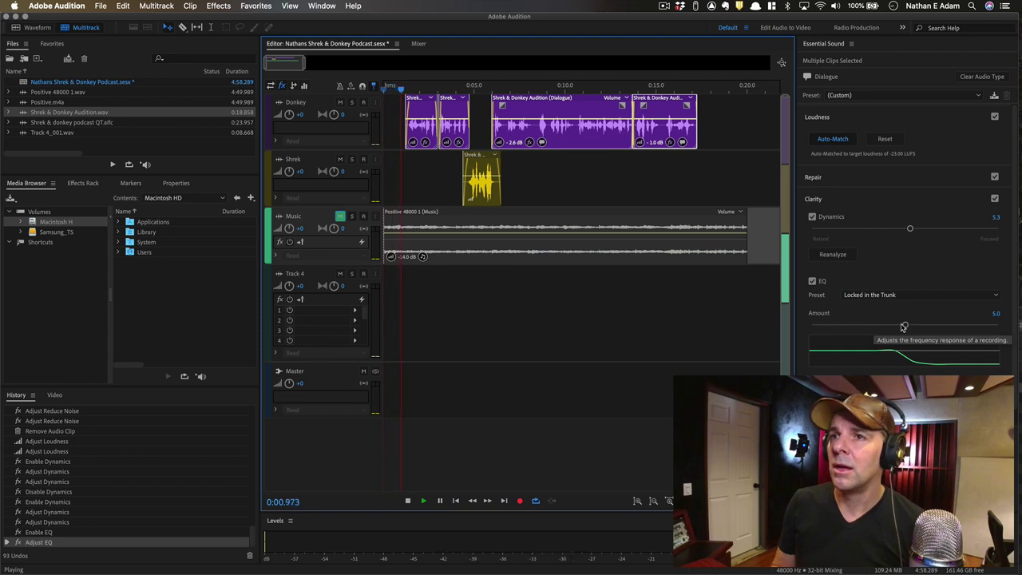
key(space)
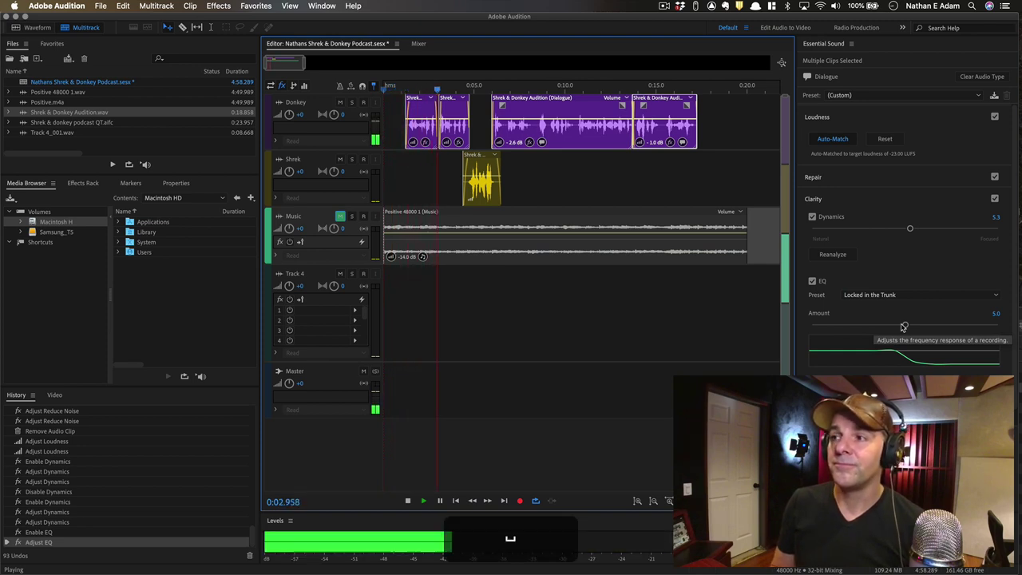
- Change the Donkey dialogue's EQ preset to On the Telephone and audition it
click(920, 297)
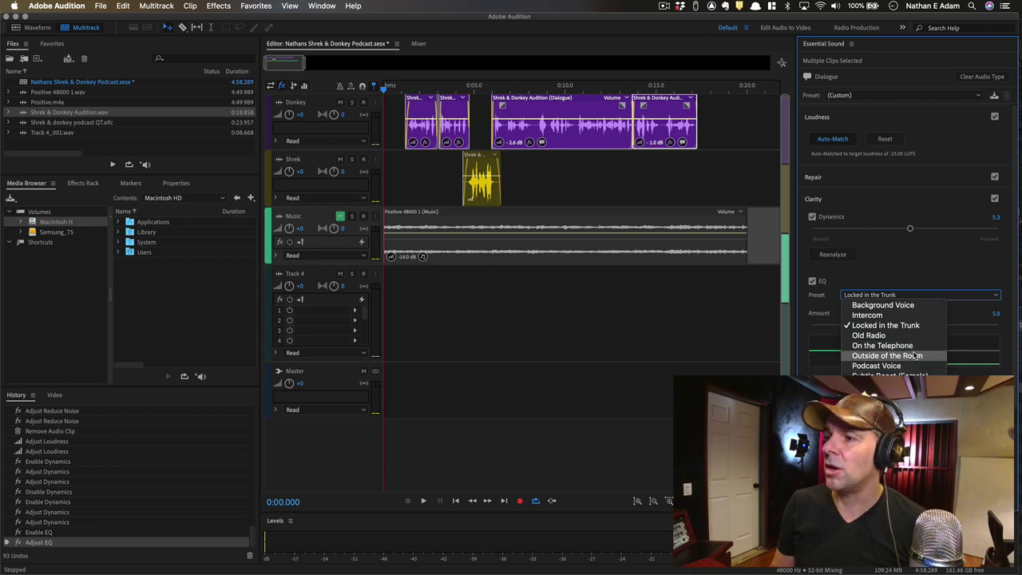
click(882, 345)
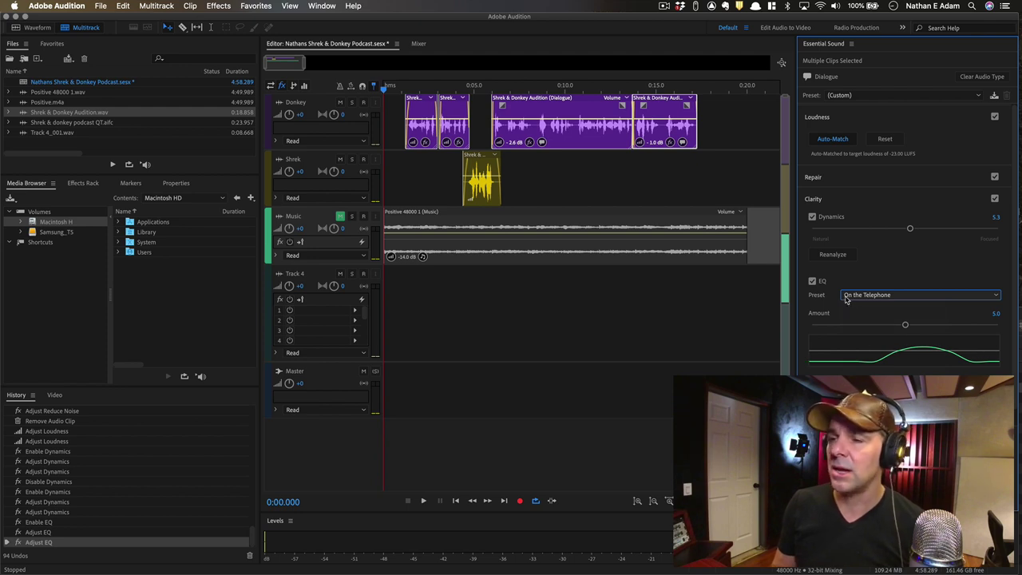
key(space)
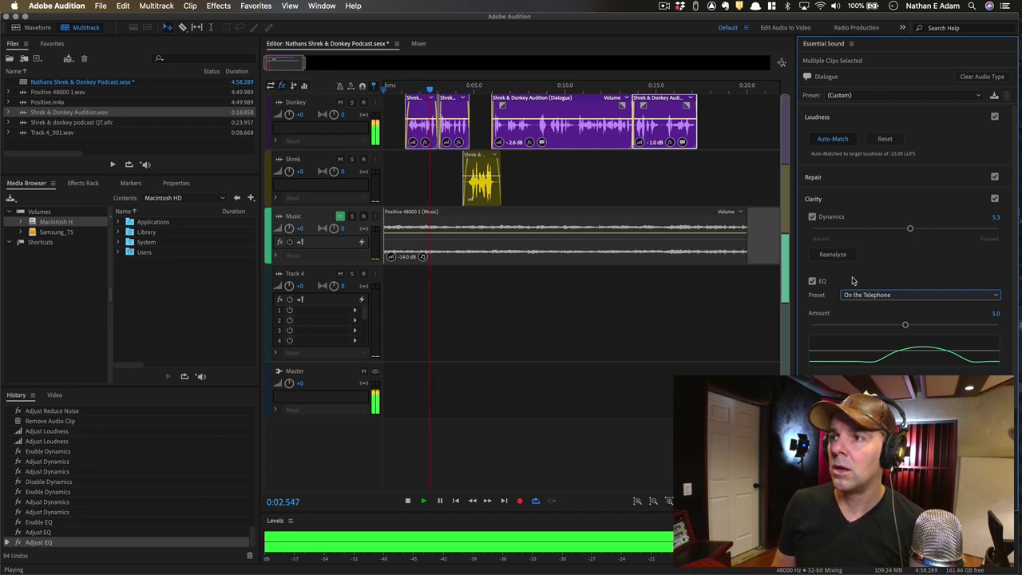
key(space)
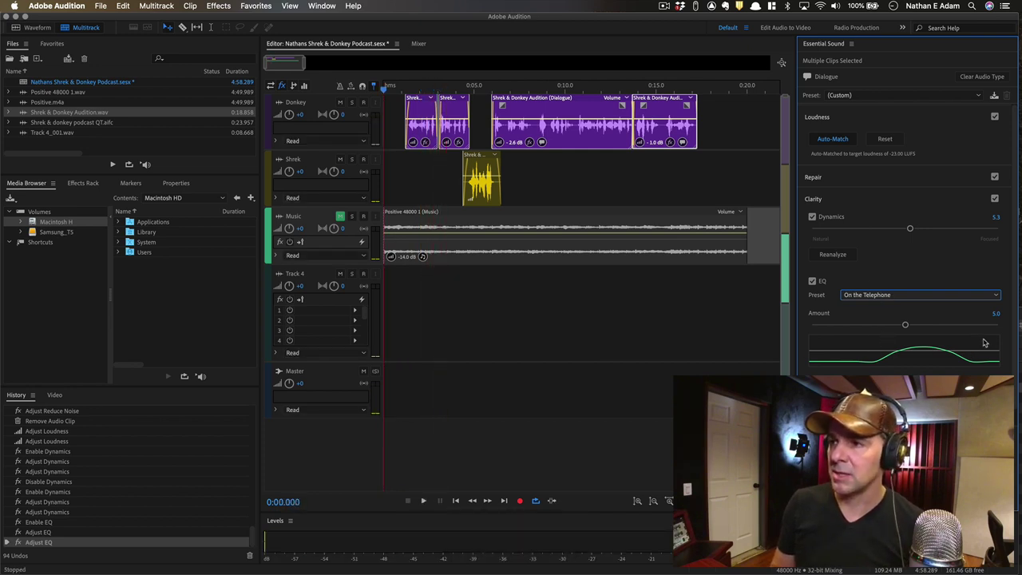
- Try the Podcast Voice EQ preset on the Donkey dialogue and play through it
click(918, 295)
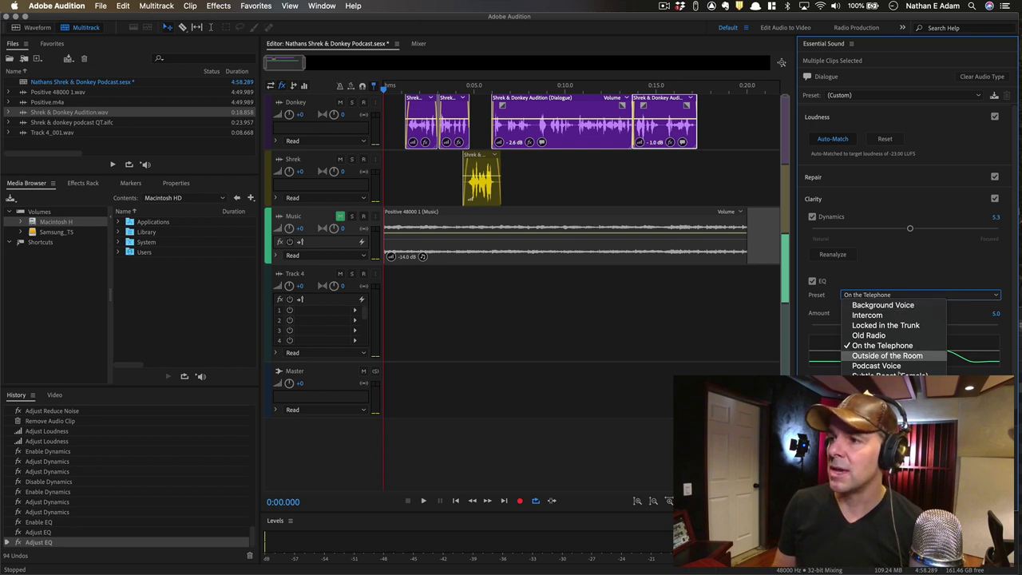
click(896, 367)
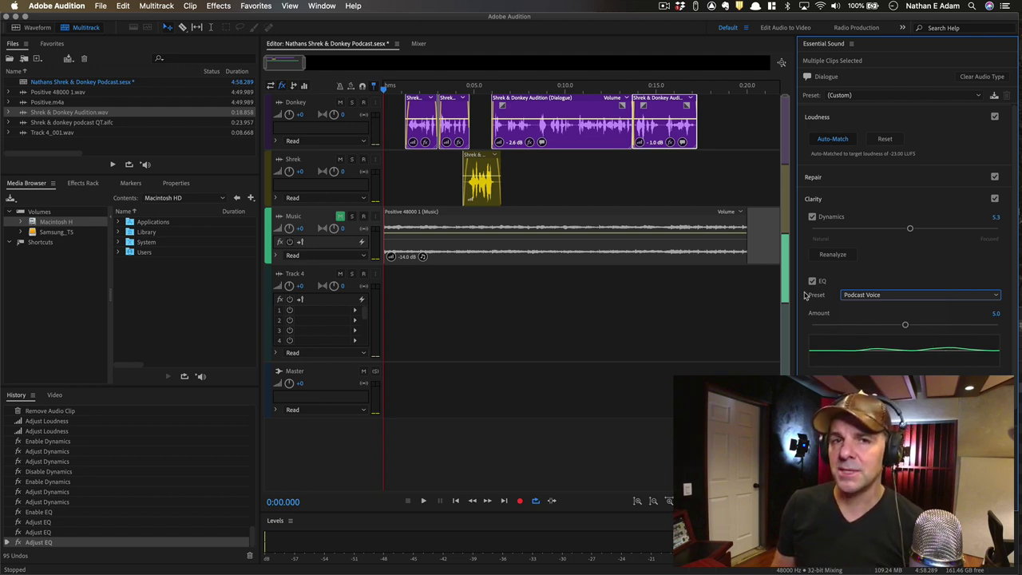
key(space)
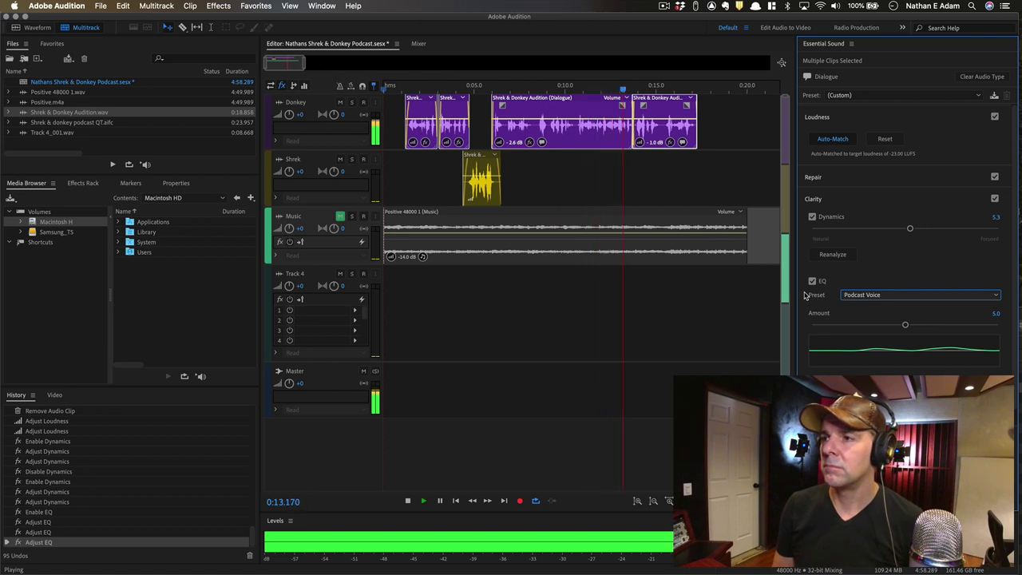
key(space)
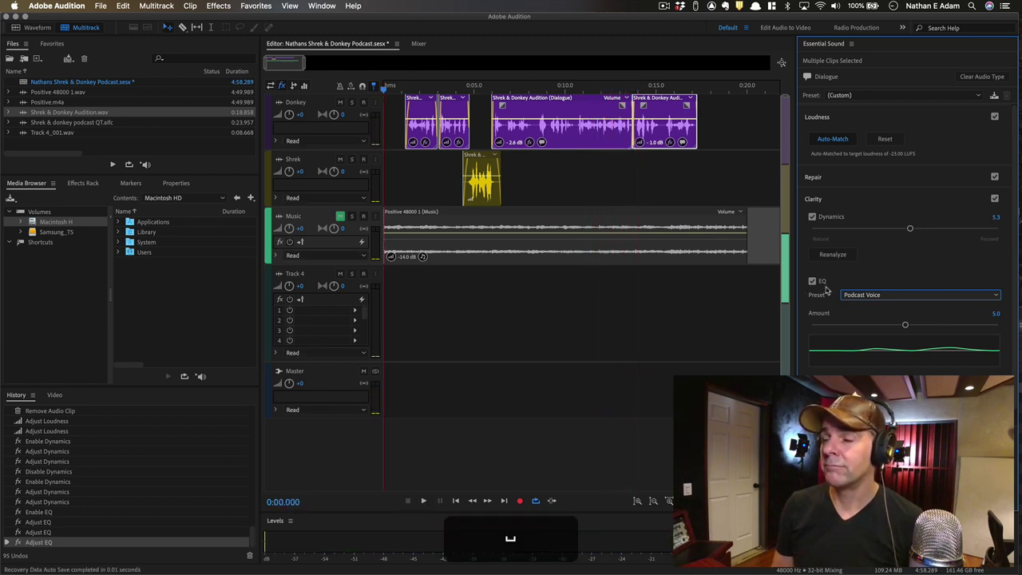
- Try the That Public Radio Sound EQ preset on the Donkey dialogue and play it briefly
click(887, 296)
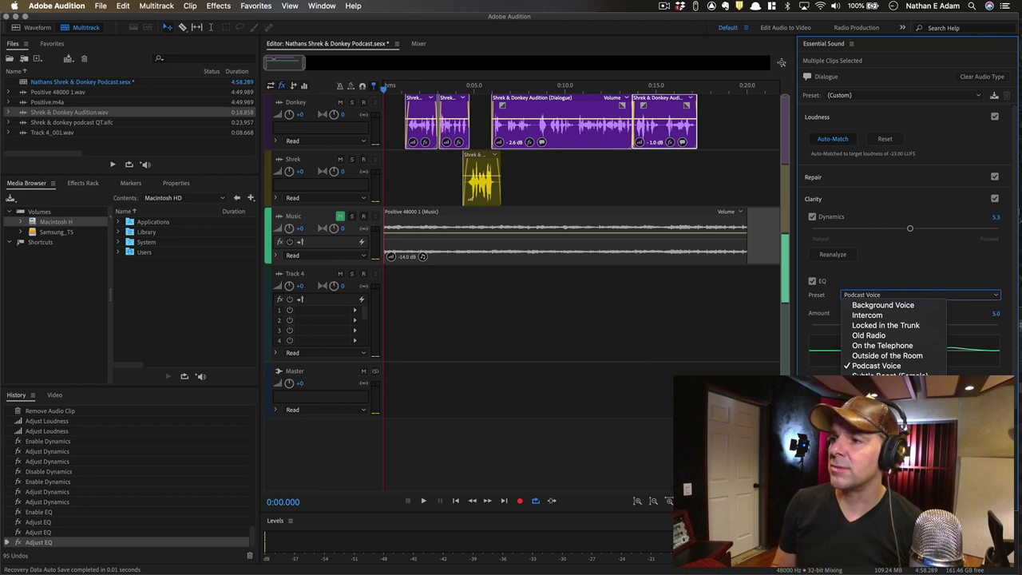
click(887, 396)
key(space)
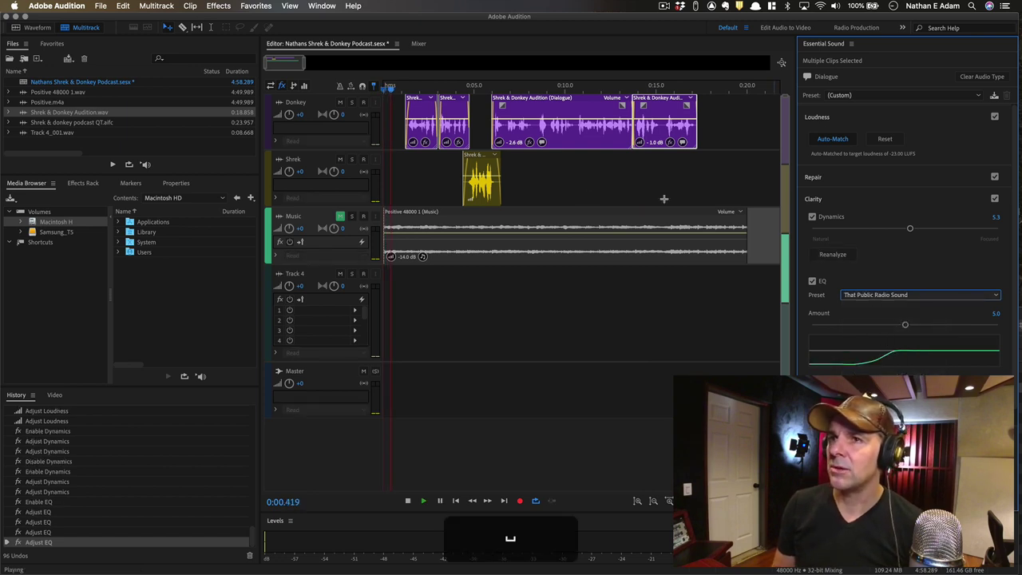
key(space)
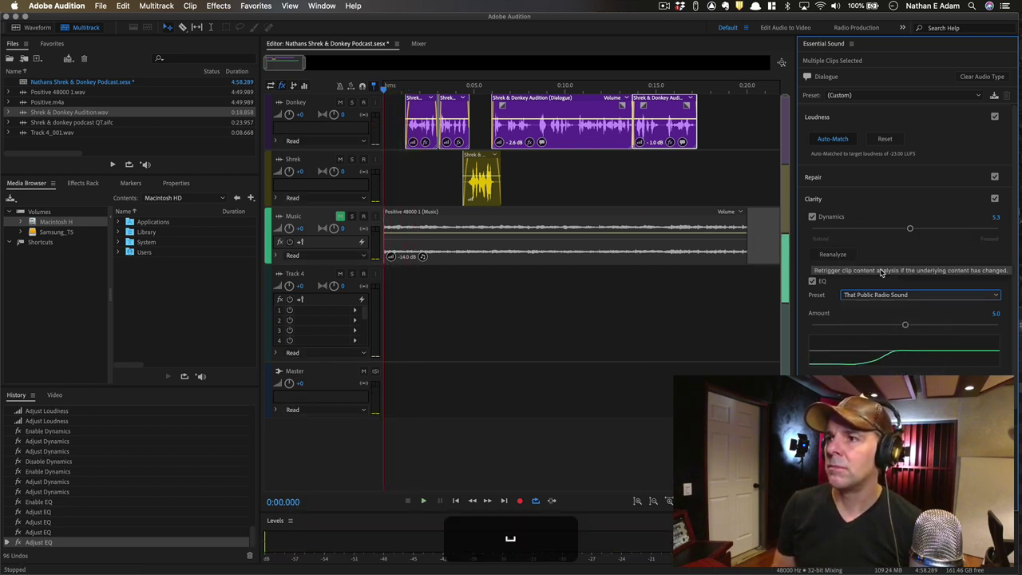
- Return the EQ preset to Podcast Voice, raise its amount to 8.2, and audition the Donkey dialogue
click(886, 296)
click(876, 365)
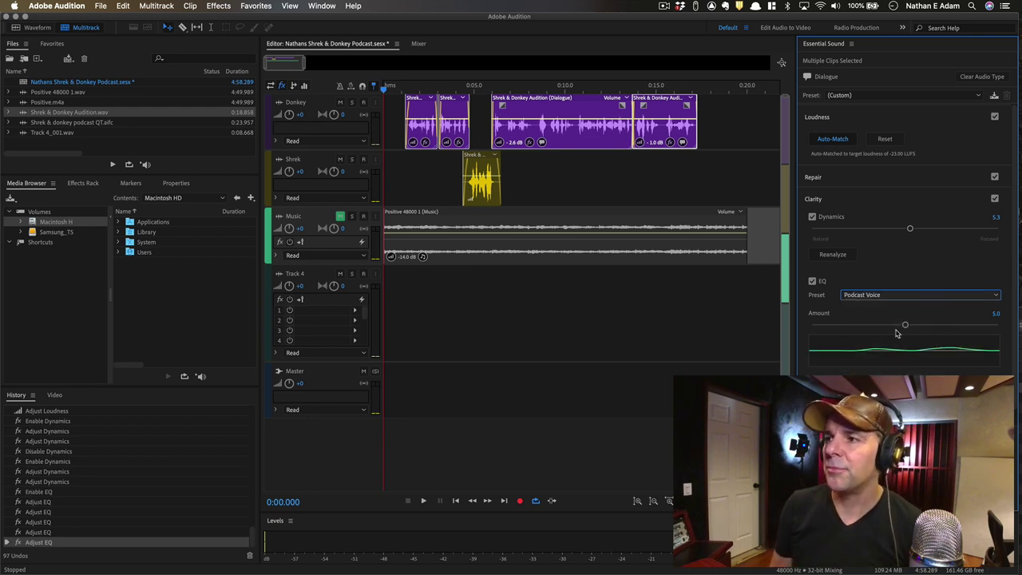
click(906, 325)
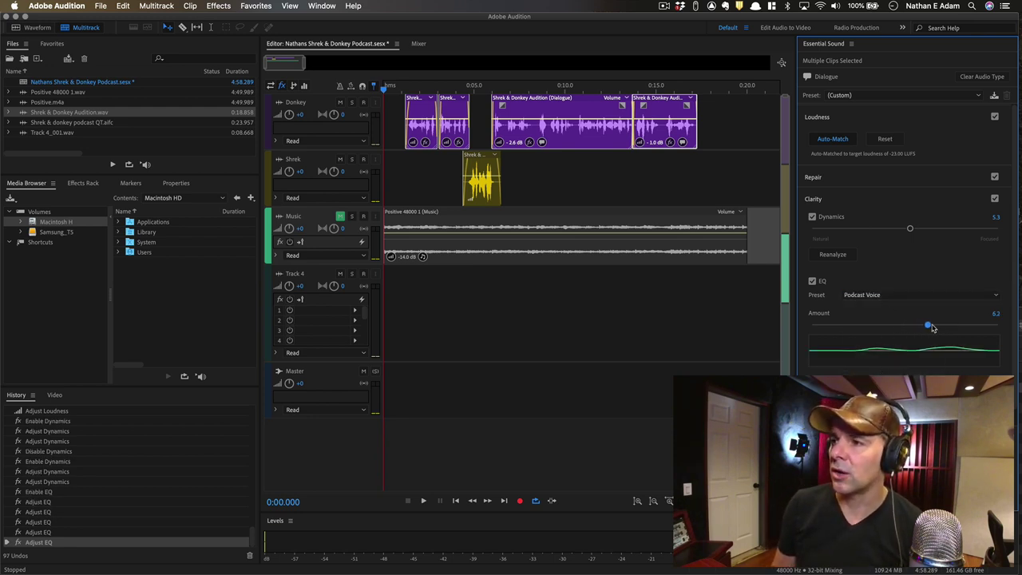
drag(906, 326, 962, 327)
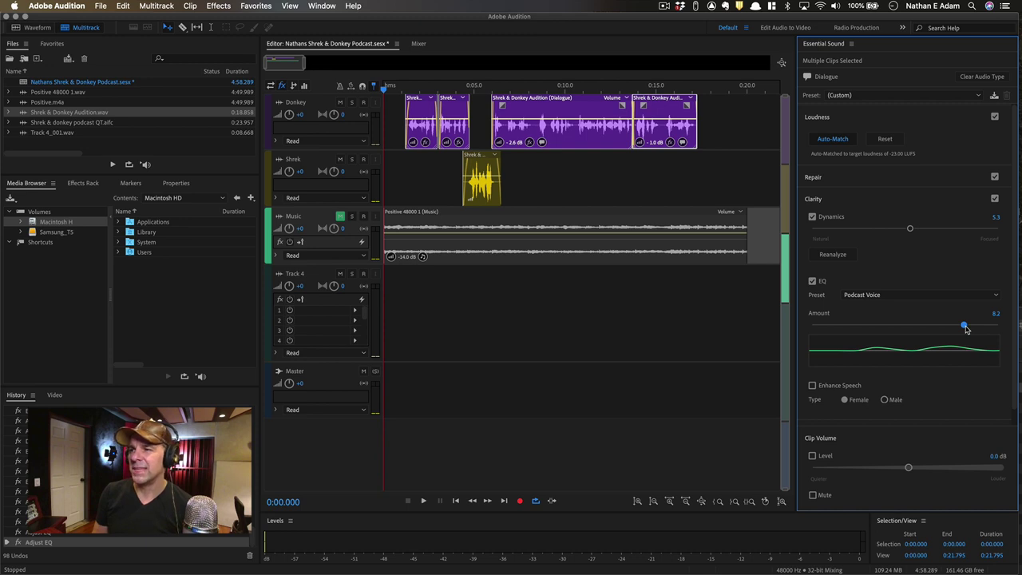
key(space)
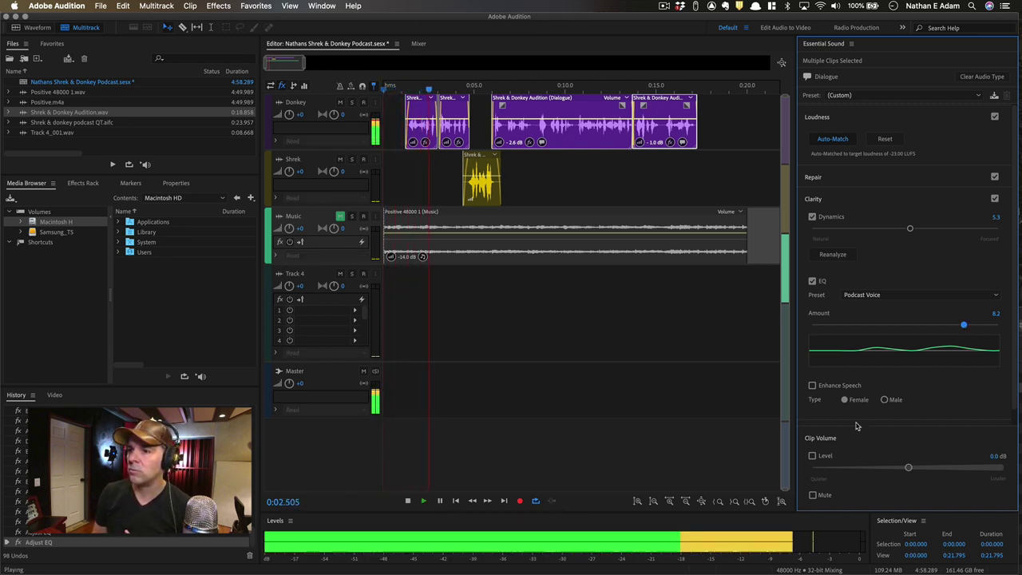
key(space)
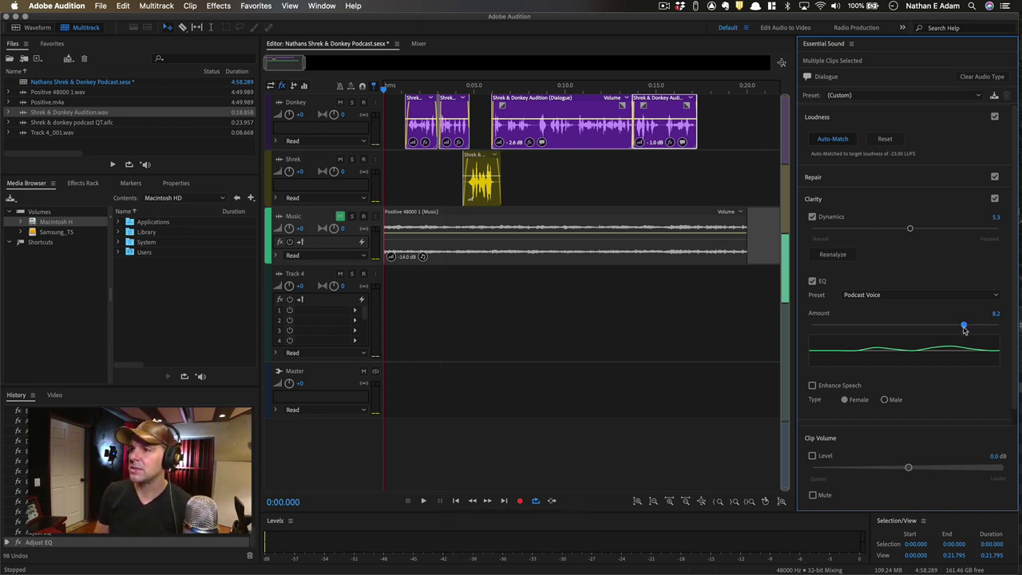
- Lower the Podcast Voice EQ amount to 5.7 and audition the dialogue while checking the output levels
drag(964, 329, 916, 331)
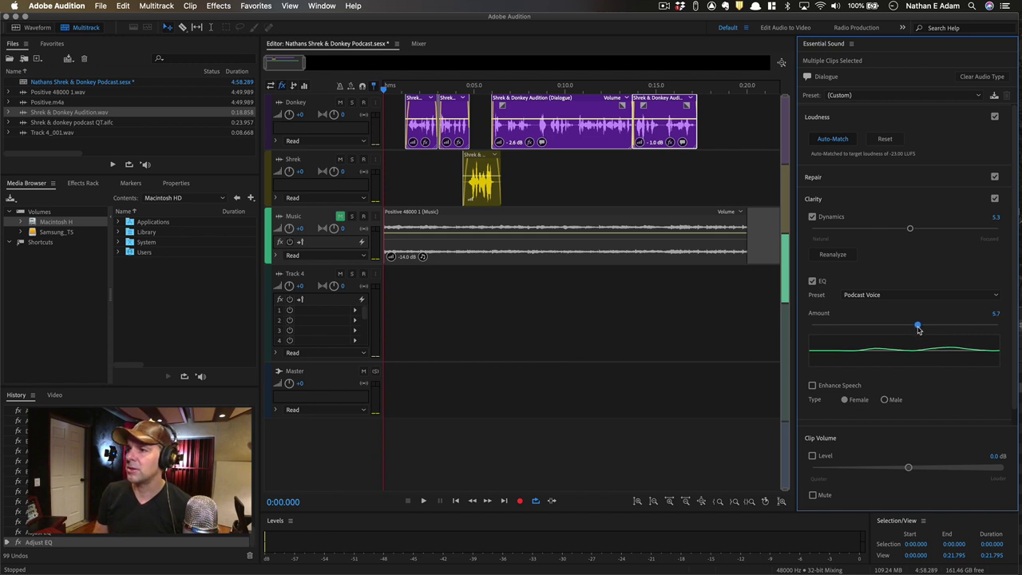
key(space)
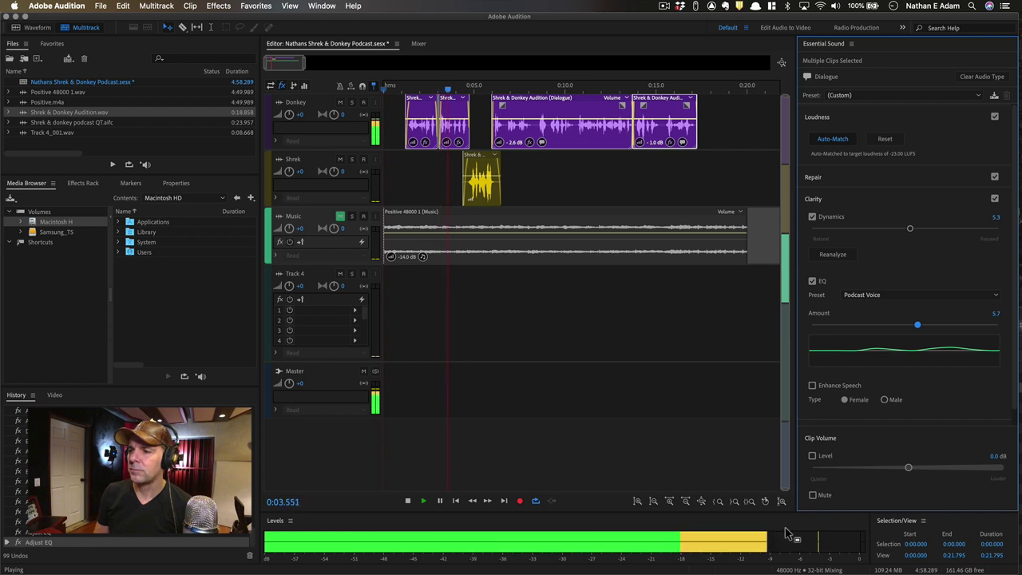
key(space)
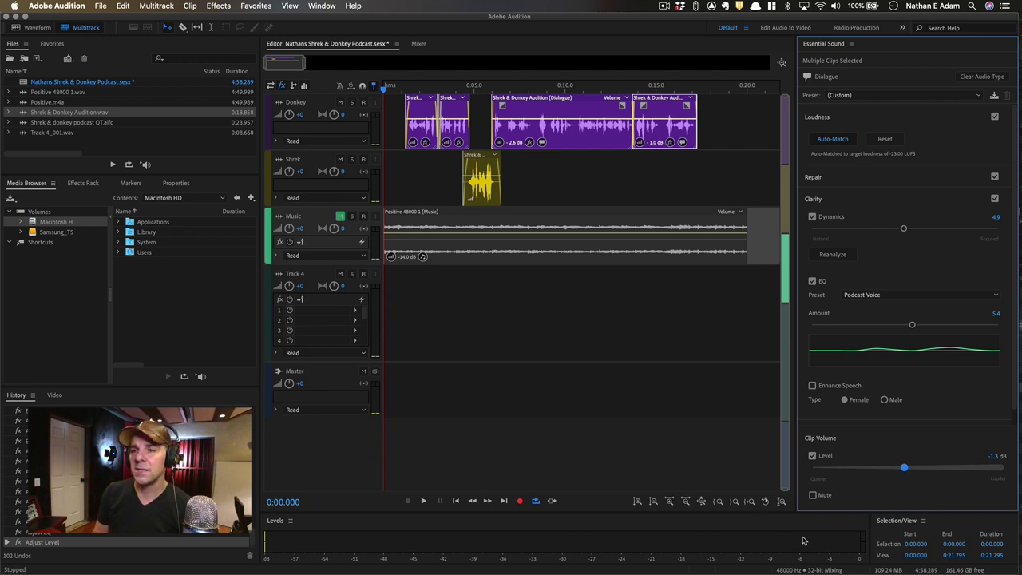
key(space)
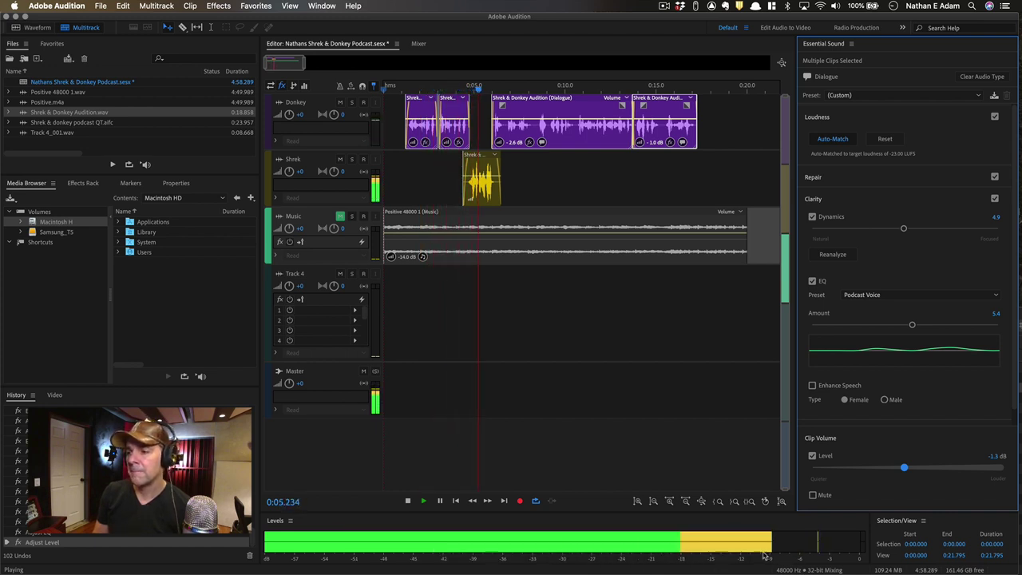
key(space)
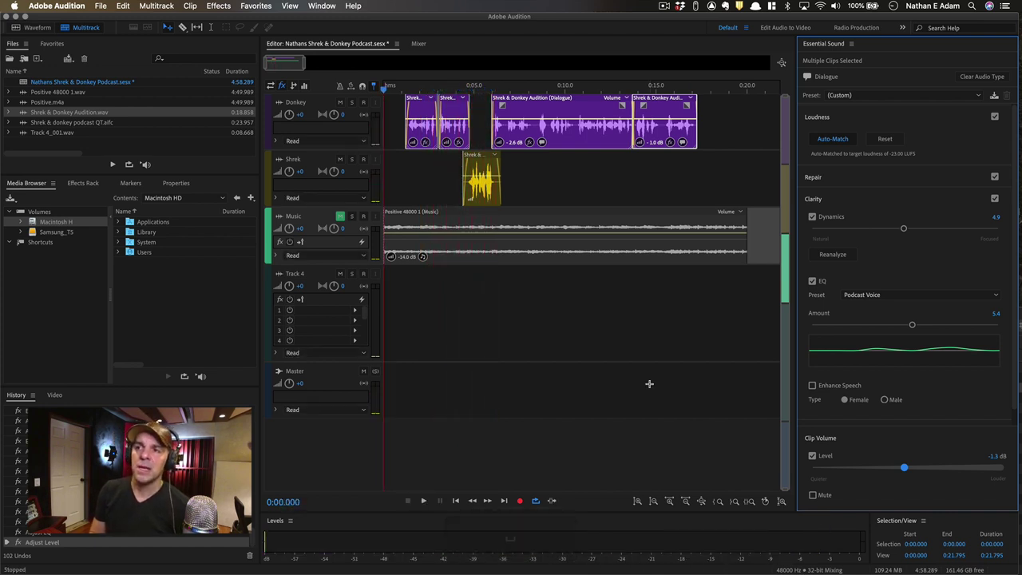
- Save the processing settings of the long Donkey dialogue clip as a preset named Donkey Voice Processing
click(463, 134)
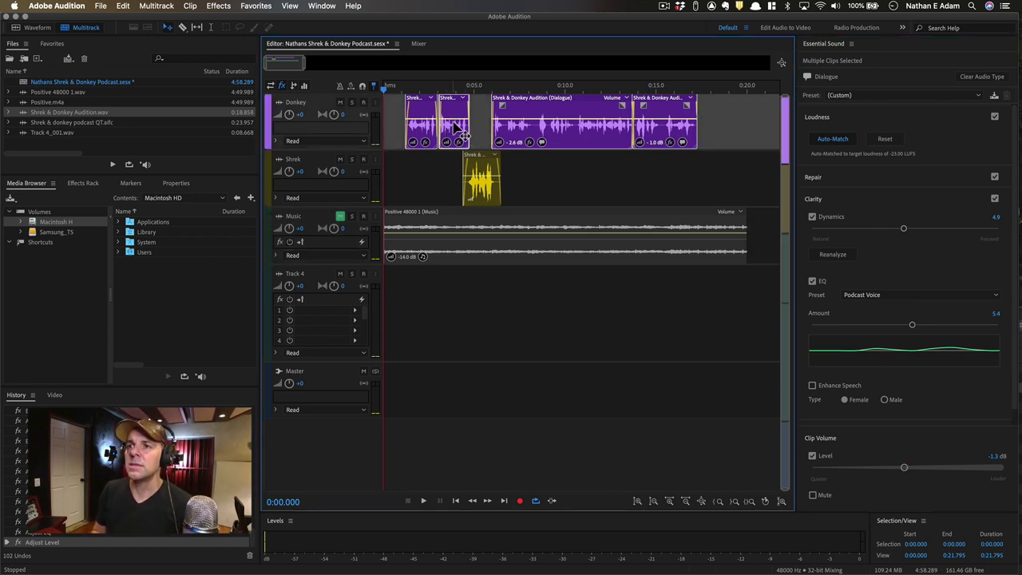
click(483, 190)
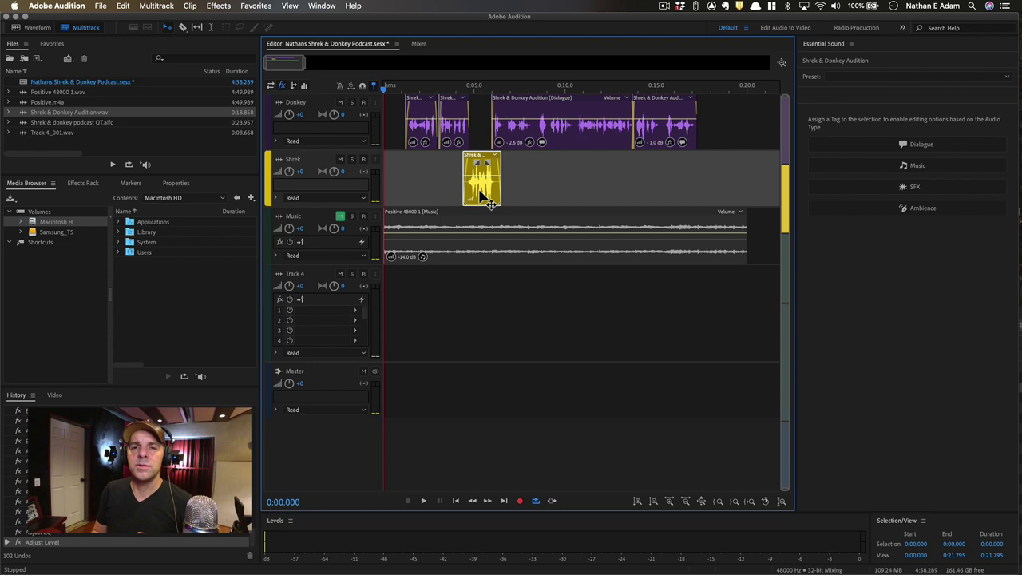
click(525, 135)
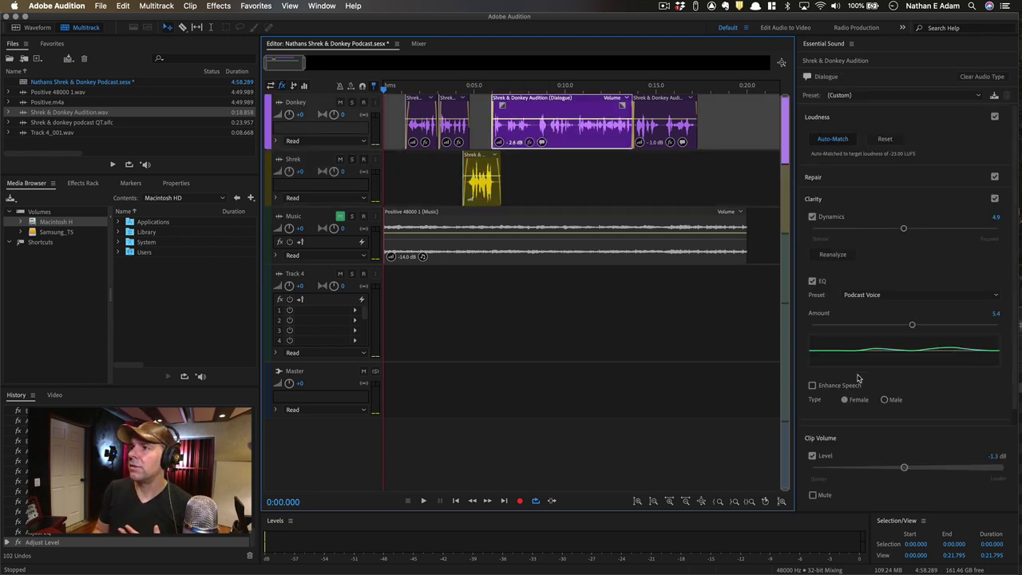
click(994, 96)
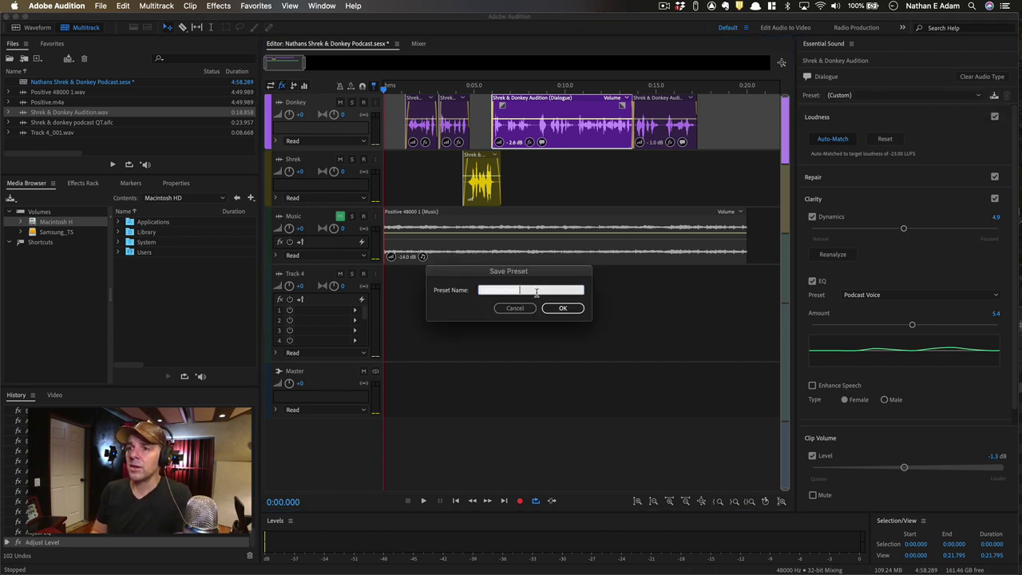
key(super+a)
text(Okay)
key(super+a)
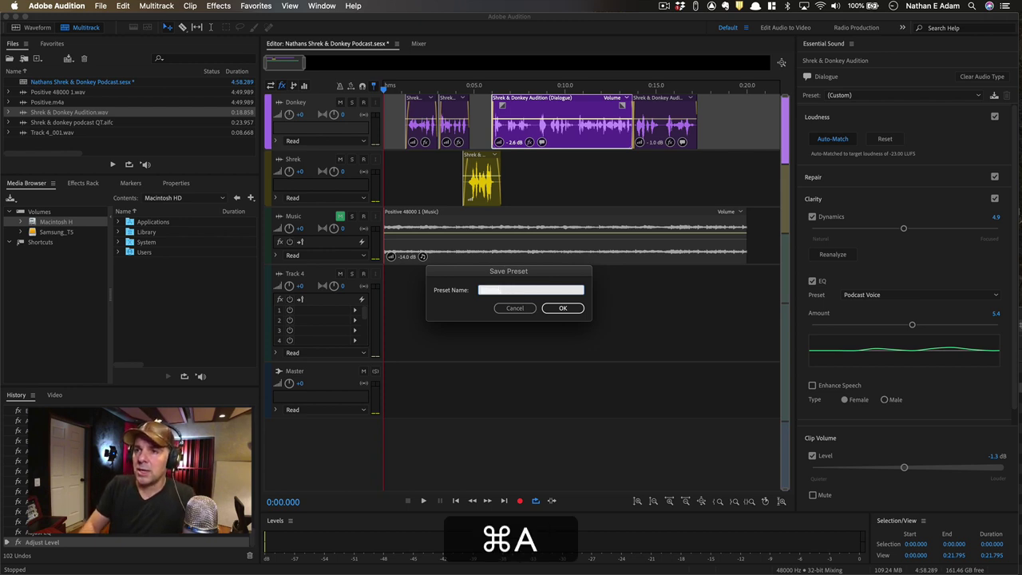
text(Donkey VOC)
key(BackSpace)
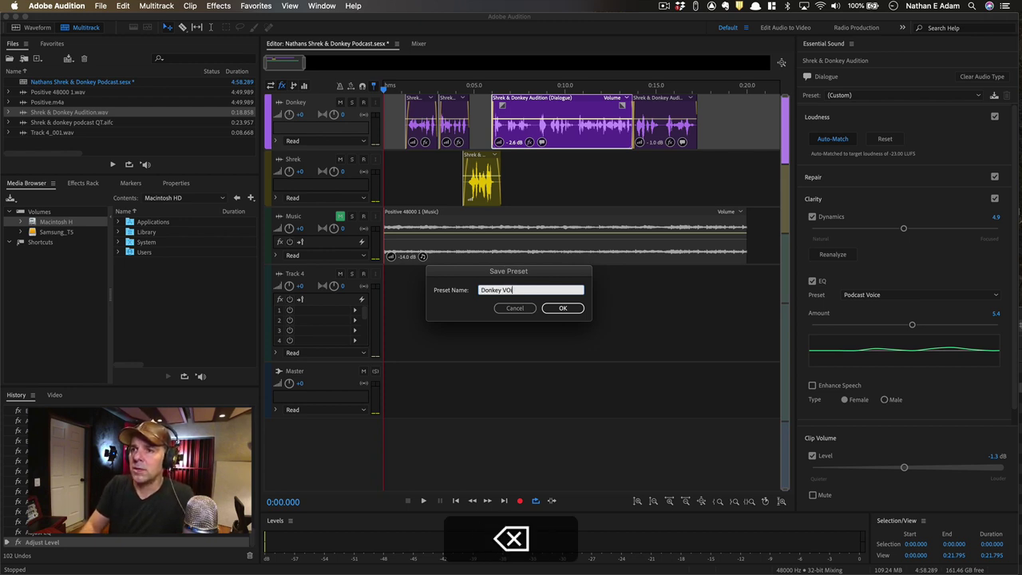
text(oice Processing)
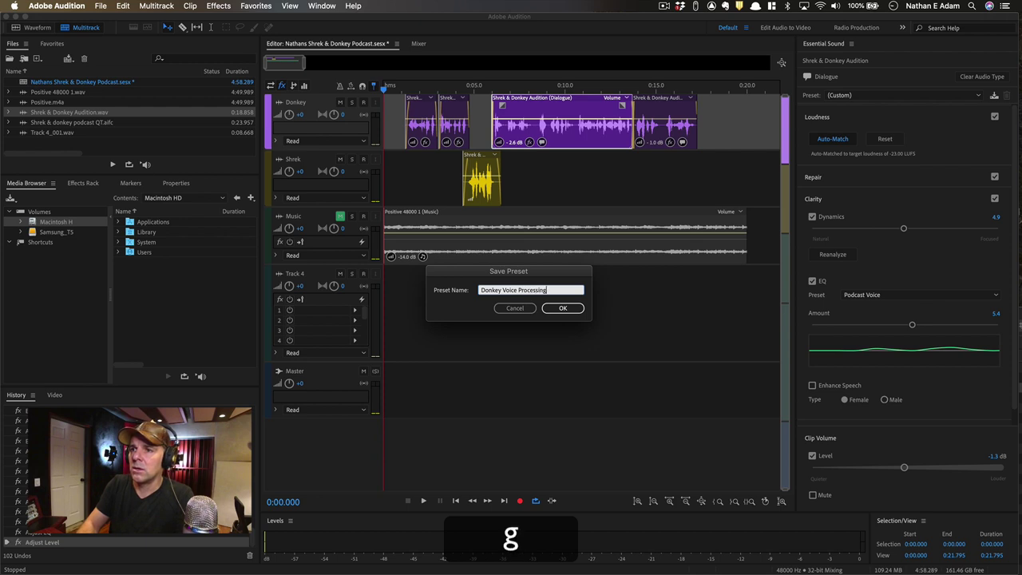
key(Return)
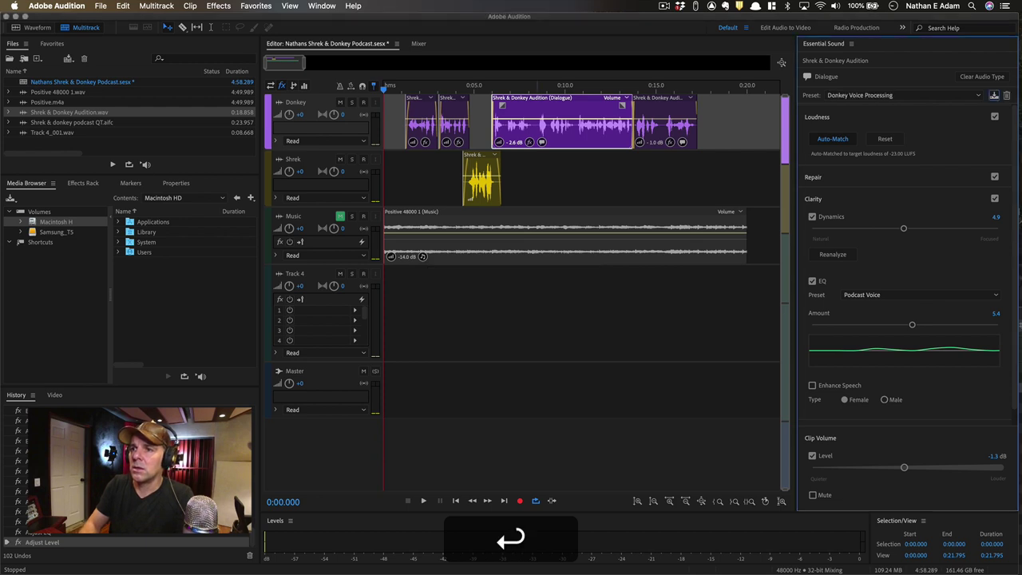
- Tag the Shrek clip as Dialogue and apply the Donkey Voice Processing preset to it
click(482, 176)
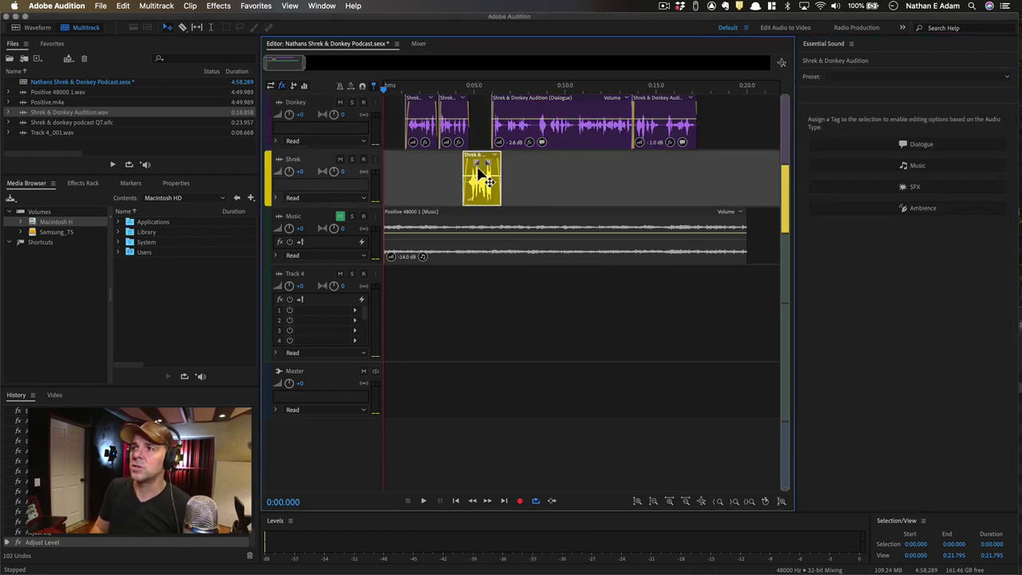
click(894, 149)
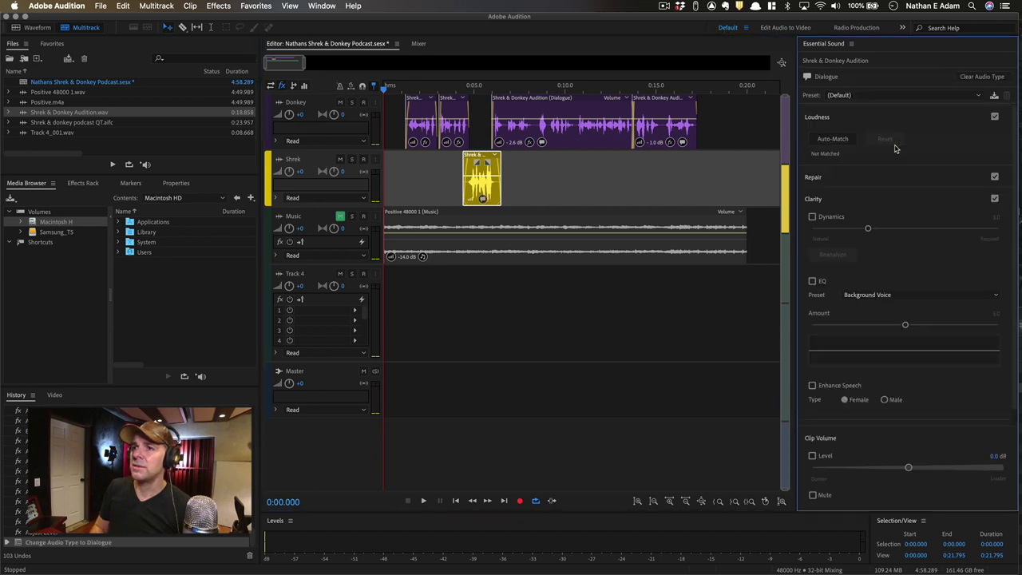
click(976, 96)
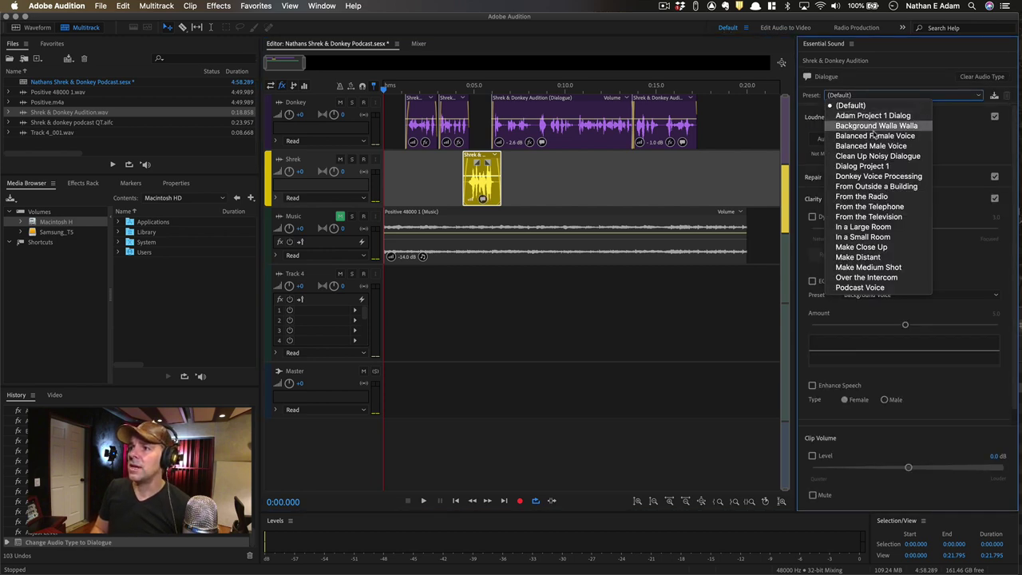
click(881, 177)
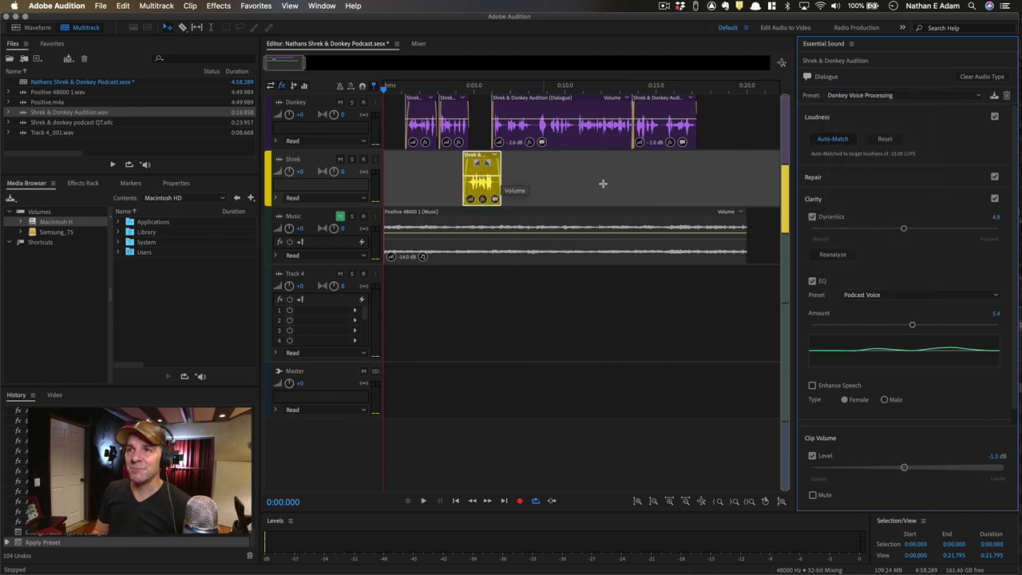
click(812, 216)
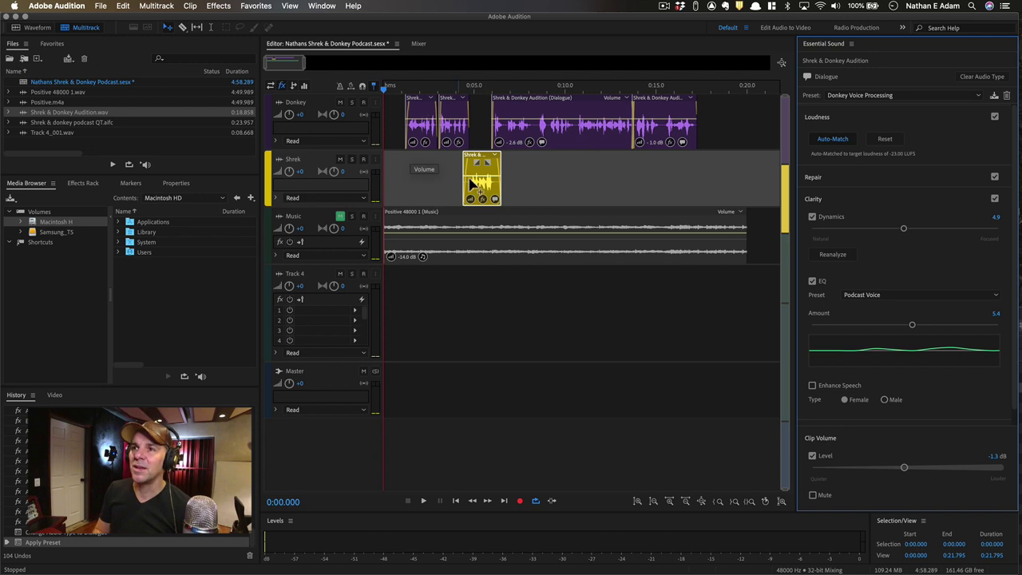
- Audition the processed Donkey and Shrek dialogue together from just before the first Donkey clip, with the music muted
click(401, 94)
click(403, 87)
key(space)
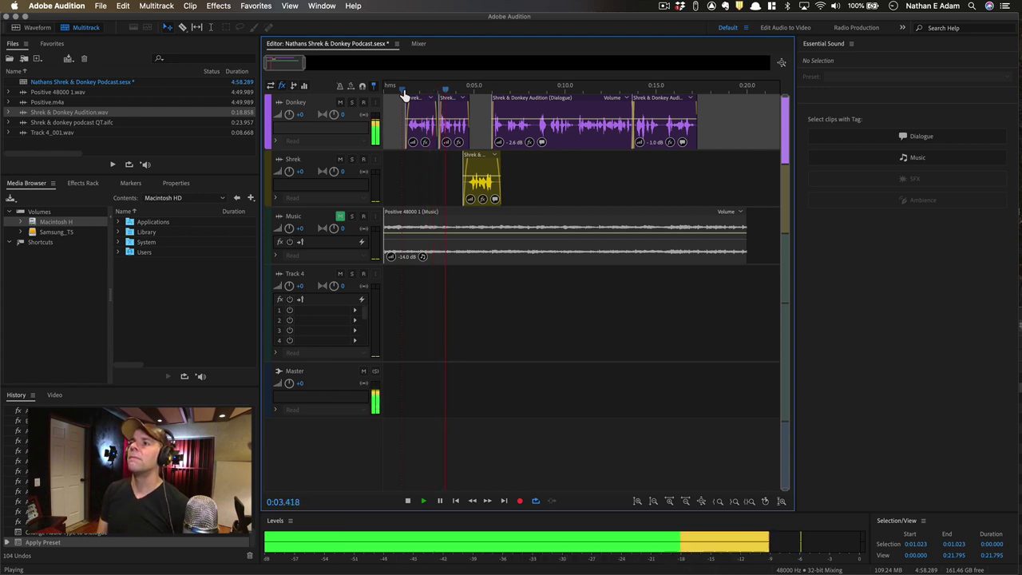
key(space)
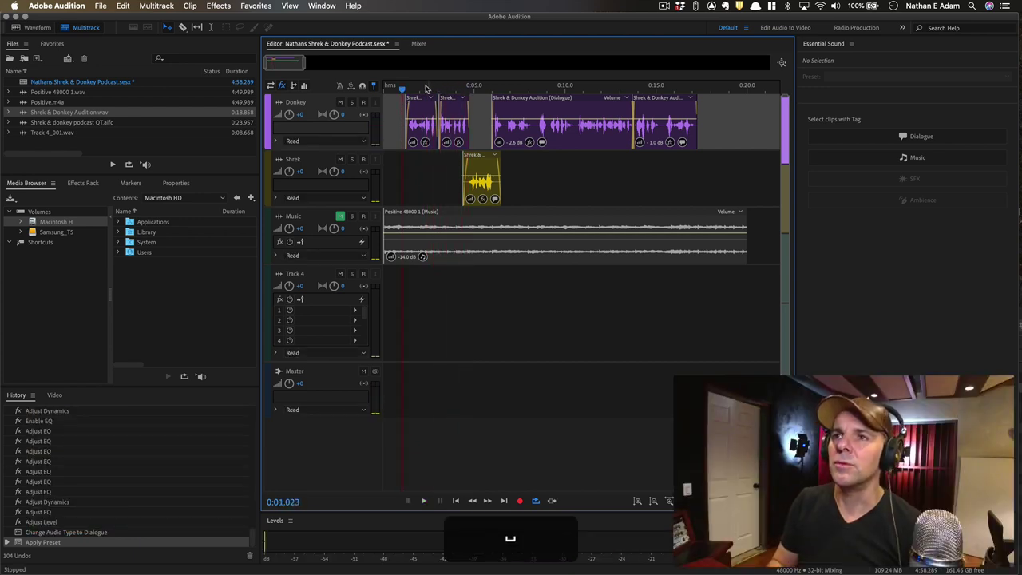
key(space)
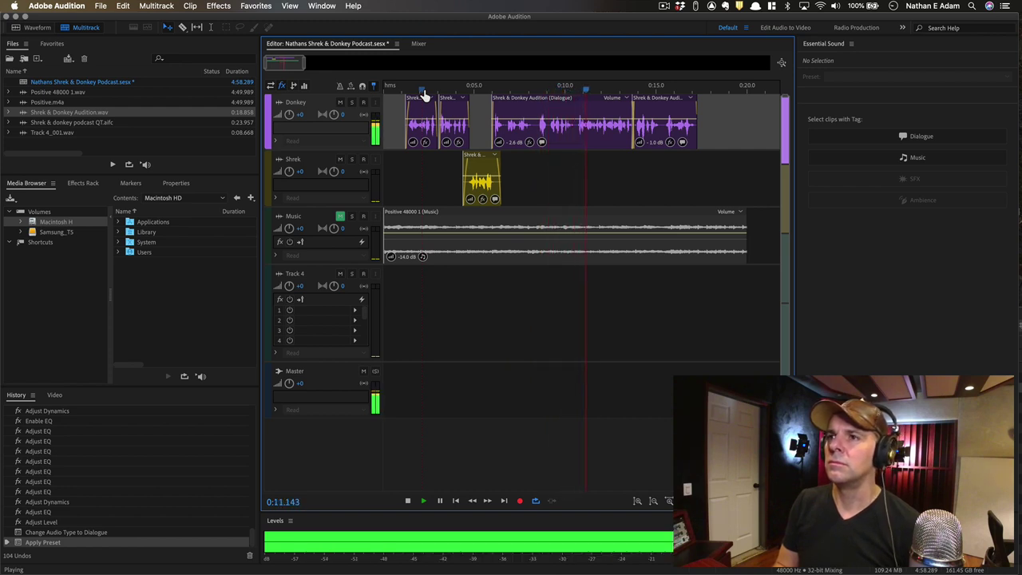
key(space)
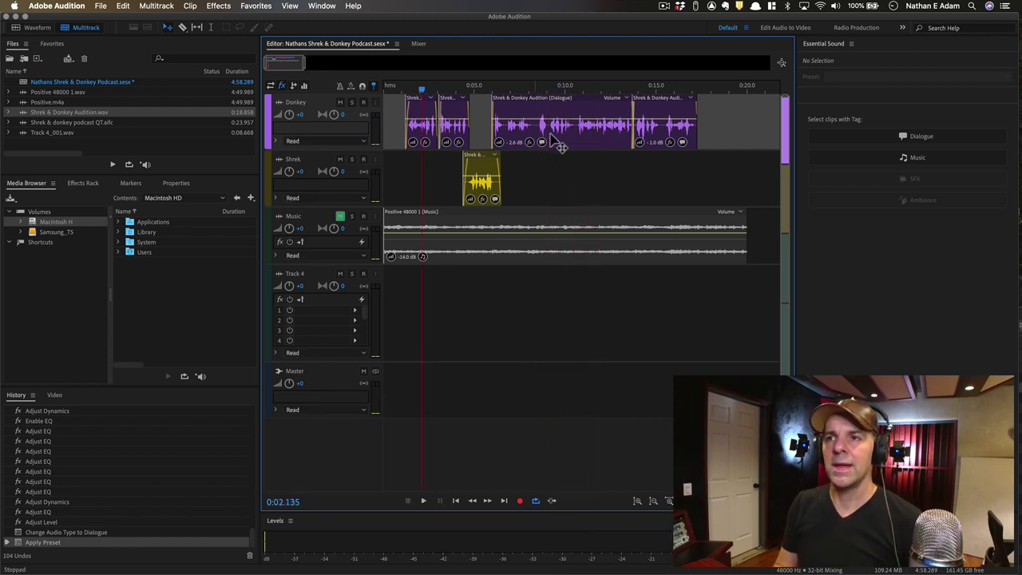
- Unmute the Music track and audition the full mix from the beginning of the session
click(342, 222)
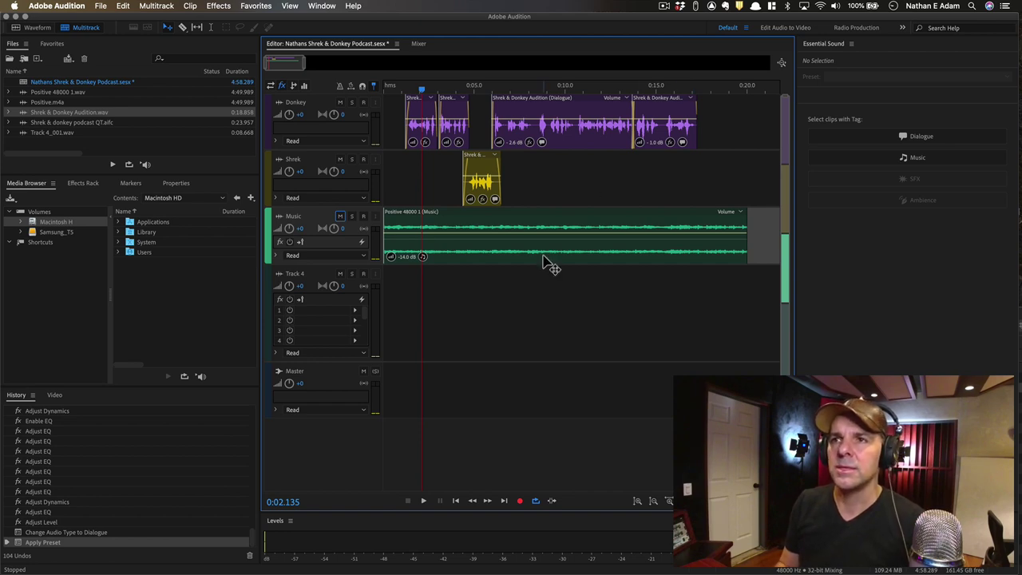
key(Up)
key(Left)
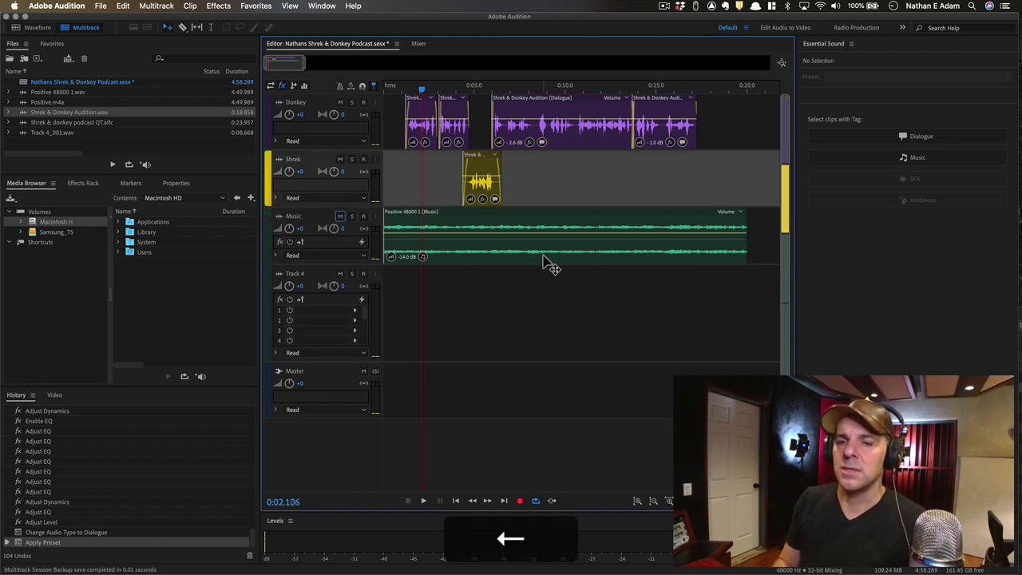
key(Home)
key(space)
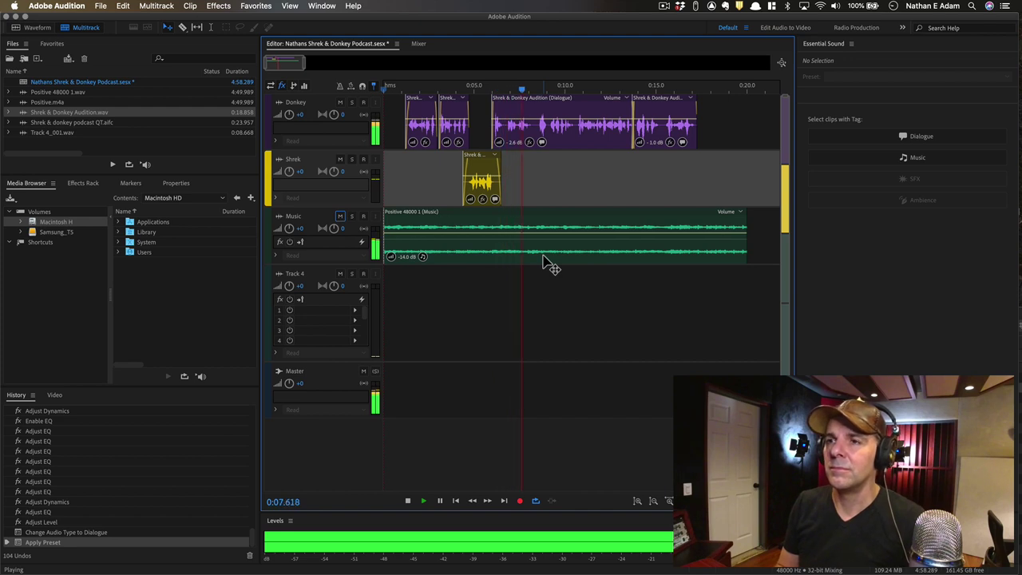
key(space)
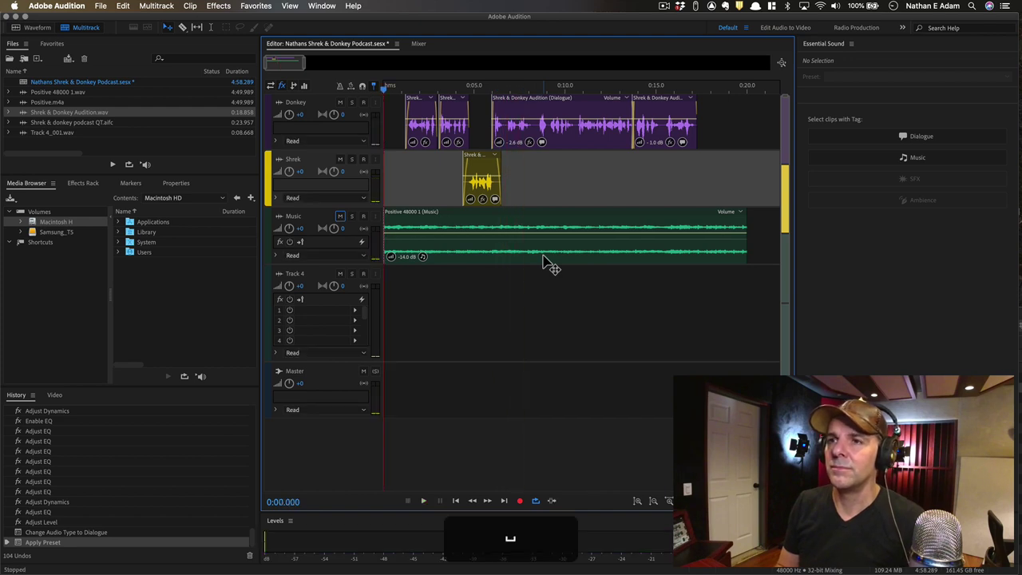
- Select the music clip, play through the dialogue and music mix once more, and save the session
click(440, 229)
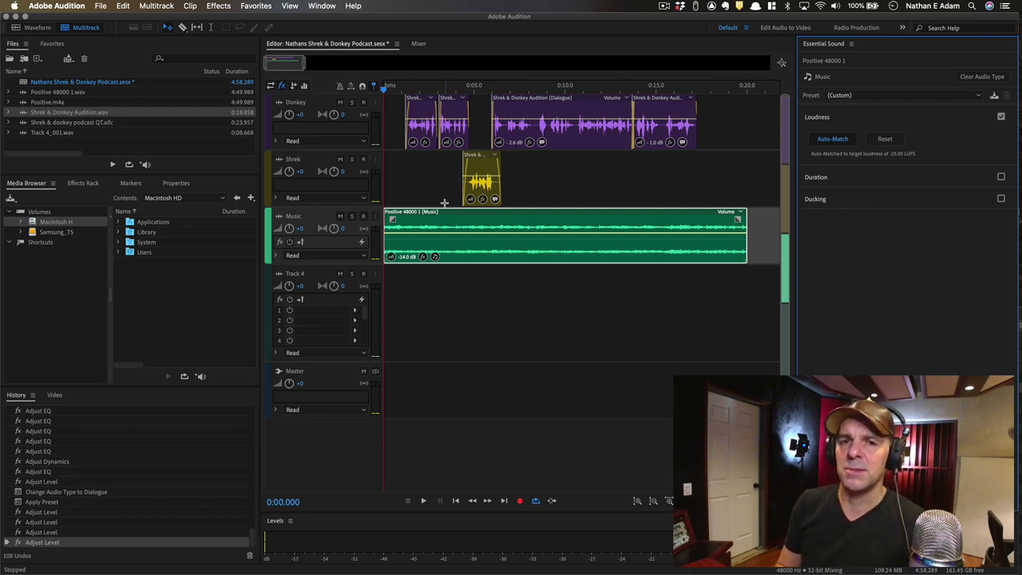
key(space)
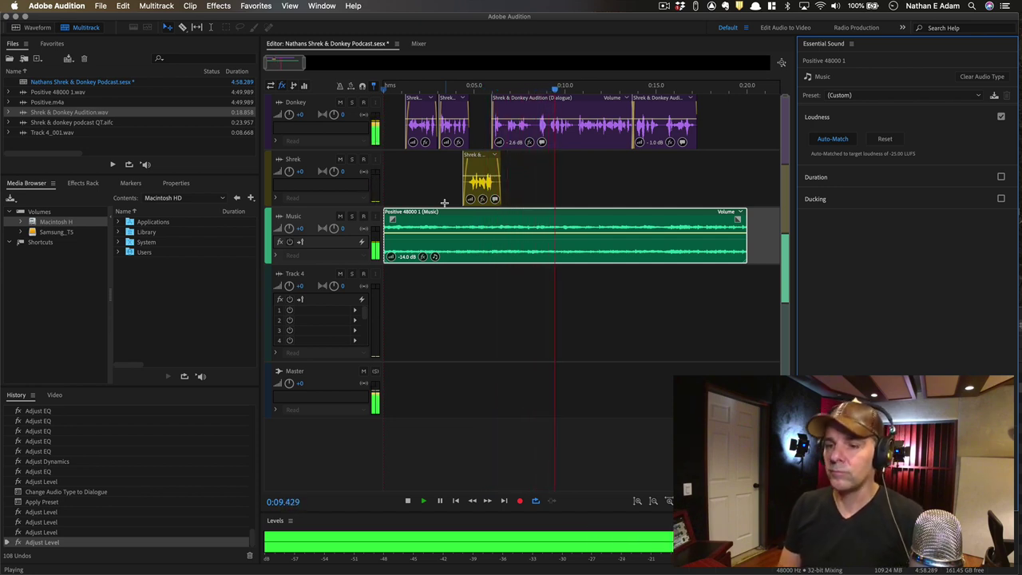
key(space)
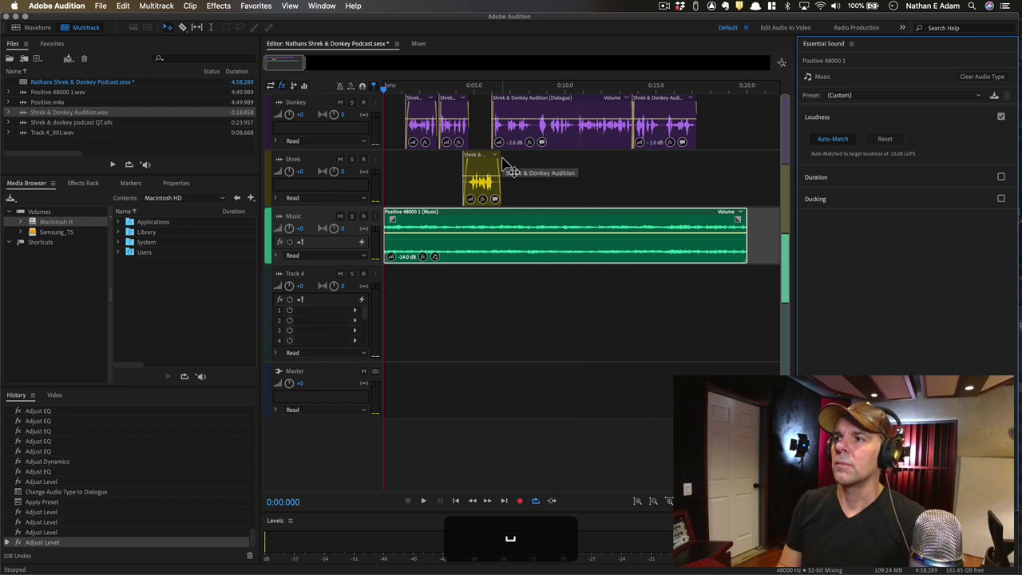
key(super+s)
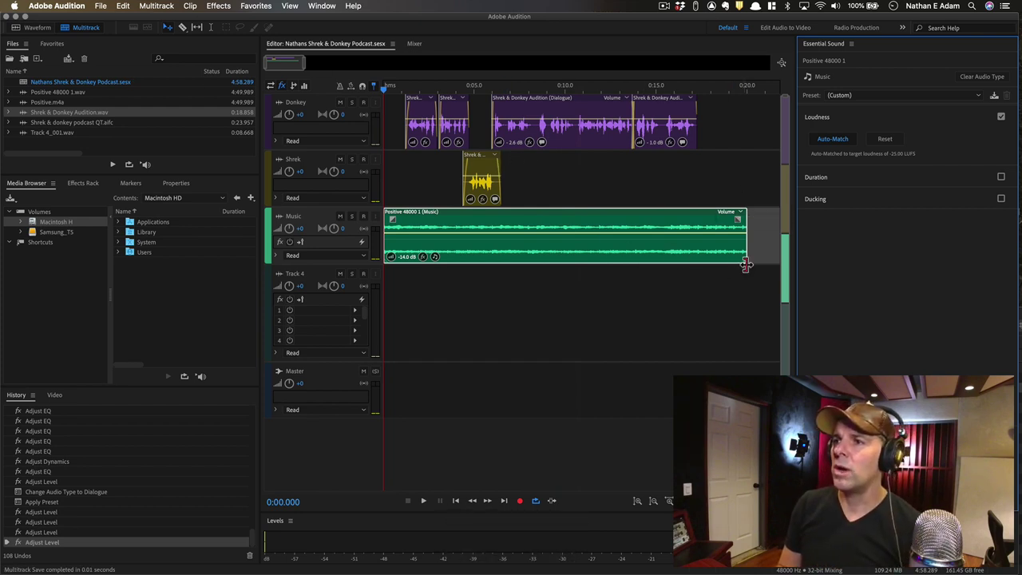
- Trim the music clip's end to about 19 seconds, add symmetric fades at both ends, and audition the mix
mouse_move(746, 264)
mouse_down()
mouse_move(705, 260)
mouse_move(726, 258)
mouse_up()
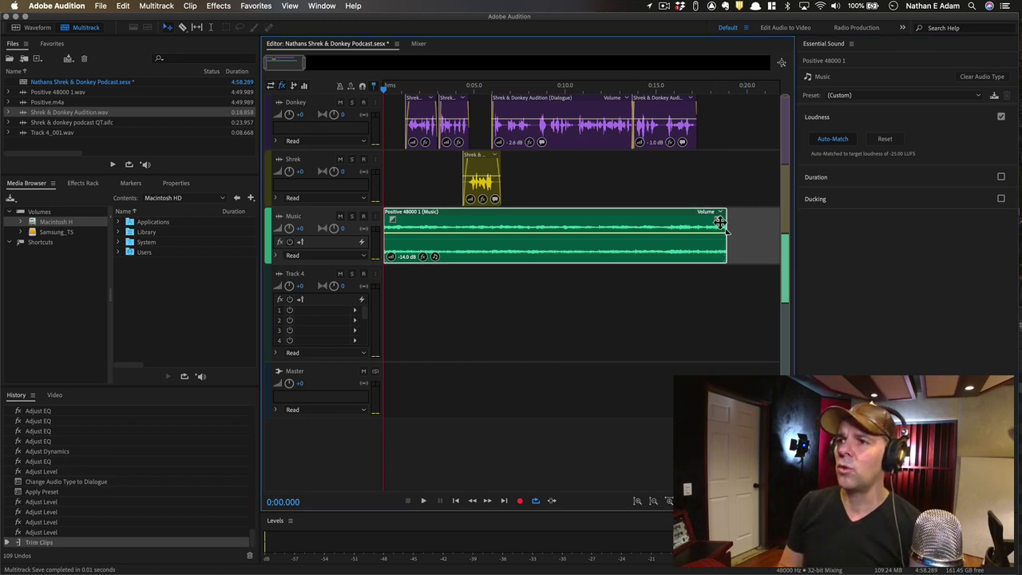
drag(720, 222, 680, 219)
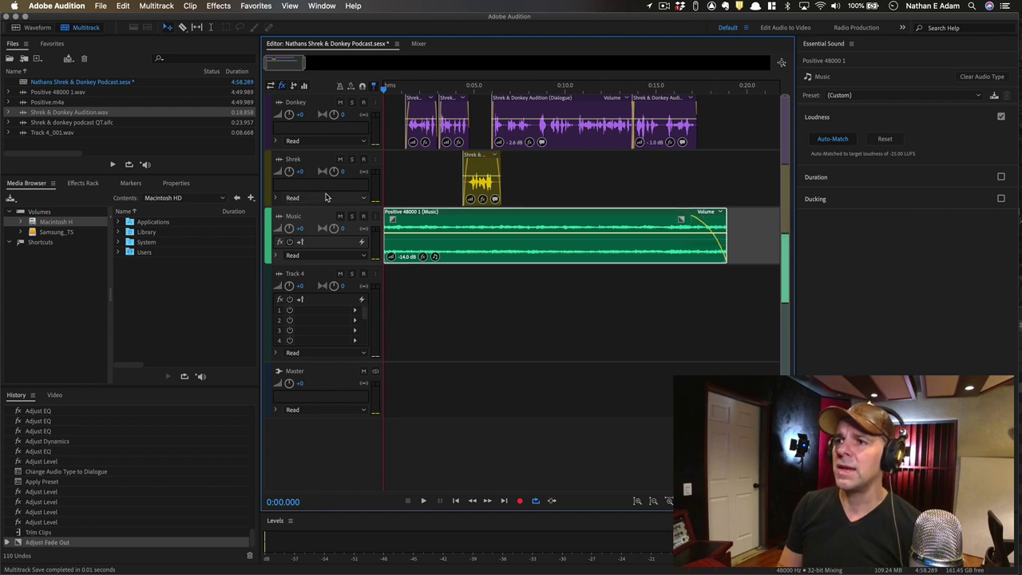
drag(393, 219, 406, 223)
key(alt)
drag(406, 222, 411, 220)
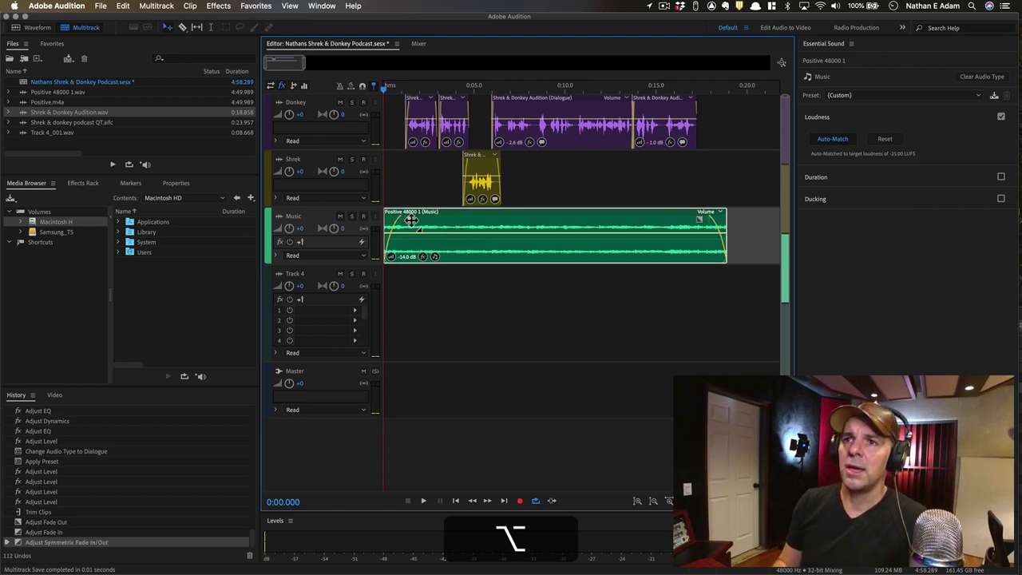
key(space)
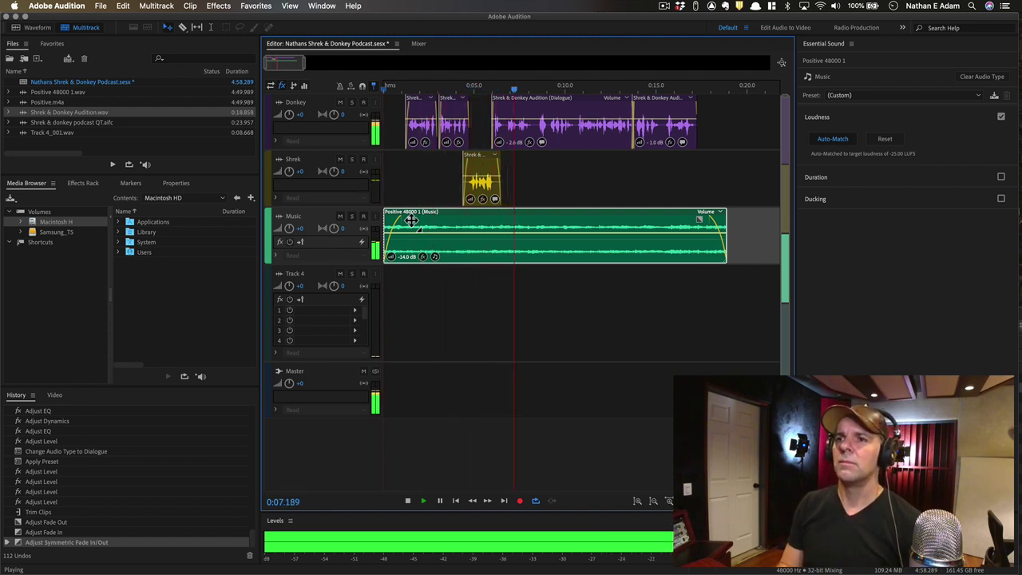
key(space)
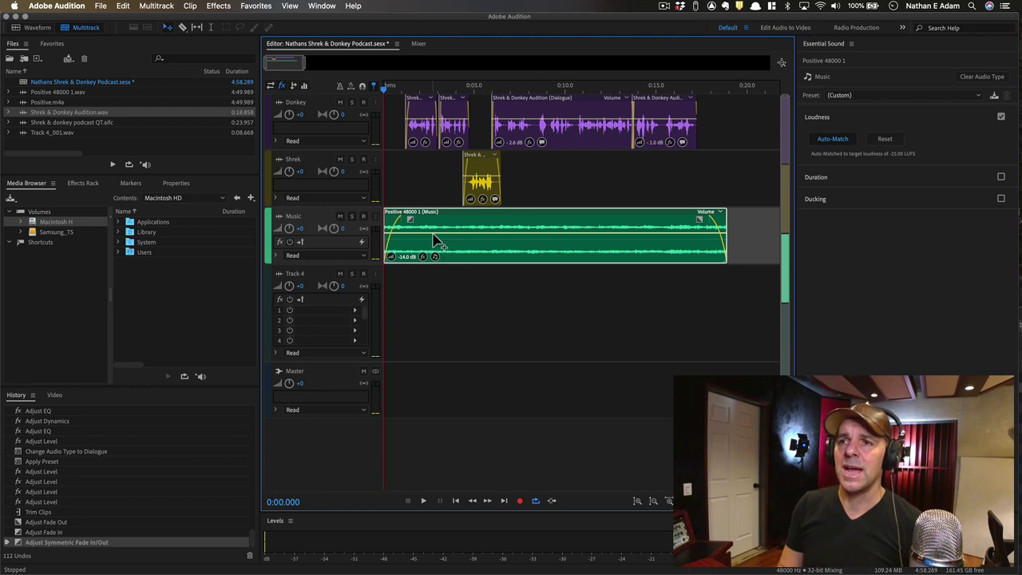
- Lower the music clip's volume envelope in several passes, audition it briefly, and settle it slightly below its original level
drag(433, 235, 434, 245)
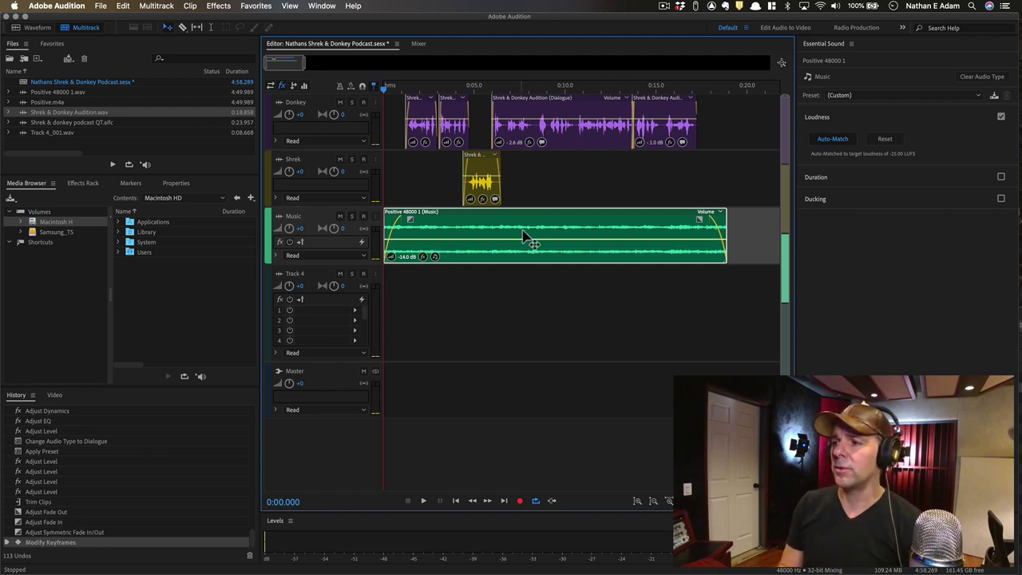
drag(529, 238, 530, 260)
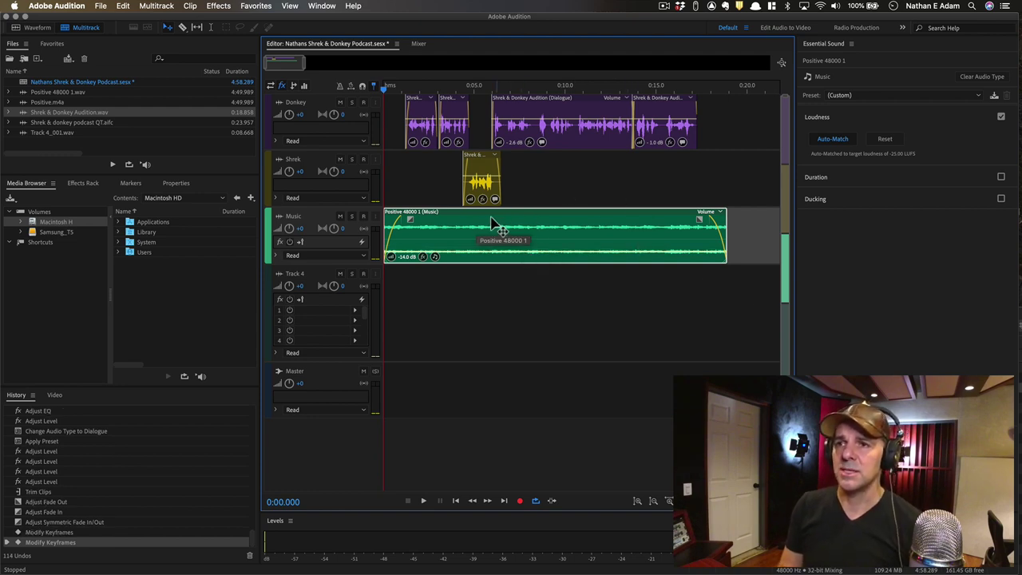
drag(497, 257, 497, 251)
key(space)
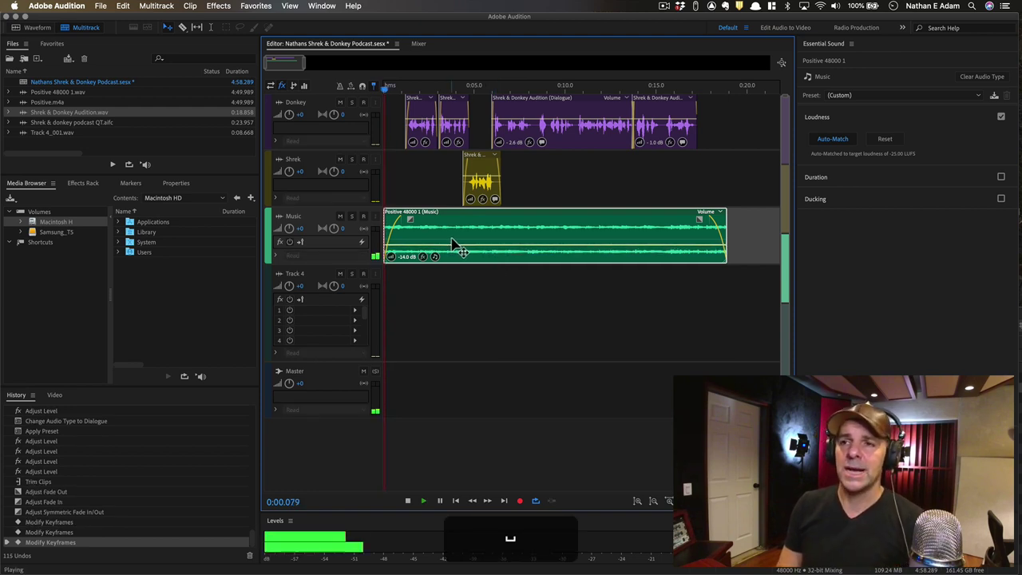
key(space)
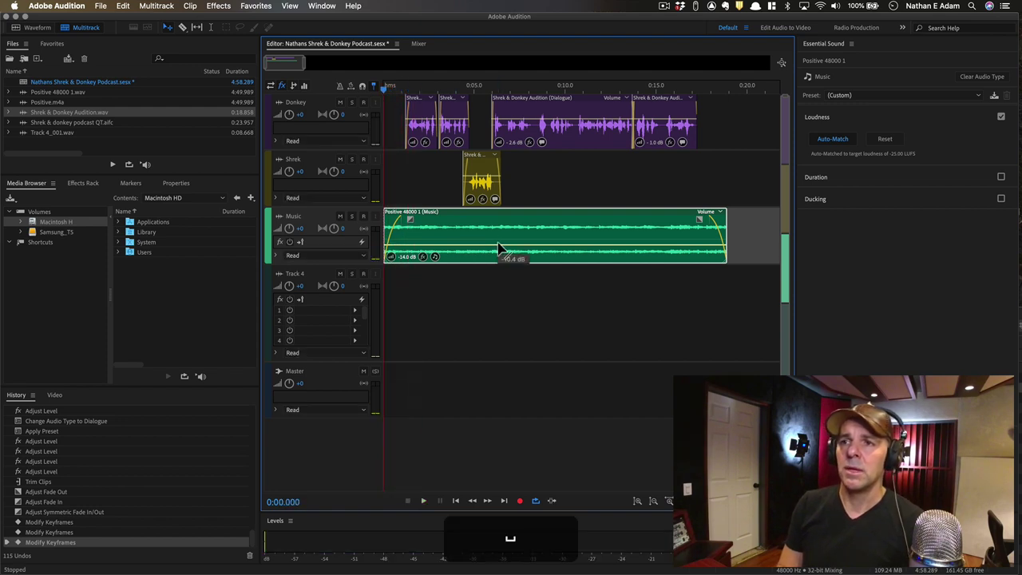
drag(500, 244, 497, 238)
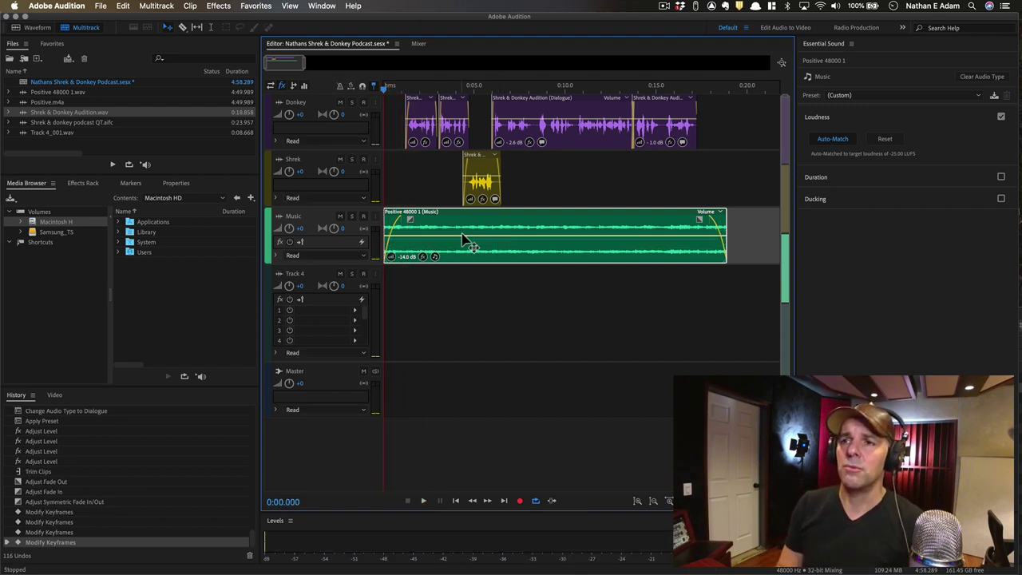
- Add four volume keyframes to the music clip between about 6.5 and 11.5 seconds, raise the middle two, and audition briefly
click(504, 241)
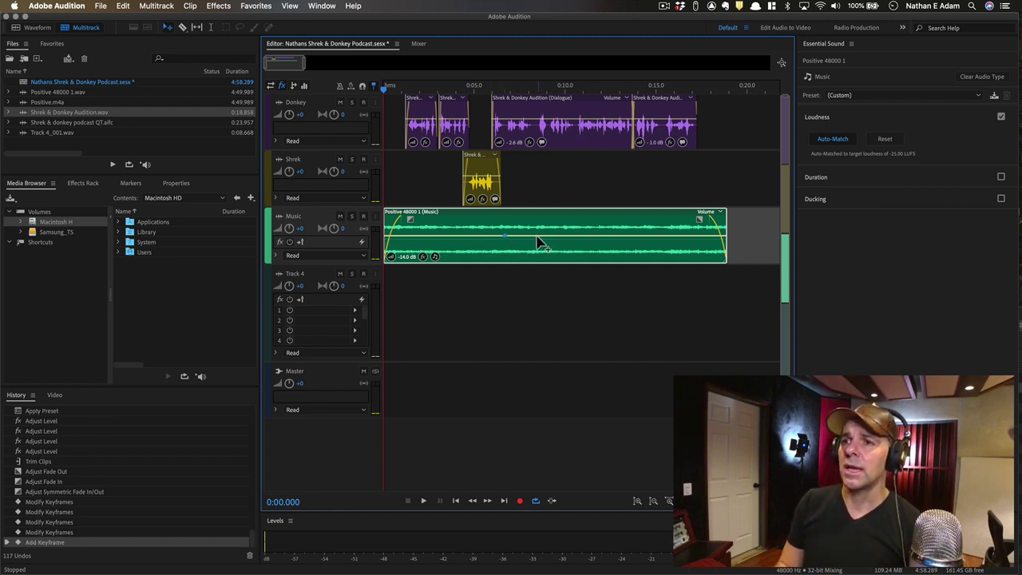
click(536, 236)
click(567, 236)
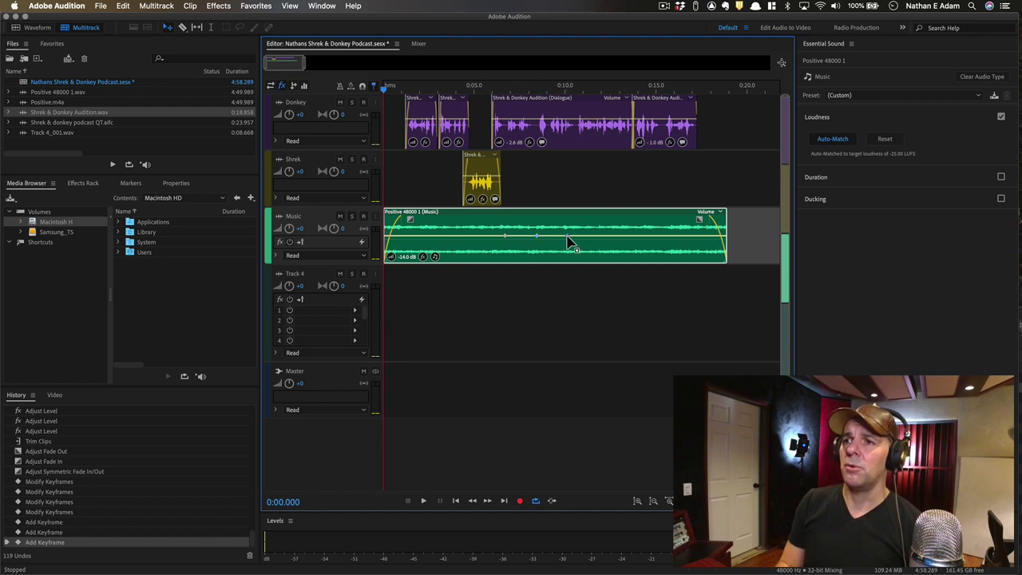
click(594, 237)
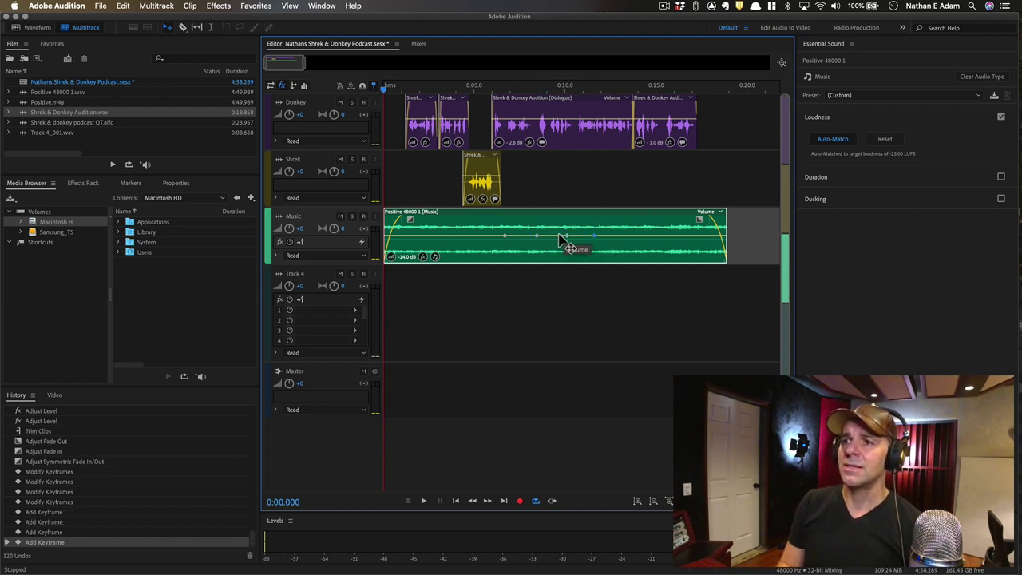
drag(537, 235, 568, 228)
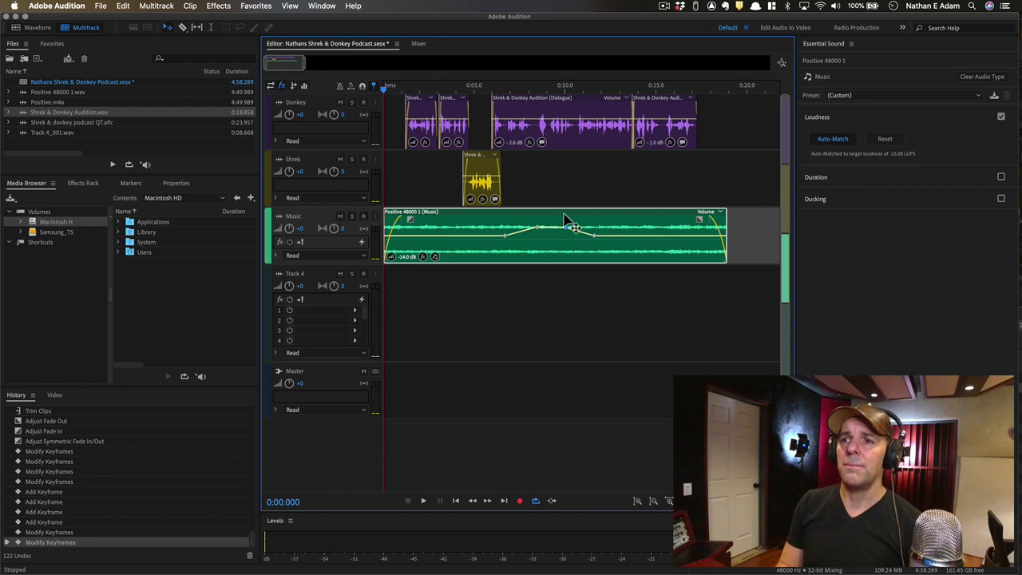
key(space)
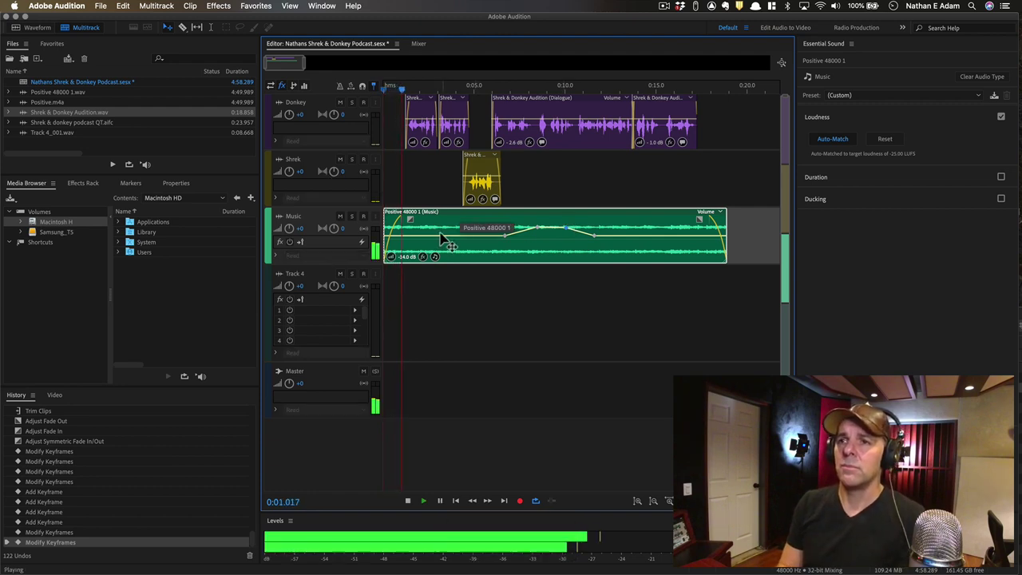
key(space)
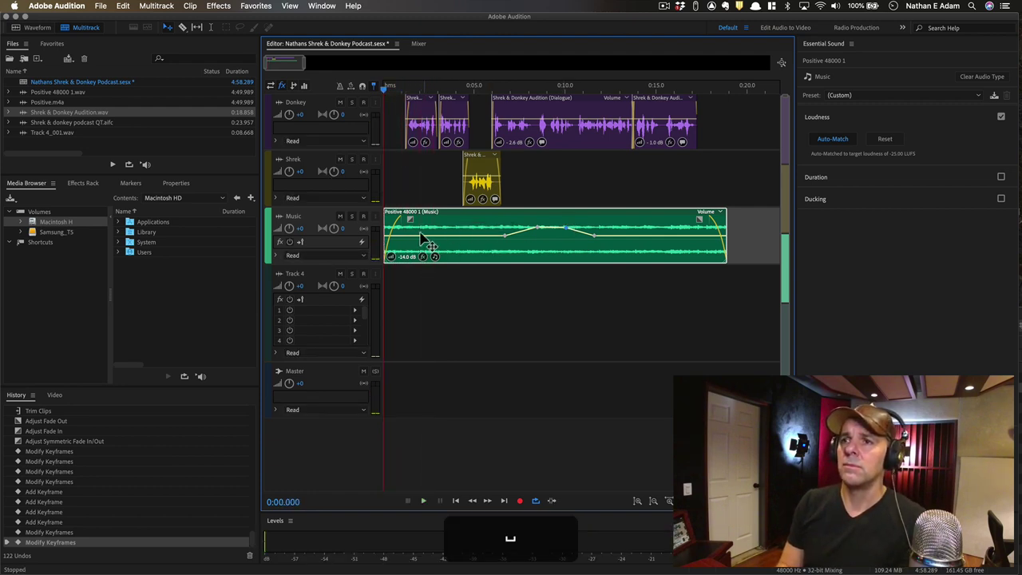
- Add three volume keyframes to the music clip around 2 seconds, raise the middle one into a peak, and audition the start
click(414, 235)
double_click(430, 229)
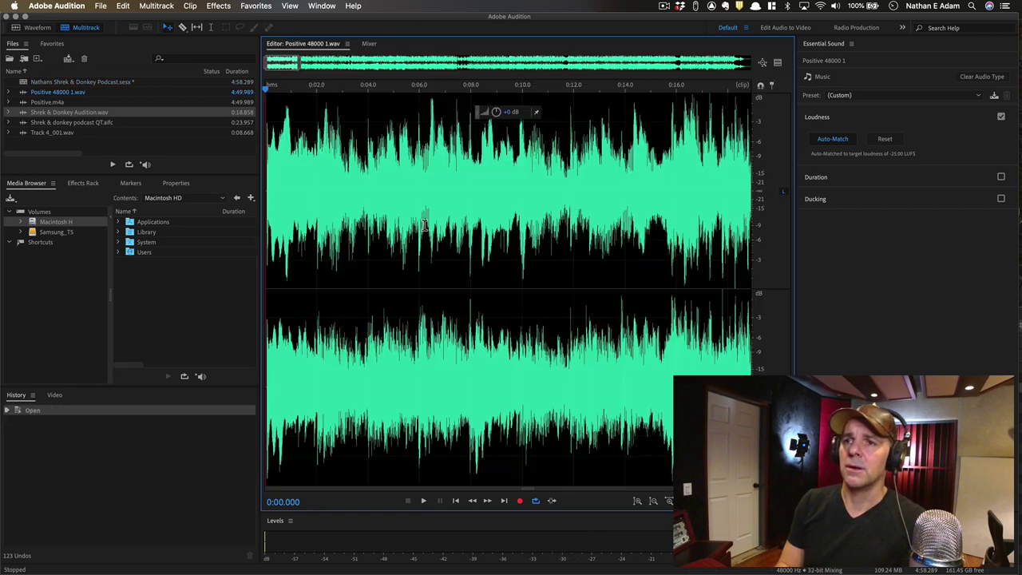
click(86, 27)
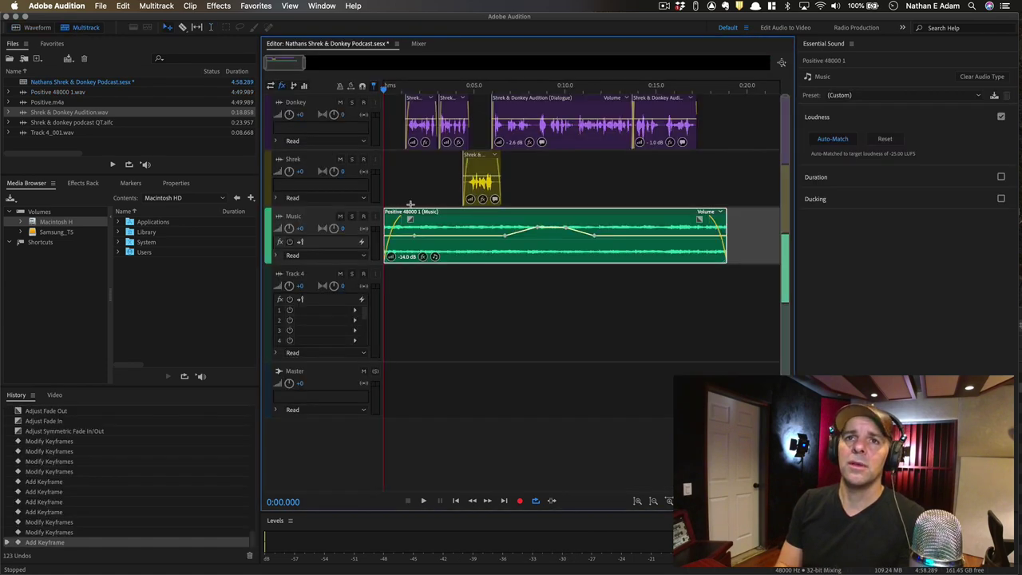
click(426, 237)
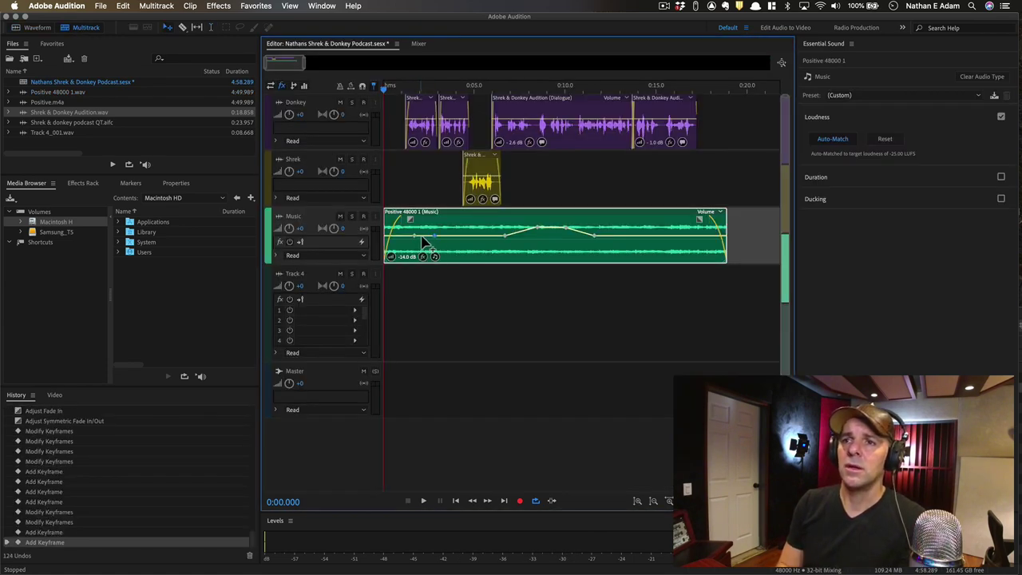
click(423, 238)
drag(425, 238, 426, 228)
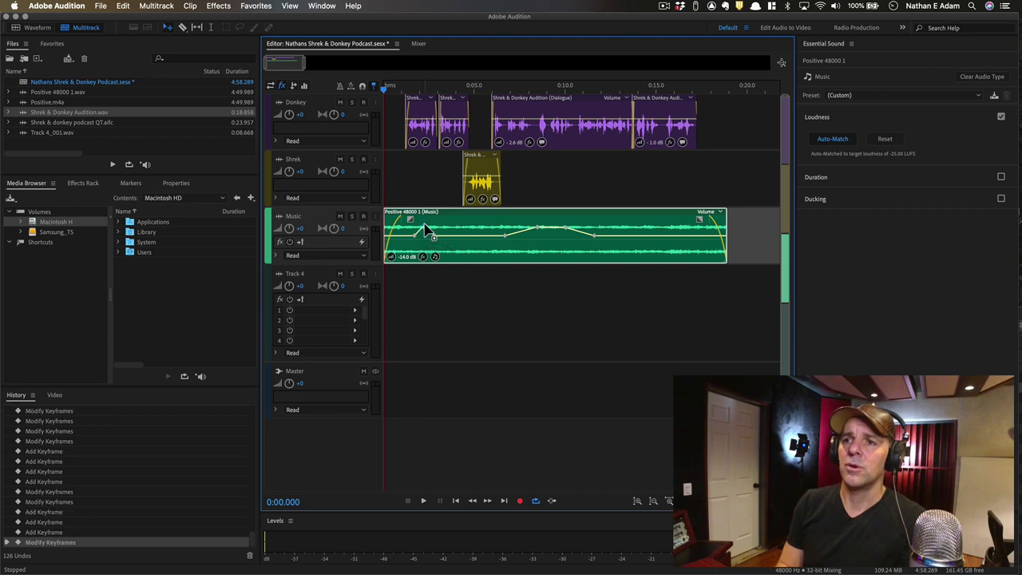
key(space)
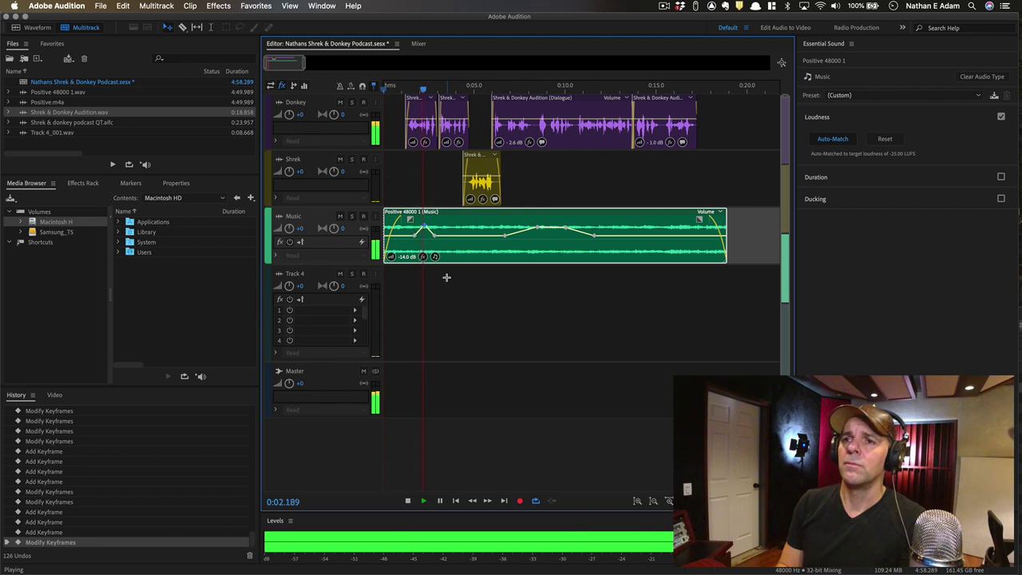
key(space)
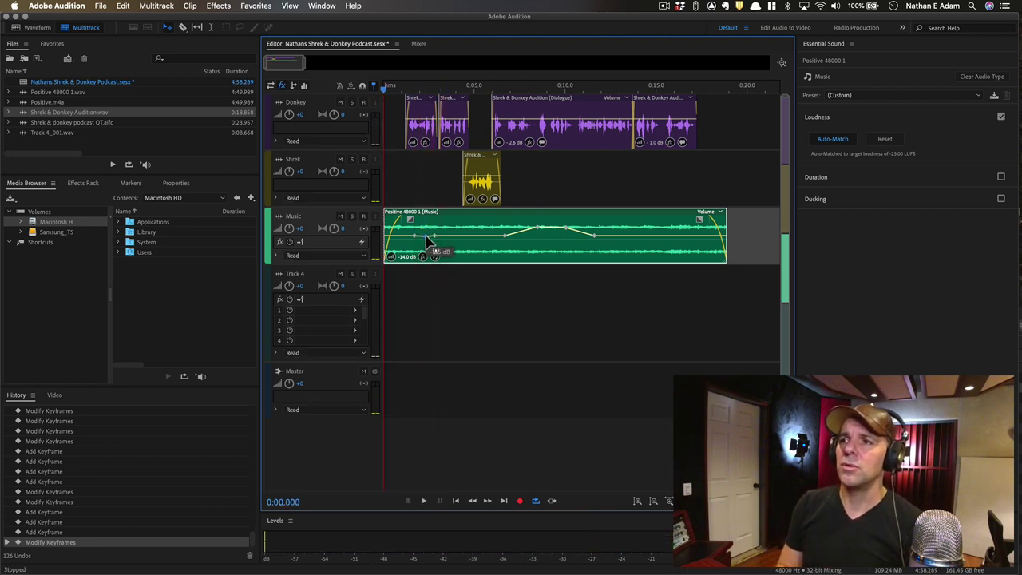
- Rearrange the music clip's volume keyframes into a dip beneath the dialogue from about 2 to 17 seconds, and audition the start
click(427, 240)
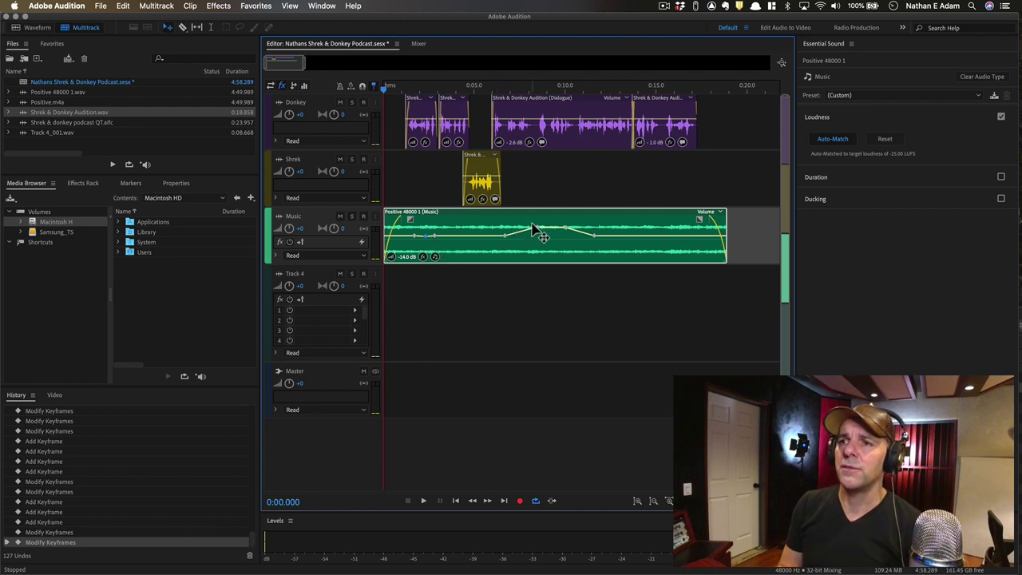
drag(537, 229, 571, 253)
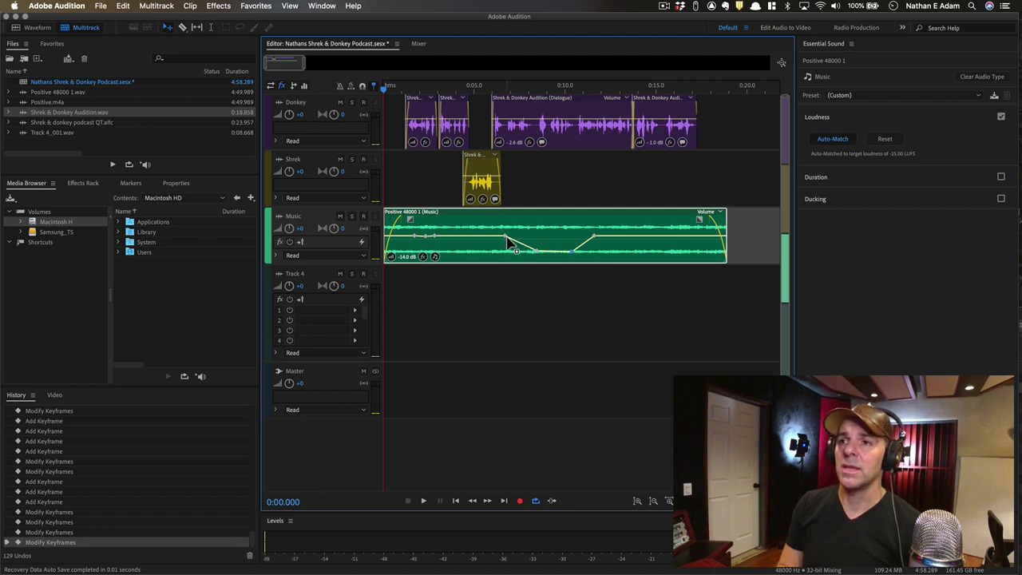
drag(506, 238, 695, 251)
click(693, 244)
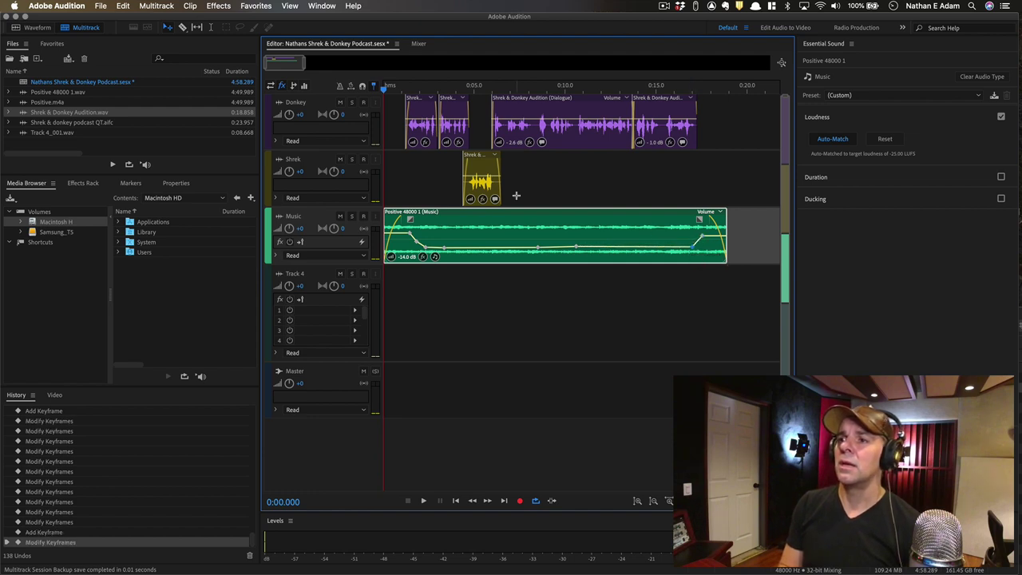
key(space)
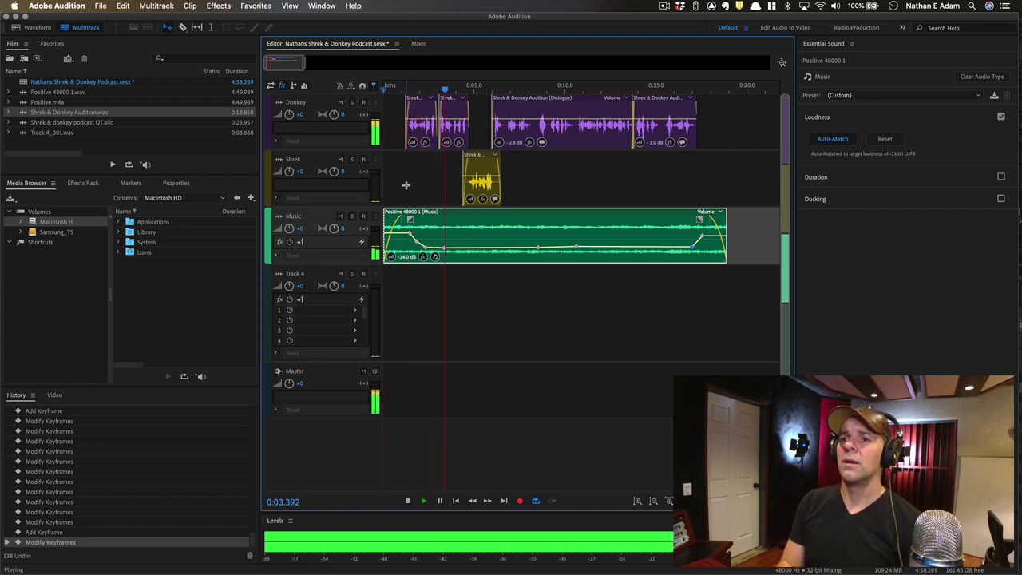
key(space)
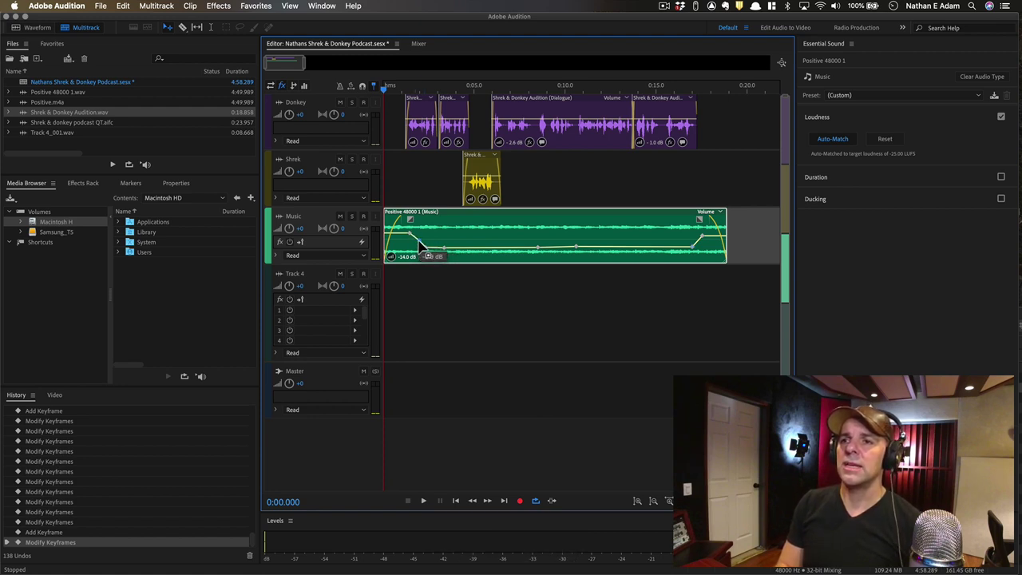
- Delete the surplus keyframes inside the music's volume dip and level the remaining stretch at a slightly reduced volume
drag(422, 245, 424, 246)
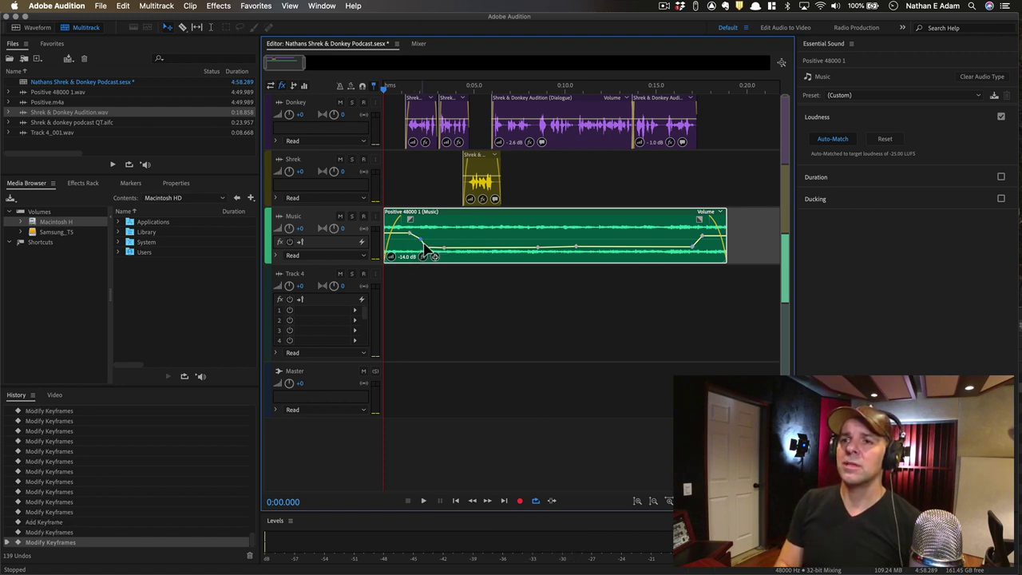
right_click(427, 253)
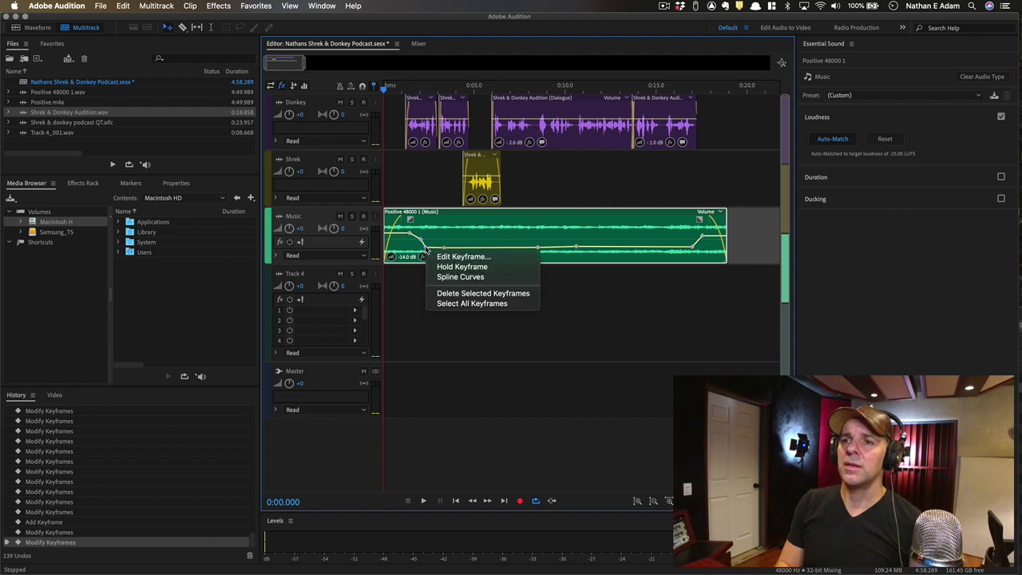
click(451, 293)
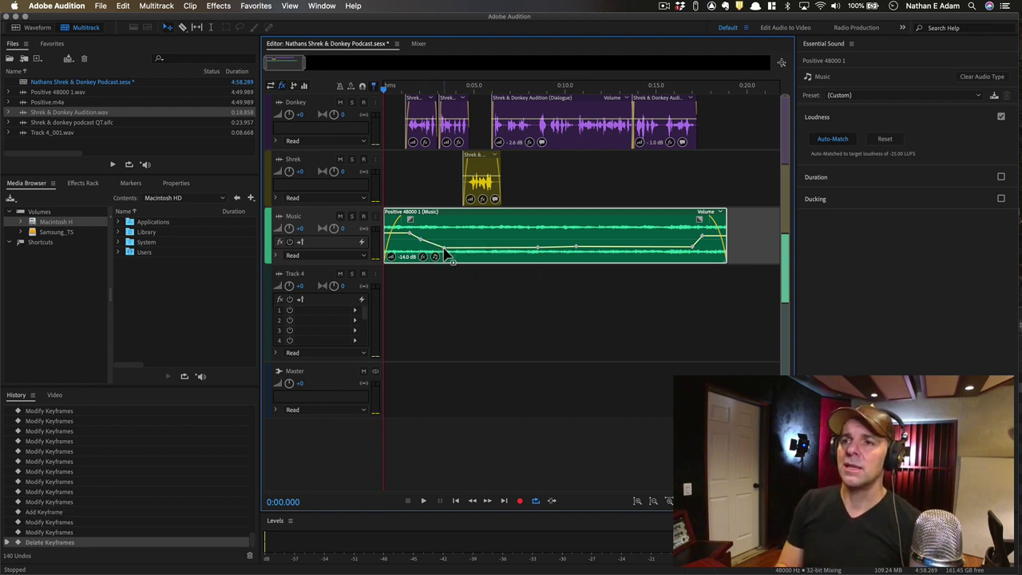
right_click(447, 253)
click(471, 293)
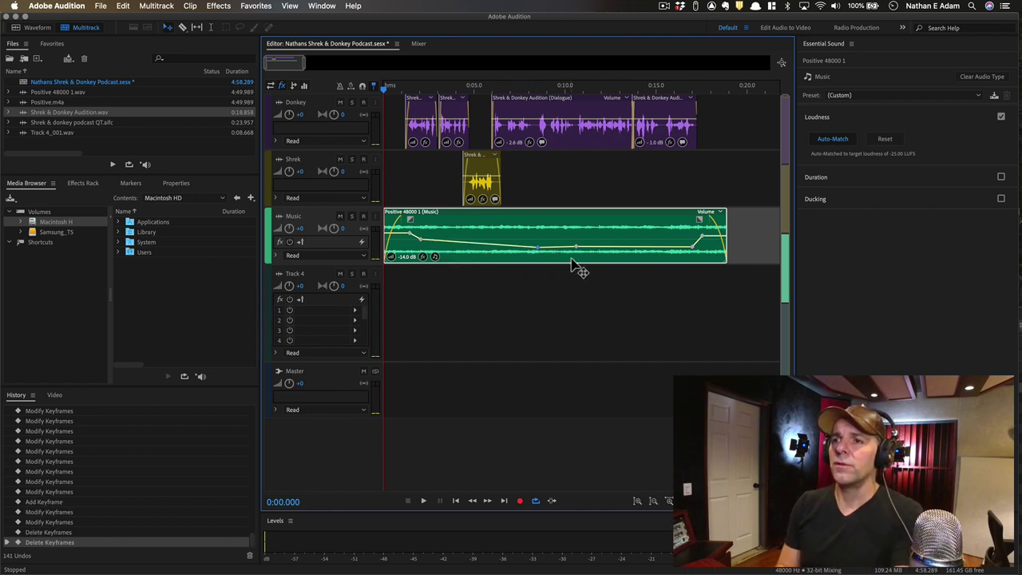
key(BackSpace)
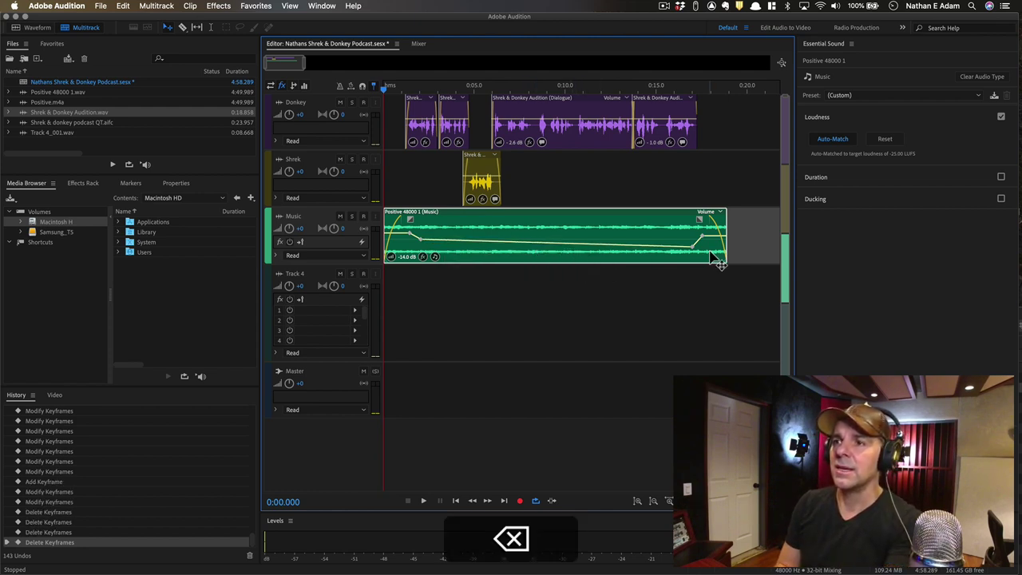
click(693, 247)
key(BackSpace)
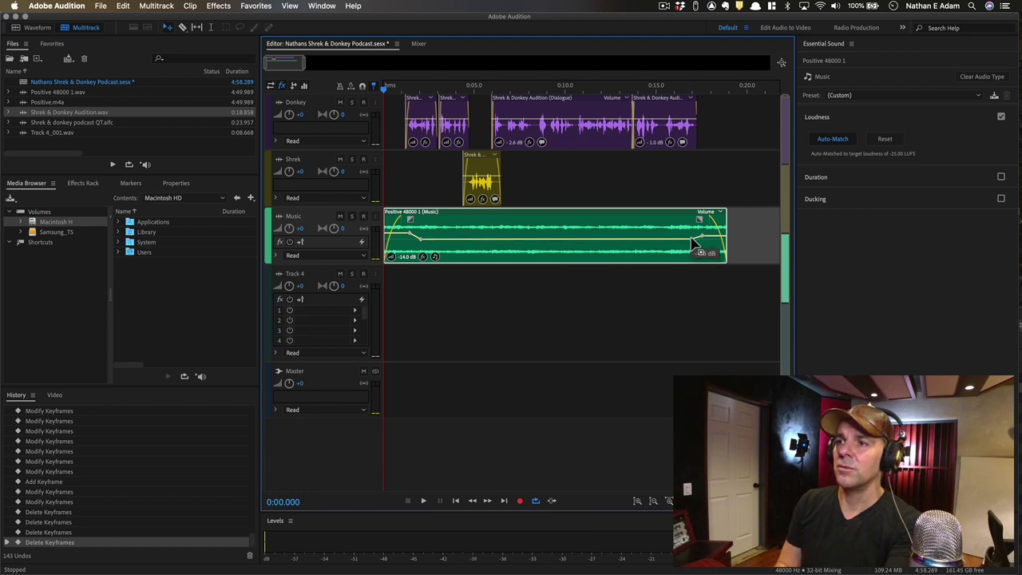
drag(691, 242, 696, 239)
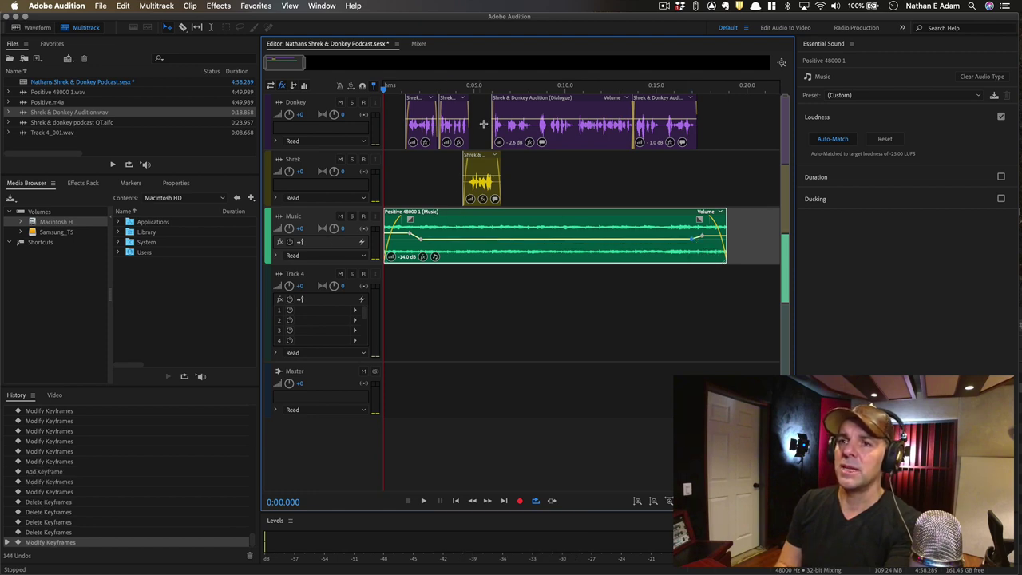
- Play the first few seconds of the mix from the beginning and save the session
key(space)
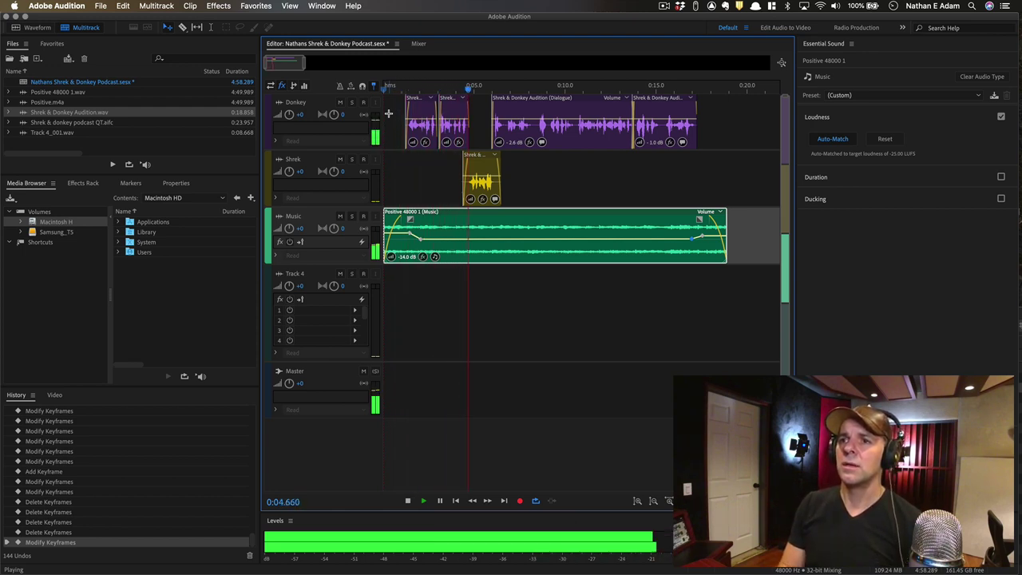
key(space)
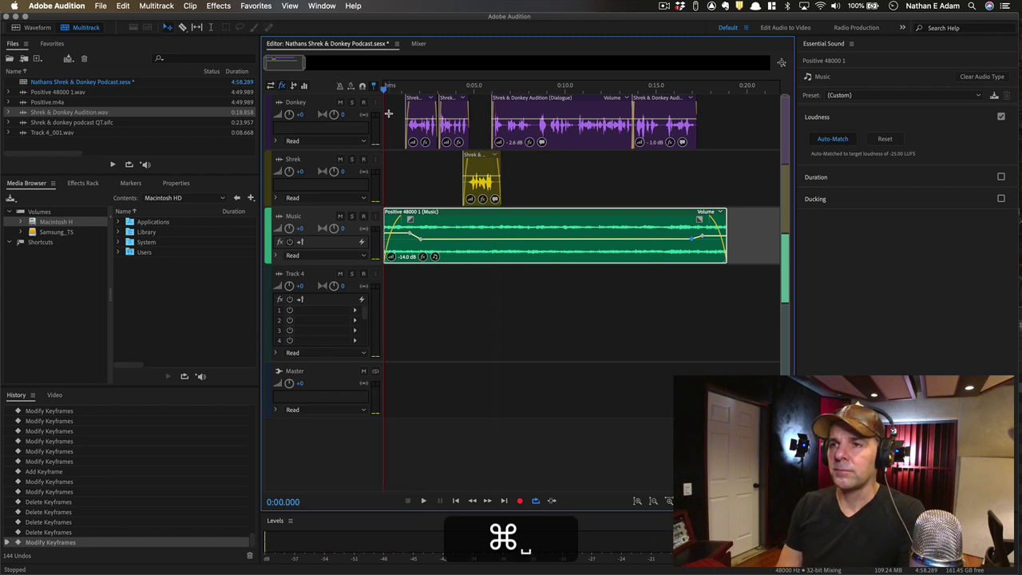
key(super+s)
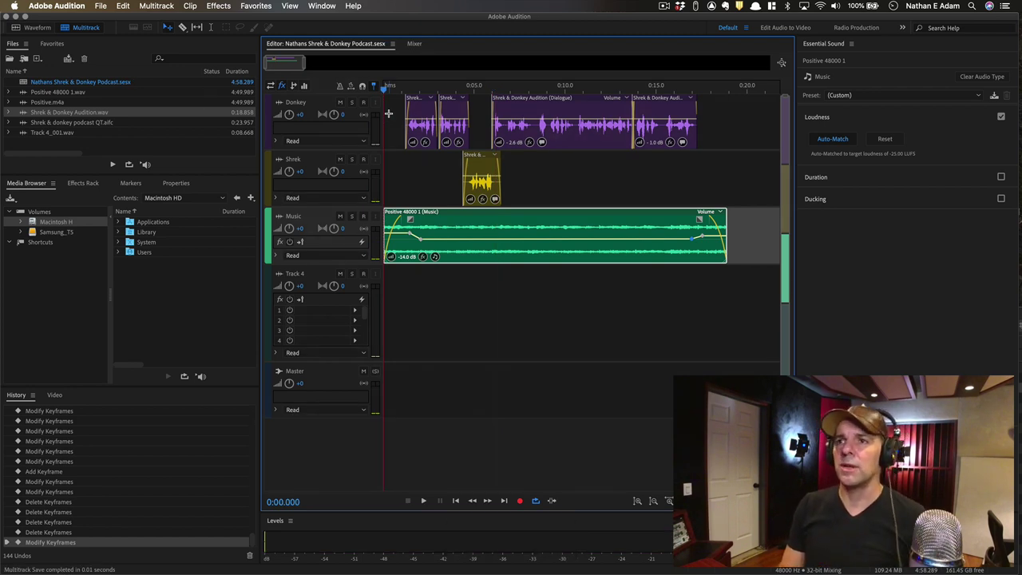
- Switch to Chrome and view the Adobe help page on adding a music track with Adobe Stock audio
key(shift+super)
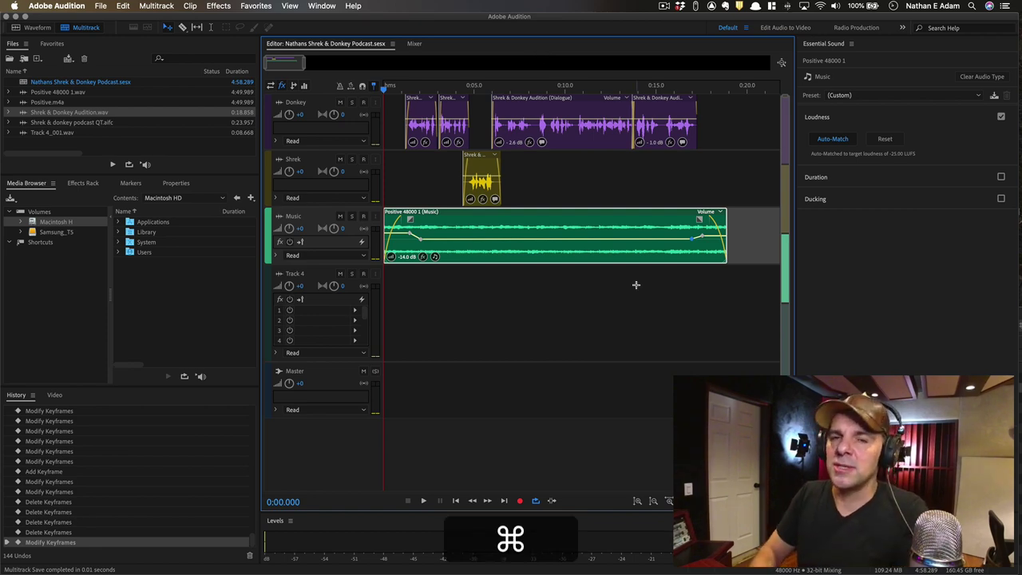
key(super+Tab)
click(546, 286)
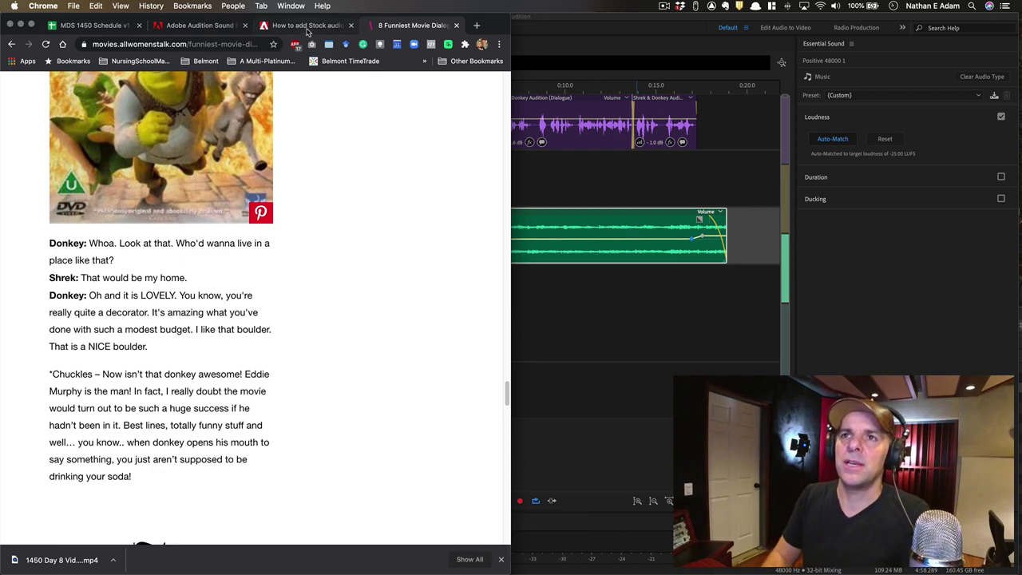
click(306, 27)
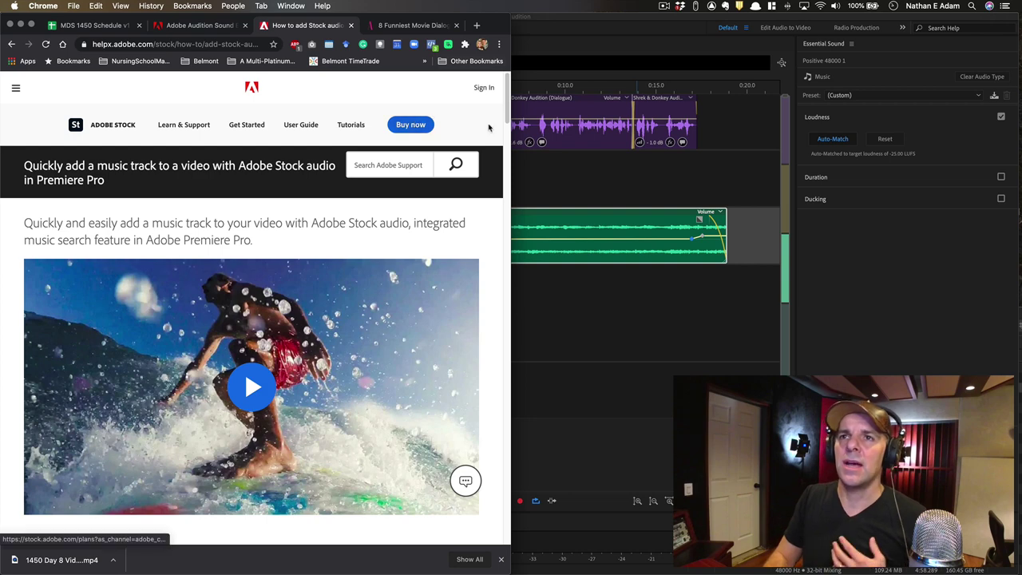
- Return to Audition, open Adobe's sound effects download page from its help resources, and view the list of sound effect bundles
key(super+Tab)
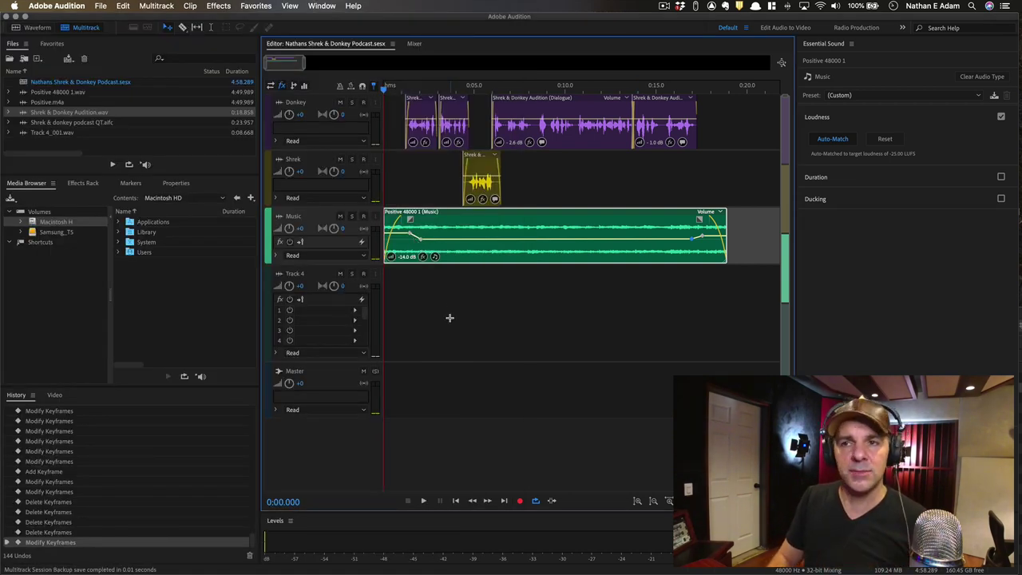
click(322, 6)
mouse_move(280, 5)
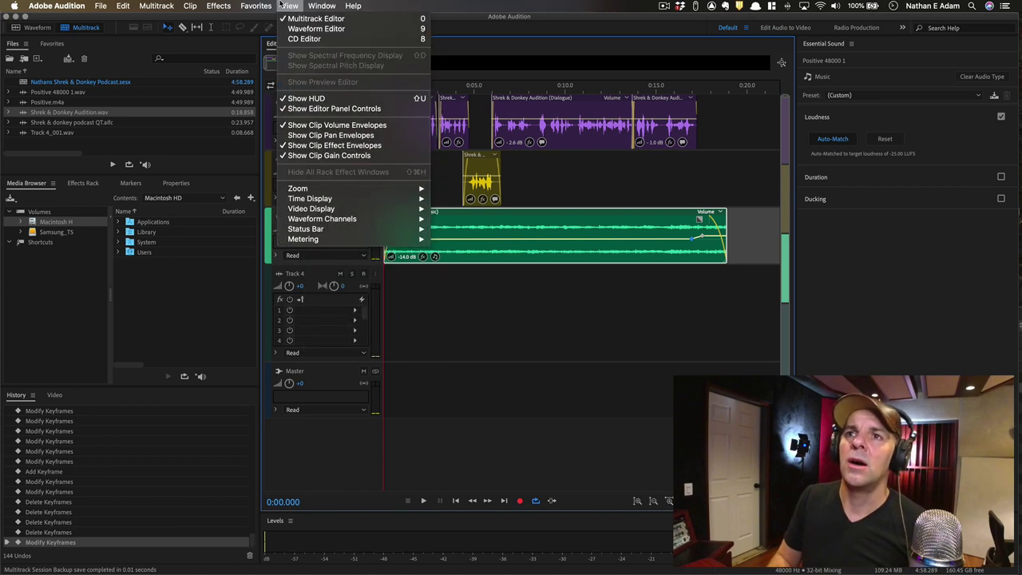
mouse_move(349, 6)
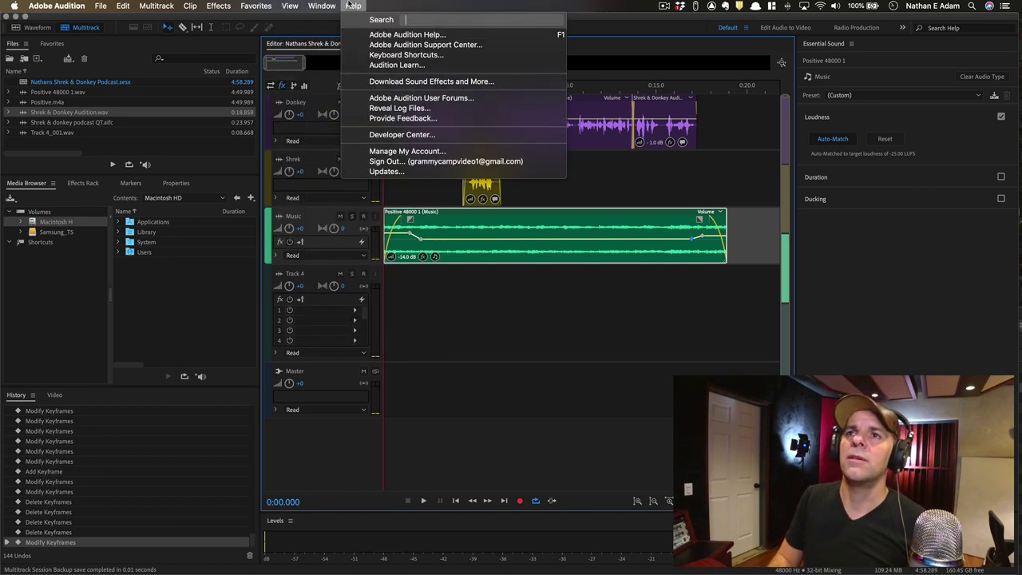
click(388, 83)
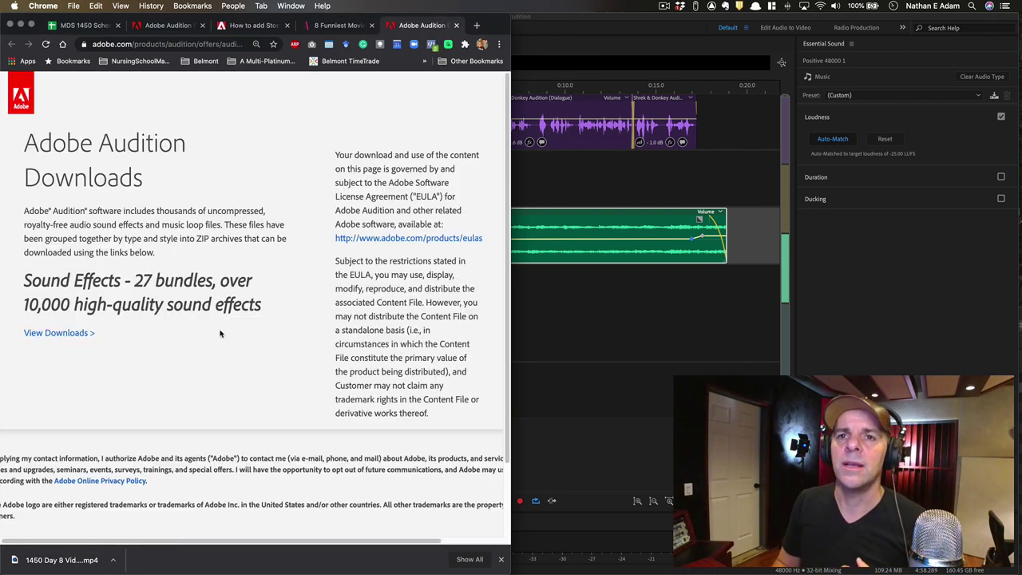
click(56, 332)
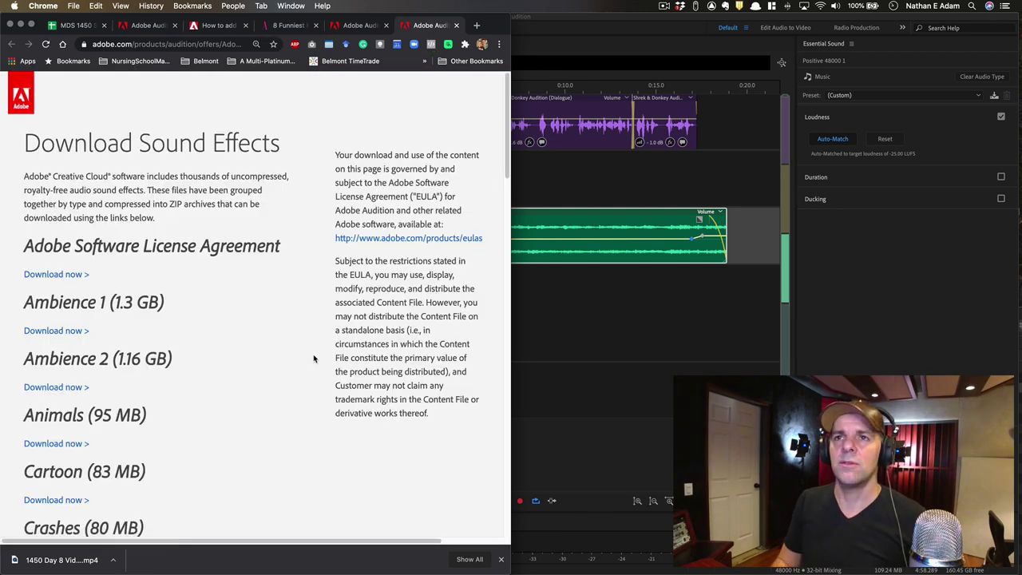
- Look through the downloadable sound effect bundles from Ambience down to Transportation
scroll(314, 359, down, 2)
scroll(314, 358, down, 1)
scroll(189, 398, down, 4)
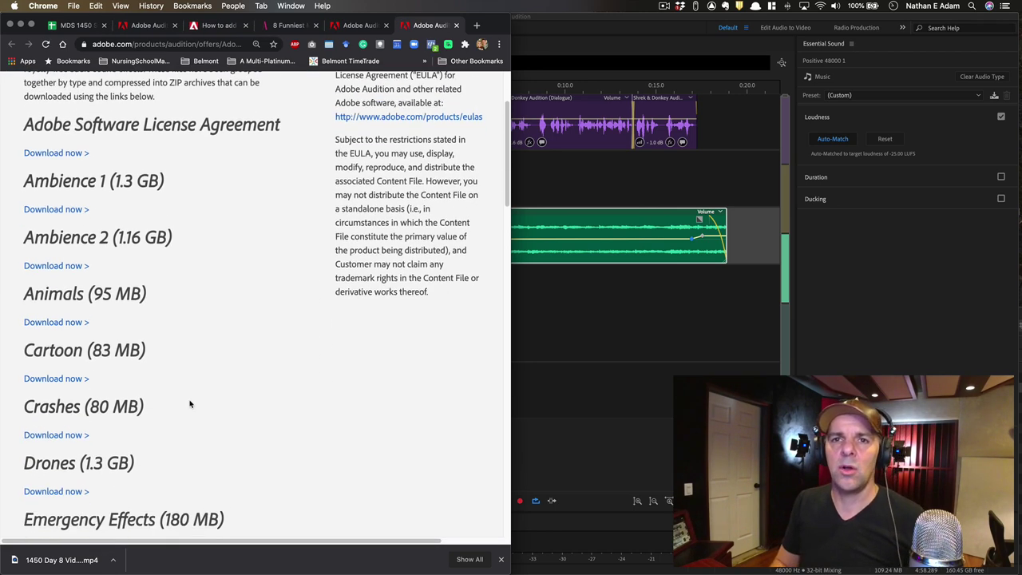
scroll(189, 402, up, 4)
scroll(189, 400, down, 2)
scroll(189, 400, down, 3)
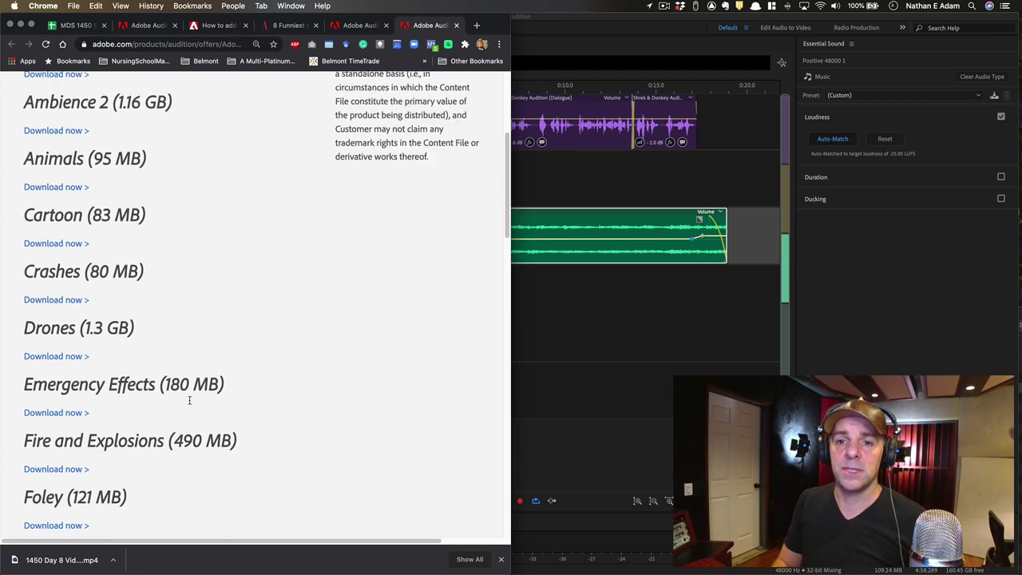
scroll(190, 404, down, 2)
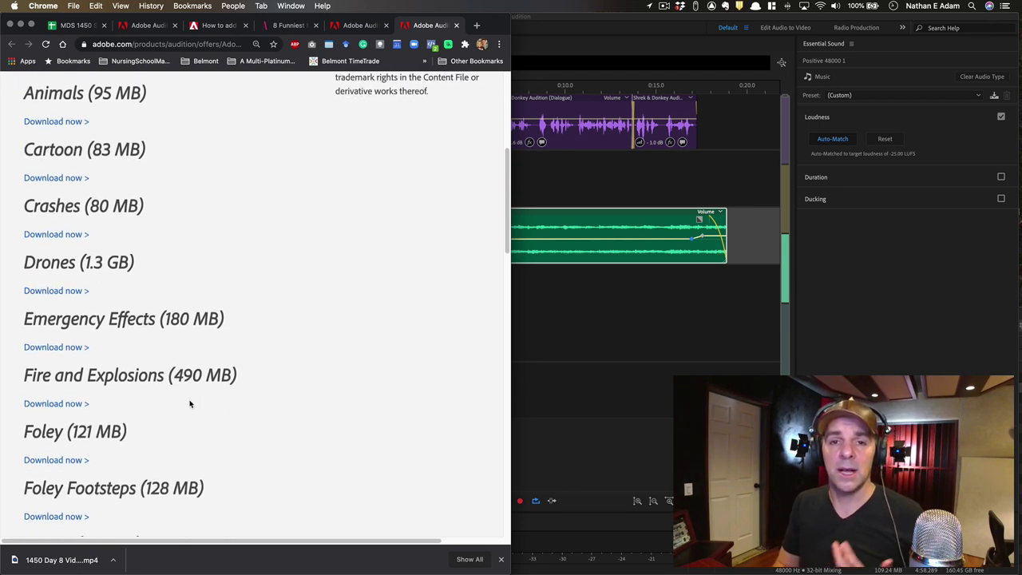
scroll(189, 404, down, 4)
scroll(190, 405, up, 1)
scroll(190, 405, up, 9)
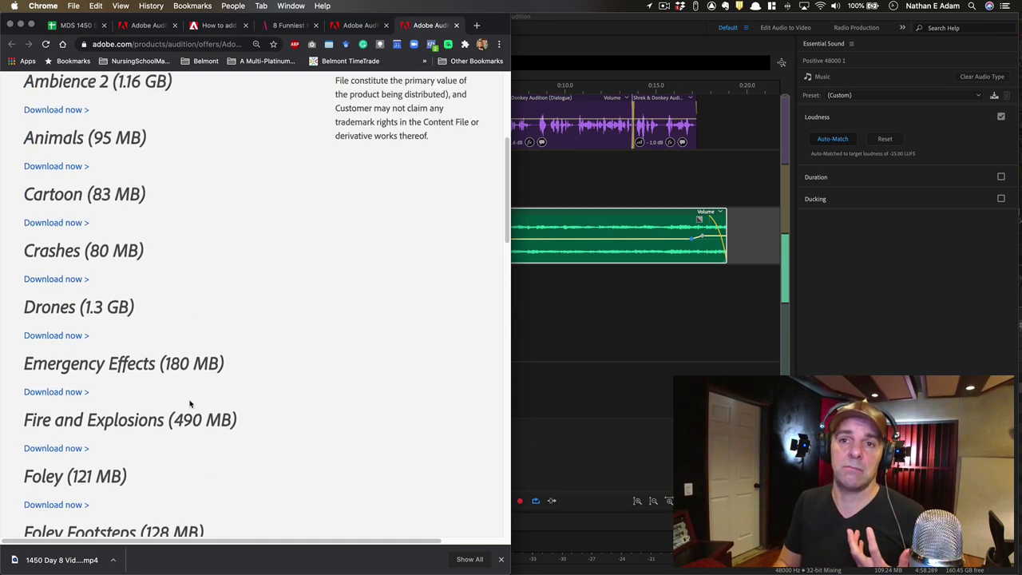
scroll(190, 404, down, 3)
scroll(190, 404, down, 1)
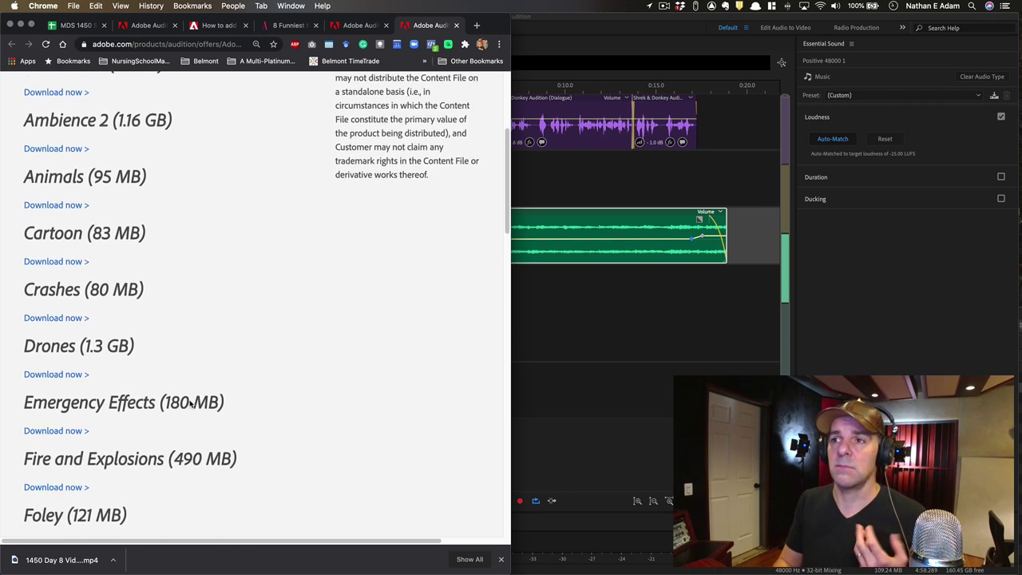
scroll(190, 404, down, 1)
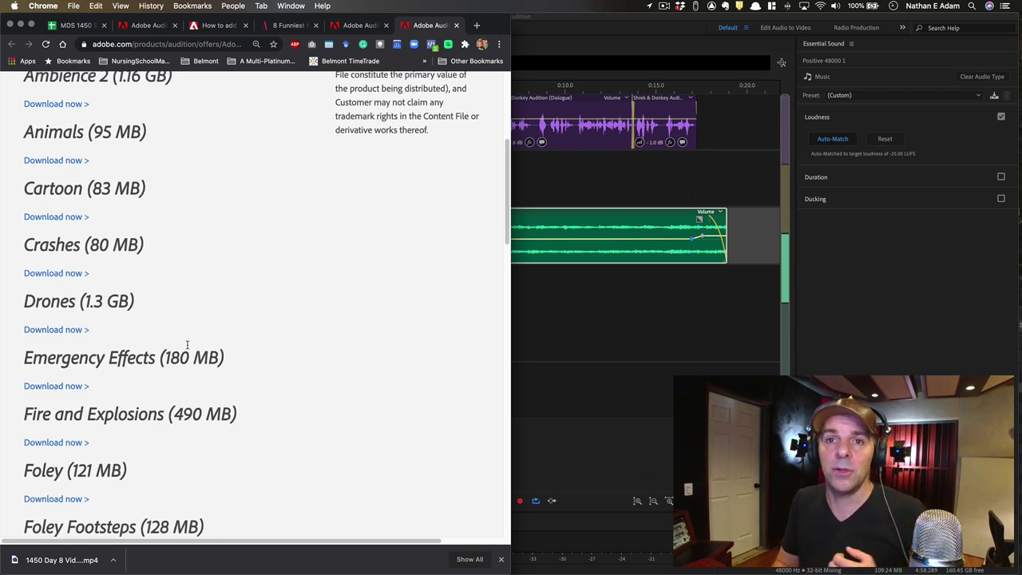
scroll(191, 375, down, 2)
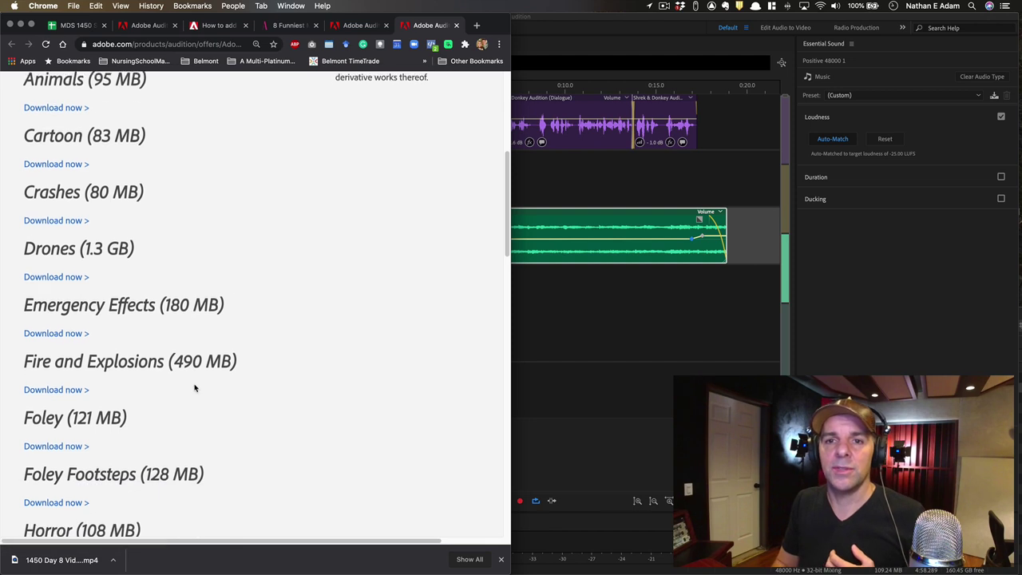
scroll(104, 446, down, 3)
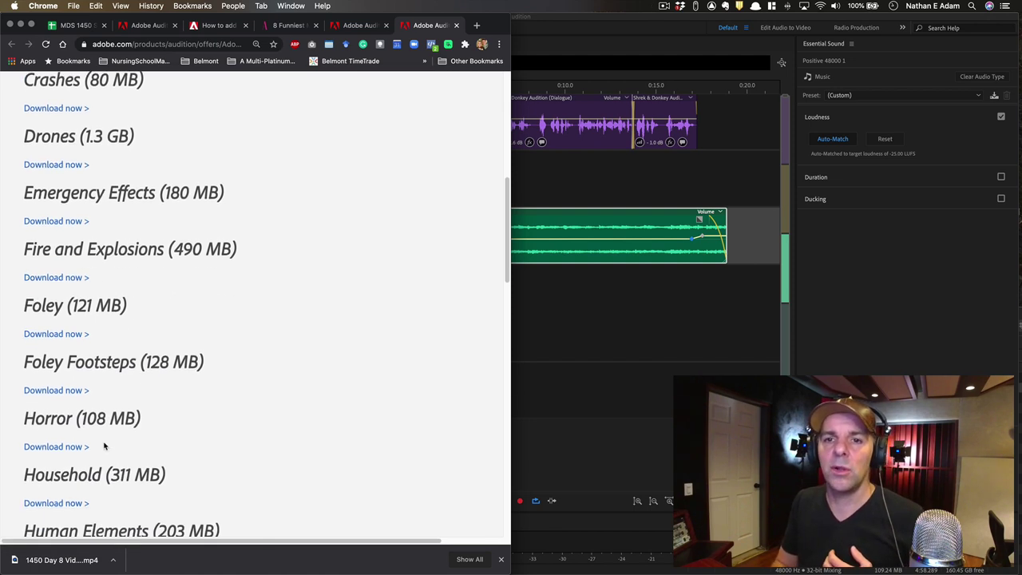
scroll(171, 461, down, 10)
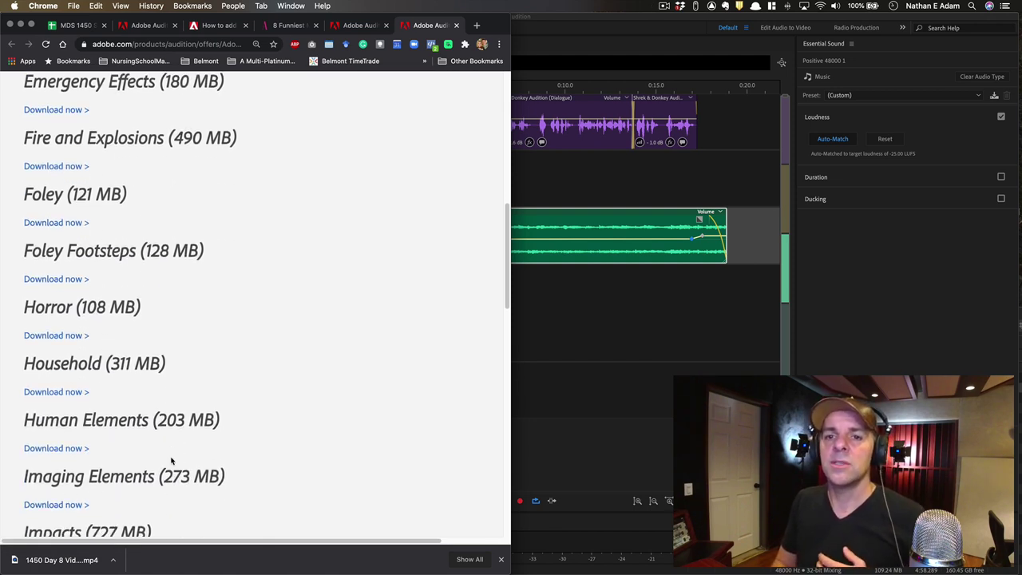
scroll(171, 461, down, 7)
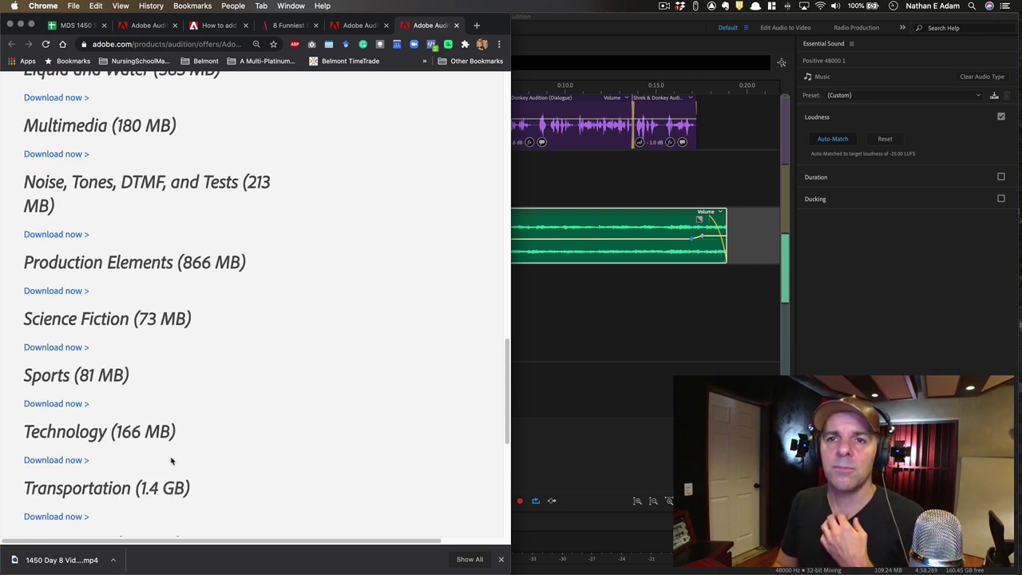
scroll(171, 461, down, 1)
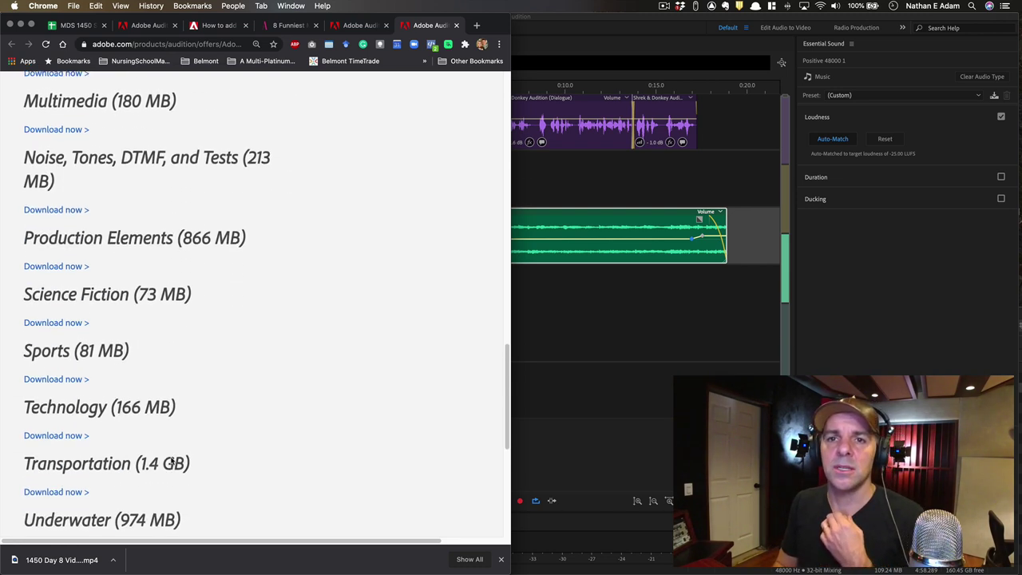
- Open the Production Elements bundle download, cancel saving the zip archive, and review the rest of the bundle list
click(65, 269)
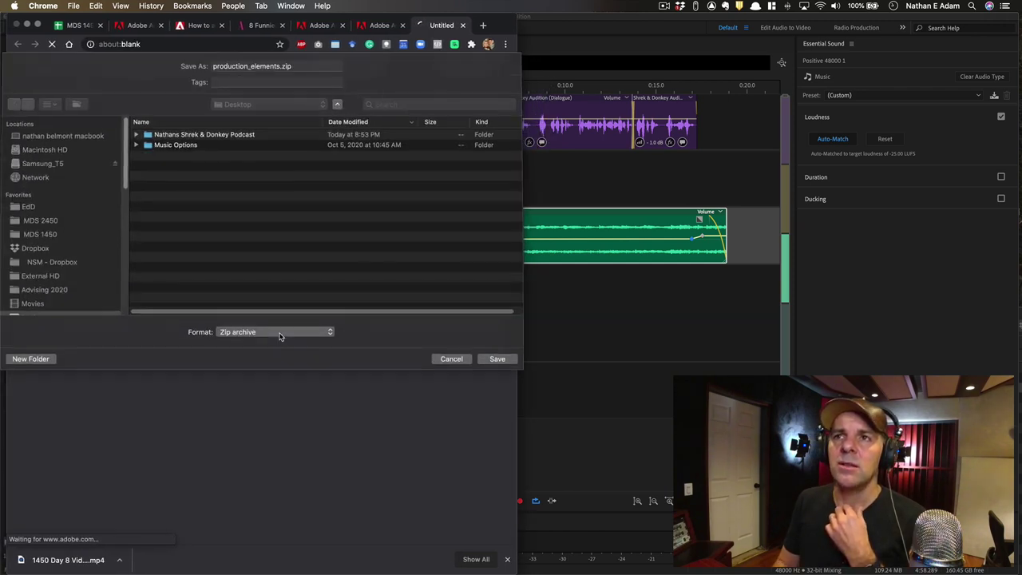
click(459, 361)
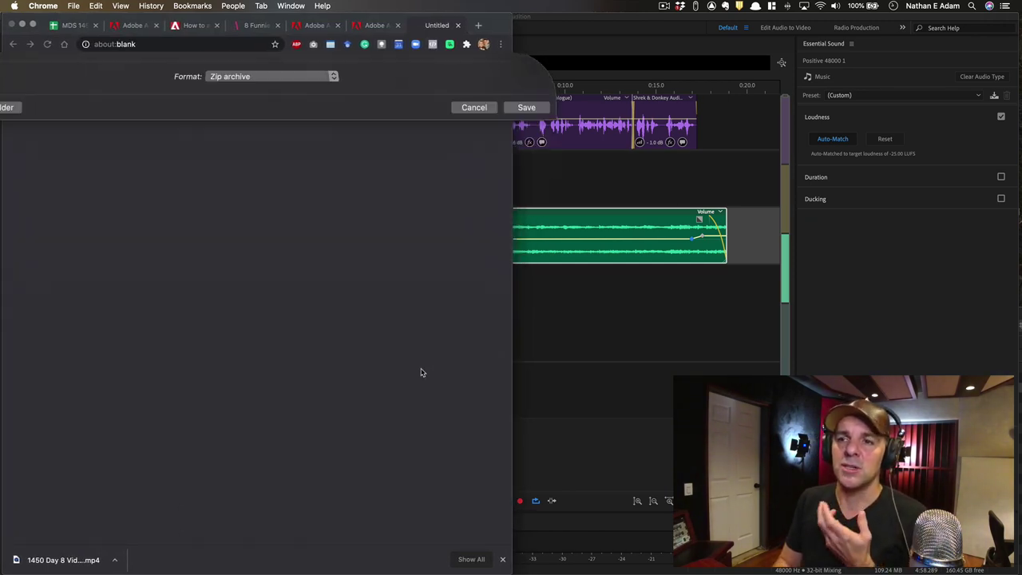
scroll(396, 408, down, 5)
scroll(396, 408, down, 3)
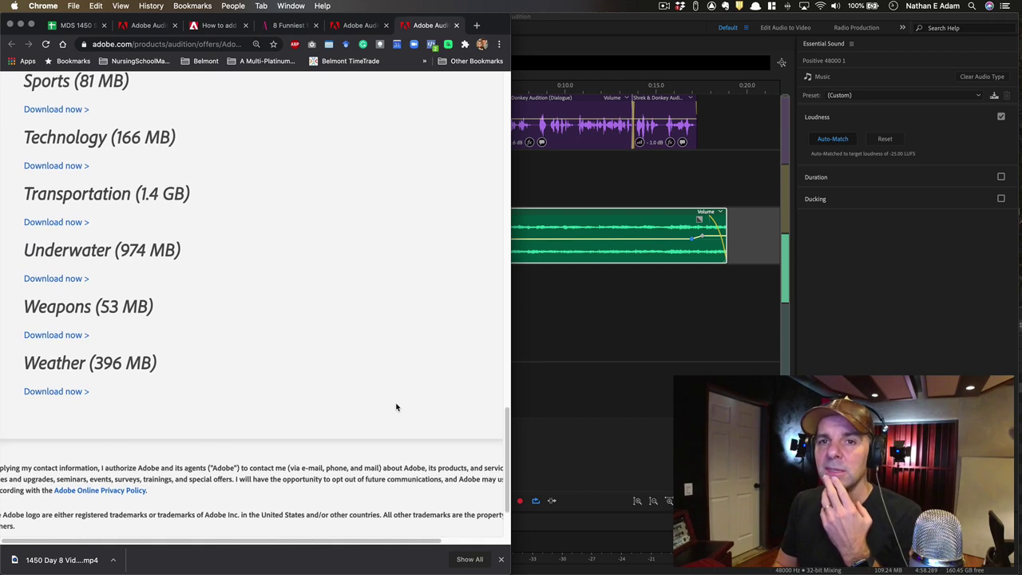
scroll(396, 407, up, 15)
scroll(396, 407, up, 5)
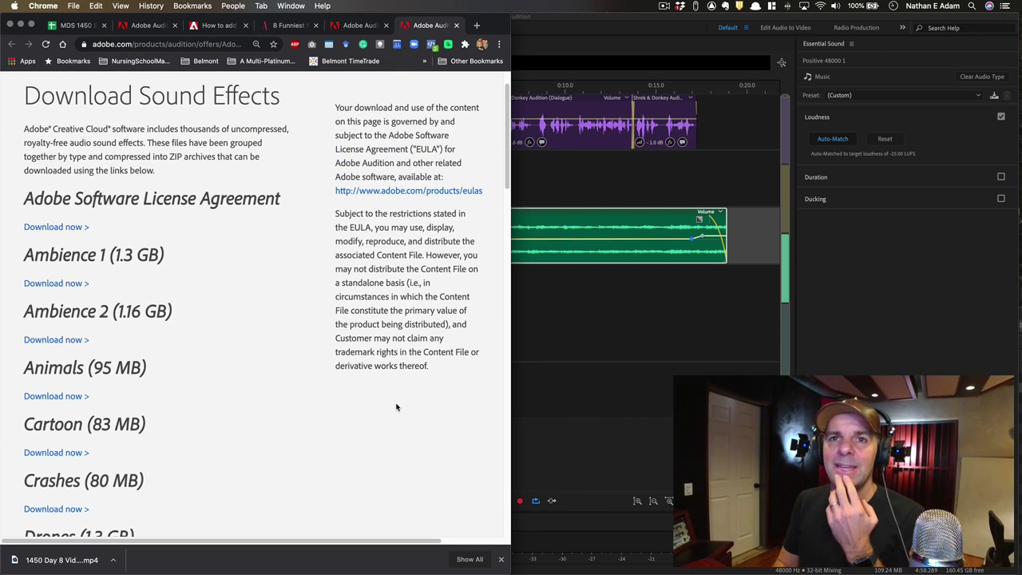
scroll(396, 408, down, 2)
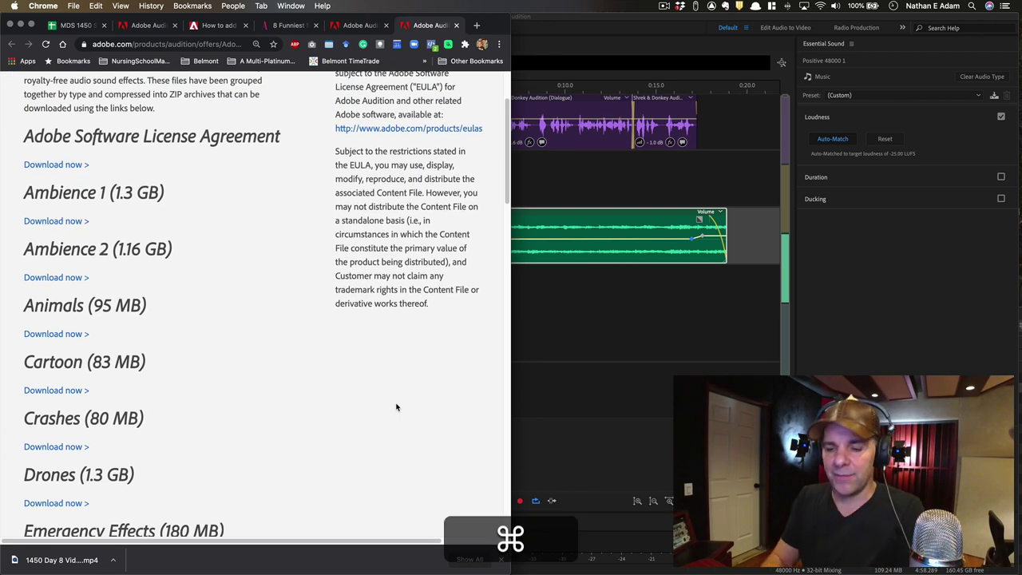
- Search the computer for "ambien", reveal the park ambience file in its Soundly Audio folder, and preview it
key(super+space)
text(ambien)
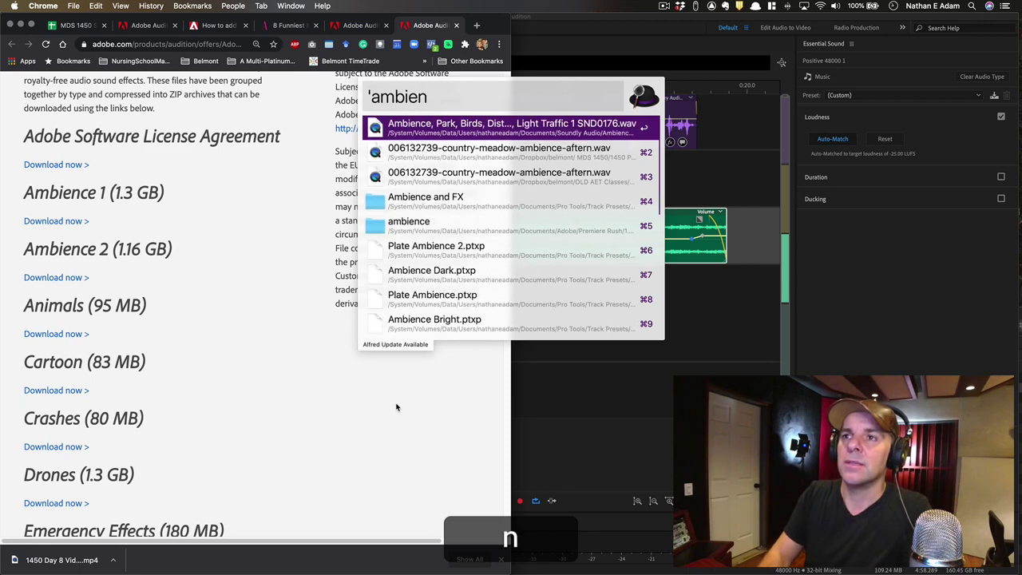
key(super+Return)
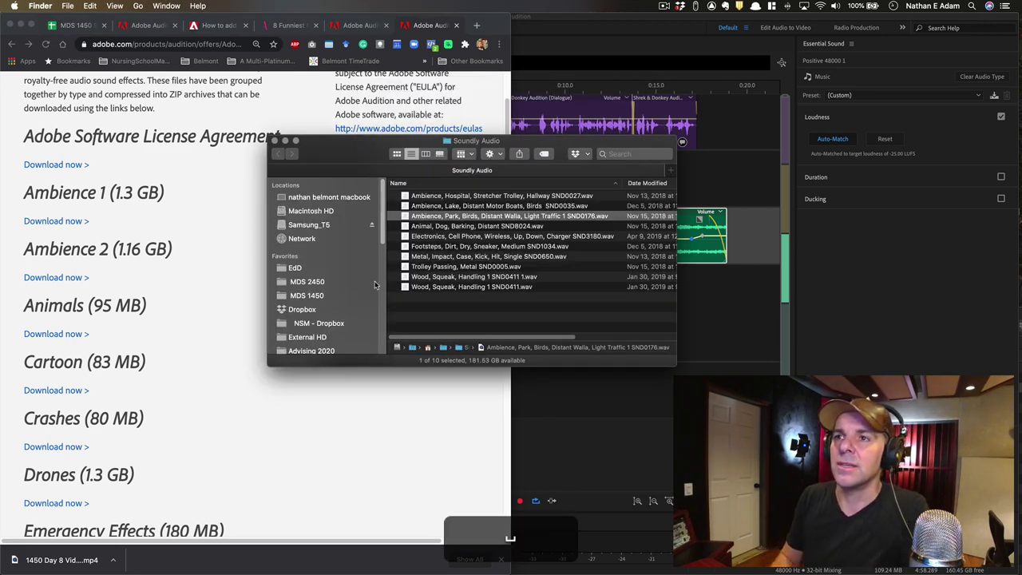
key(space)
key(space)
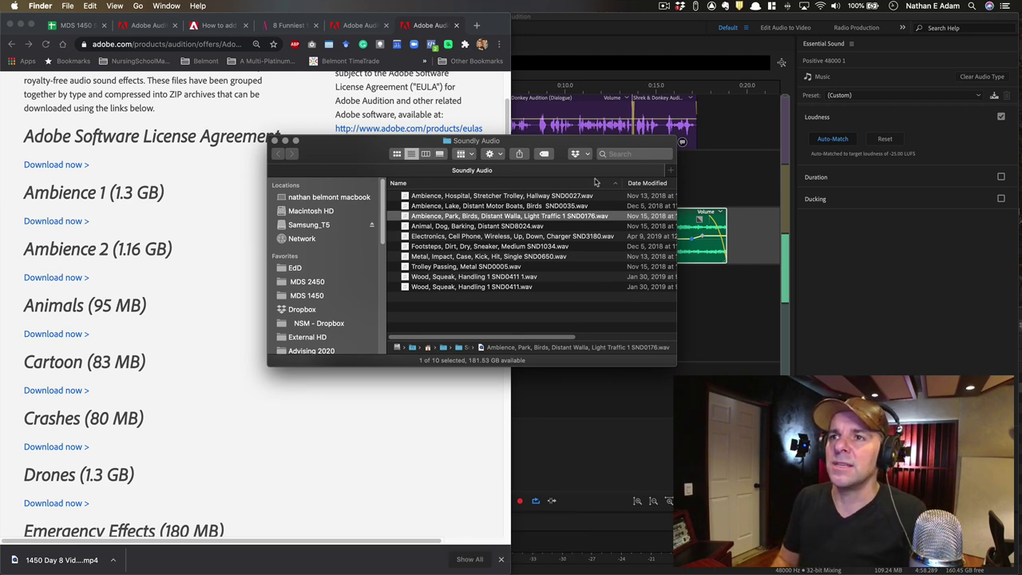
- Move the Soundly Audio folder window clear of the web page and preview the lake and hospital ambience files
drag(559, 143, 827, 311)
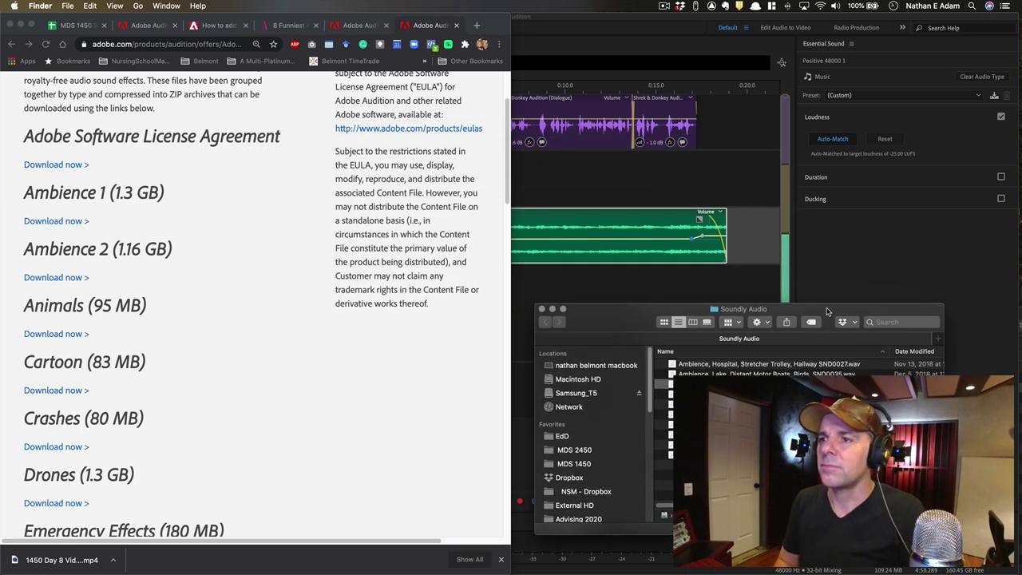
click(724, 372)
key(space)
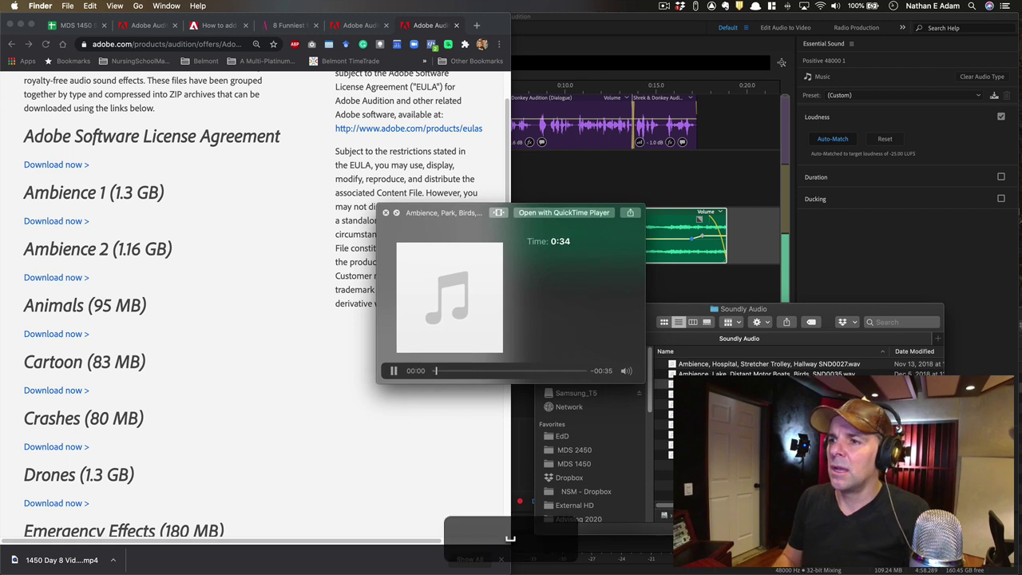
key(space)
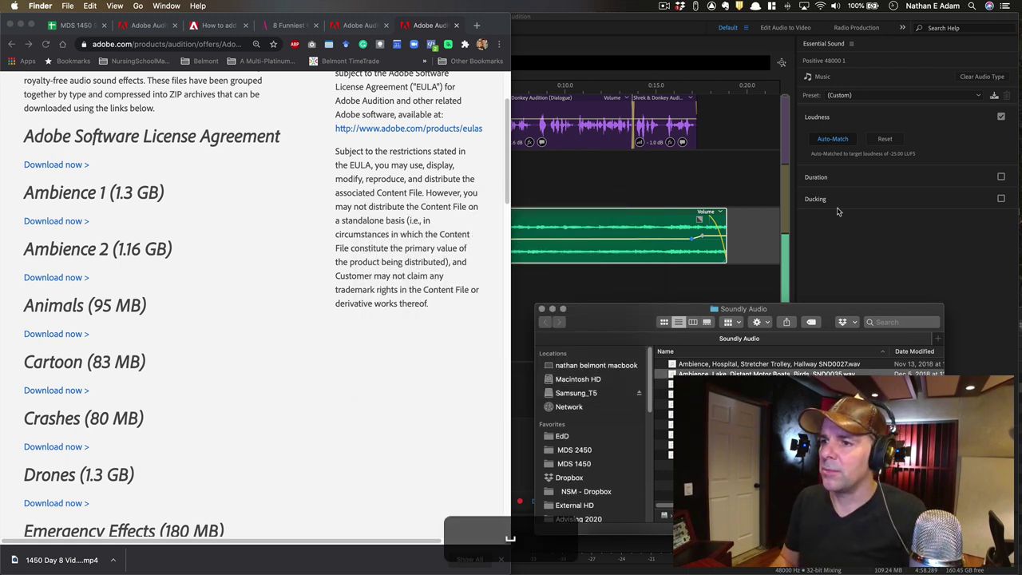
key(space)
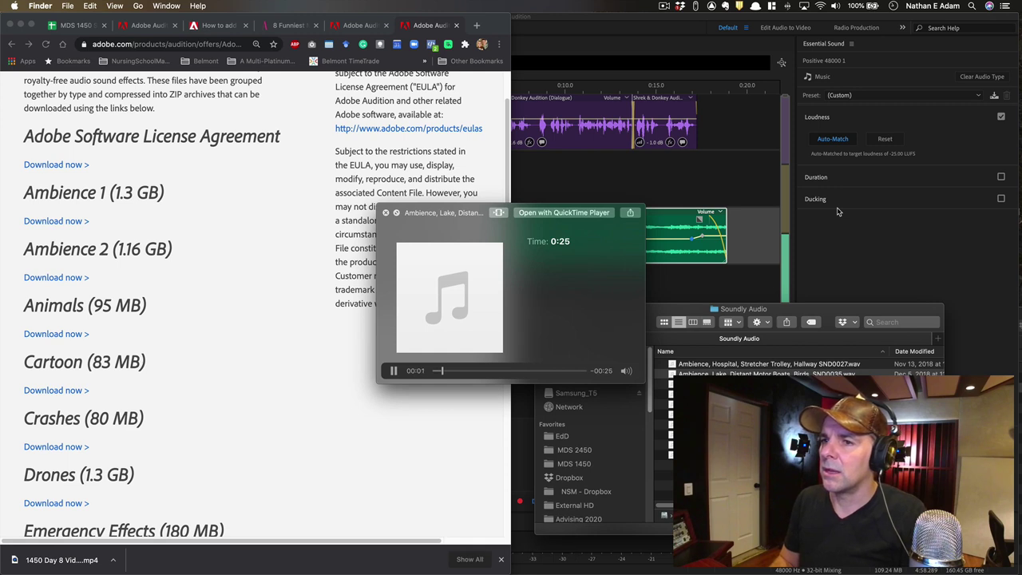
key(Up)
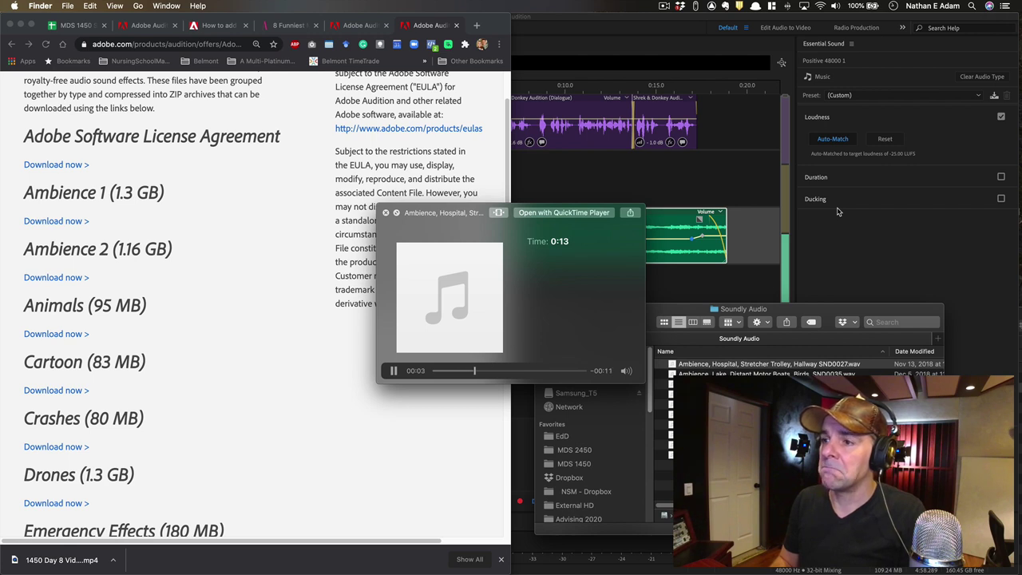
key(space)
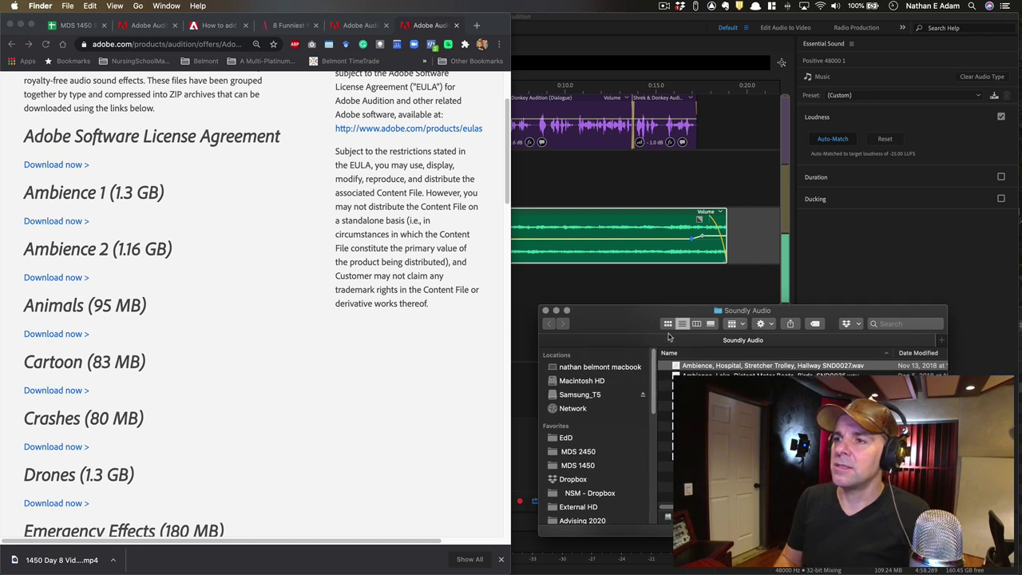
- Insert the hospital stretcher trolley ambience file on Track 4 in Audition, accepting a copy conformed to the session's sample rate
drag(649, 316, 595, 317)
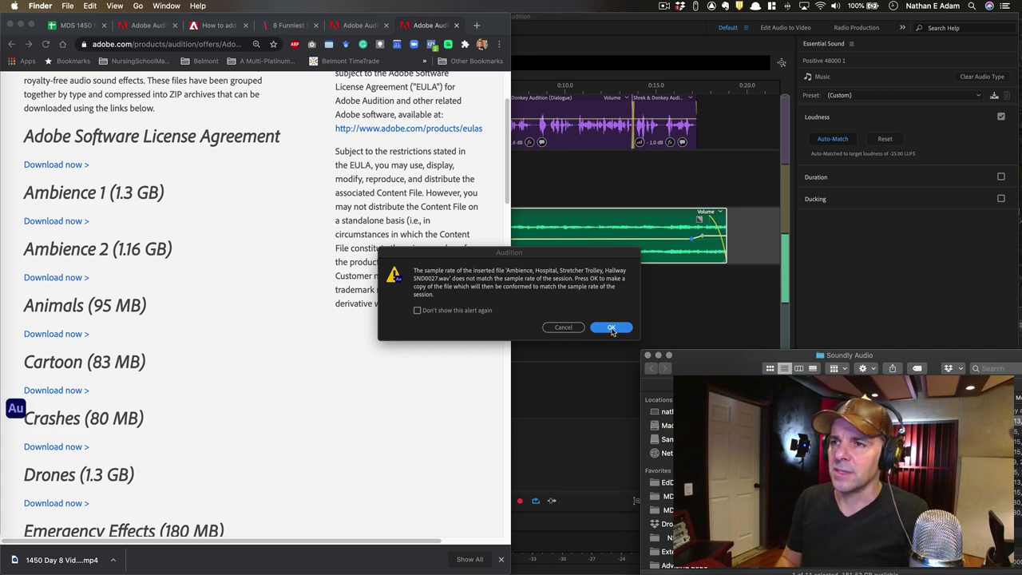
click(611, 327)
click(611, 328)
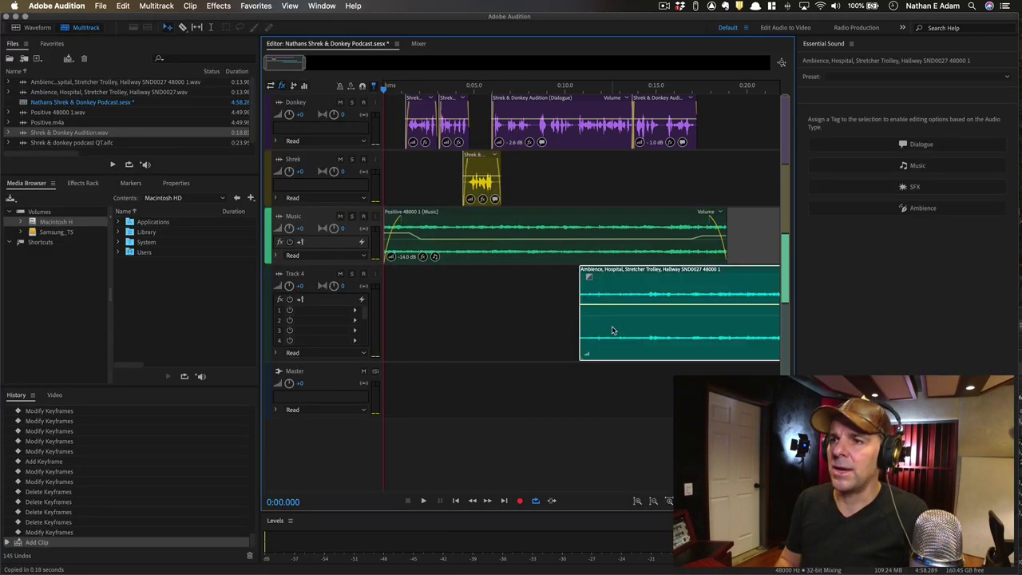
- Move the hospital ambience clip to the start of Track 4 and save the session
drag(669, 335, 471, 327)
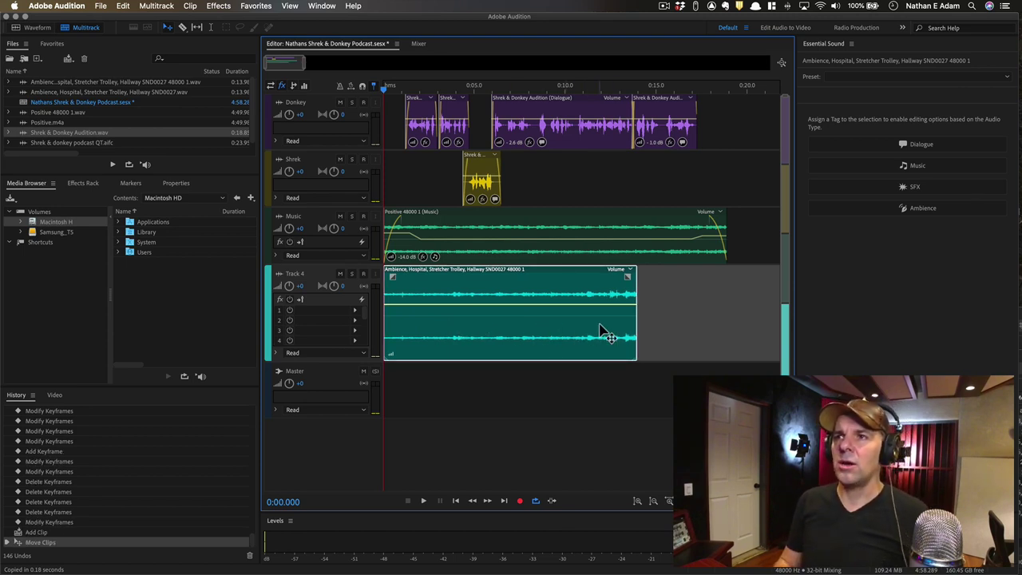
mouse_move(594, 334)
mouse_down()
mouse_move(606, 337)
mouse_move(589, 341)
mouse_up()
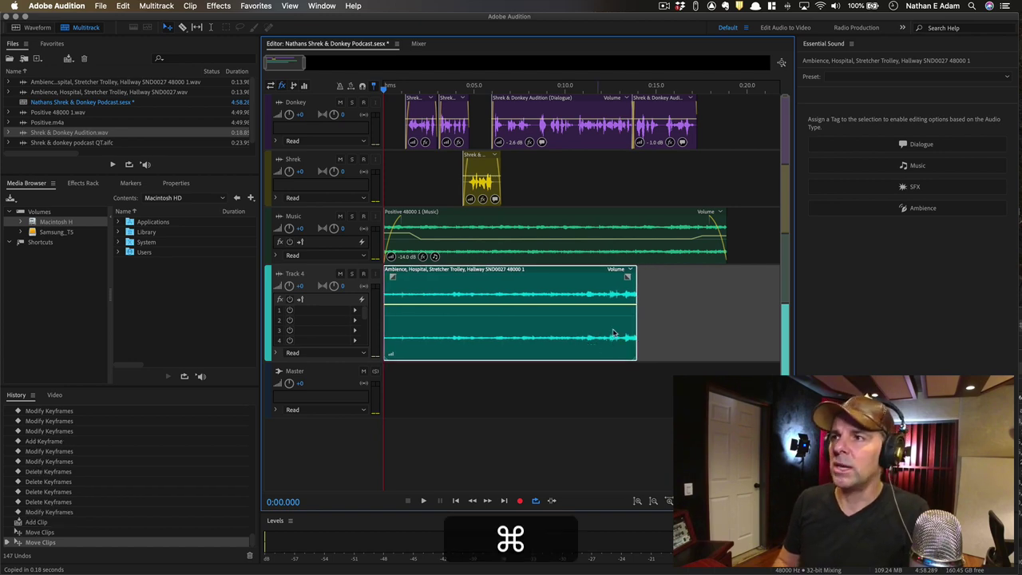
key(super+s)
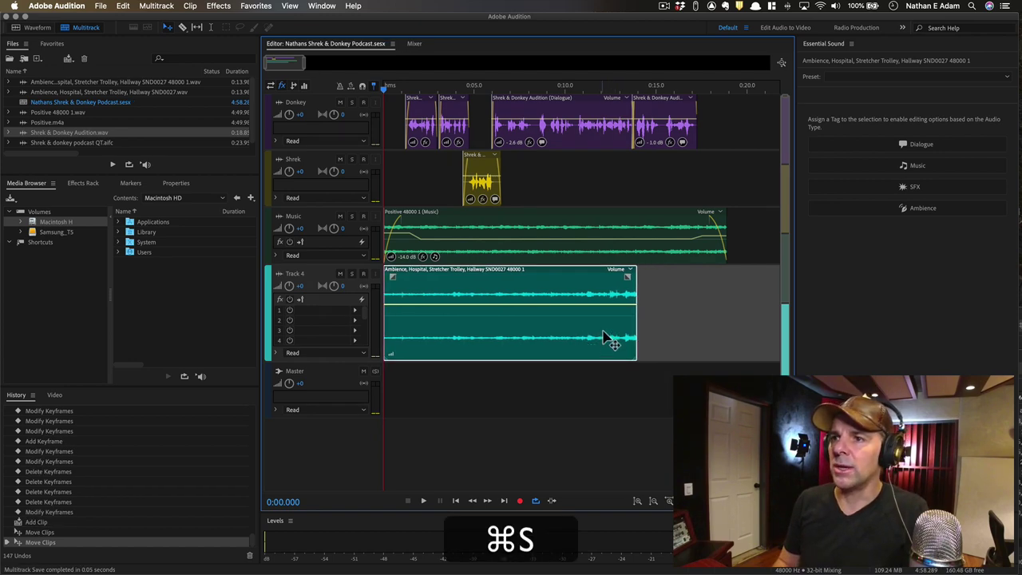
- Tag the hospital clip as Ambience and auto-match its loudness
click(923, 209)
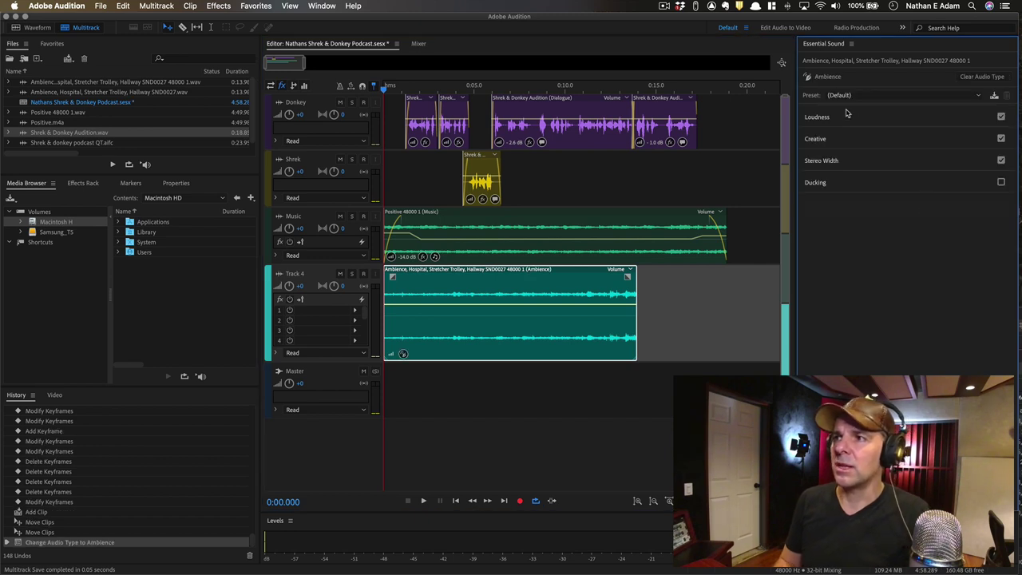
click(840, 121)
click(834, 139)
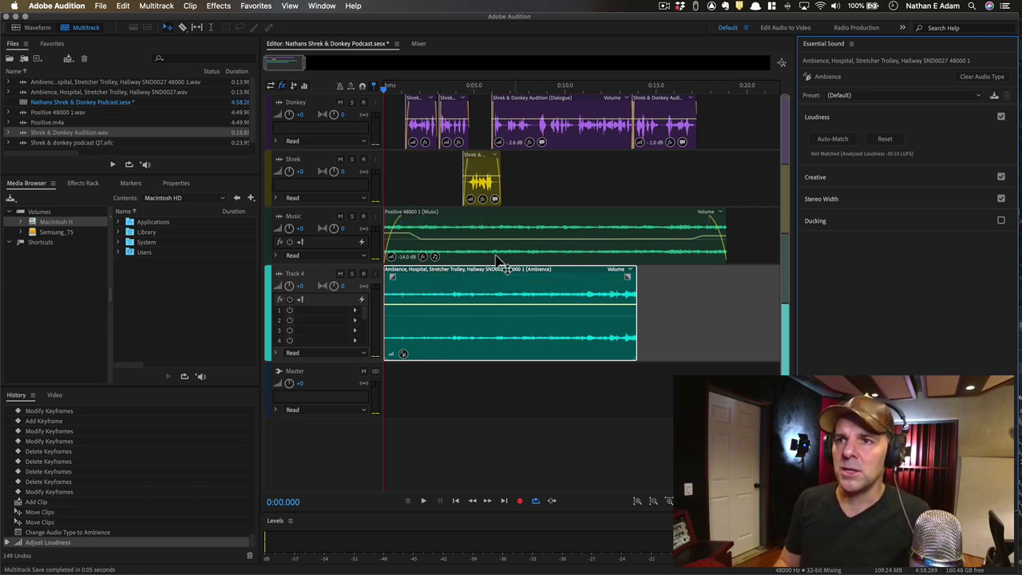
- Play the mix from the beginning, lower the hospital ambience clip's volume line, and play the mix again
key(space)
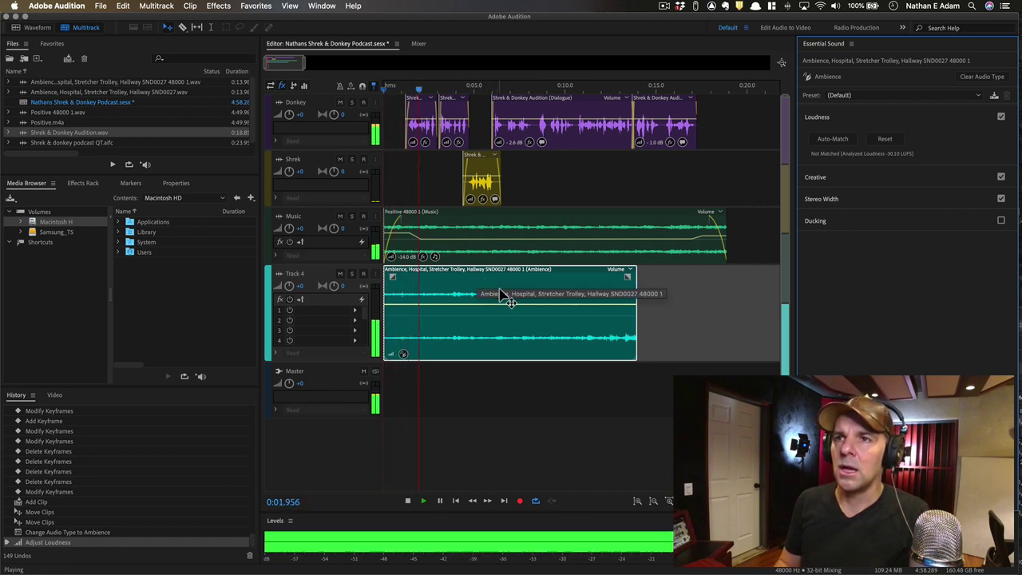
key(space)
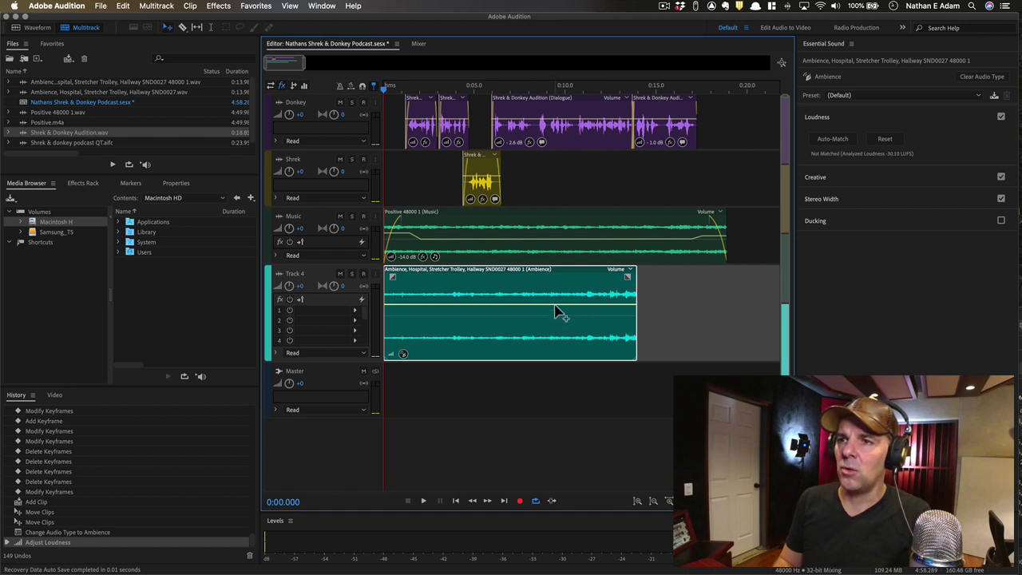
drag(557, 312, 556, 332)
key(space)
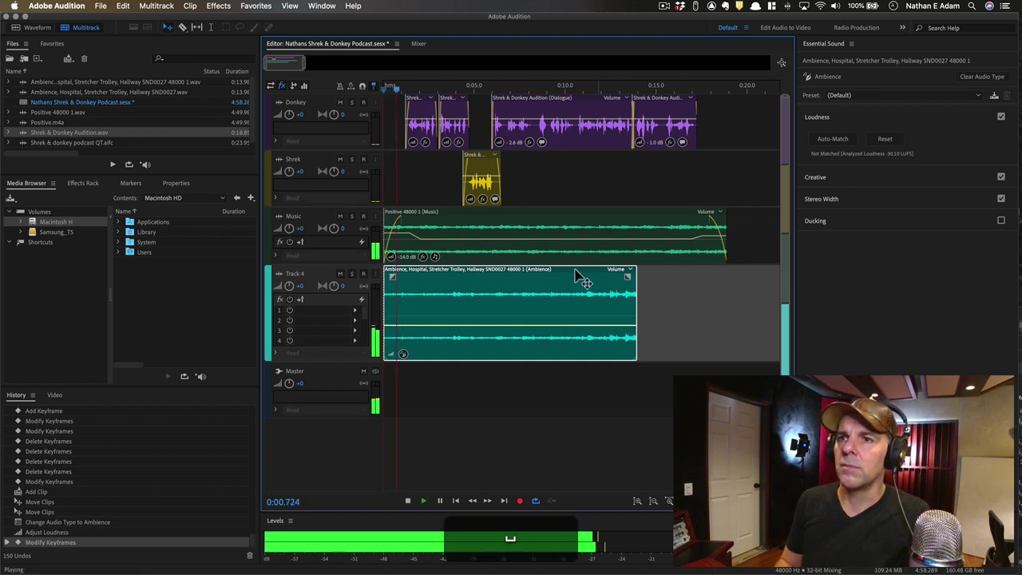
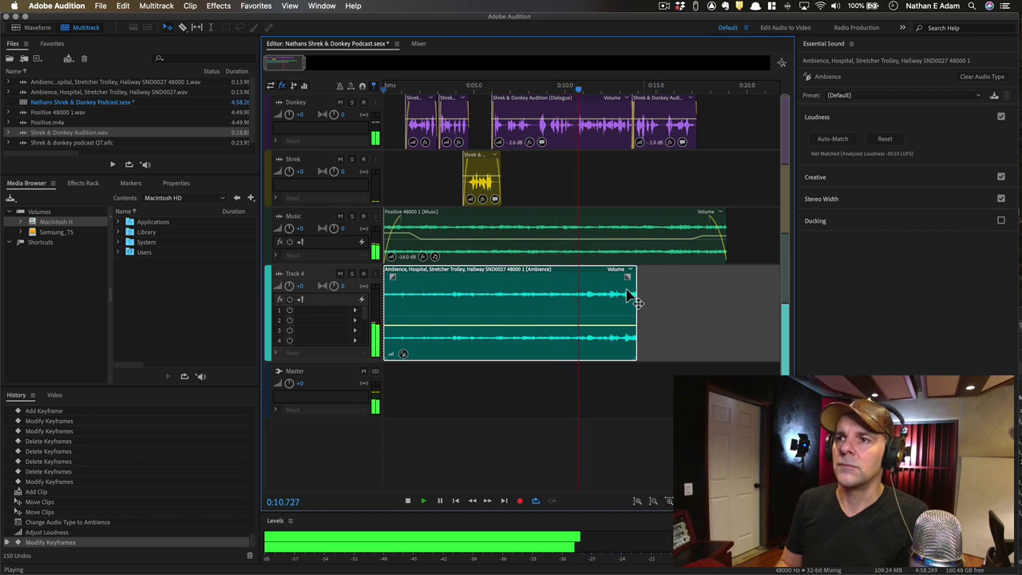
- Lower the hospital ambience clip's volume line further, checking the level by playing the mix from the beginning, and save the session
key(space)
drag(577, 327, 579, 341)
key(space)
key(space)
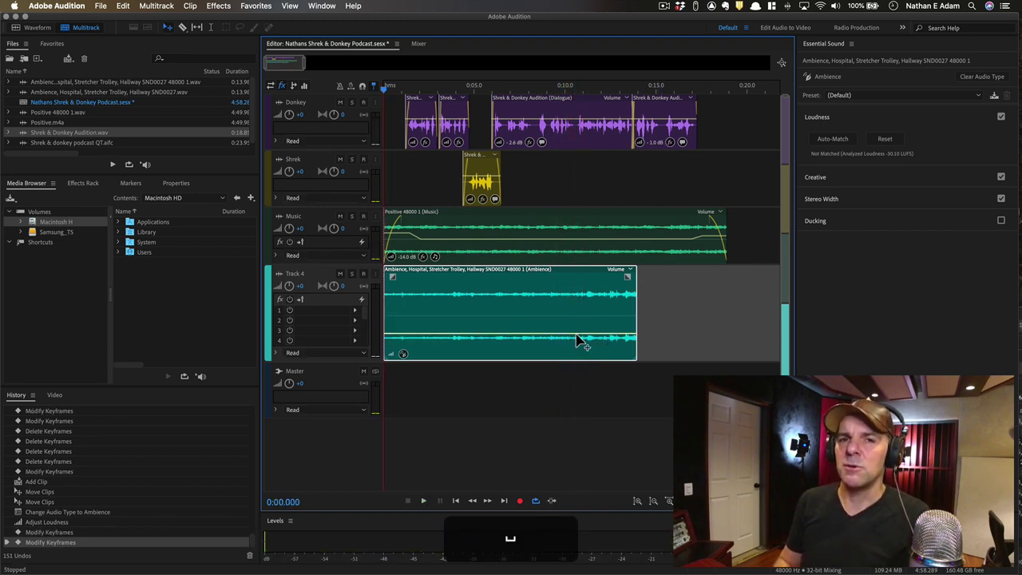
key(space)
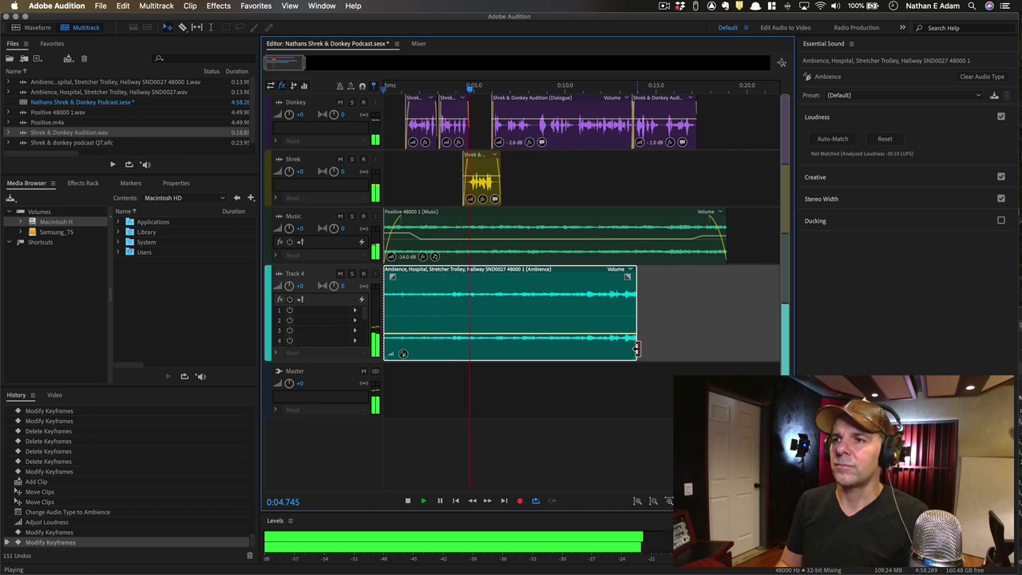
key(space)
key(super+s)
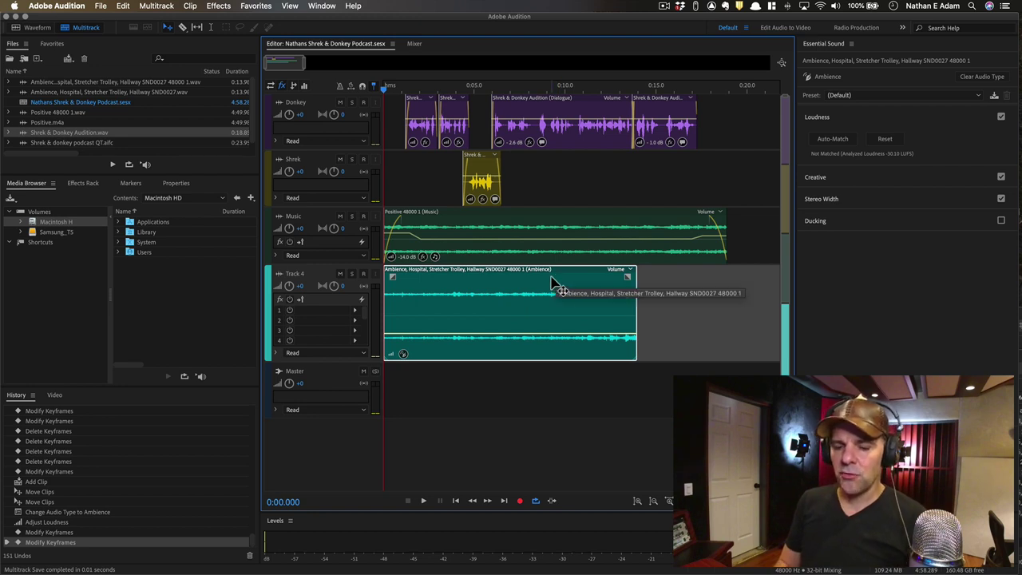
- Duplicate the hospital ambience clip along Track 4, aligning its end with the music and trimming its start for a shorter crossfade
key(alt)
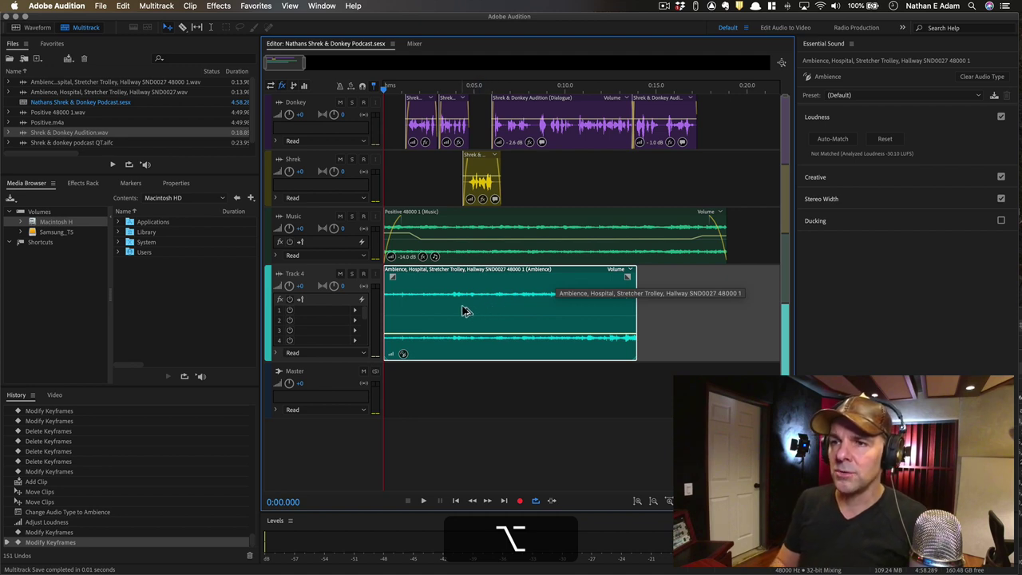
drag(467, 311, 559, 319)
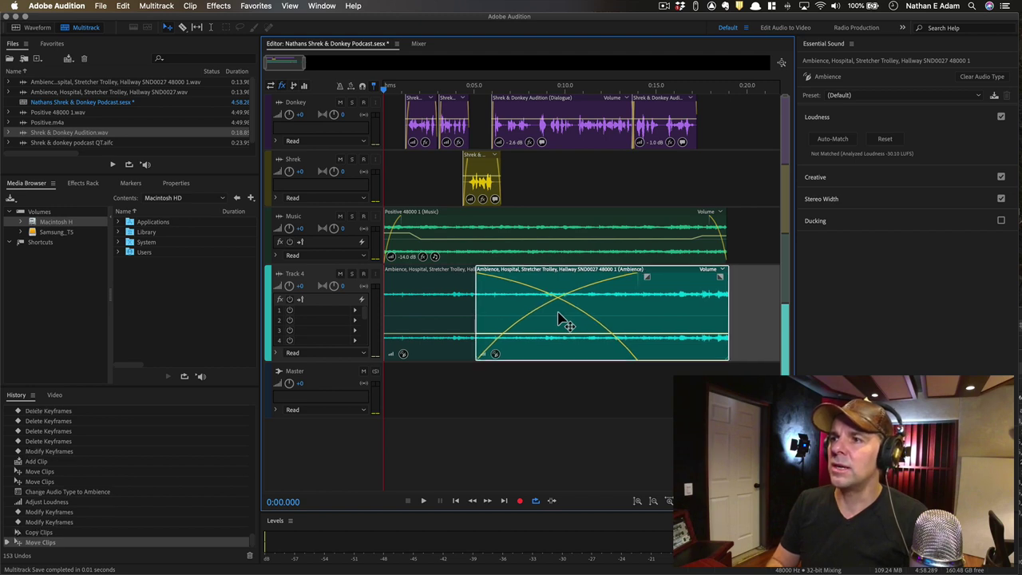
drag(480, 320, 569, 321)
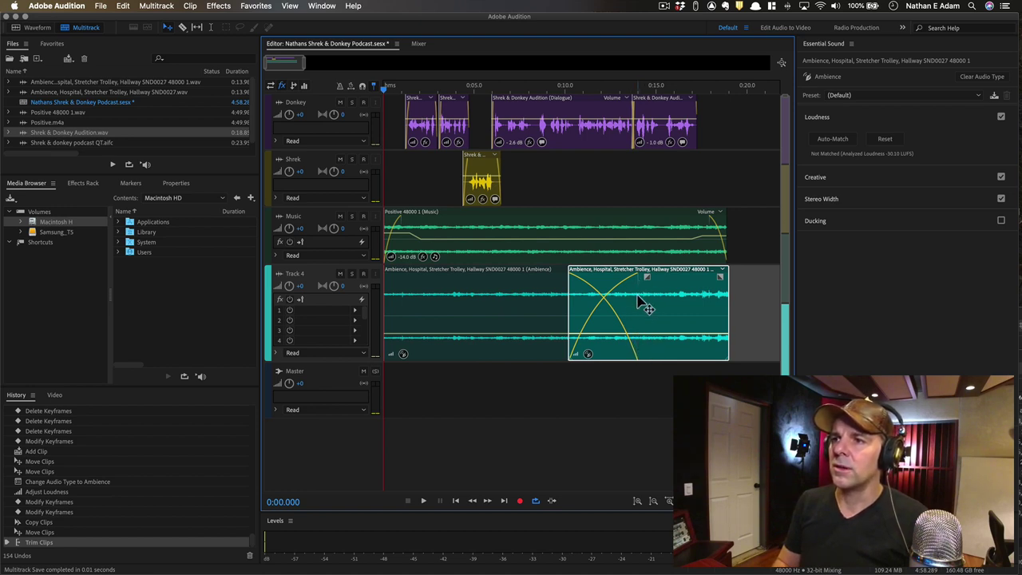
drag(639, 301, 636, 304)
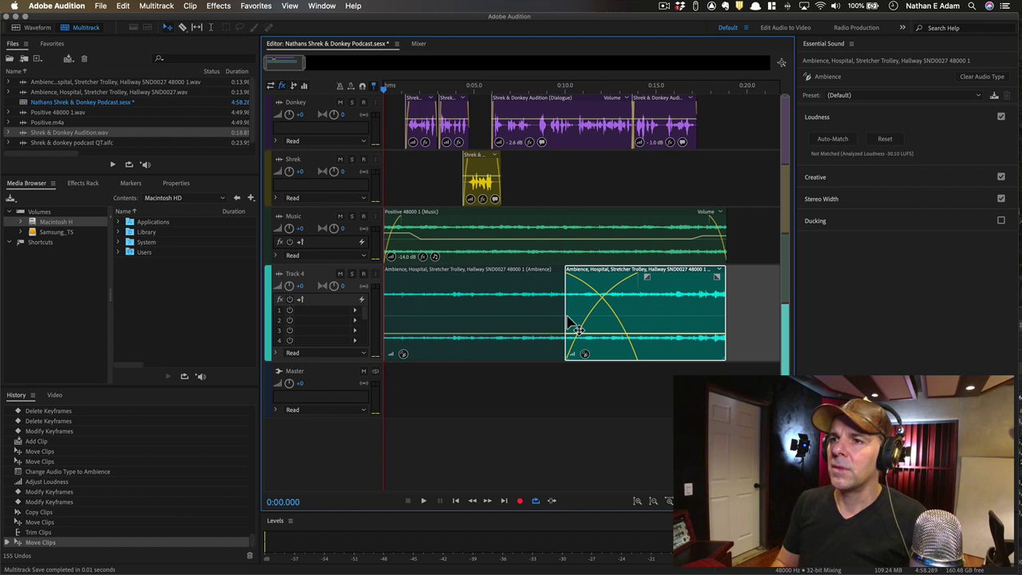
drag(567, 318, 582, 318)
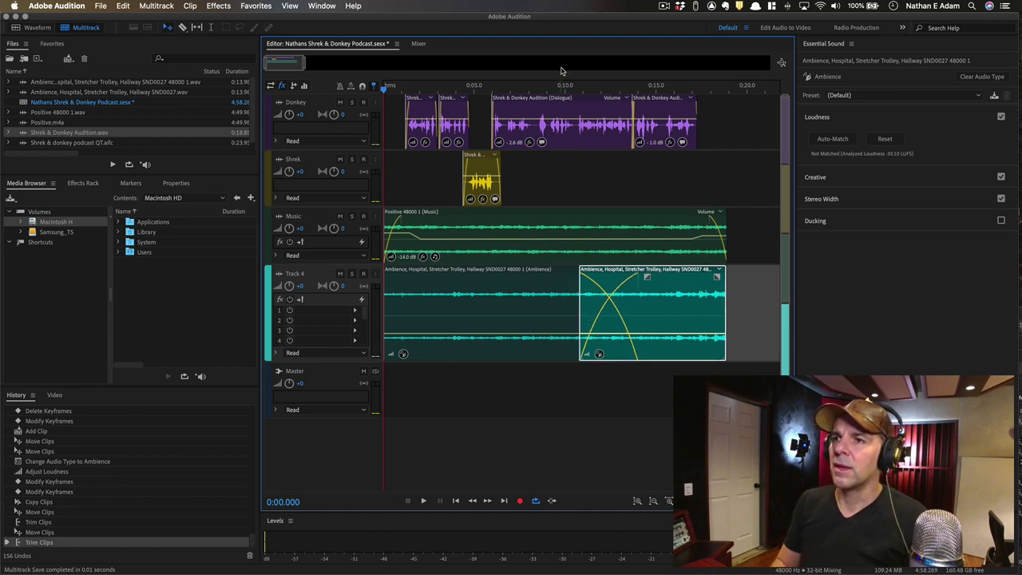
- Play the mix from about 0:08.7 to check the crossfade between the two hospital ambience clips
click(548, 94)
click(546, 90)
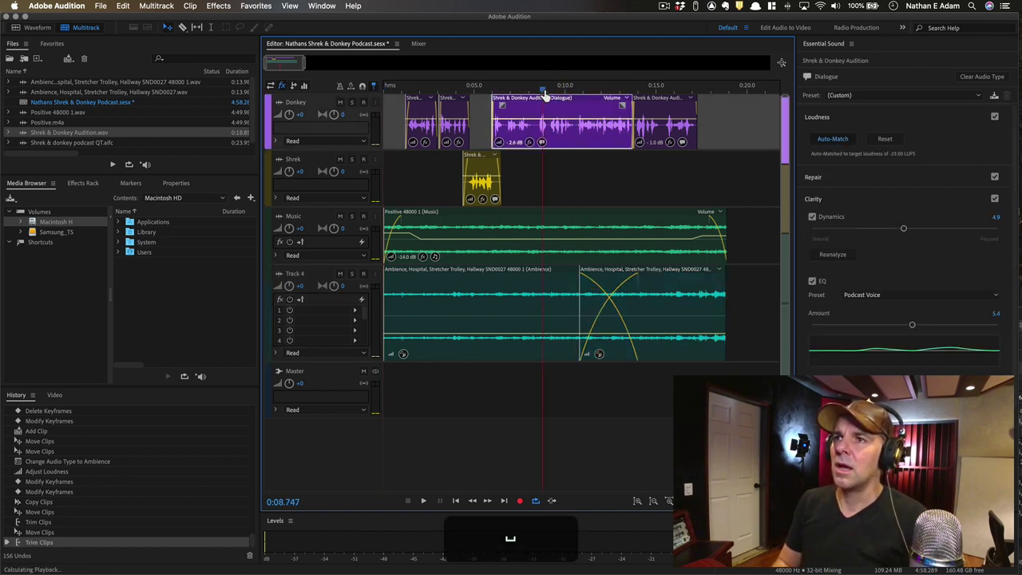
key(space)
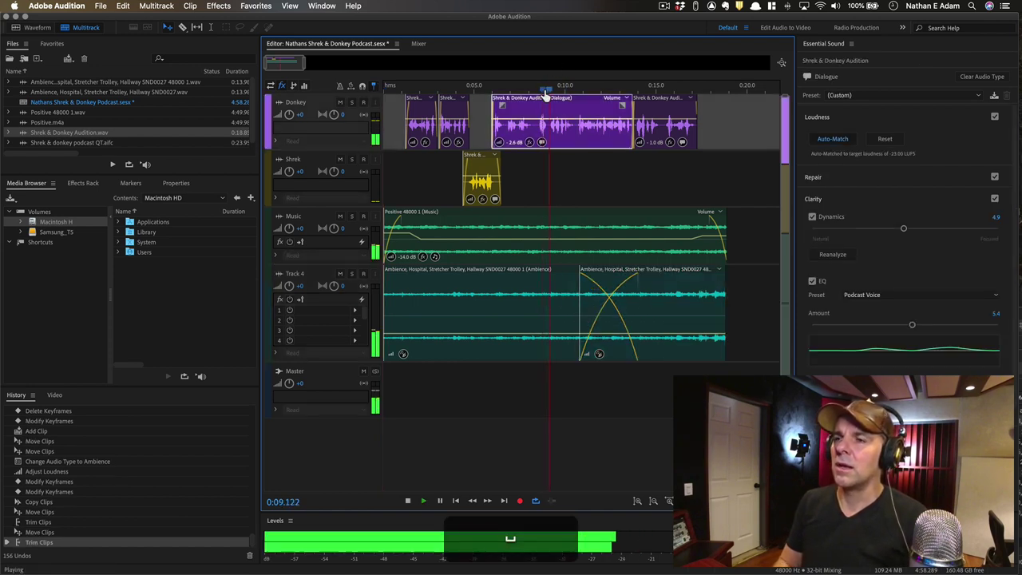
click(746, 290)
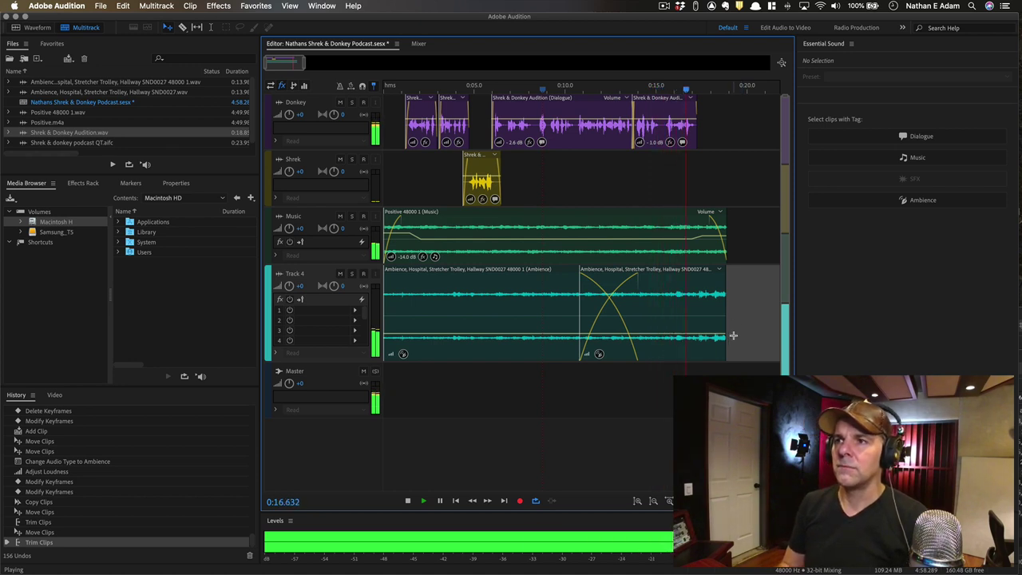
key(space)
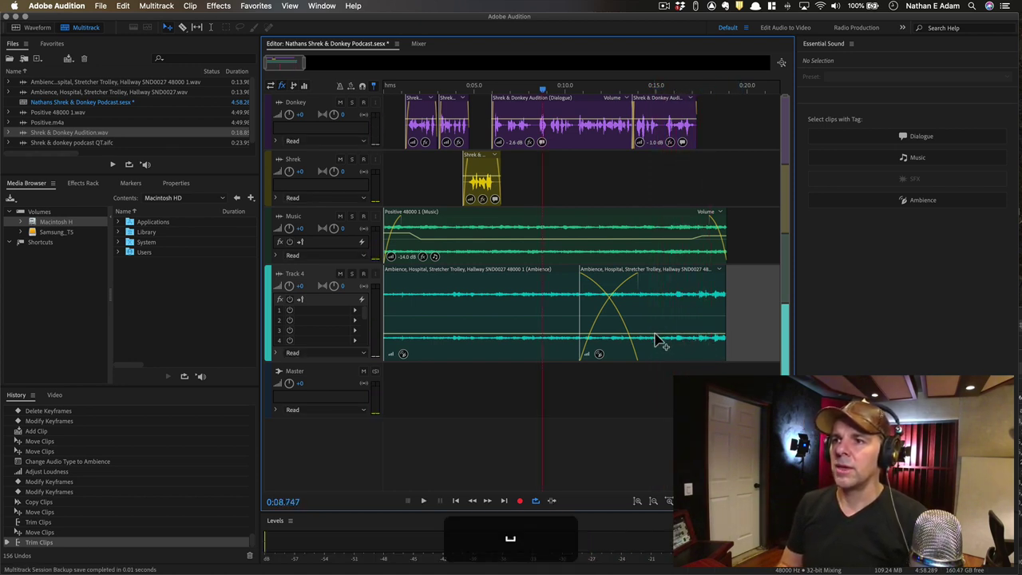
- Lower the volume lines of both hospital ambience clips to a similar level and play the crossfade section
click(657, 342)
click(656, 342)
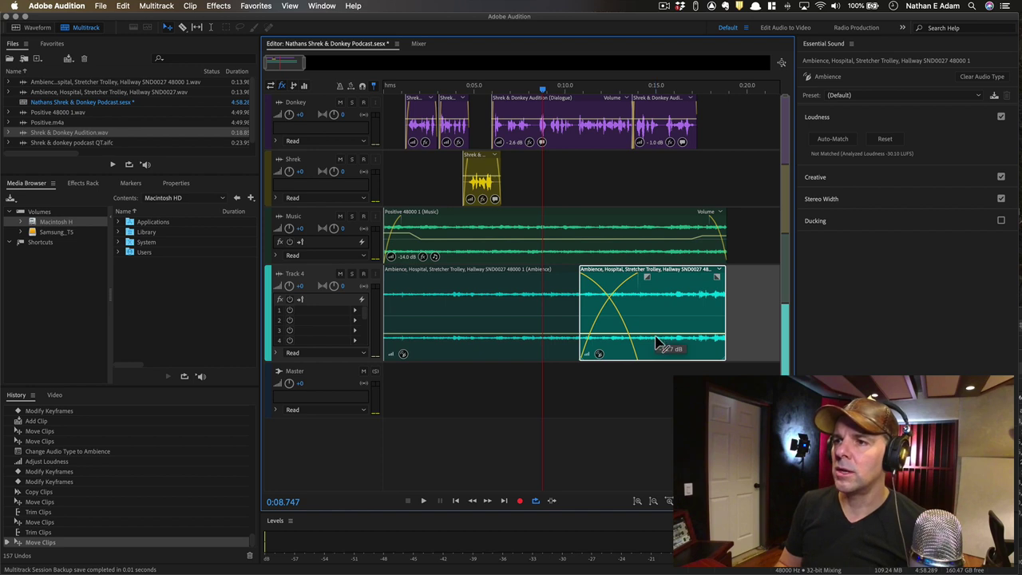
drag(657, 342, 665, 357)
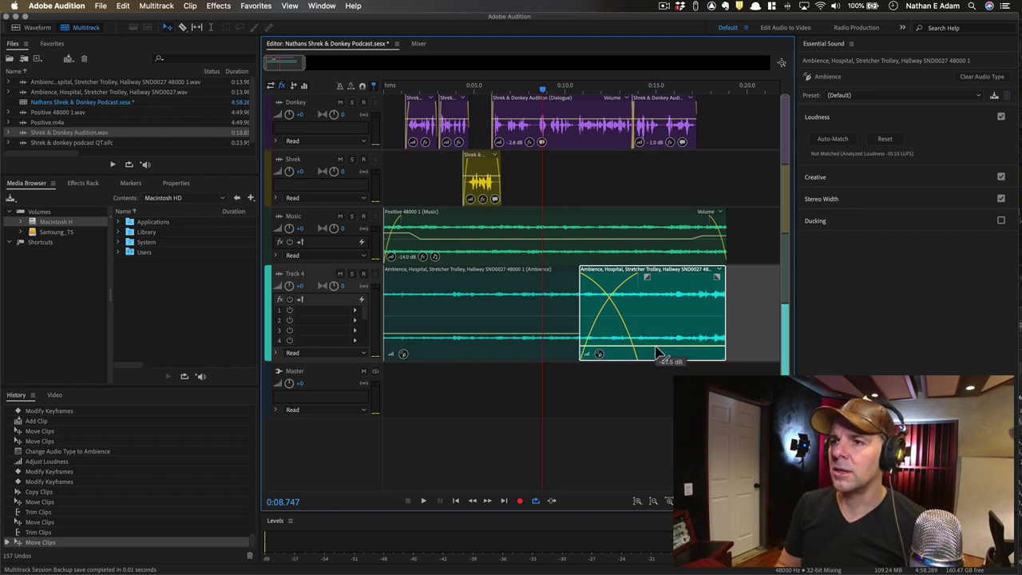
click(559, 342)
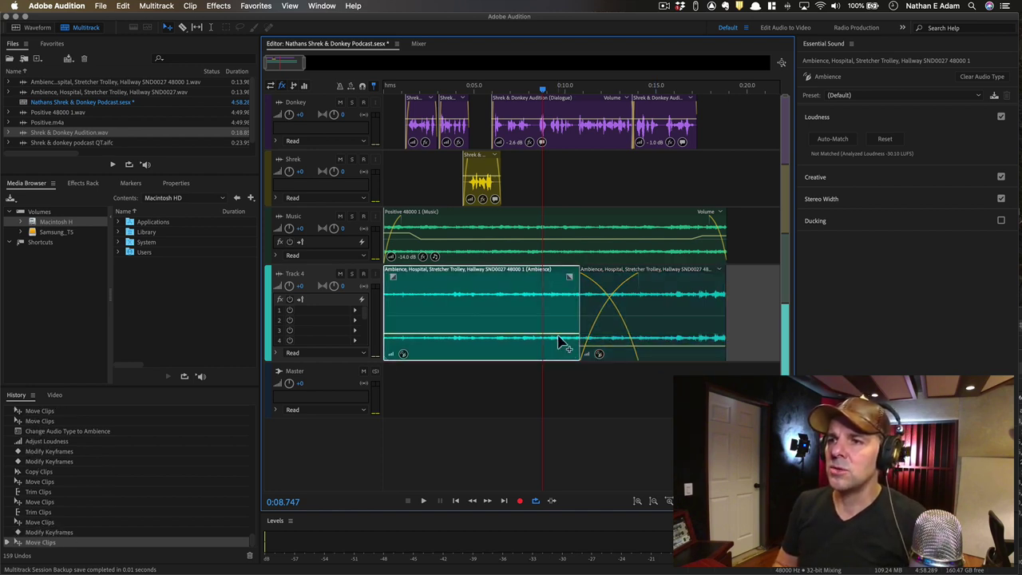
drag(559, 341, 563, 349)
key(space)
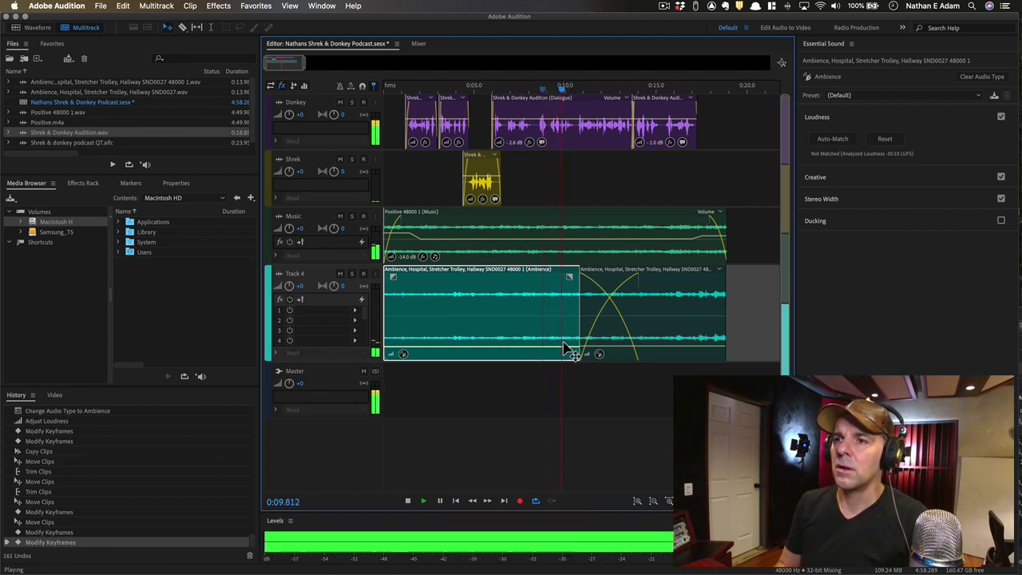
- Fine-tune the volume lines of both hospital ambience clips while listening to the mix through the crossfade
key(space)
drag(564, 351, 565, 351)
key(space)
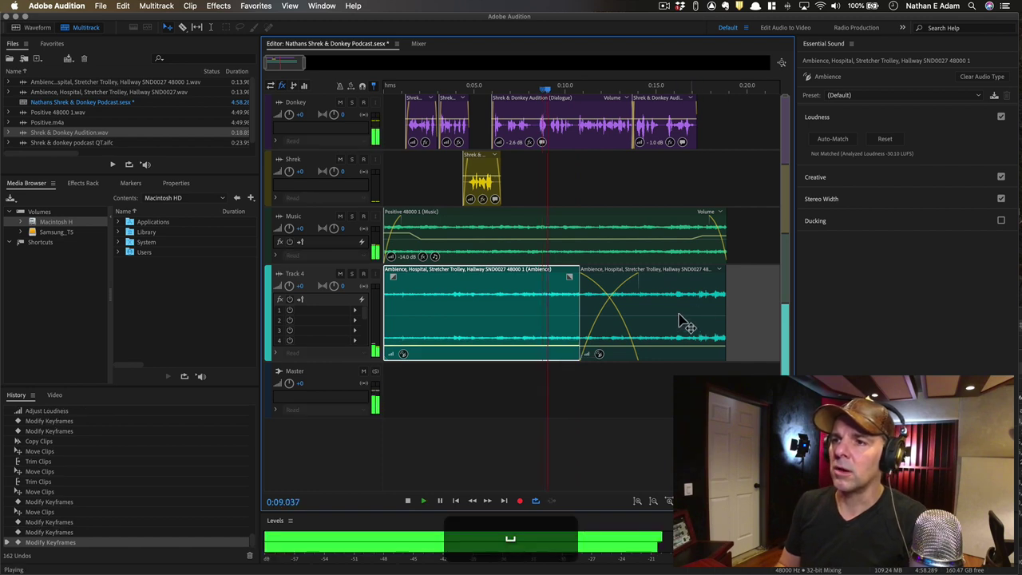
click(656, 349)
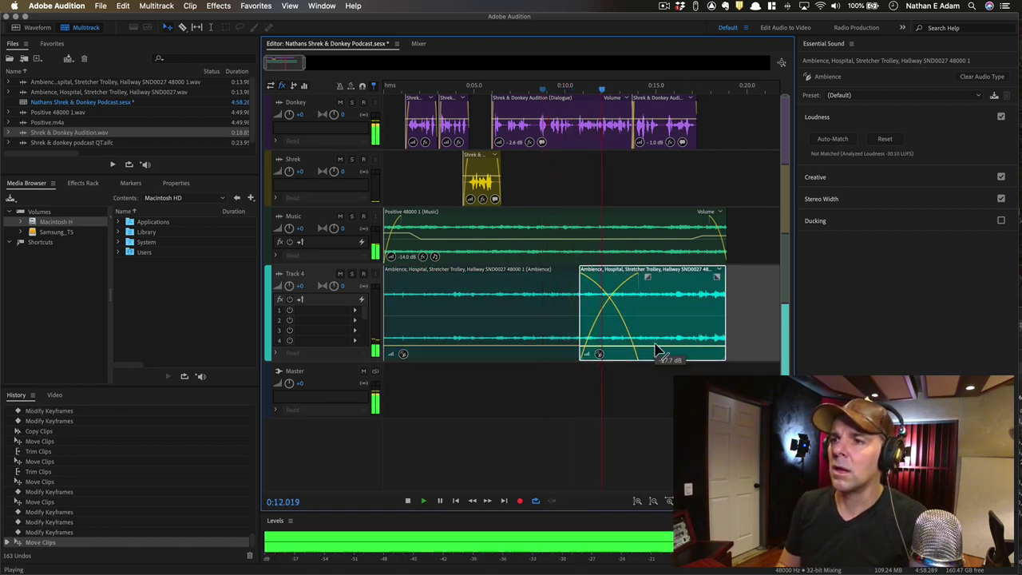
drag(655, 345, 655, 345)
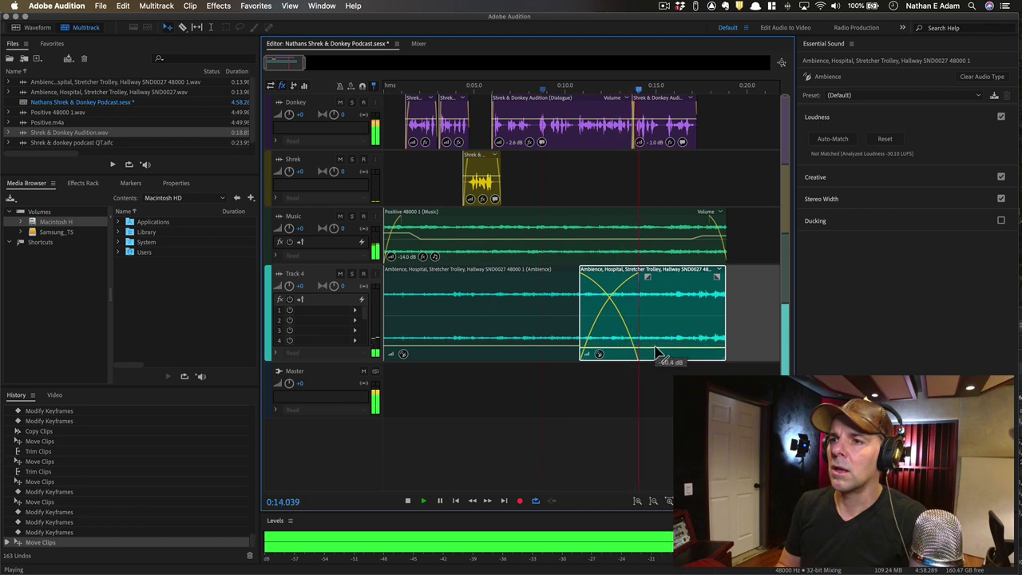
drag(655, 350, 655, 349)
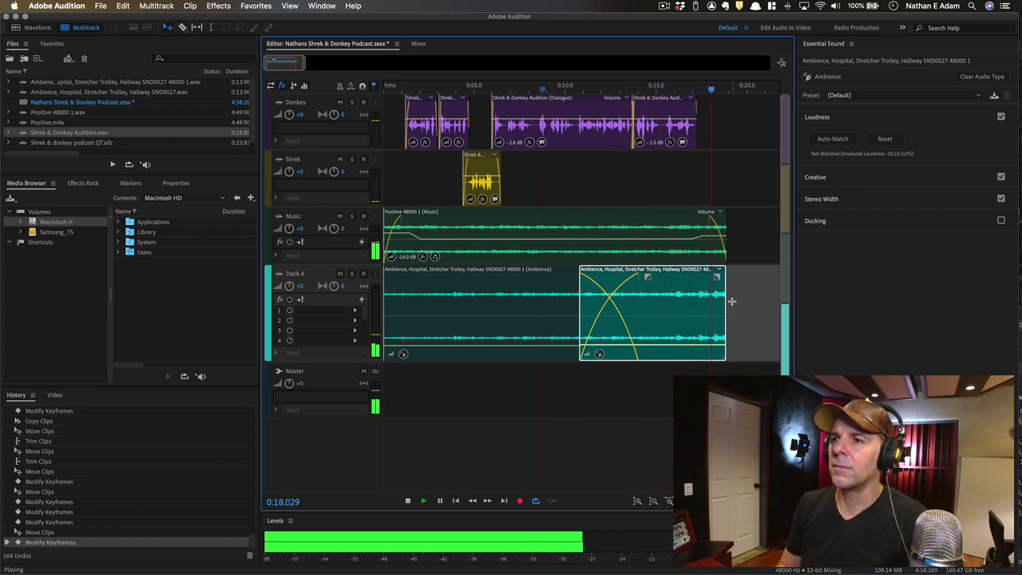
key(space)
- Add a short fade-in to the first hospital ambience clip and a short fade-out to the second, save the session, and preview it
drag(721, 280, 712, 281)
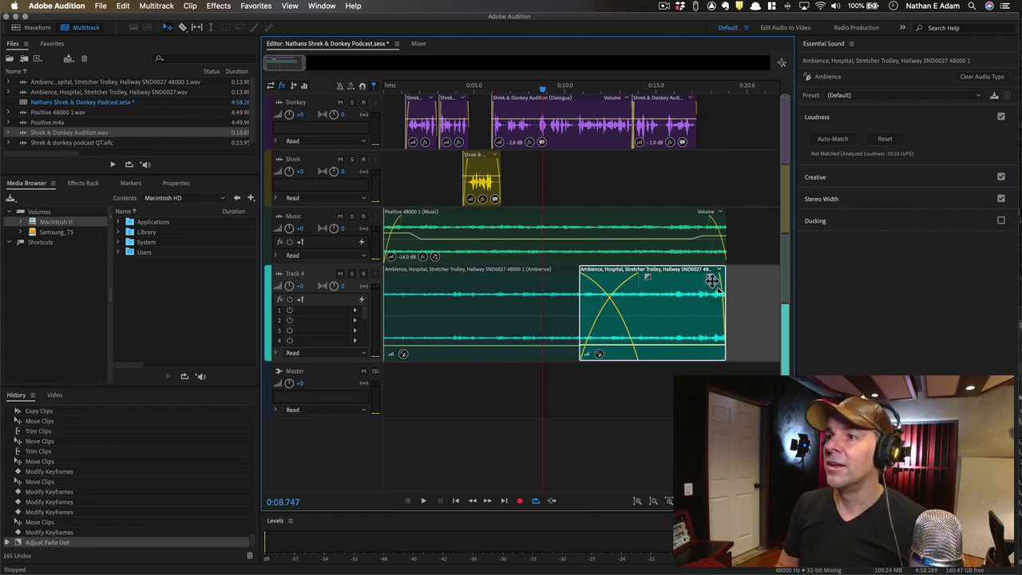
click(397, 296)
drag(388, 273, 404, 280)
click(696, 348)
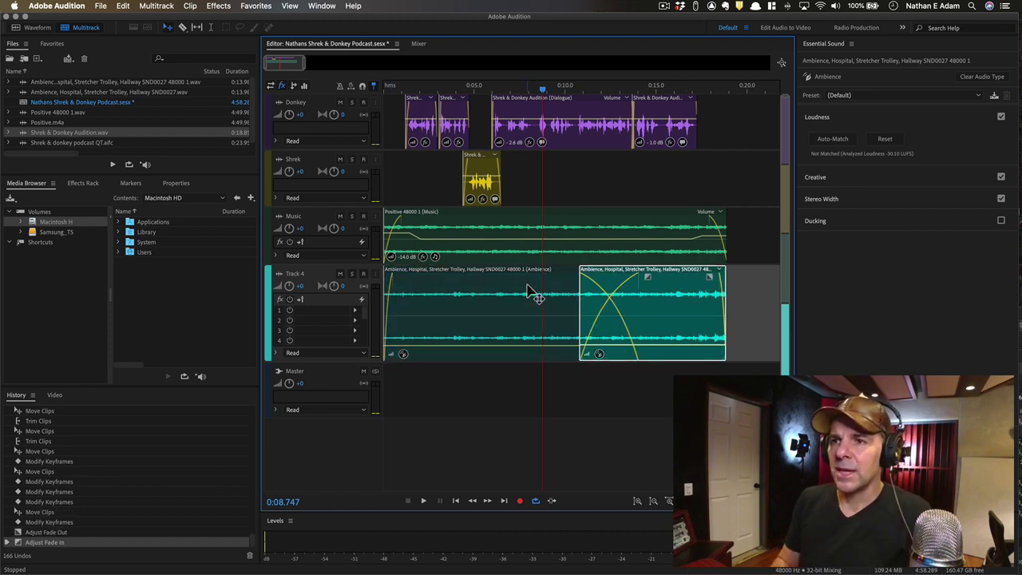
key(super+s)
key(space)
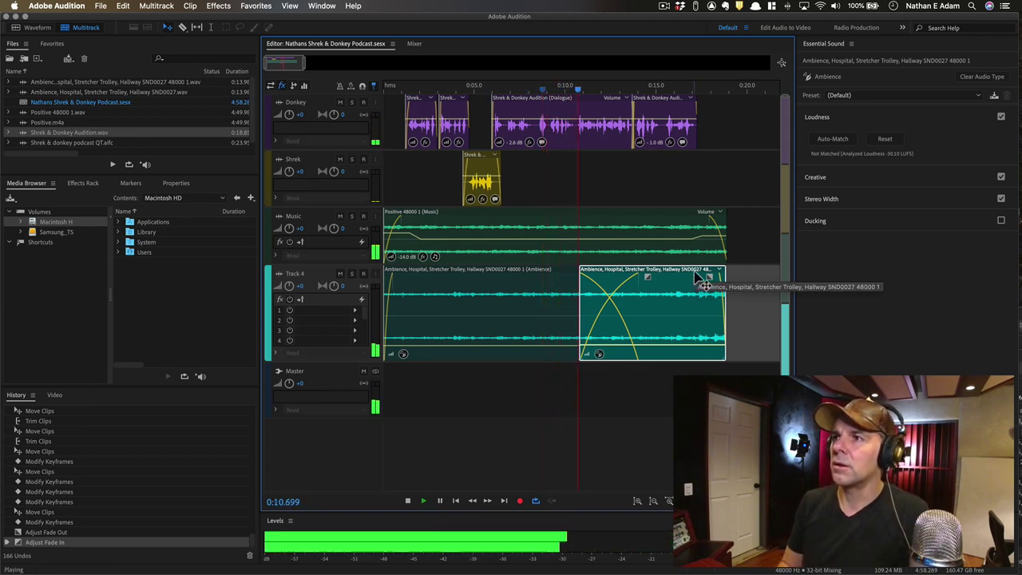
key(space)
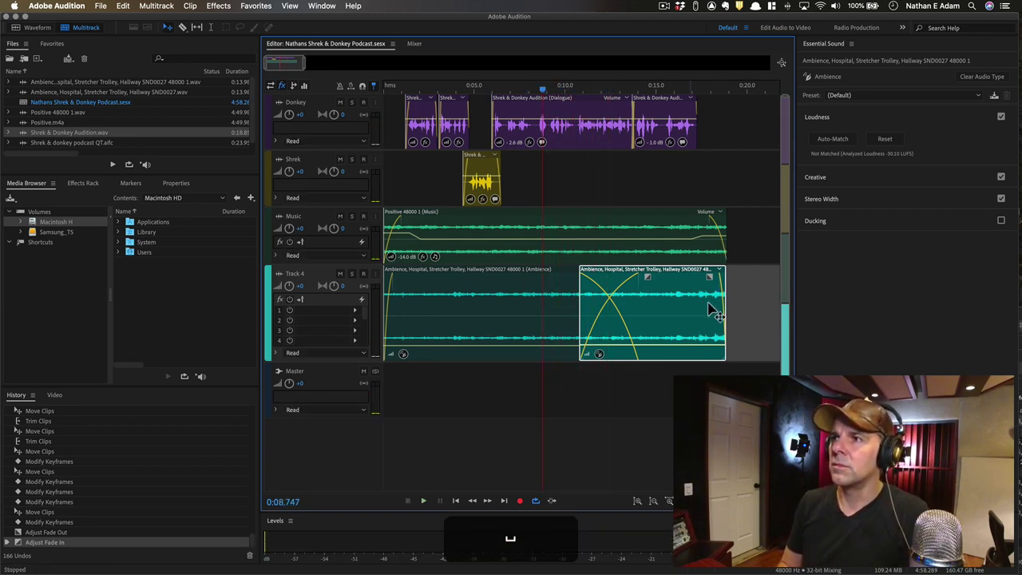
- Auto-match the loudness of both hospital ambience clips, resetting the first clip's loudness before matching it again
click(755, 299)
click(691, 300)
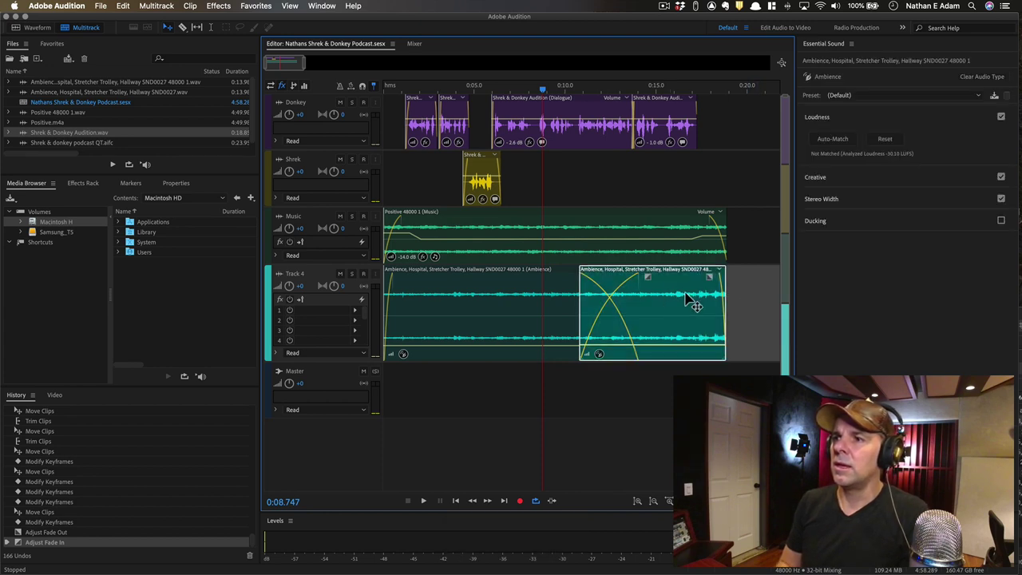
click(495, 301)
click(680, 302)
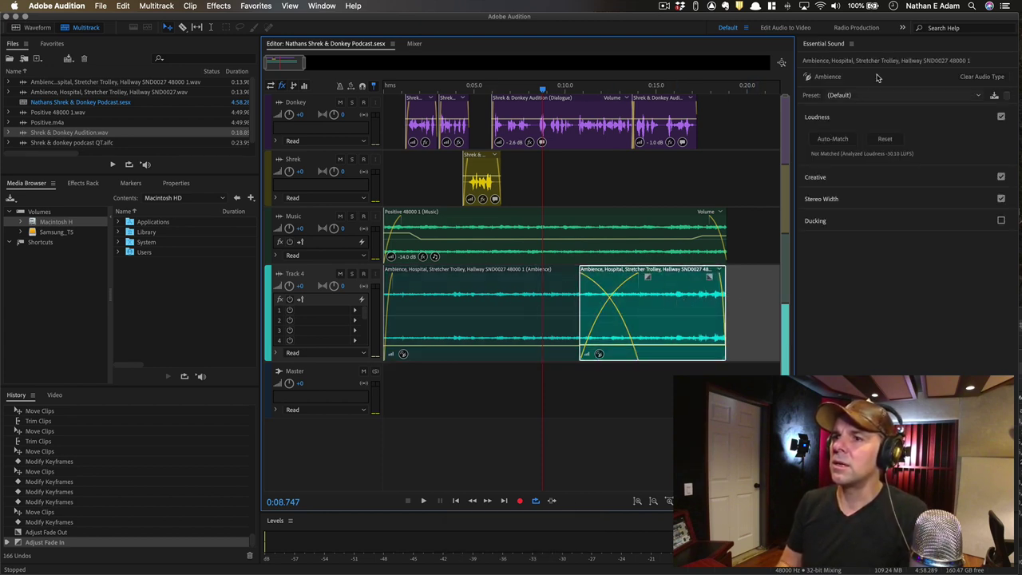
click(834, 139)
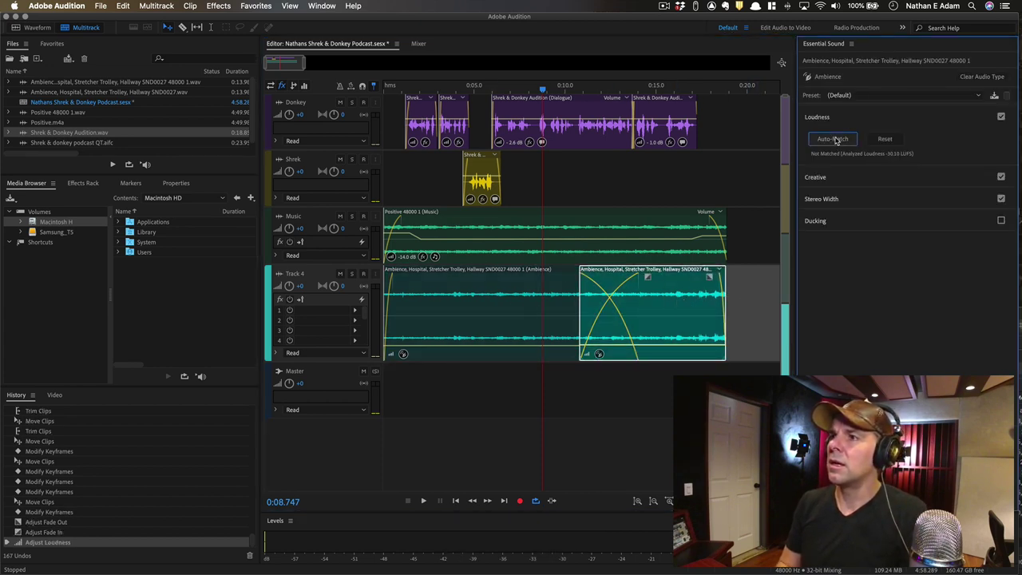
click(540, 303)
click(834, 140)
click(838, 142)
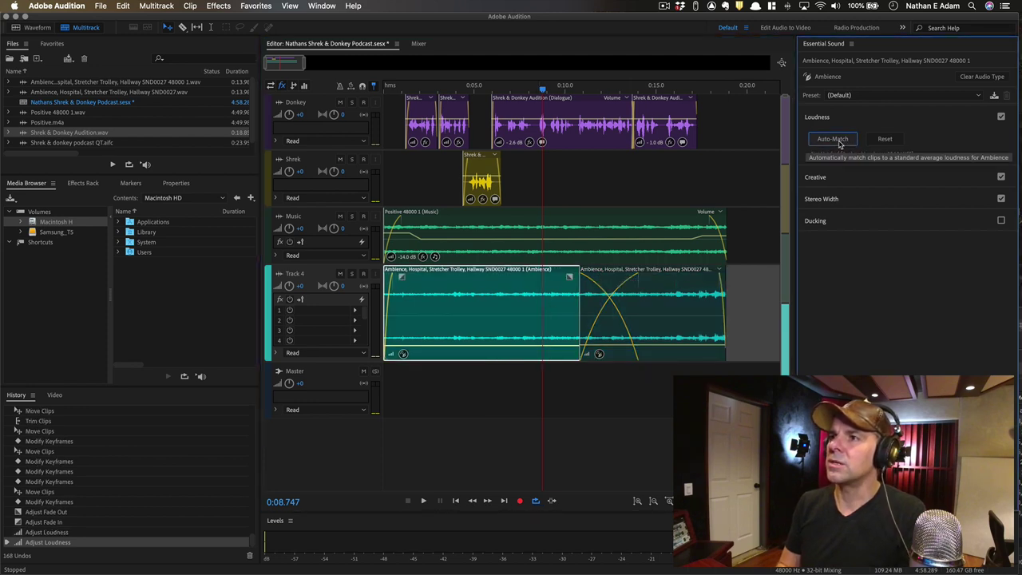
click(885, 139)
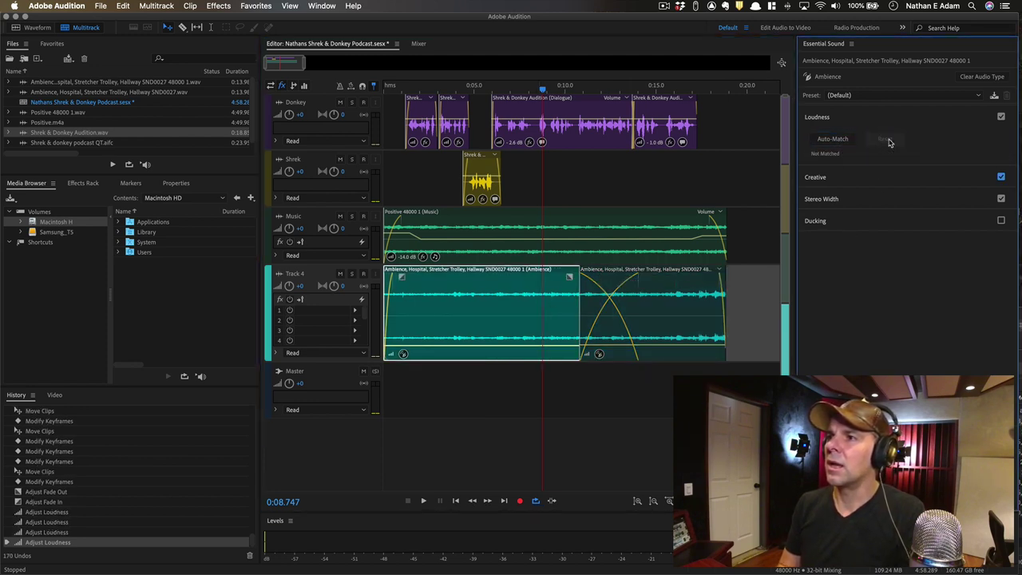
click(837, 139)
click(626, 314)
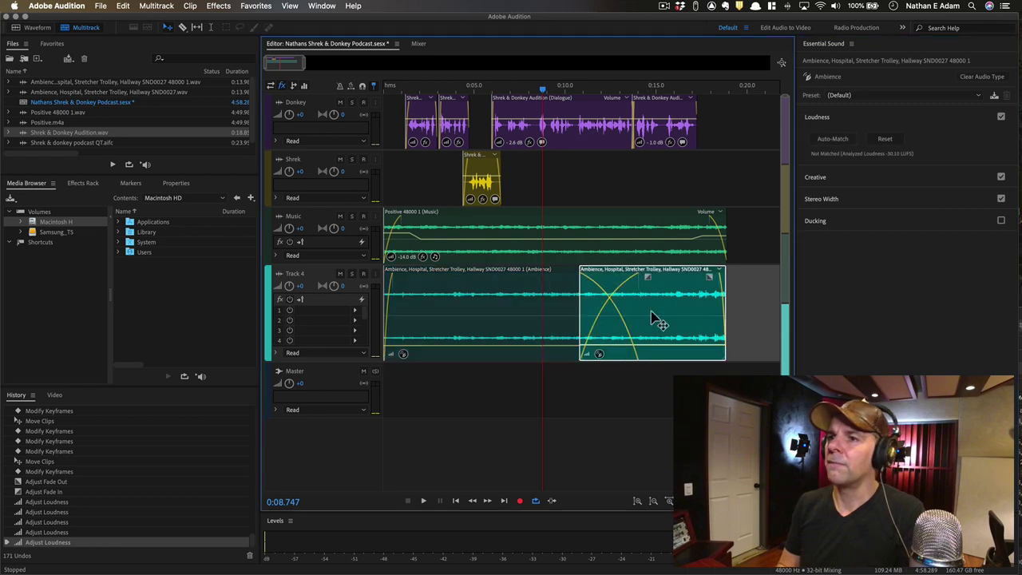
click(833, 139)
- Play the mix from about 0:08.7 to check the ambience level and save the session
key(space)
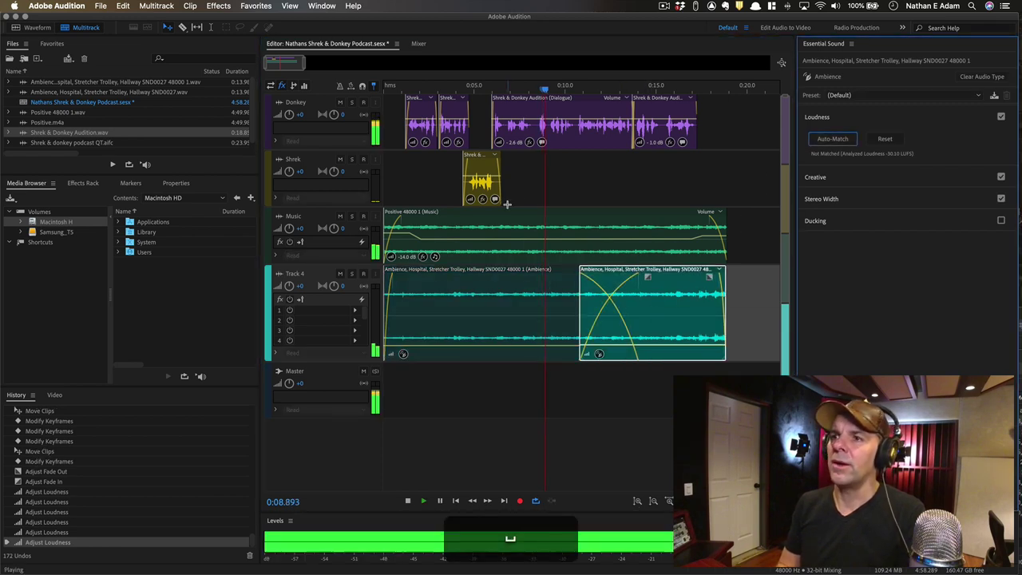
key(space)
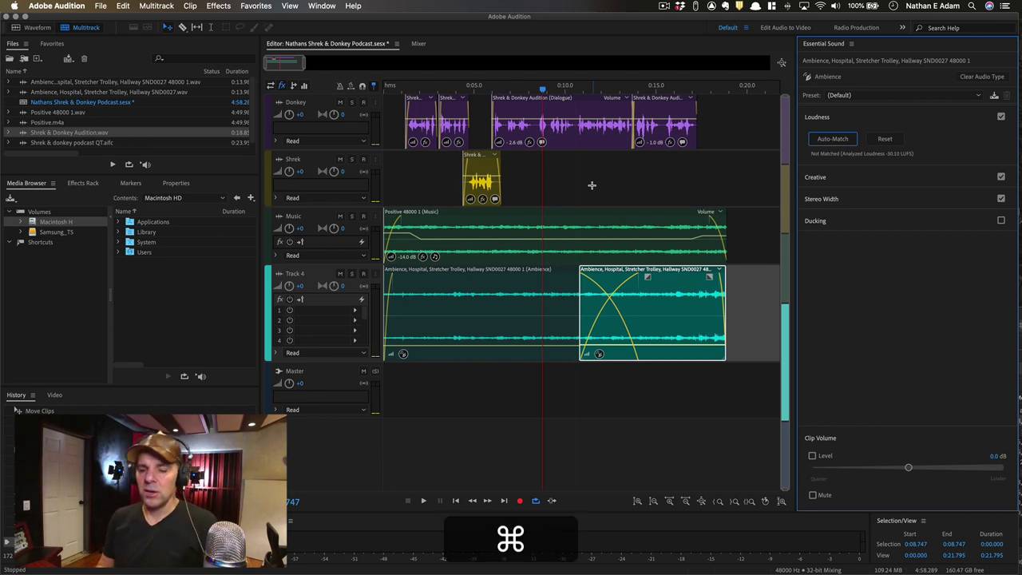
key(super+s)
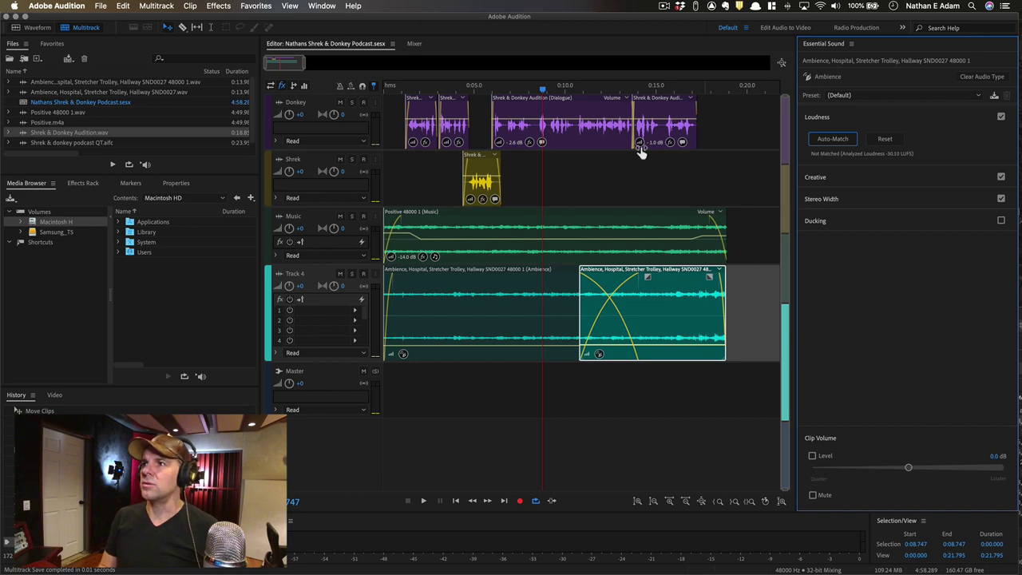
click(536, 308)
click(663, 296)
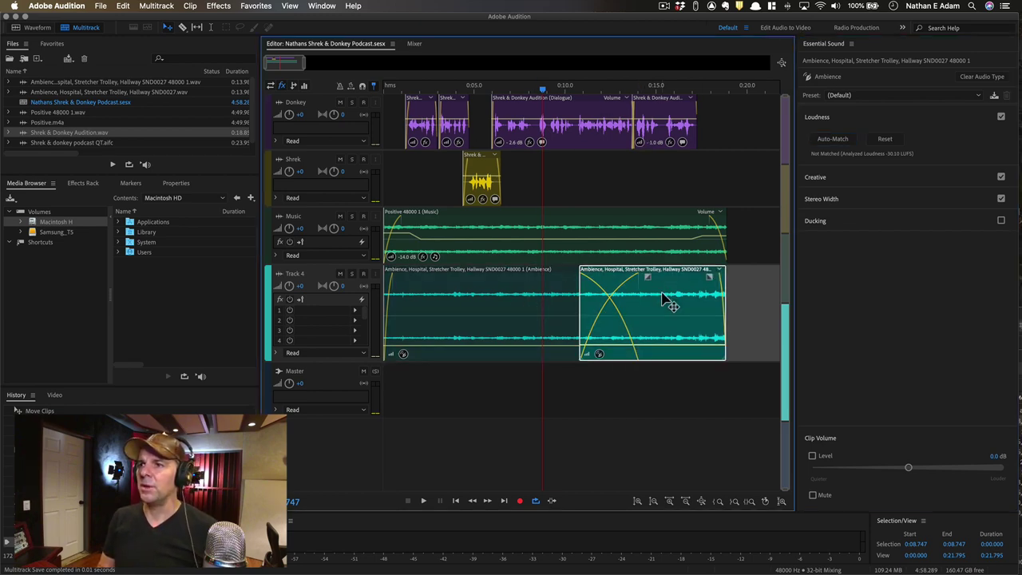
- Save the session, search the computer for "bird" and reveal the "Ambience, Park, Birds" sound file in Finder
key(super+s)
key(super+Tab)
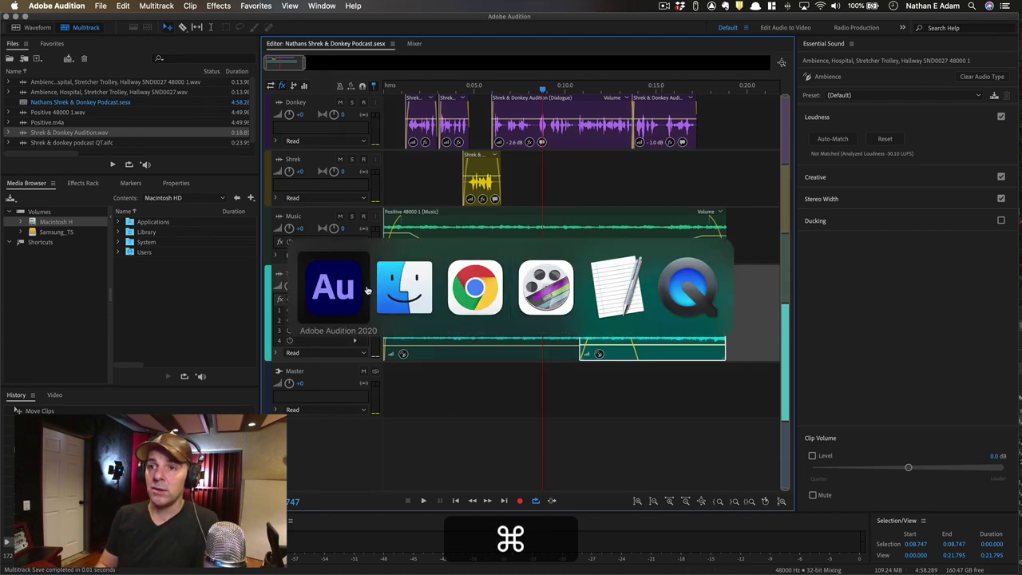
key(super+space)
text('bird)
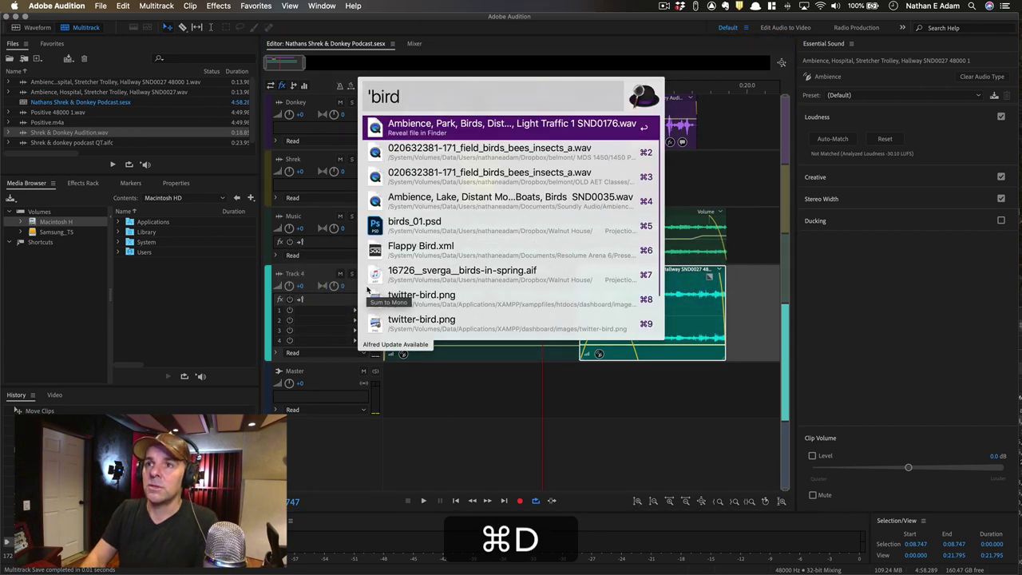
key(super+Return)
- Preview the park birds ambience and "Animal, Dog, Barking, Distant SND8024.wav" in the Soundly Audio folder
key(space)
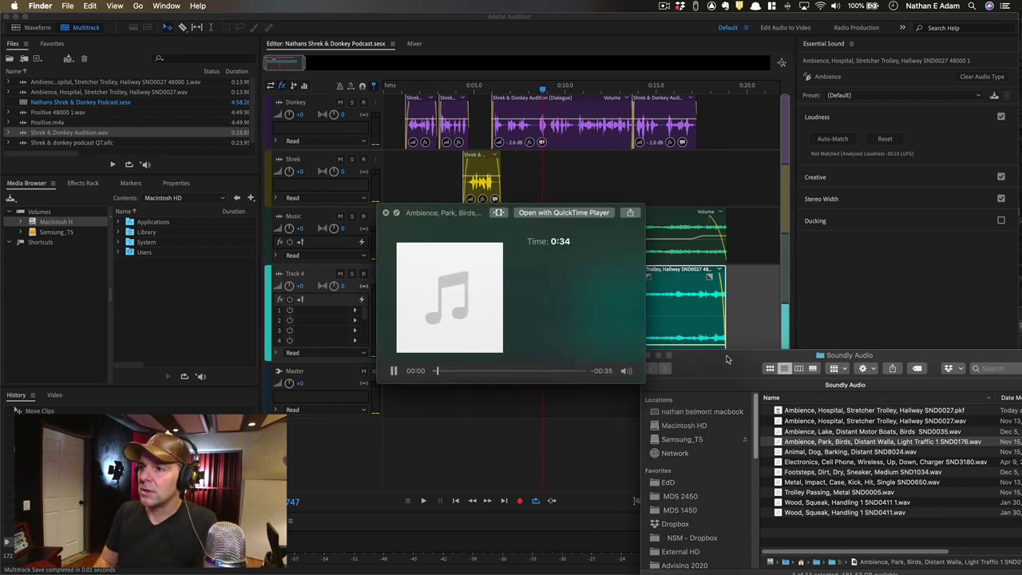
key(Down)
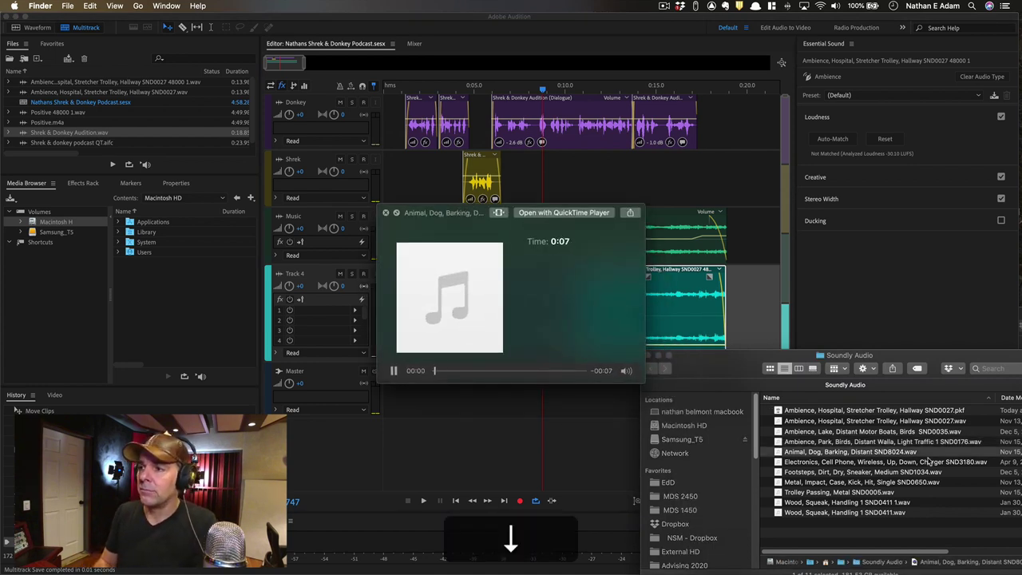
key(space)
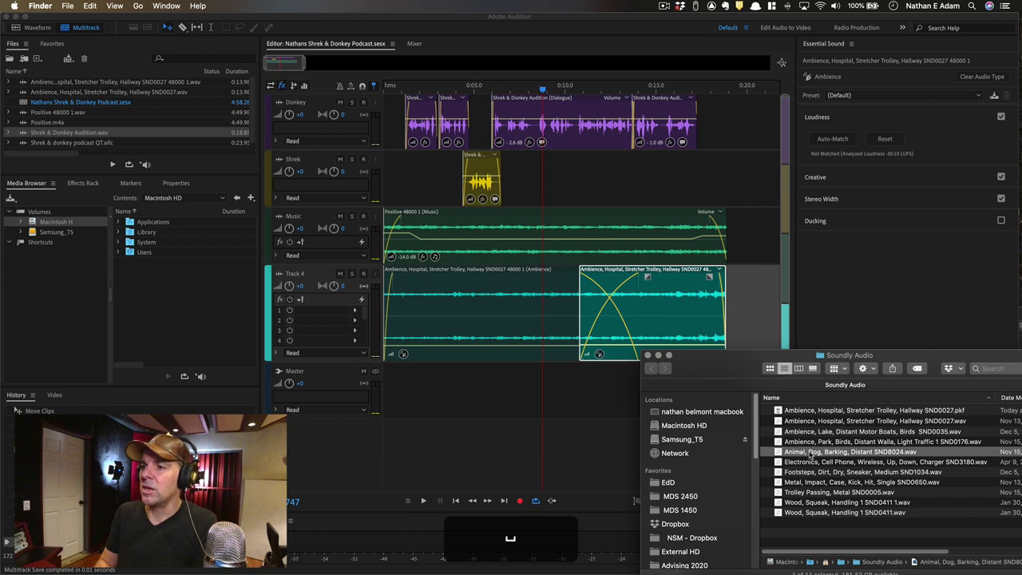
- Switch back to Audition and add a stereo audio track below Track 4
click(308, 272)
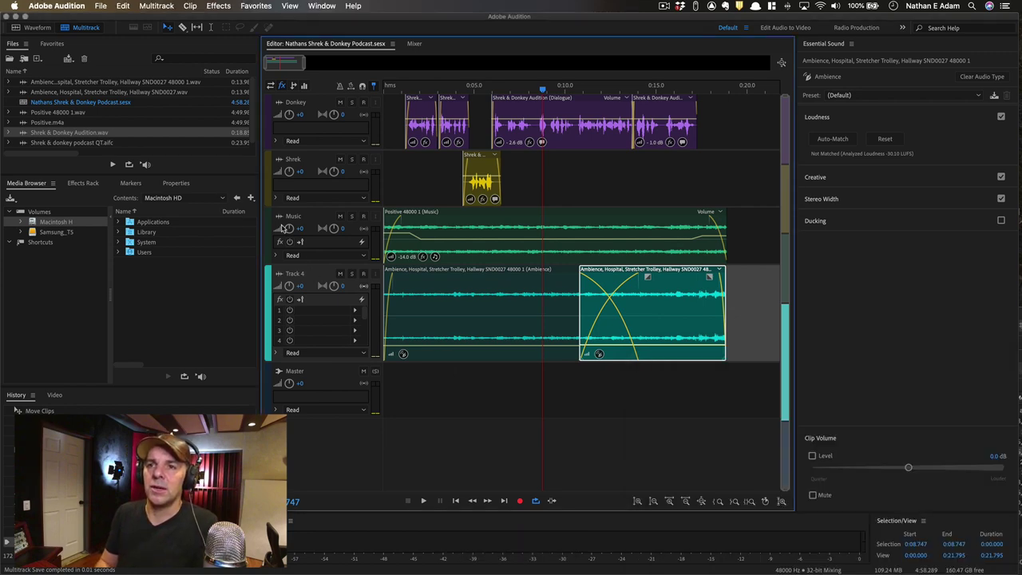
click(163, 5)
mouse_move(174, 19)
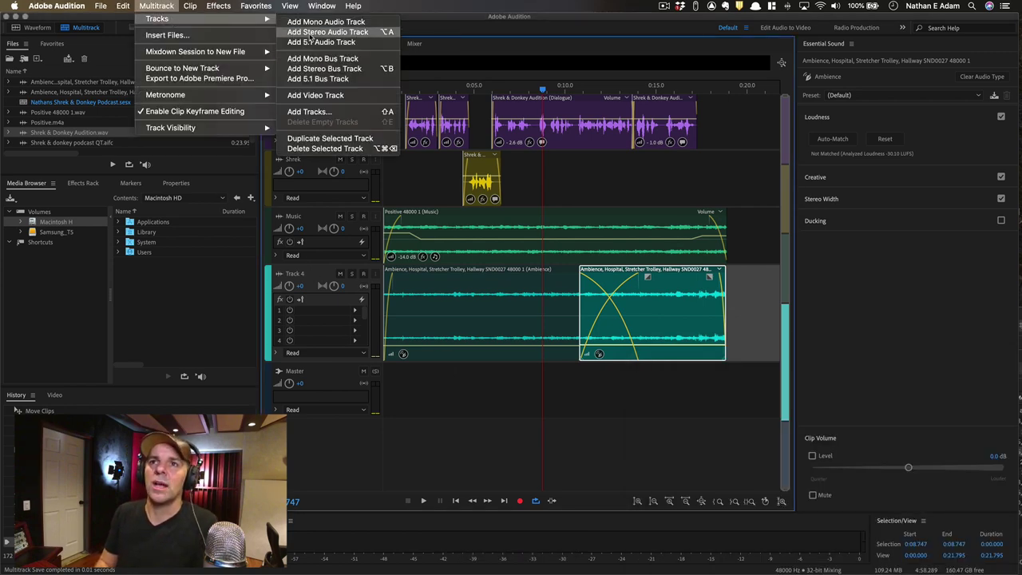
click(311, 36)
- Insert "Animal, Dog, Barking, Distant SND8024.wav" from Finder into Track 7, accepting a copy conformed to the session's sample rate
key(super+Tab)
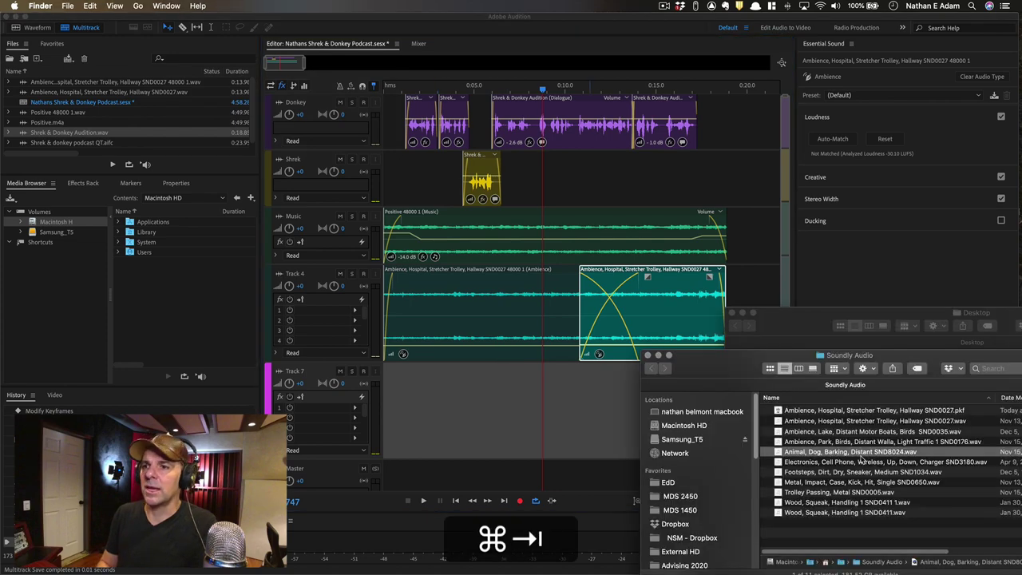
drag(830, 453, 447, 424)
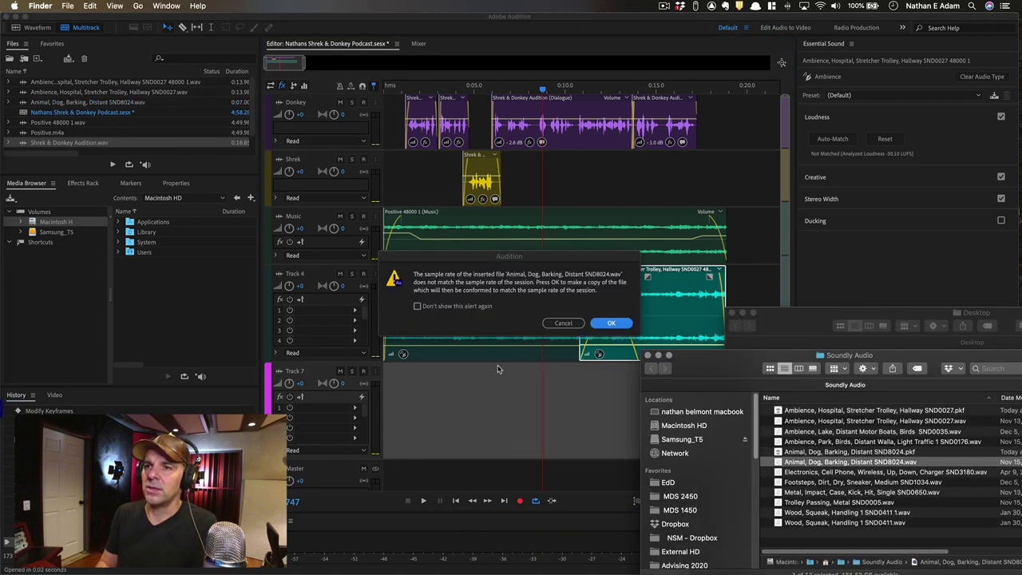
click(612, 323)
click(436, 406)
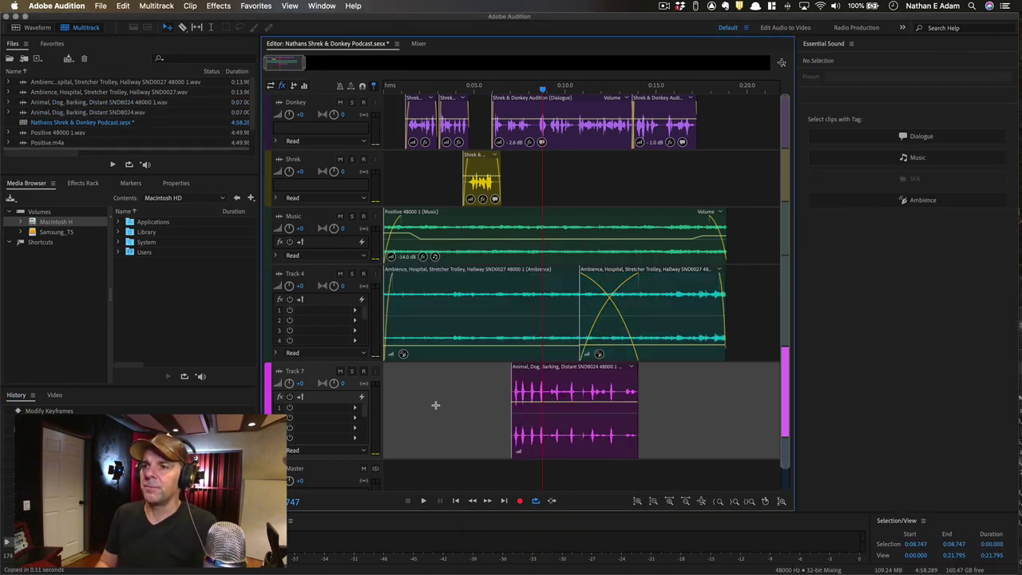
- Move the dog bark clip to the start of Track 7 and trim it to its first two barks, about 1 second long
drag(548, 390, 366, 385)
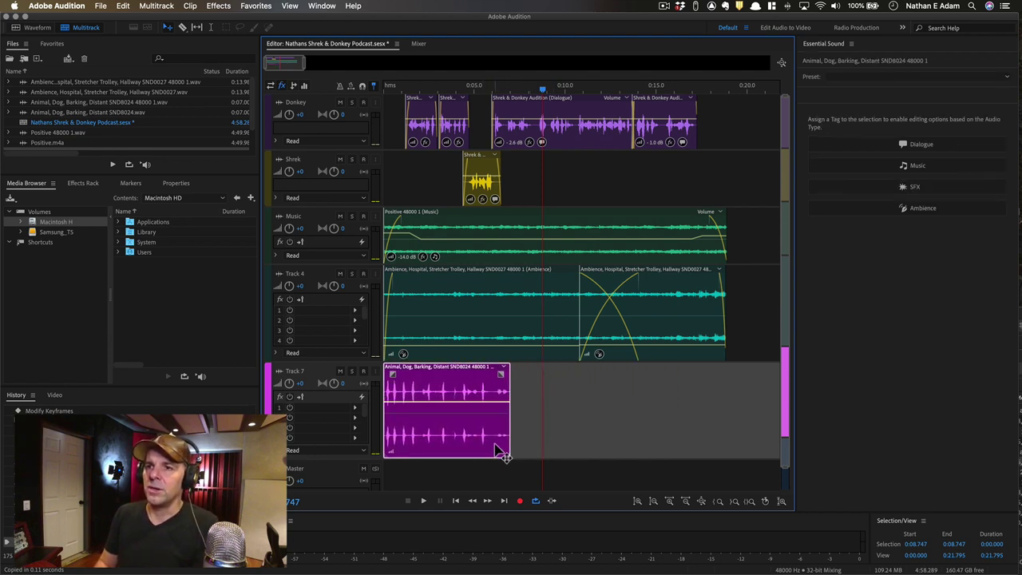
drag(509, 450, 403, 435)
key(=)
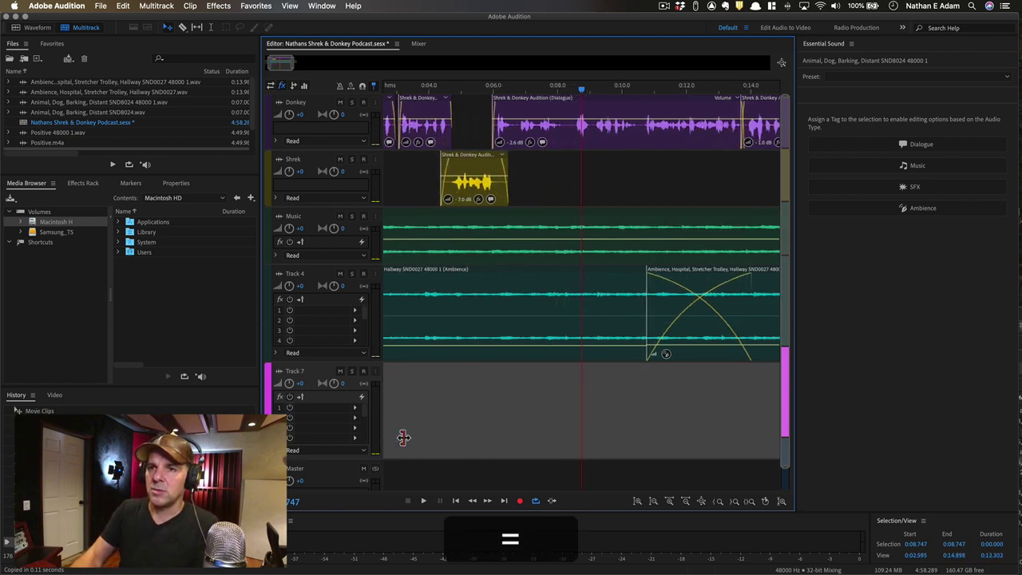
scroll(401, 434, up, 1)
- Lower the dog bark clip's volume line well below its original level and play the mix from the start
key(Home)
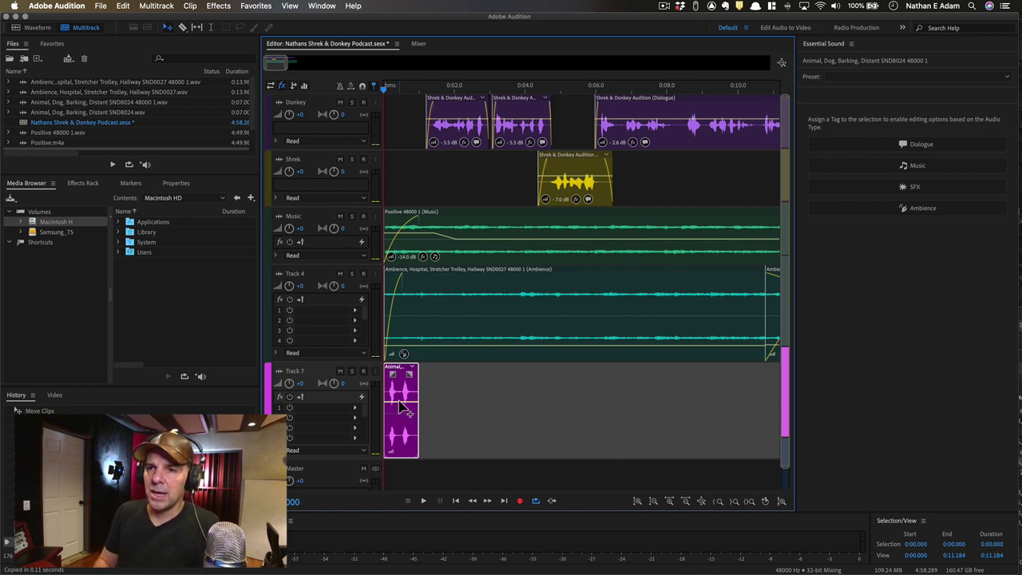
drag(403, 409, 406, 440)
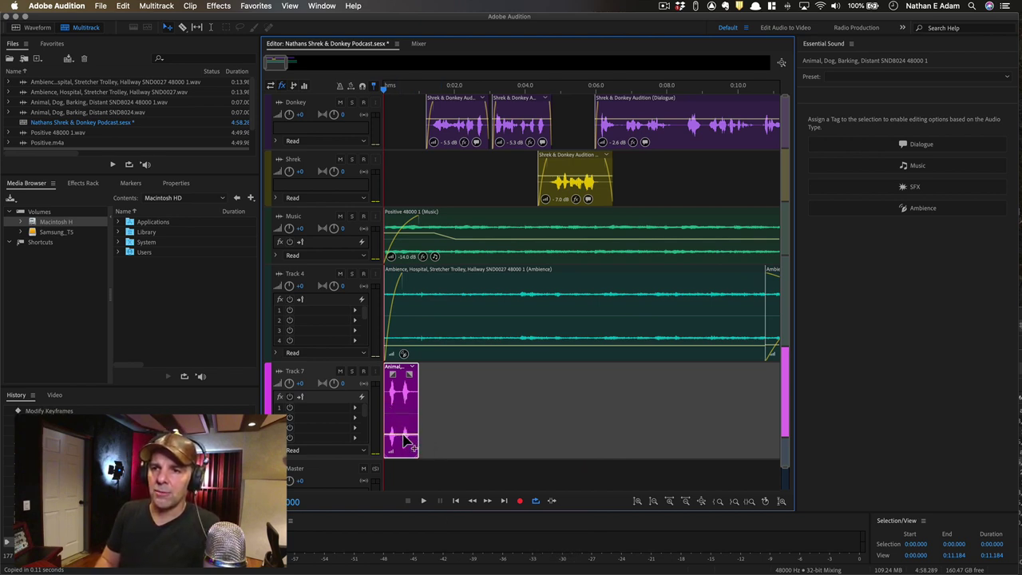
key(space)
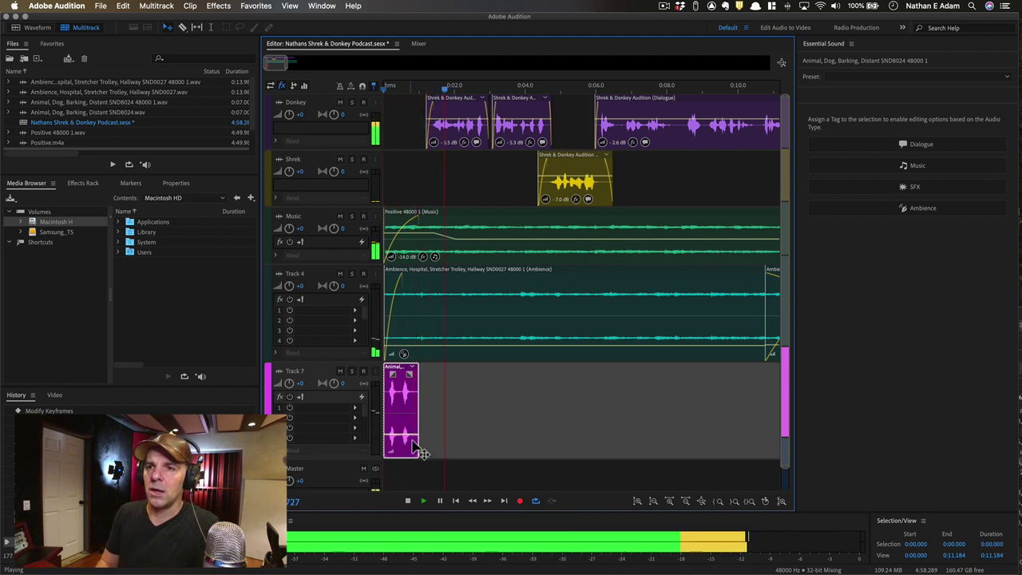
- Extend the dog bark clip's end to include a third bark and shift the clip to about 0:00.35, checking it in playback
drag(418, 444, 437, 452)
key(space)
key(Home)
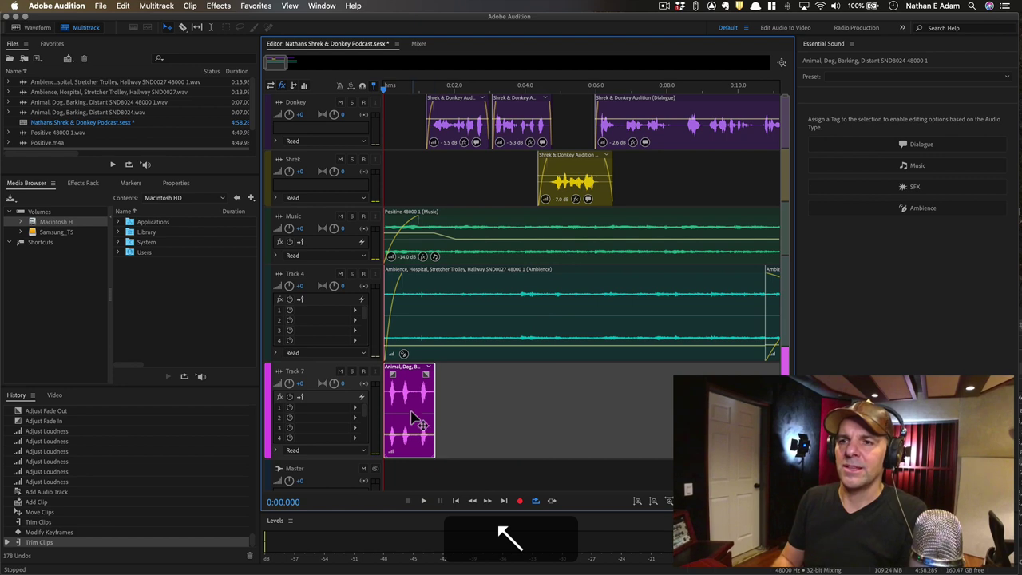
drag(425, 395, 437, 397)
key(space)
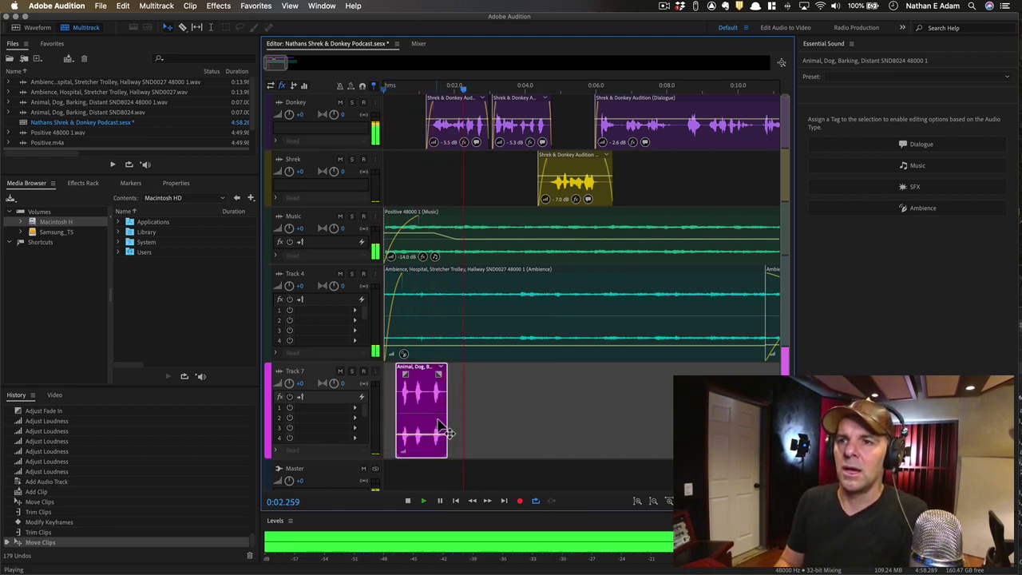
- Try a quieter copy of the dog bark clip at about 0:06.6 on Track 7 and delete that copy
alt+drag(441, 423, 653, 401)
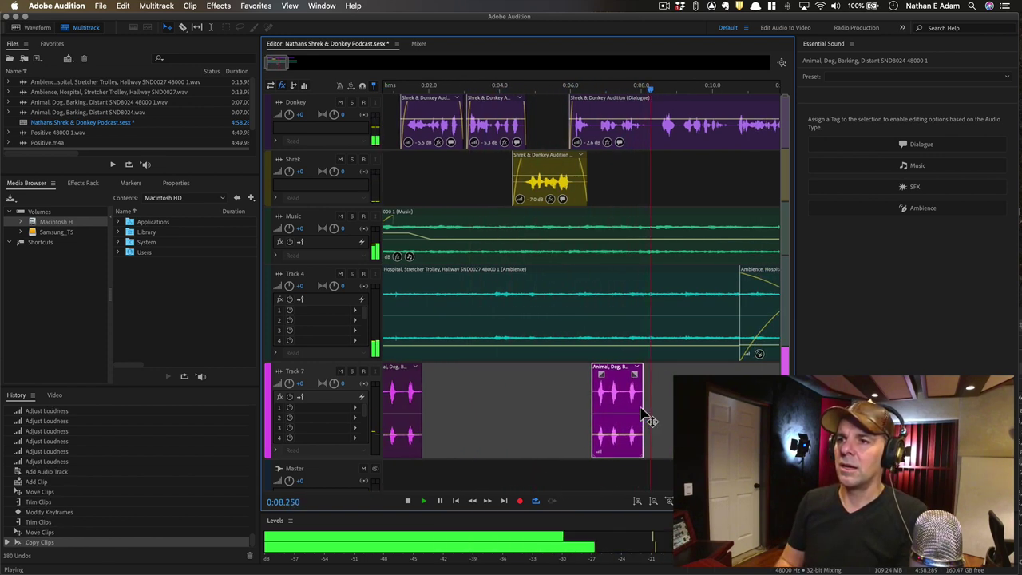
key(space)
click(628, 441)
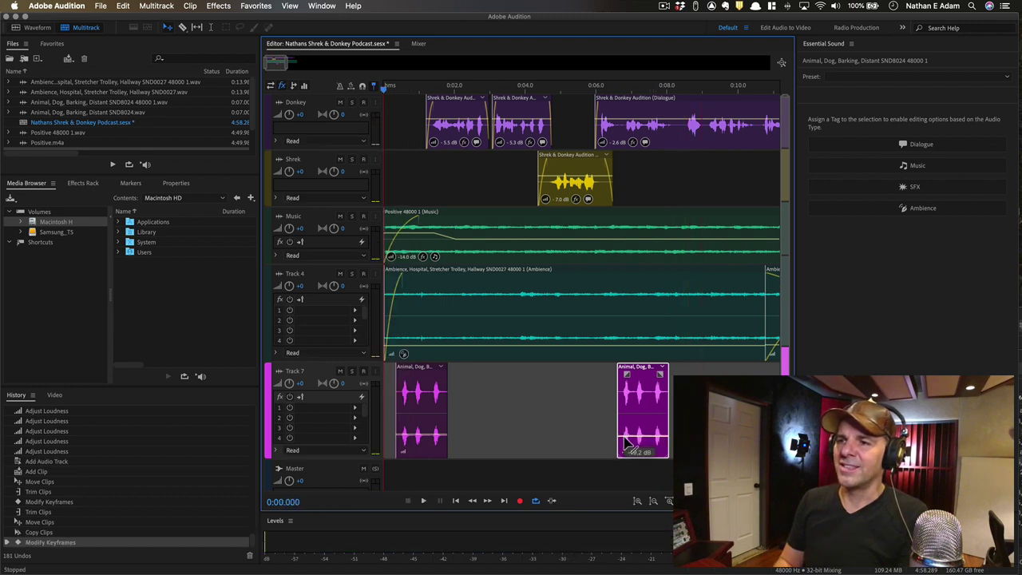
drag(629, 442, 638, 449)
key(BackSpace)
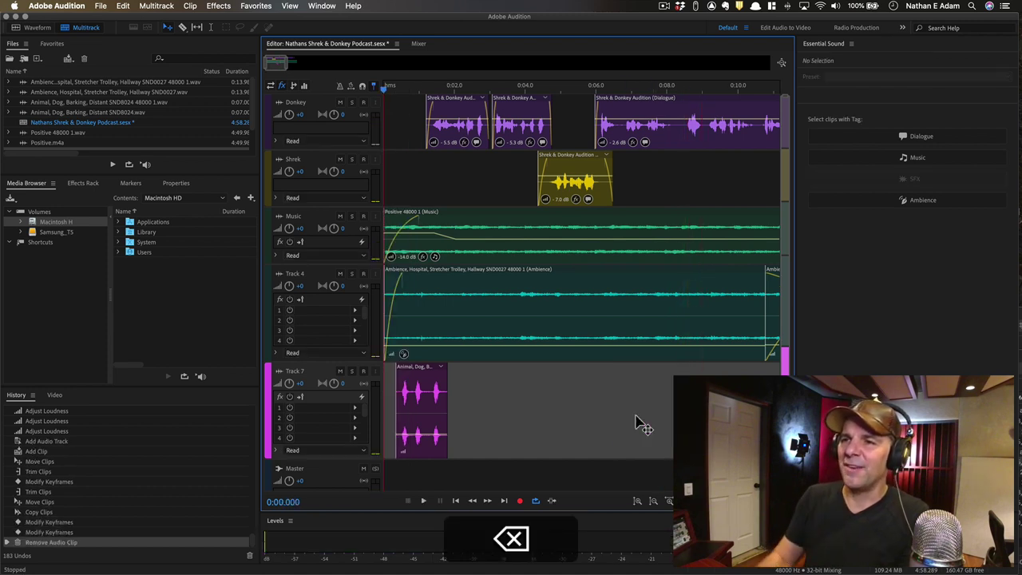
- Move the remaining dog bark clip earlier to about 0:00.1 and lower its volume line slightly
click(417, 405)
drag(423, 409, 414, 447)
key(Home)
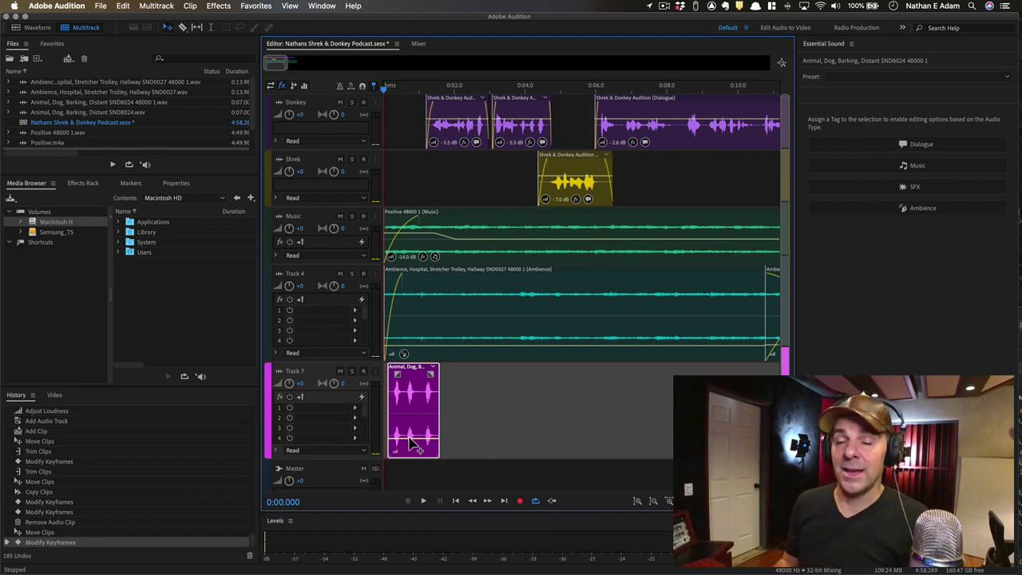
- Play the mix from the start to check the dog bark level and save the session
key(space)
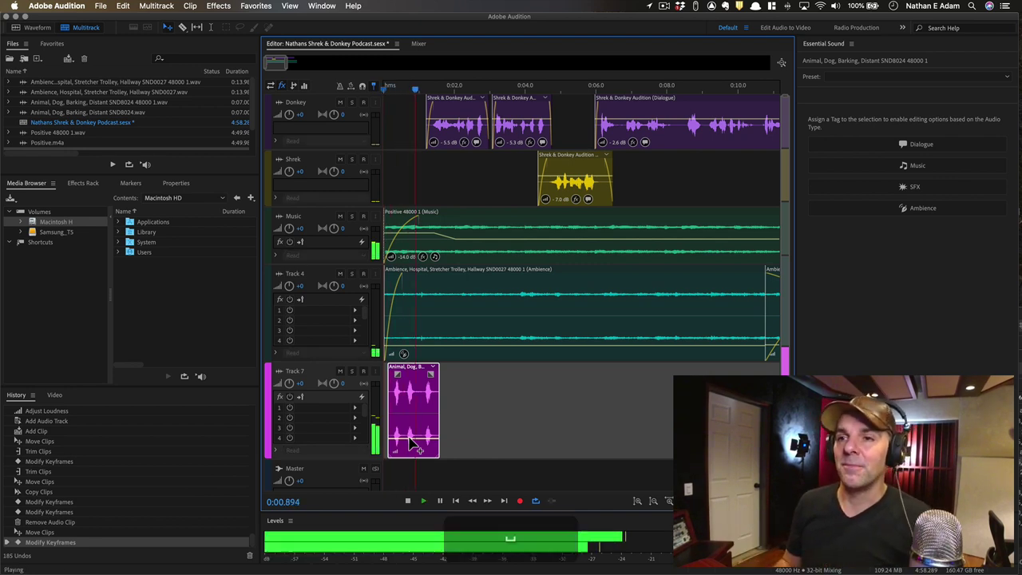
key(minus)
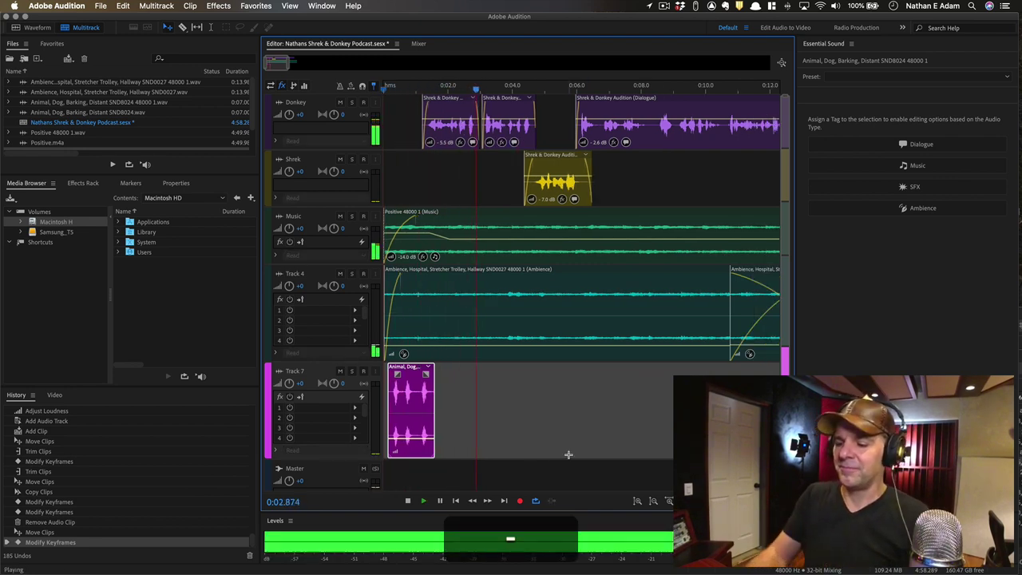
key(space)
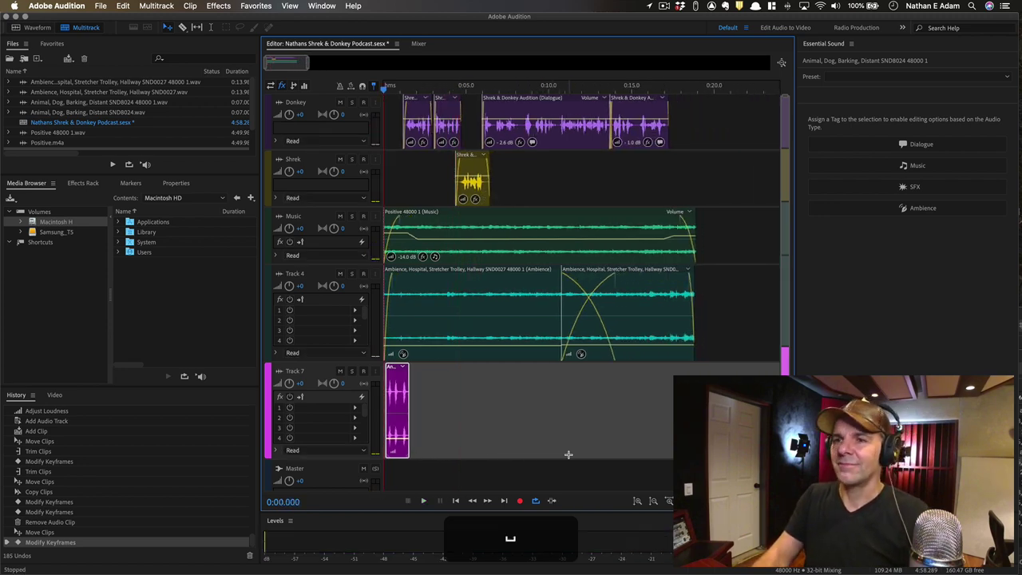
key(super+s)
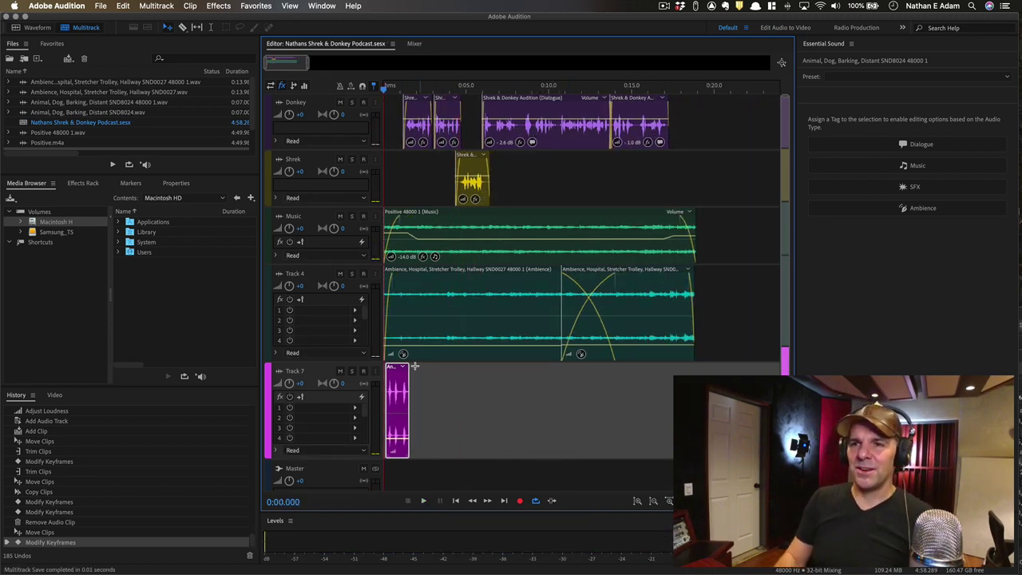
- Add a short fade-out and a short fade-in to the dog bark clip and save the session
key(equal)
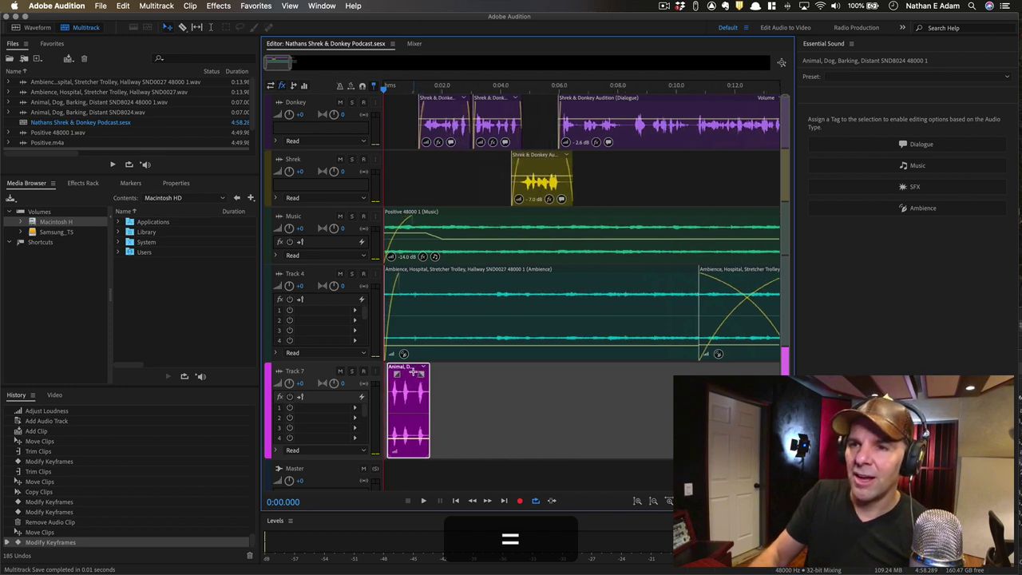
drag(423, 377, 400, 380)
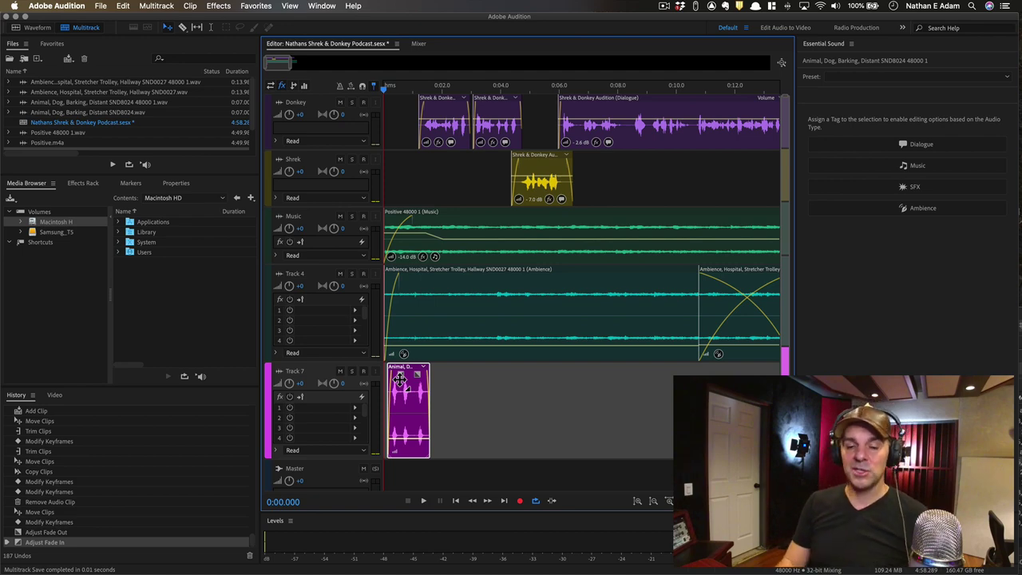
key(minus)
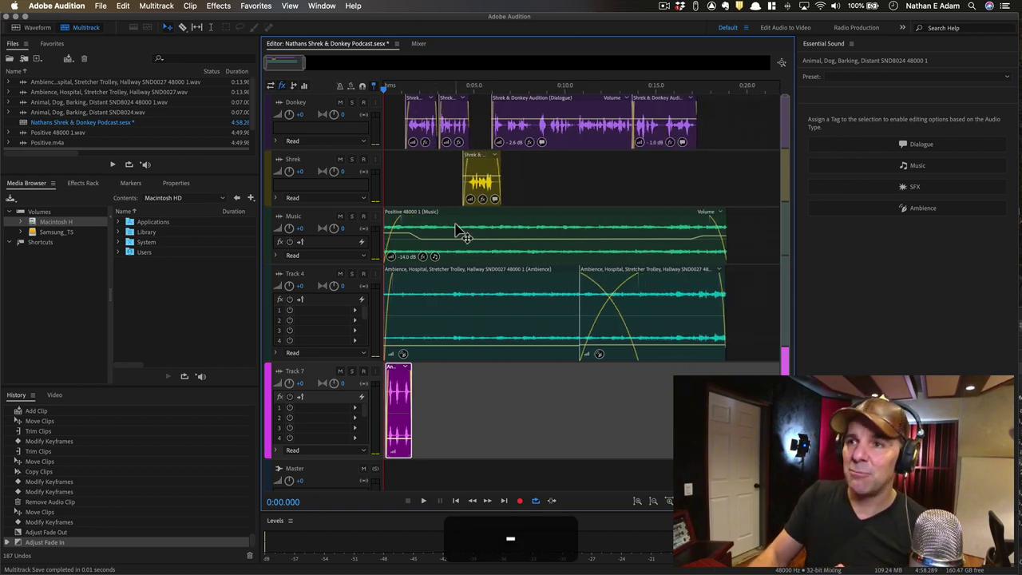
key(minus)
key(super+s)
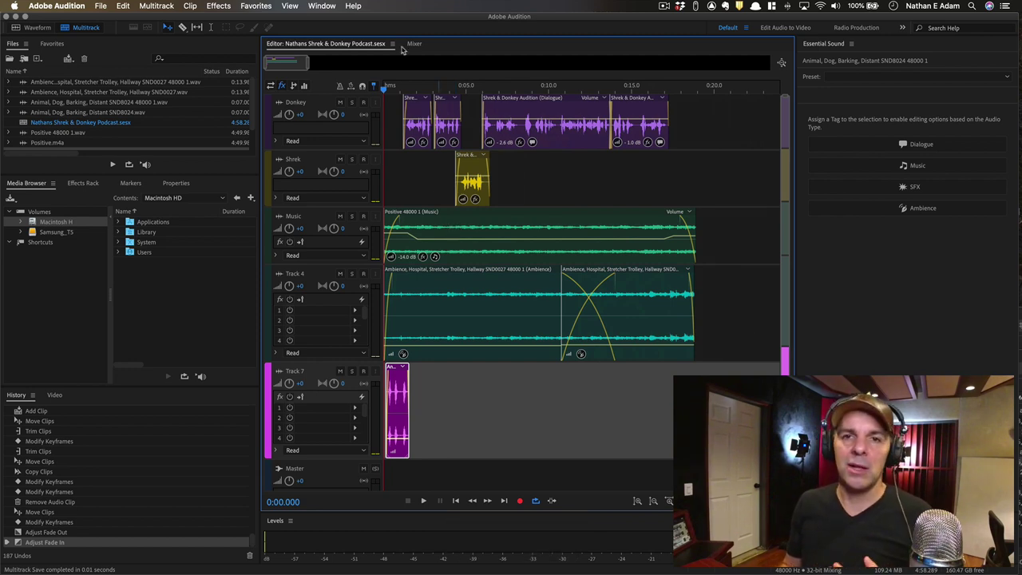
- Start a multitrack mixdown export of the entire session and browse to the Shrek & Donkey podcast project folder on the Desktop
click(100, 5)
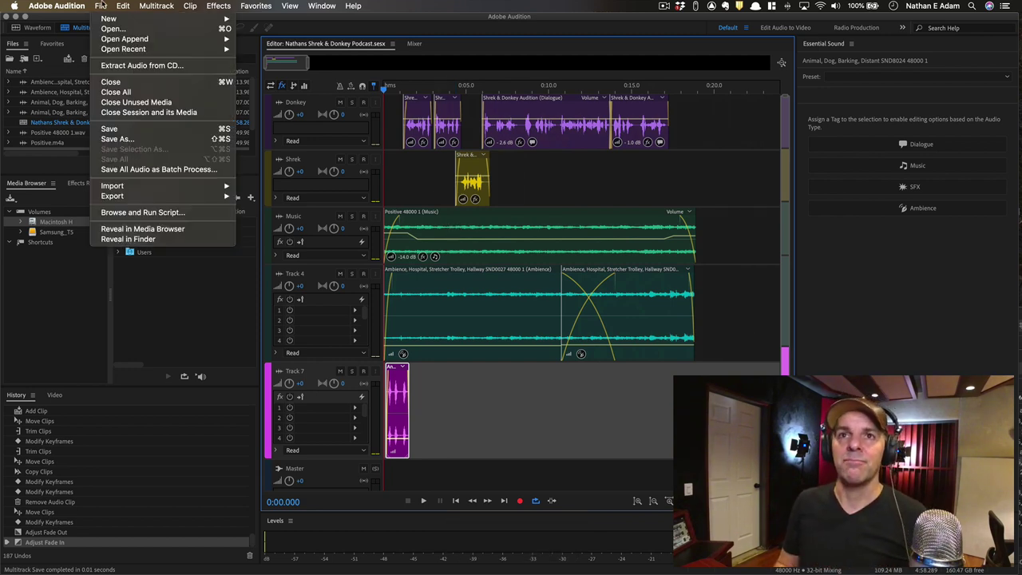
mouse_move(170, 202)
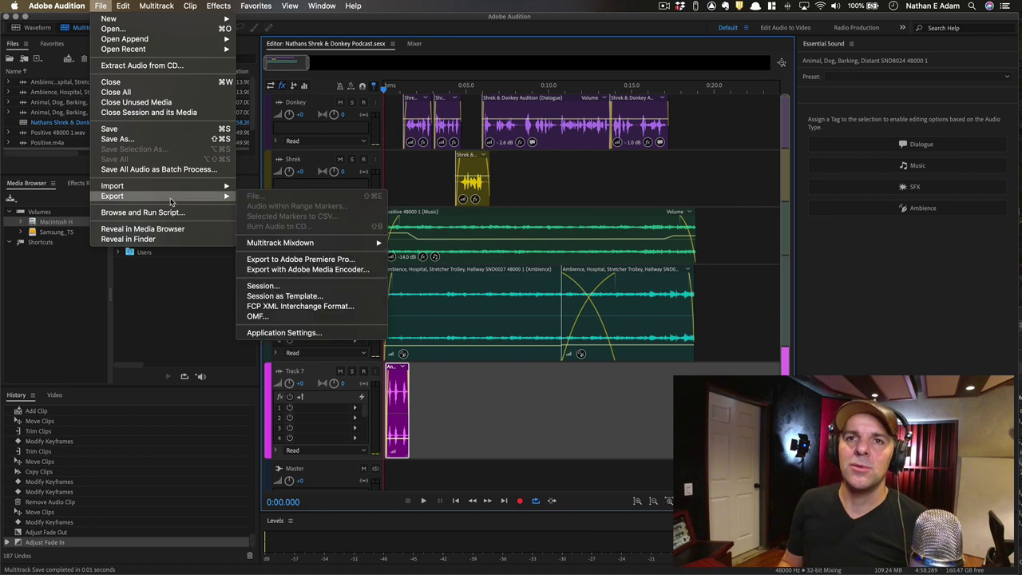
mouse_move(293, 248)
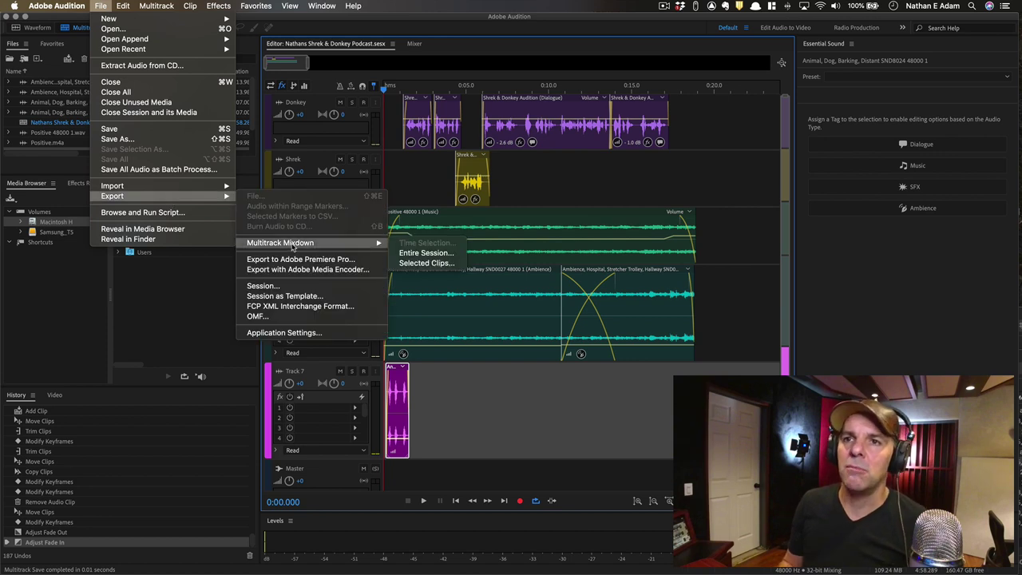
click(441, 254)
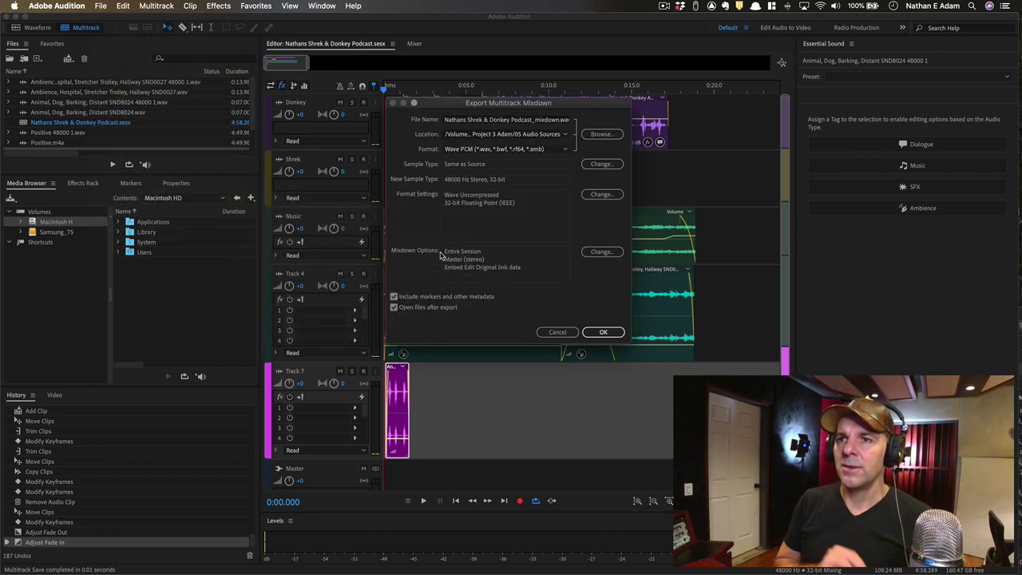
click(602, 134)
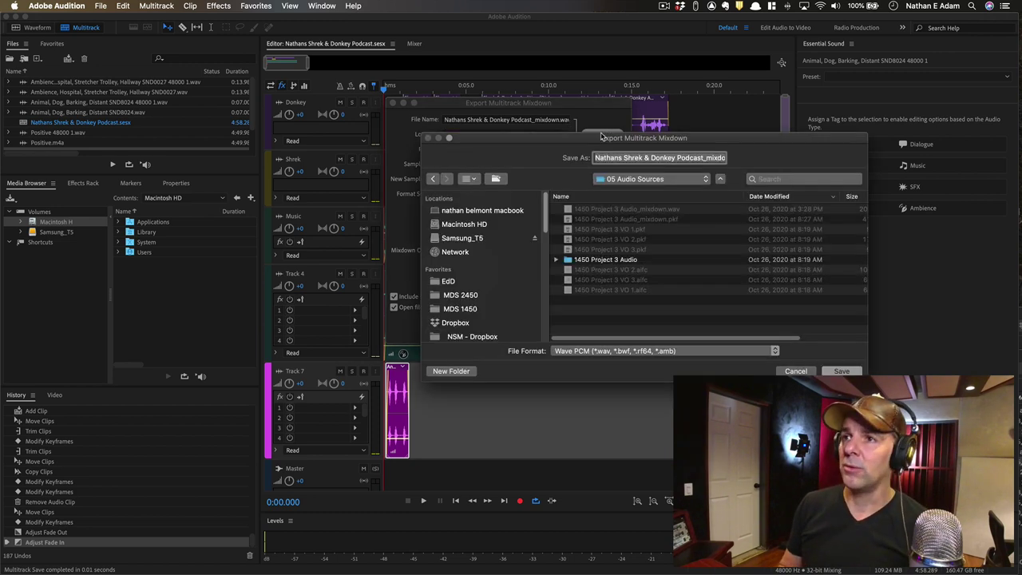
click(652, 181)
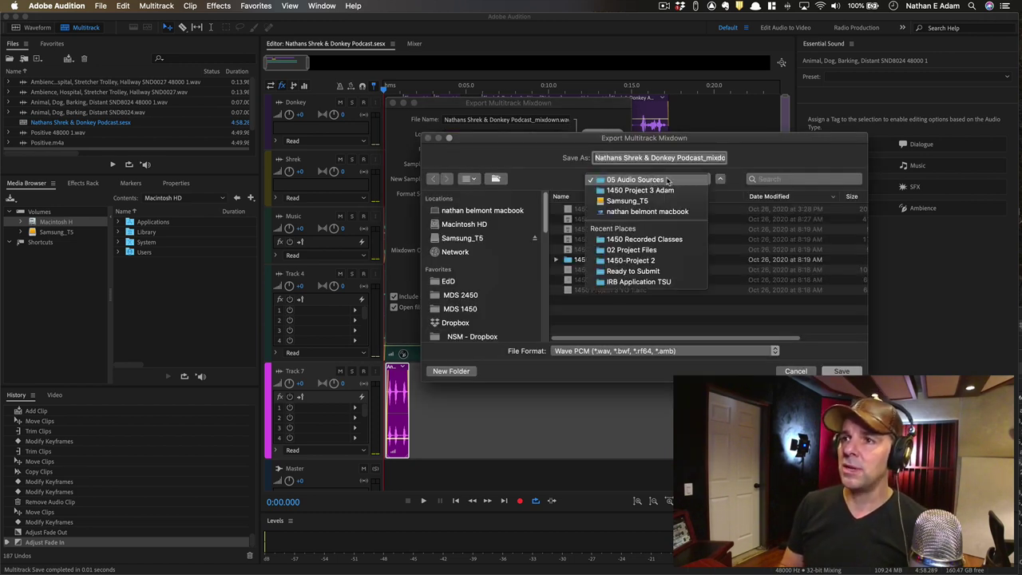
click(660, 180)
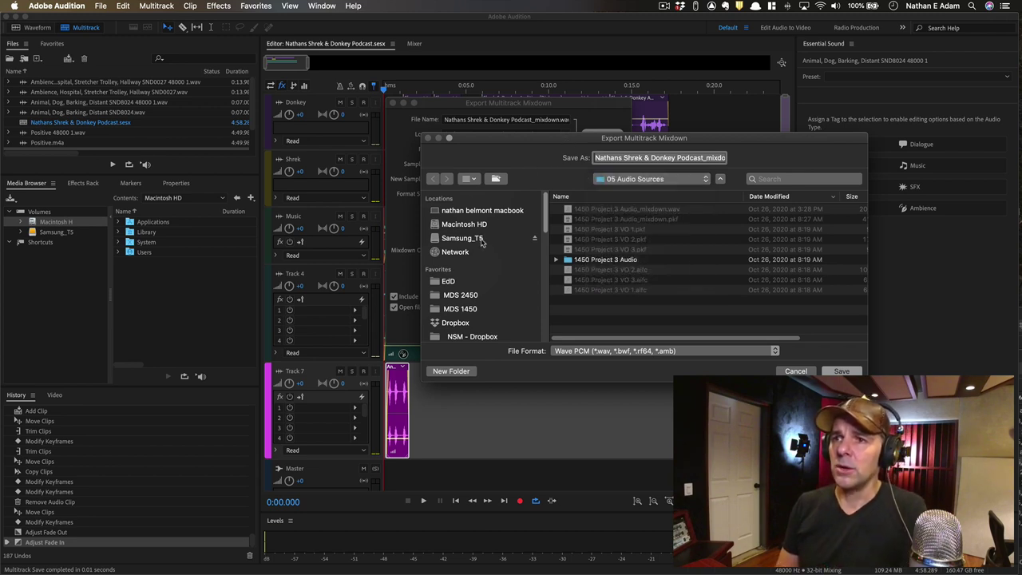
key(shift+super+d)
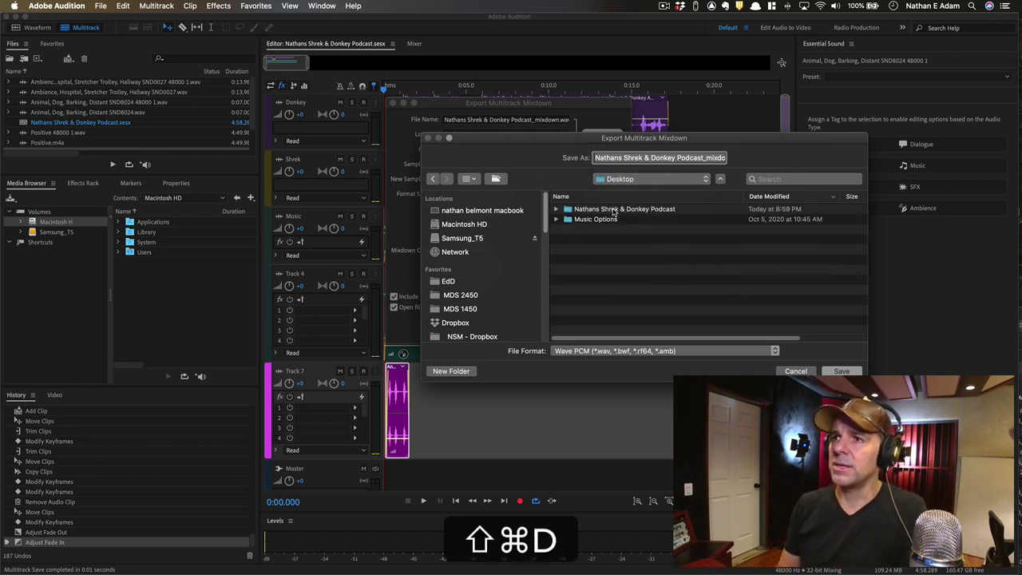
double_click(613, 210)
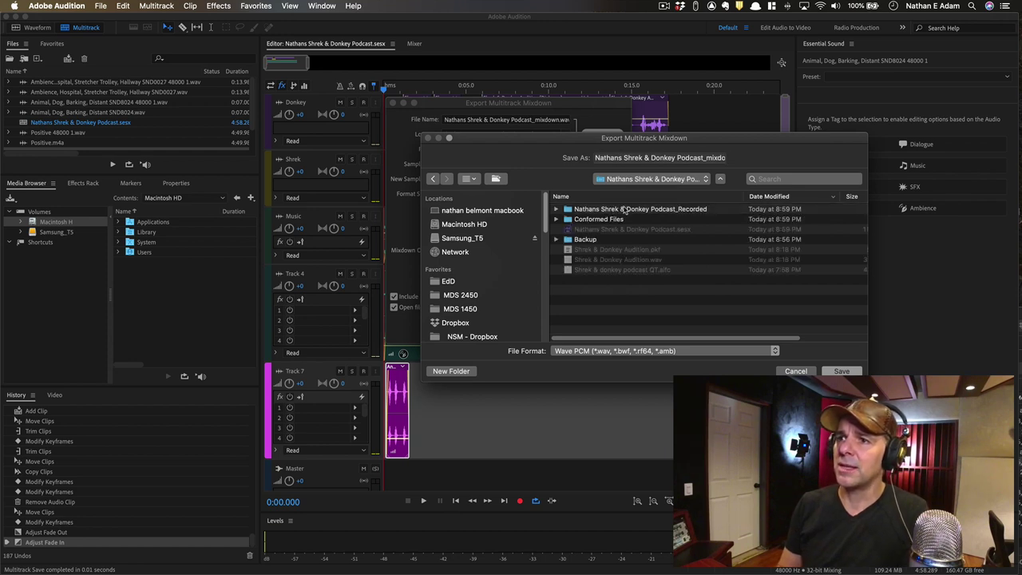
click(625, 208)
key(Right)
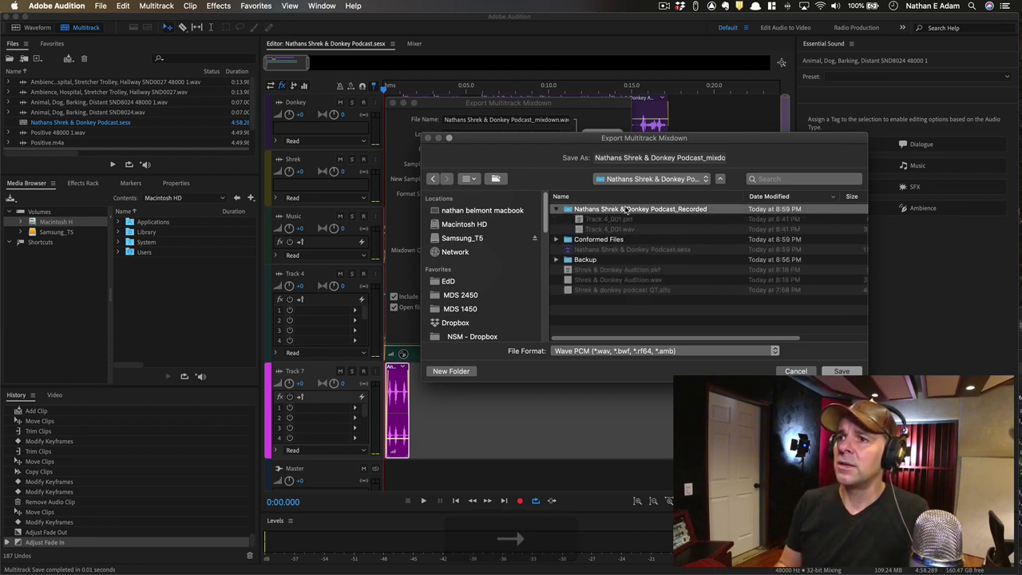
key(Left)
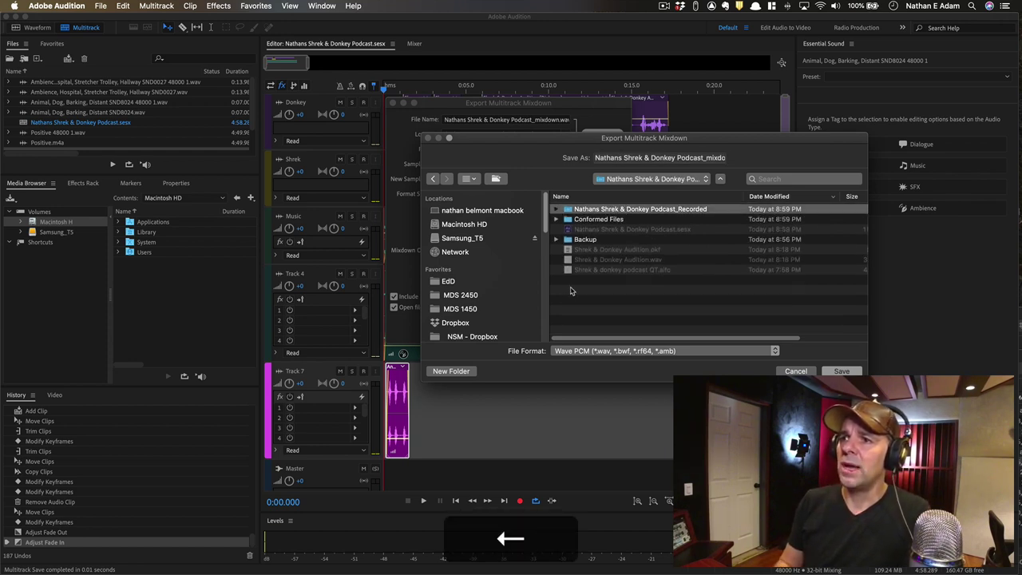
- Create a new folder named Exports inside the podcast project folder and choose it as the mixdown's save location
click(459, 372)
text(E)
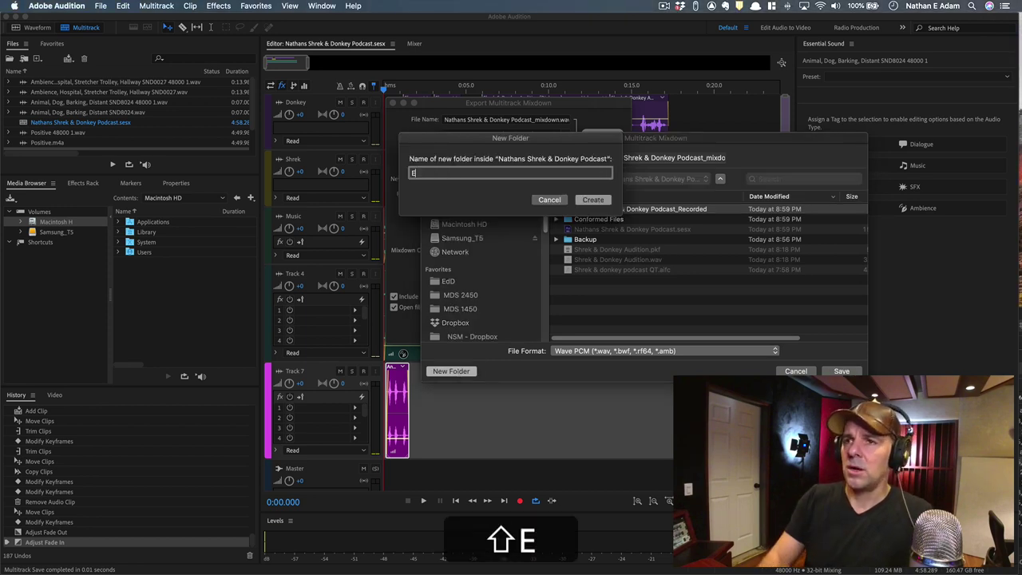
text(xports)
key(Return)
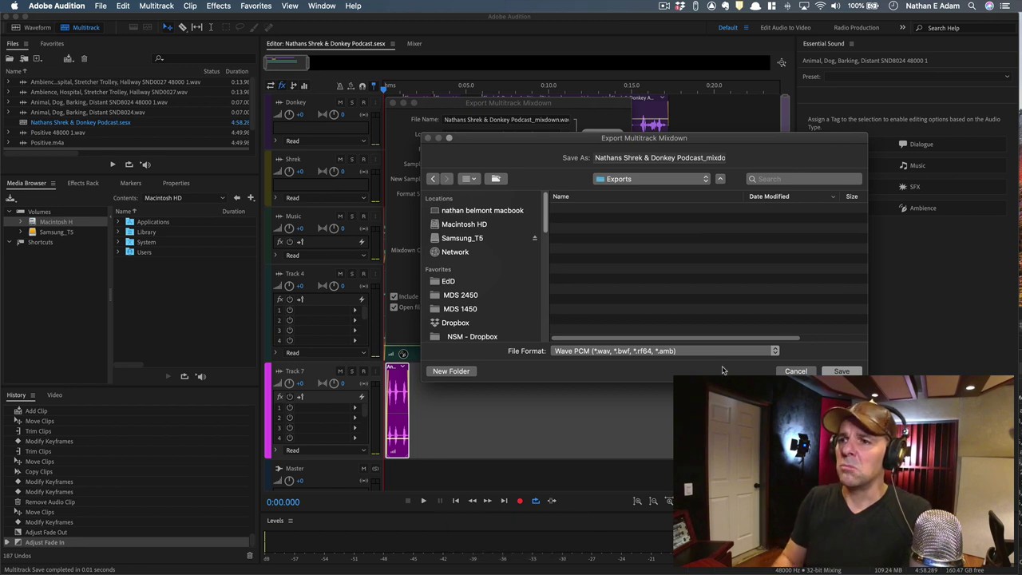
key(Return)
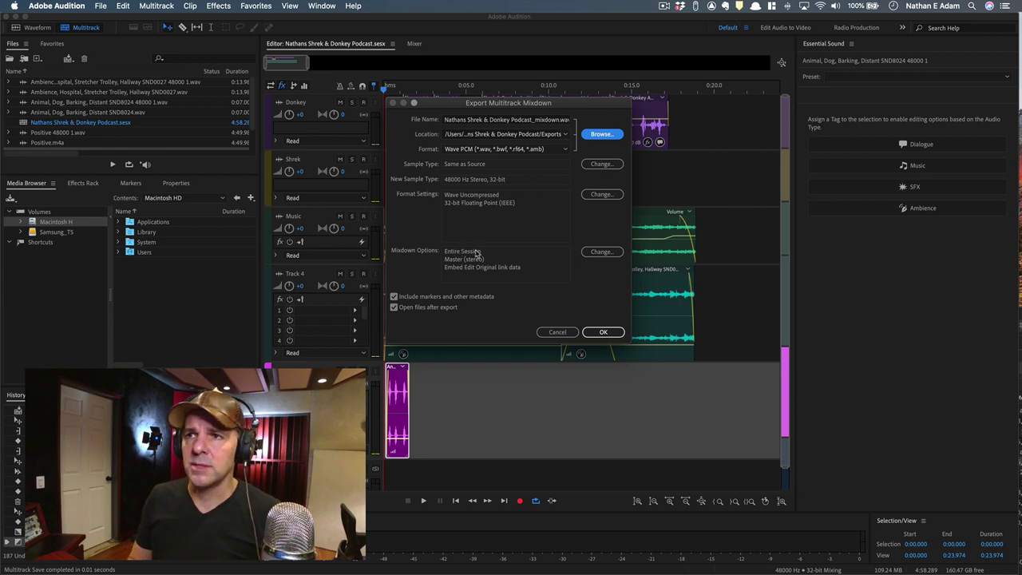
- Keep the mixdown format as Wave PCM and export the entire session
click(559, 151)
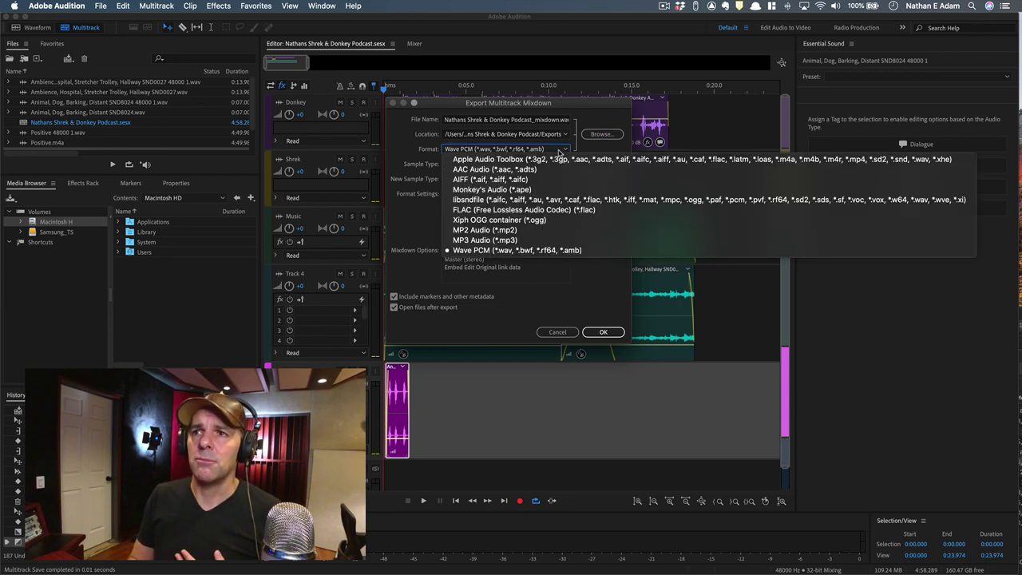
click(524, 250)
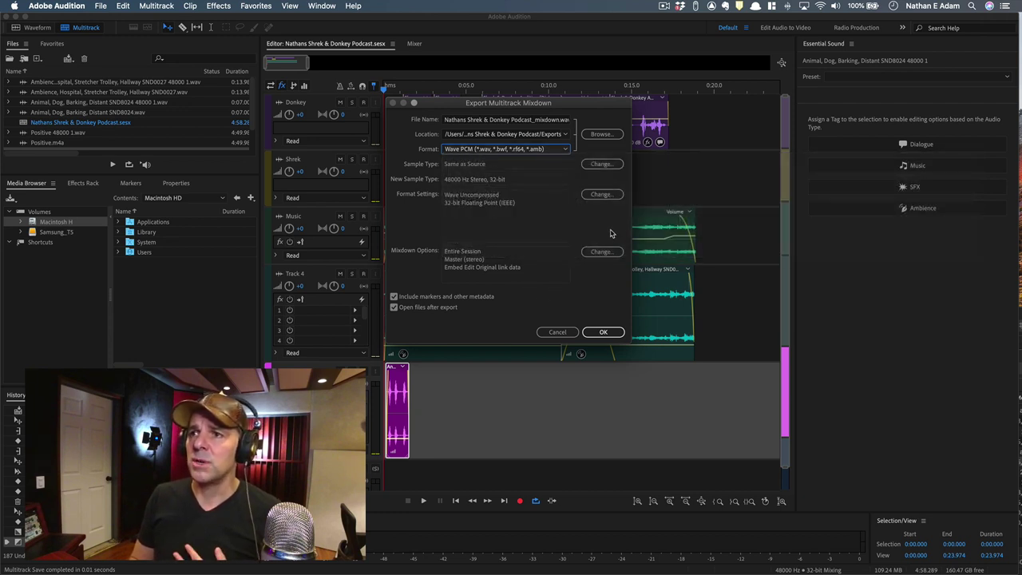
click(599, 253)
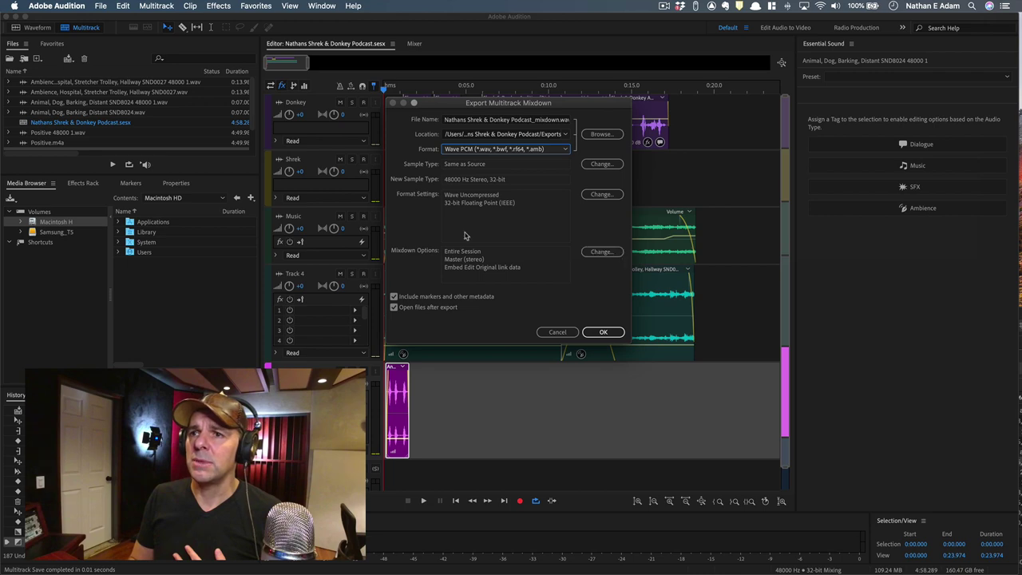
click(603, 333)
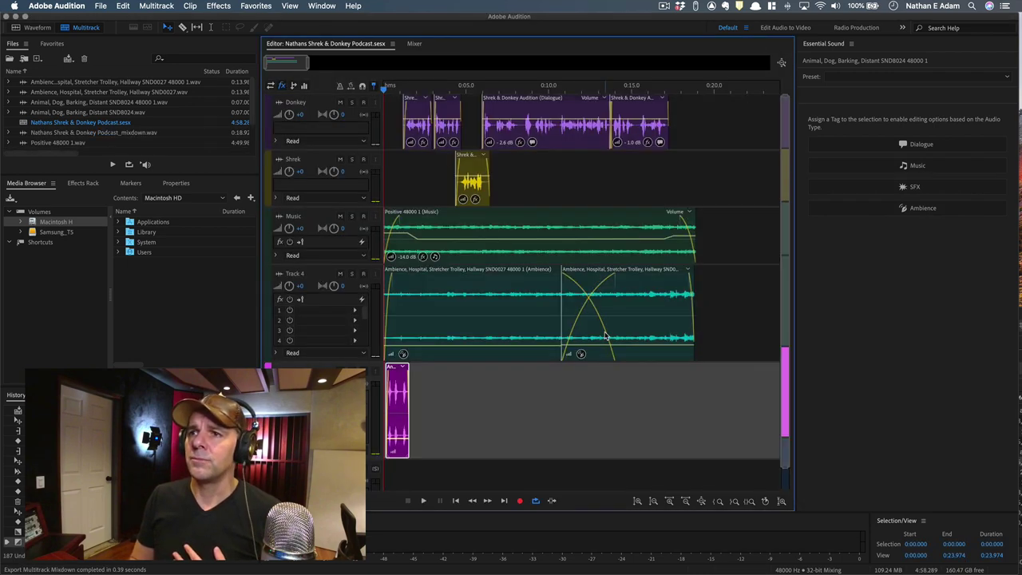
- Switch to Finder, expand the Exports folder and preview the exported mixdown WAV file
key(super+Tab)
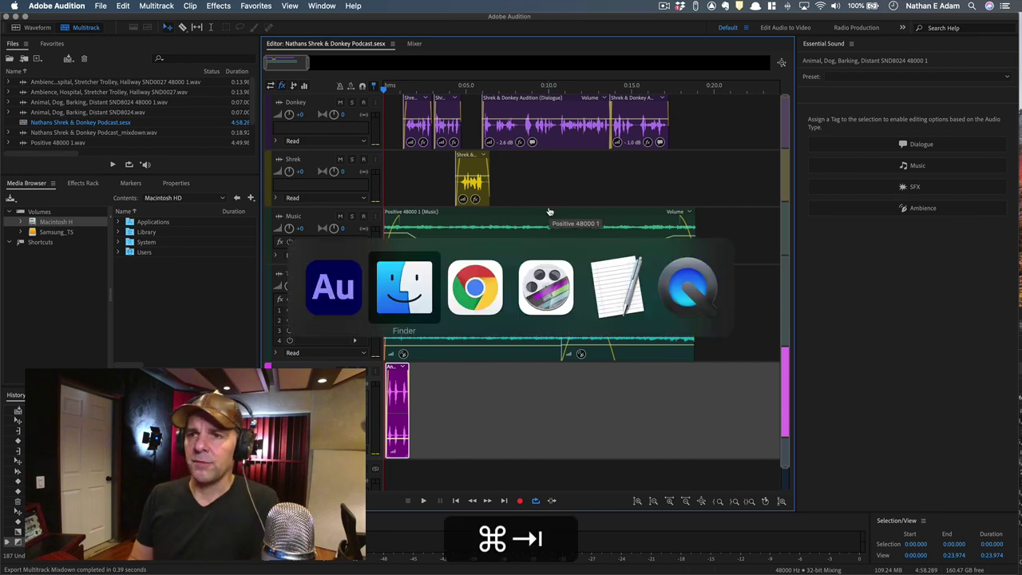
key(super+w)
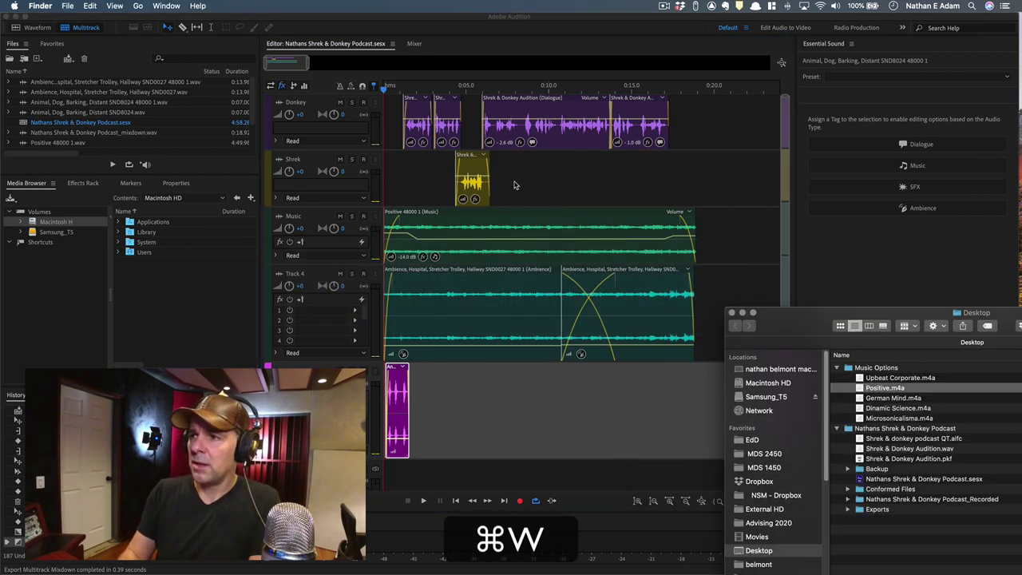
drag(805, 315, 627, 235)
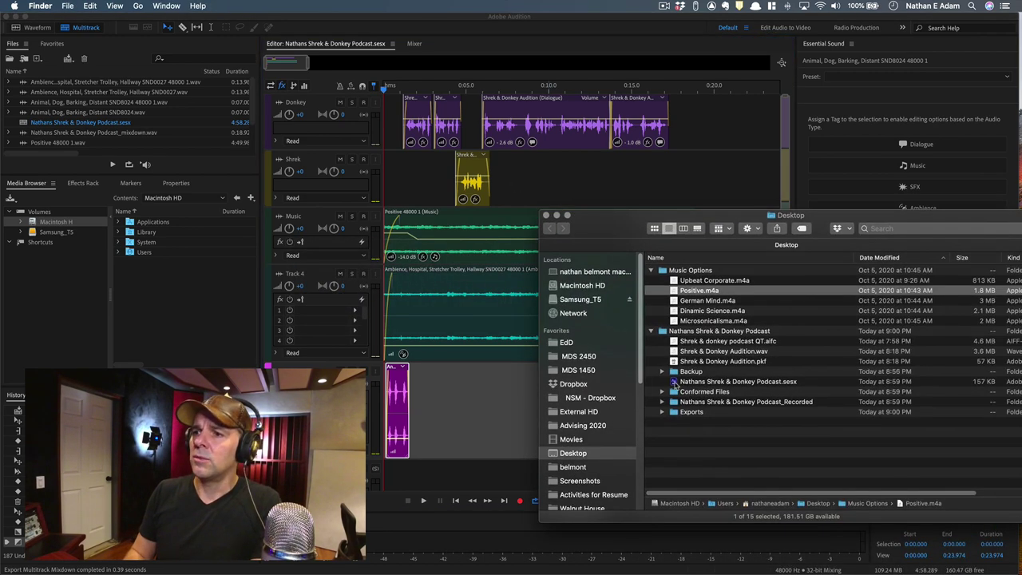
click(662, 411)
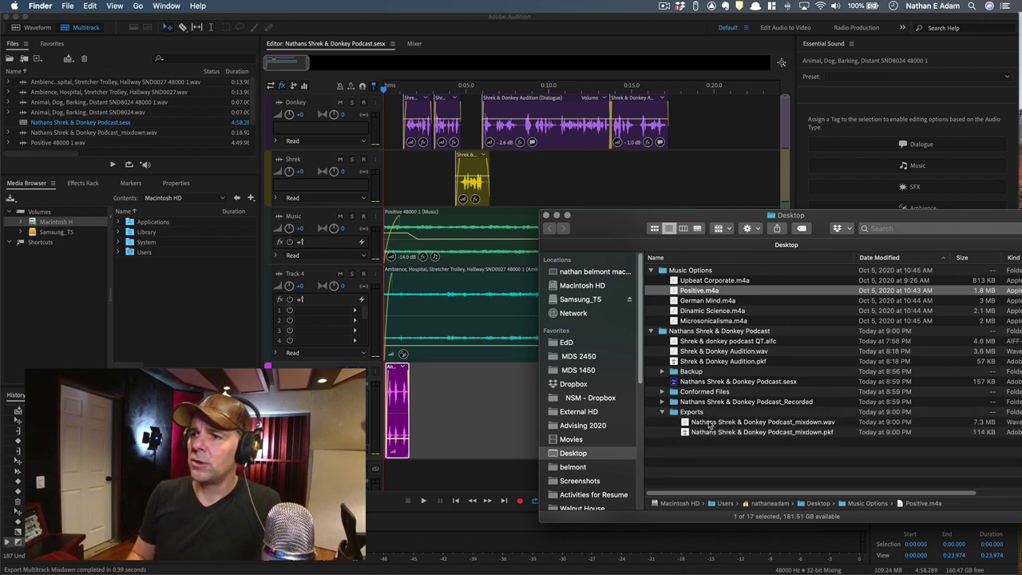
click(709, 423)
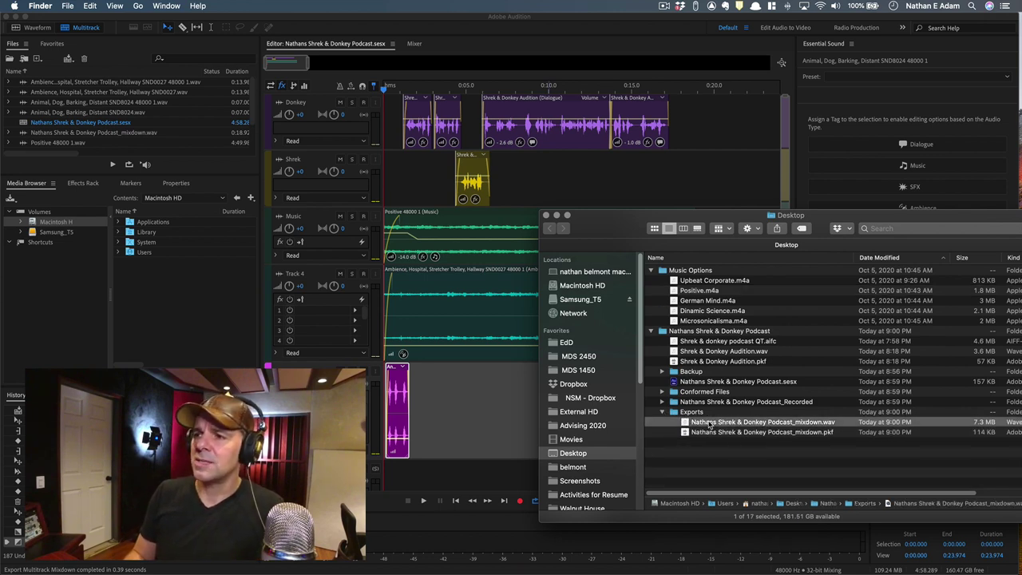
key(space)
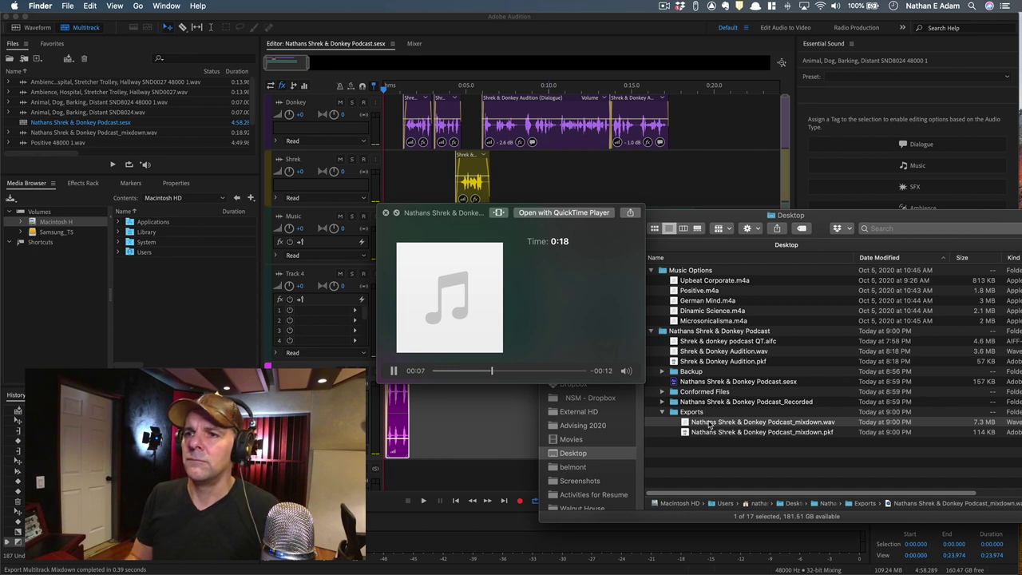
key(space)
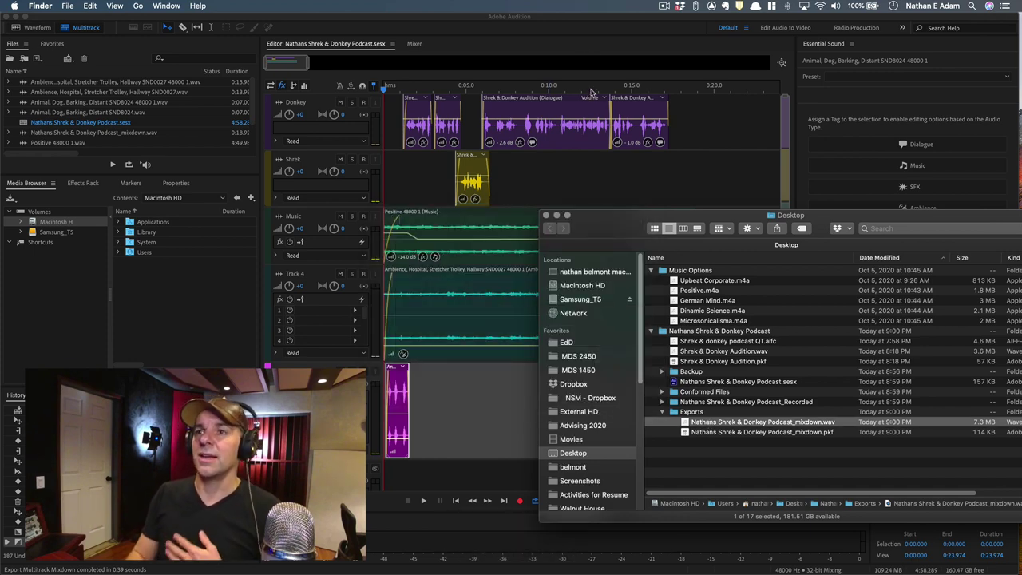
- Look over the podcast project folder's files once more in Finder, and return to Adobe Audition
click(587, 41)
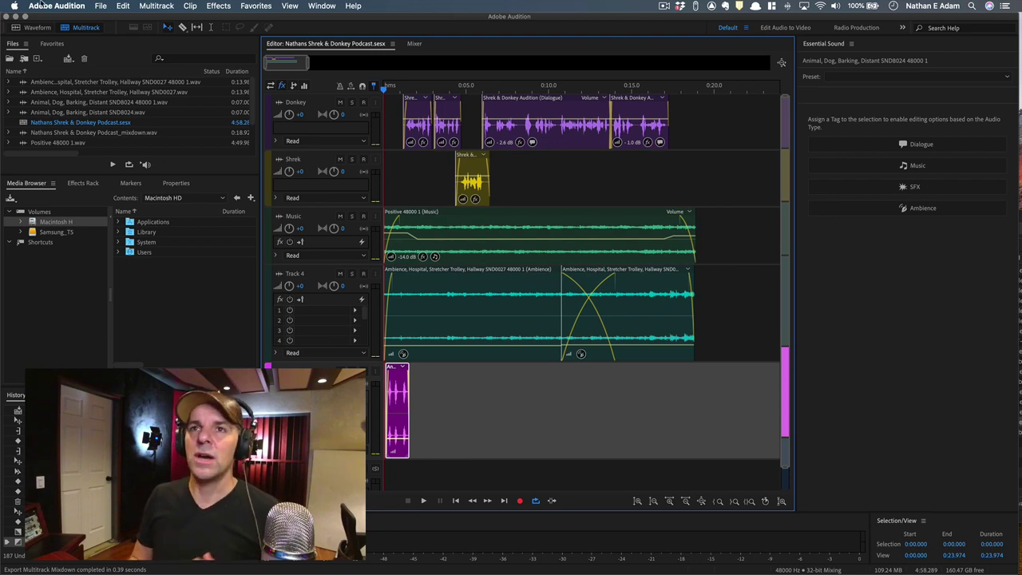
key(super+Tab)
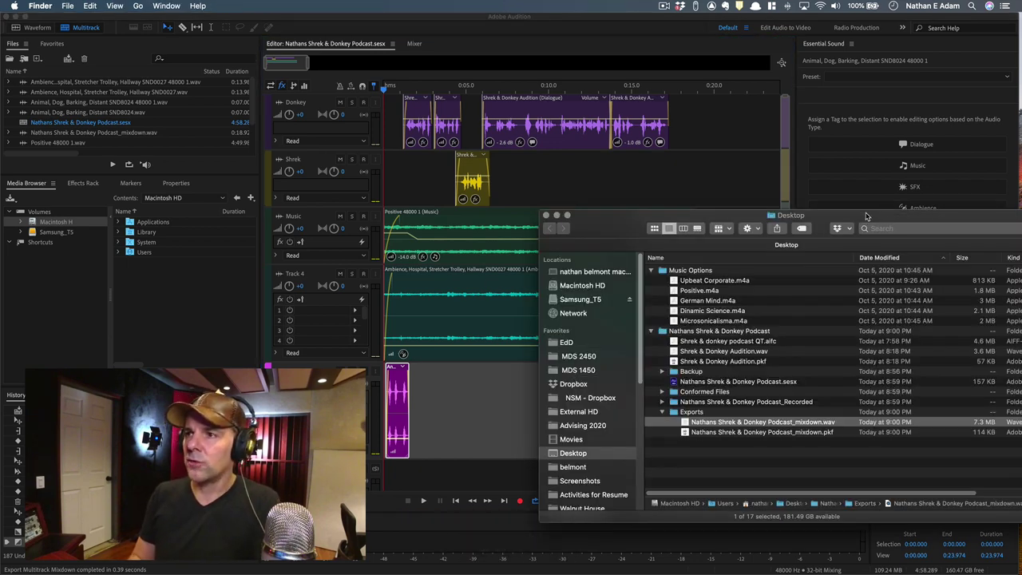
drag(869, 216, 745, 198)
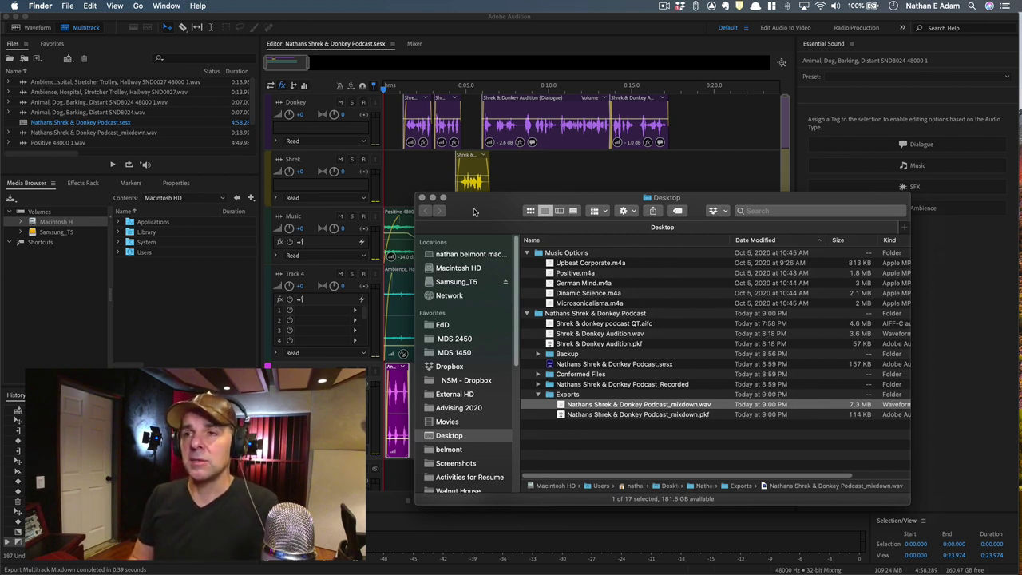
click(459, 28)
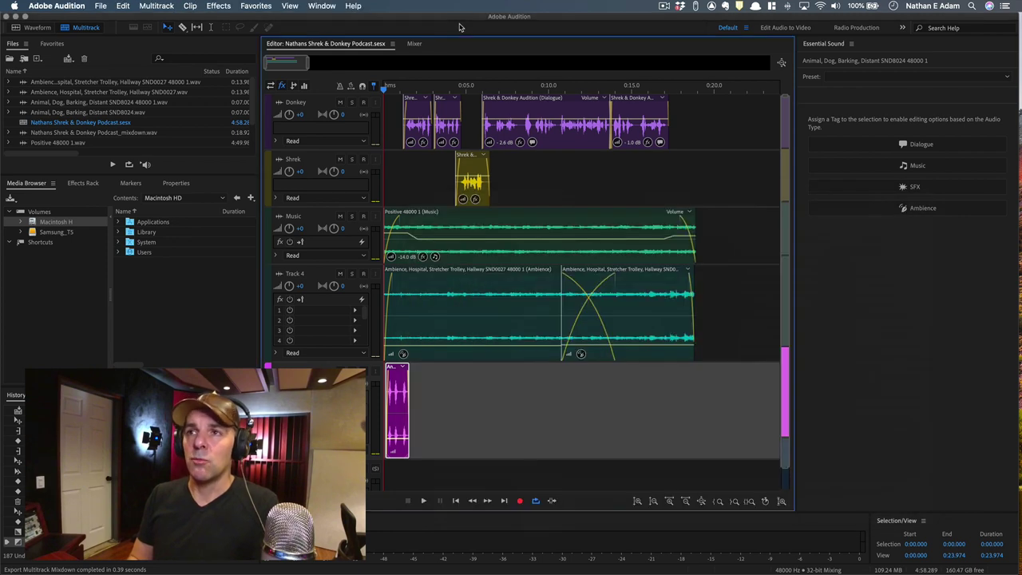
- Set up another multitrack mixdown export of the entire session with MP3 Audio as the format
click(96, 5)
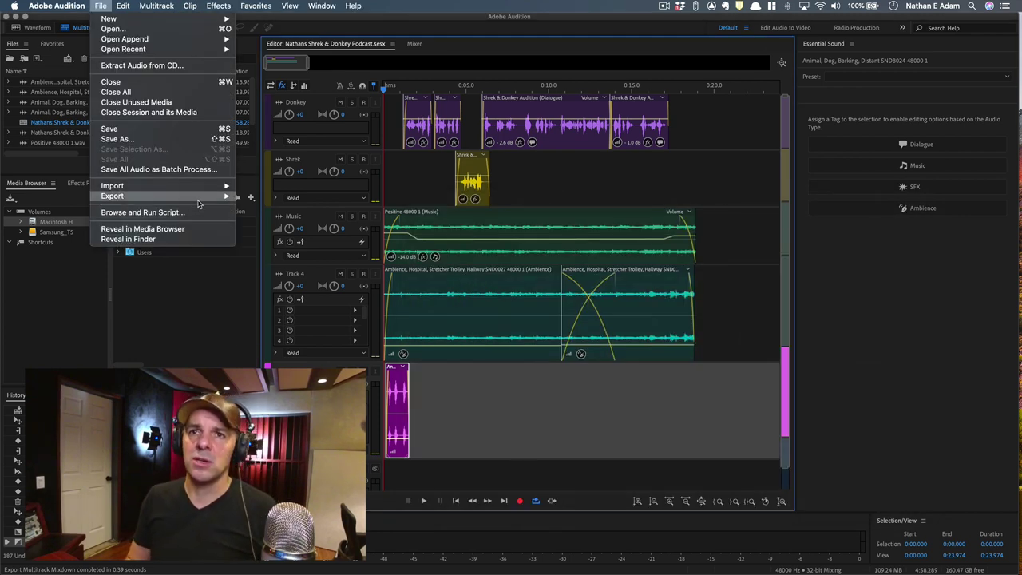
mouse_move(200, 196)
mouse_move(310, 242)
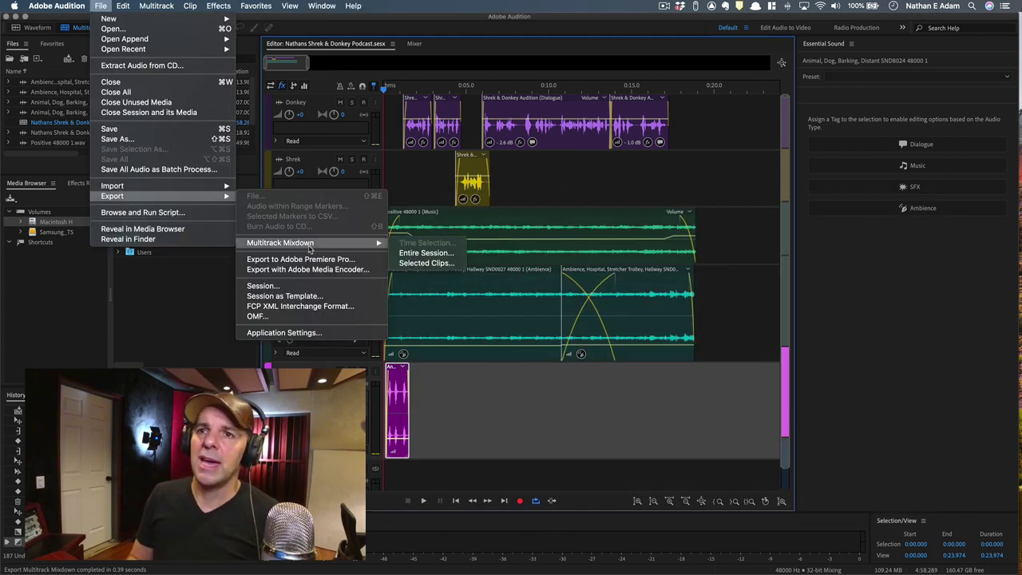
click(423, 252)
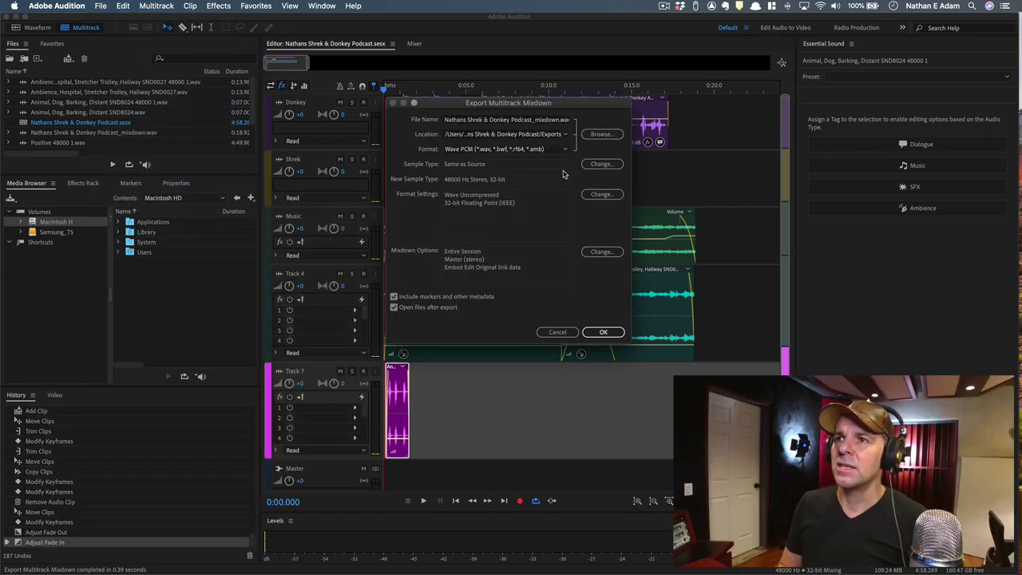
click(565, 152)
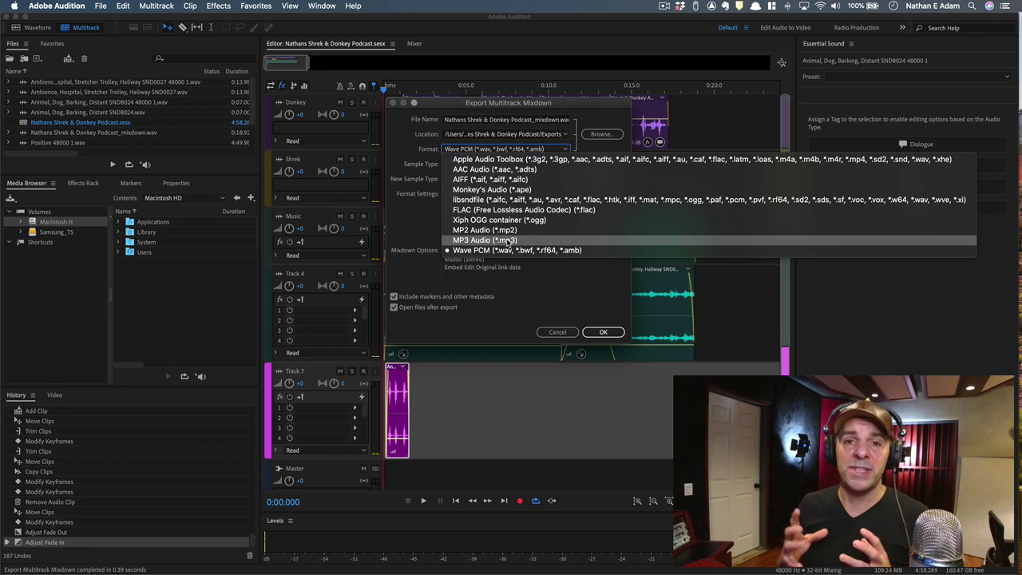
click(502, 179)
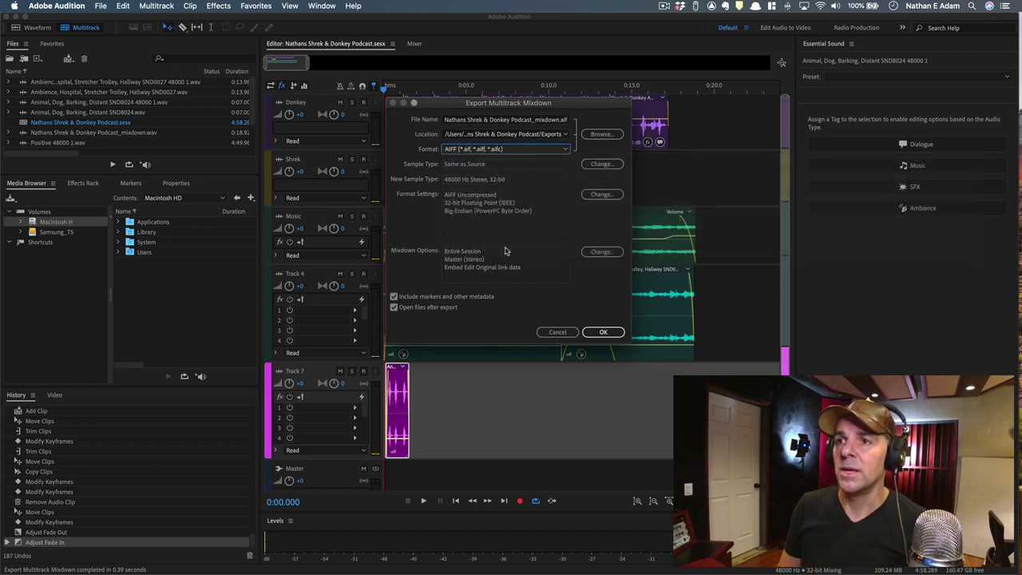
click(511, 152)
click(487, 240)
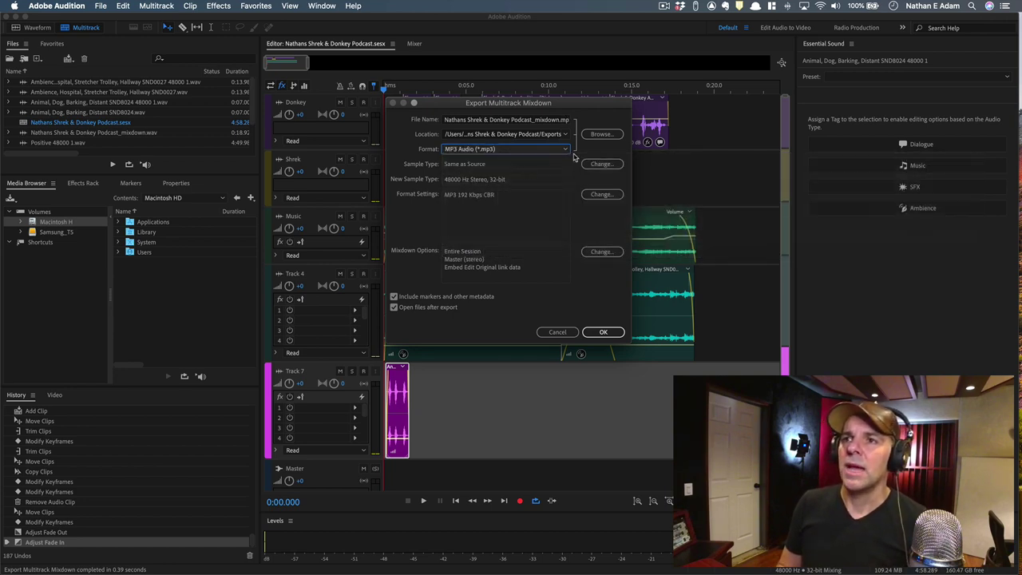
- Keep the MP3 settings at a constant bitrate of 192 Kbps (48000 Hz) and export the entire session's mixdown
click(598, 196)
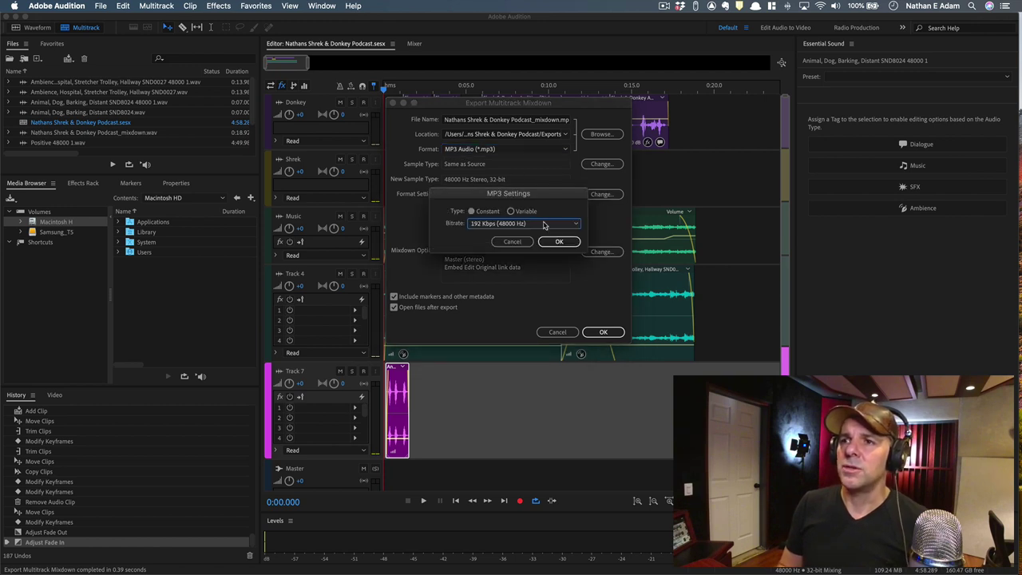
click(547, 224)
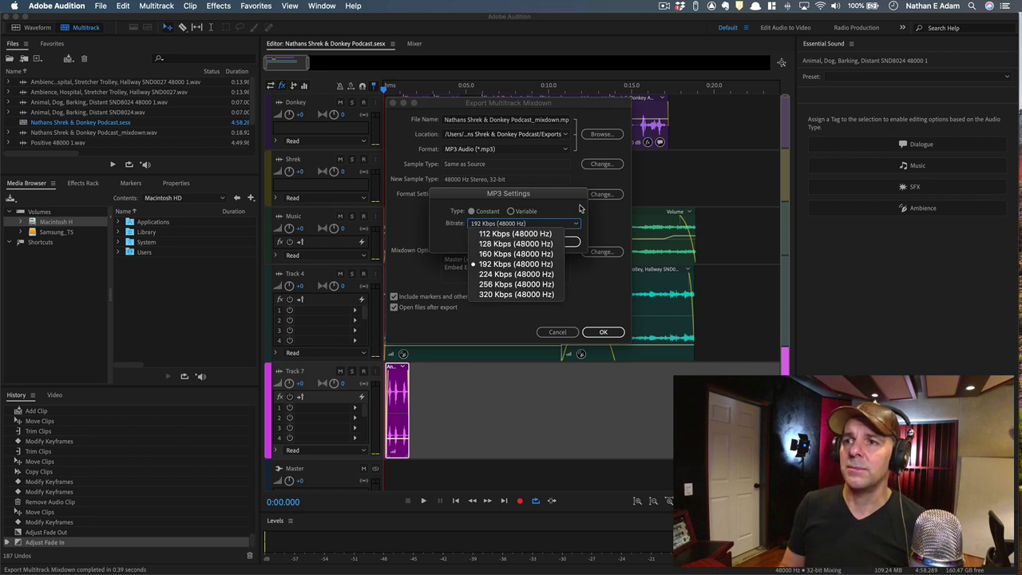
click(549, 213)
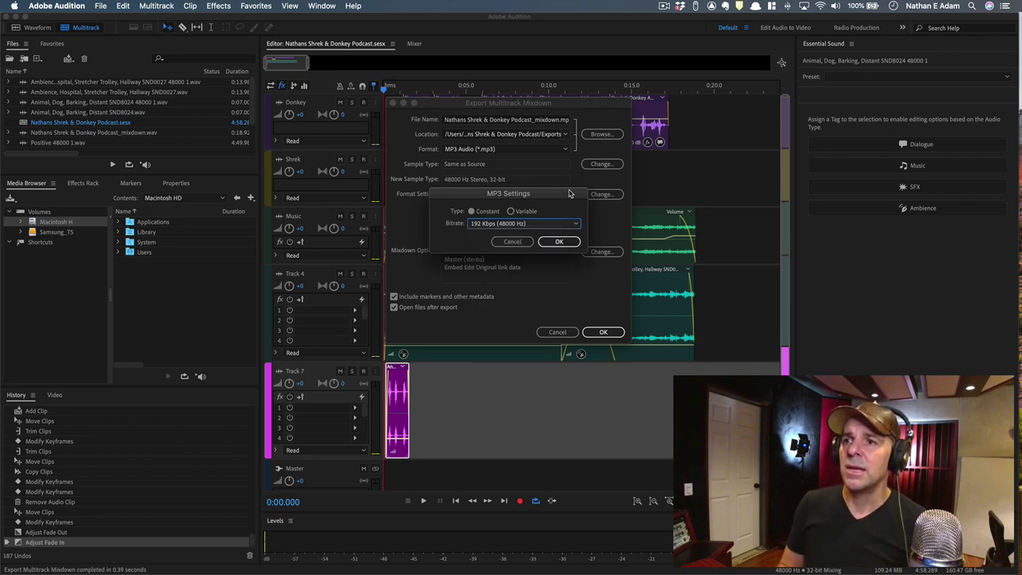
click(546, 224)
click(490, 224)
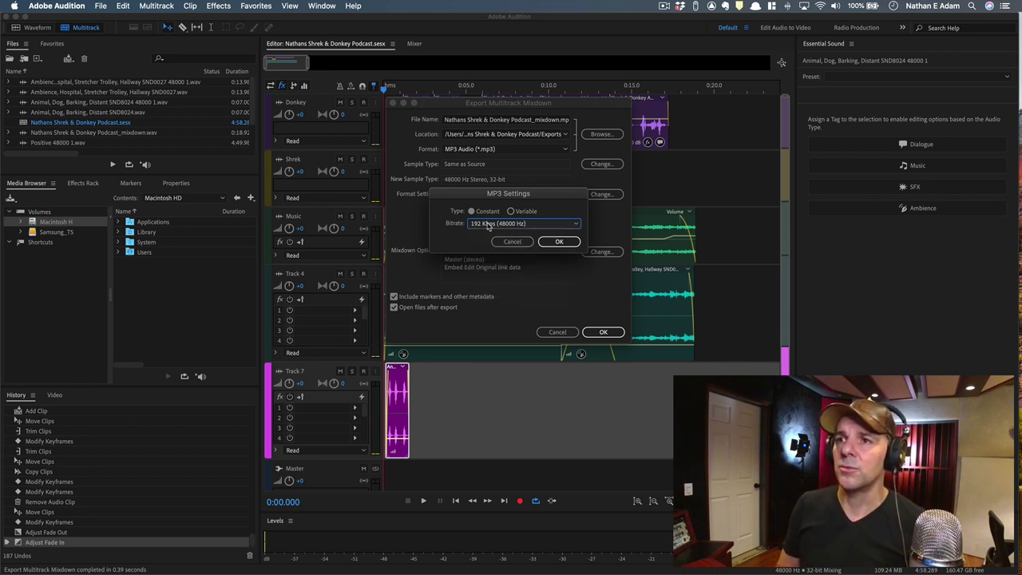
click(562, 242)
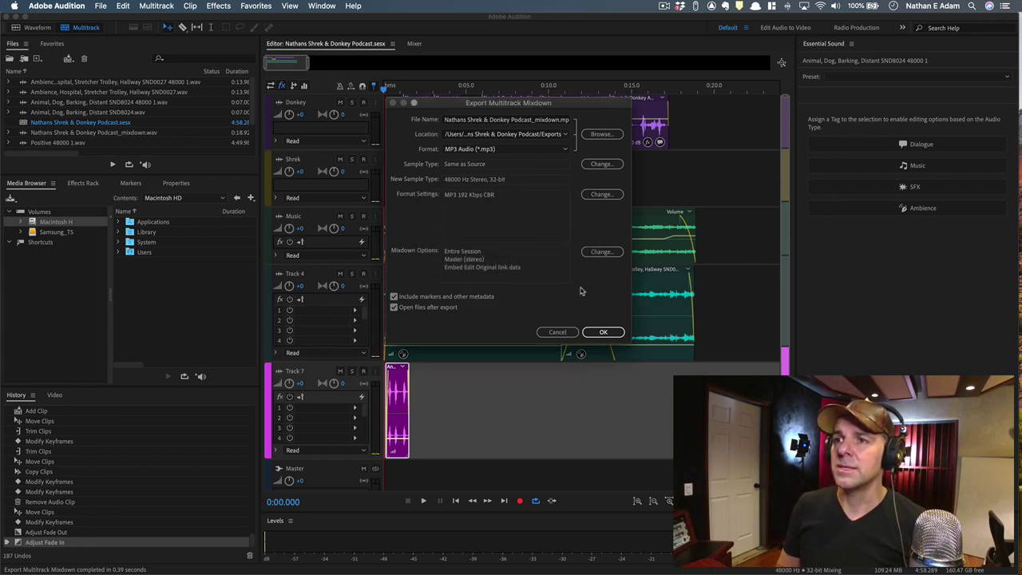
click(603, 332)
- Switch to Finder, check the new MP3 mixdown in the Exports folder, and briefly preview the WAV mixdown
key(super+Tab)
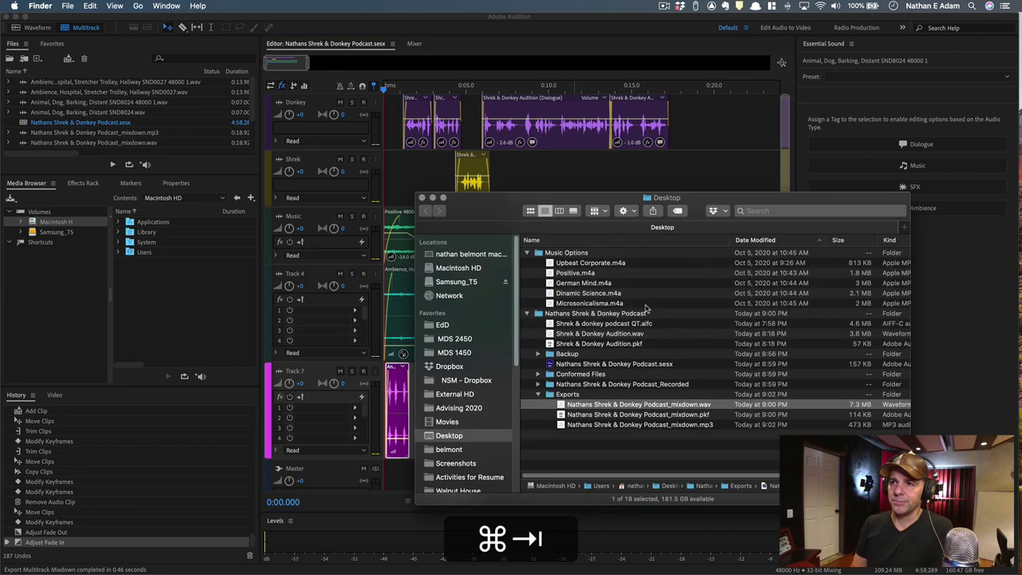
click(655, 424)
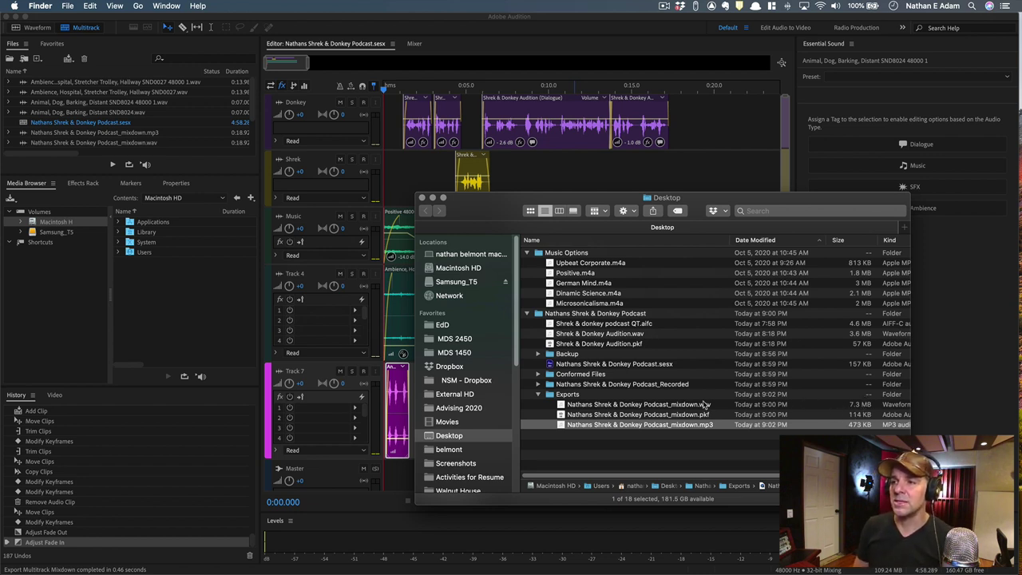
click(696, 441)
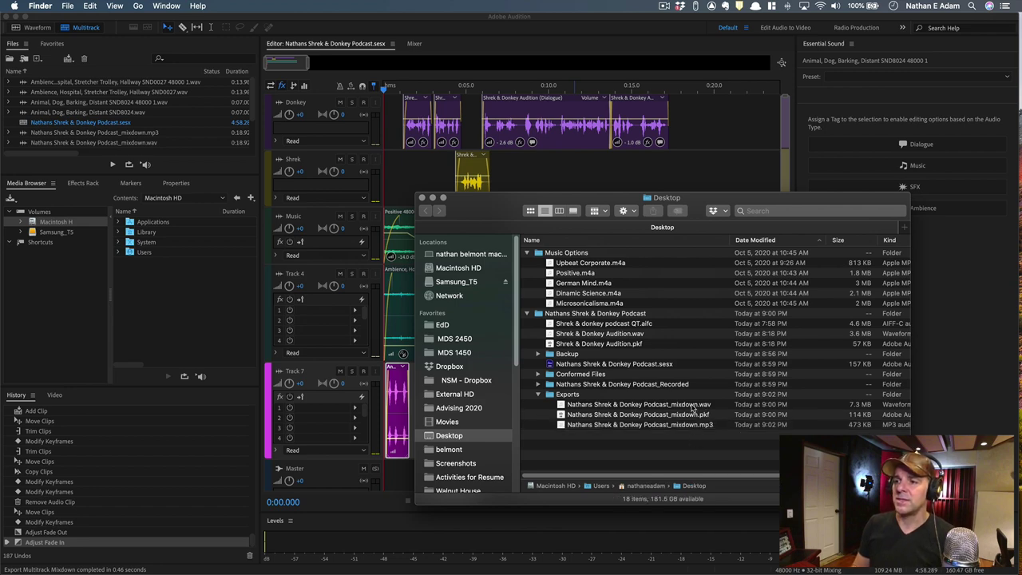
click(694, 407)
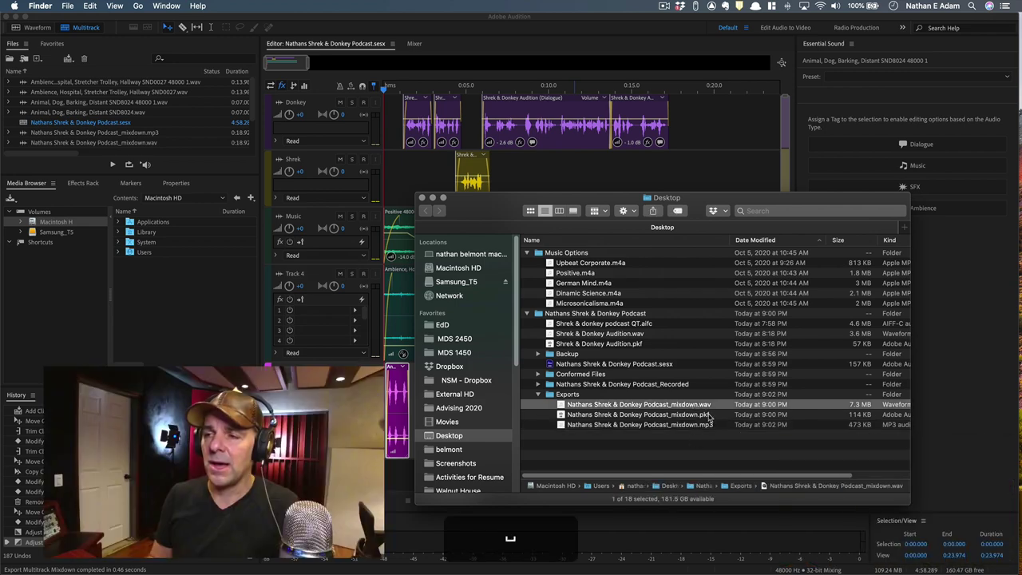
key(space)
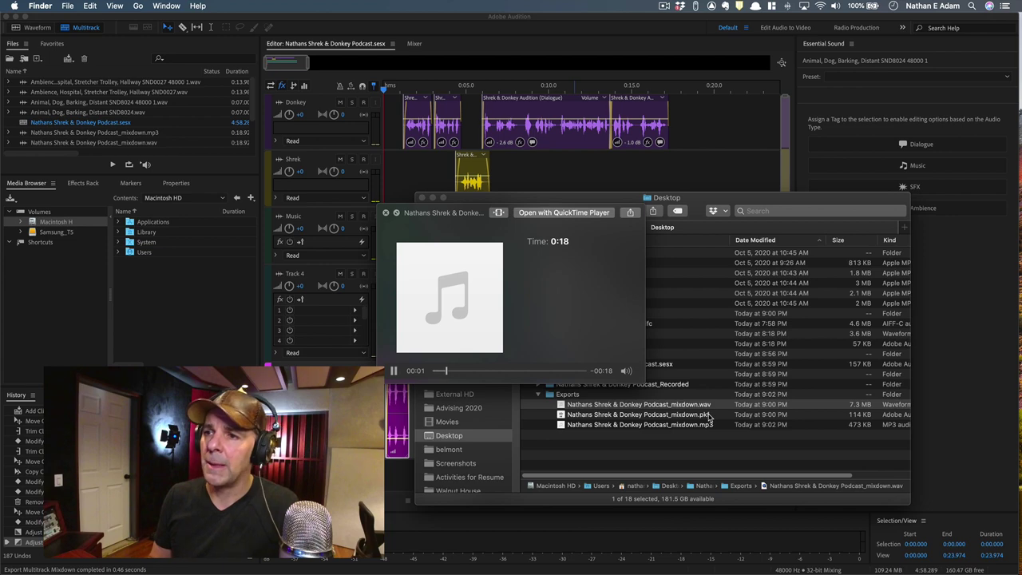
key(space)
- Preview the MP3 mixdown in the Exports folder for comparison with the WAV, and return to Adobe Audition
key(Down)
key(Down)
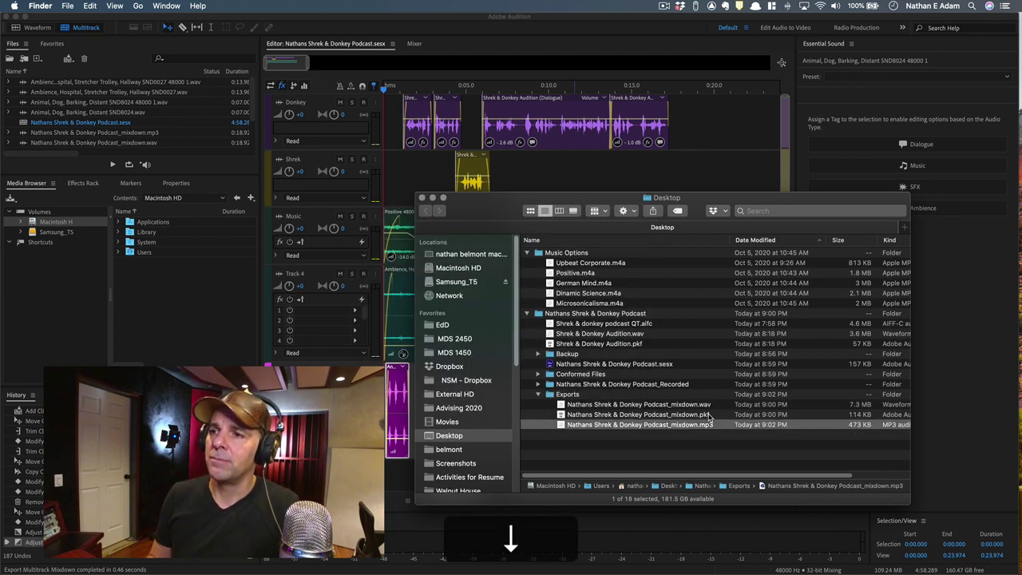
key(space)
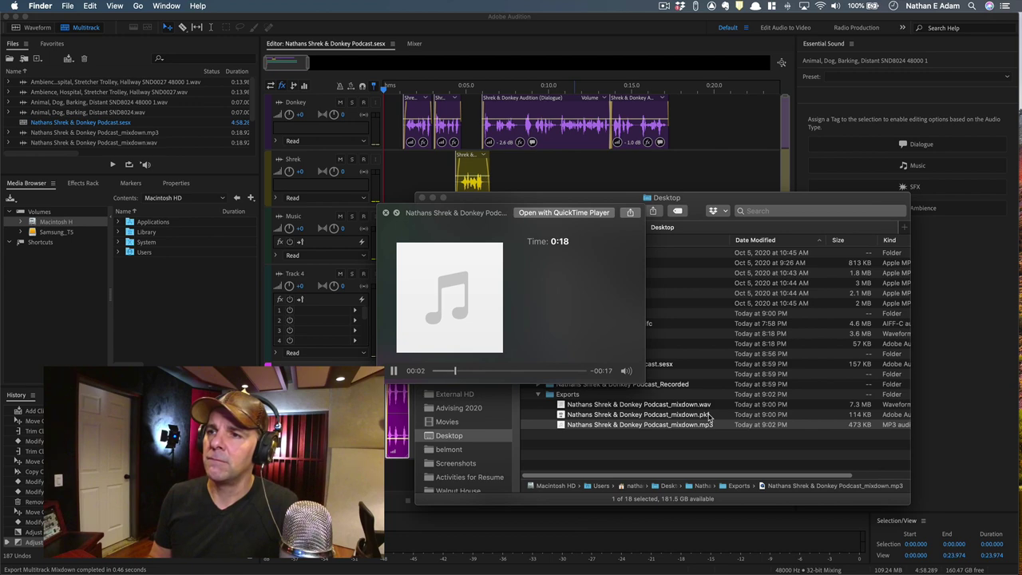
key(space)
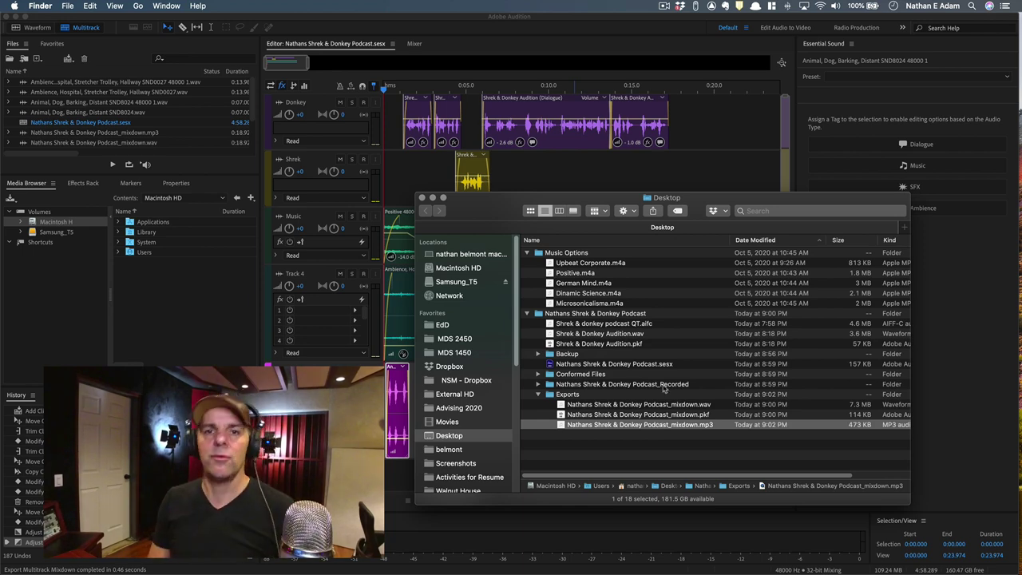
click(670, 42)
drag(669, 41, 671, 44)
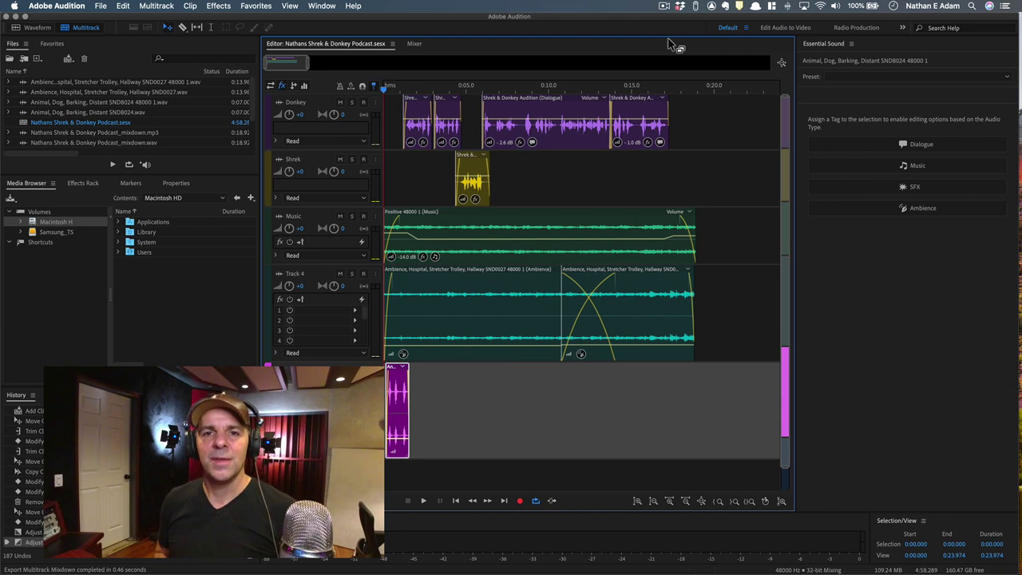
key(shift+super)
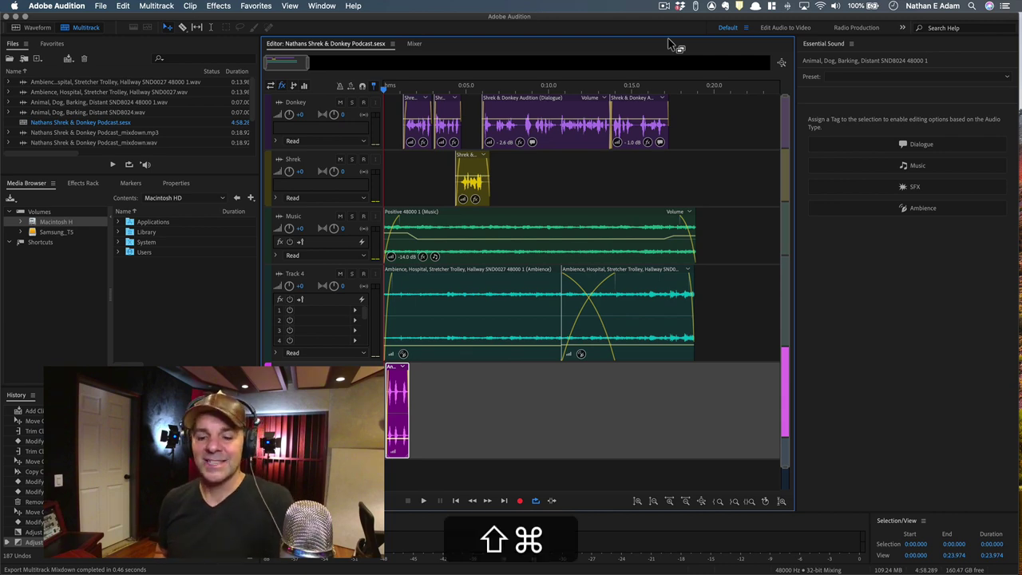